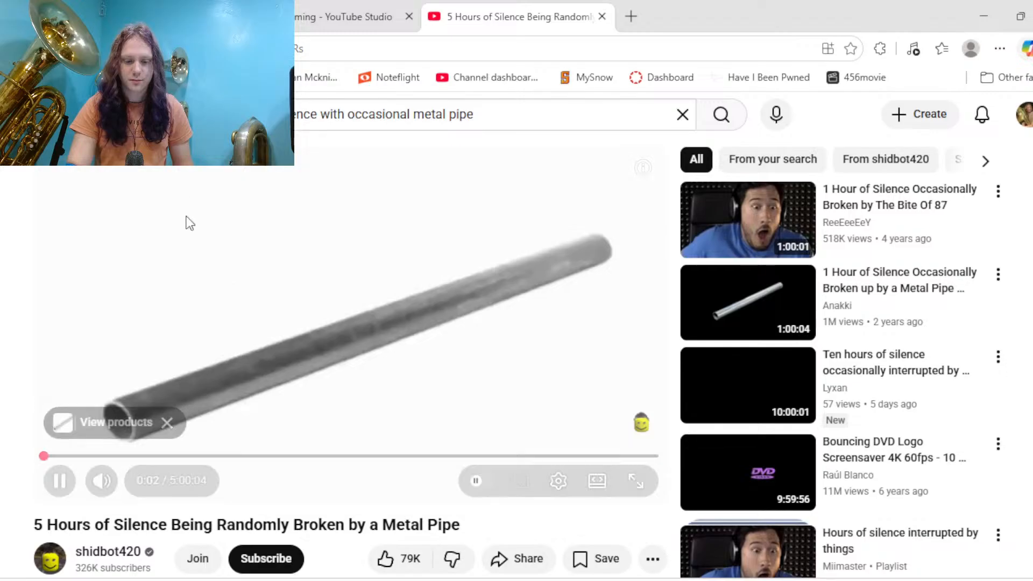
# Switch to The Riders of Rohan score in Noteflight and display it full screen from the title
pyautogui.click(139, 17)
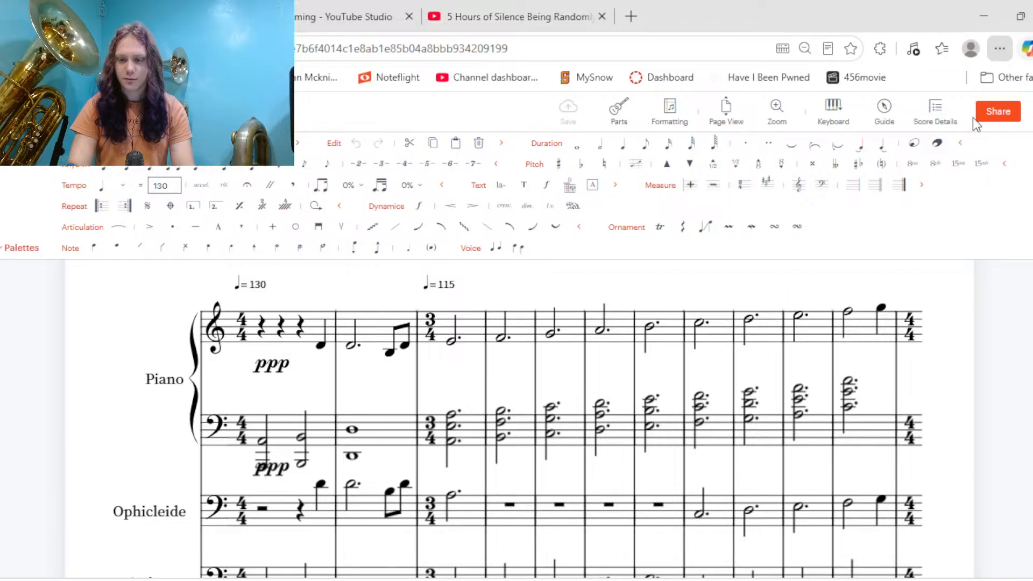
pyautogui.press('F11')
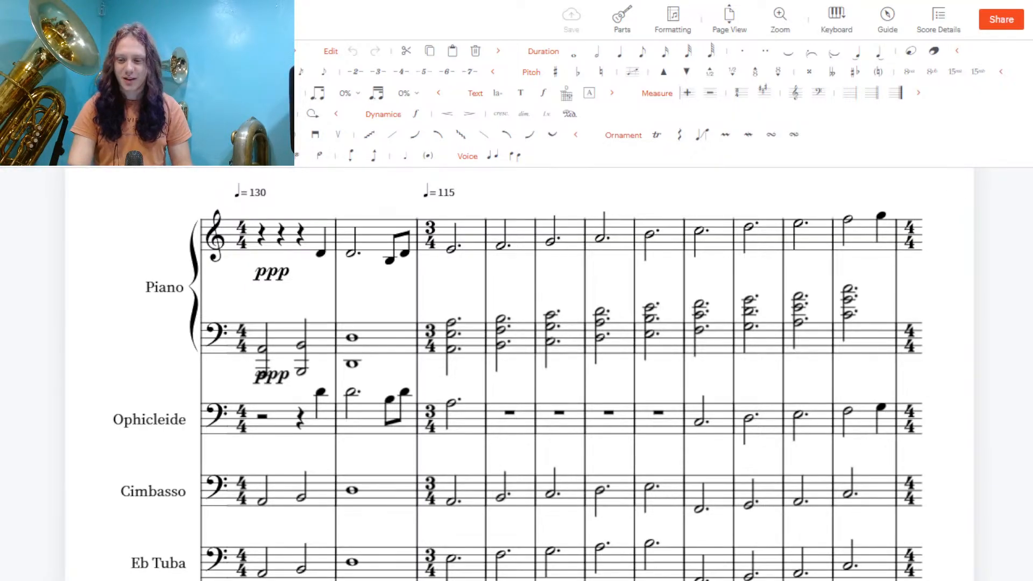
pyautogui.scroll(-1, 517, 377)
pyautogui.scroll(2, 517, 377)
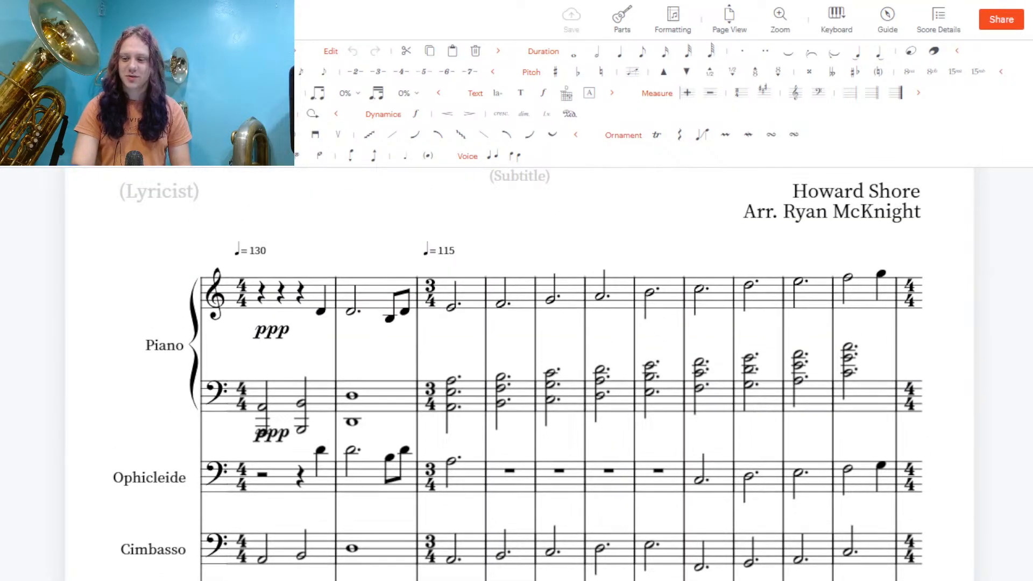
pyautogui.scroll(2, 517, 377)
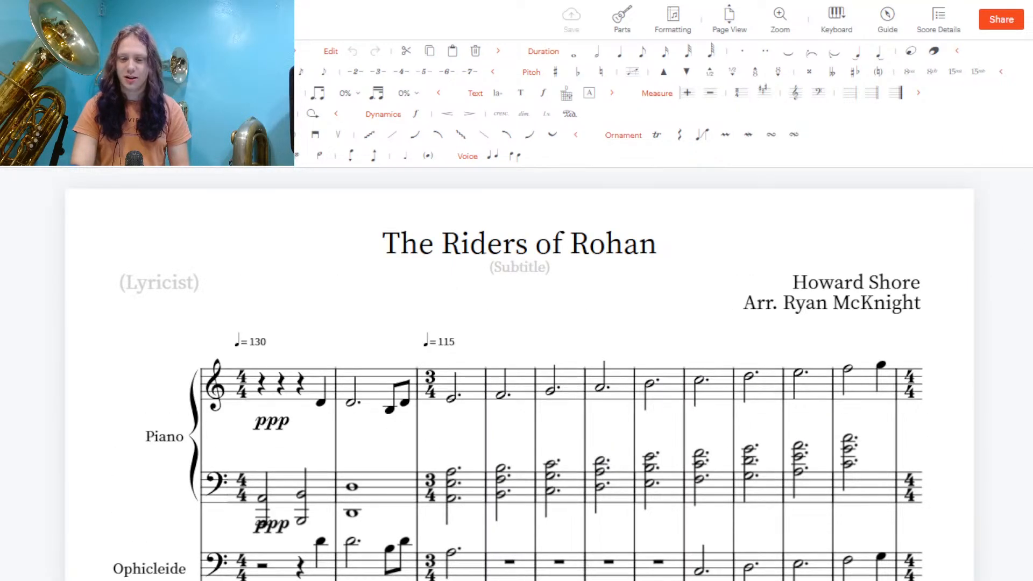
pyautogui.scroll(-1, 517, 377)
pyautogui.scroll(1, 516, 377)
pyautogui.moveTo(651, 2)
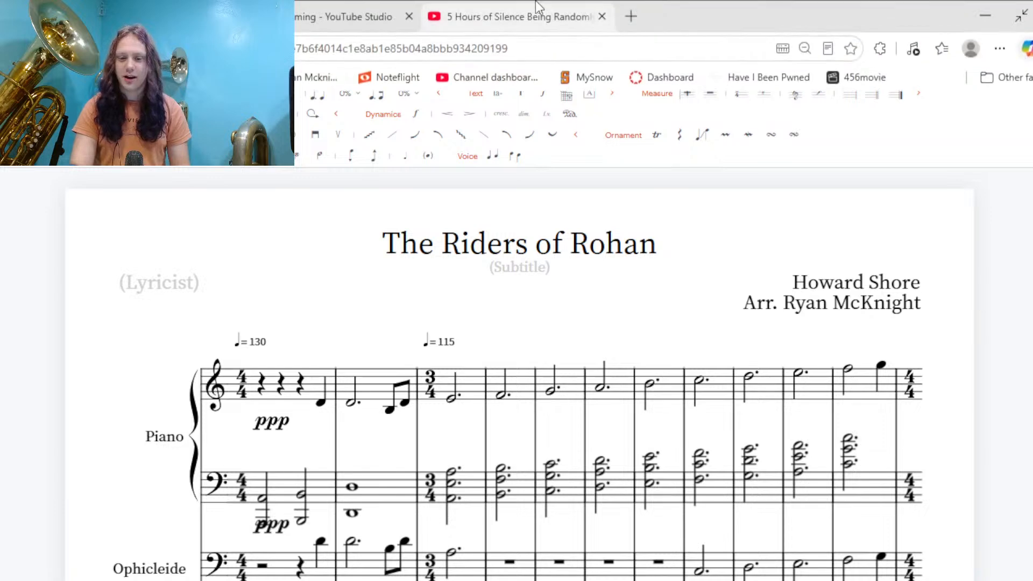
pyautogui.click(536, 6)
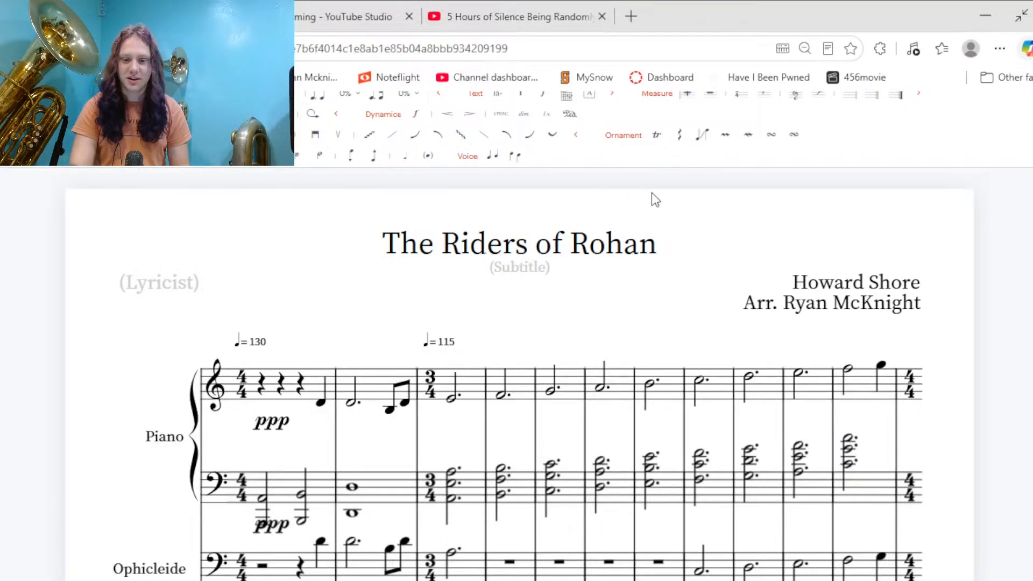
pyautogui.click(509, 15)
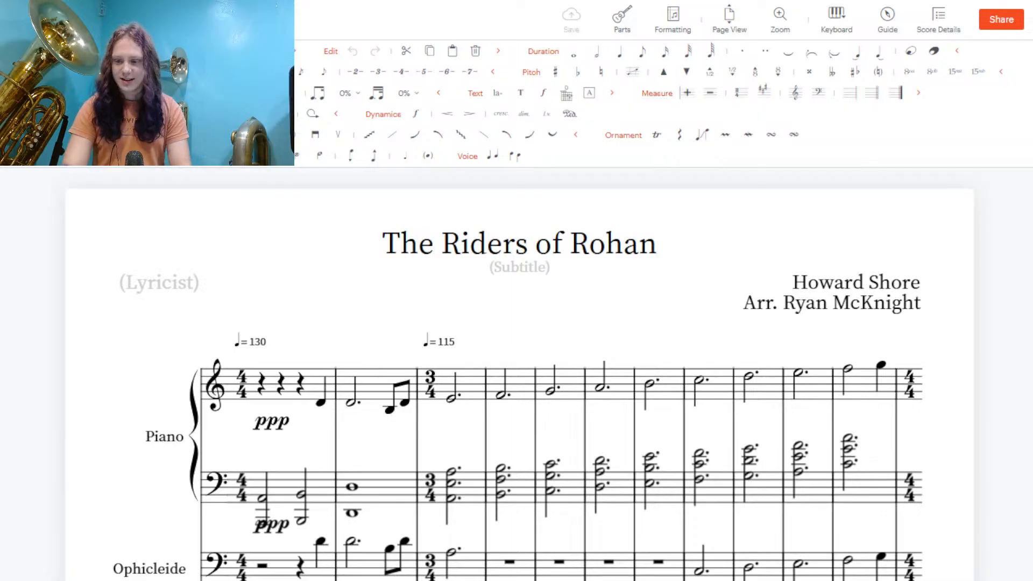
# Look through the opening pages of the score, examining the piano, ophicleide, cimbasso, Eb tuba and tuba staves
pyautogui.scroll(-1, 543, 376)
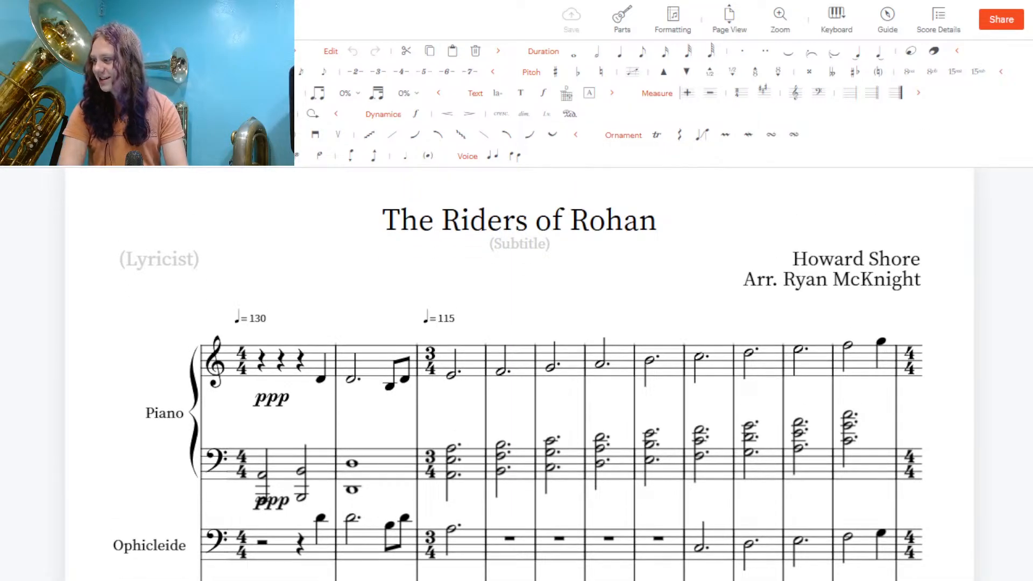
pyautogui.scroll(-5, 543, 377)
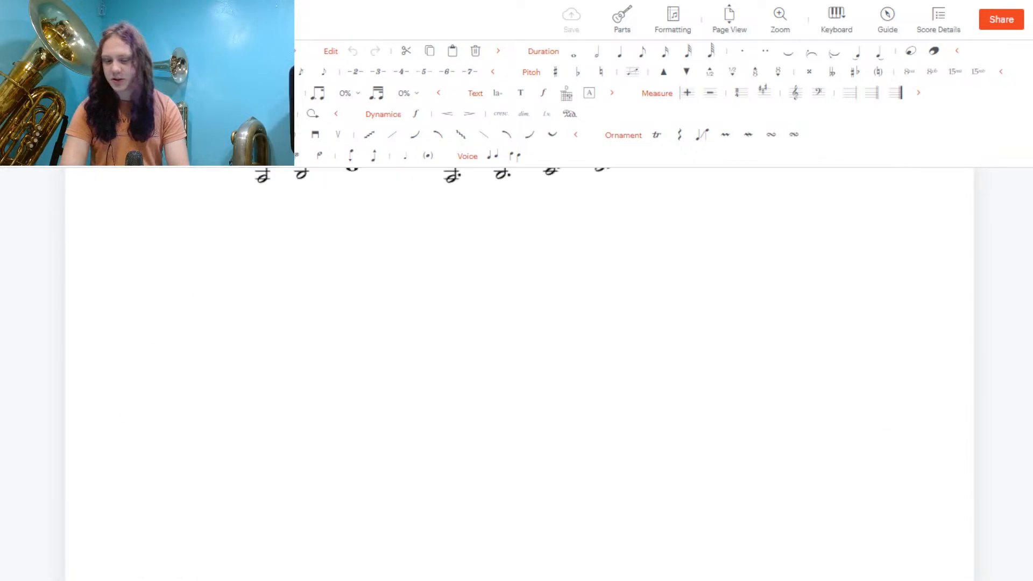
pyautogui.scroll(5, 544, 377)
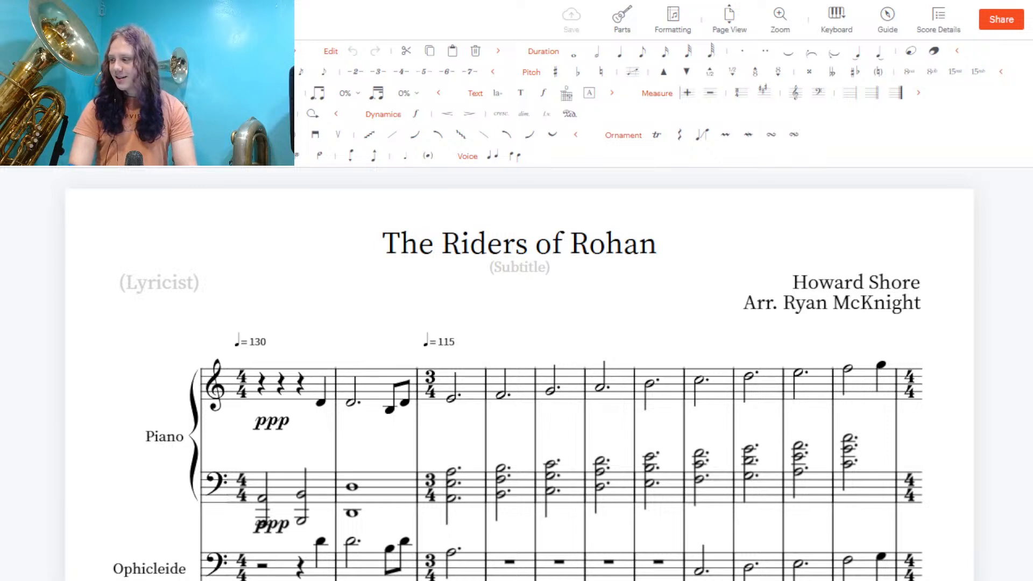
pyautogui.scroll(-5, 538, 376)
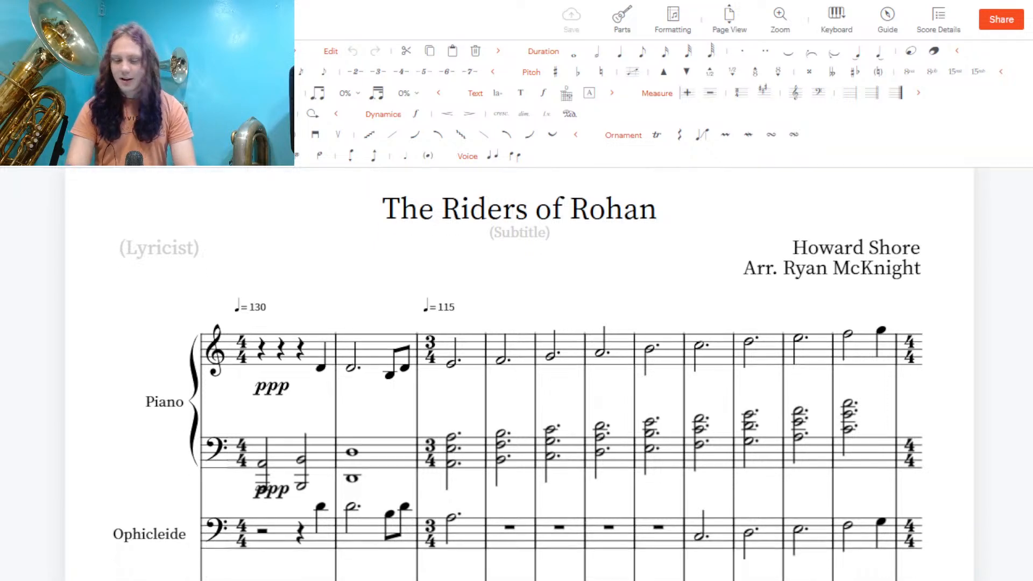
pyautogui.scroll(4, 538, 377)
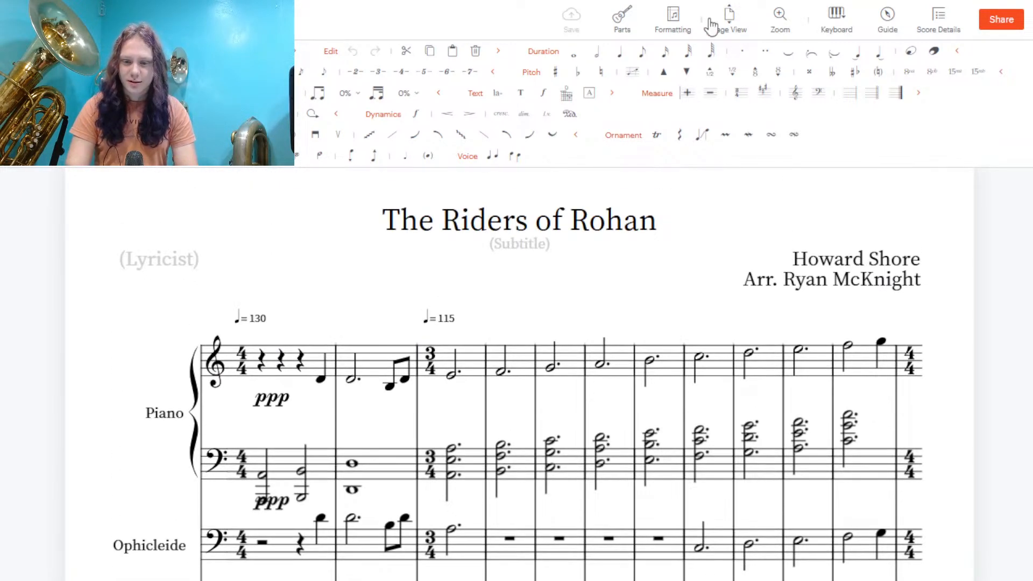
pyautogui.scroll(-3, 538, 376)
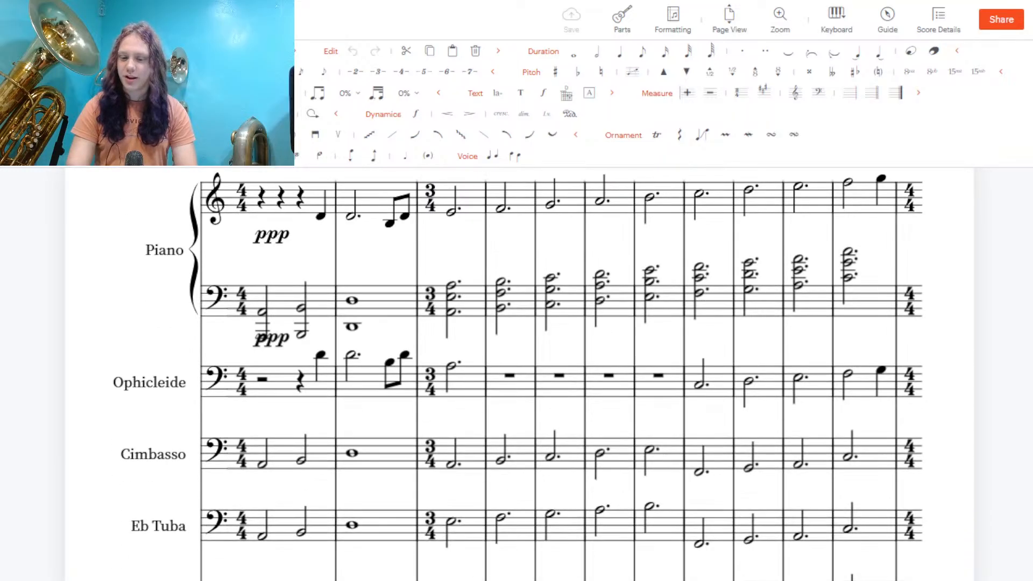
pyautogui.scroll(-10, 538, 377)
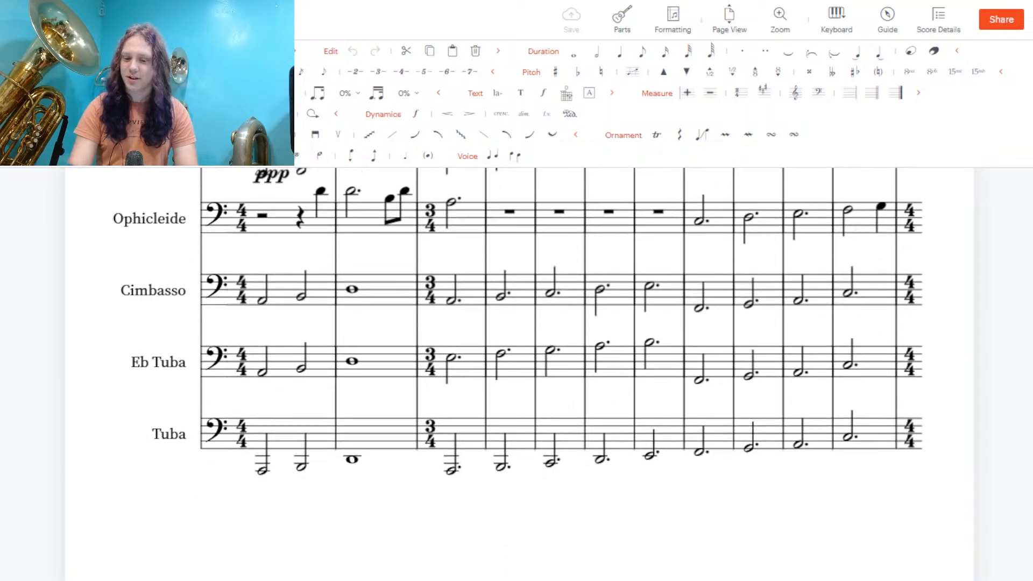
pyautogui.scroll(10, 539, 376)
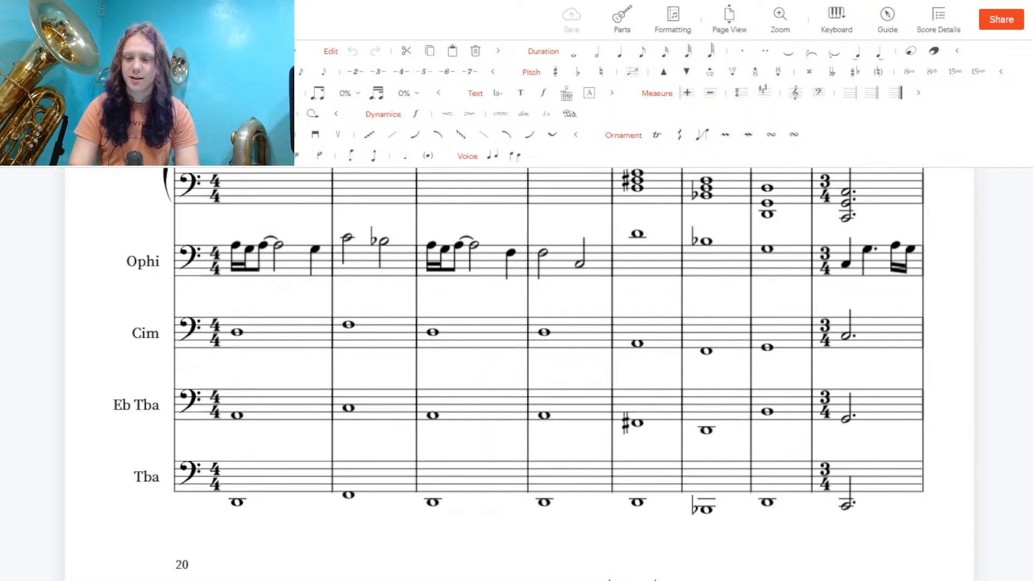
pyautogui.scroll(-6, 538, 376)
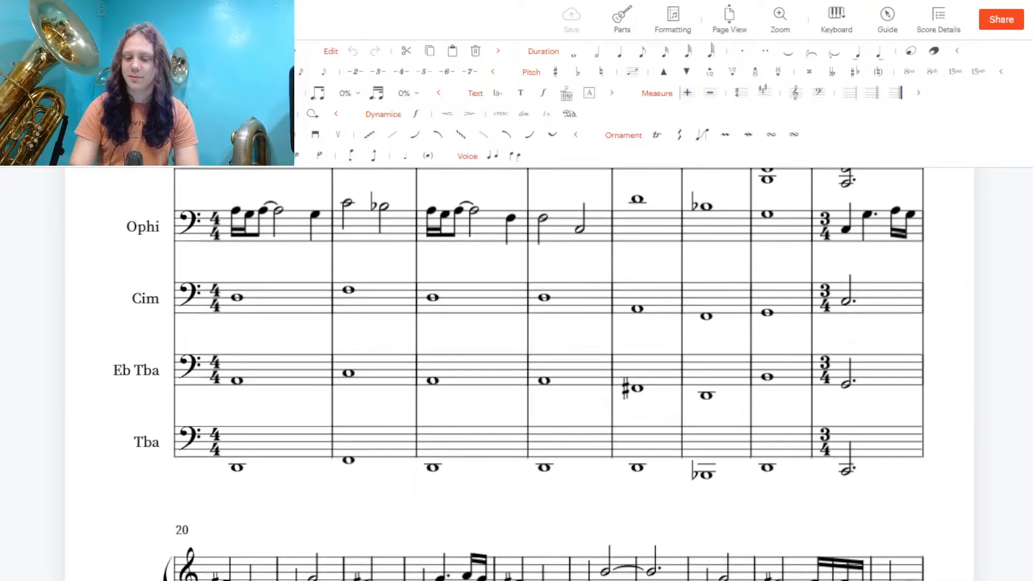
pyautogui.scroll(6, 538, 376)
pyautogui.scroll(-10, 538, 377)
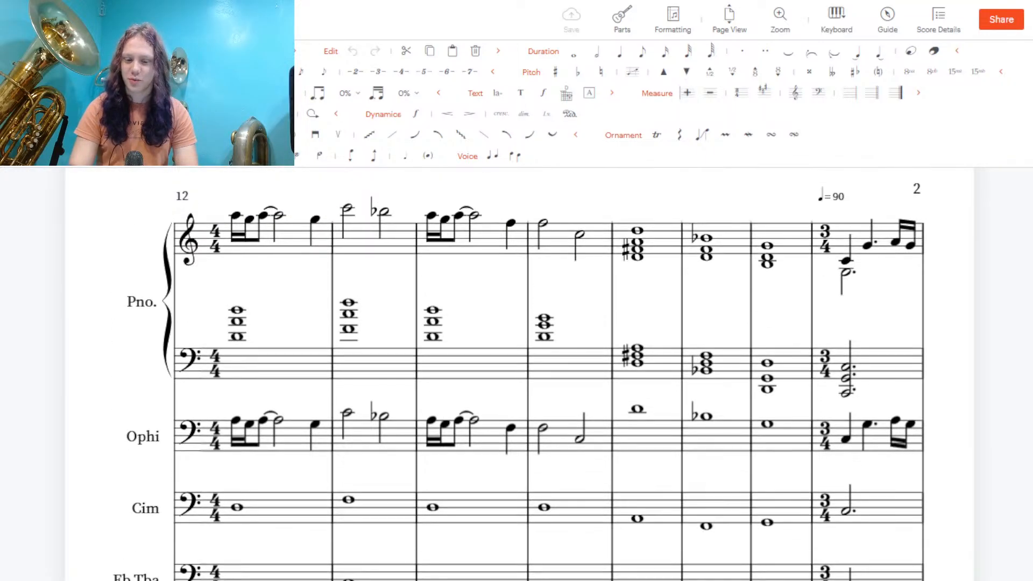
pyautogui.scroll(20, 538, 377)
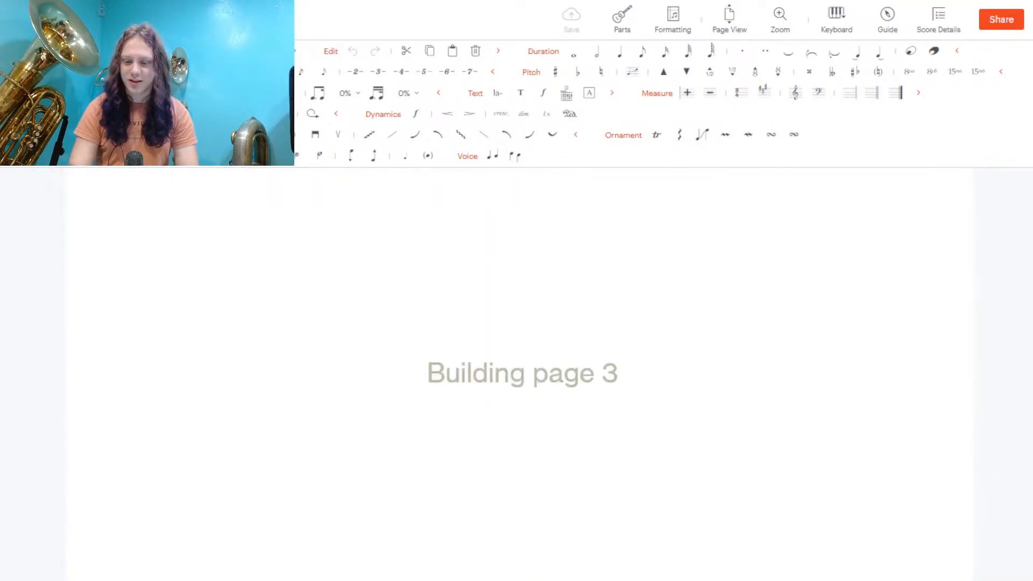
# Check the score's list of instrument parts and play the score back from the beginning
pyautogui.click(621, 22)
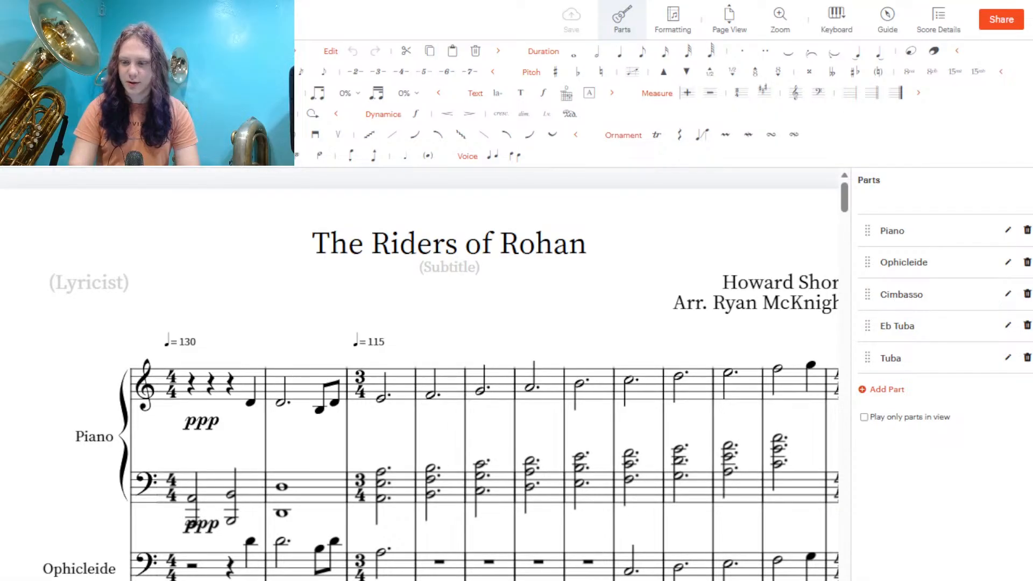
pyautogui.click(1021, 181)
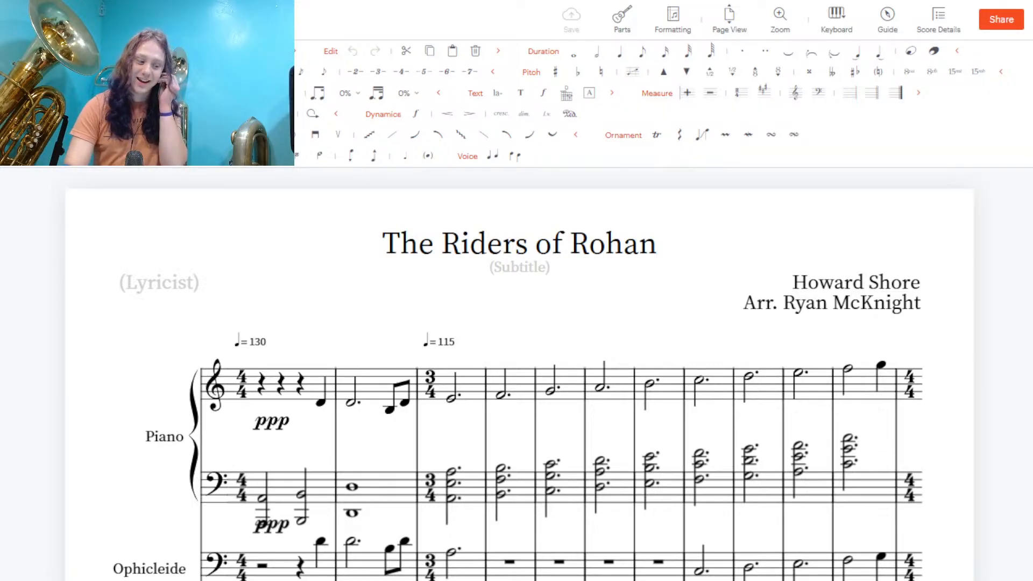
pyautogui.press('space')
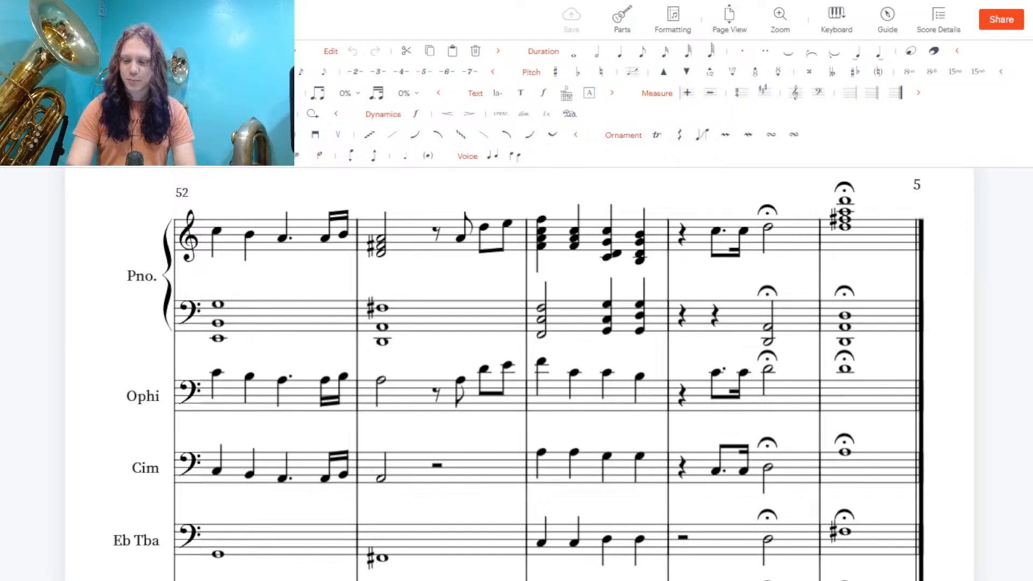
# Lower the first ophicleide note of measure 41 to B
pyautogui.scroll(20, 519, 374)
pyautogui.scroll(-15, 519, 374)
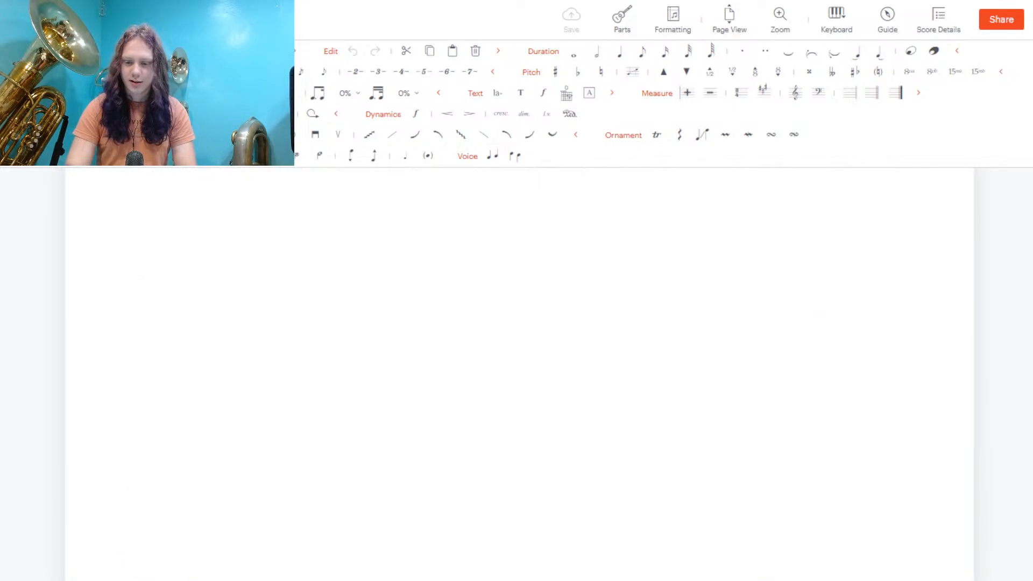
pyautogui.scroll(-8, 519, 374)
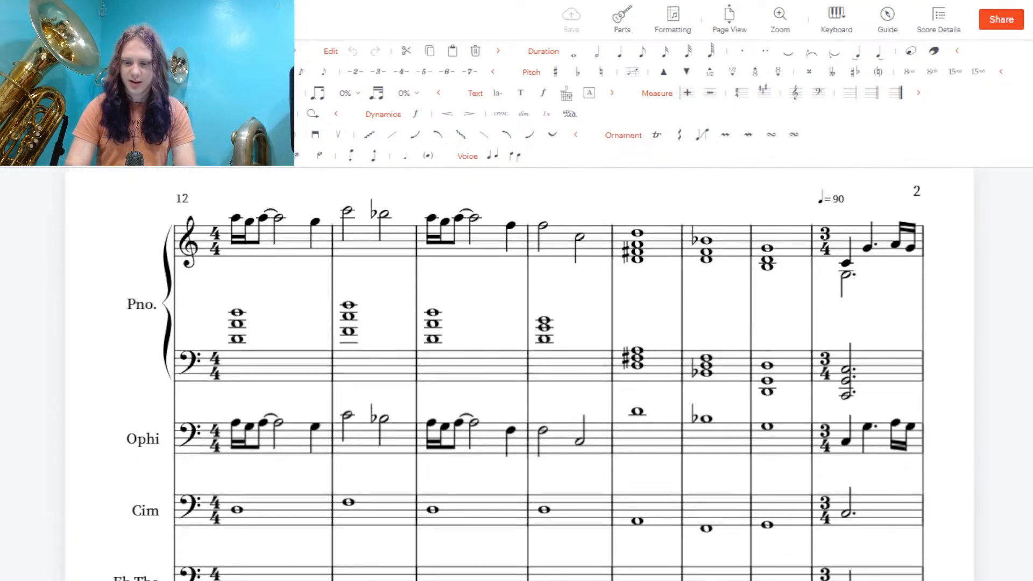
pyautogui.scroll(-10, 520, 374)
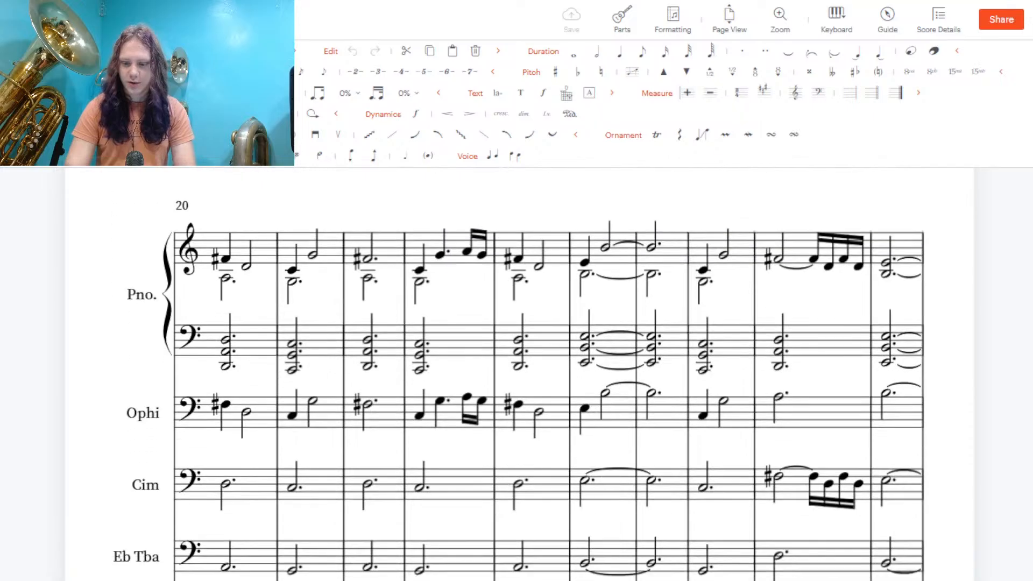
pyautogui.scroll(-10, 519, 374)
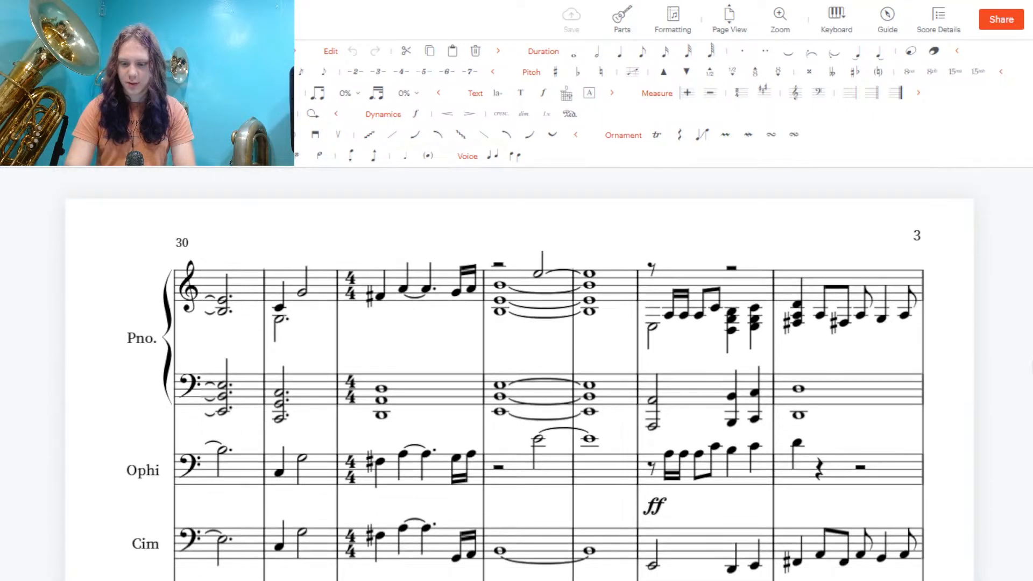
pyautogui.scroll(-10, 1032, 367)
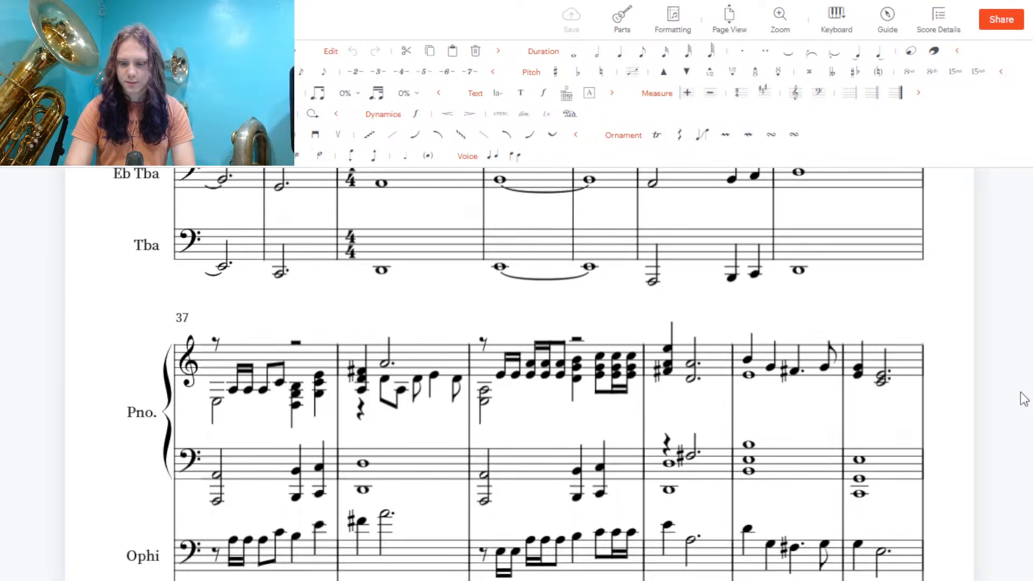
pyautogui.scroll(-3, 1024, 402)
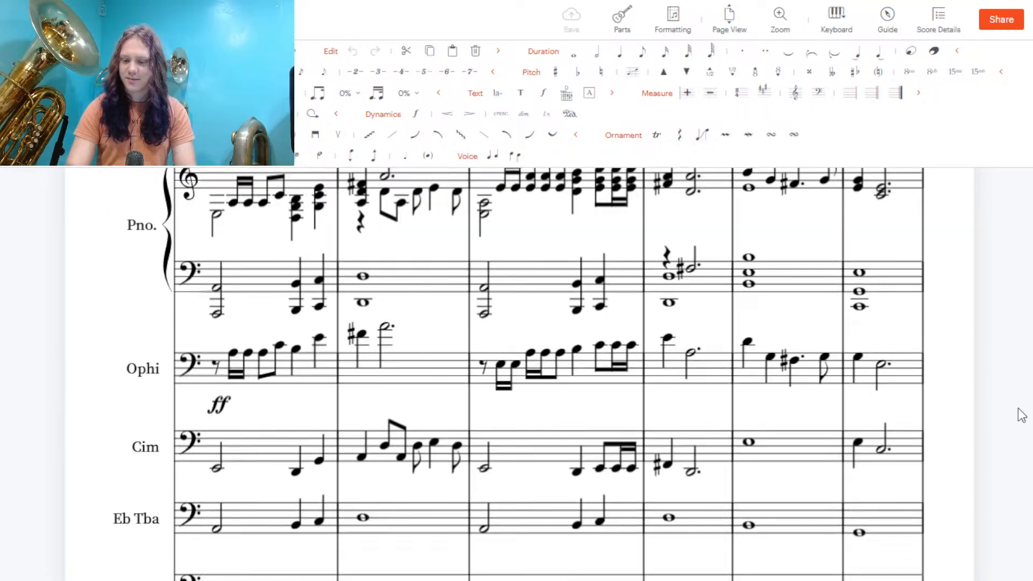
pyautogui.click(747, 342)
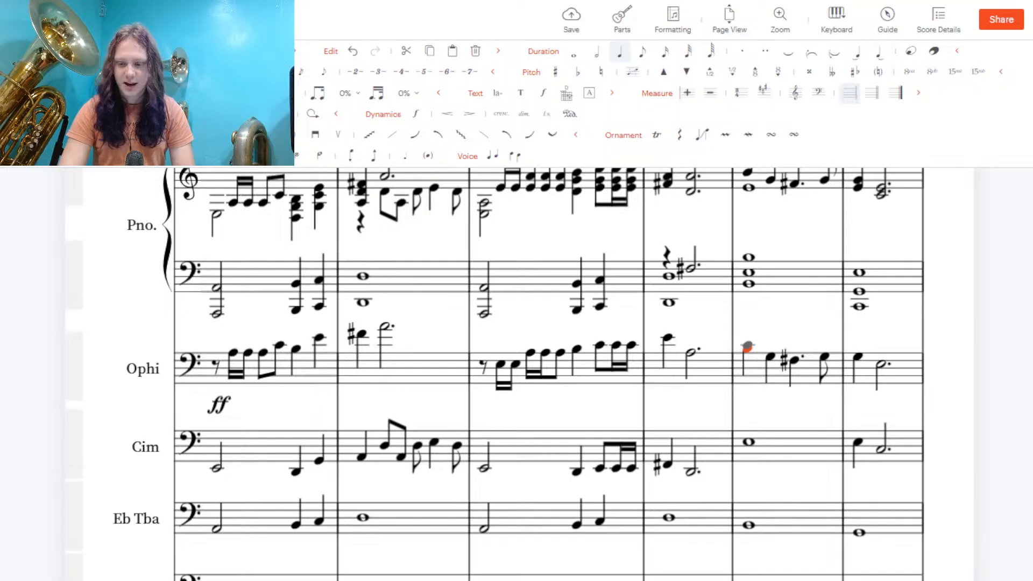
# Examine measures 37 to 42 on all staves, comparing the ophicleide line with the piano and the lower brass
pyautogui.scroll(3, 495, 371)
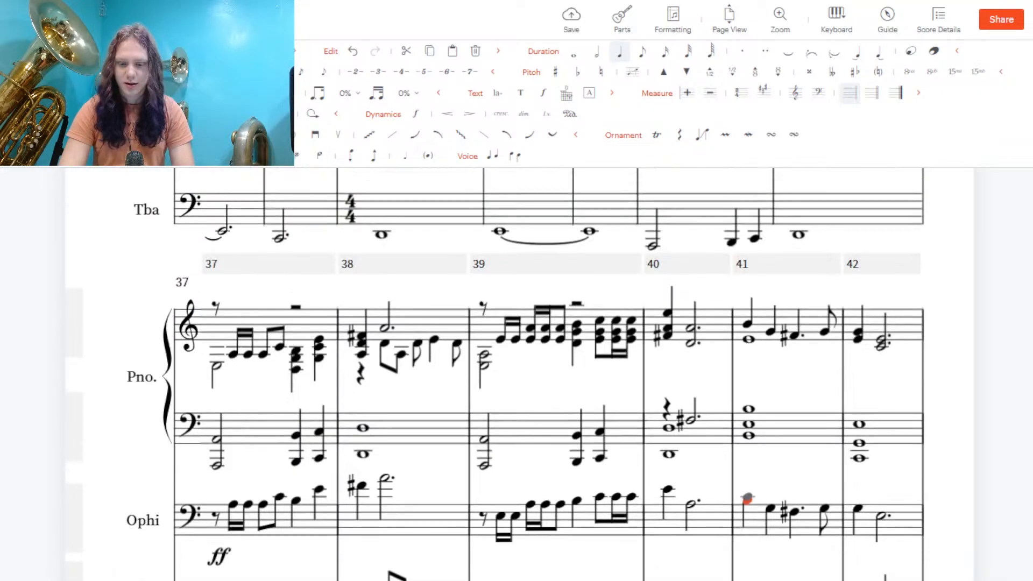
pyautogui.scroll(-1, 495, 376)
pyautogui.scroll(-3, 495, 374)
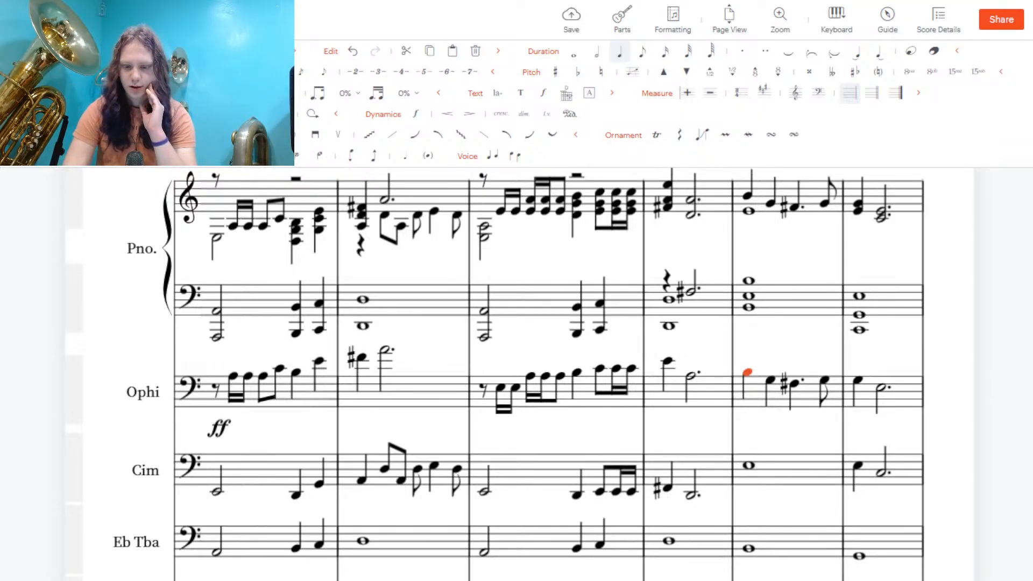
pyautogui.scroll(-1, 740, 376)
pyautogui.scroll(2, 739, 444)
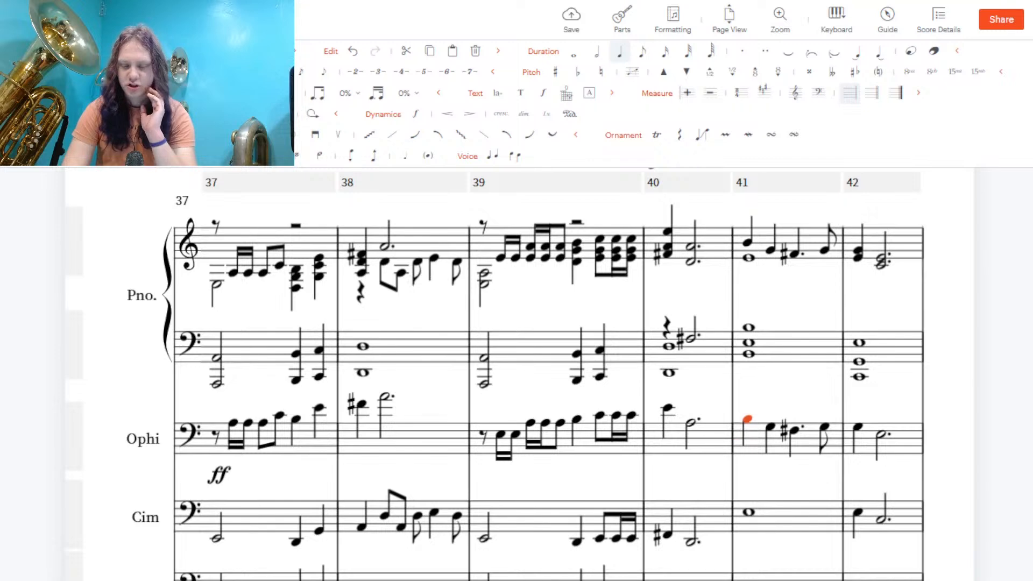
pyautogui.scroll(-5, 740, 387)
pyautogui.scroll(4, 740, 387)
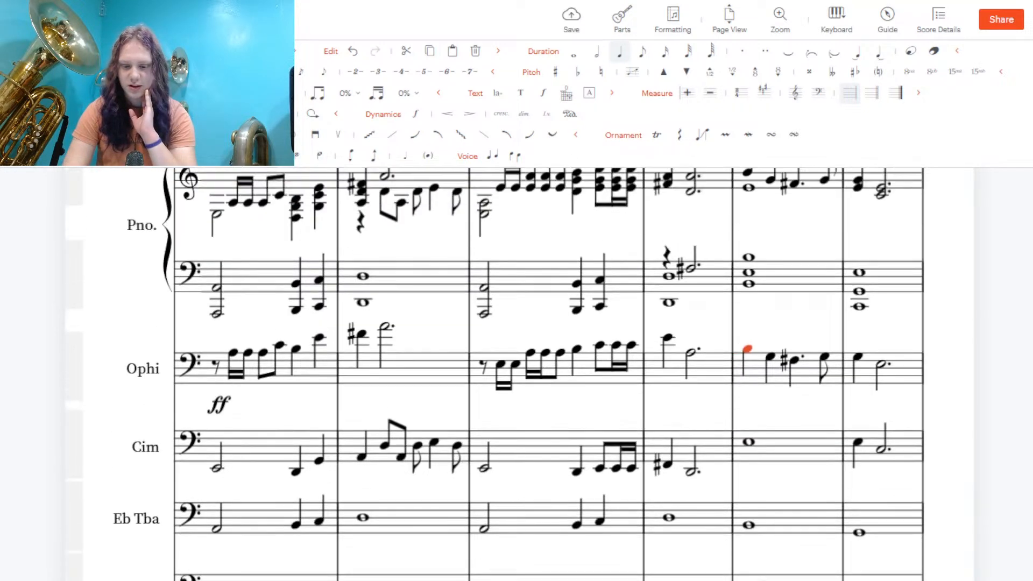
pyautogui.scroll(2, 740, 387)
pyautogui.scroll(-5, 740, 387)
pyautogui.scroll(1, 740, 388)
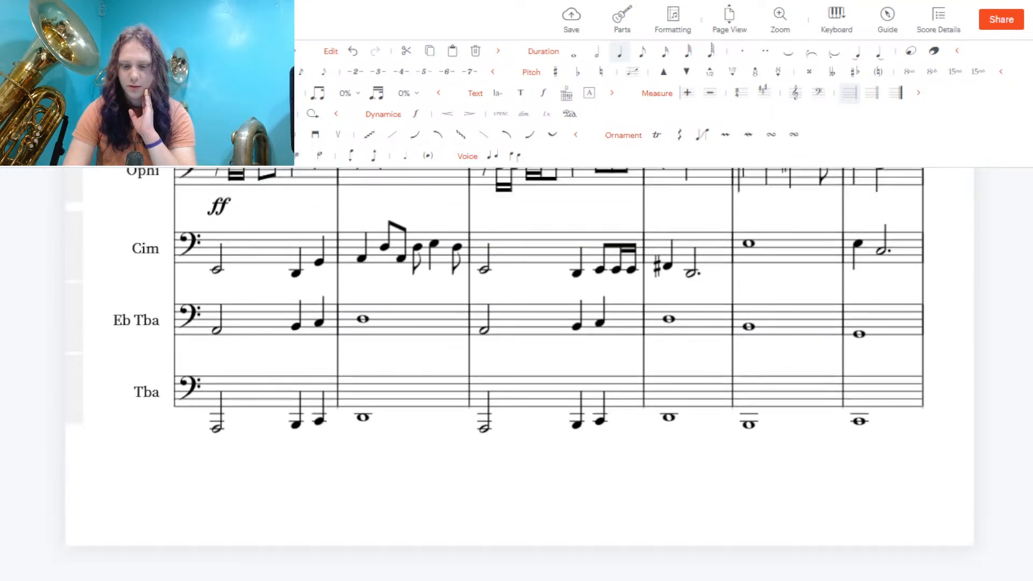
pyautogui.scroll(4, 743, 355)
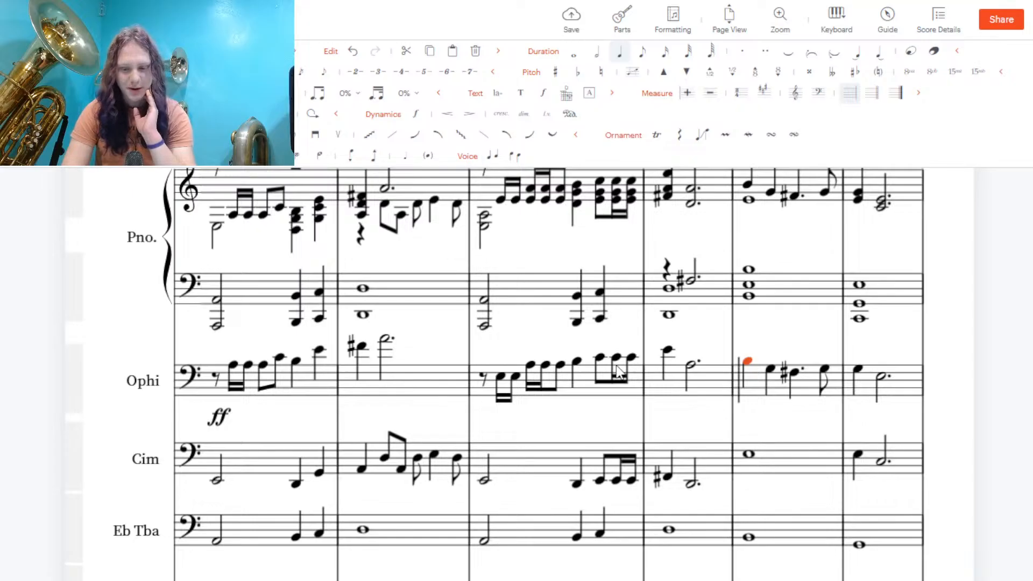
# Add an E below each of the three repeated A notes in ophicleide measure 39, making the last chord an eighth note
pyautogui.click(531, 365)
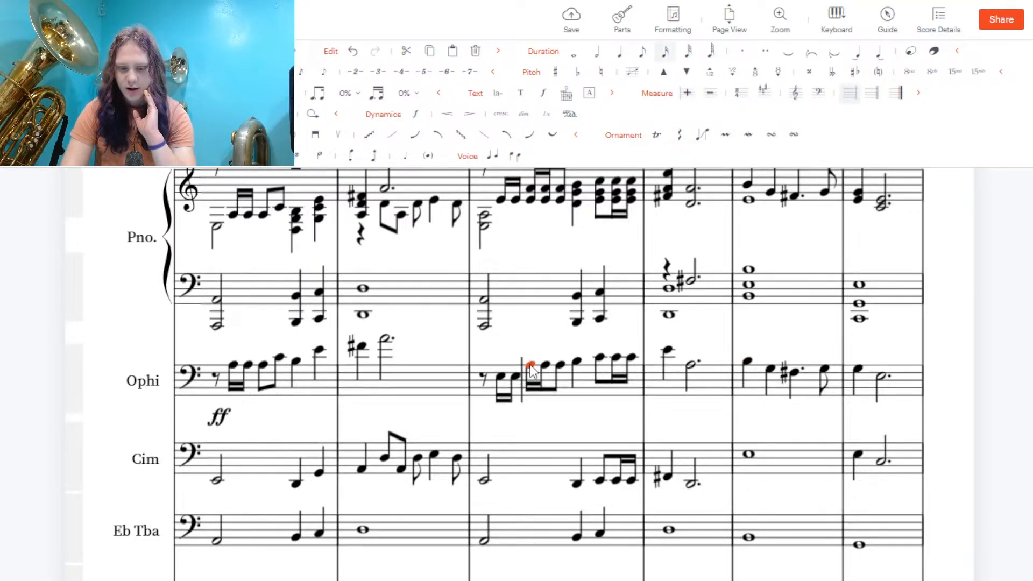
pyautogui.click(532, 376)
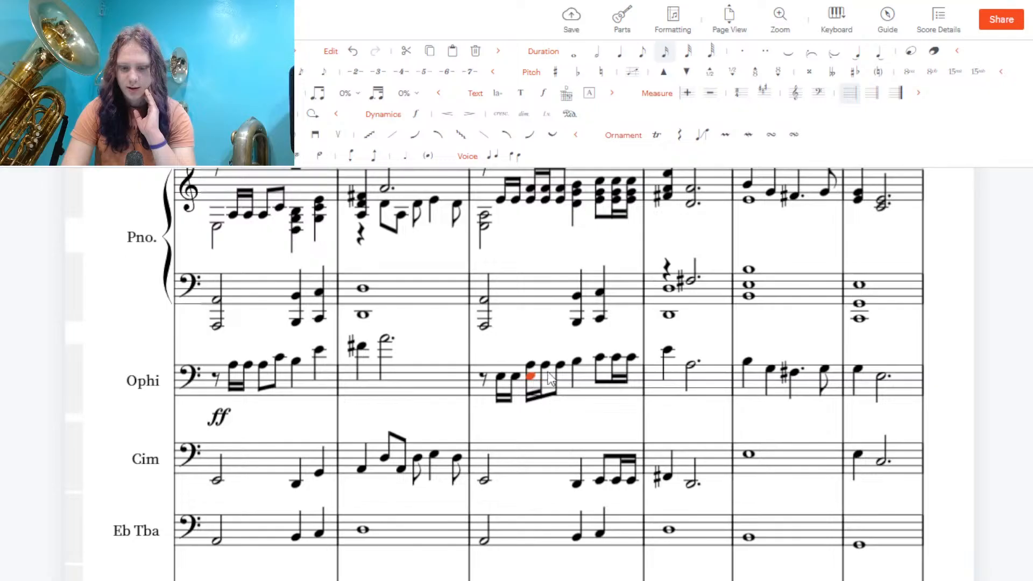
pyautogui.click(545, 366)
pyautogui.click(545, 376)
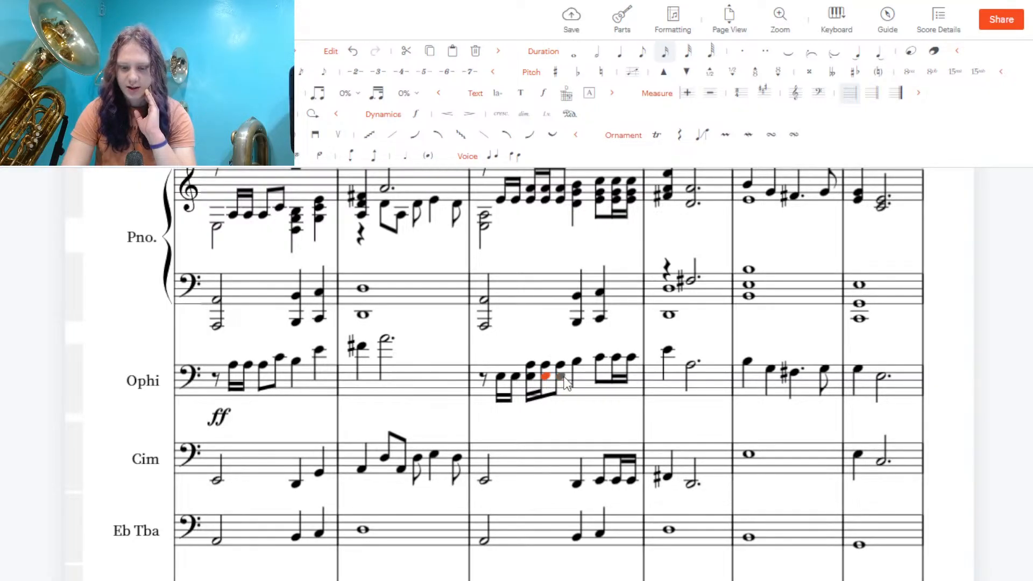
pyautogui.click(564, 376)
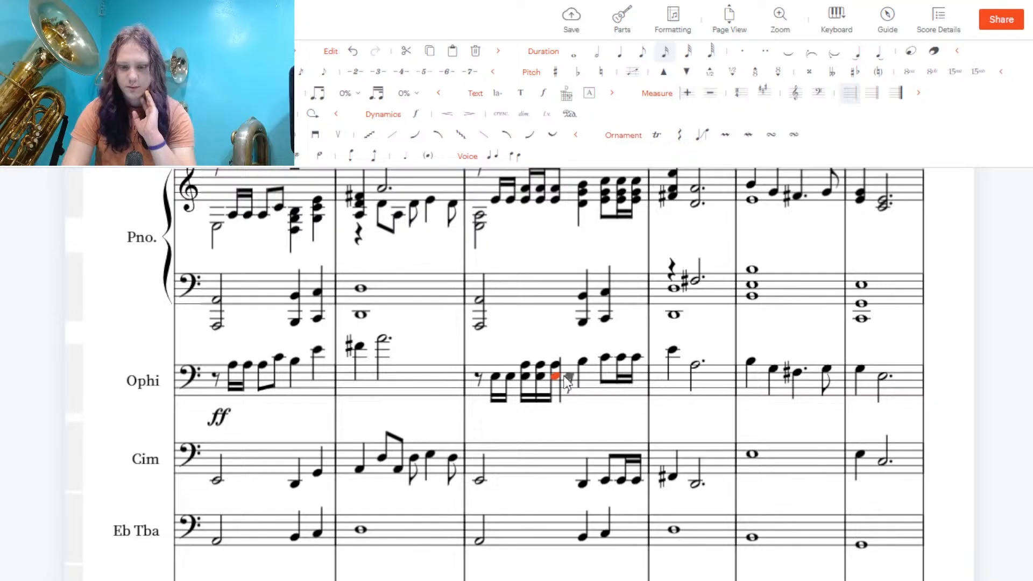
pyautogui.click(642, 54)
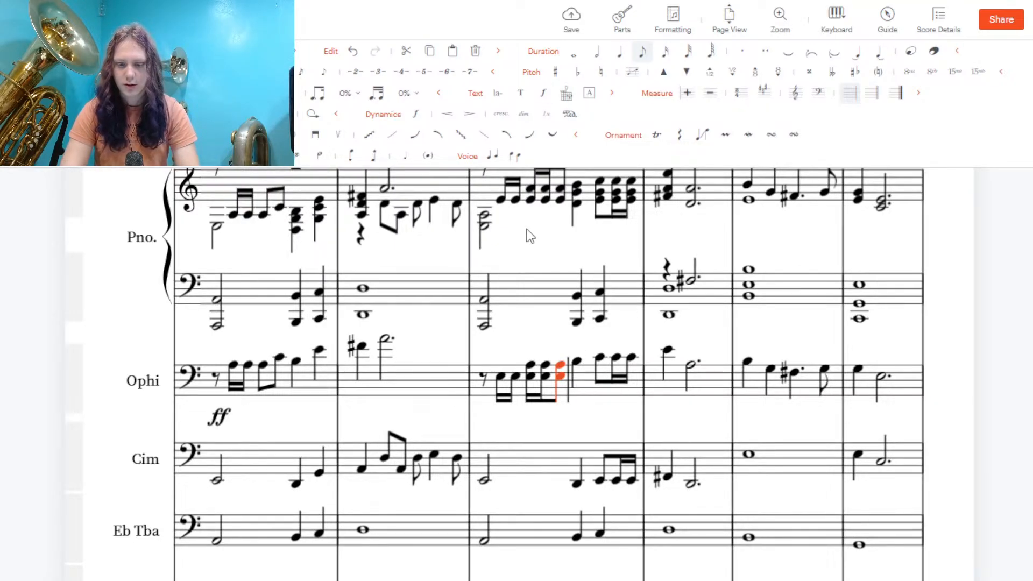
# Add a G below the quarter-note B and below each of the three C notes ending ophicleide measure 39
pyautogui.click(577, 361)
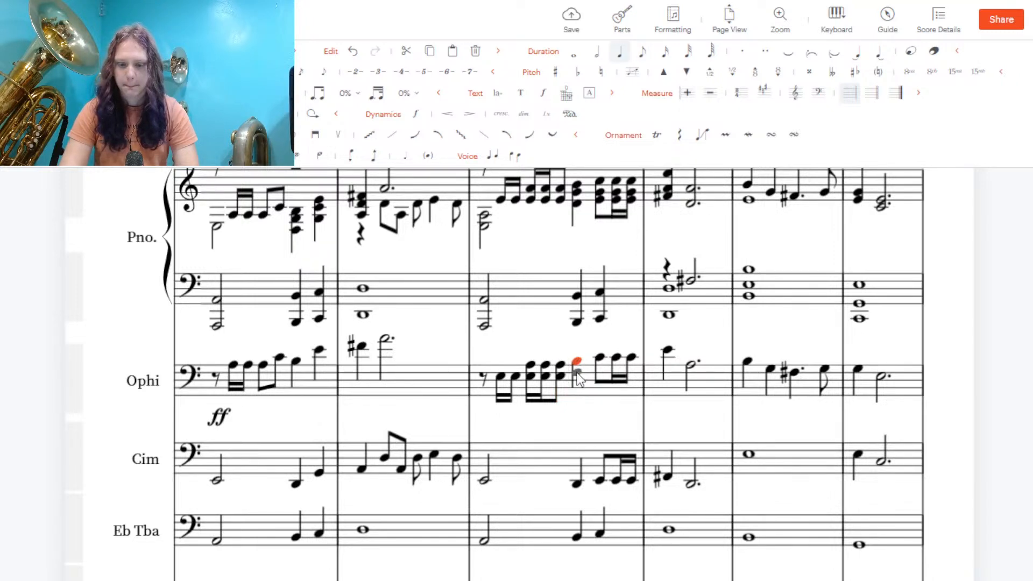
pyautogui.click(576, 370)
pyautogui.click(601, 359)
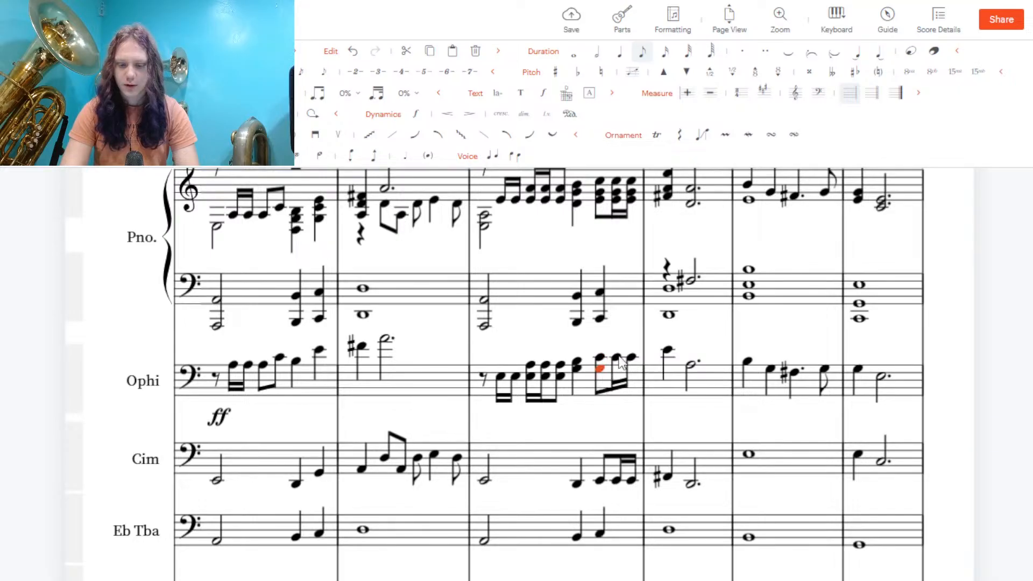
pyautogui.click(616, 360)
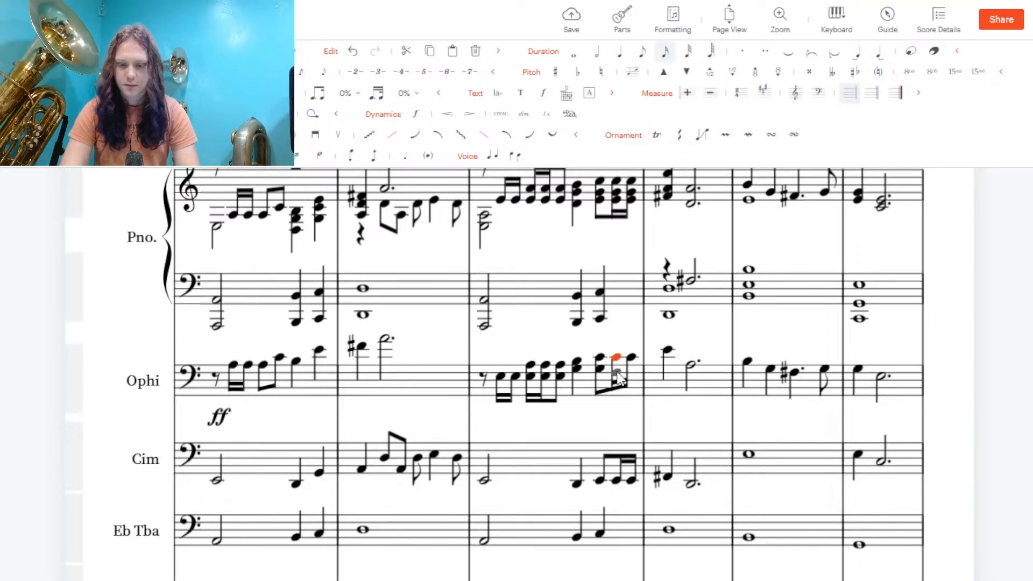
pyautogui.click(618, 367)
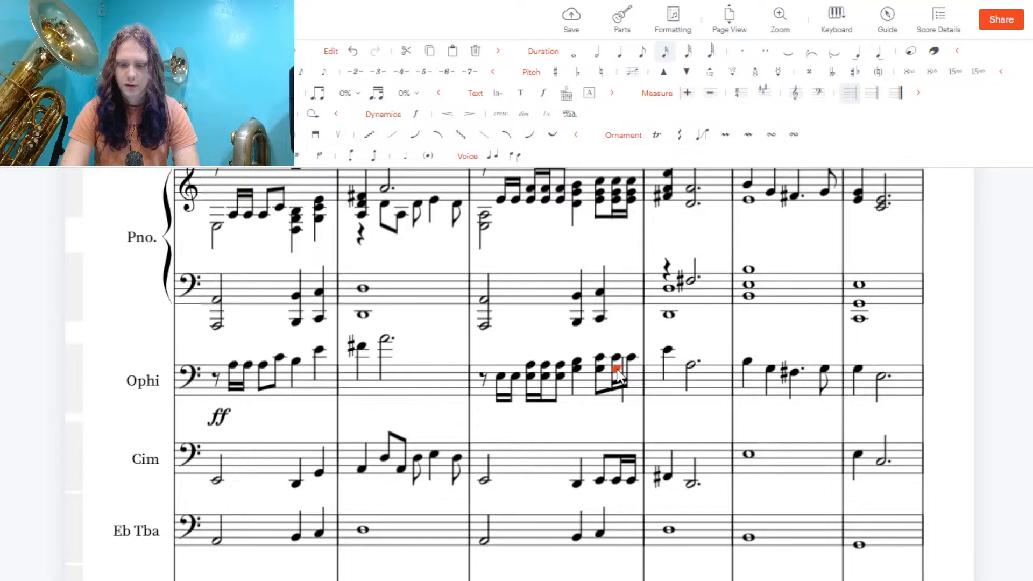
pyautogui.click(632, 358)
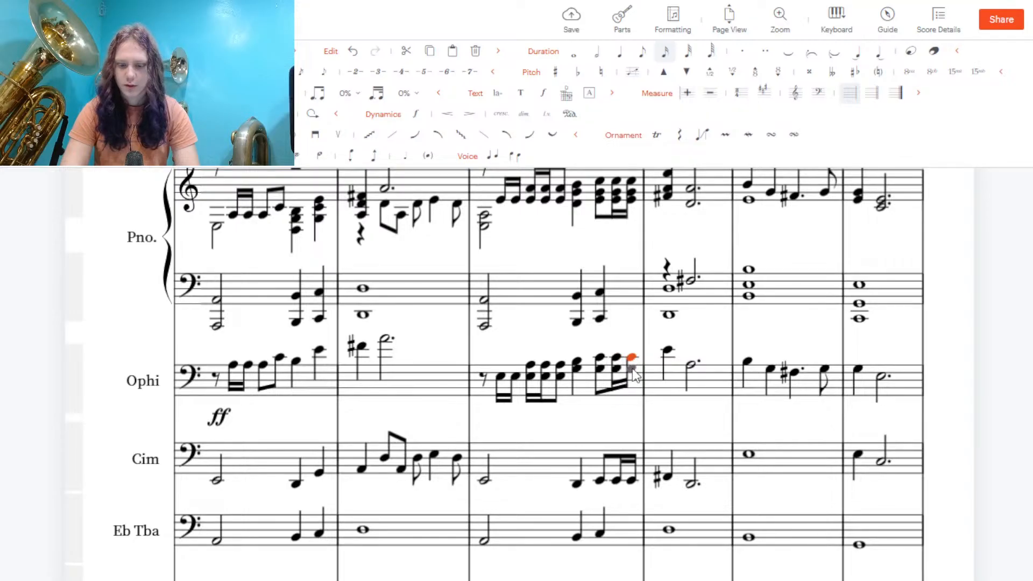
pyautogui.click(634, 369)
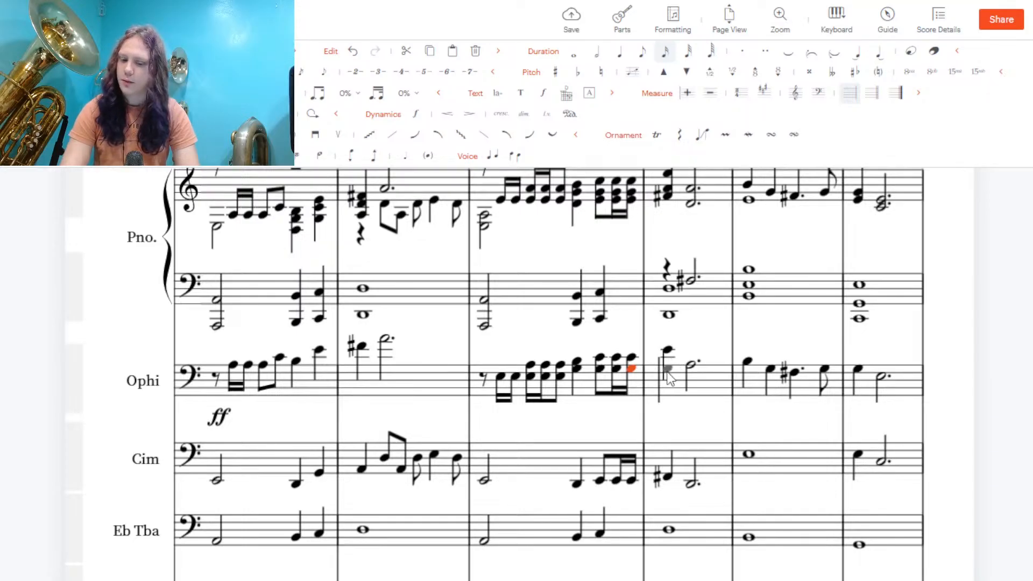
# In ophicleide measure 40, add a quarter-note F-sharp below the E and a dotted-half D below the A
pyautogui.click(666, 372)
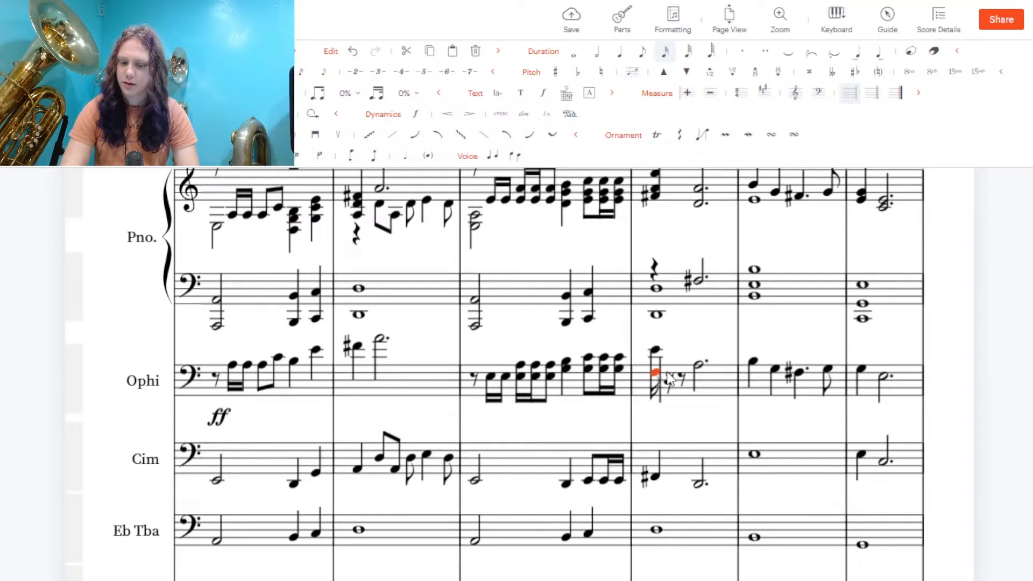
pyautogui.hotkey('ctrl', 'z')
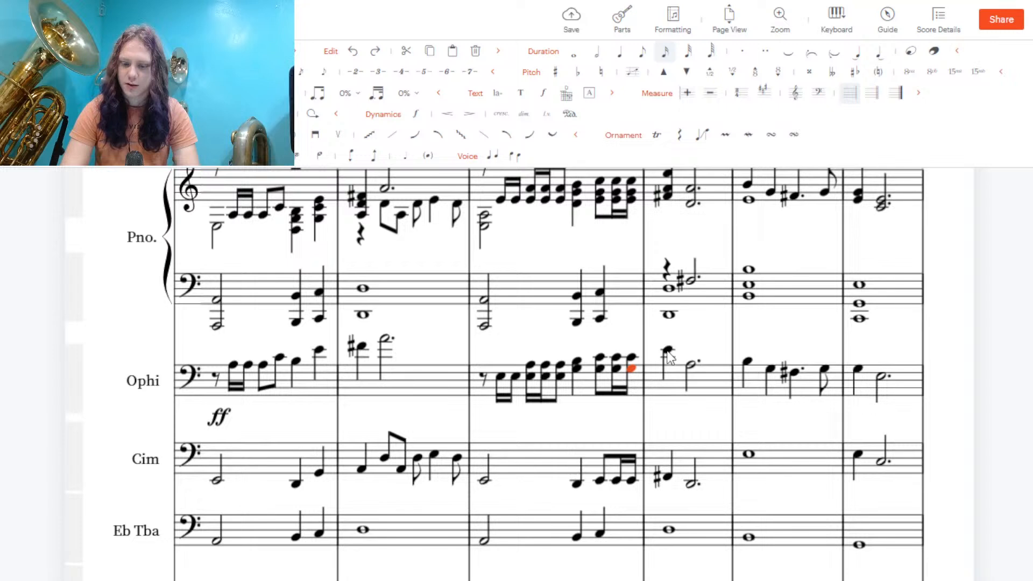
pyautogui.click(667, 372)
pyautogui.click(667, 372)
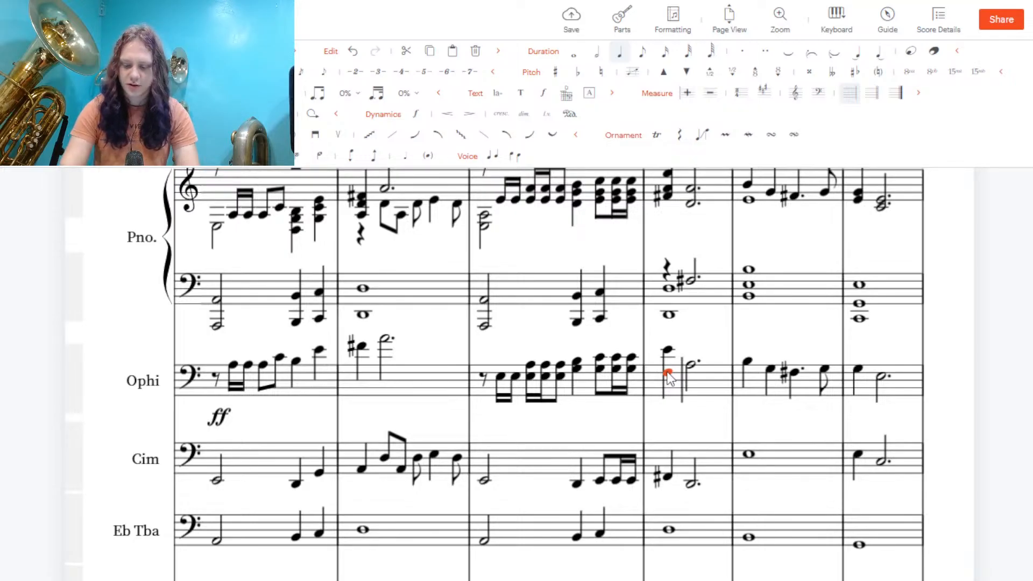
pyautogui.press('+')
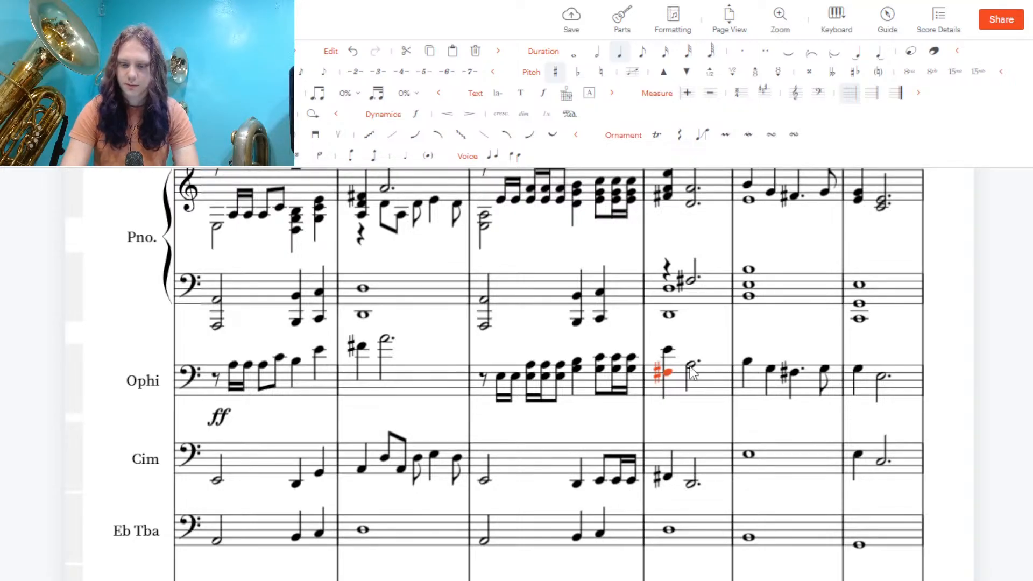
pyautogui.click(690, 367)
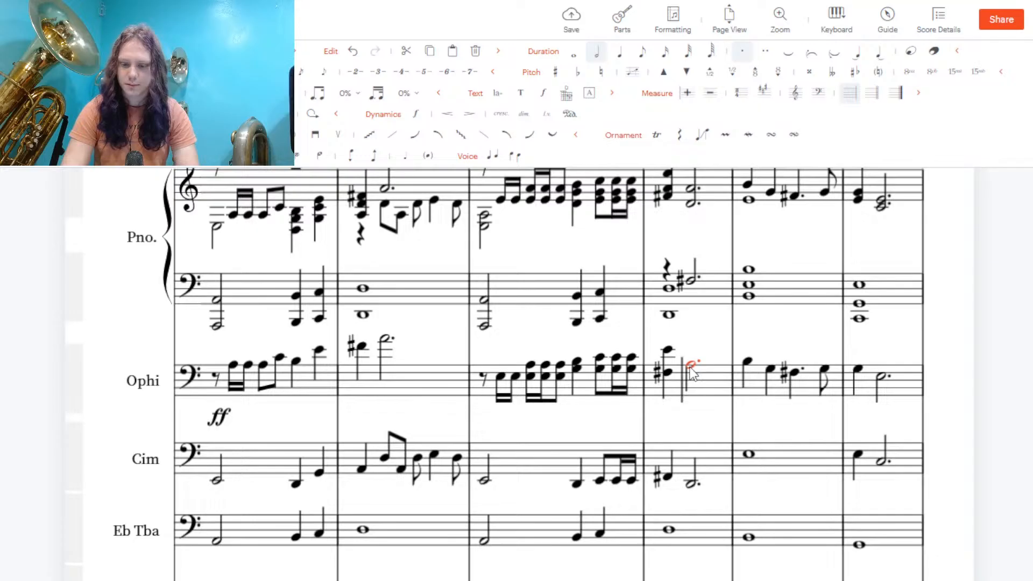
pyautogui.click(690, 379)
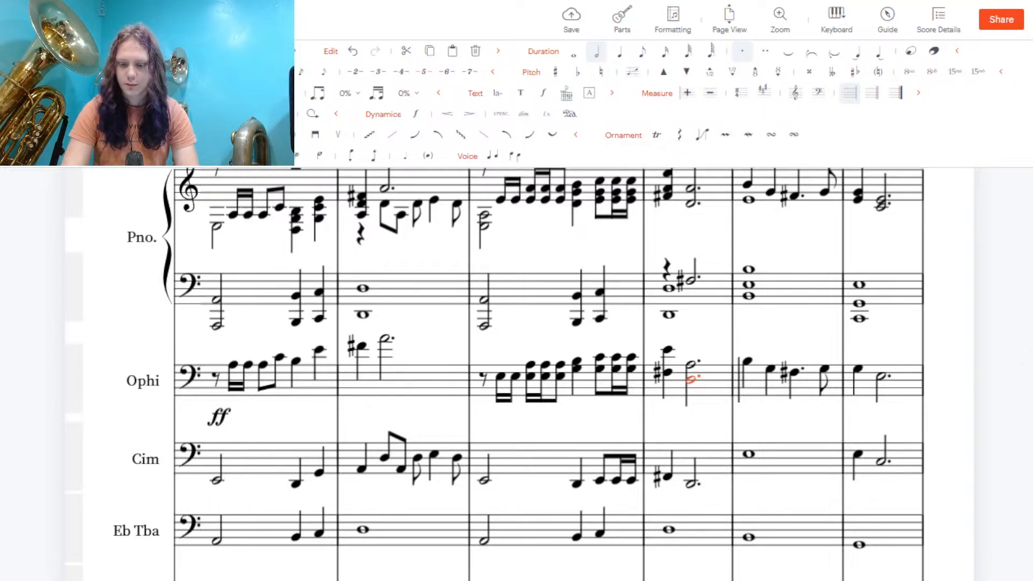
# Review the first page, measures 1 to 11, comparing the piano with the ophicleide, cimbasso, Eb tuba and tuba staves
pyautogui.scroll(-15, 516, 377)
pyautogui.scroll(10, 516, 377)
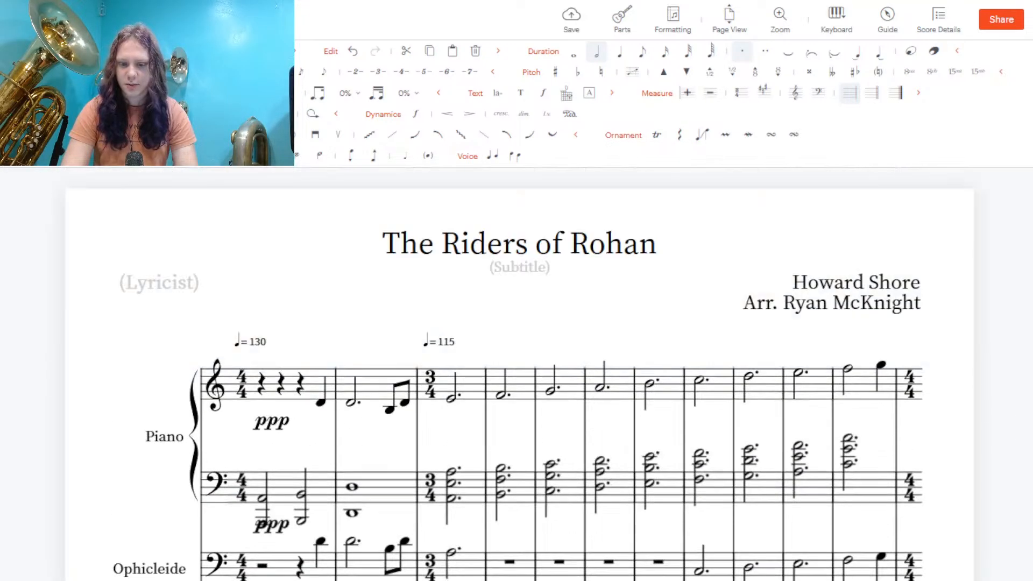
pyautogui.scroll(-5, 516, 376)
pyautogui.scroll(2, 516, 377)
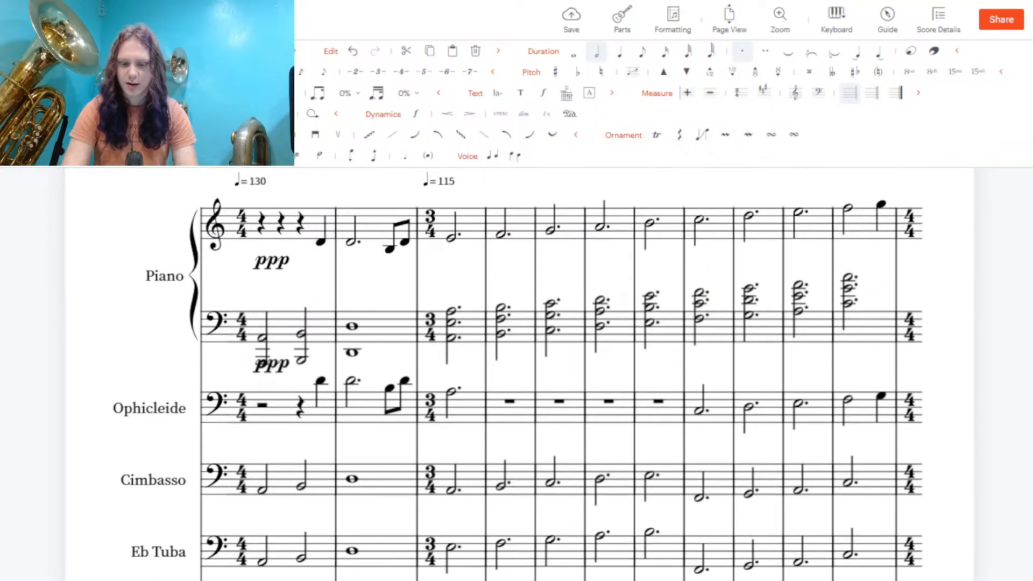
pyautogui.scroll(-1, 517, 376)
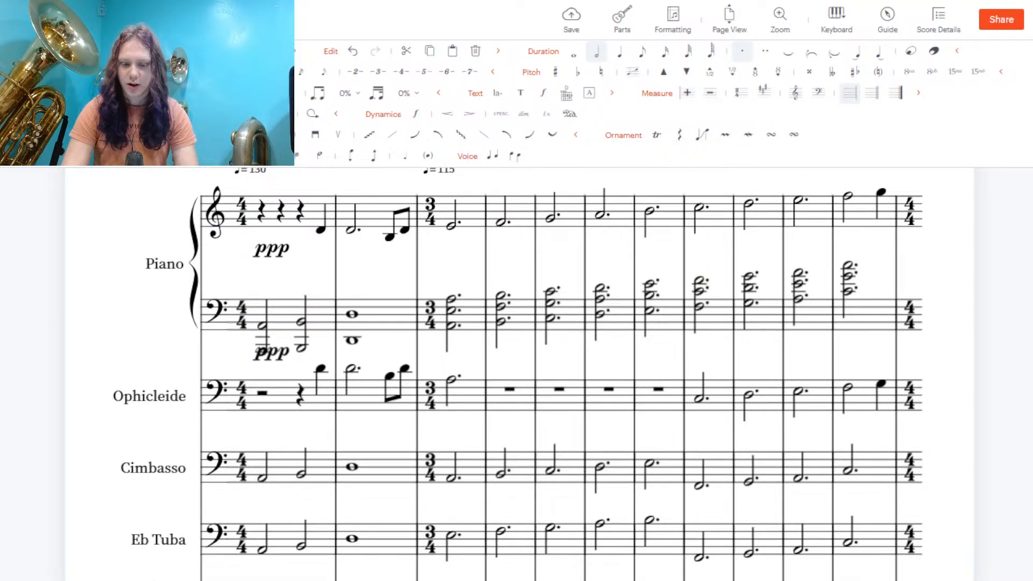
pyautogui.scroll(-3, 516, 377)
pyautogui.scroll(4, 517, 377)
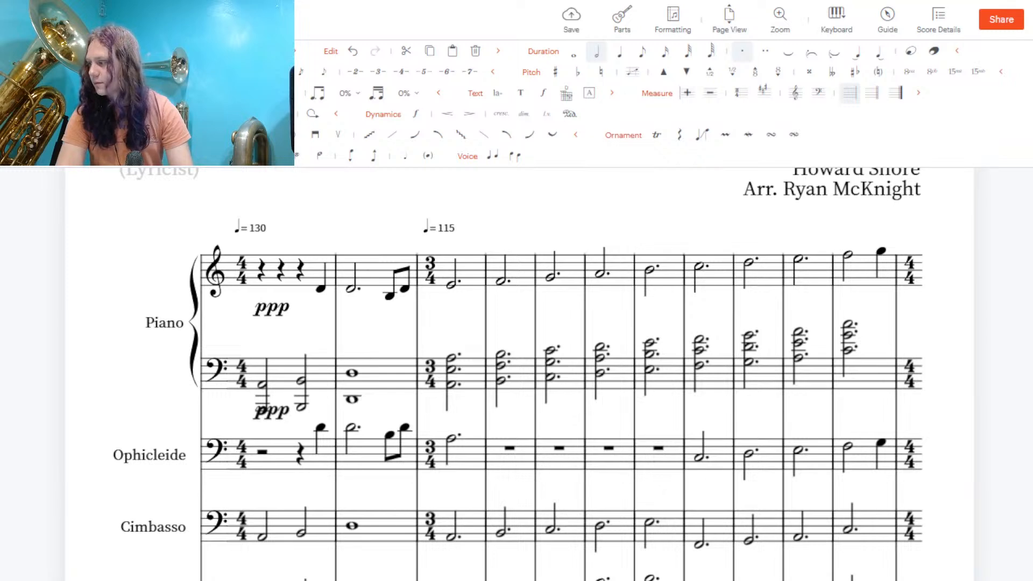
pyautogui.scroll(-10, 516, 376)
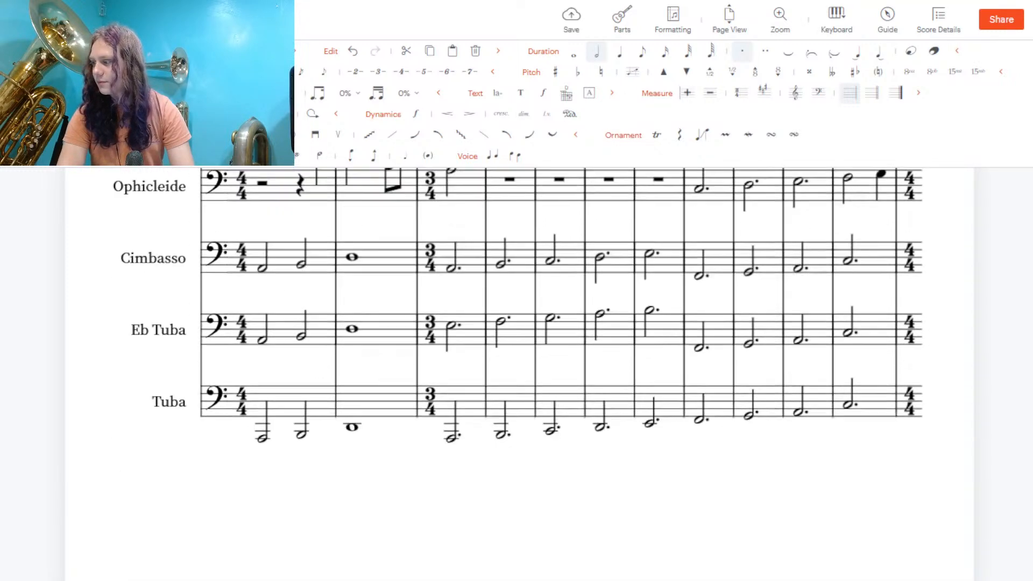
pyautogui.scroll(8, 516, 376)
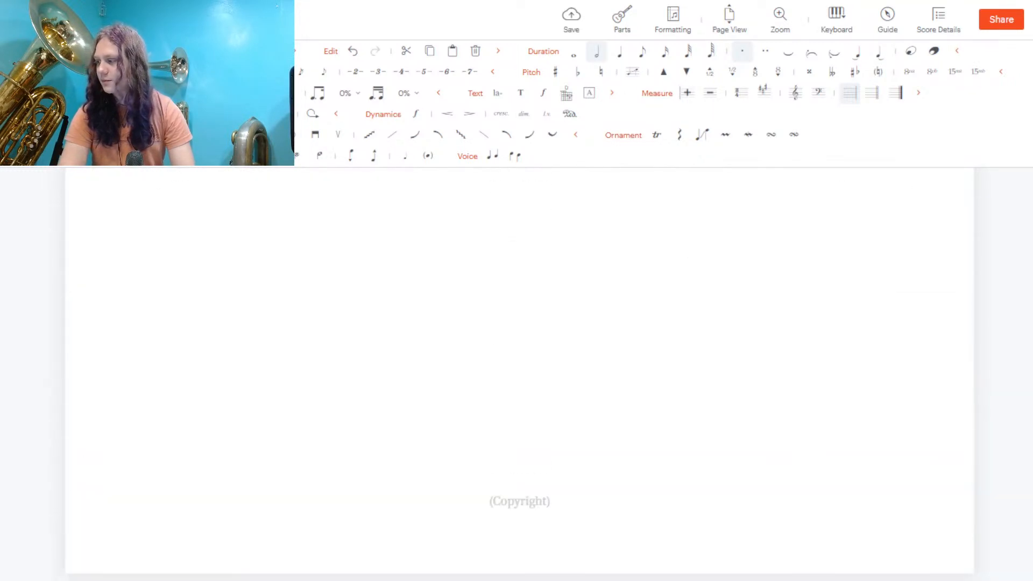
pyautogui.scroll(6, 517, 377)
pyautogui.scroll(-3, 517, 376)
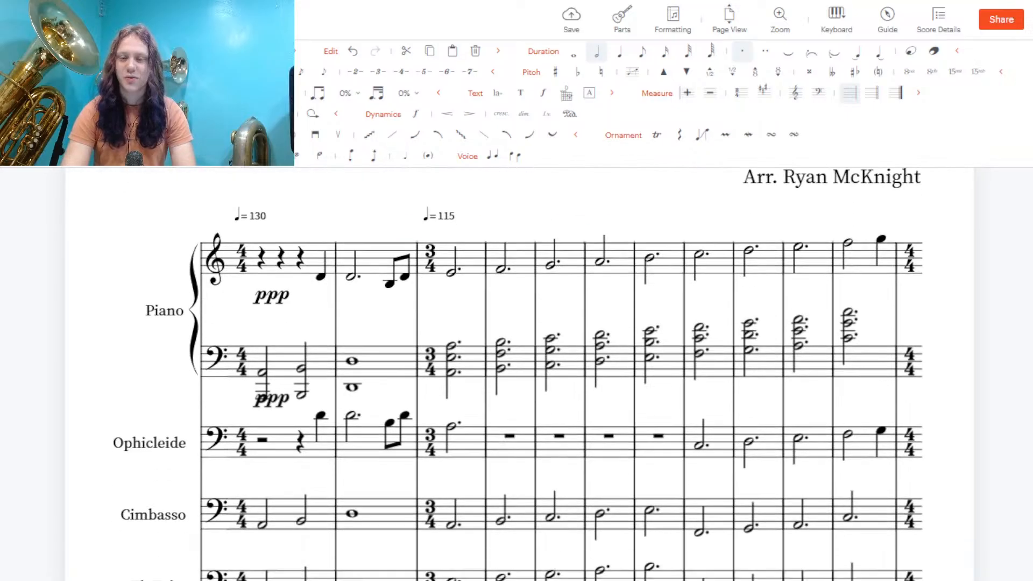
pyautogui.scroll(-1, 517, 376)
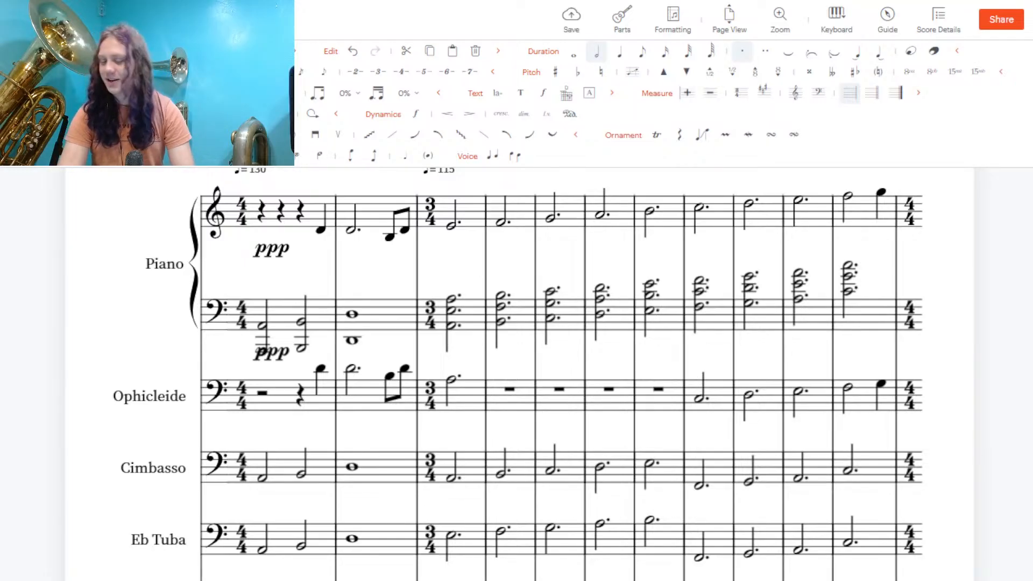
pyautogui.scroll(-2, 517, 376)
pyautogui.scroll(1, 517, 377)
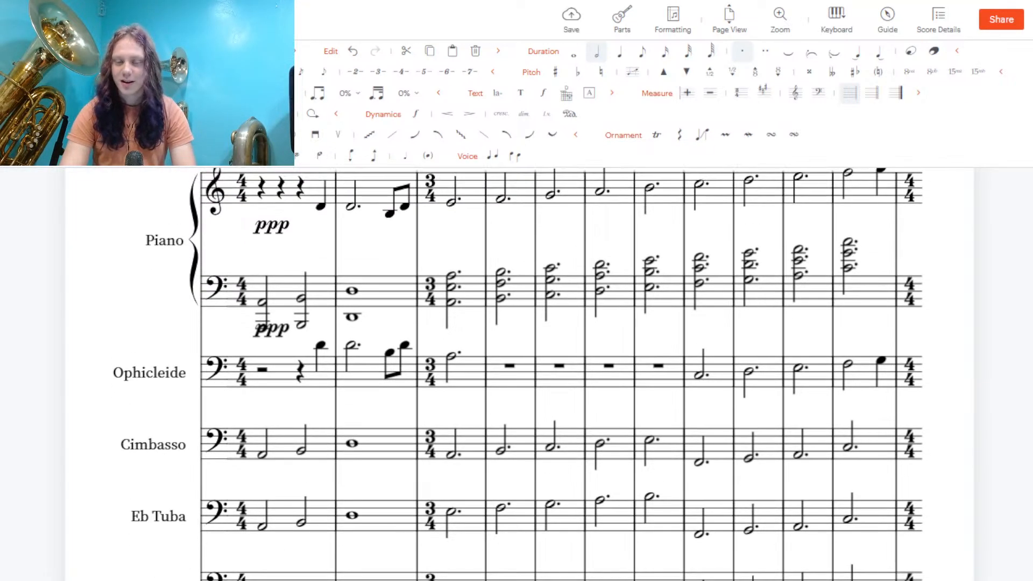
pyautogui.scroll(-2, 517, 377)
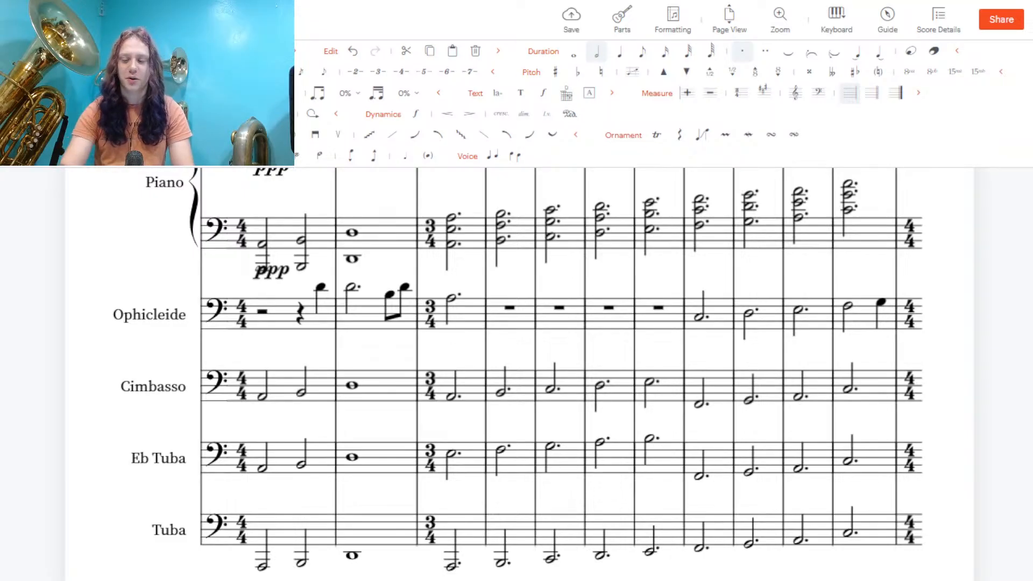
pyautogui.scroll(-5, 516, 377)
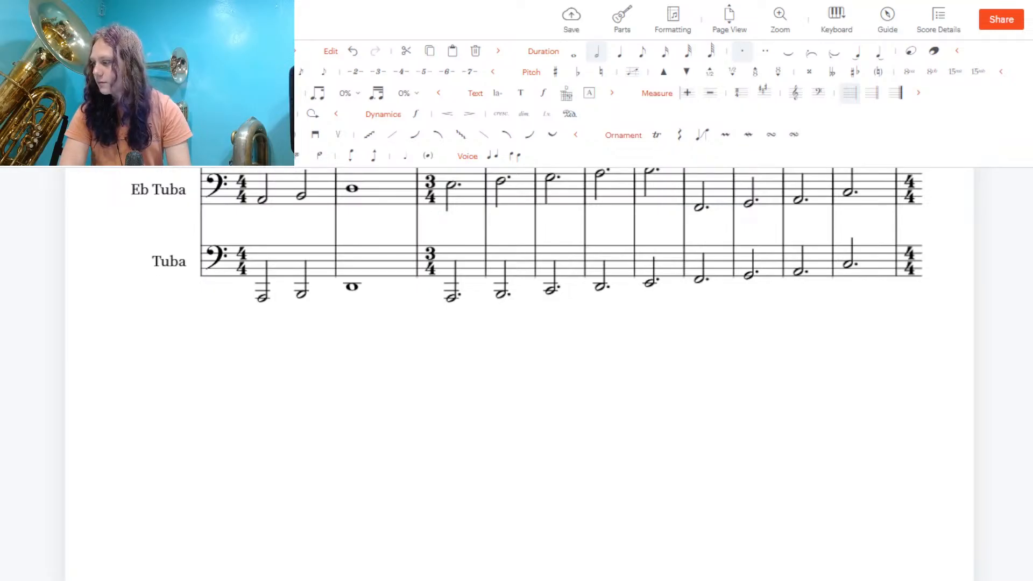
pyautogui.scroll(-1, 538, 237)
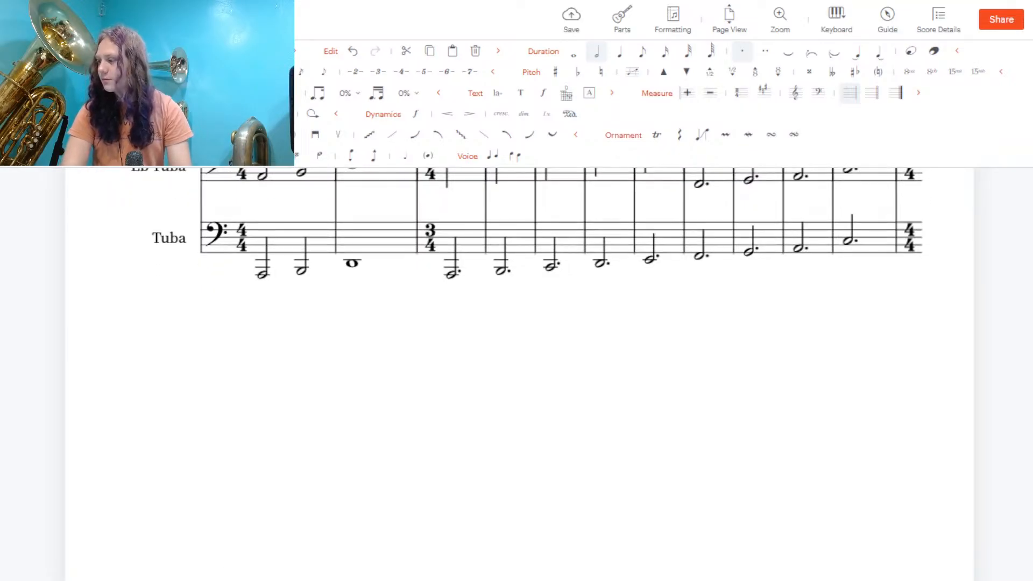
pyautogui.scroll(-2, 538, 237)
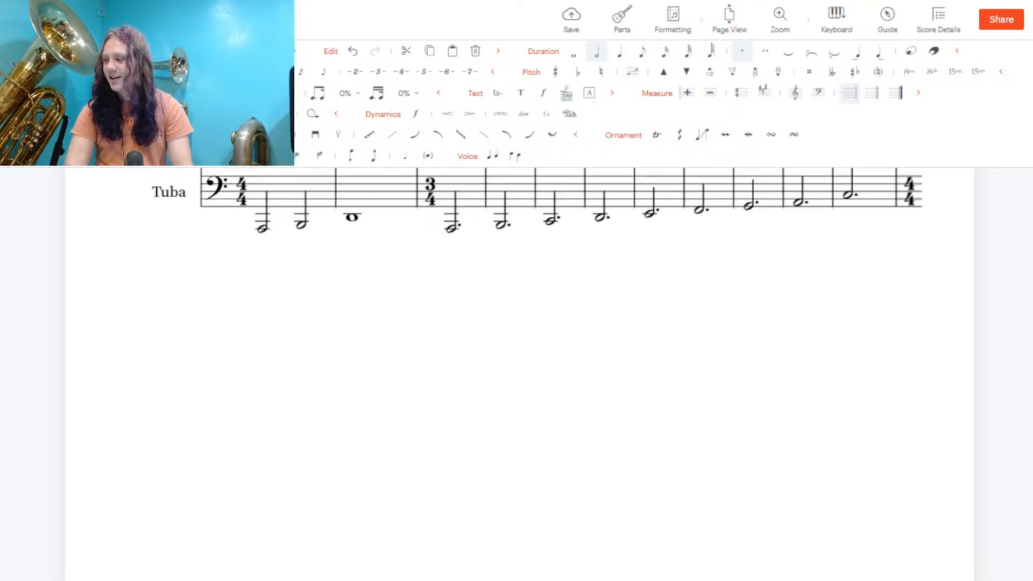
pyautogui.scroll(3, 538, 322)
# Examine measures 12 to 19 on the second page, comparing the piano chords with the ophicleide, cimbasso and Eb tuba lines
pyautogui.scroll(-15, 538, 322)
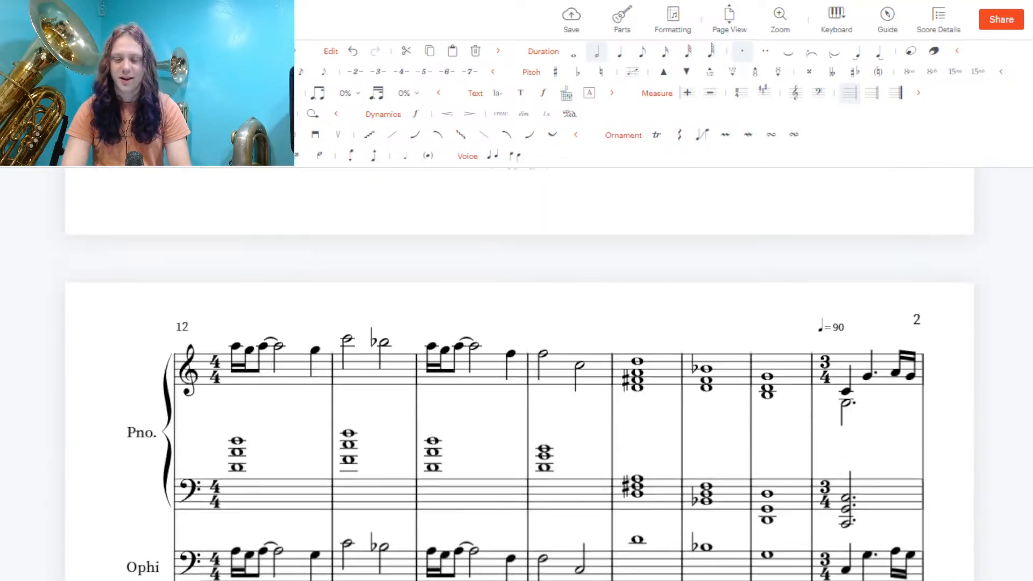
pyautogui.scroll(-5, 538, 323)
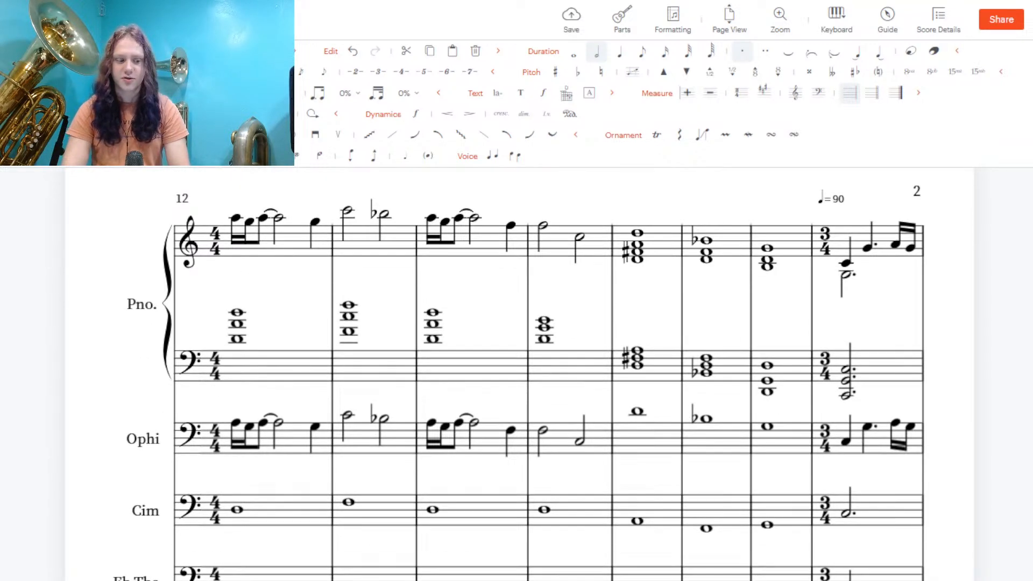
pyautogui.scroll(-2, 538, 323)
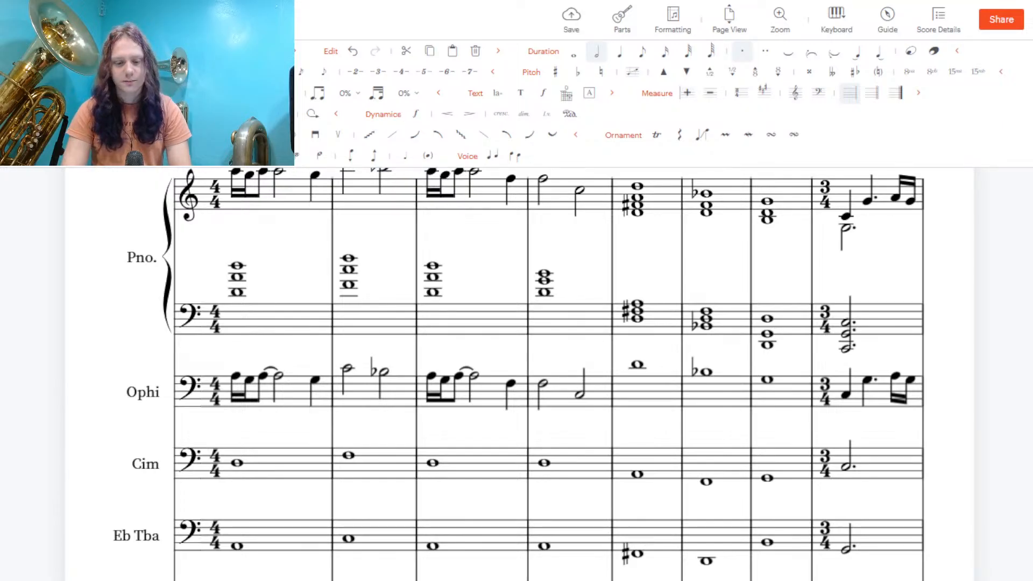
pyautogui.scroll(2, 538, 323)
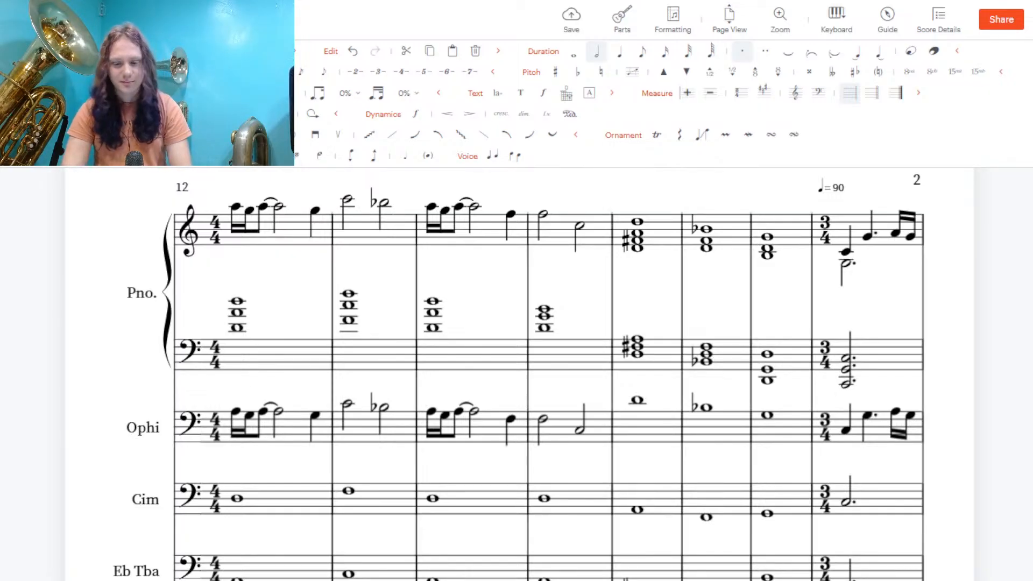
pyautogui.scroll(-1, 519, 374)
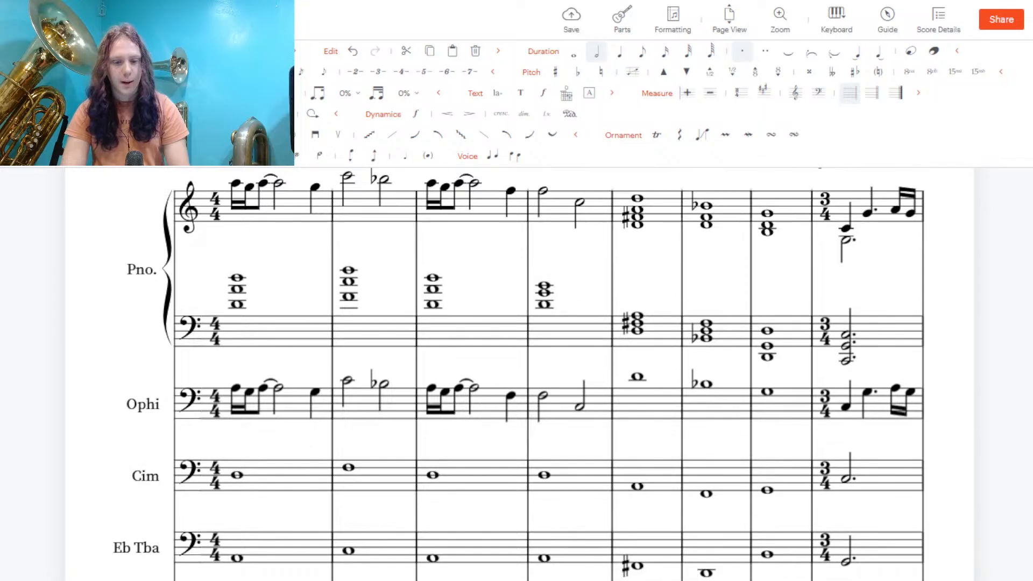
# In ophicleide measure 16, add a whole-note A below the D
pyautogui.scroll(1, 519, 375)
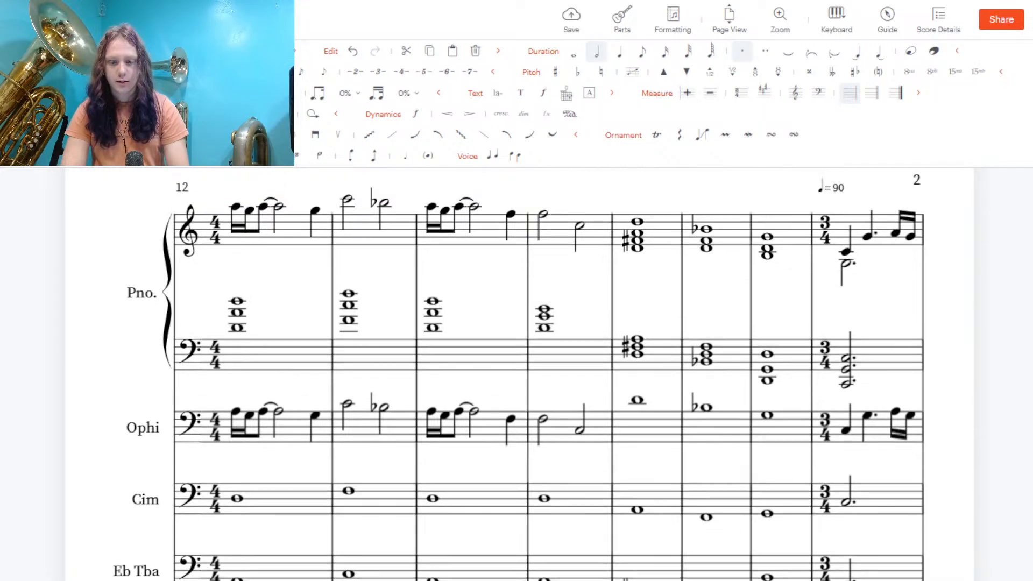
pyautogui.scroll(-4, 519, 375)
pyautogui.scroll(5, 519, 375)
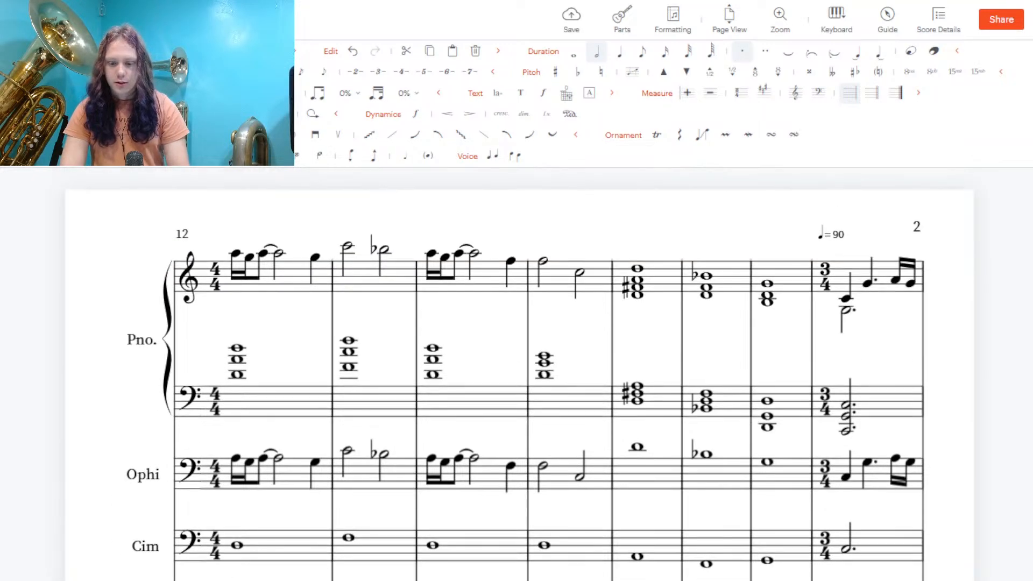
pyautogui.scroll(-5, 519, 374)
pyautogui.scroll(7, 519, 374)
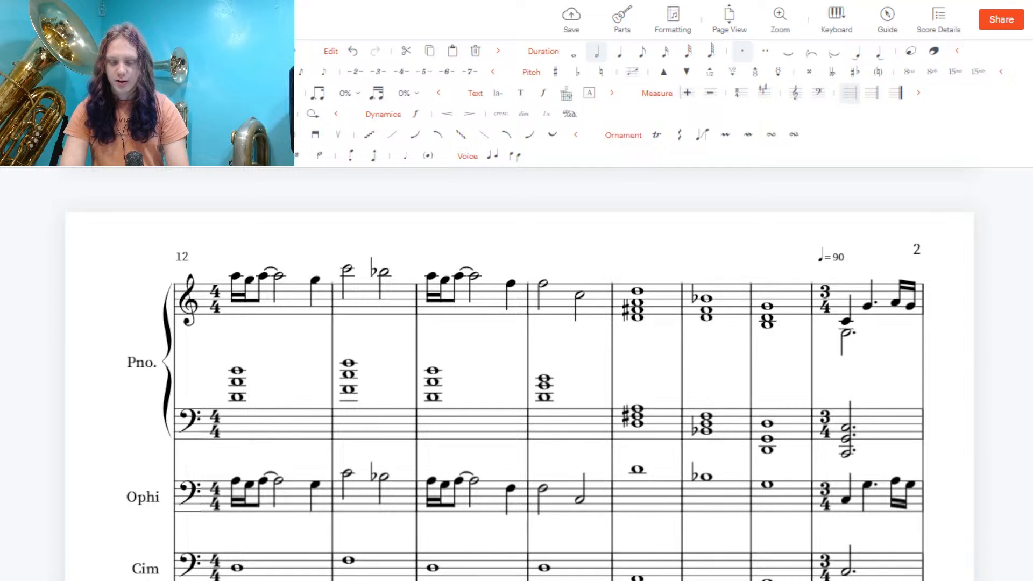
pyautogui.scroll(-4, 520, 374)
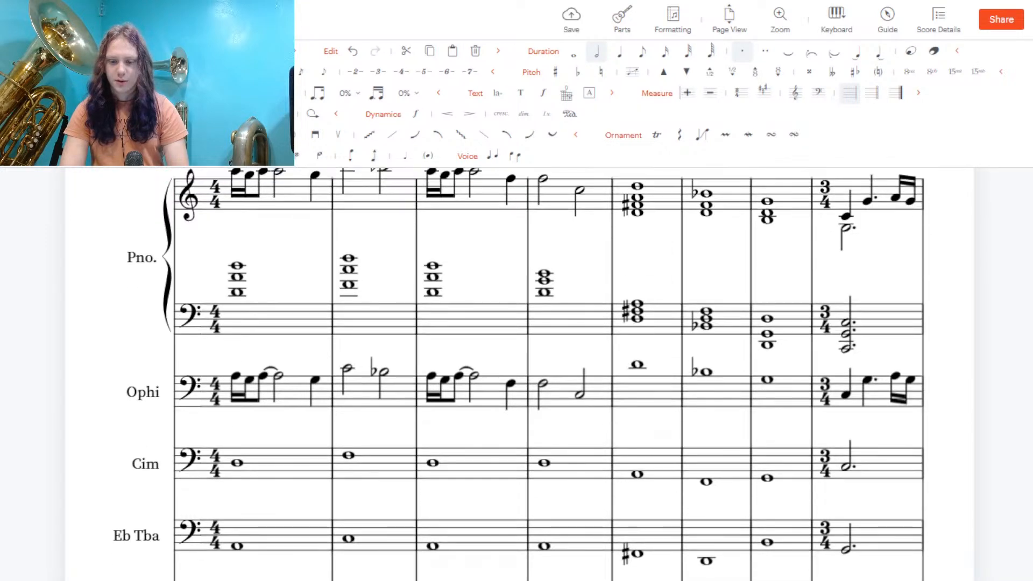
pyautogui.click(639, 366)
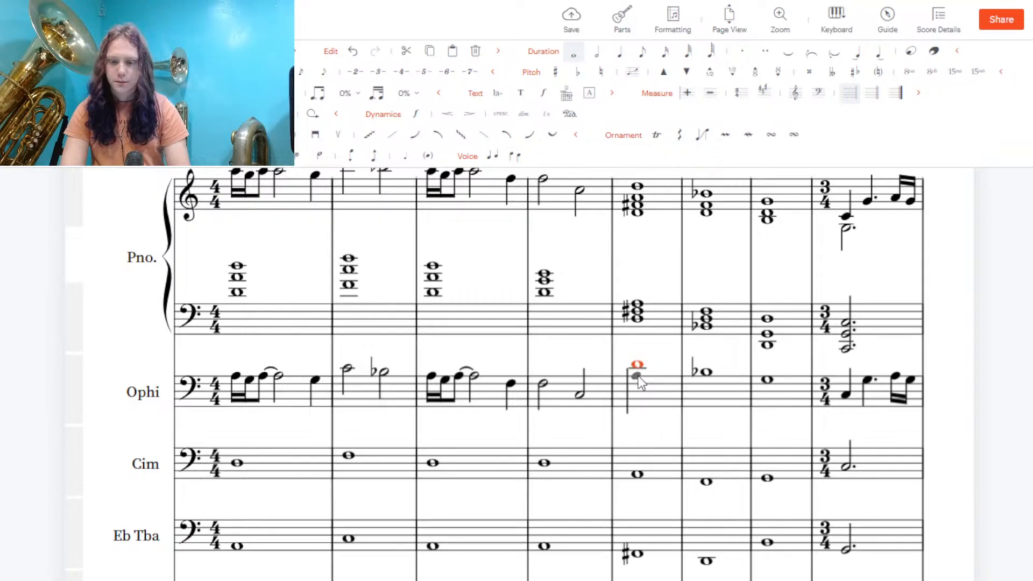
pyautogui.click(638, 376)
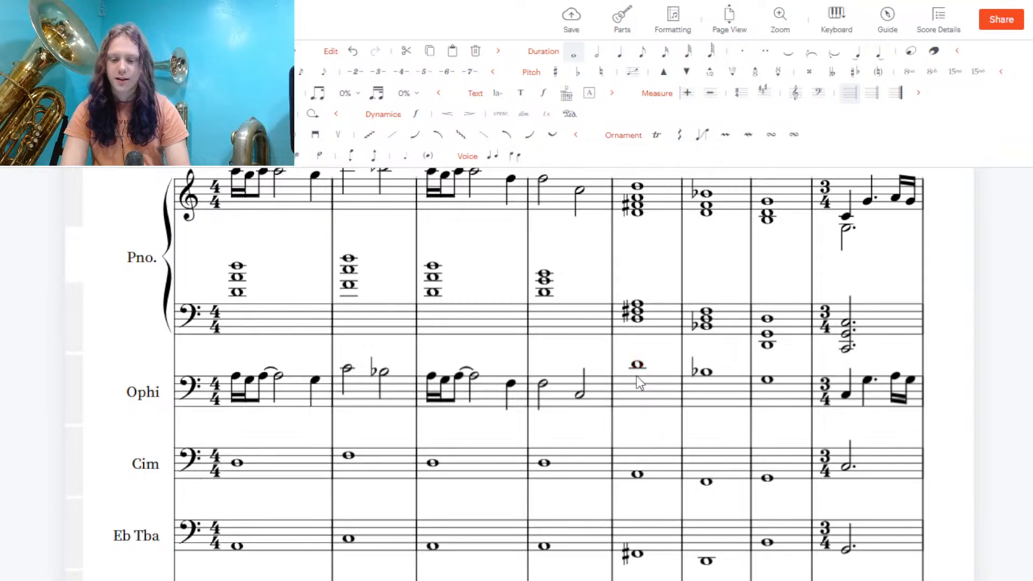
# Add a whole-note F below the B-flat in ophicleide measure 17 and a whole-note D below the G in measure 18
pyautogui.click(707, 373)
pyautogui.click(707, 381)
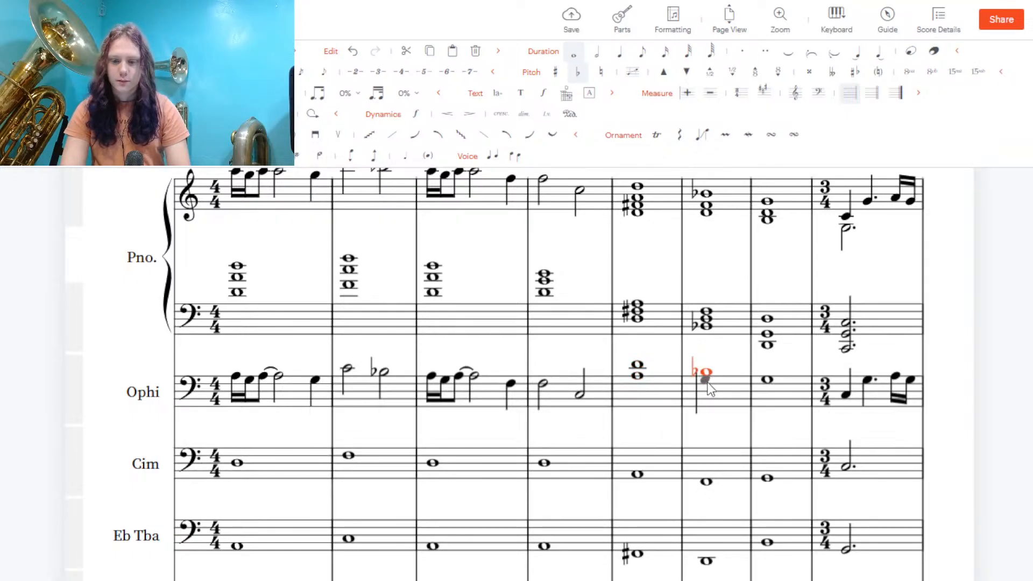
pyautogui.click(706, 383)
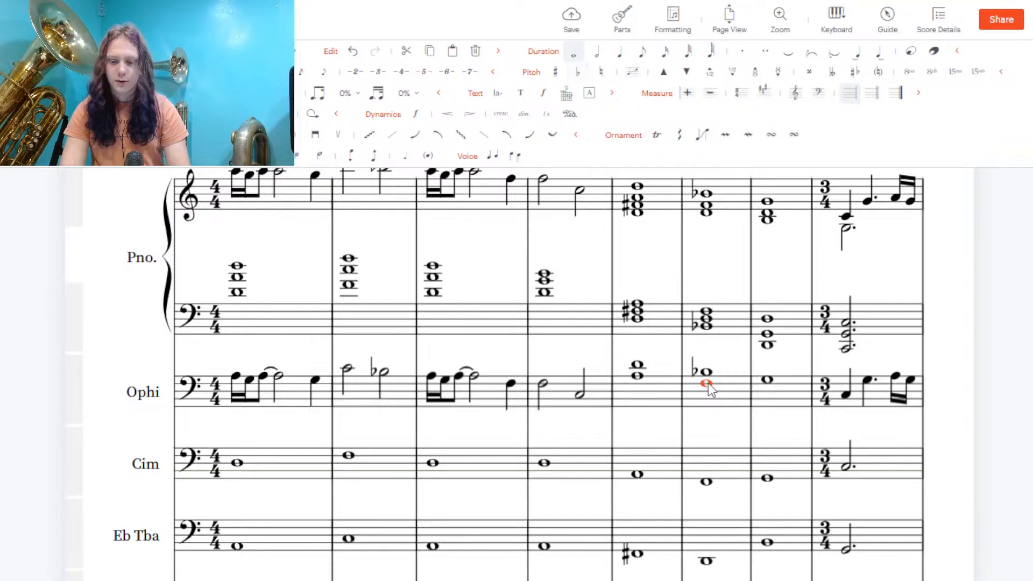
pyautogui.click(768, 380)
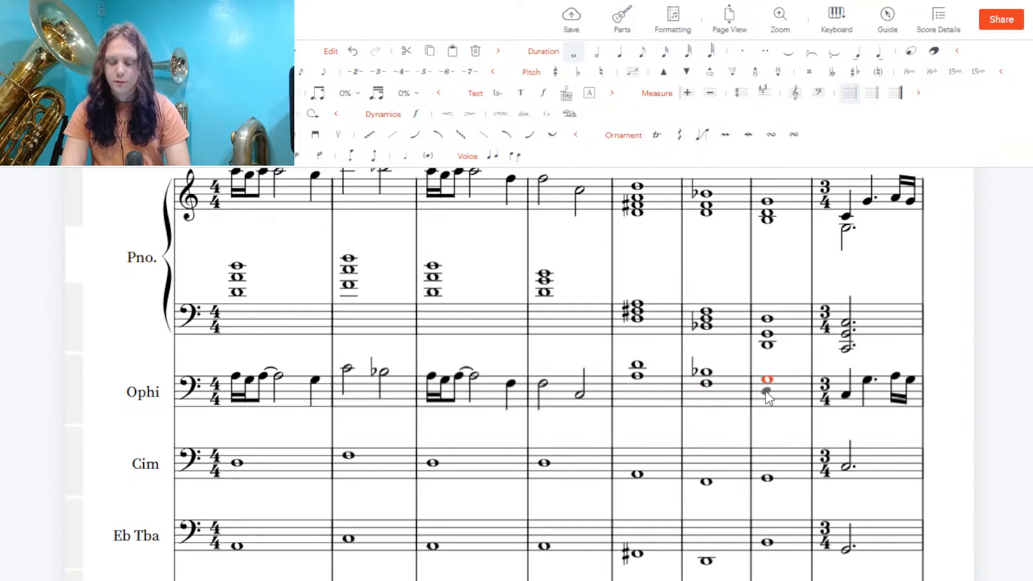
pyautogui.click(766, 392)
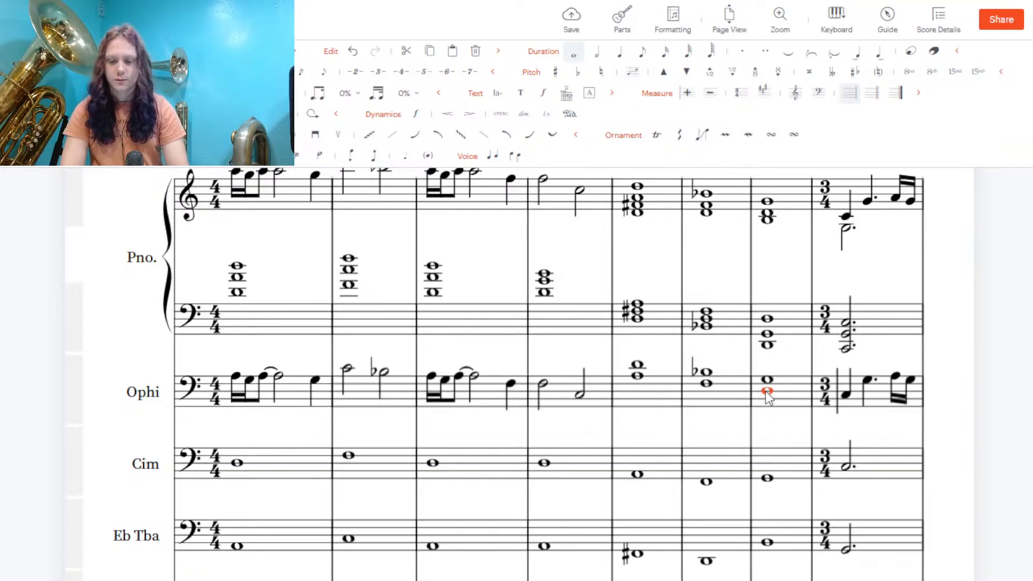
pyautogui.press('Escape')
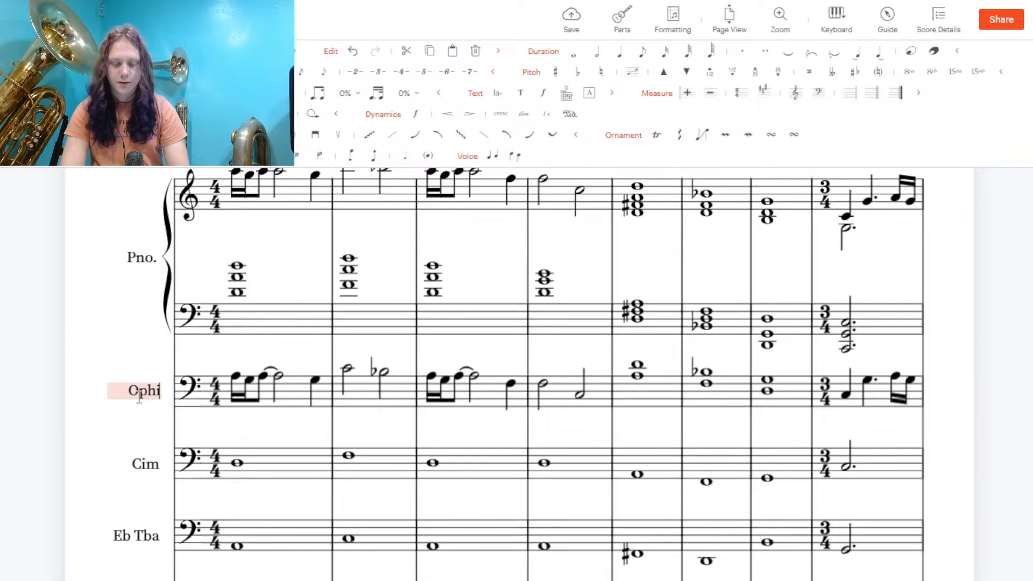
# Rename the Ophicleide part to Ophicleide 1+2 and set its abbreviation to Ophi 1+2
pyautogui.click(164, 396)
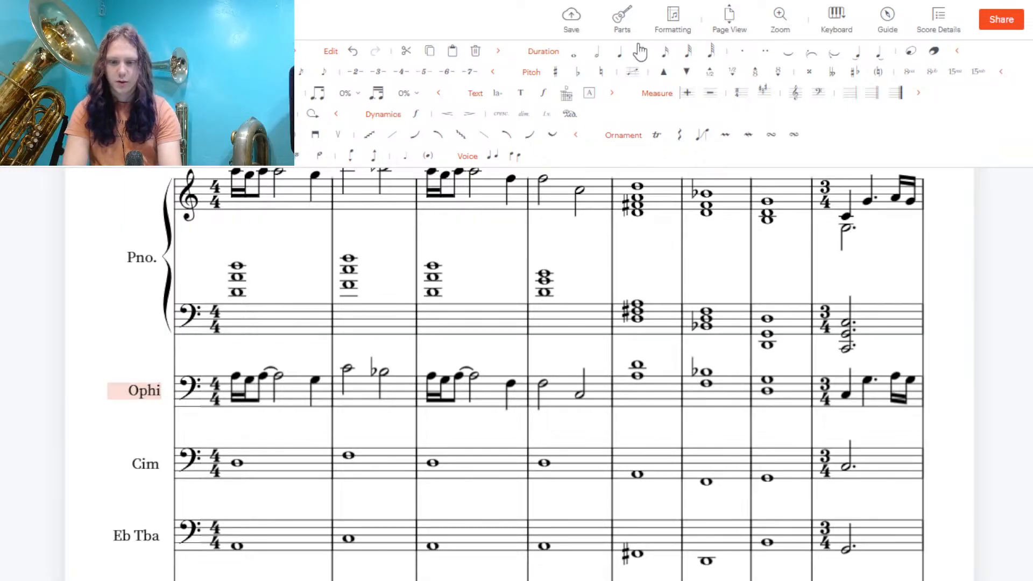
pyautogui.click(622, 24)
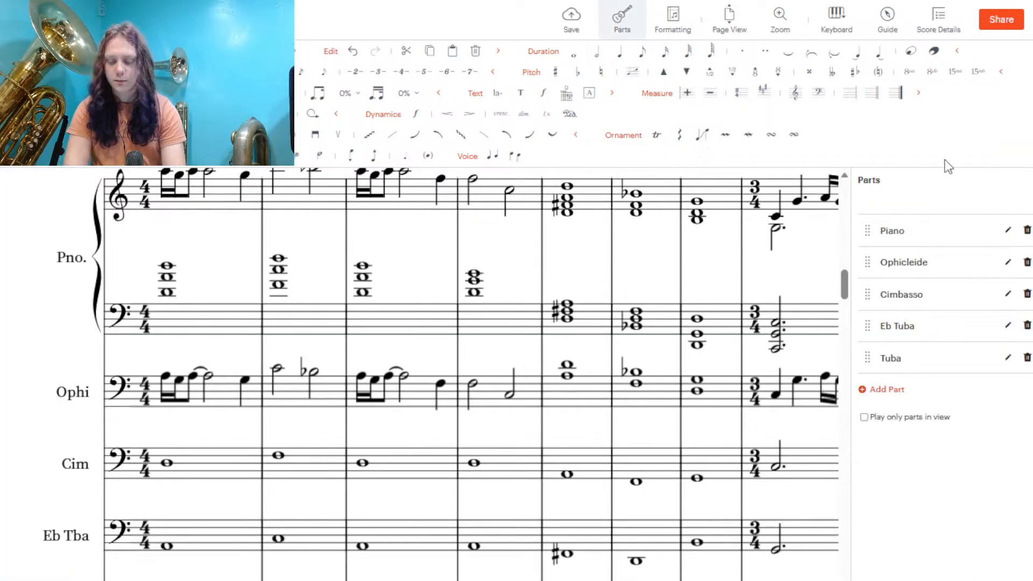
pyautogui.click(1015, 264)
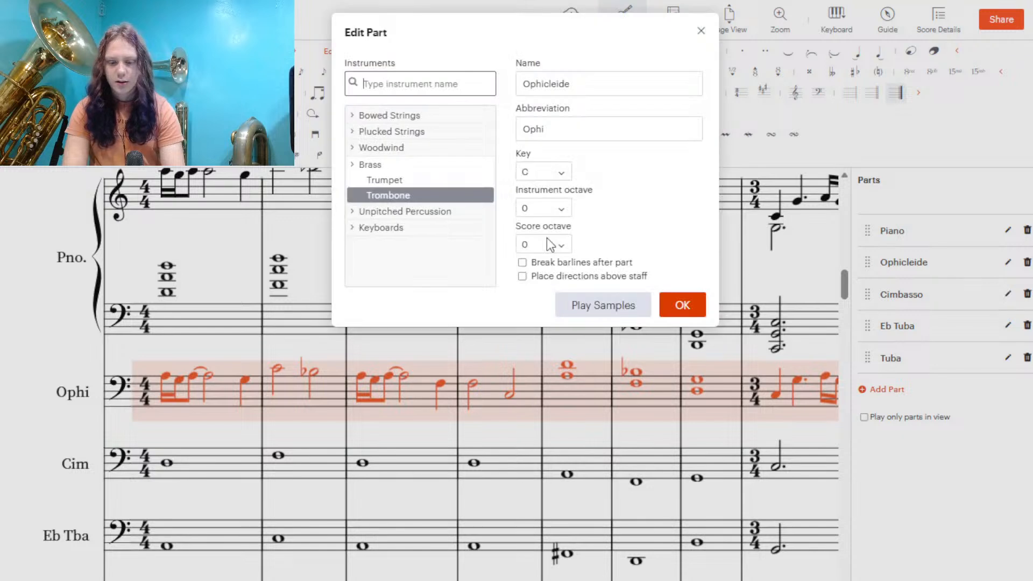
pyautogui.click(567, 127)
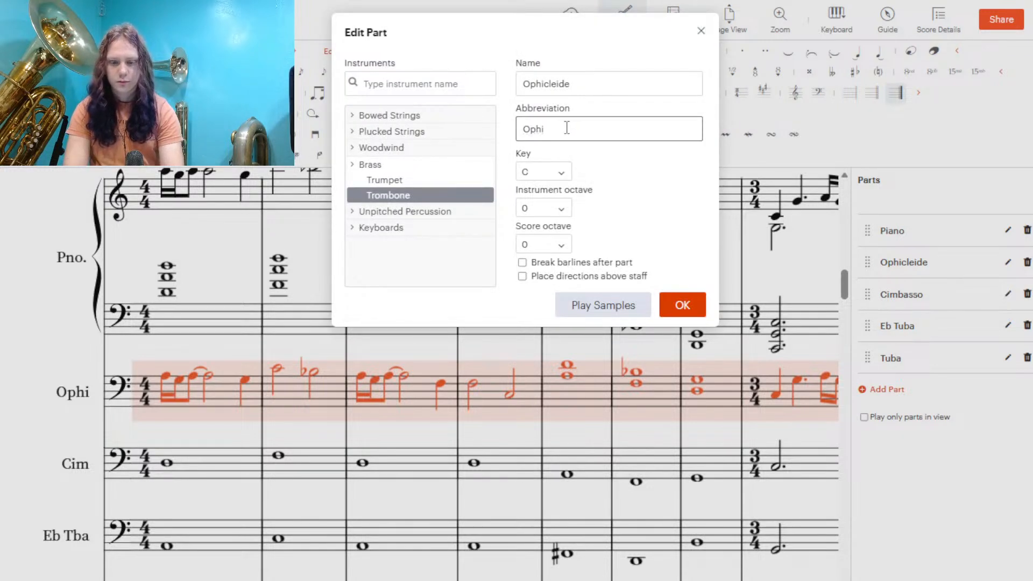
pyautogui.write('1')
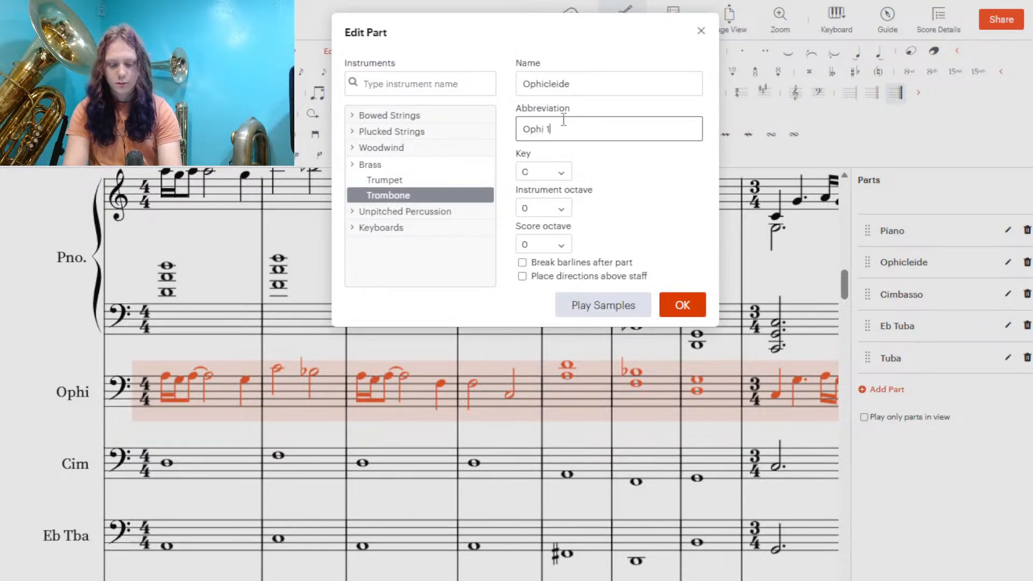
pyautogui.write('+2')
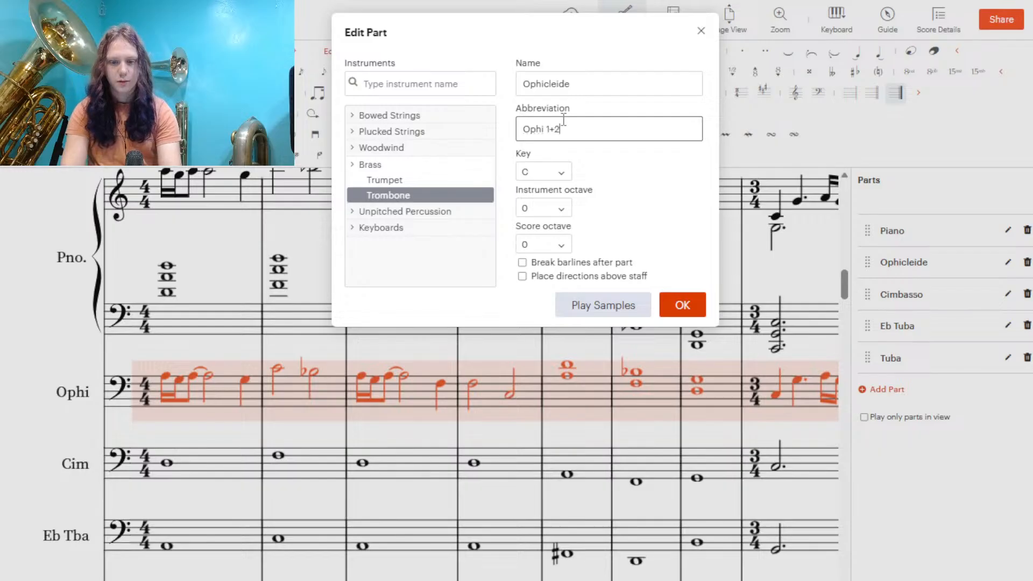
pyautogui.click(583, 82)
pyautogui.write('1')
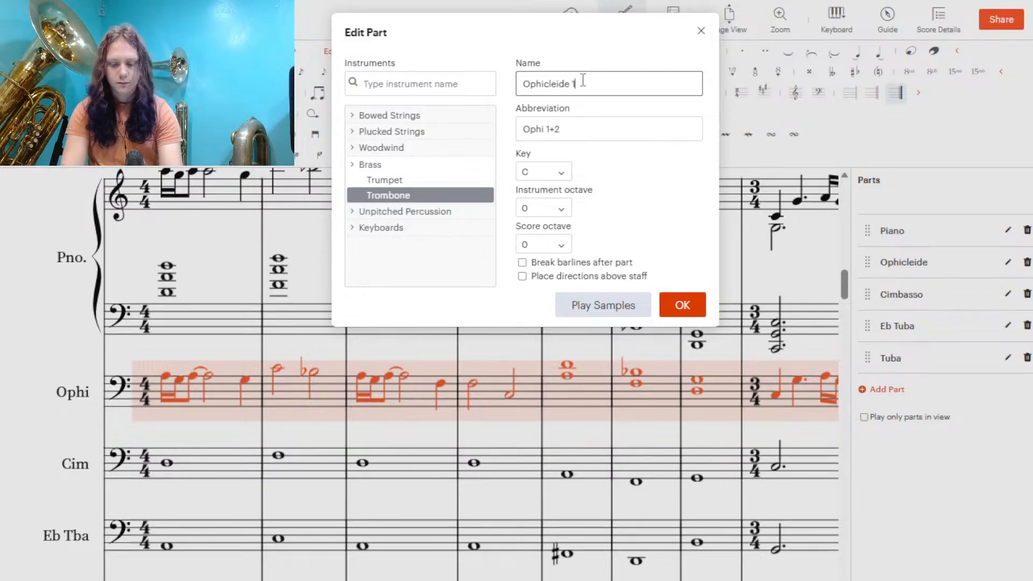
pyautogui.write('+2')
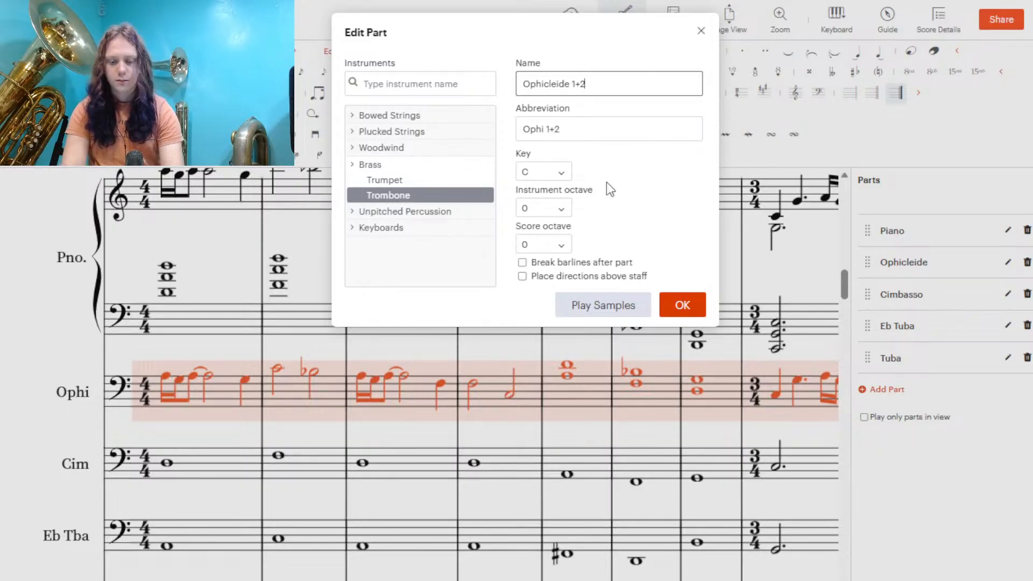
pyautogui.click(684, 306)
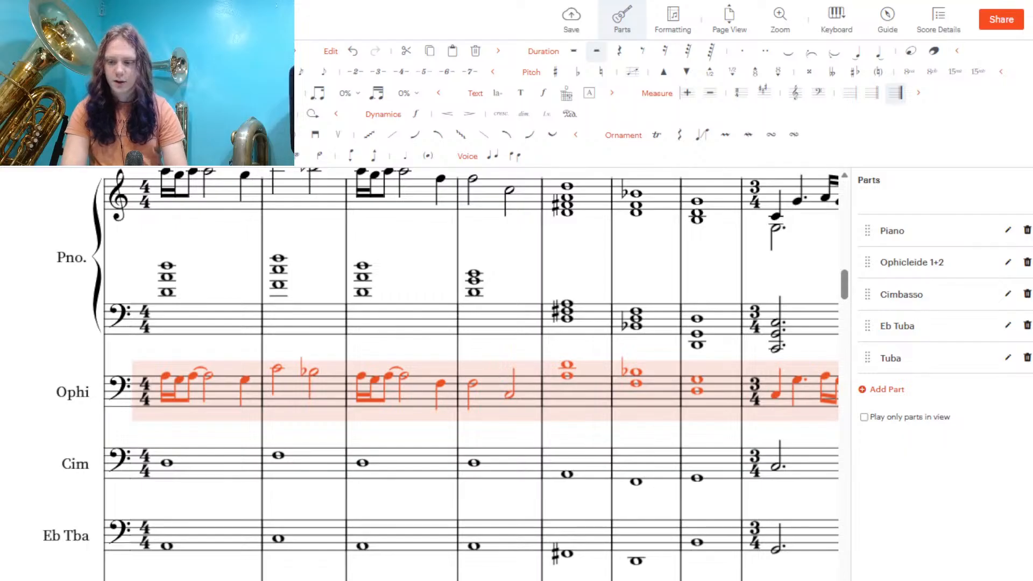
pyautogui.click(622, 20)
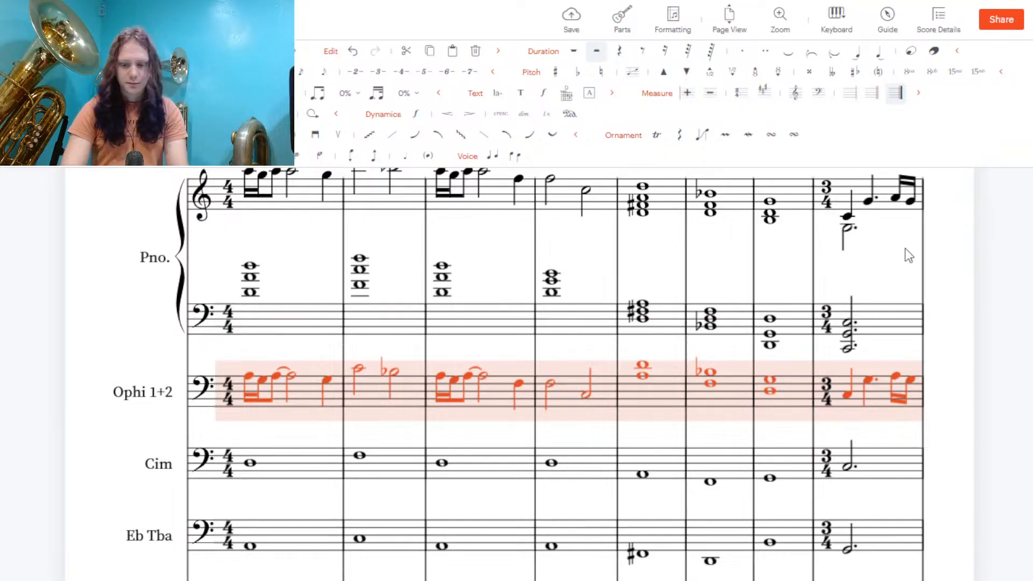
pyautogui.click(956, 253)
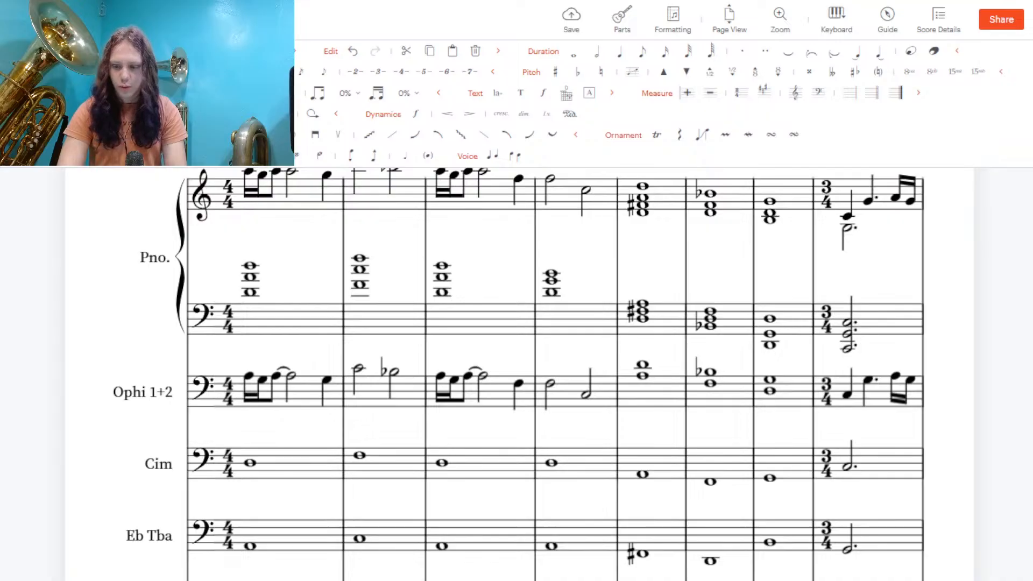
# Examine measures 20 to 36, comparing the piano chords with the ophicleide, cimbasso, Eb tuba and tuba lines
pyautogui.scroll(-9, 519, 374)
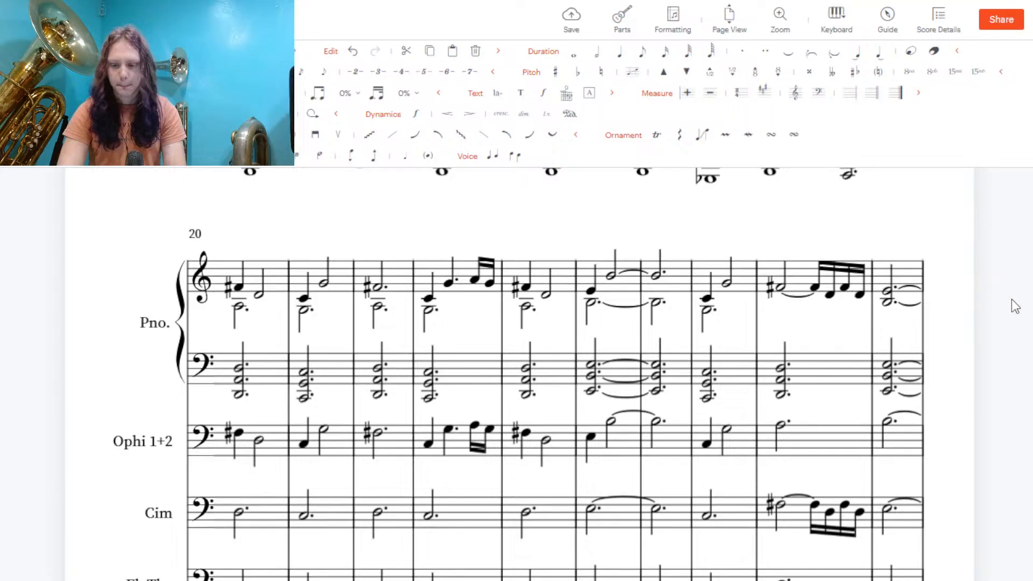
pyautogui.scroll(-1, 538, 377)
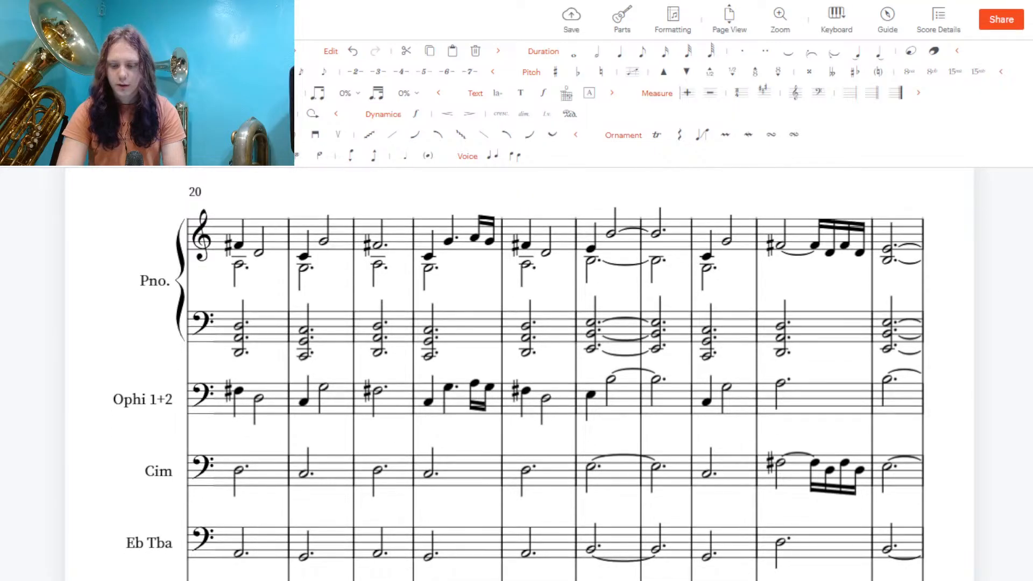
pyautogui.scroll(1, 538, 377)
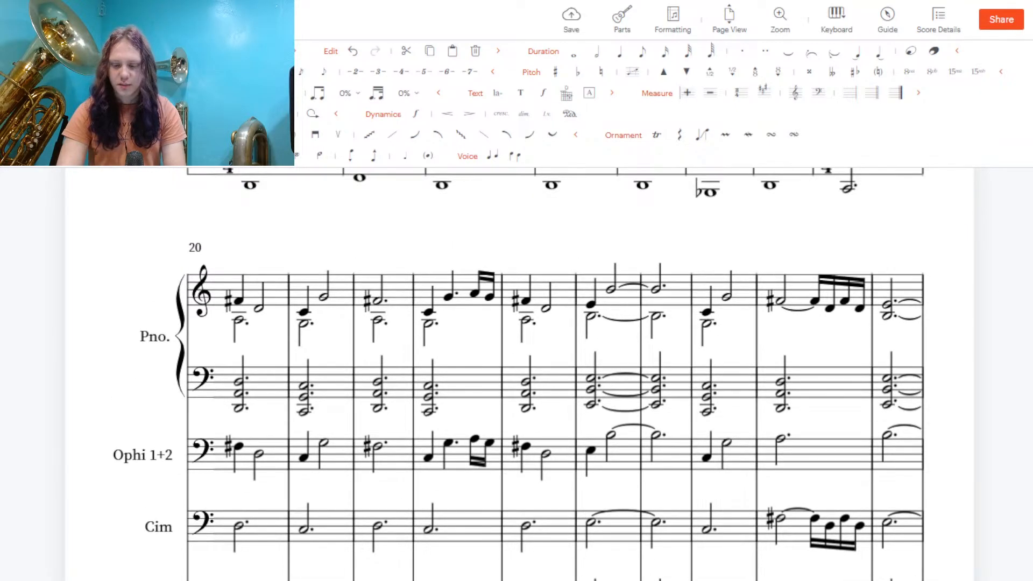
pyautogui.click(888, 436)
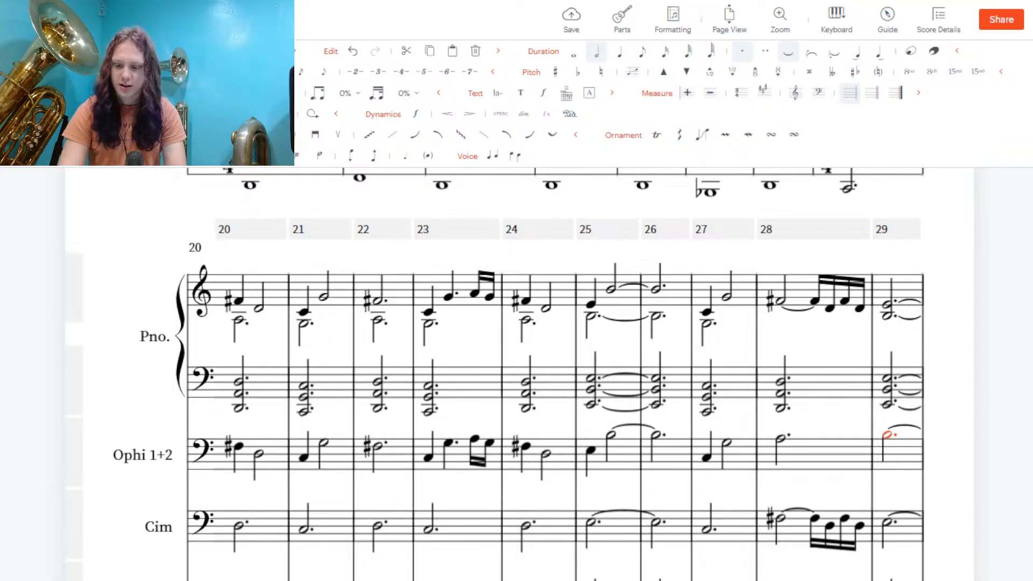
pyautogui.scroll(-2, 495, 373)
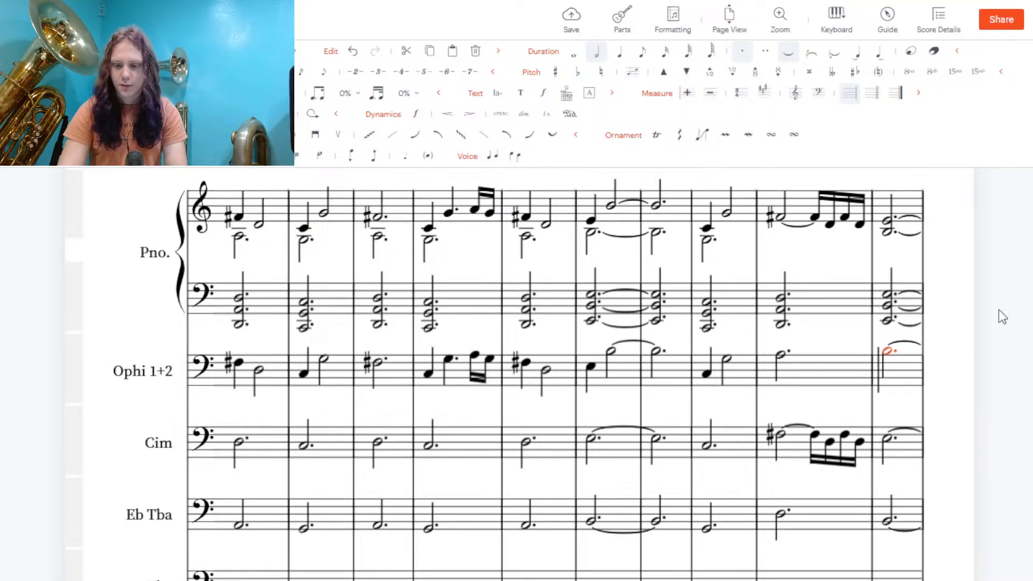
pyautogui.scroll(-5, 1012, 301)
pyautogui.scroll(-3, 517, 377)
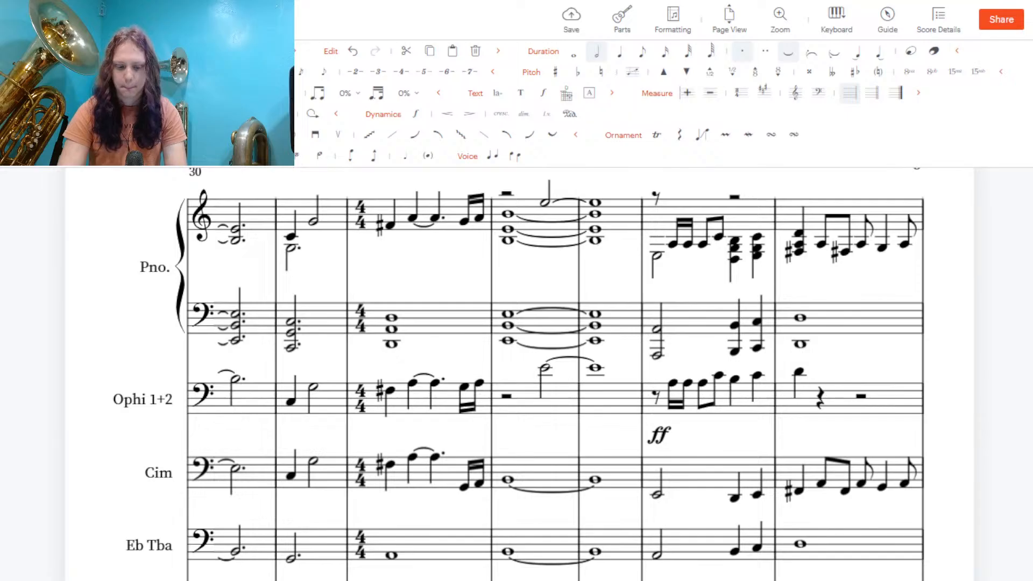
pyautogui.scroll(-2, 516, 376)
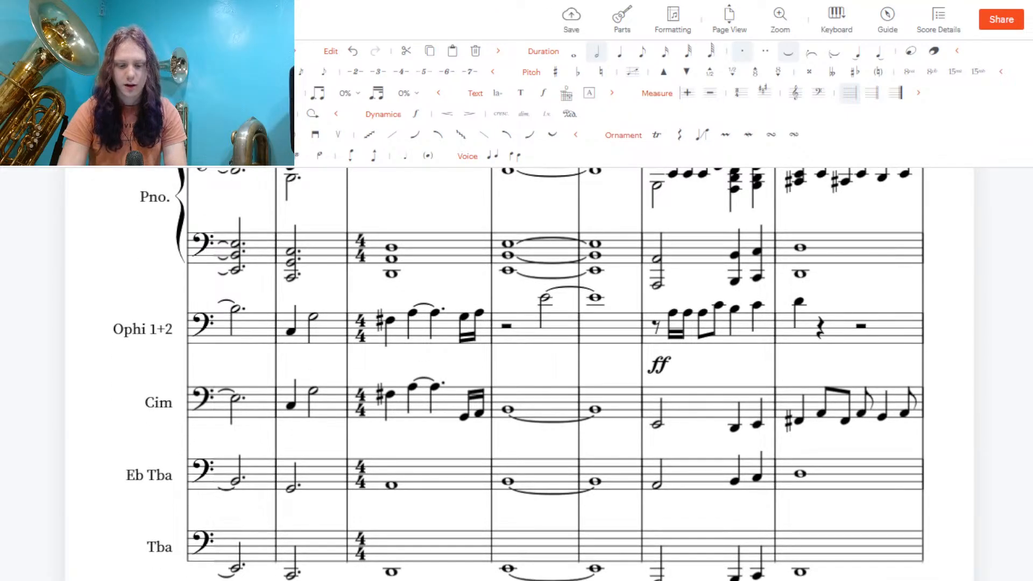
pyautogui.scroll(-1, 516, 377)
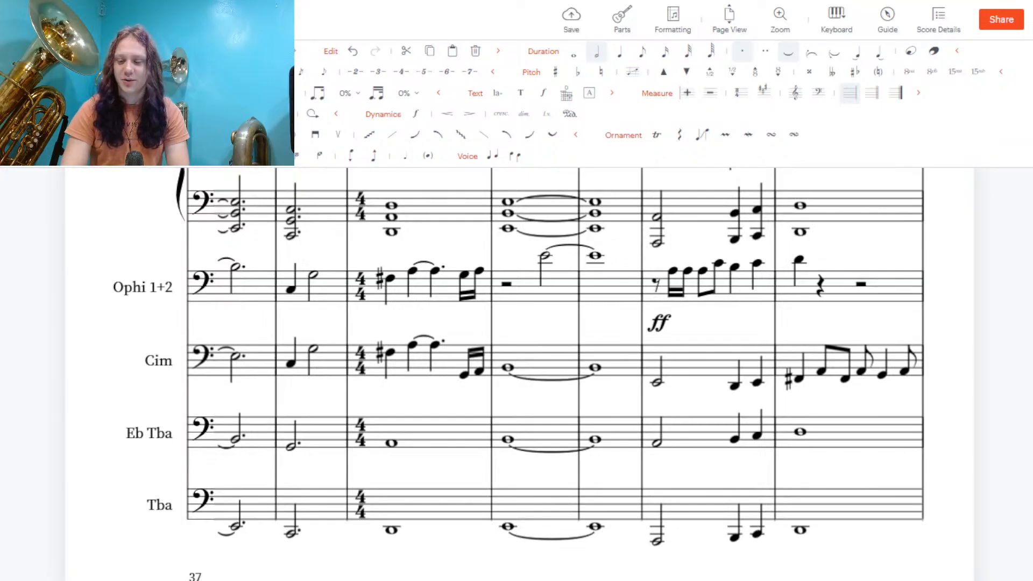
pyautogui.scroll(3, 538, 366)
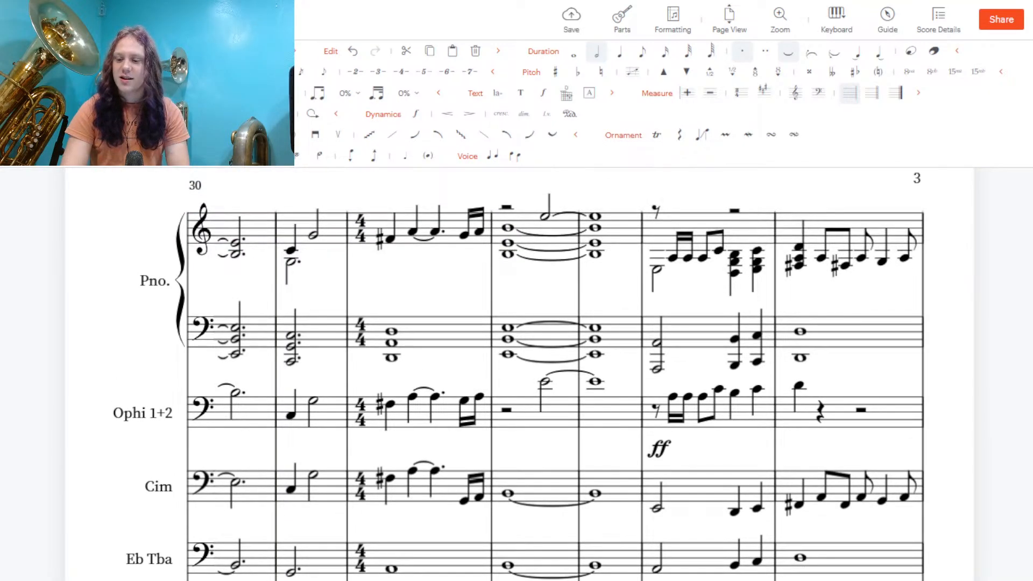
pyautogui.scroll(2, 517, 377)
pyautogui.scroll(-3, 516, 377)
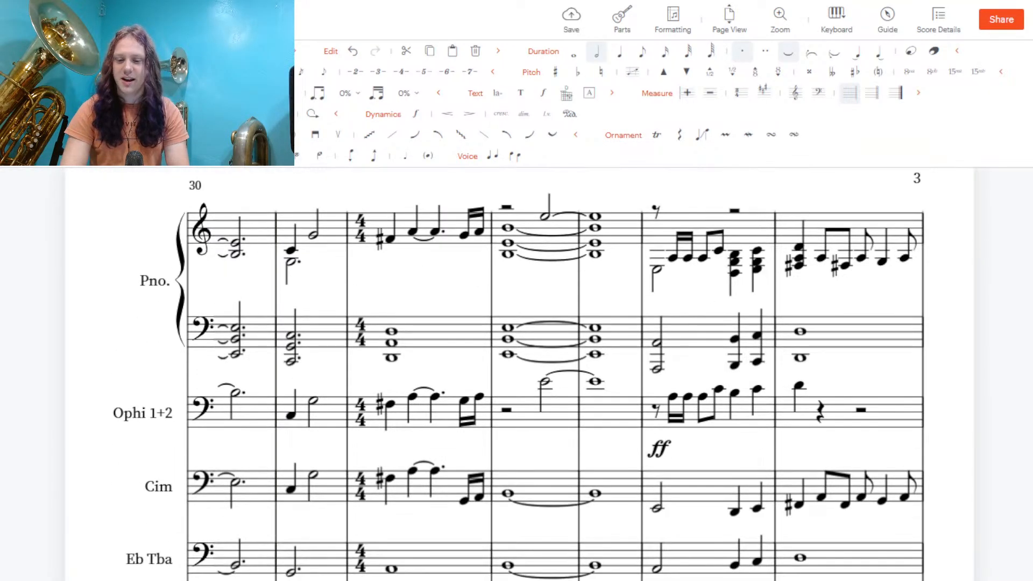
pyautogui.scroll(1, 517, 377)
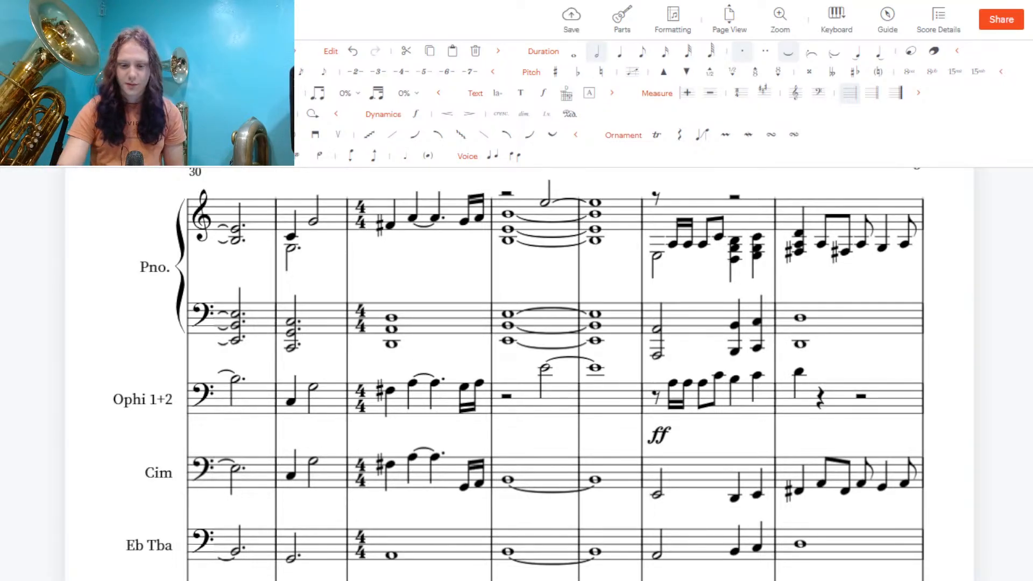
# Add quarter-note Gs below the B and the C at the end of ophicleide measure 35
pyautogui.click(735, 381)
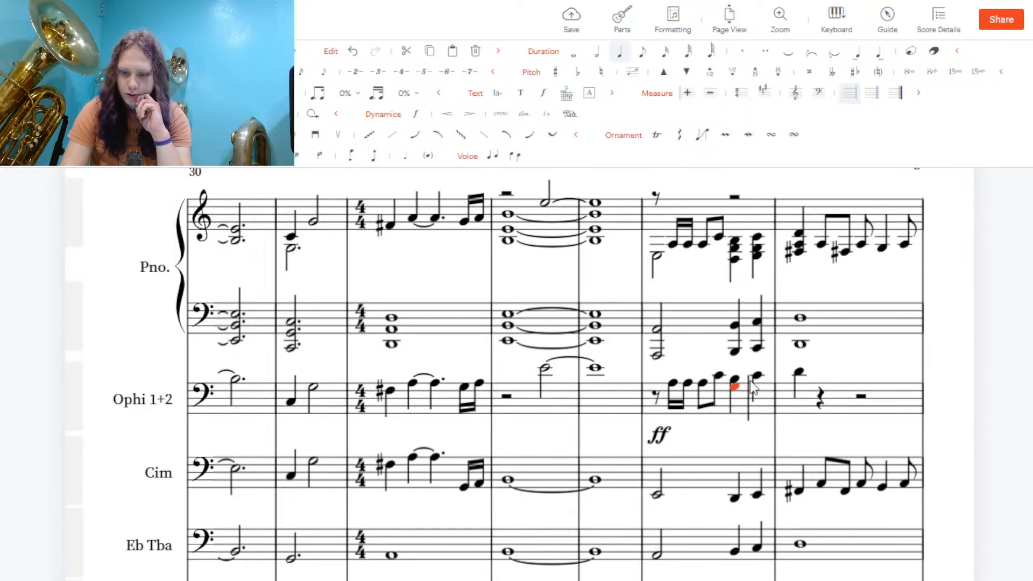
pyautogui.click(757, 376)
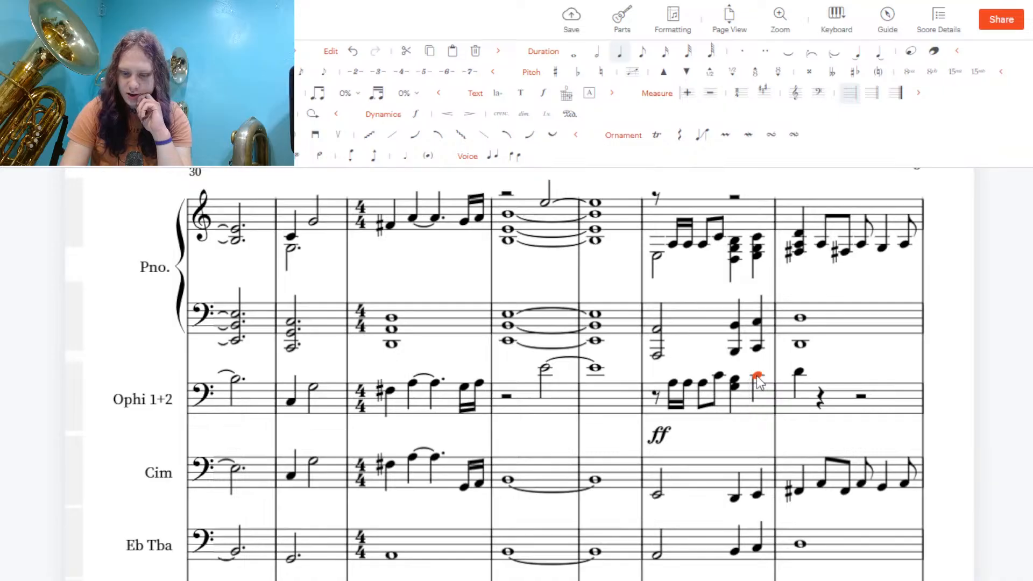
pyautogui.click(758, 387)
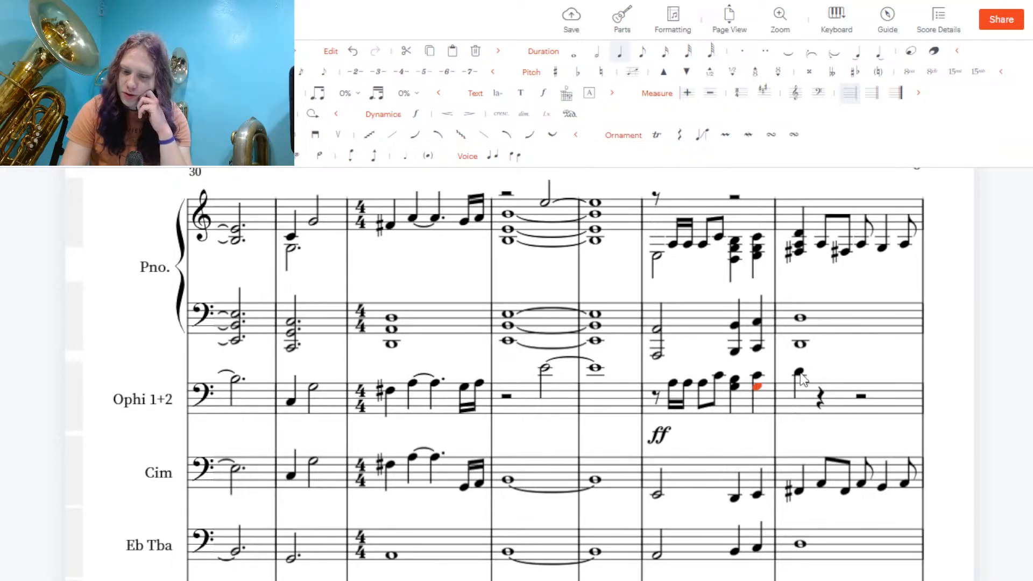
# Add a quarter-note F-sharp below the opening D of ophicleide measure 36
pyautogui.click(801, 375)
pyautogui.click(798, 391)
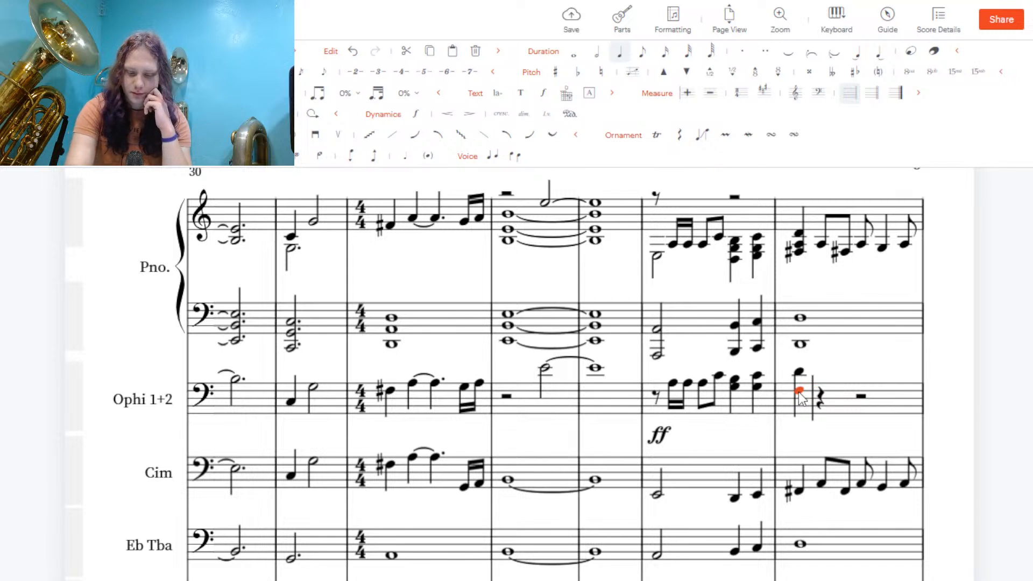
pyautogui.press('+')
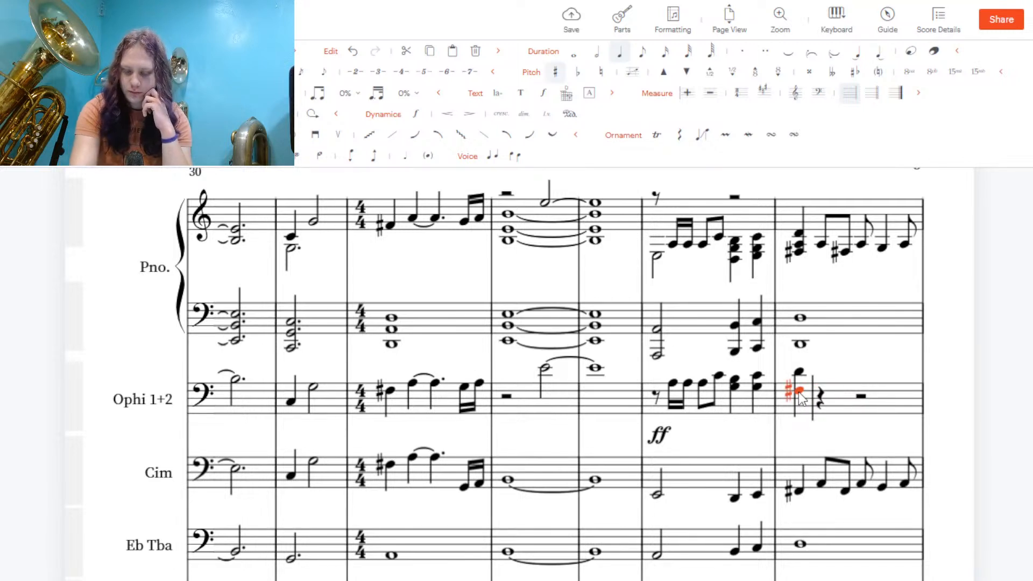
pyautogui.click(962, 401)
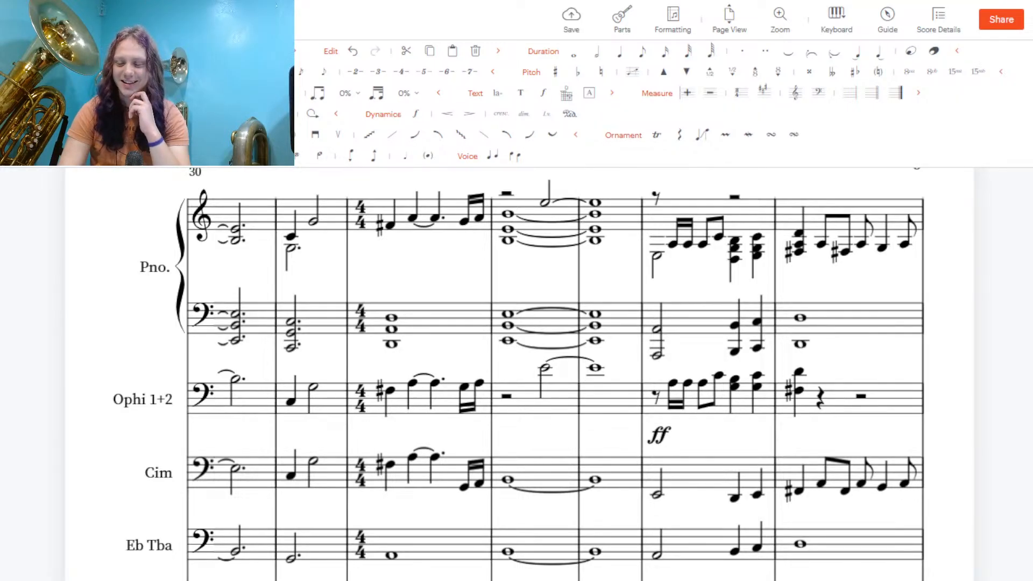
# In ophicleide measure 37, add a quarter-note G below the B and a C below the E
pyautogui.scroll(-2, 517, 371)
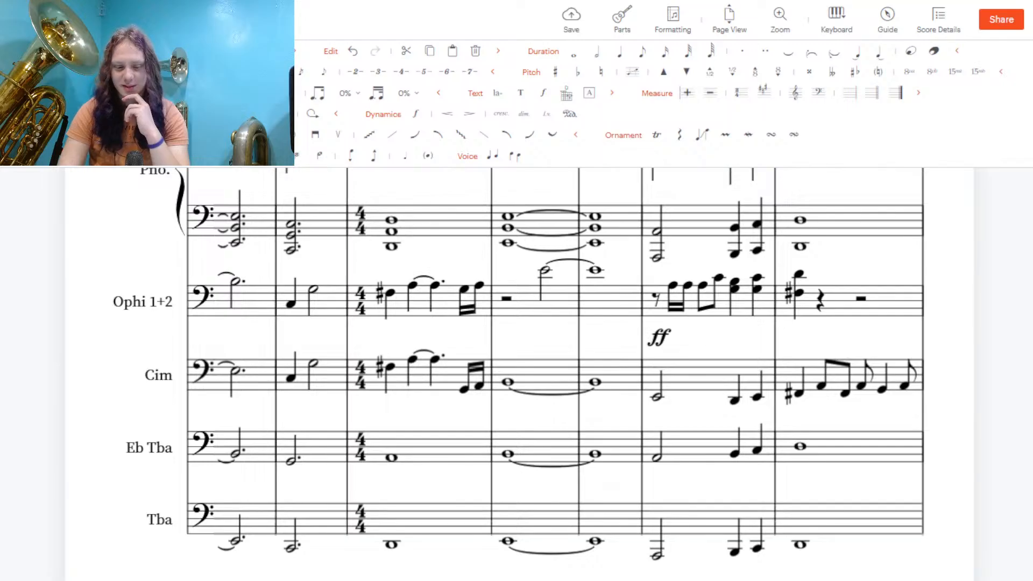
pyautogui.scroll(4, 517, 371)
pyautogui.scroll(-3, 520, 376)
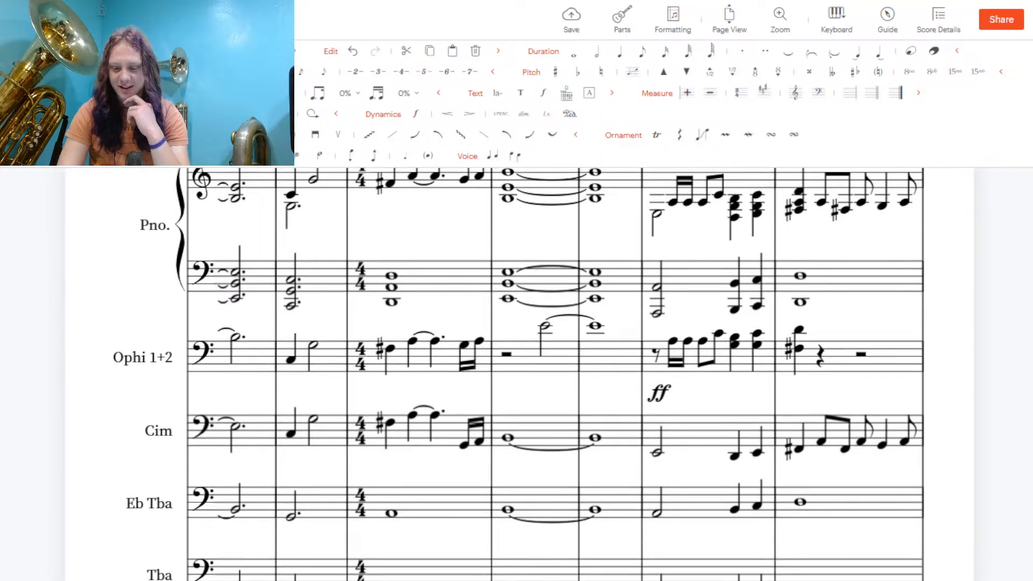
pyautogui.scroll(-10, 520, 377)
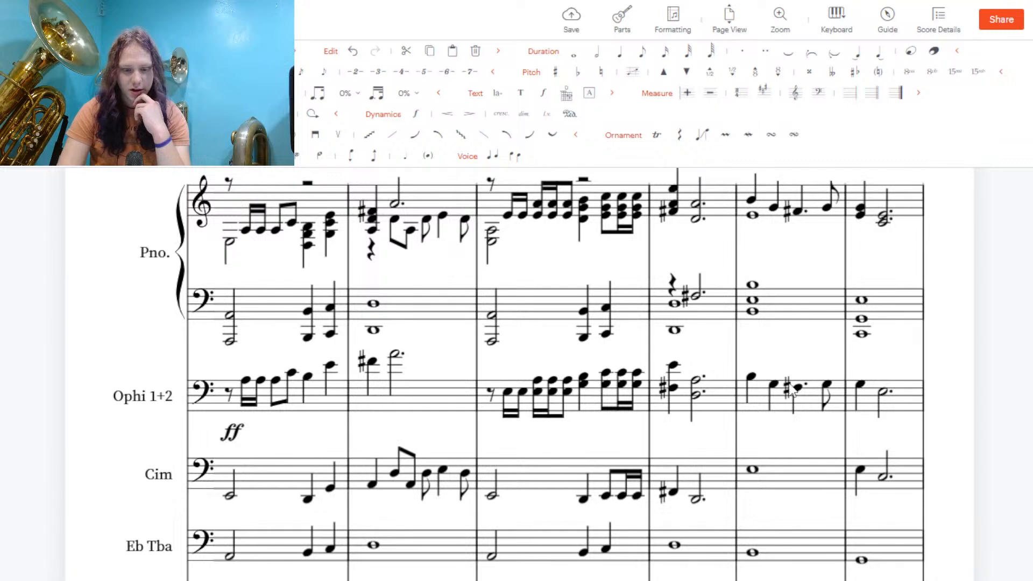
pyautogui.click(308, 379)
pyautogui.press('Down')
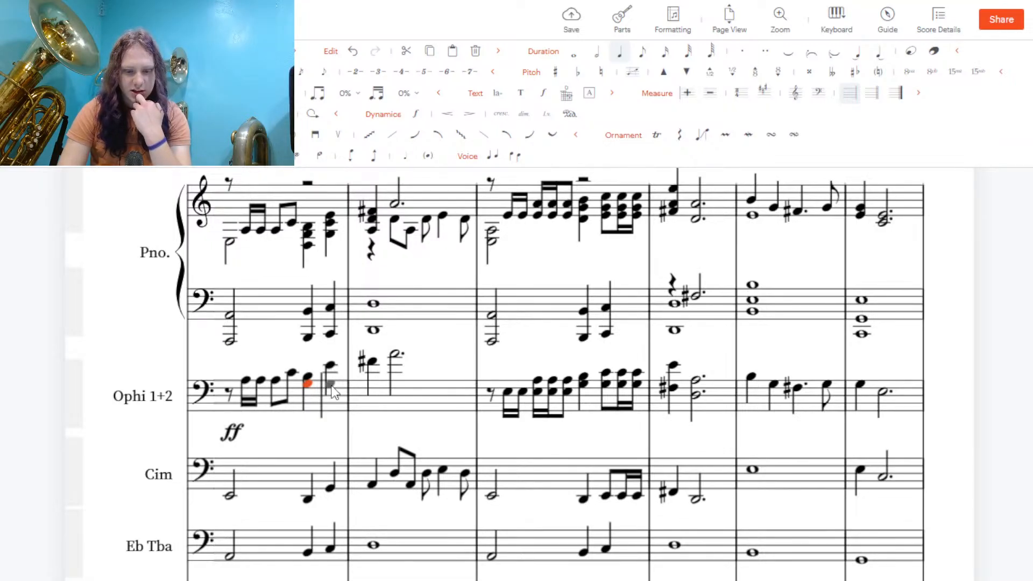
pyautogui.click(332, 373)
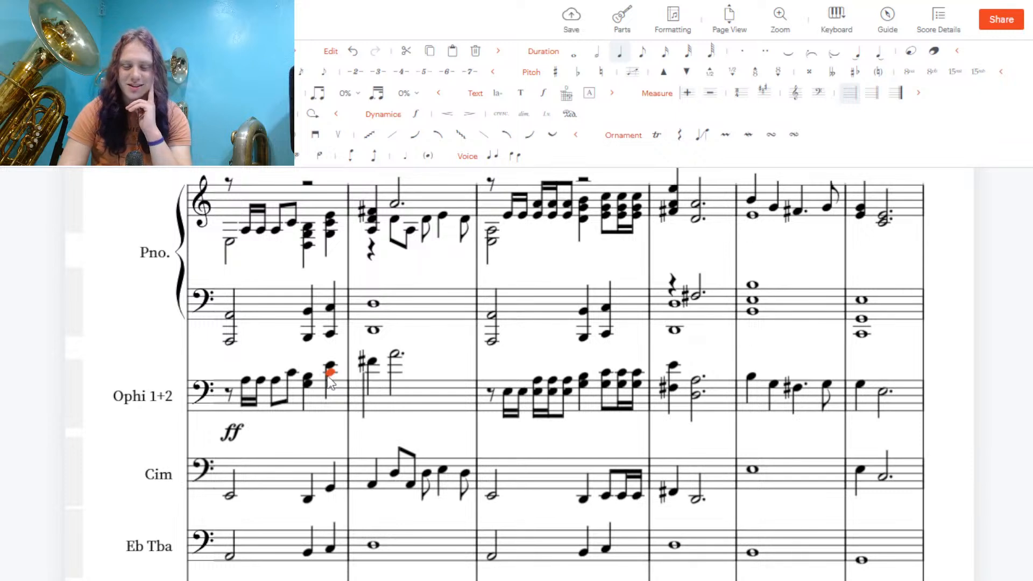
# In ophicleide measure 38, add a D below the F-sharp and a dotted-half A an octave below the high A
pyautogui.click(373, 369)
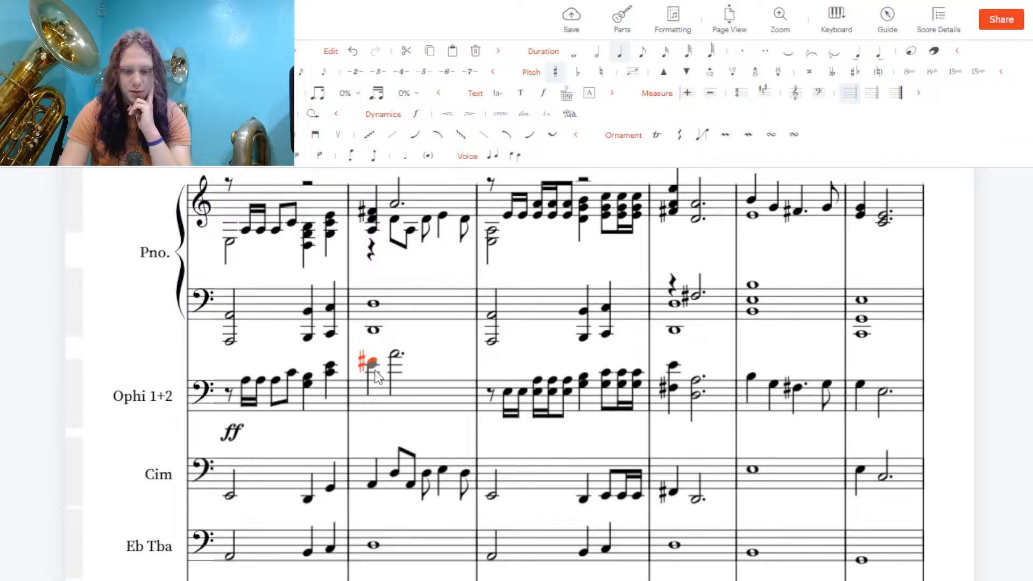
pyautogui.click(375, 371)
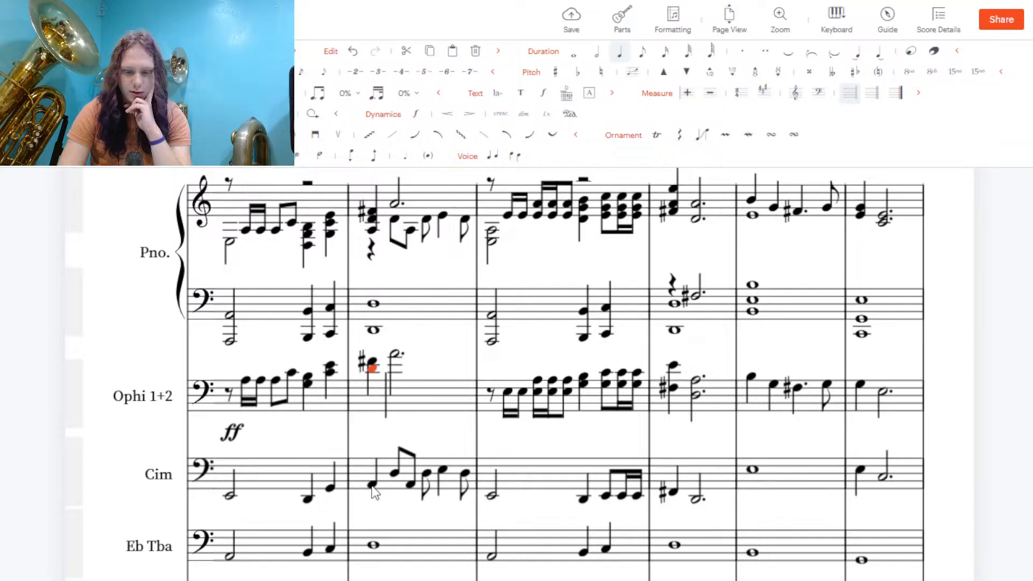
pyautogui.click(395, 356)
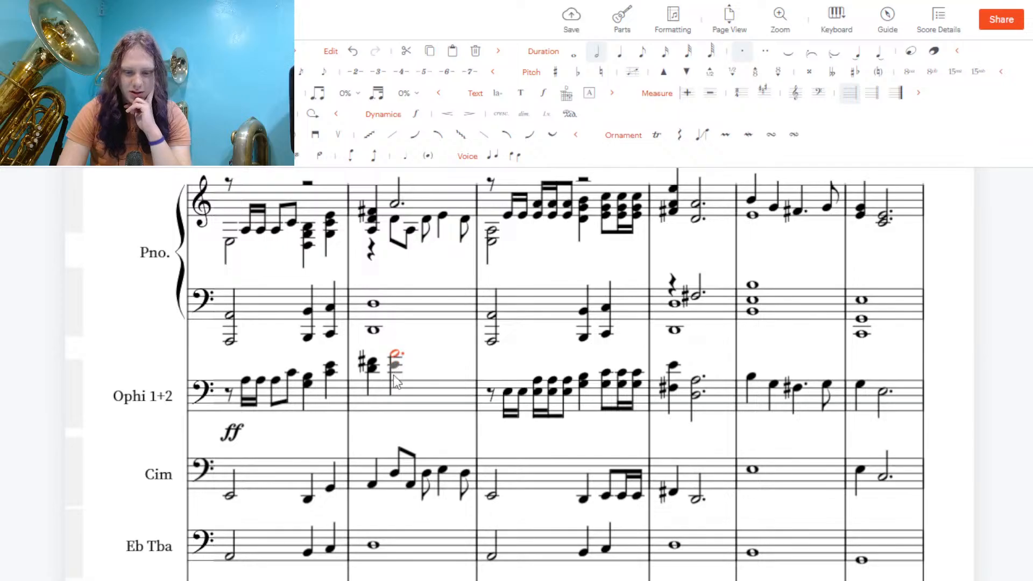
pyautogui.click(396, 380)
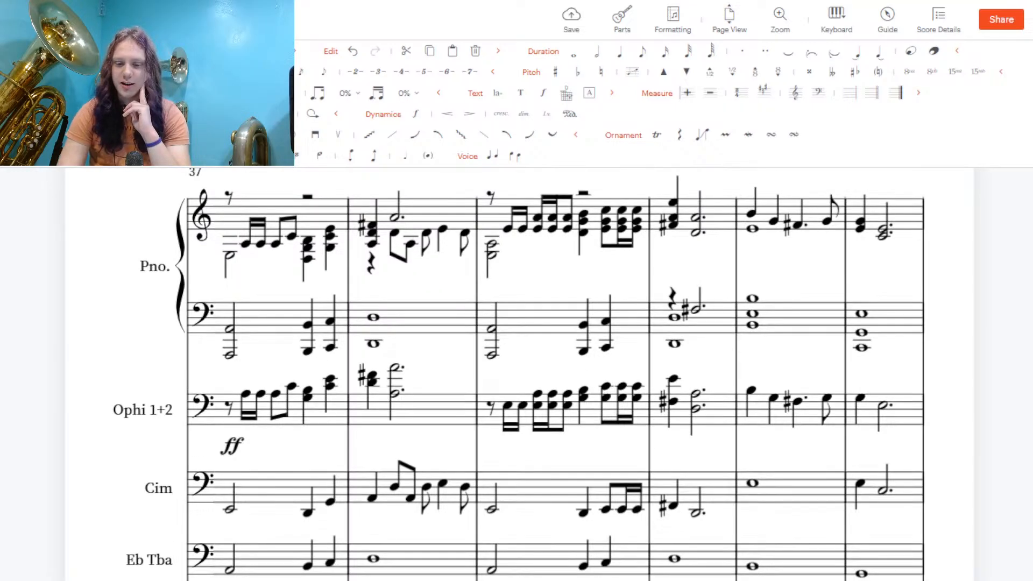
# Check the new ophicleide chords in measures 37 and 38 against the piano and low-brass staves
pyautogui.scroll(1, 520, 374)
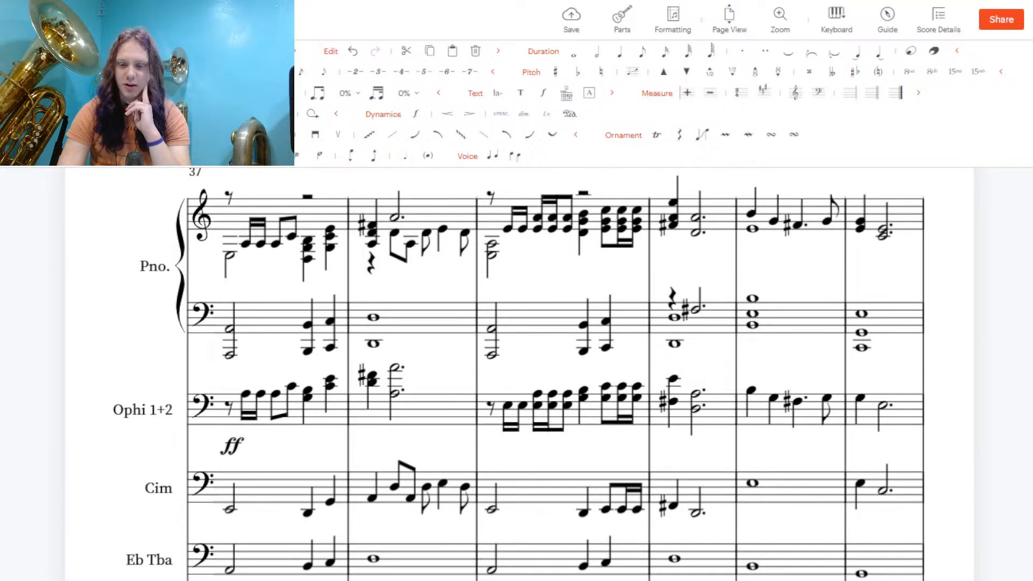
pyautogui.scroll(-1, 519, 376)
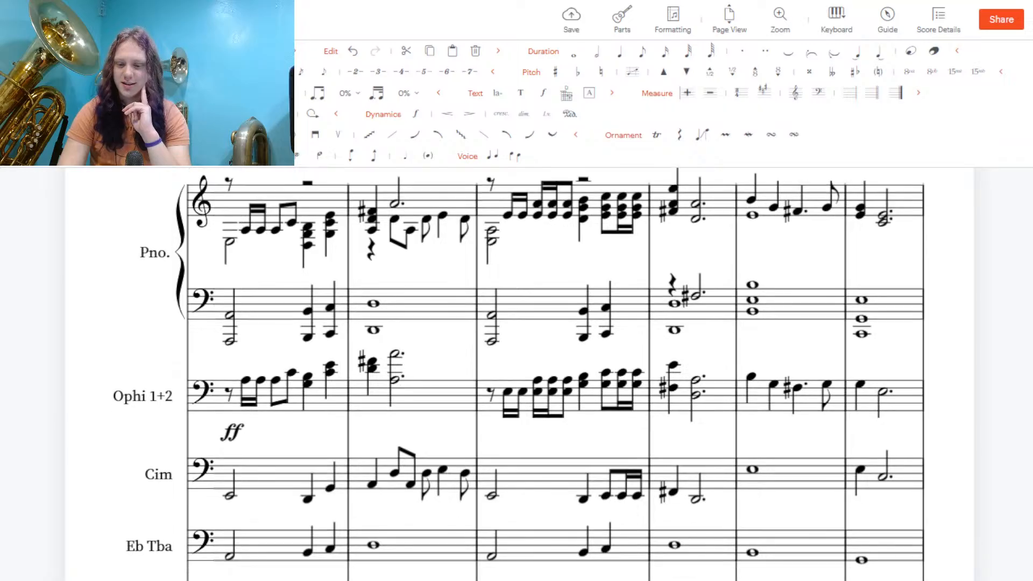
pyautogui.scroll(2, 519, 376)
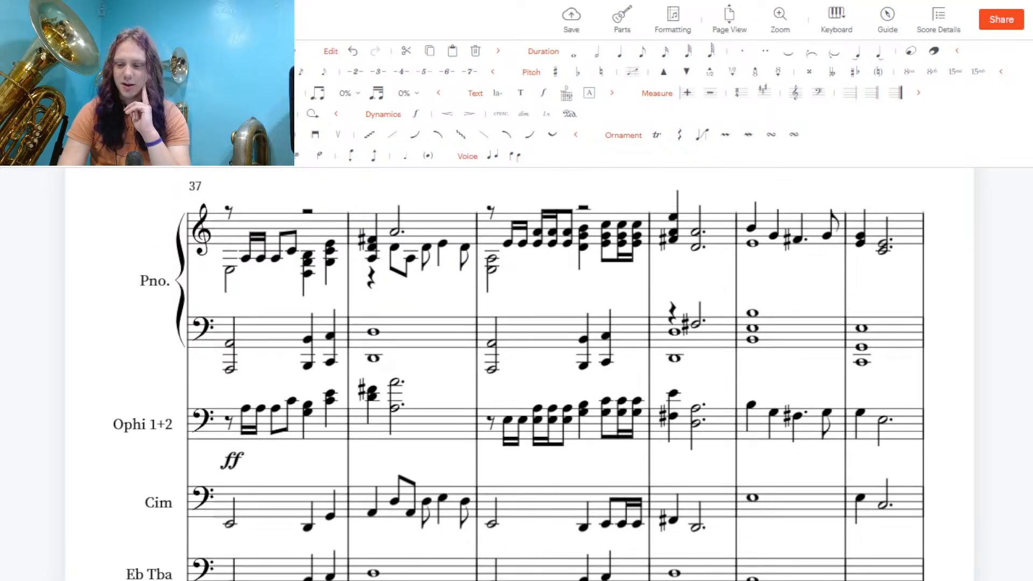
pyautogui.scroll(-1, 519, 376)
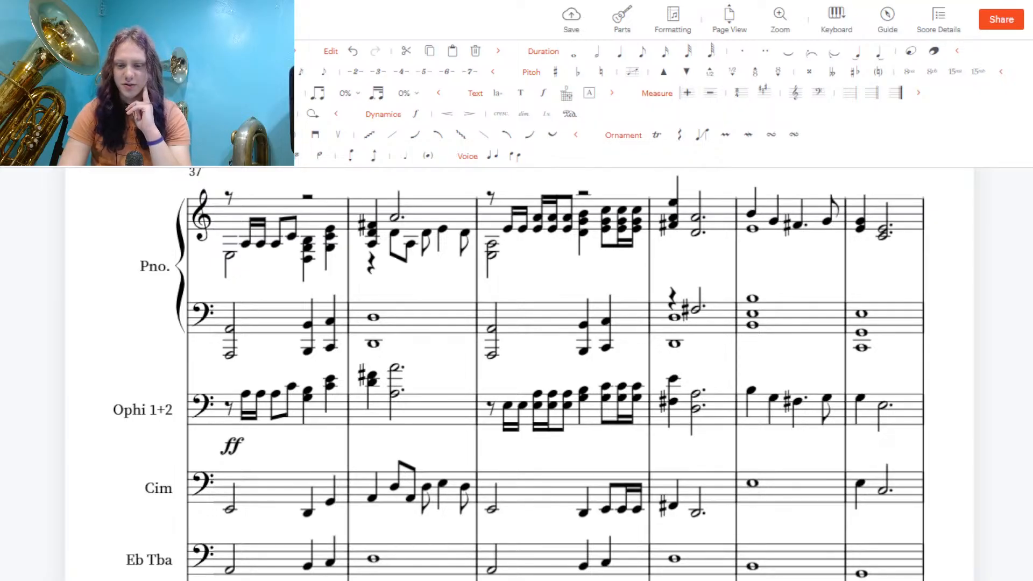
pyautogui.scroll(3, 519, 376)
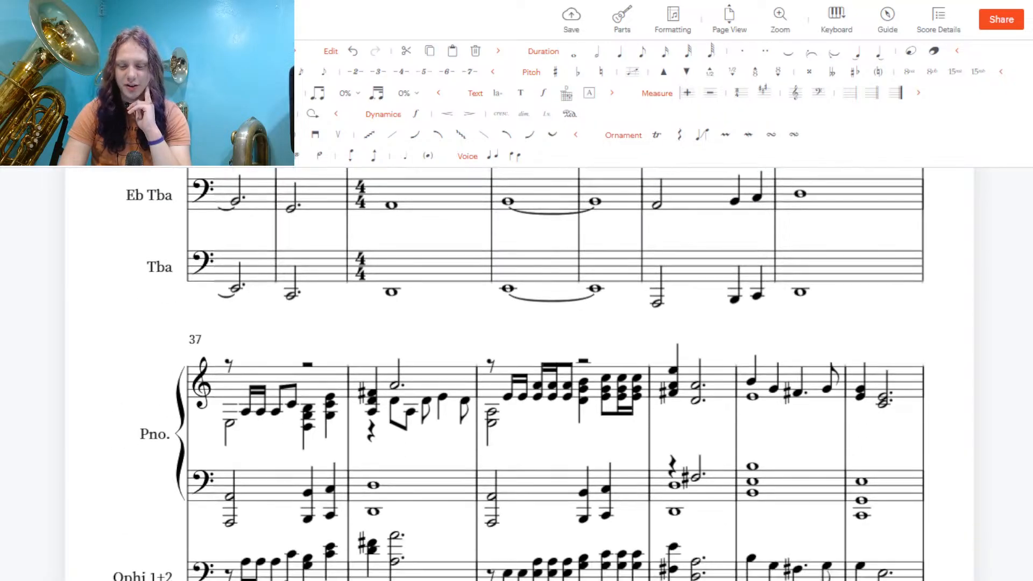
pyautogui.scroll(-5, 519, 376)
pyautogui.scroll(3, 519, 376)
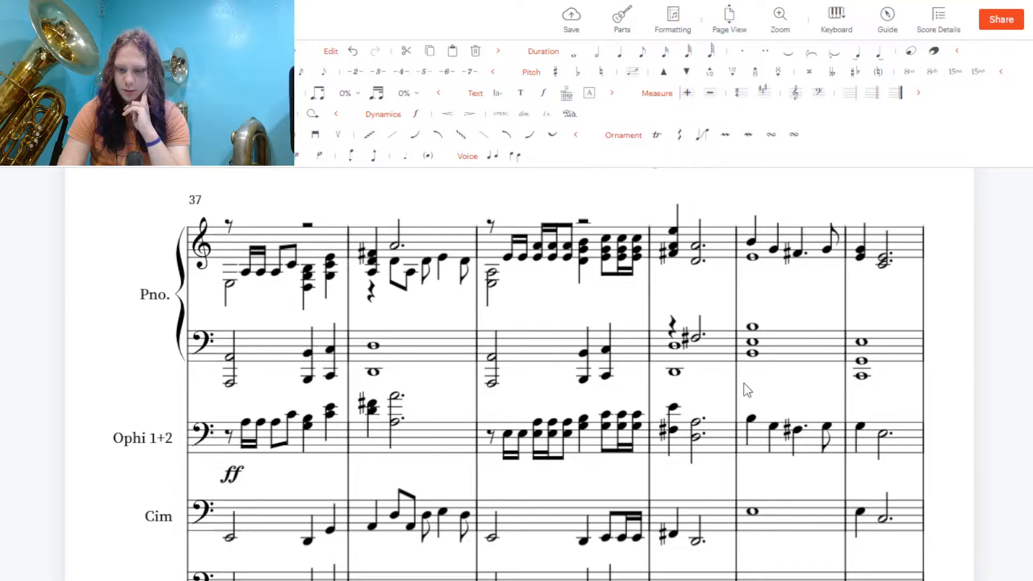
# Select the opening G of ophicleide measure 42 and compare measures 37 to 42 with the piano, cimbasso and tuba staves
pyautogui.click(860, 426)
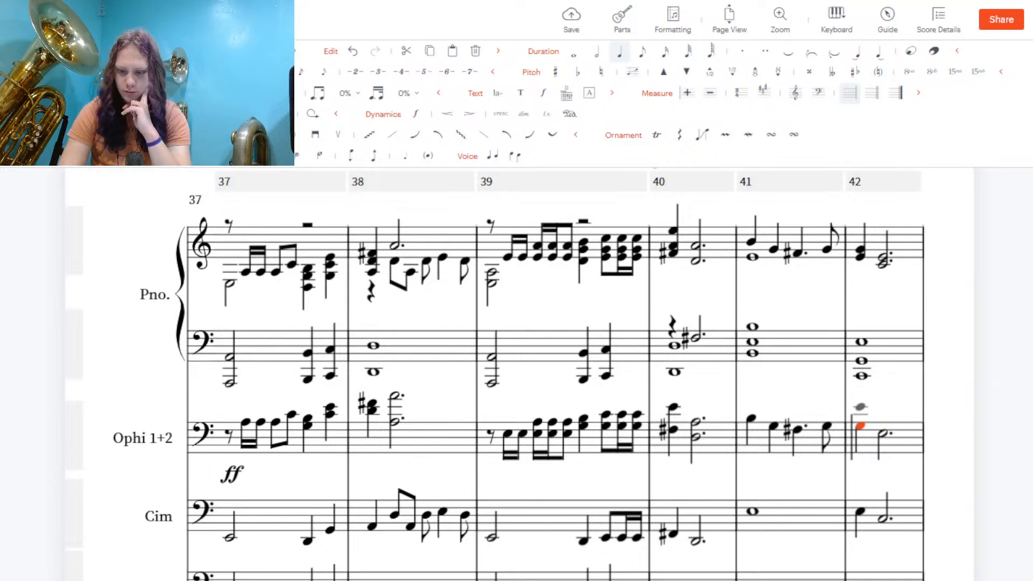
pyautogui.scroll(-1, 516, 377)
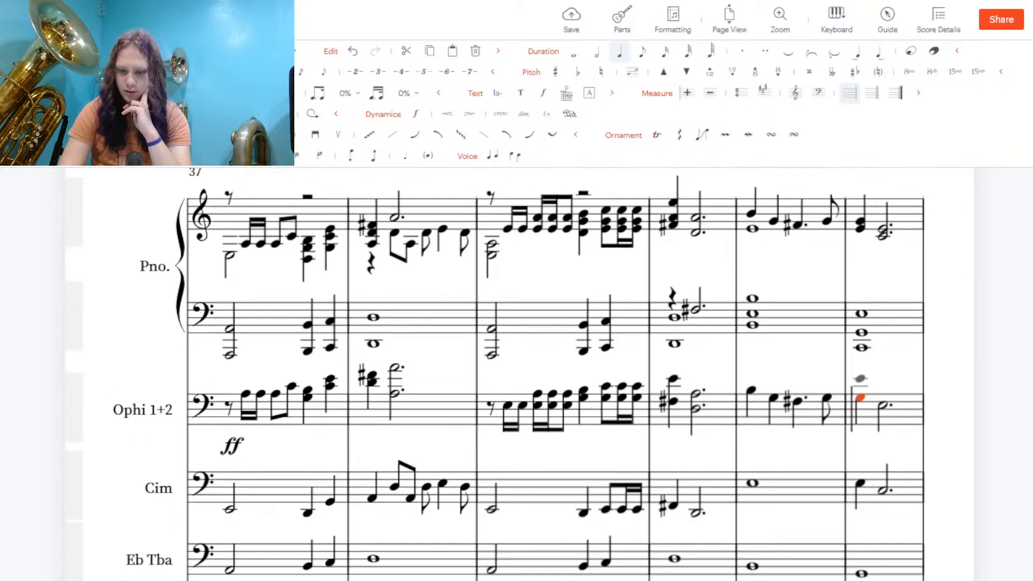
pyautogui.scroll(1, 516, 376)
pyautogui.scroll(-2, 516, 377)
pyautogui.scroll(2, 516, 376)
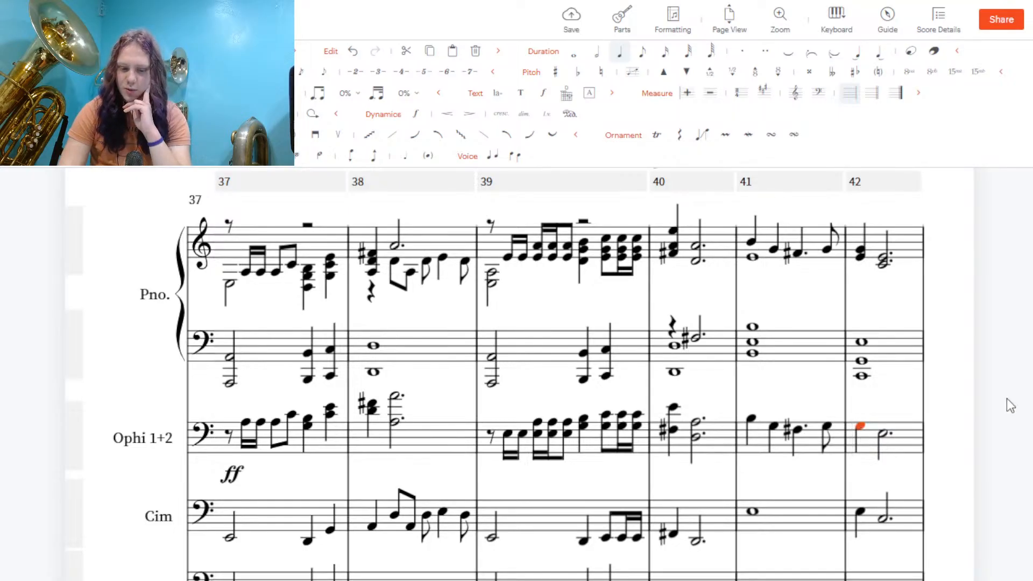
pyautogui.scroll(-2, 1008, 405)
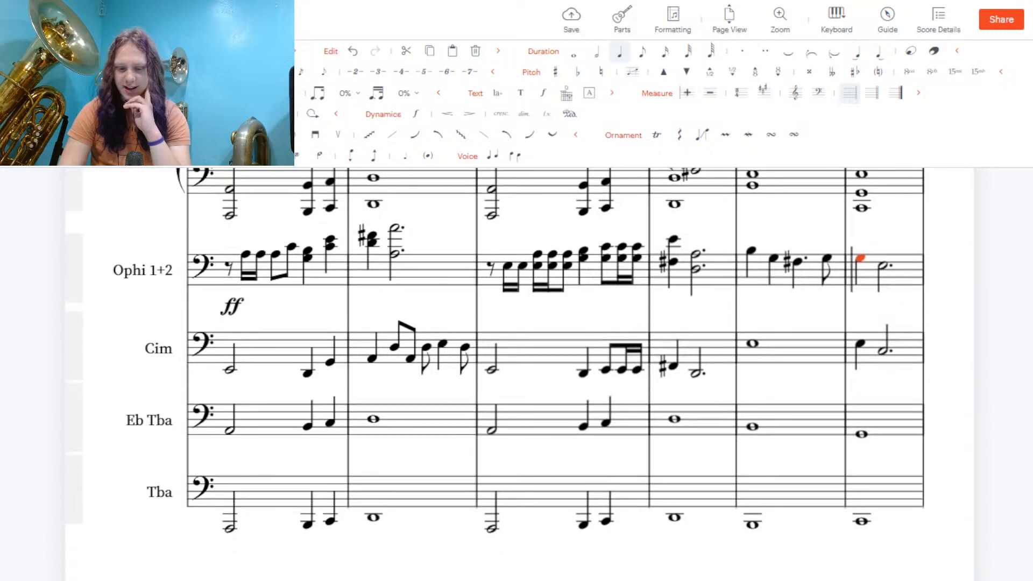
pyautogui.scroll(4, 554, 376)
pyautogui.scroll(-4, 554, 377)
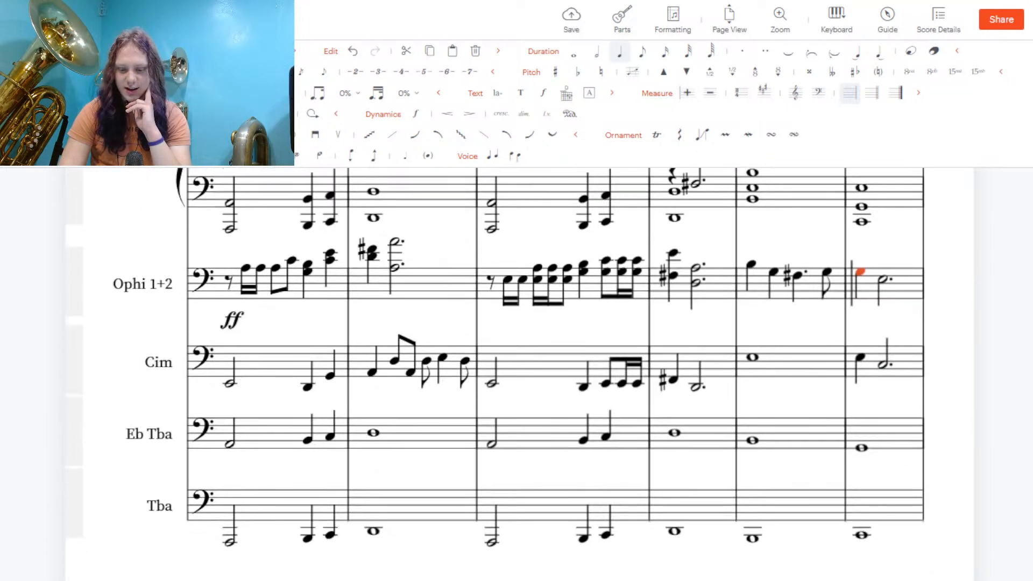
pyautogui.scroll(2, 554, 377)
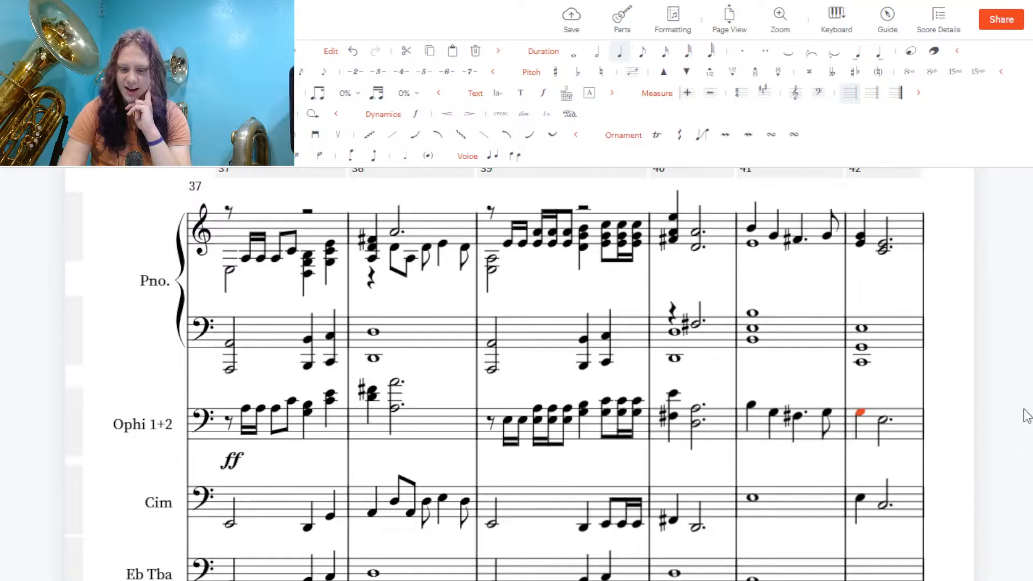
pyautogui.scroll(1, 554, 377)
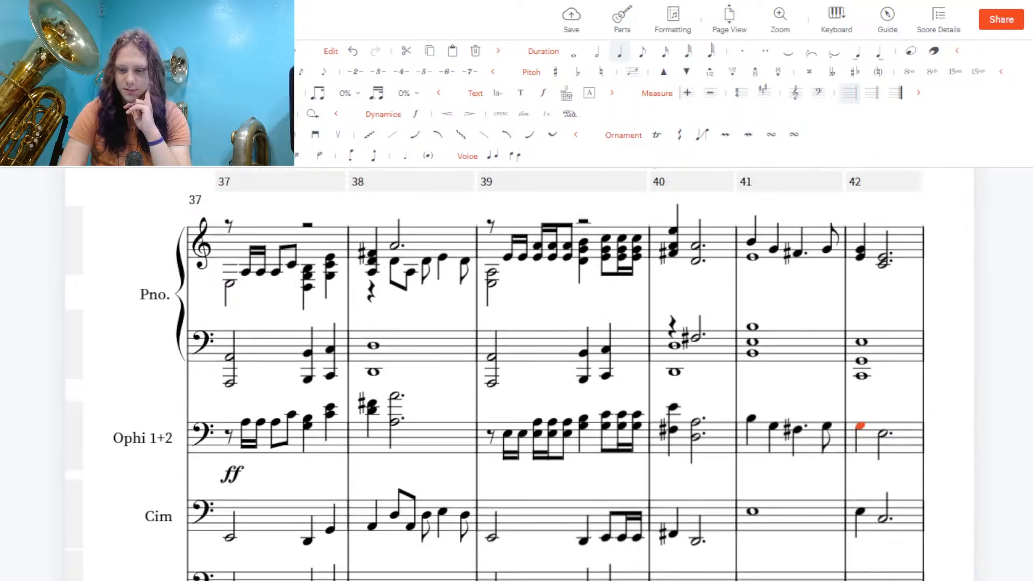
pyautogui.scroll(-2, 554, 377)
pyautogui.scroll(2, 554, 377)
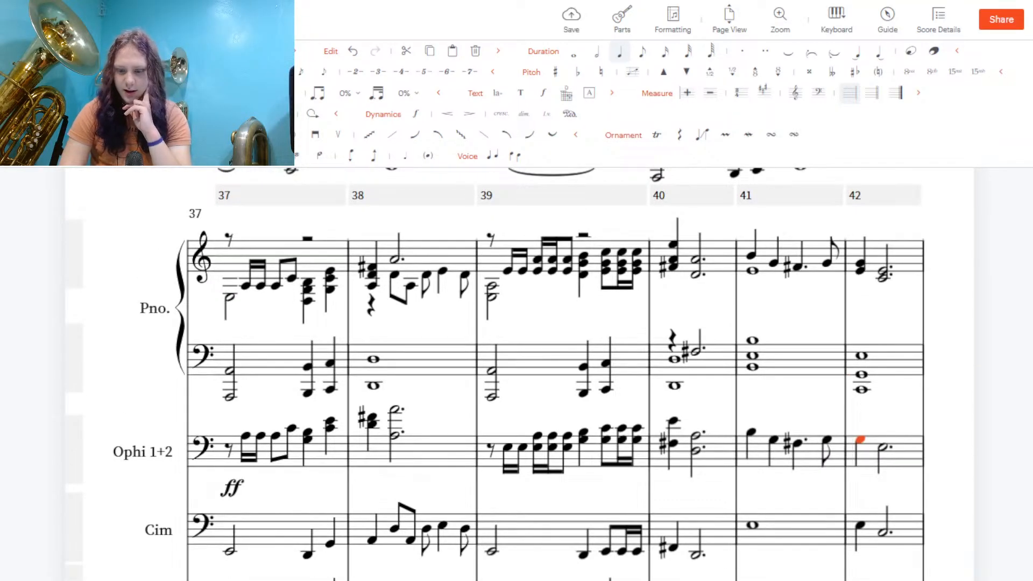
pyautogui.scroll(-1, 851, 350)
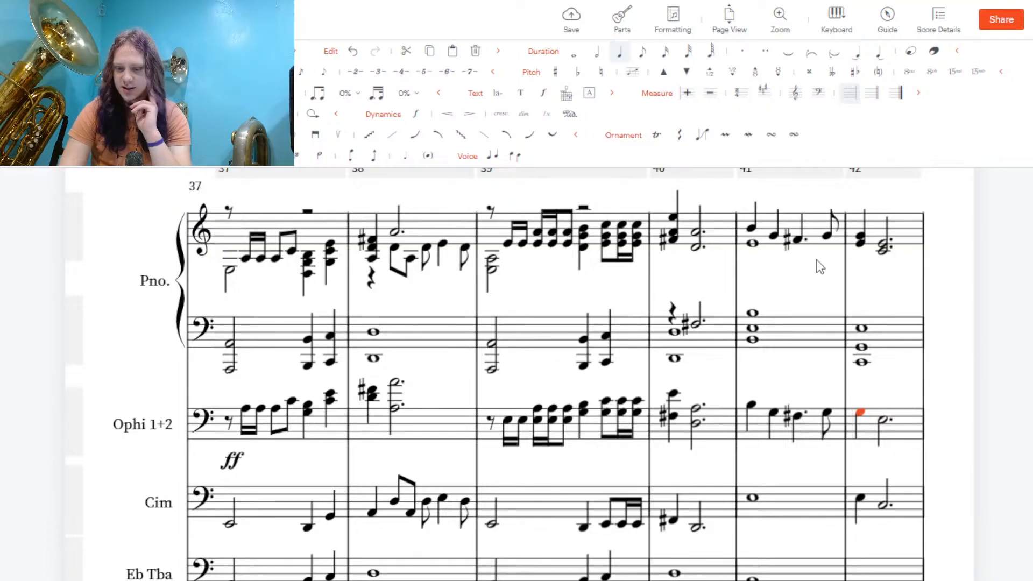
pyautogui.scroll(-5, 495, 375)
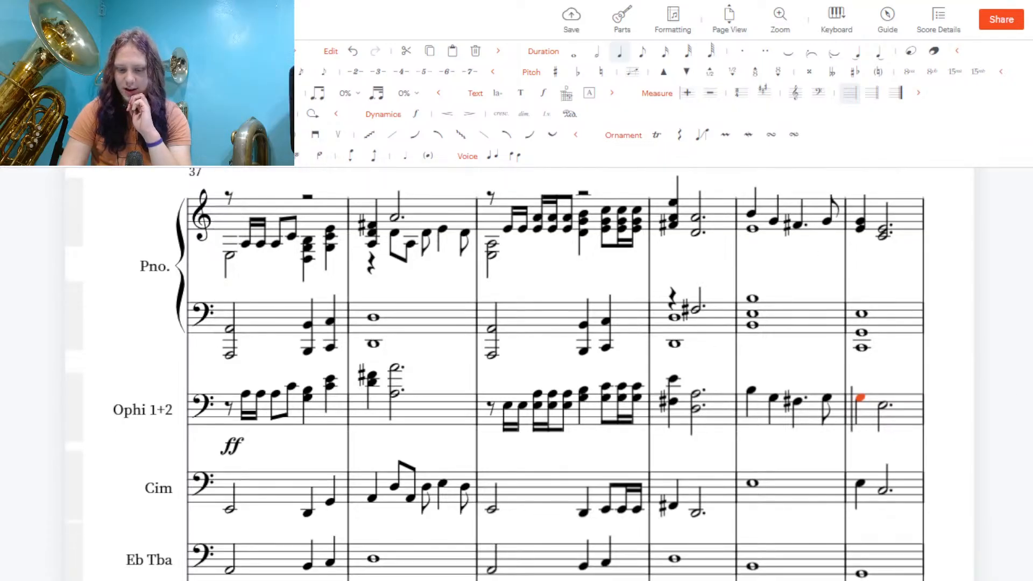
pyautogui.scroll(5, 495, 375)
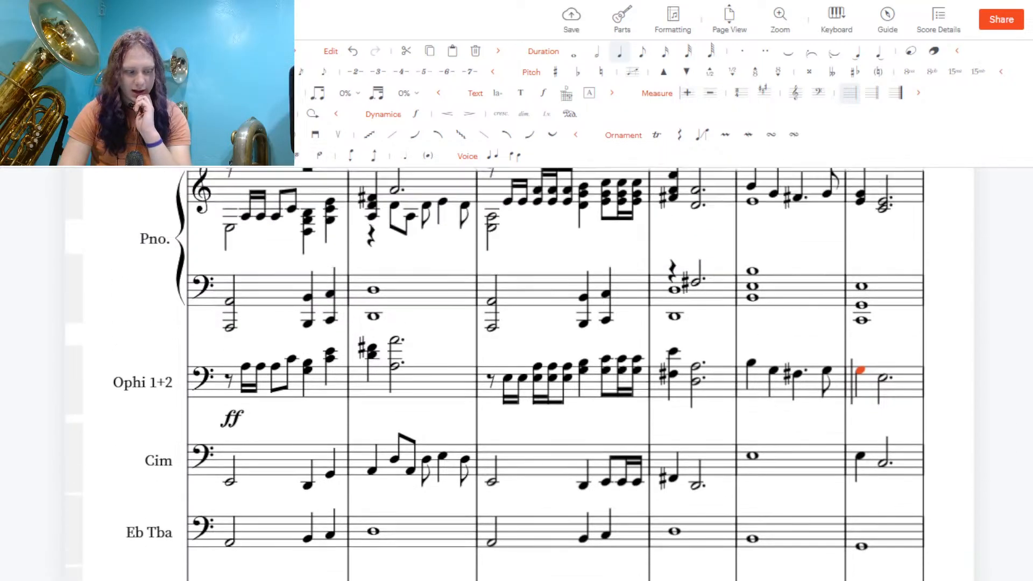
pyautogui.scroll(-1, 495, 374)
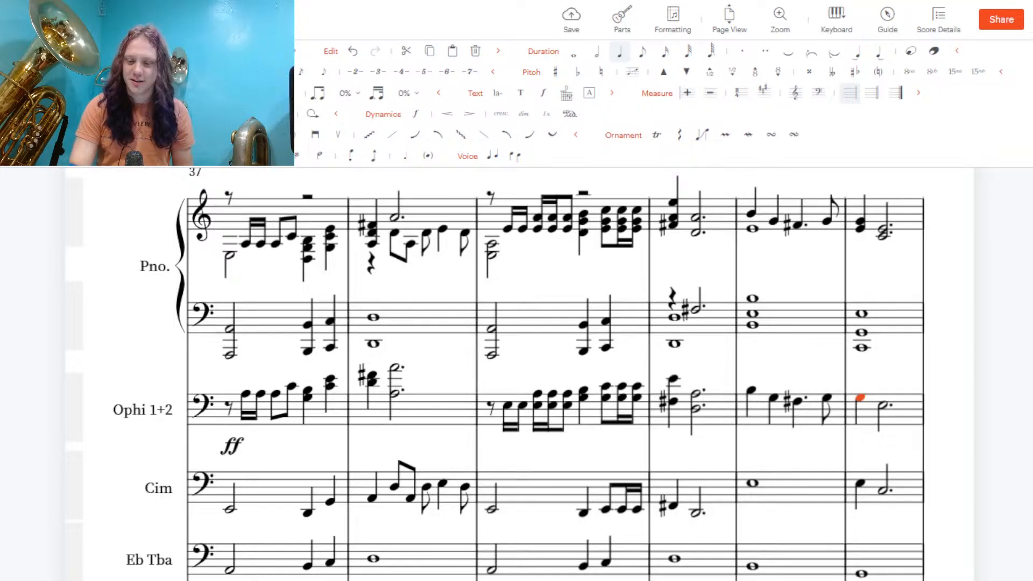
pyautogui.scroll(-2, 517, 374)
pyautogui.scroll(4, 517, 374)
pyautogui.scroll(-1, 517, 374)
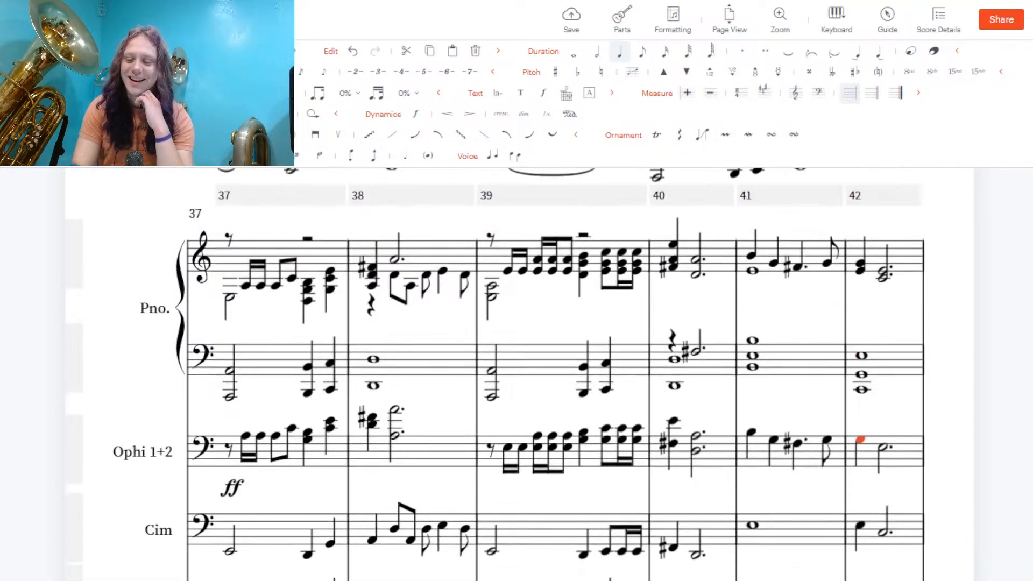
pyautogui.scroll(-2, 517, 374)
pyautogui.scroll(1, 517, 374)
pyautogui.scroll(1, 517, 373)
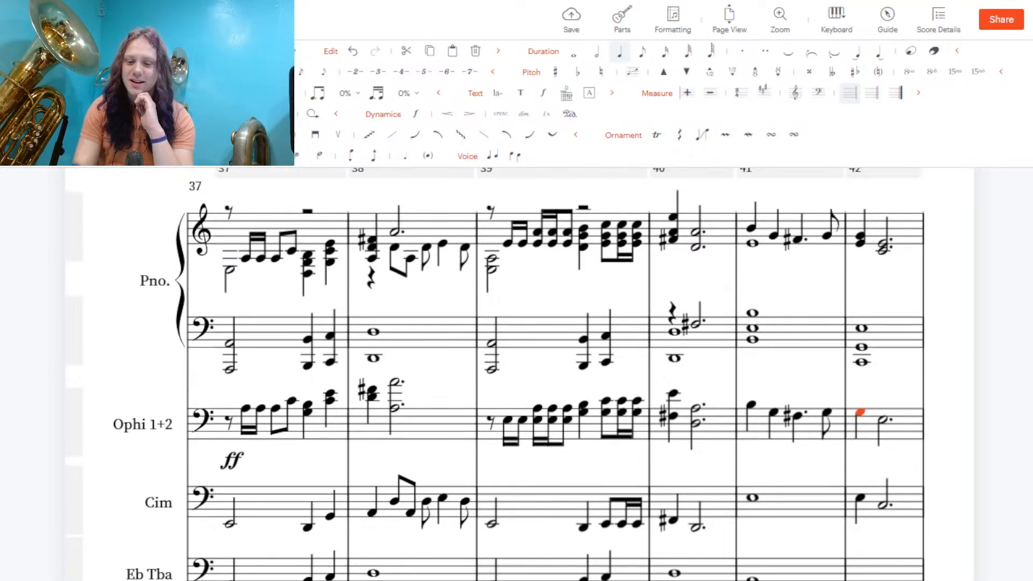
# Review ophicleide measures 37 to 42 against the piano, cimbasso and both tuba staves
pyautogui.scroll(-2, 517, 374)
pyautogui.scroll(1, 516, 374)
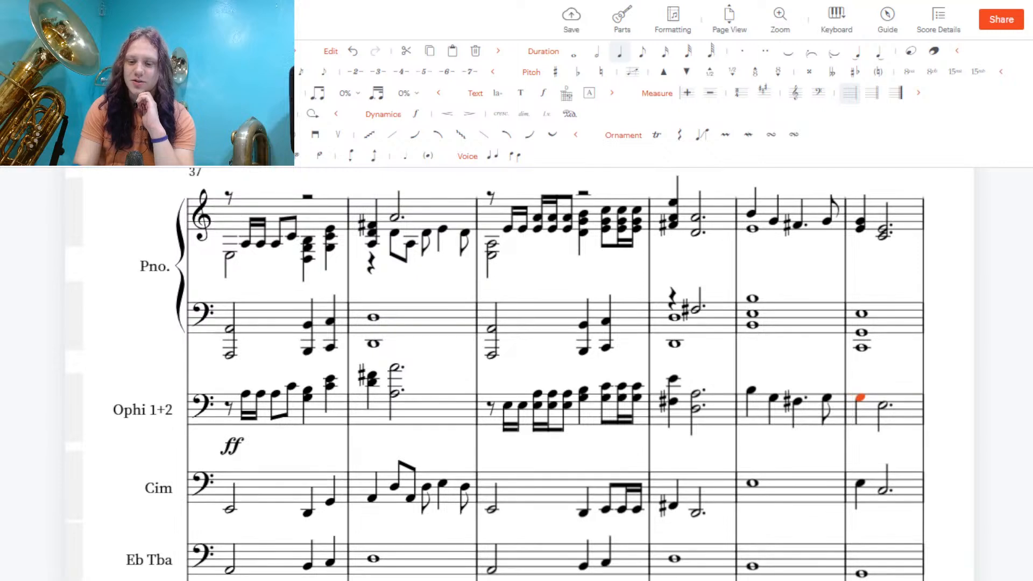
pyautogui.scroll(1, 516, 374)
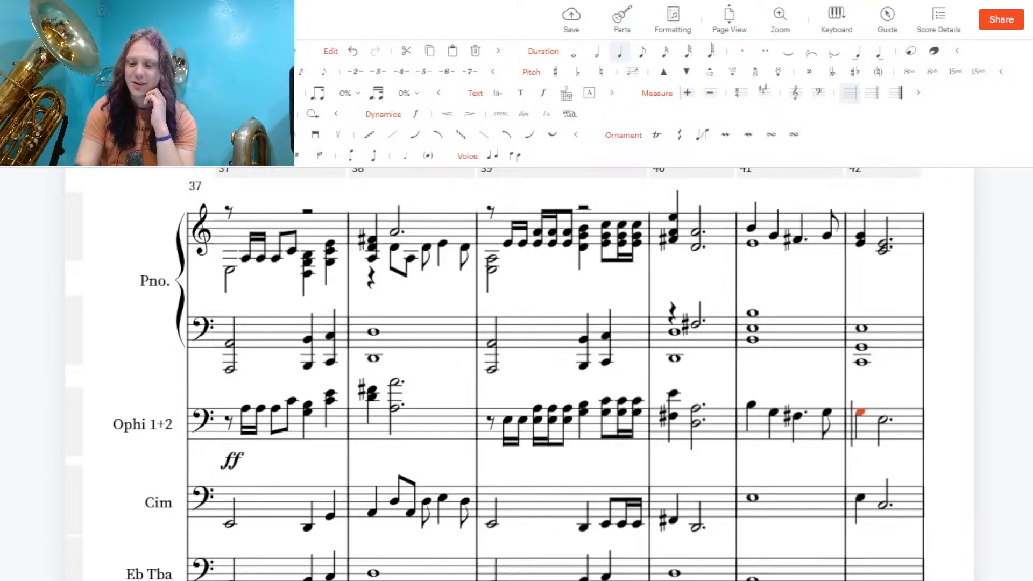
pyautogui.scroll(-3, 517, 374)
pyautogui.scroll(3, 555, 330)
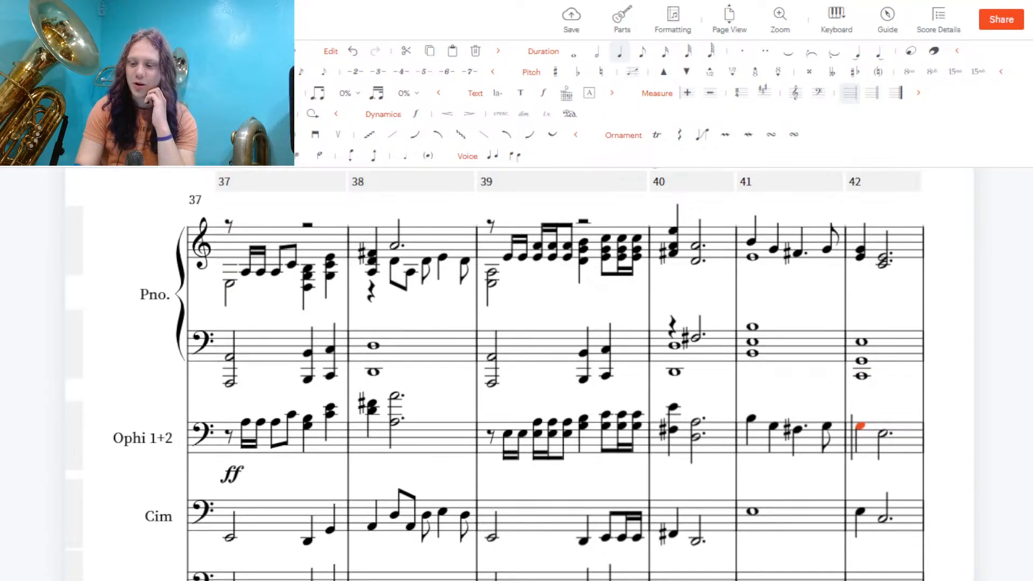
pyautogui.scroll(-3, 516, 374)
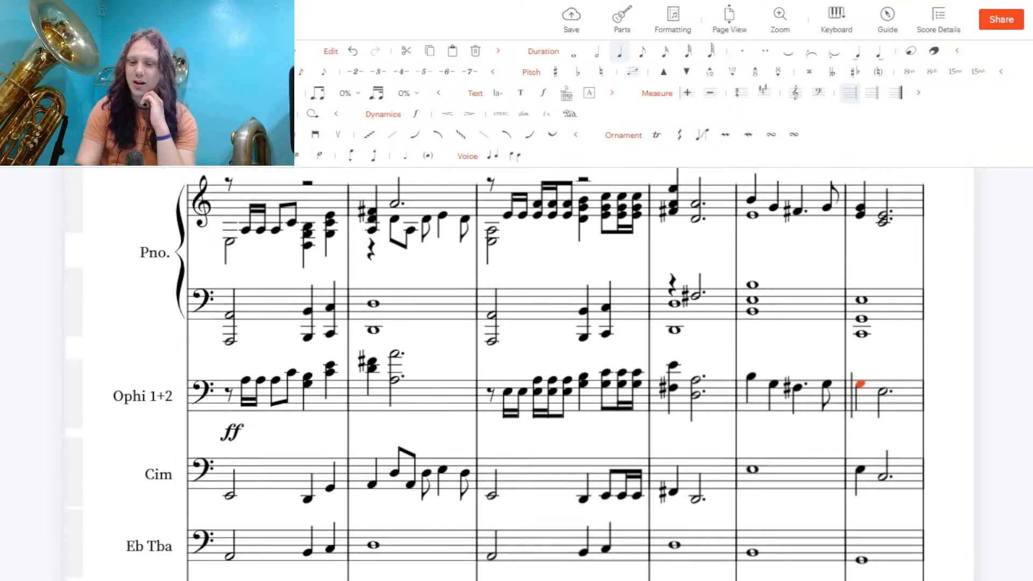
pyautogui.scroll(3, 517, 374)
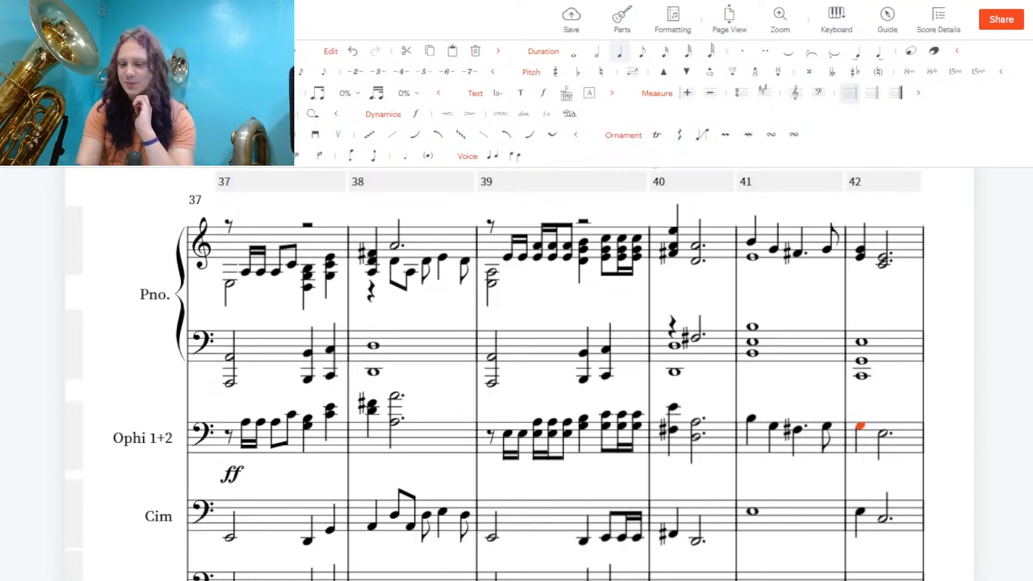
pyautogui.scroll(-2, 516, 374)
pyautogui.scroll(2, 517, 374)
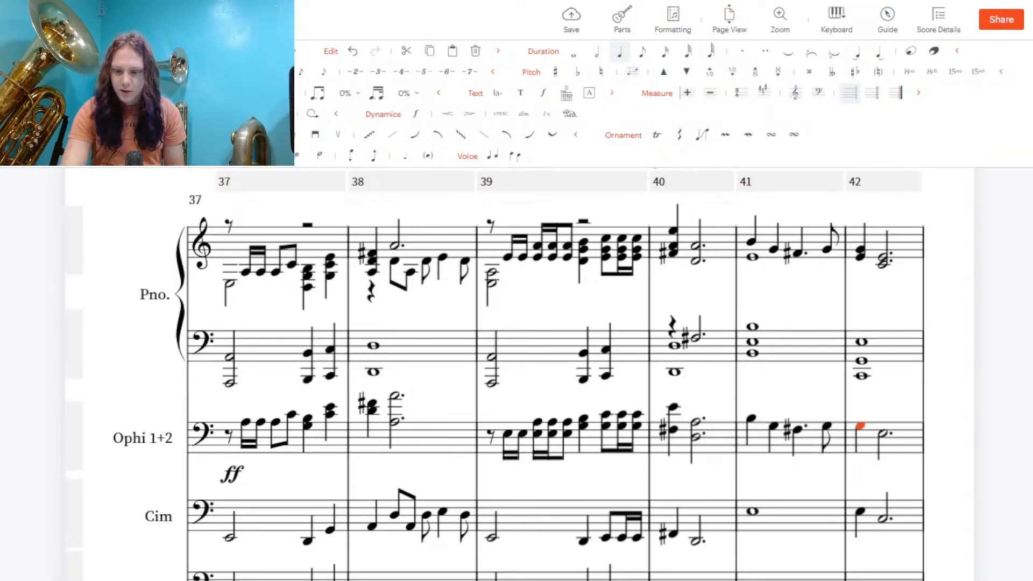
pyautogui.scroll(-5, 538, 377)
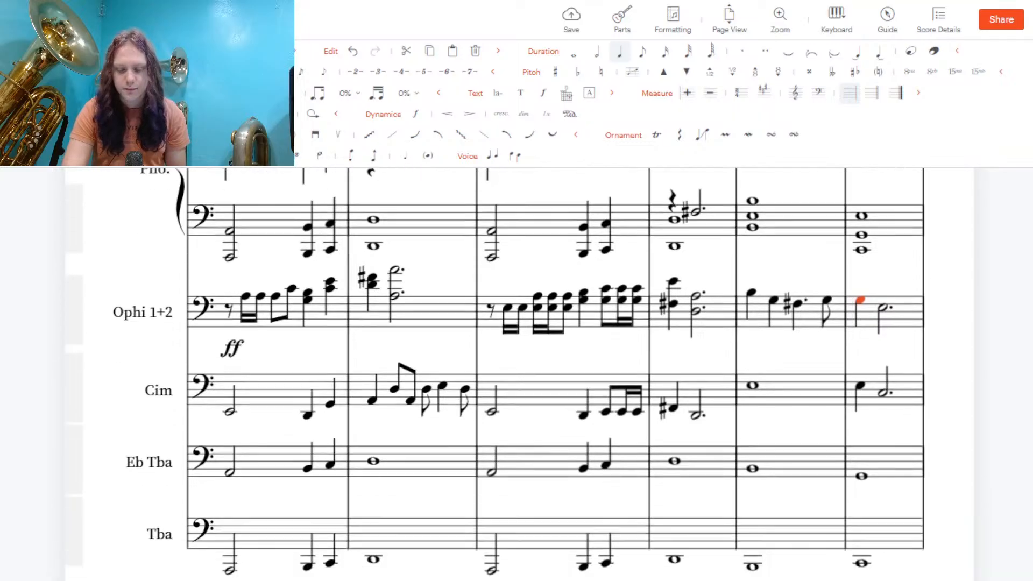
pyautogui.scroll(-5, 520, 376)
pyautogui.scroll(9, 519, 377)
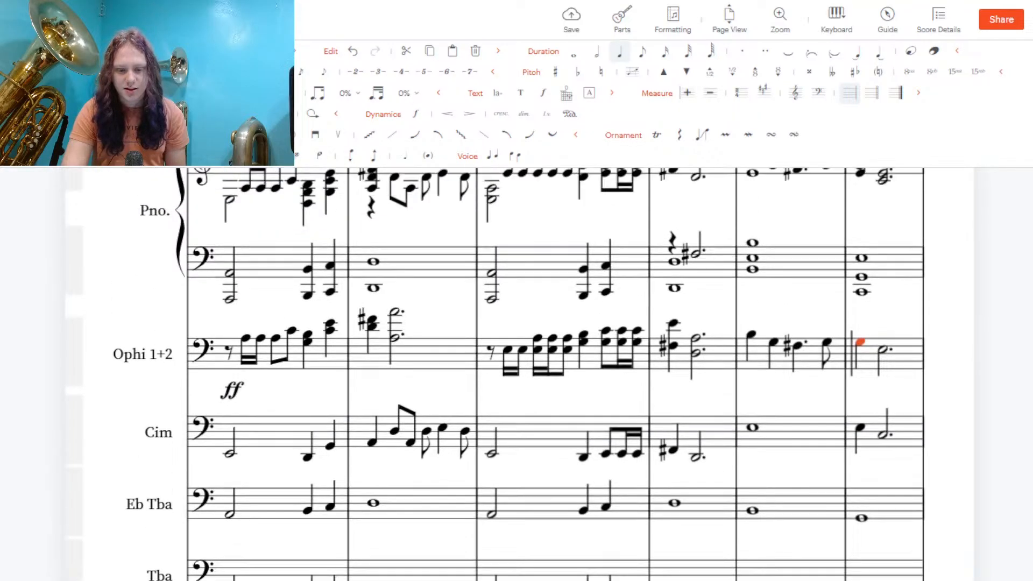
pyautogui.scroll(2, 519, 377)
# Examine measures 43 to 47, comparing the ophicleide line with the piano, cimbasso and tuba parts
pyautogui.scroll(-10, 519, 376)
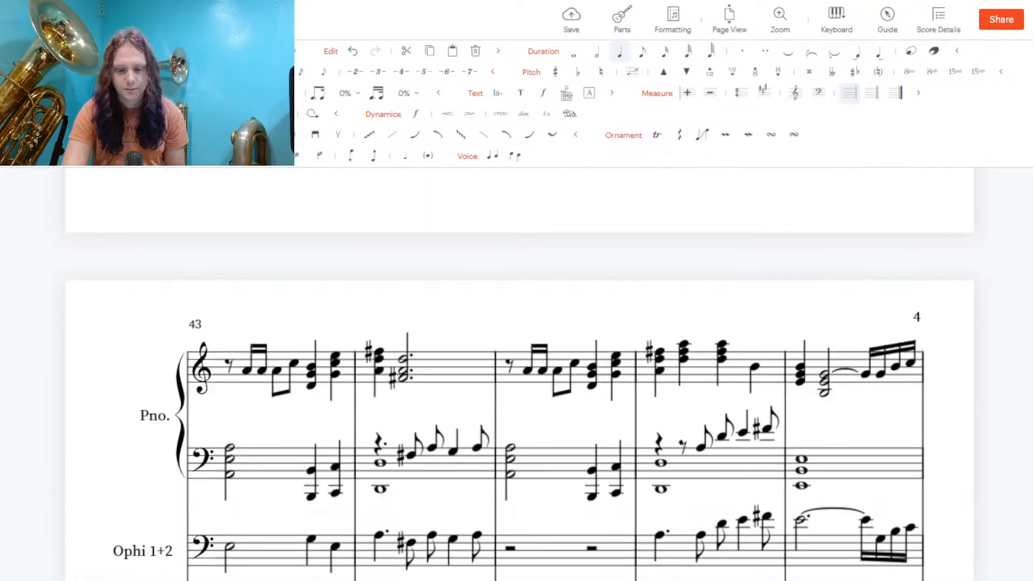
pyautogui.scroll(-1, 520, 377)
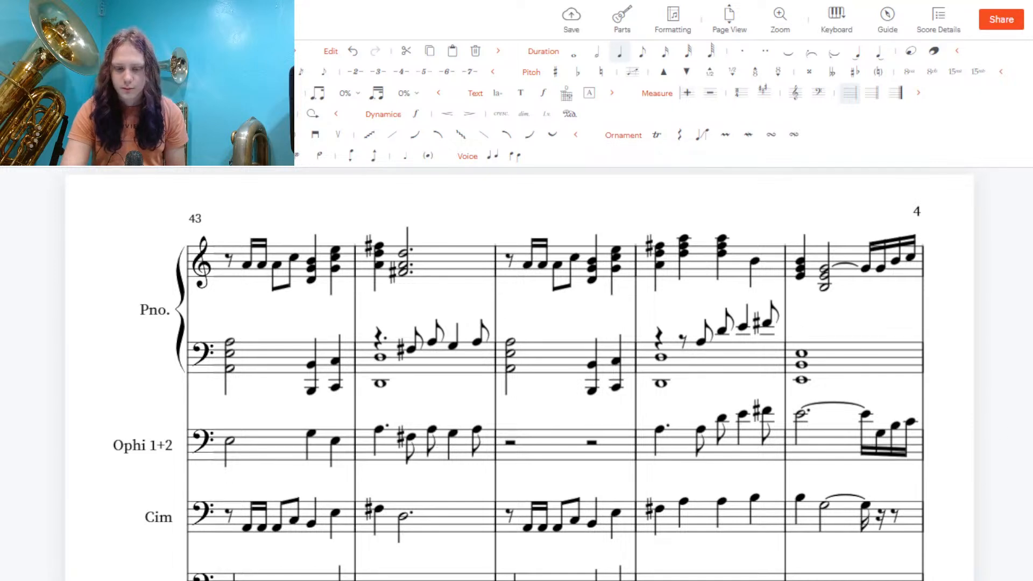
pyautogui.scroll(-1, 519, 377)
pyautogui.scroll(1, 519, 377)
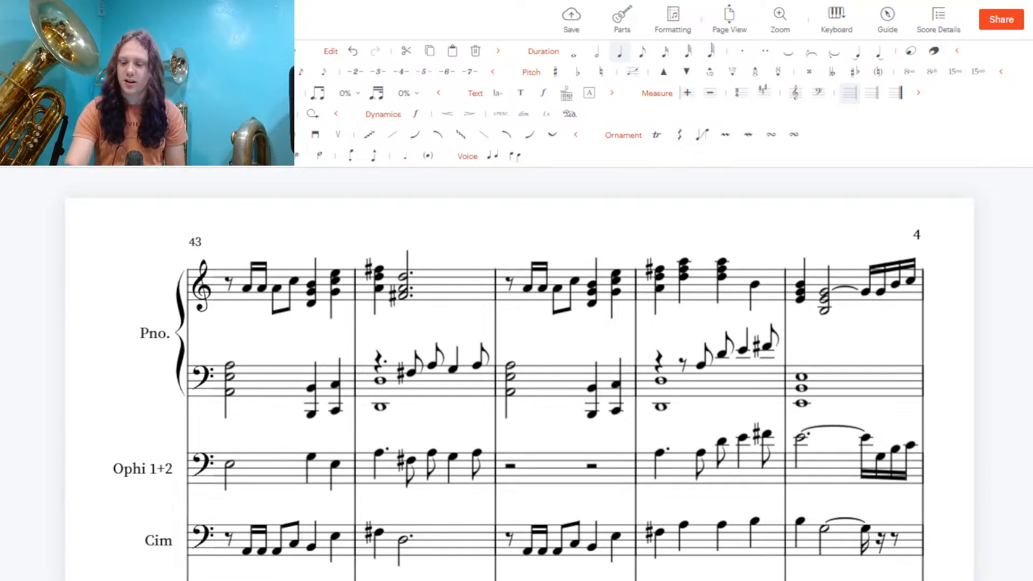
pyautogui.scroll(-2, 519, 377)
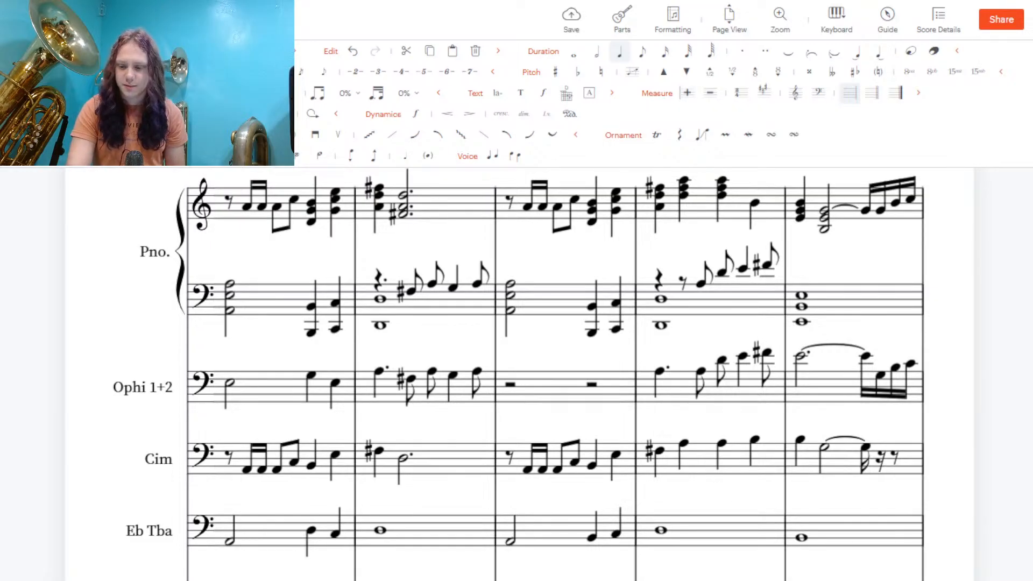
pyautogui.scroll(-1, 520, 377)
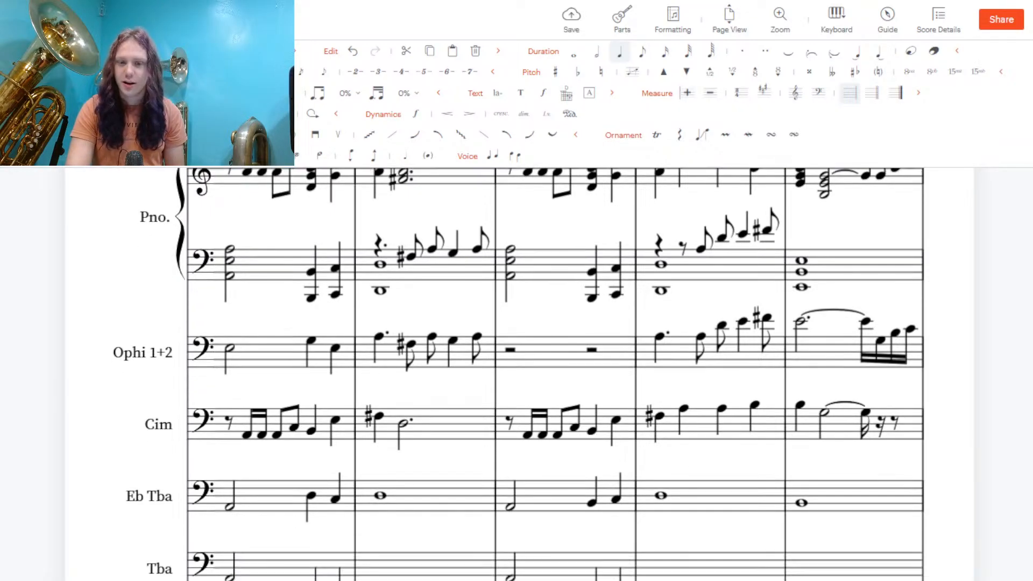
pyautogui.scroll(1, 520, 376)
pyautogui.scroll(-1, 519, 377)
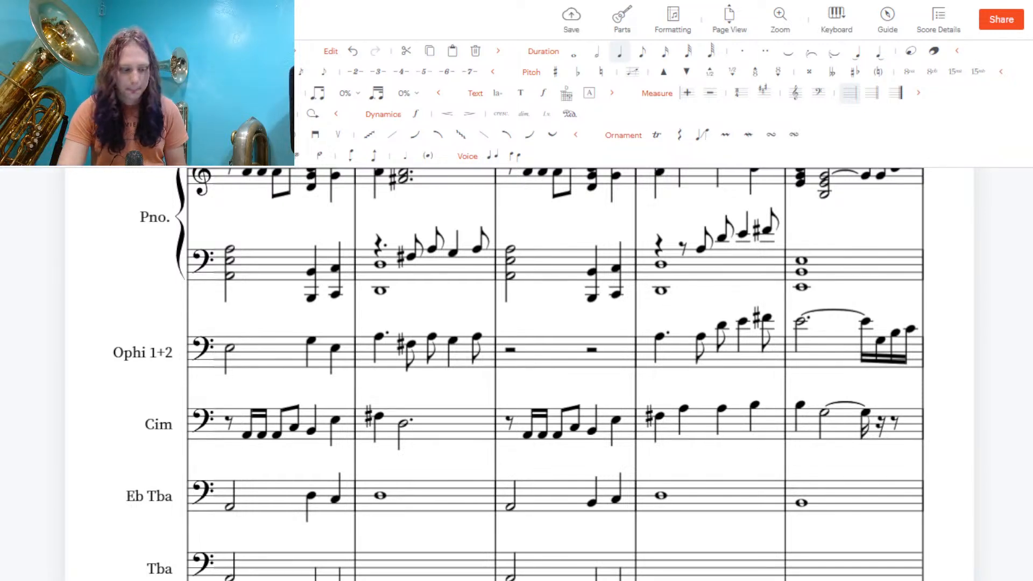
pyautogui.scroll(3, 520, 373)
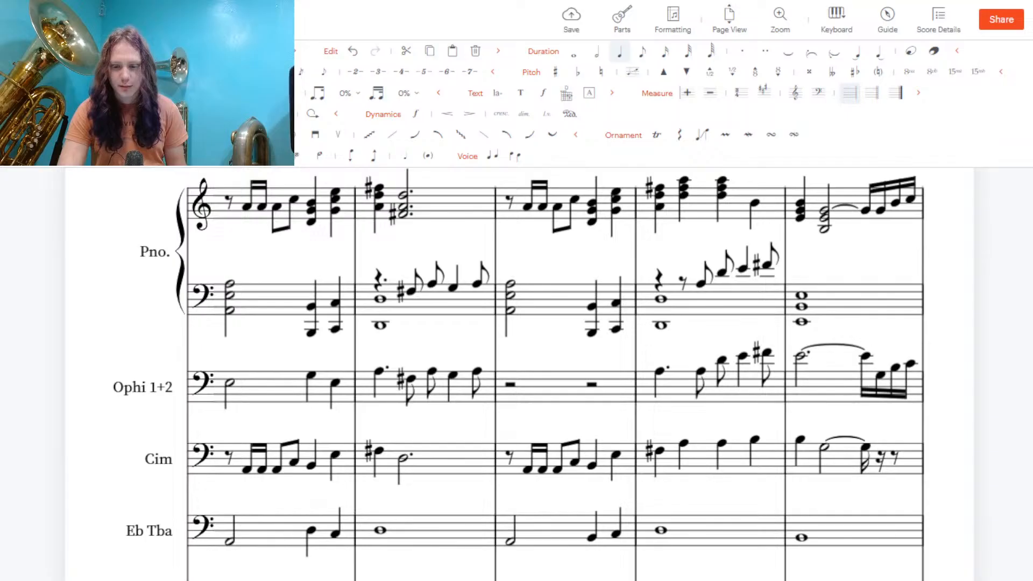
pyautogui.scroll(1, 516, 374)
pyautogui.scroll(-2, 517, 374)
pyautogui.scroll(1, 517, 374)
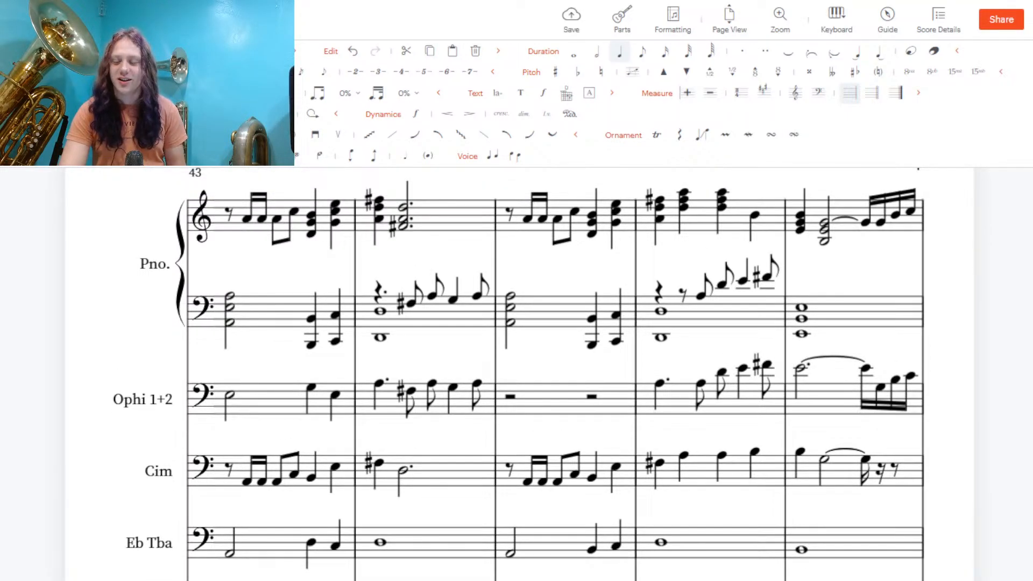
pyautogui.scroll(1, 516, 374)
pyautogui.scroll(-2, 516, 374)
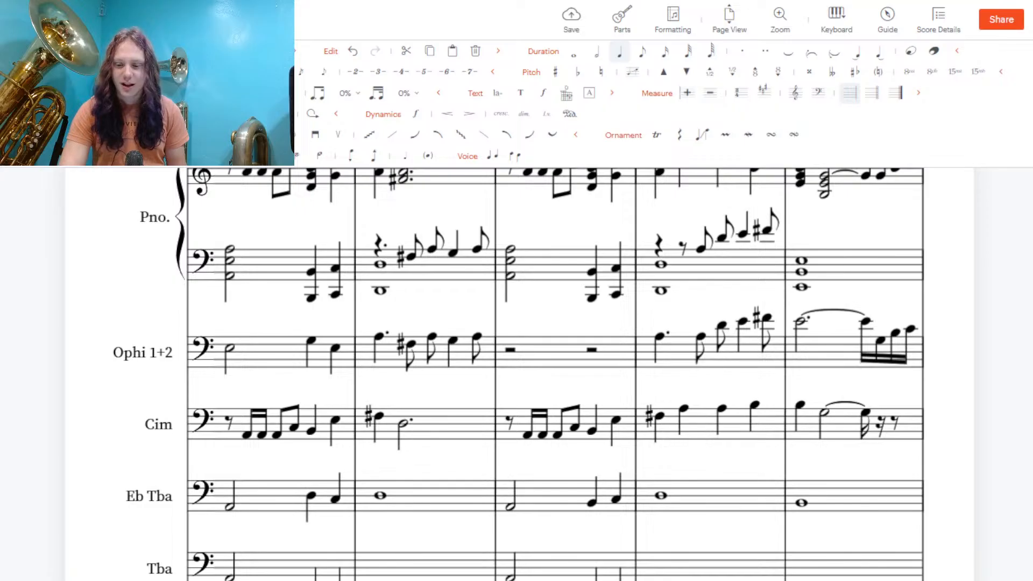
pyautogui.scroll(1, 517, 374)
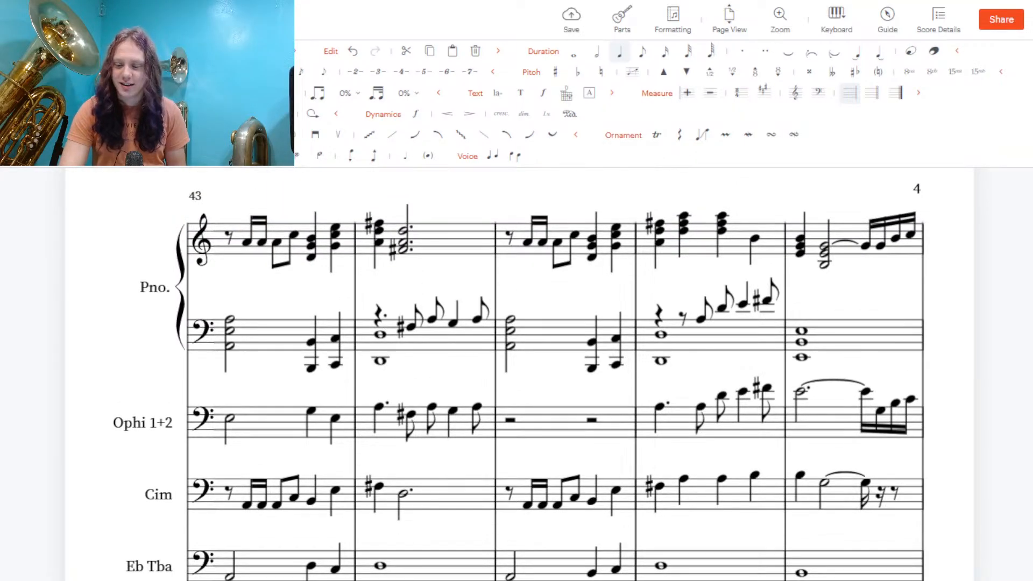
pyautogui.scroll(-1, 835, 400)
pyautogui.scroll(1, 836, 399)
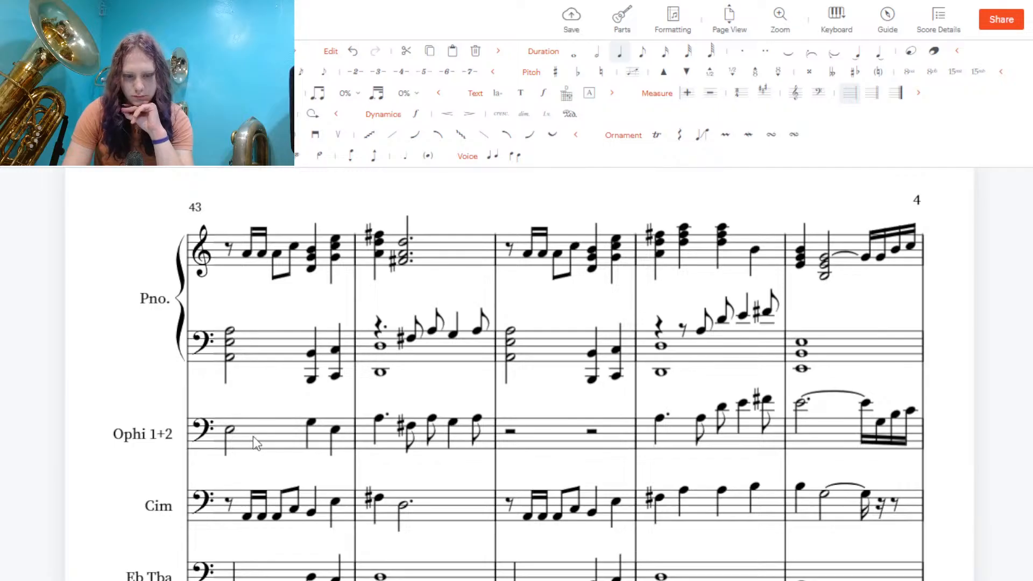
# Raise the last quarter note of ophicleide measure 43 from E to G
pyautogui.click(311, 423)
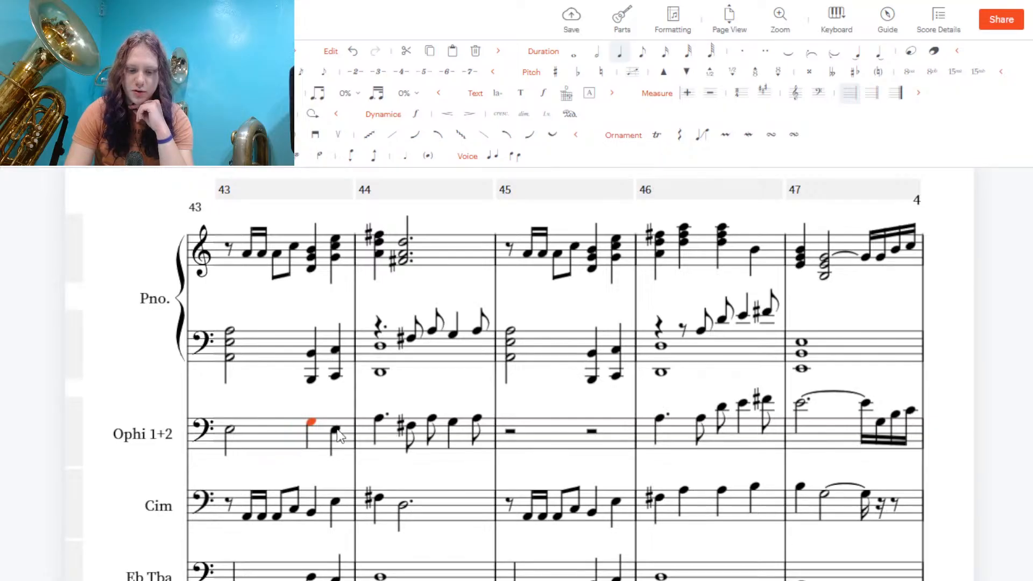
pyautogui.click(337, 429)
pyautogui.press('Up')
pyautogui.press('Up')
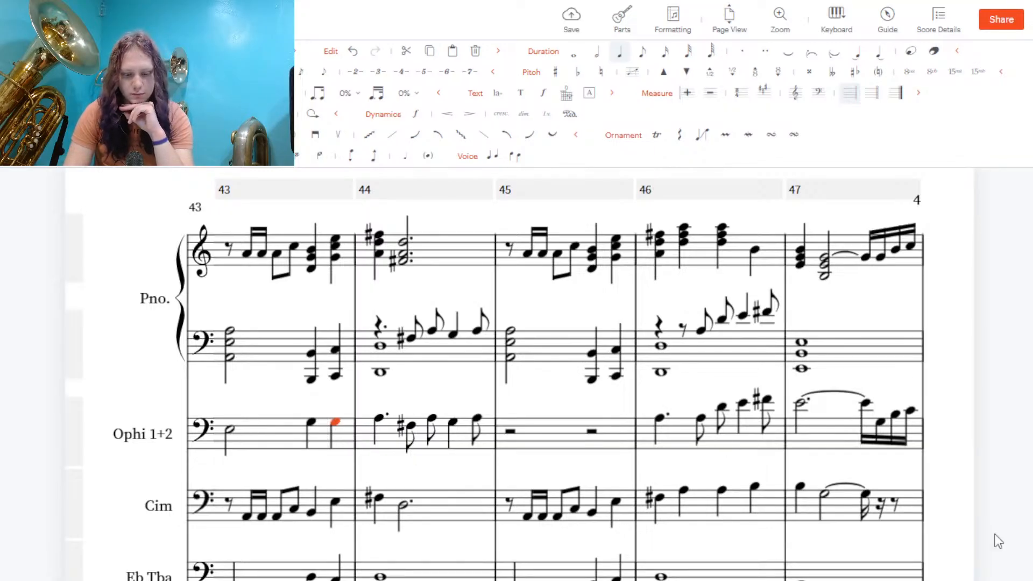
# Check the revised ophicleide measure 43 and the following measures against the piano and low-brass harmony
pyautogui.scroll(-1, 517, 377)
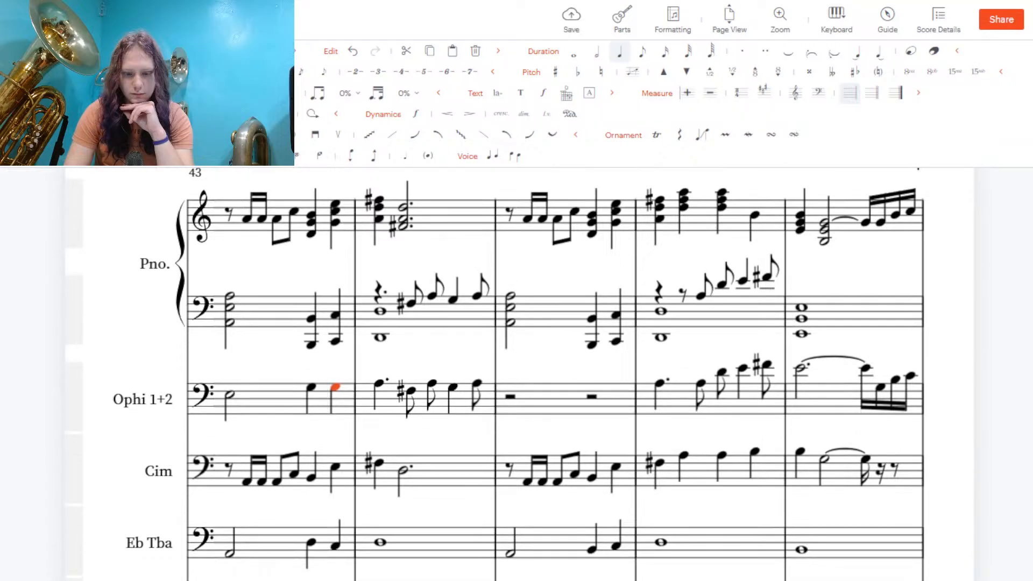
pyautogui.scroll(1, 517, 377)
pyautogui.scroll(-3, 516, 377)
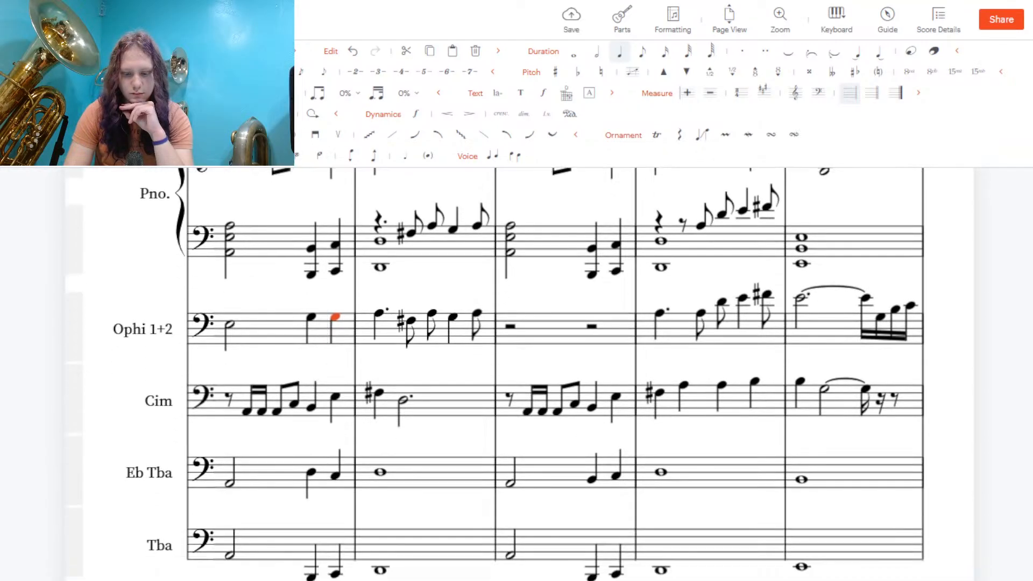
pyautogui.scroll(3, 516, 376)
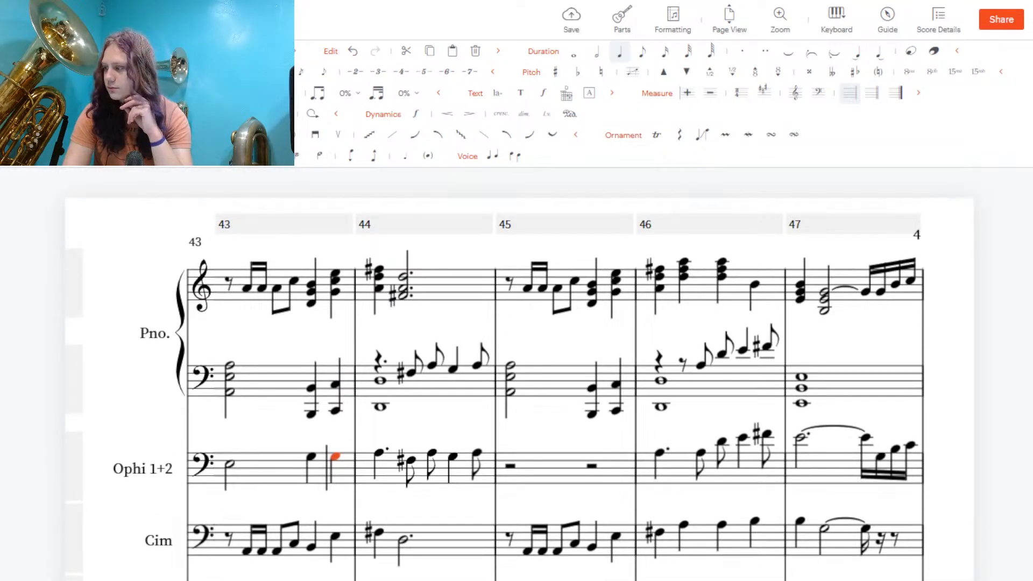
pyautogui.scroll(-1, 516, 377)
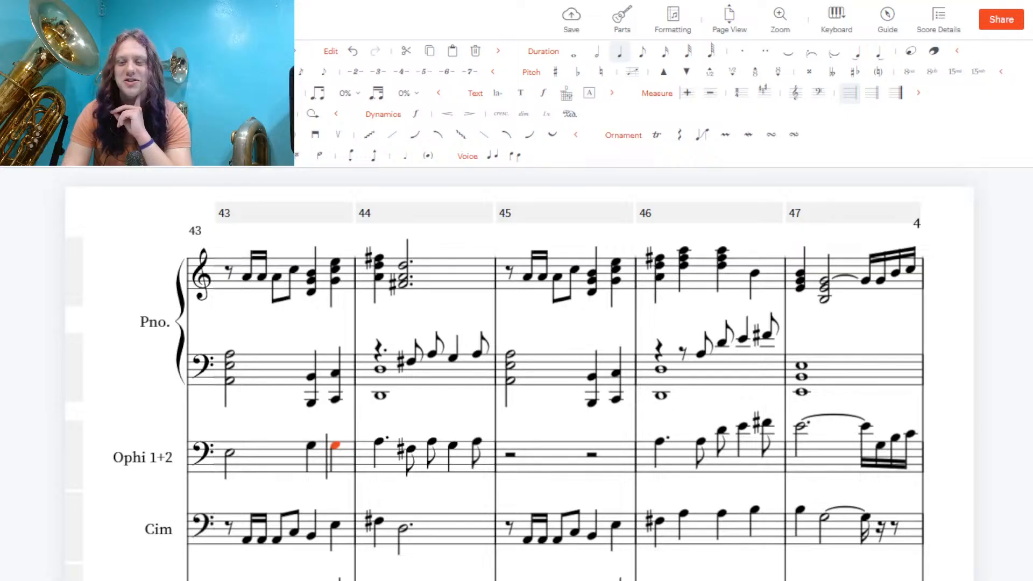
pyautogui.scroll(-1, 518, 375)
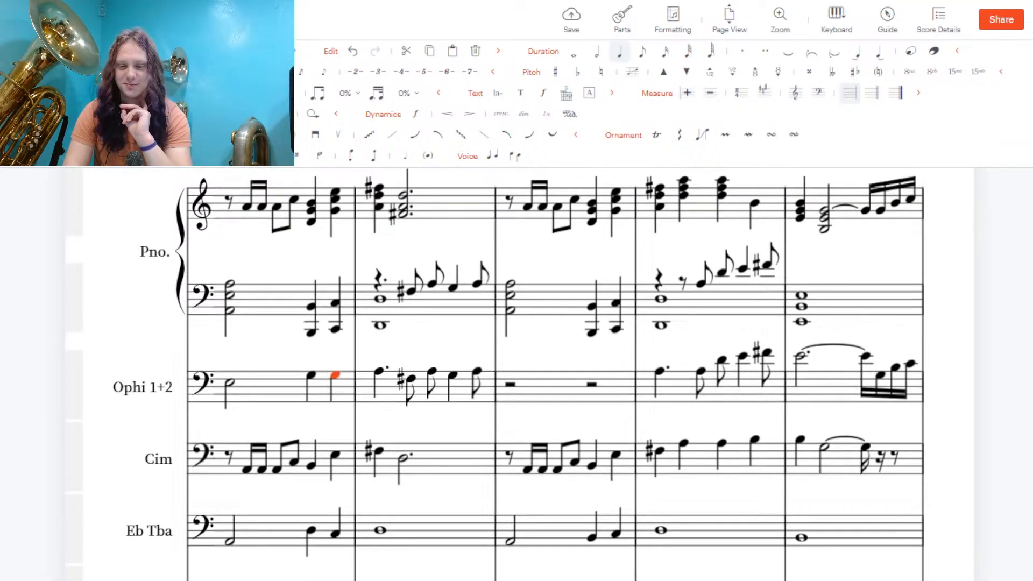
pyautogui.scroll(-1, 519, 375)
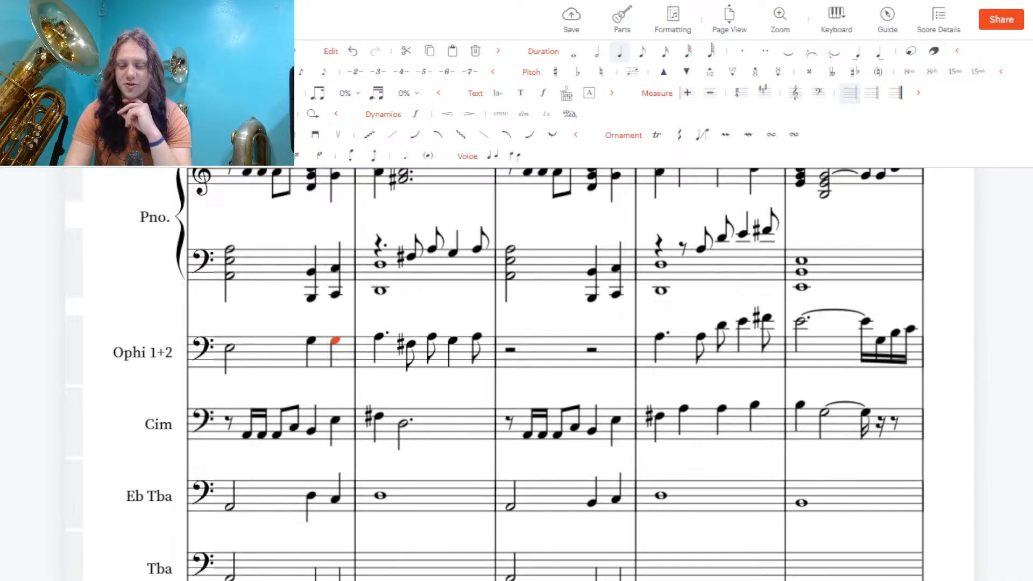
pyautogui.scroll(2, 519, 374)
pyautogui.scroll(-1, 519, 374)
pyautogui.scroll(-1, 518, 374)
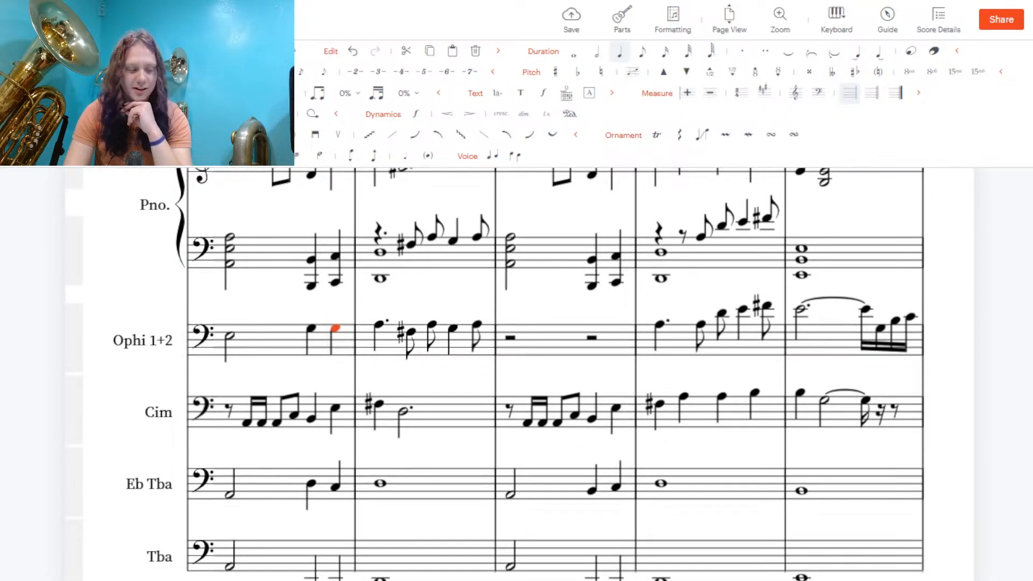
pyautogui.scroll(1, 519, 374)
pyautogui.scroll(1, 519, 374)
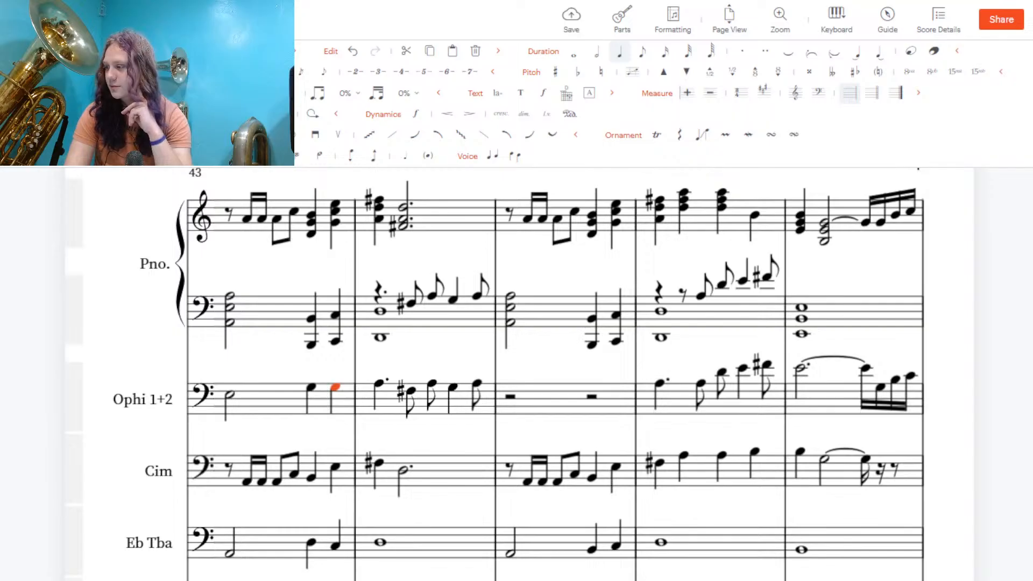
pyautogui.scroll(1, 518, 375)
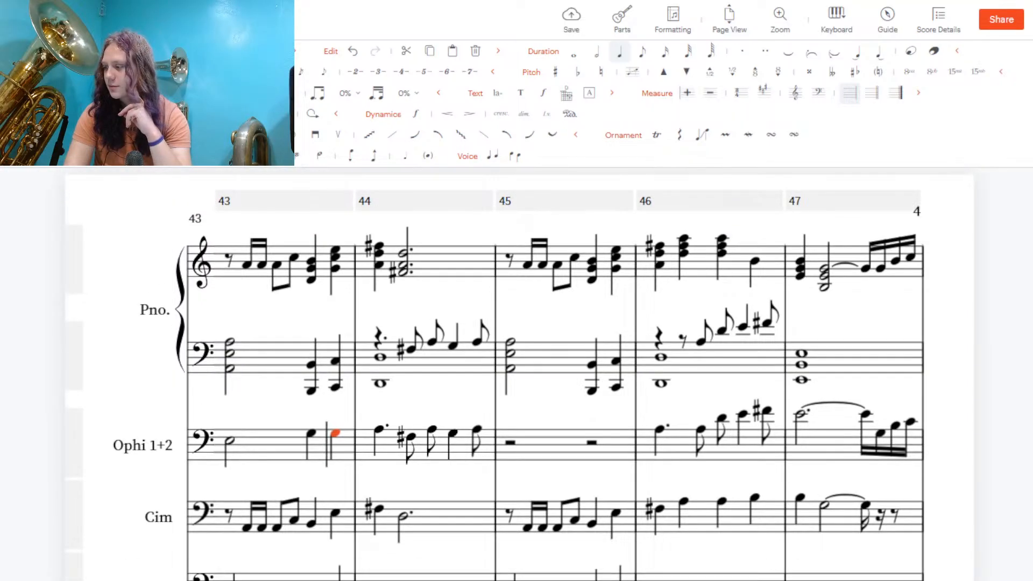
pyautogui.scroll(-1, 518, 375)
pyautogui.scroll(1, 519, 375)
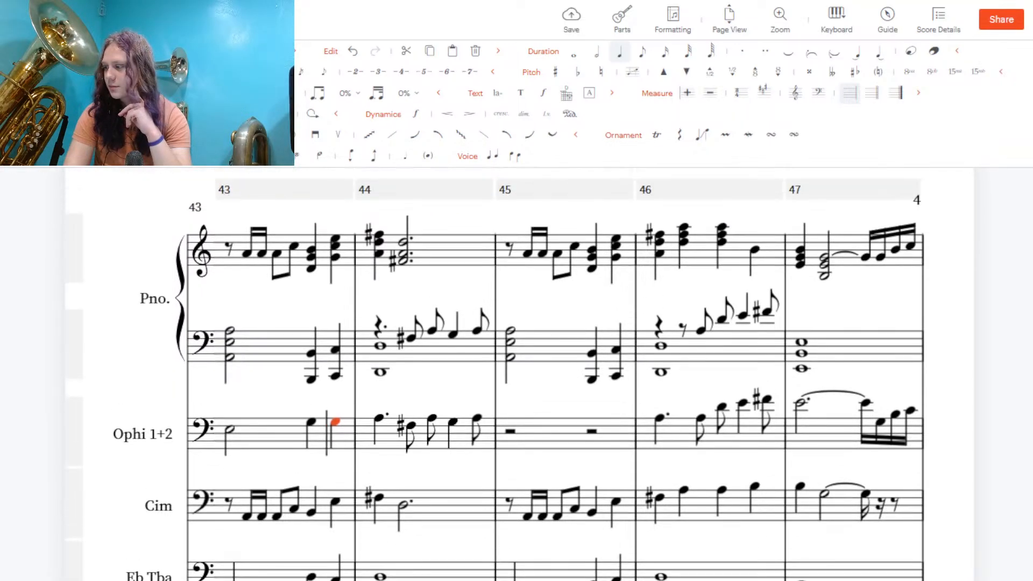
pyautogui.scroll(-1, 518, 375)
pyautogui.scroll(-1, 519, 374)
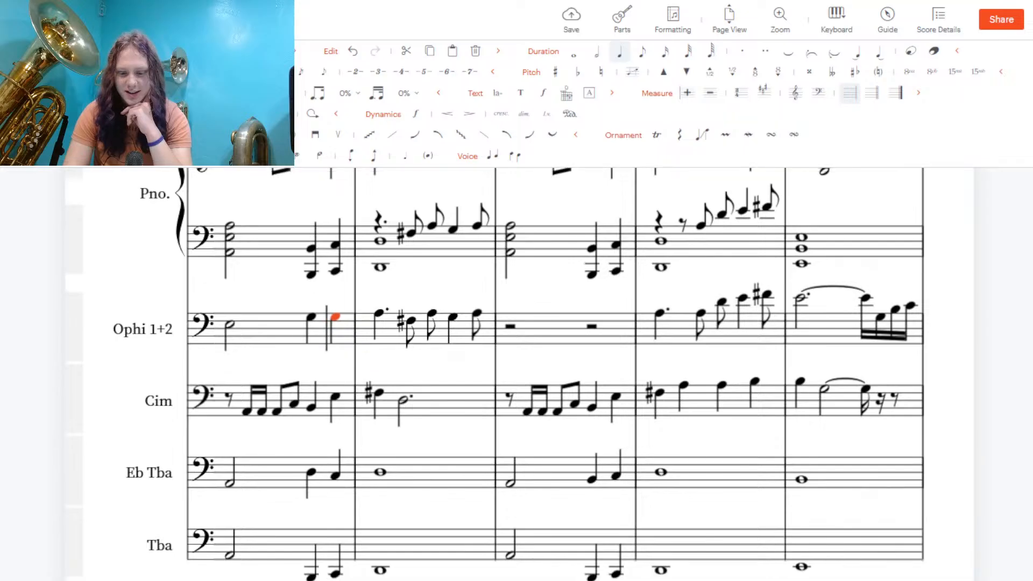
# Enter a half-note A at the start of the empty ophicleide measure 45
pyautogui.scroll(1, 518, 374)
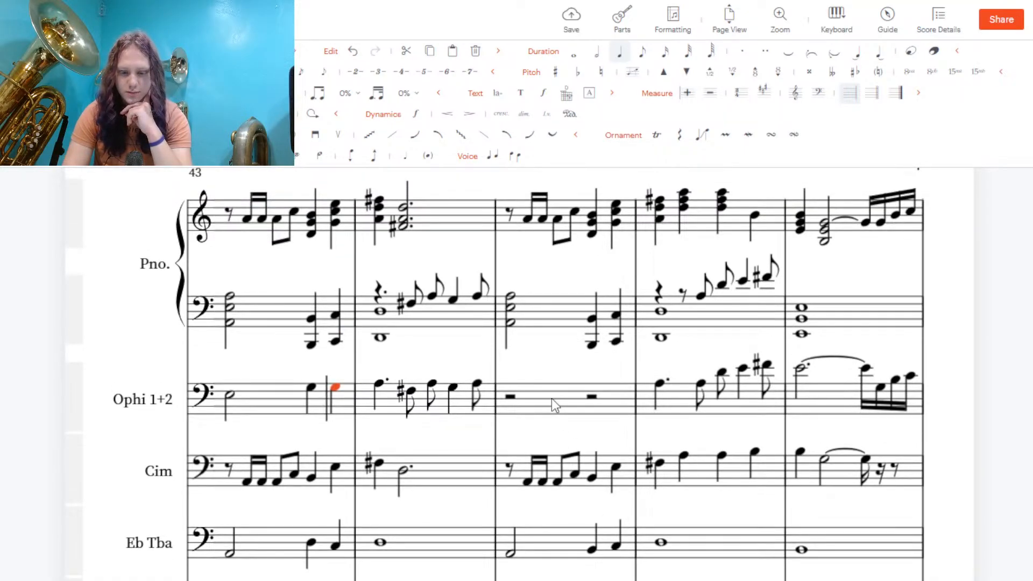
pyautogui.click(537, 398)
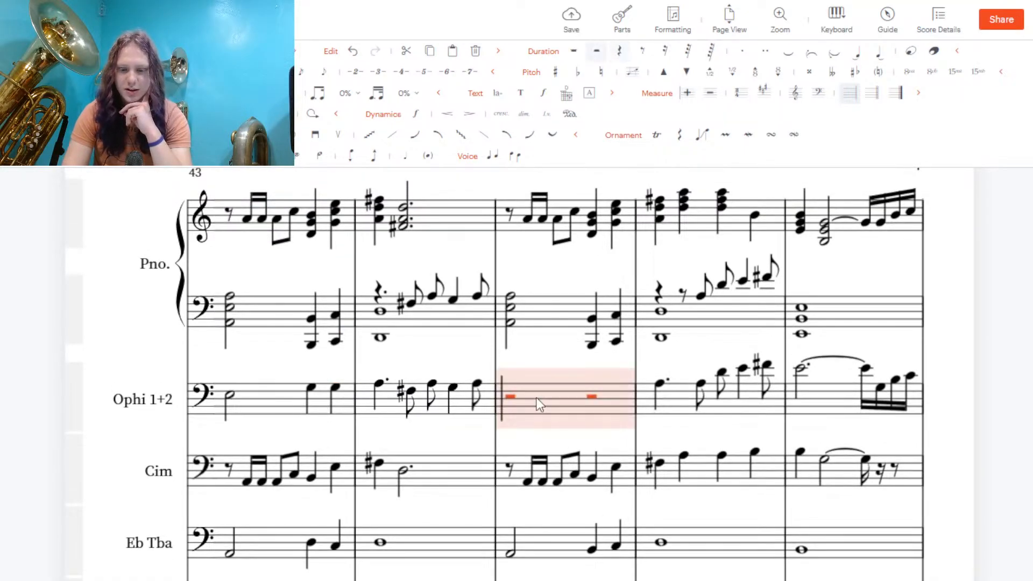
pyautogui.click(513, 384)
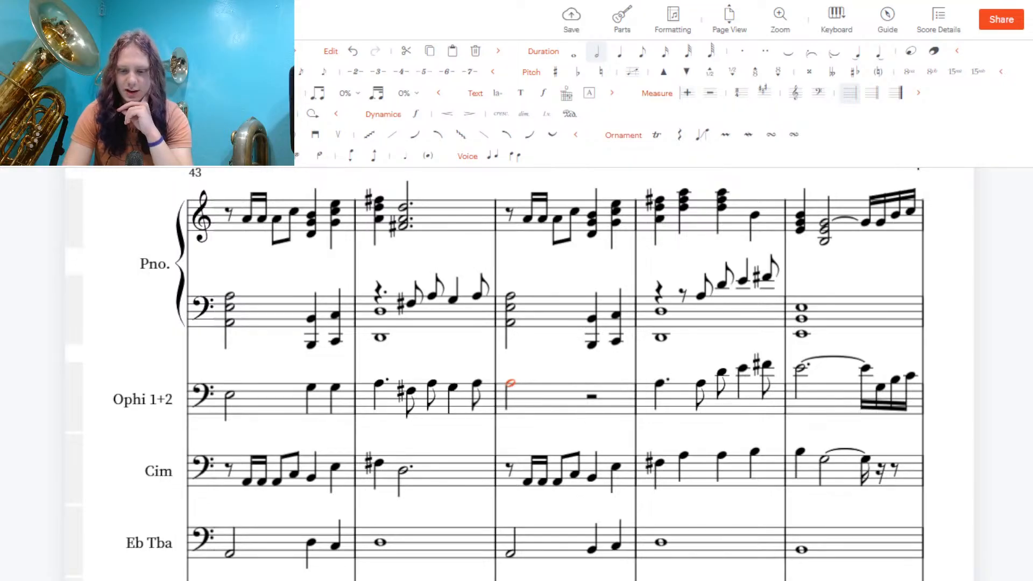
# Examine measure 45, comparing the ophicleide line with the piano, cimbasso and both tuba parts
pyautogui.scroll(-2, 512, 383)
pyautogui.scroll(1, 512, 383)
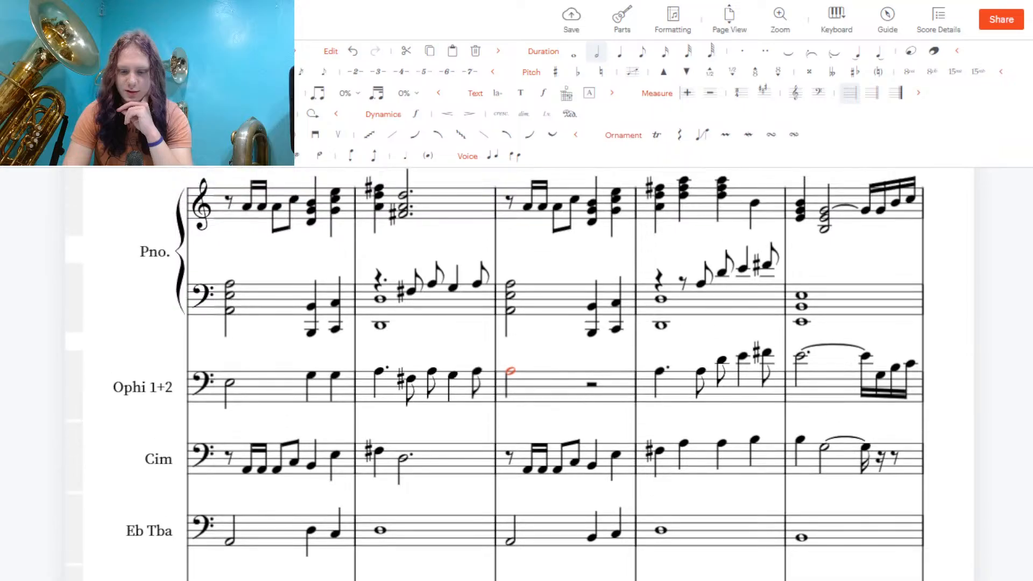
pyautogui.scroll(-1, 511, 376)
pyautogui.scroll(2, 511, 376)
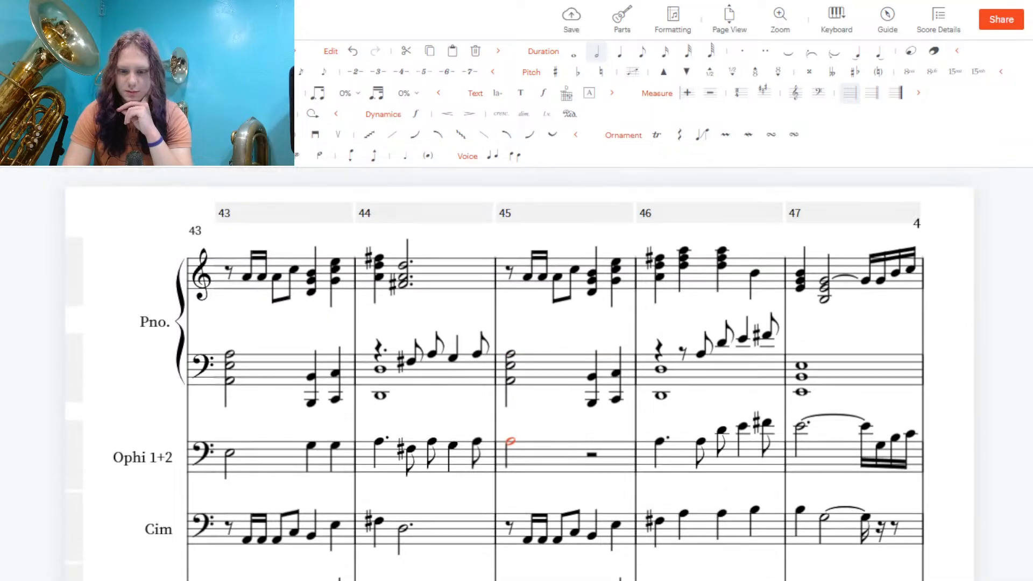
pyautogui.scroll(-3, 511, 376)
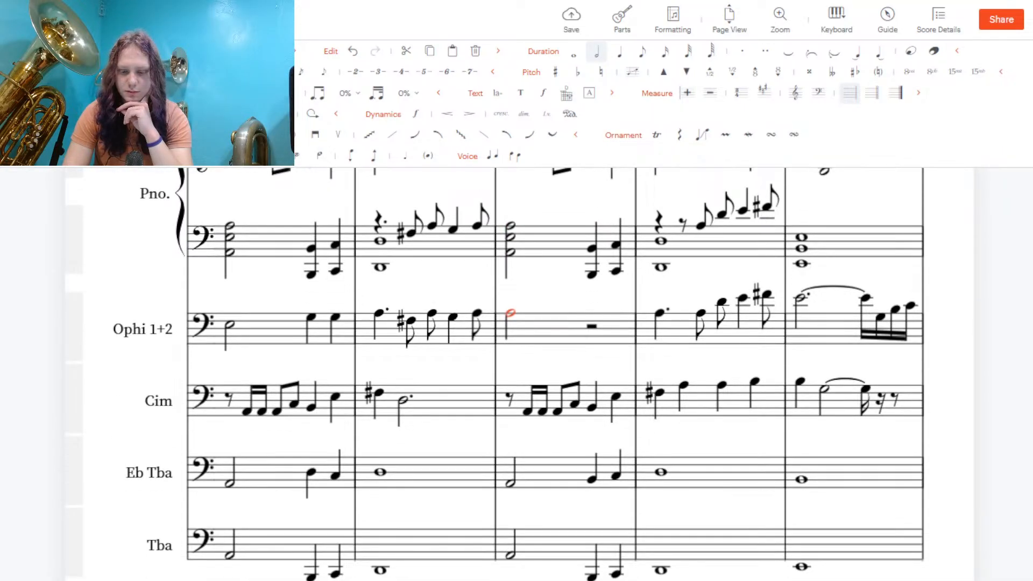
pyautogui.scroll(2, 583, 316)
pyautogui.scroll(-2, 583, 316)
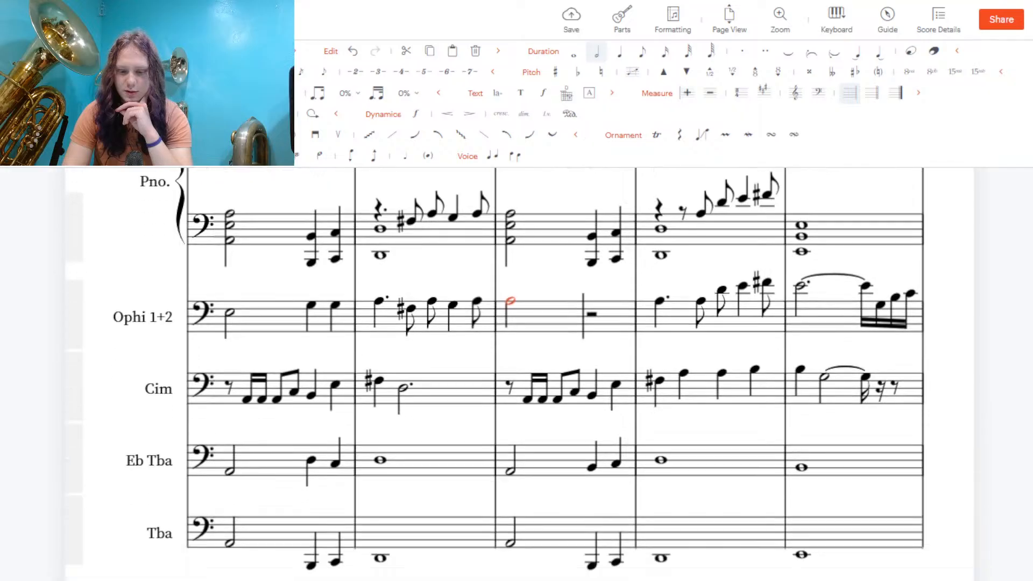
pyautogui.scroll(1, 495, 377)
pyautogui.scroll(-1, 495, 377)
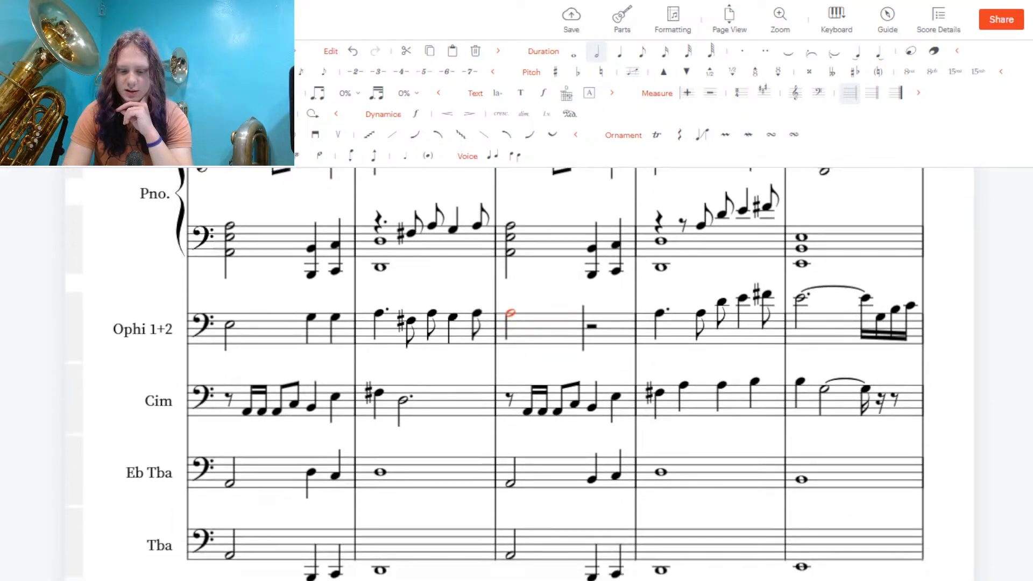
pyautogui.scroll(-1, 654, 560)
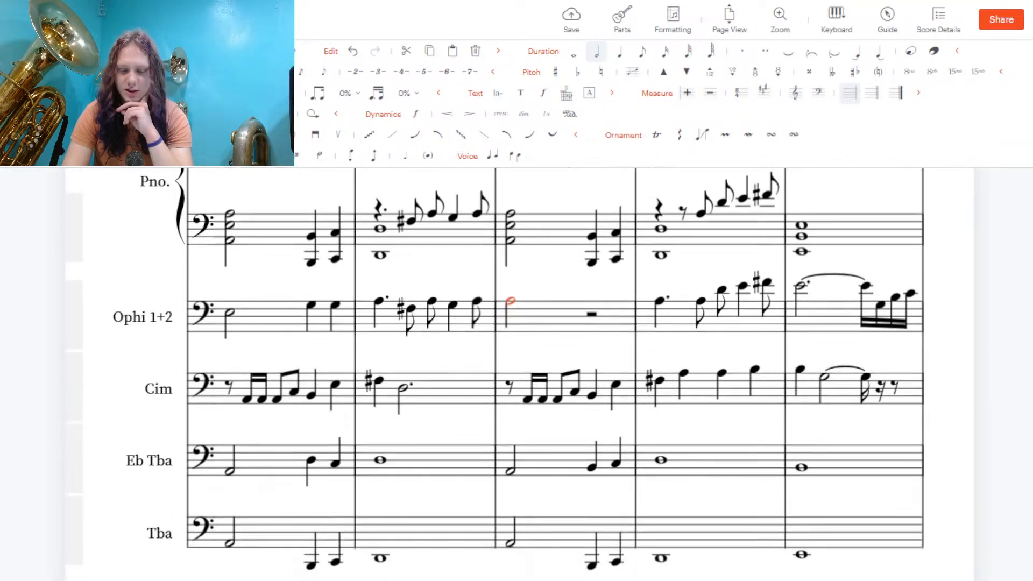
# Copy the cimbasso's measure 45 over the same measure of the tuba part
pyautogui.click(541, 534)
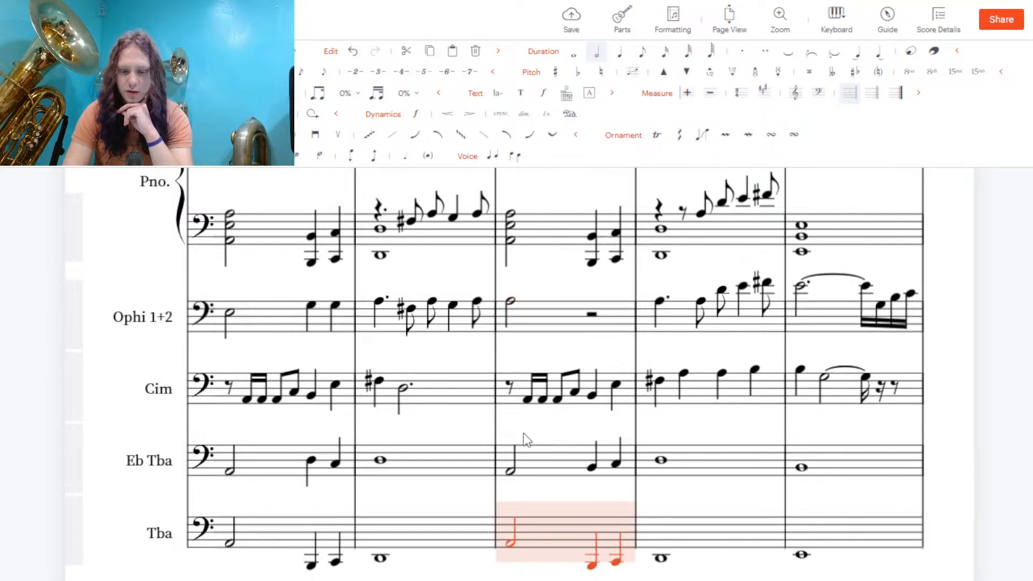
pyautogui.click(522, 393)
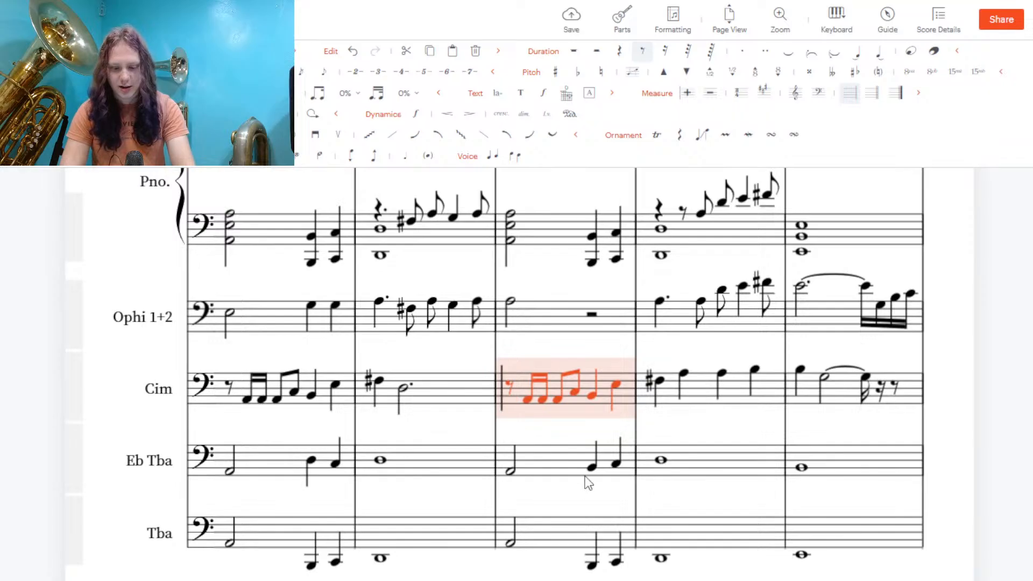
pyautogui.click(544, 537)
pyautogui.scroll(1, 544, 537)
pyautogui.hotkey('ctrl', 'v')
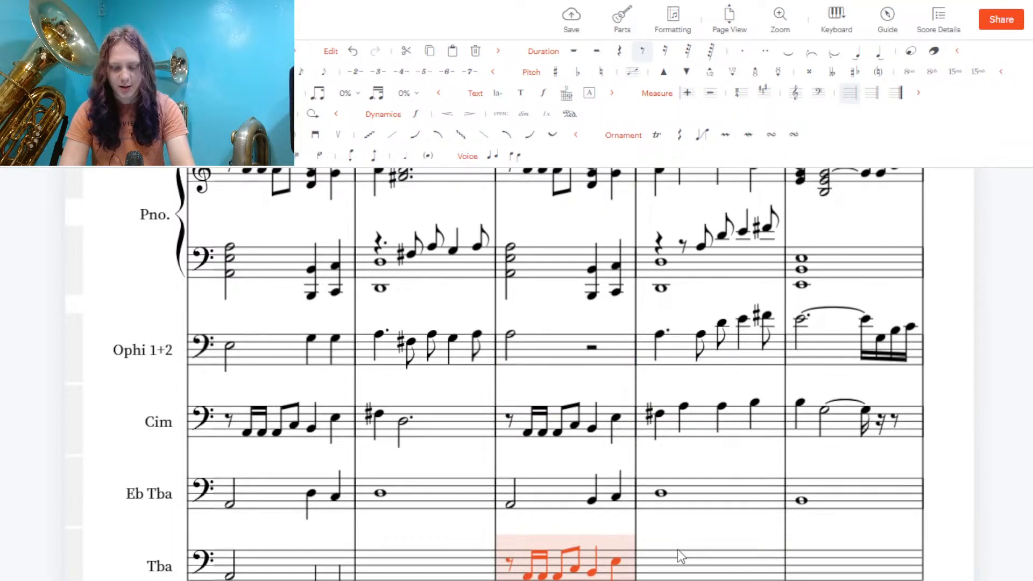
# Lower the last quarter note of tuba measure 45 by an octave to the E below the staff
pyautogui.click(617, 565)
pyautogui.press('Down')
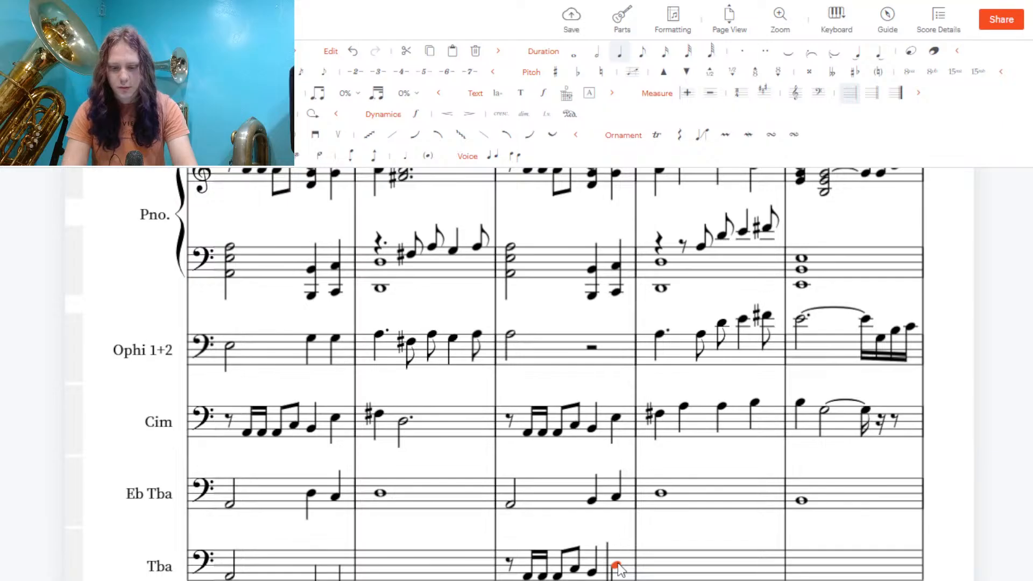
pyautogui.press('Down')
pyautogui.press('Down')
pyautogui.press('Down')
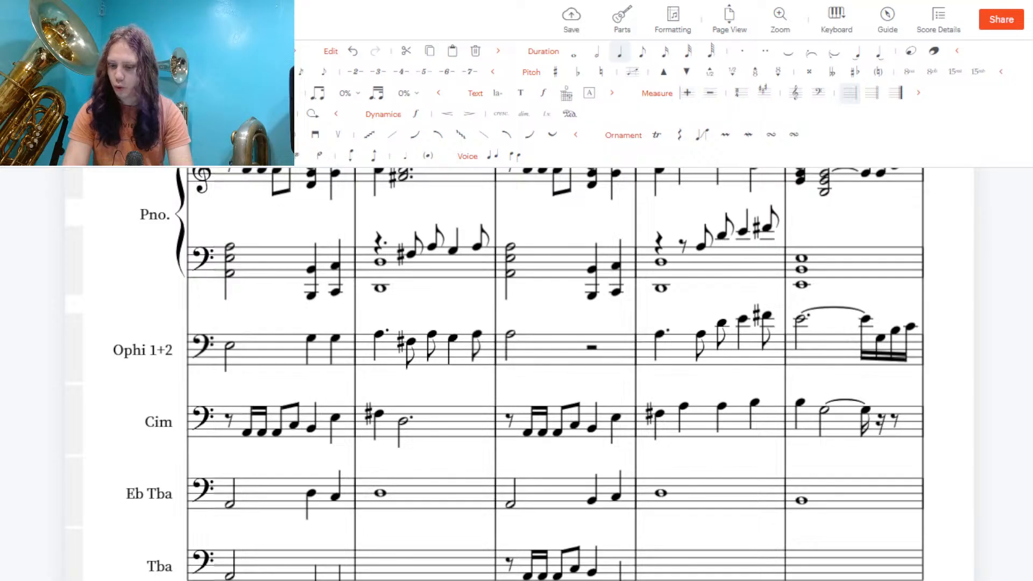
# Copy the Eb tuba's measure 45 into the ophicleide part and raise its opening half-note A by an octave
pyautogui.scroll(3, 517, 376)
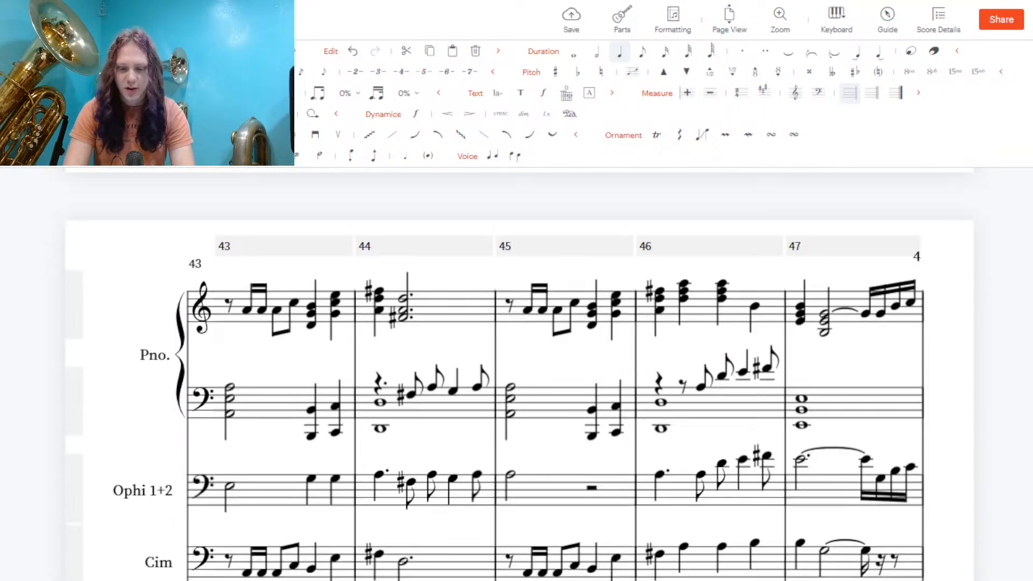
pyautogui.scroll(-2, 517, 377)
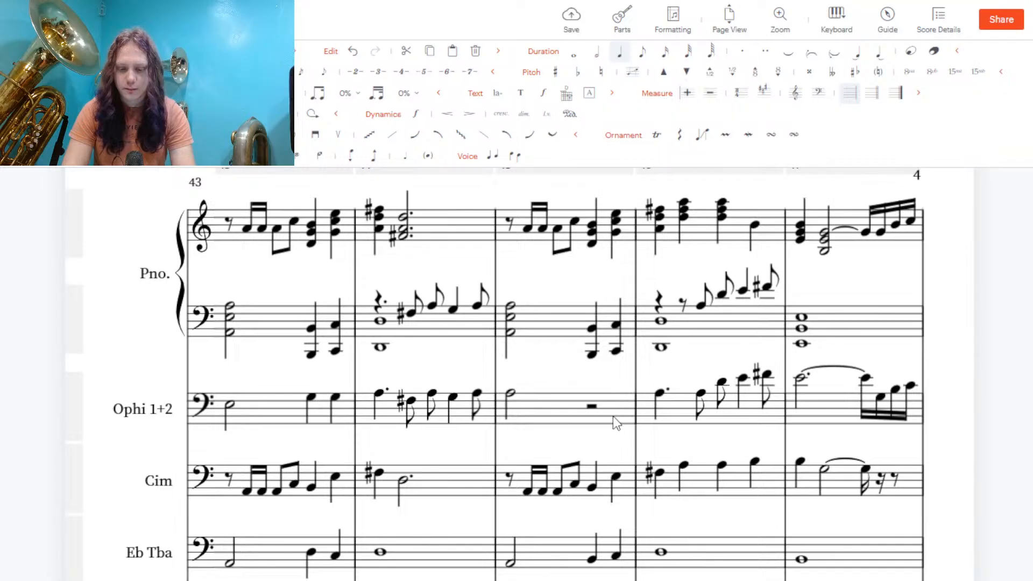
pyautogui.click(591, 407)
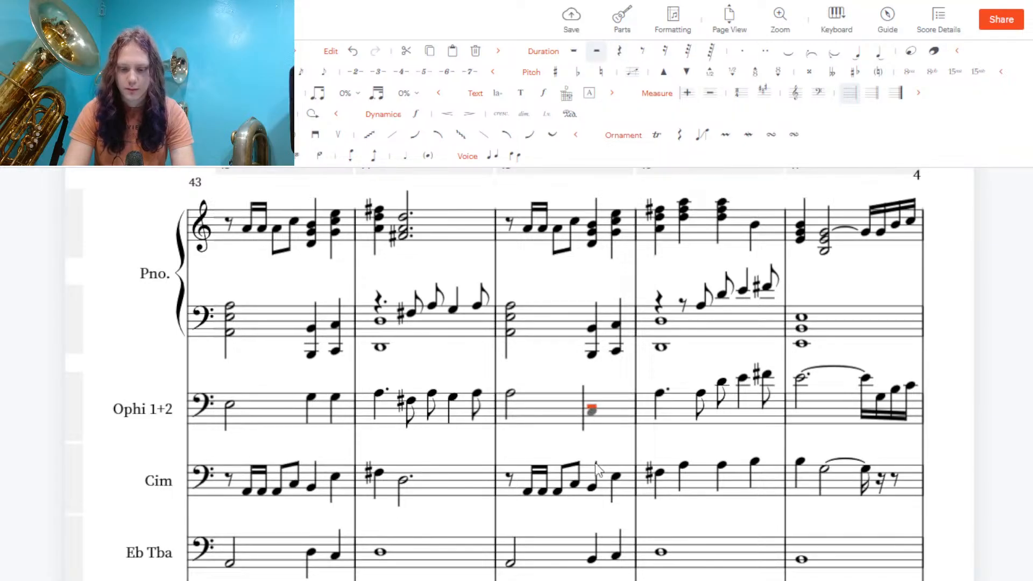
pyautogui.click(559, 563)
pyautogui.hotkey('ctrl', 'c')
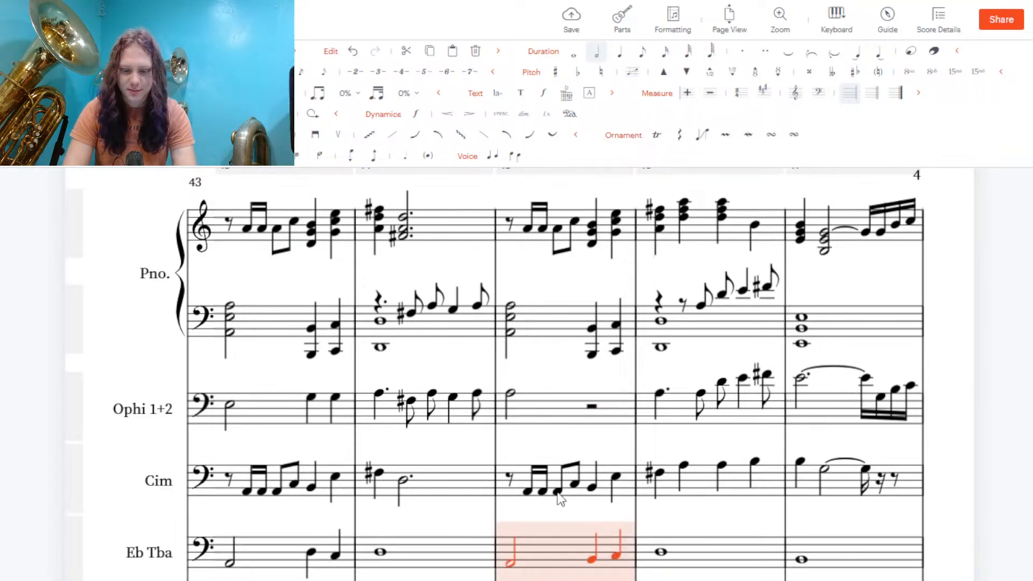
pyautogui.click(546, 414)
pyautogui.hotkey('ctrl', 'v')
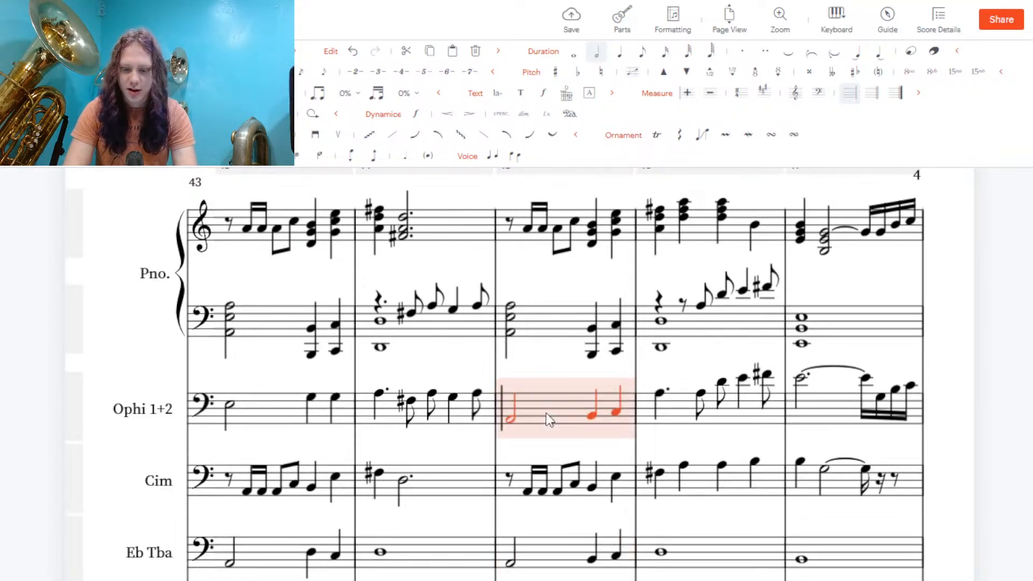
pyautogui.click(509, 421)
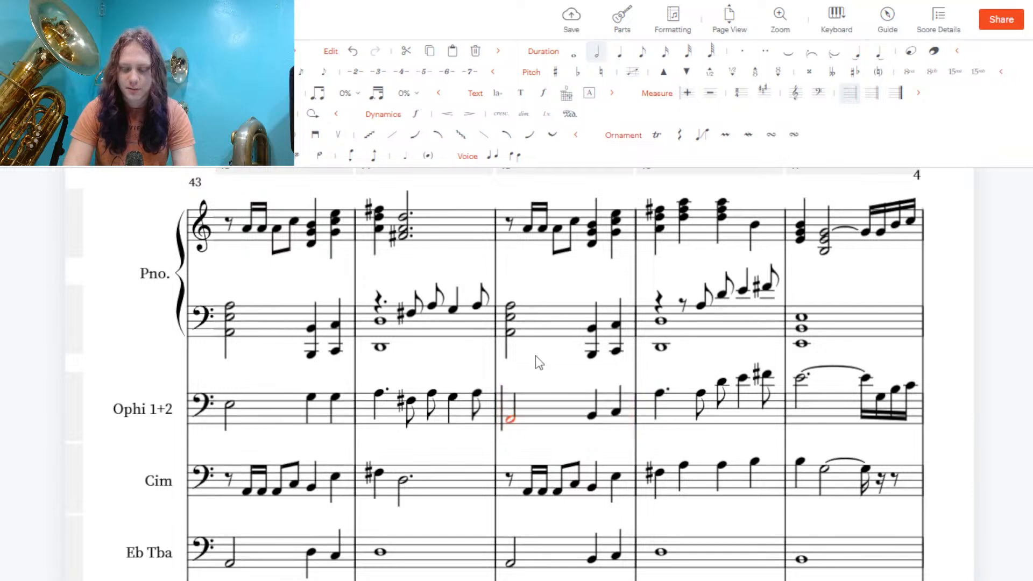
pyautogui.click(755, 72)
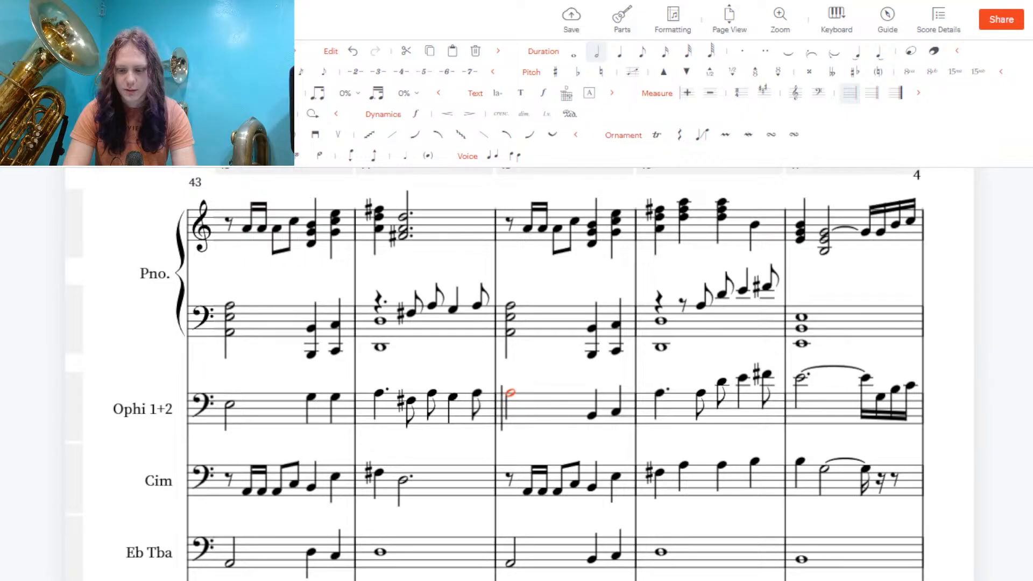
# Check the revised ophicleide measure 45 against the piano, cimbasso and tuba staves
pyautogui.scroll(-2, 516, 374)
pyautogui.scroll(1, 517, 374)
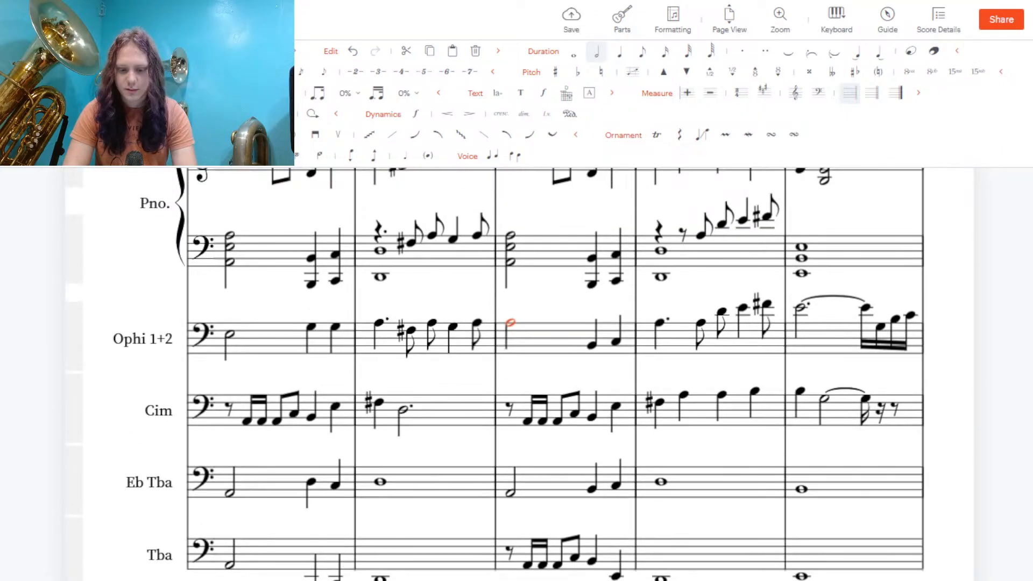
pyautogui.scroll(-1, 517, 374)
pyautogui.scroll(1, 517, 374)
pyautogui.scroll(1, 516, 373)
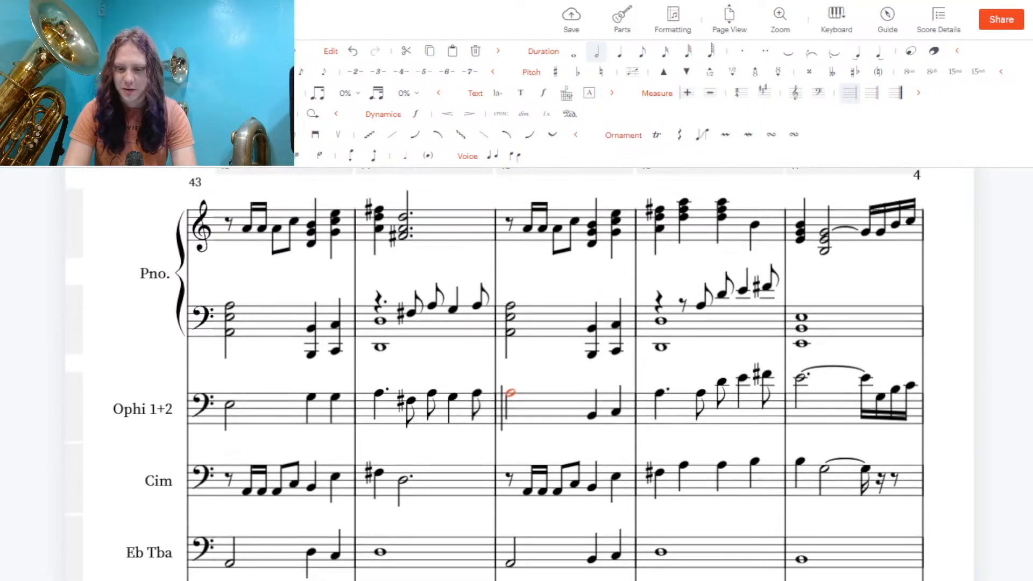
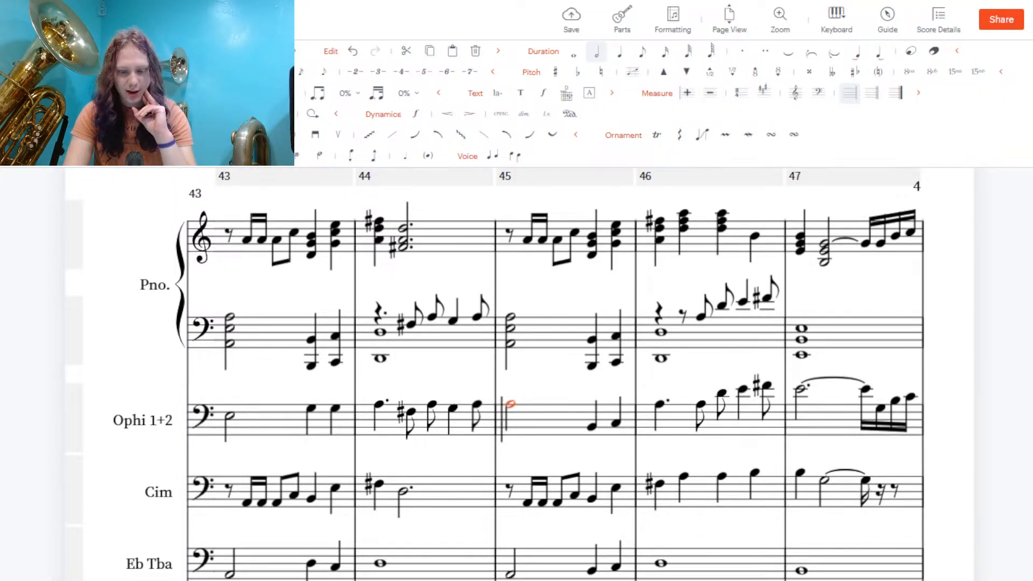
pyautogui.scroll(-1, 495, 377)
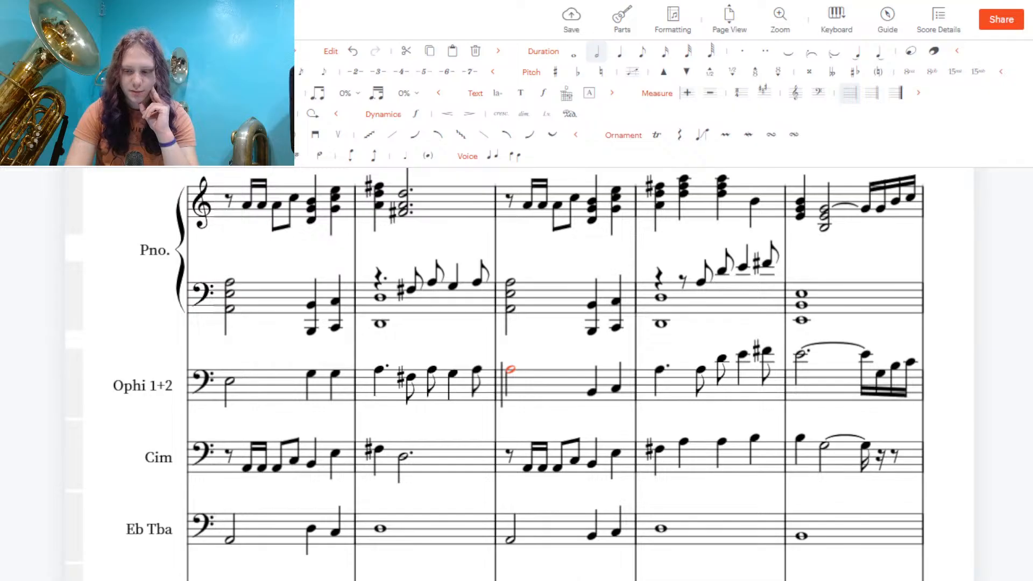
pyautogui.scroll(-3, 554, 377)
pyautogui.scroll(3, 554, 377)
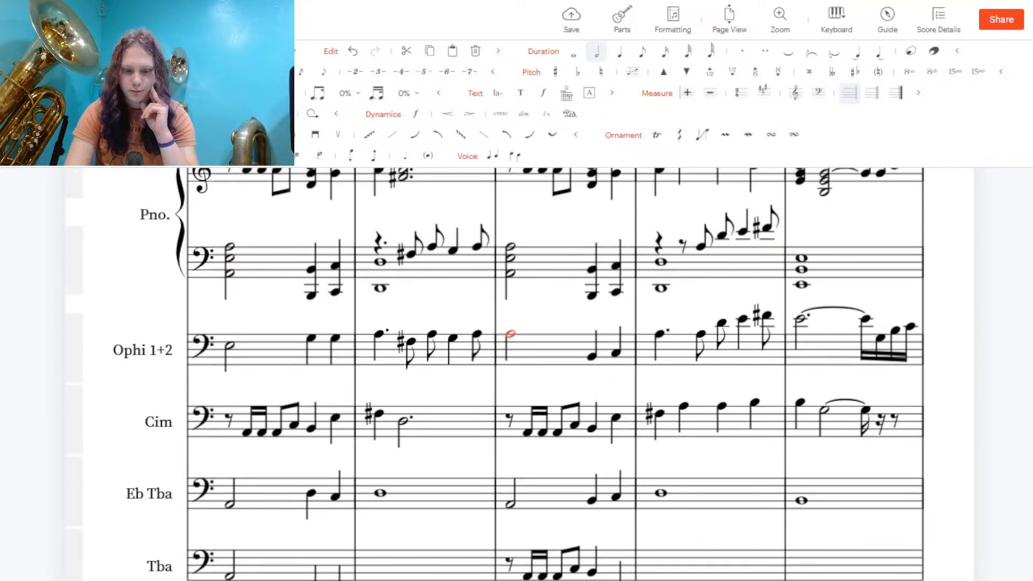
pyautogui.scroll(-1, 495, 374)
pyautogui.scroll(-2, 495, 373)
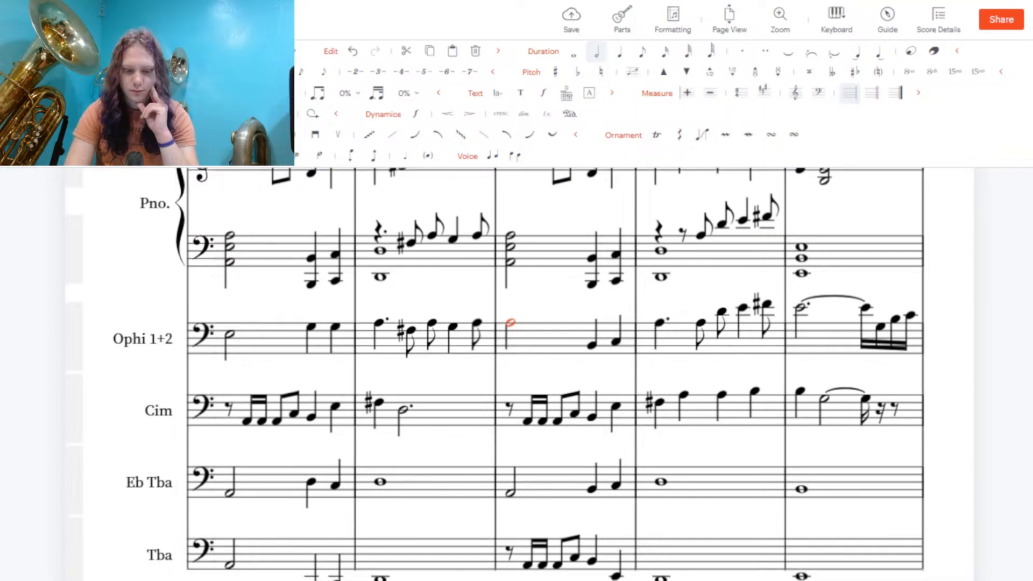
pyautogui.scroll(3, 495, 374)
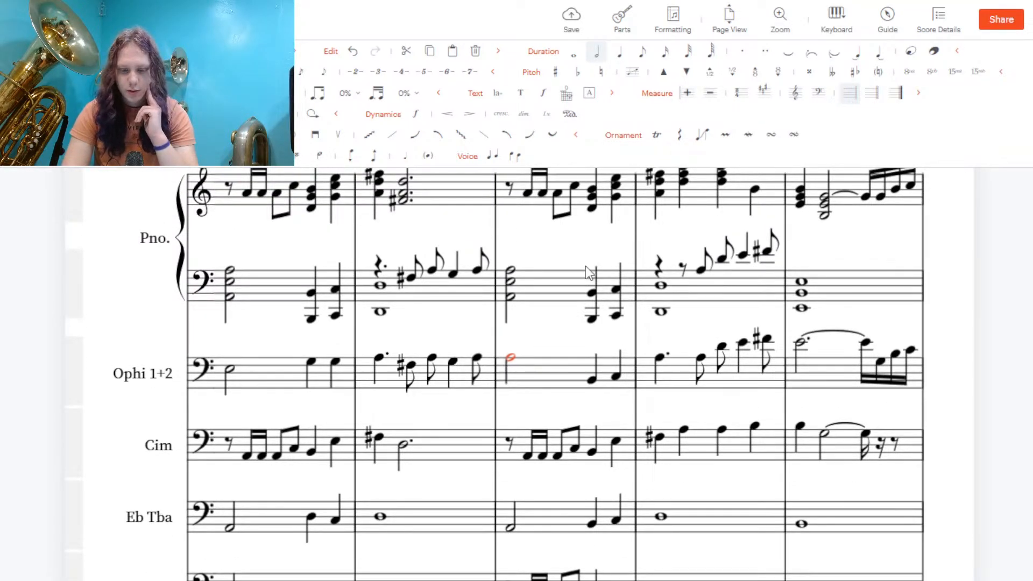
# Audition the opening half note of ophicleide measure 45 and the third-beat quarter notes of the Eb tuba and ophicleide
pyautogui.click(511, 356)
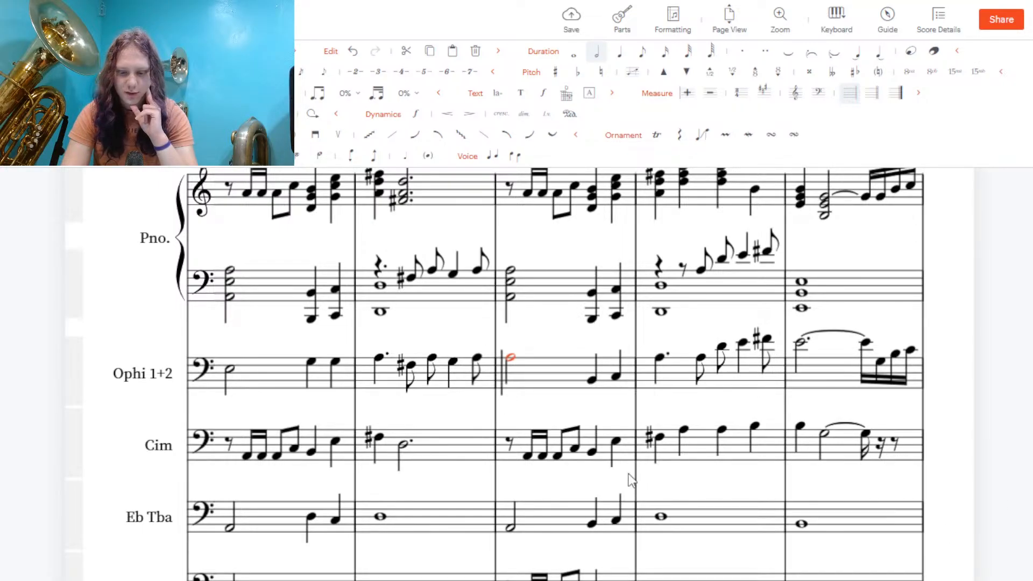
pyautogui.click(590, 527)
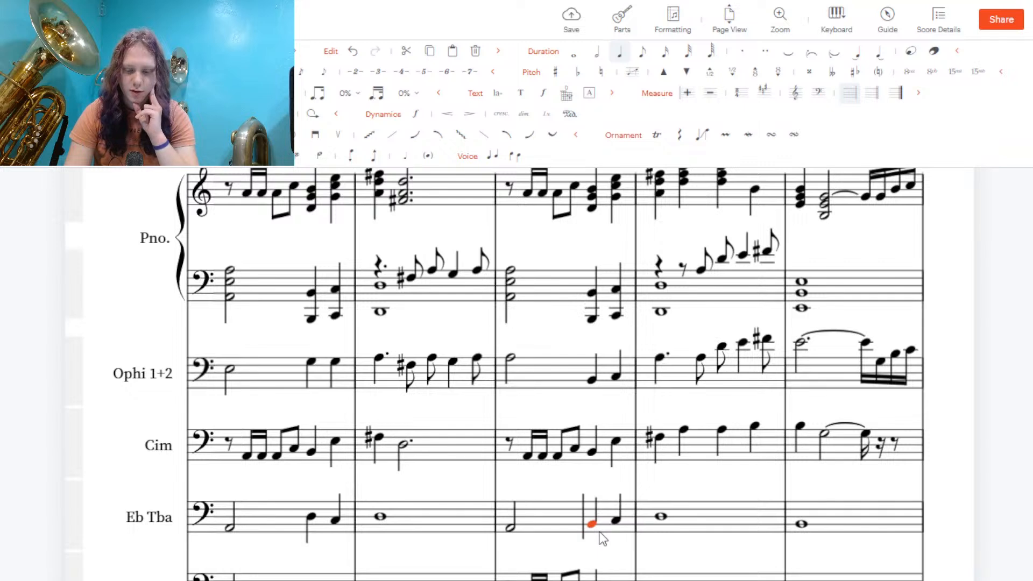
pyautogui.click(593, 380)
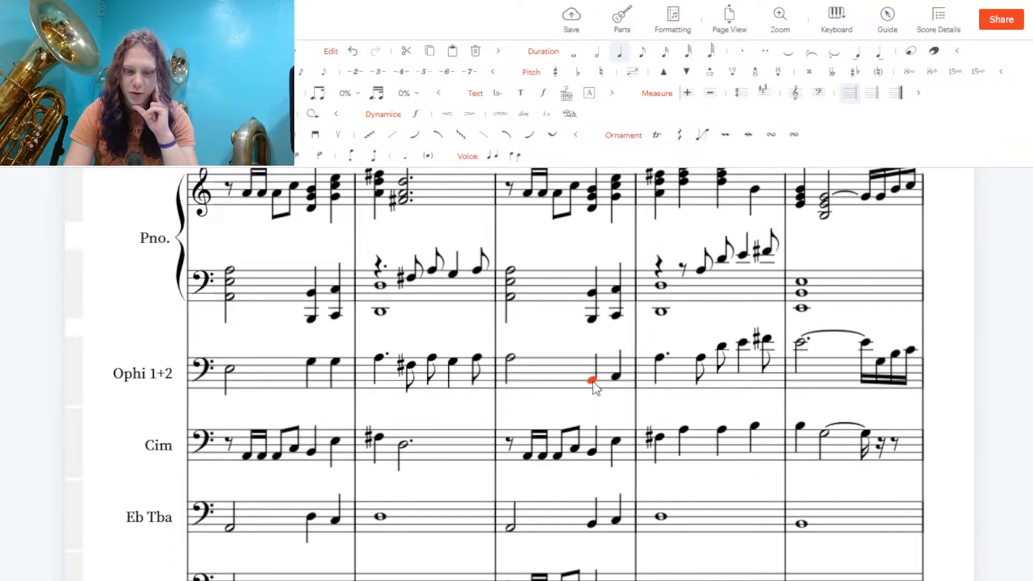
# Add a B below the first quarter-note G and an E below the second in ophicleide measure 43
pyautogui.click(313, 363)
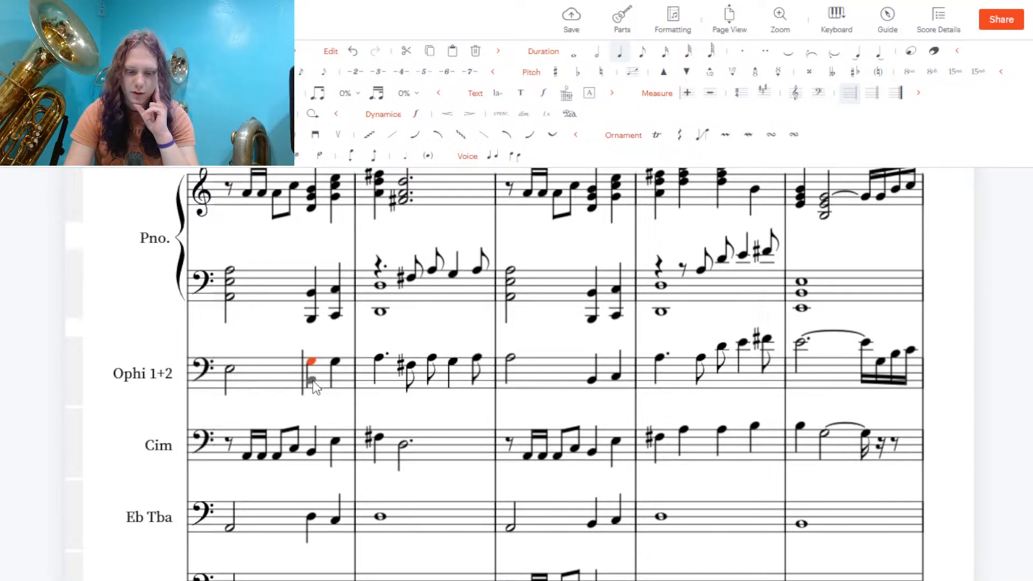
pyautogui.click(312, 380)
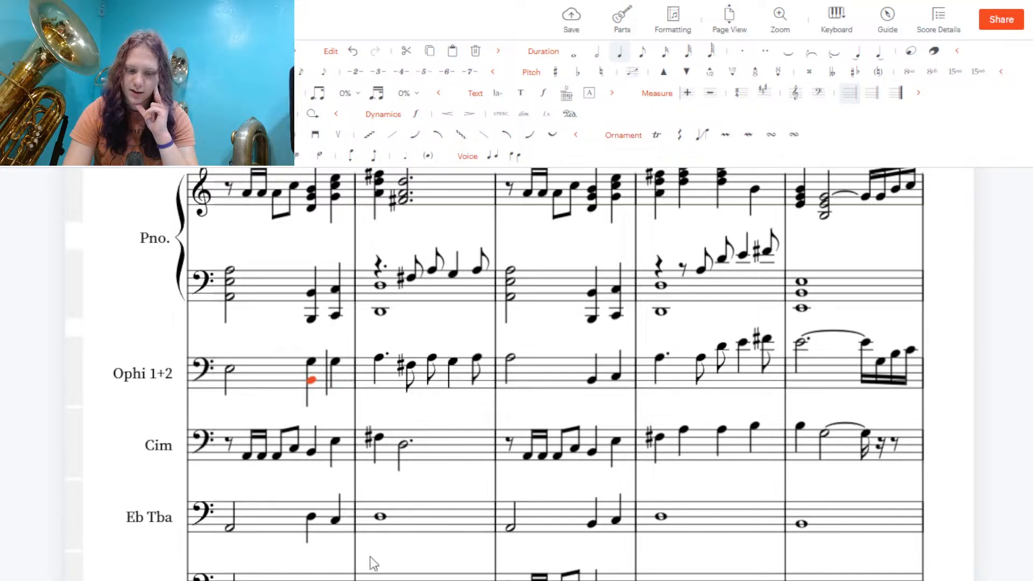
pyautogui.click(335, 368)
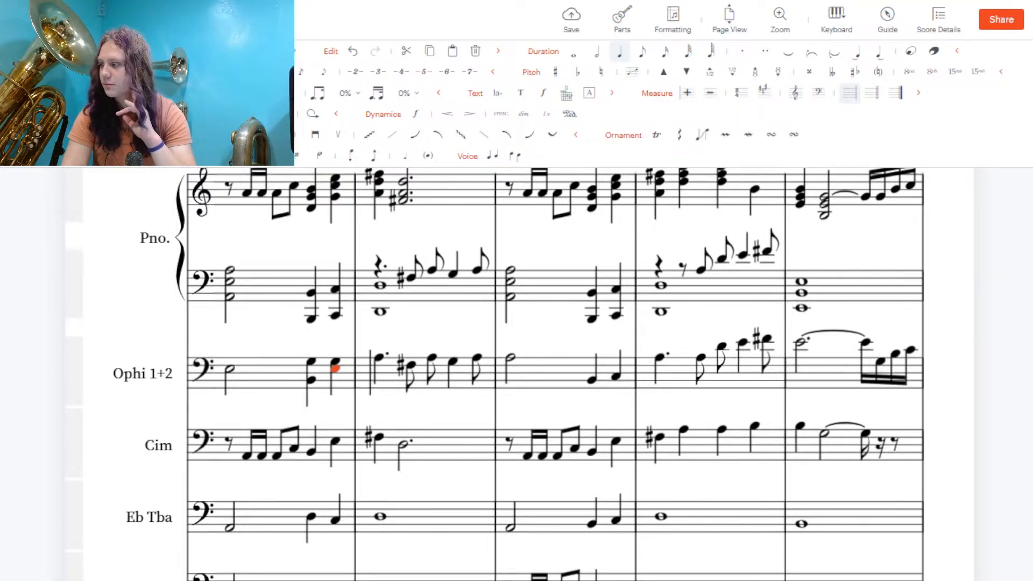
# Review measures 43 to 47 across the piano and low-brass staves and select the dotted half note opening ophicleide measure 47
pyautogui.scroll(-1, 495, 373)
pyautogui.scroll(-3, 495, 374)
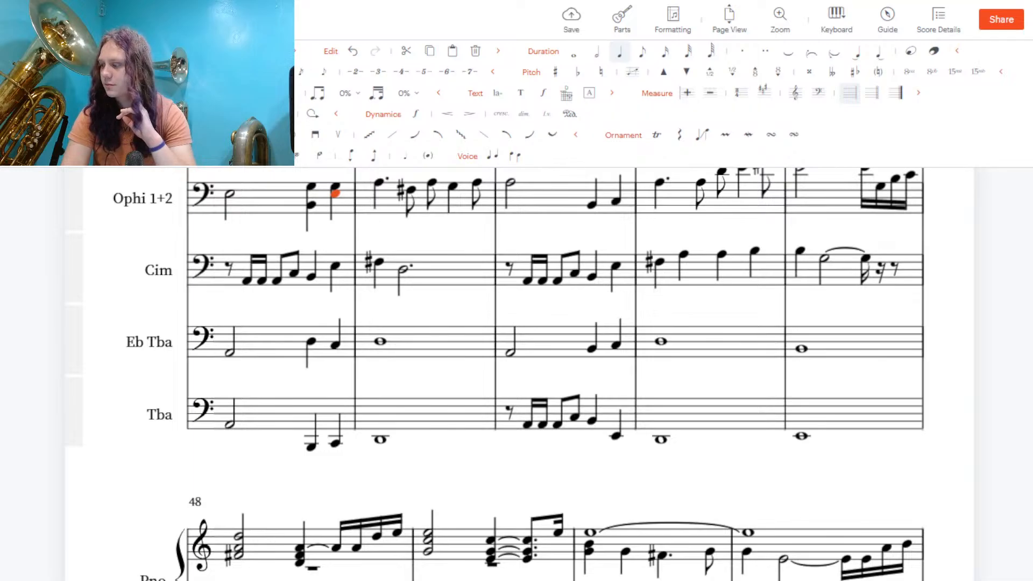
pyautogui.scroll(4, 495, 374)
pyautogui.scroll(-2, 495, 374)
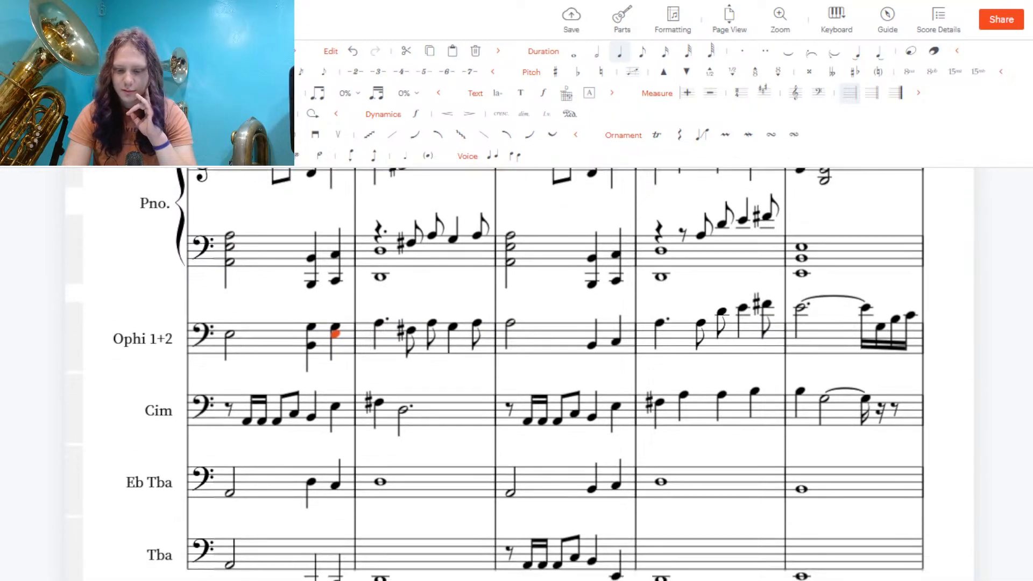
pyautogui.scroll(2, 495, 374)
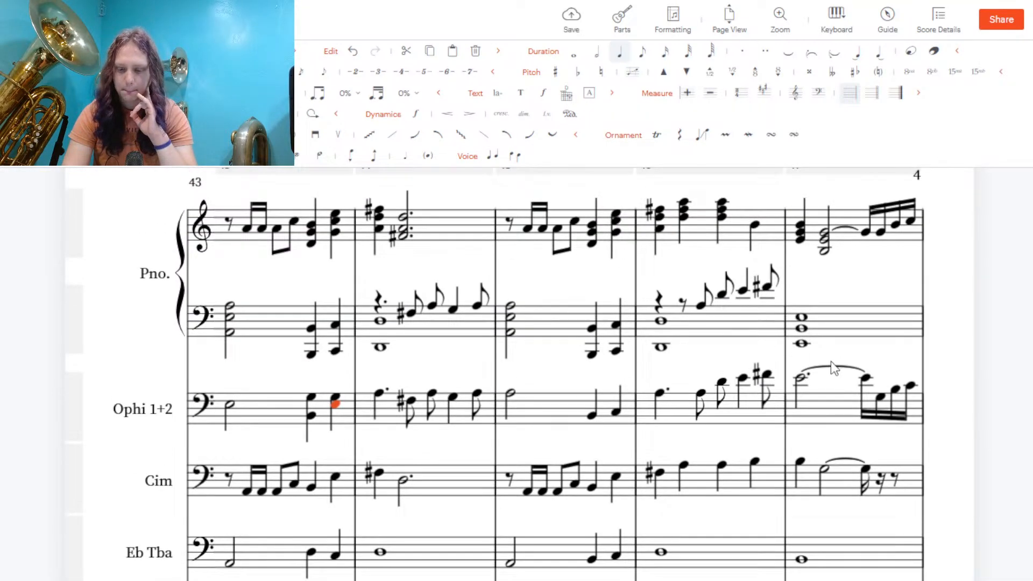
pyautogui.click(800, 378)
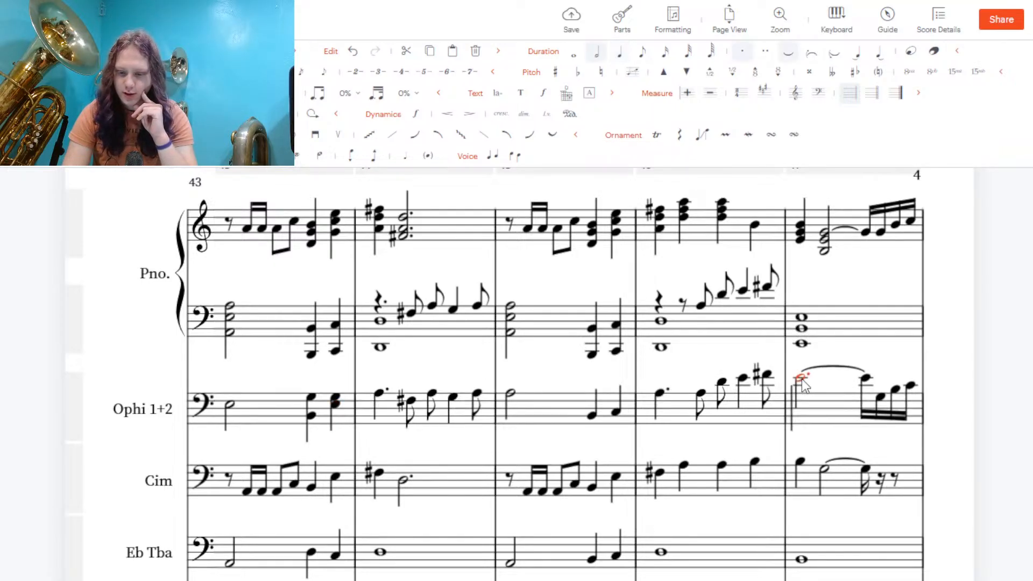
# Compare the ophicleide line in measures 43 to 47 with the piano, cimbasso and tuba staves, auditioning the dotted quarter note opening measure 46
pyautogui.click(661, 394)
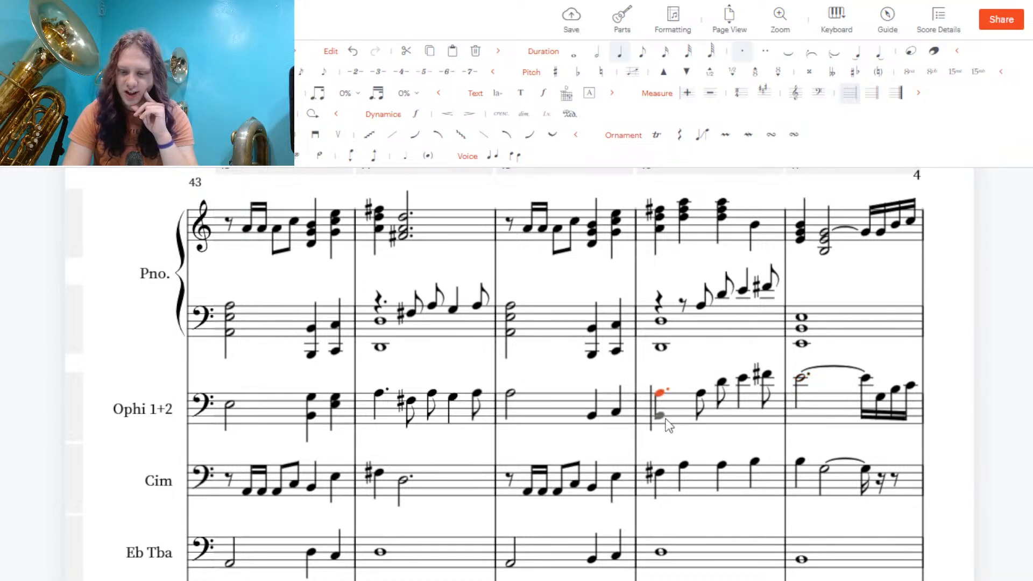
pyautogui.click(957, 444)
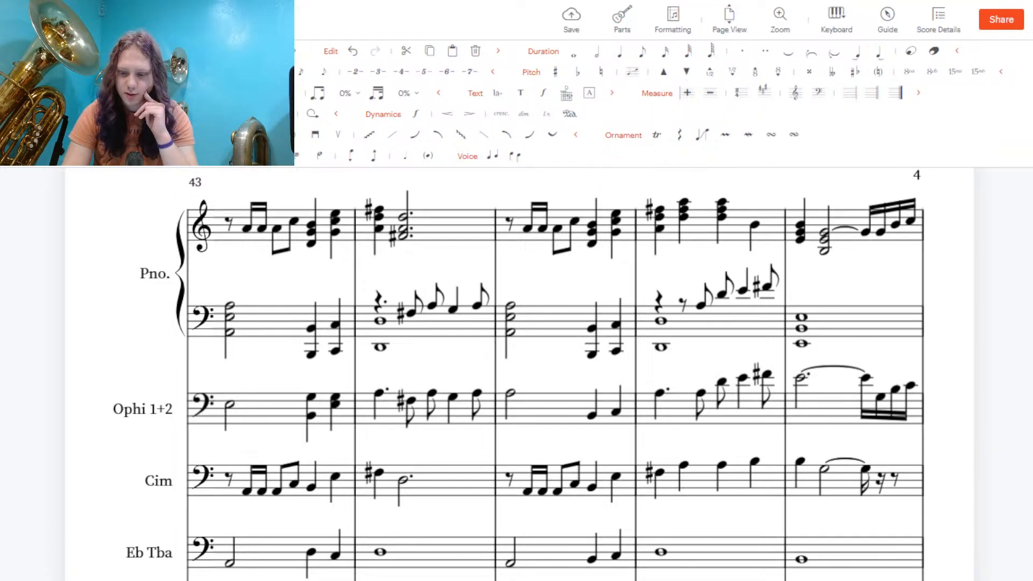
pyautogui.scroll(-3, 538, 371)
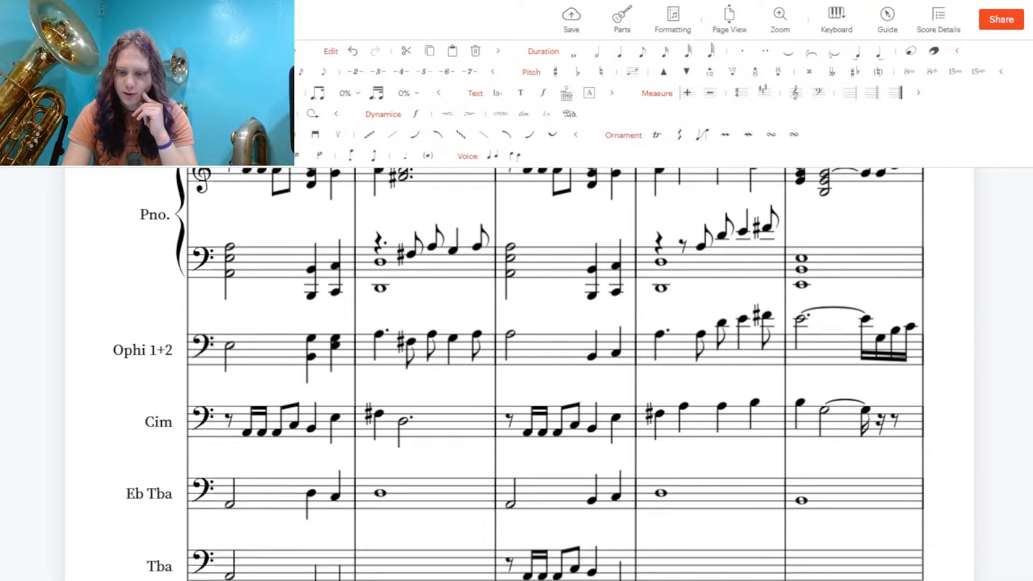
pyautogui.scroll(2, 538, 371)
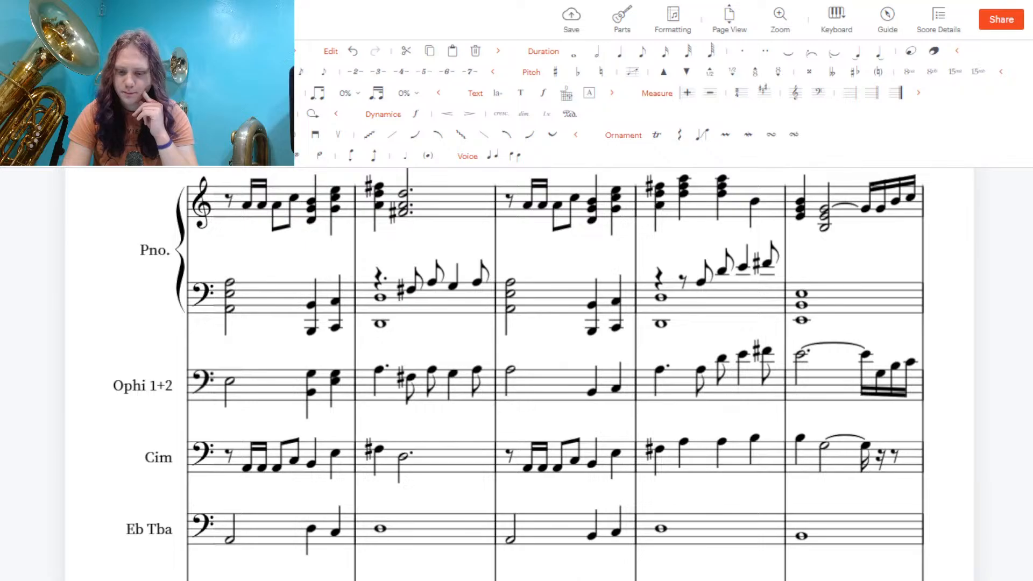
pyautogui.scroll(-2, 538, 372)
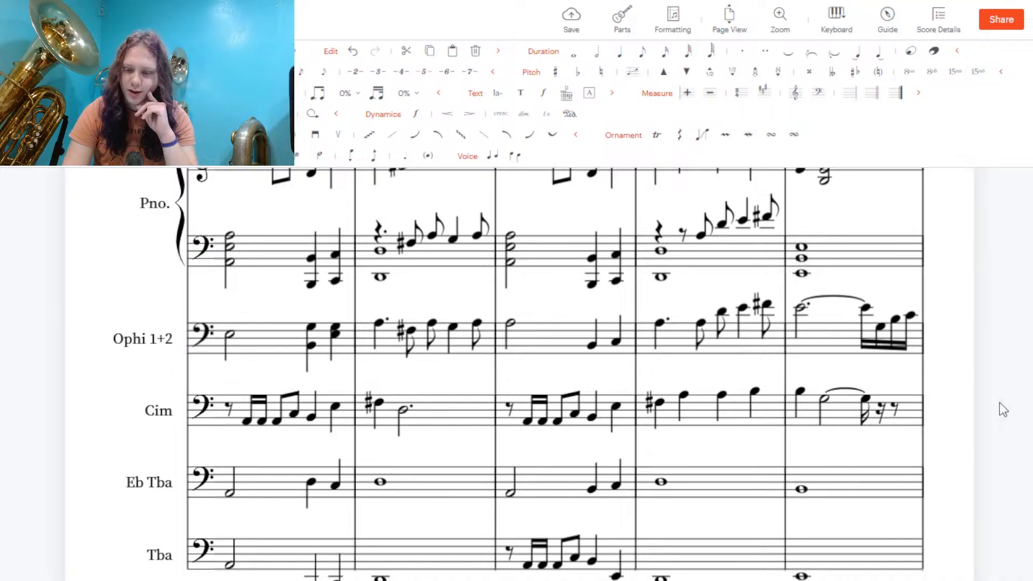
pyautogui.scroll(1, 554, 371)
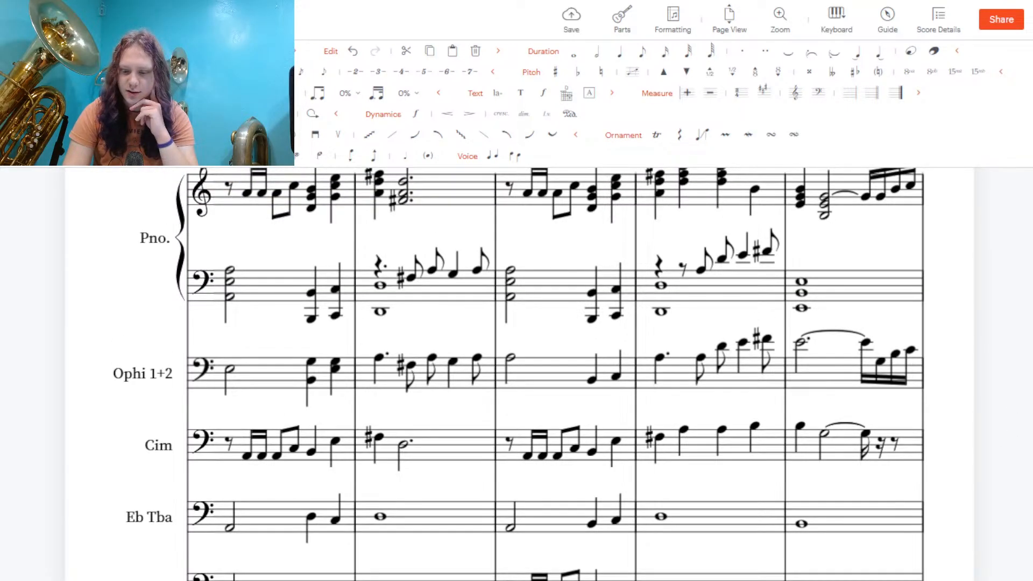
pyautogui.scroll(-2, 554, 371)
pyautogui.scroll(3, 554, 371)
pyautogui.scroll(-3, 554, 371)
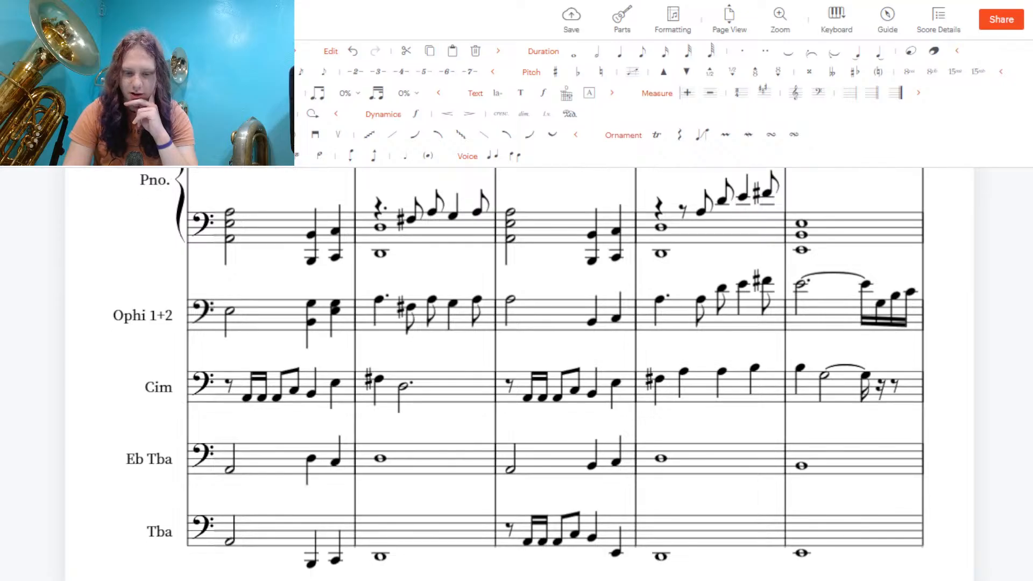
pyautogui.scroll(-1, 554, 371)
# Review the low-brass staves against the piano harmony in the system starting at measure 48
pyautogui.scroll(-18, 555, 371)
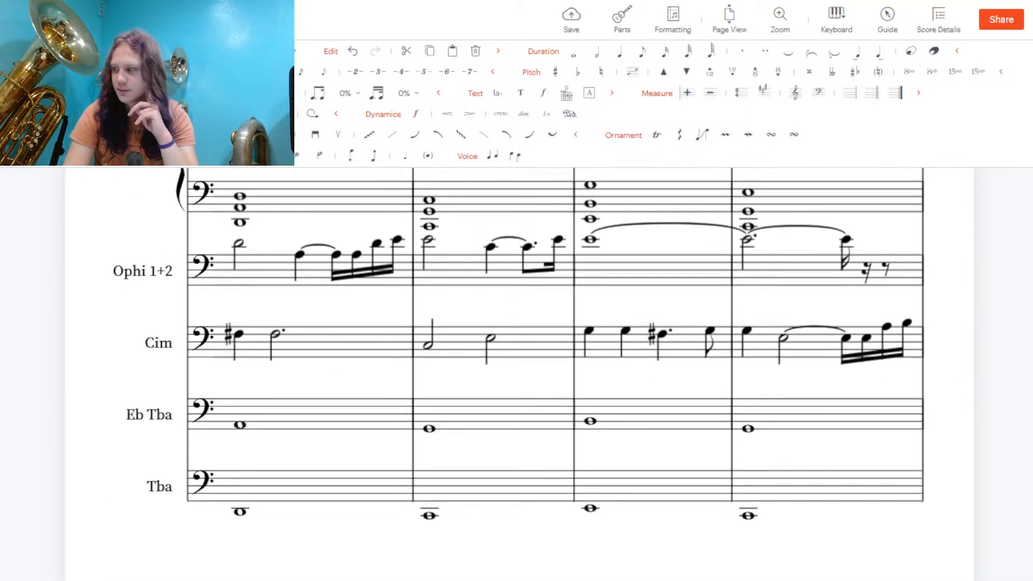
pyautogui.scroll(3, 554, 371)
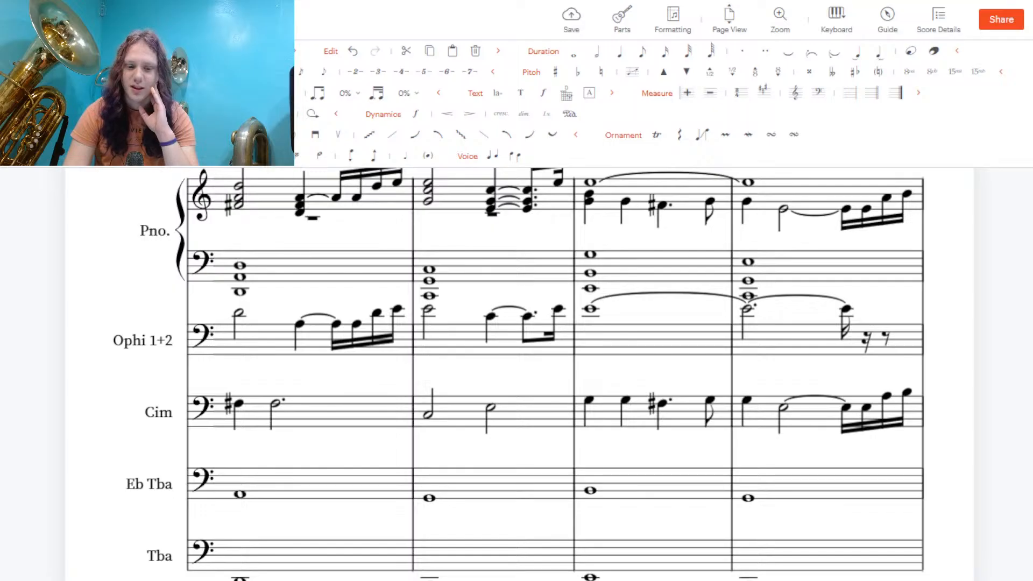
pyautogui.scroll(1, 519, 374)
pyautogui.scroll(-1, 519, 374)
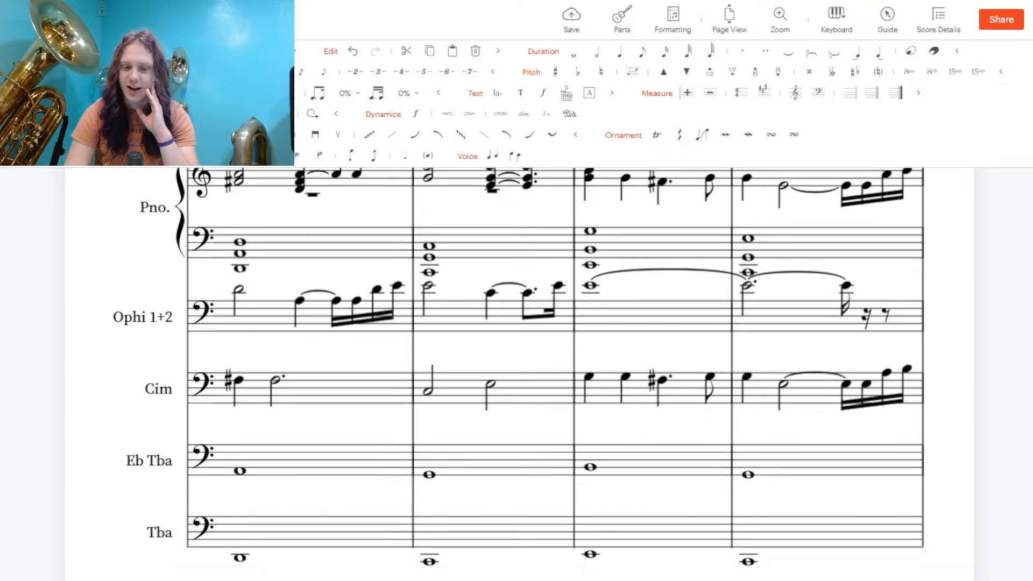
pyautogui.scroll(1, 519, 374)
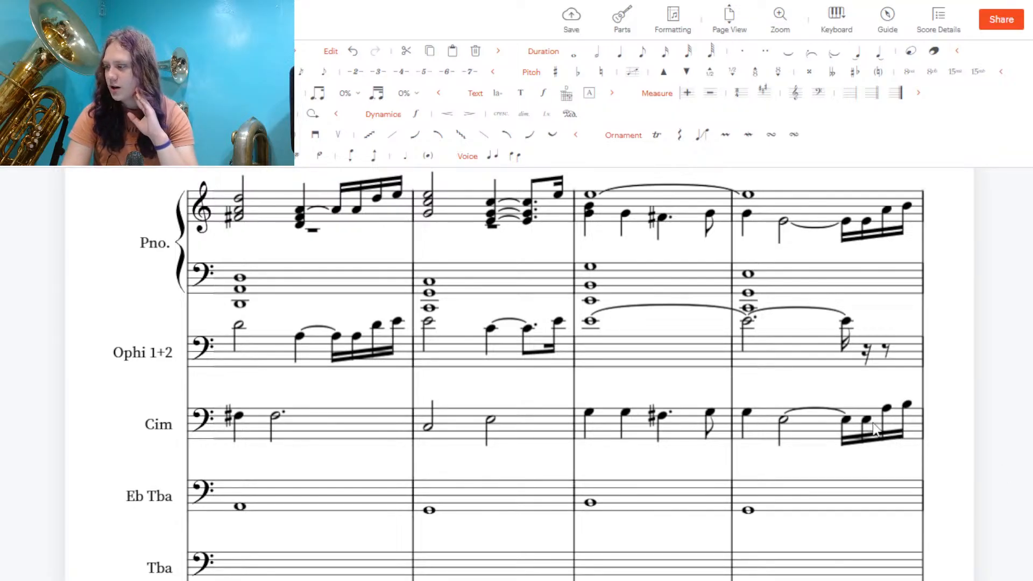
# Switch to YouTube, start playing the 5 Hours of Silence Being Randomly Broken by a Metal Pipe video, and return to the Noteflight score
pyautogui.moveTo(770, 8)
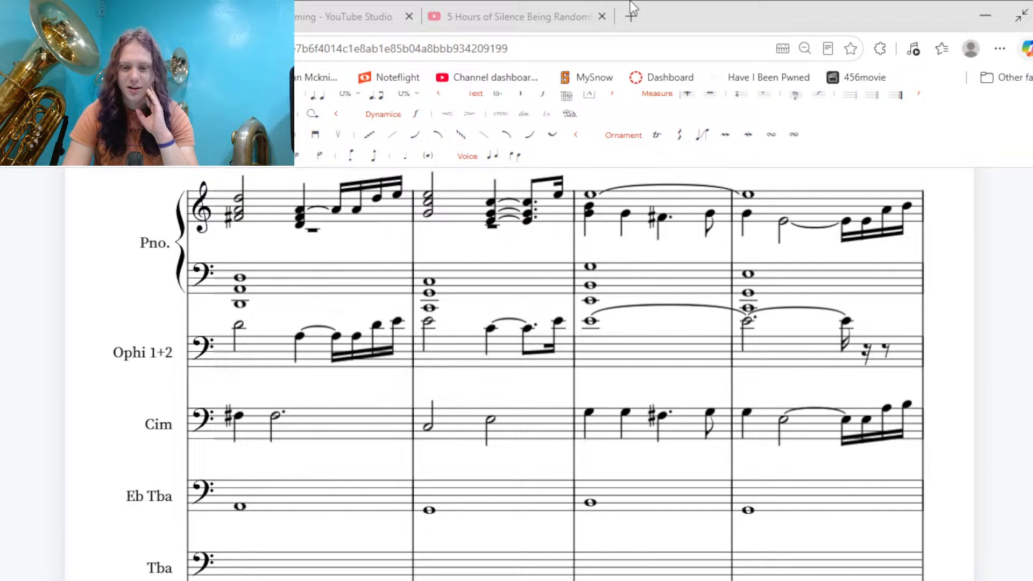
pyautogui.click(500, 9)
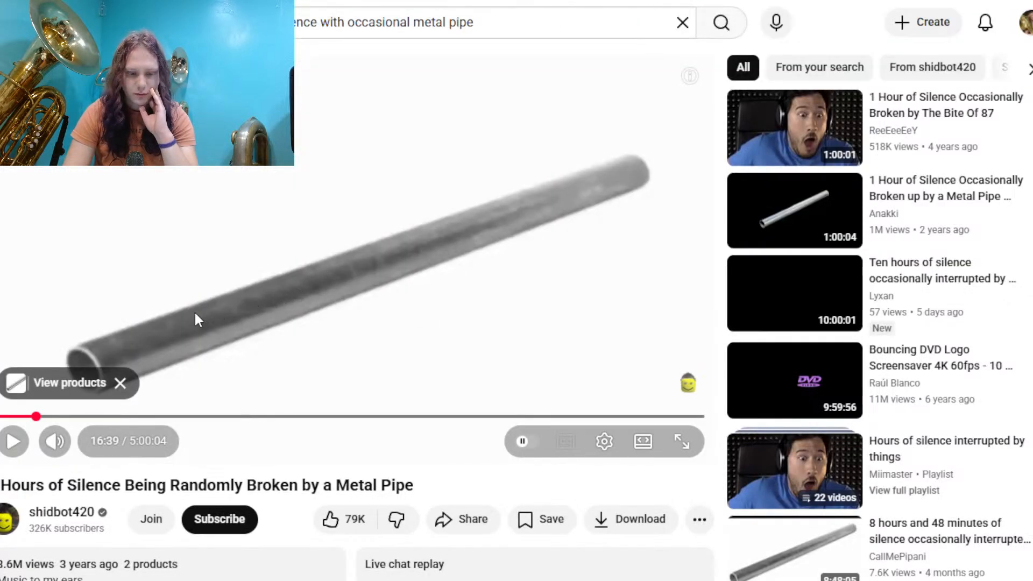
pyautogui.click(14, 443)
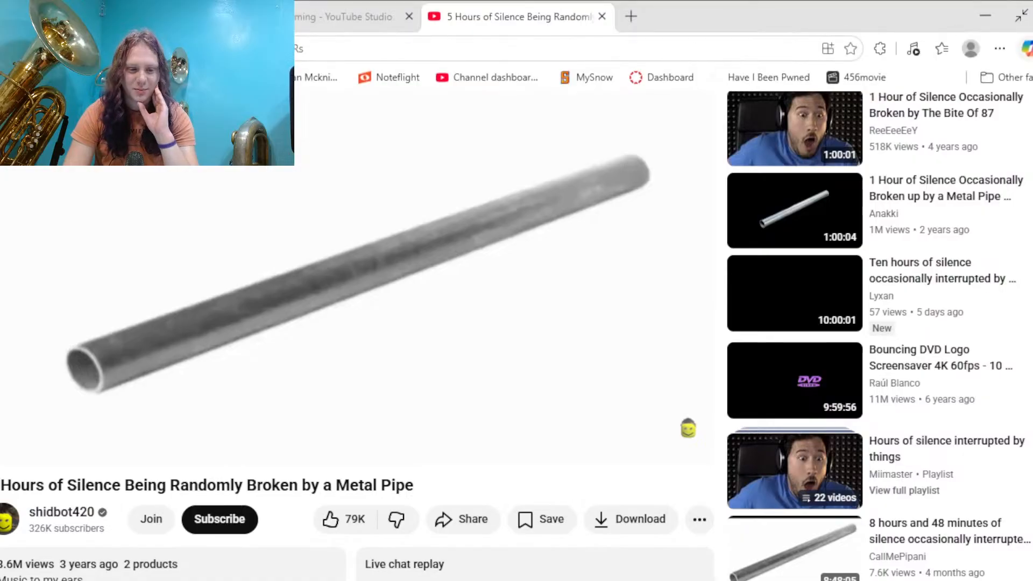
pyautogui.click(148, 16)
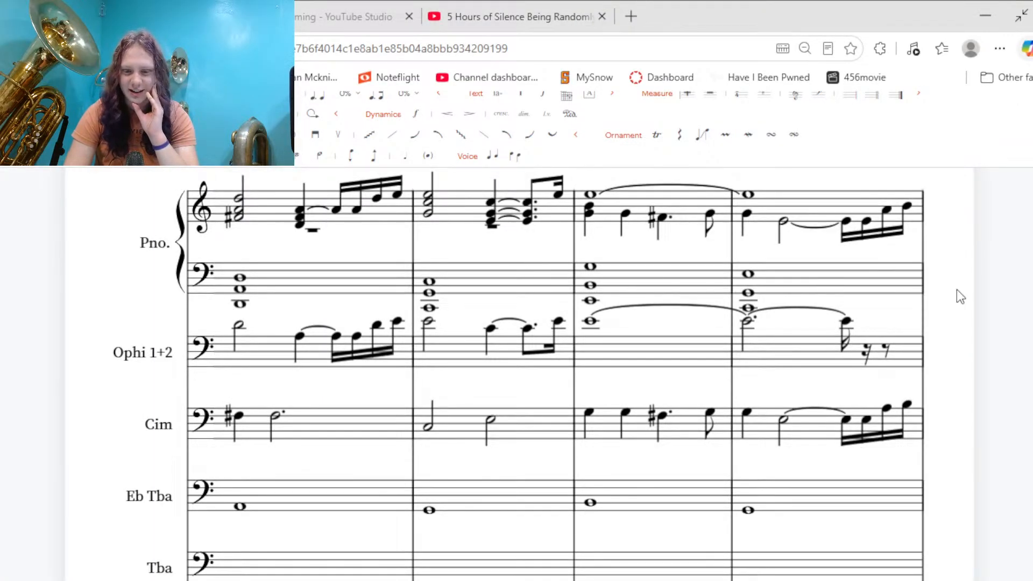
pyautogui.click(571, 8)
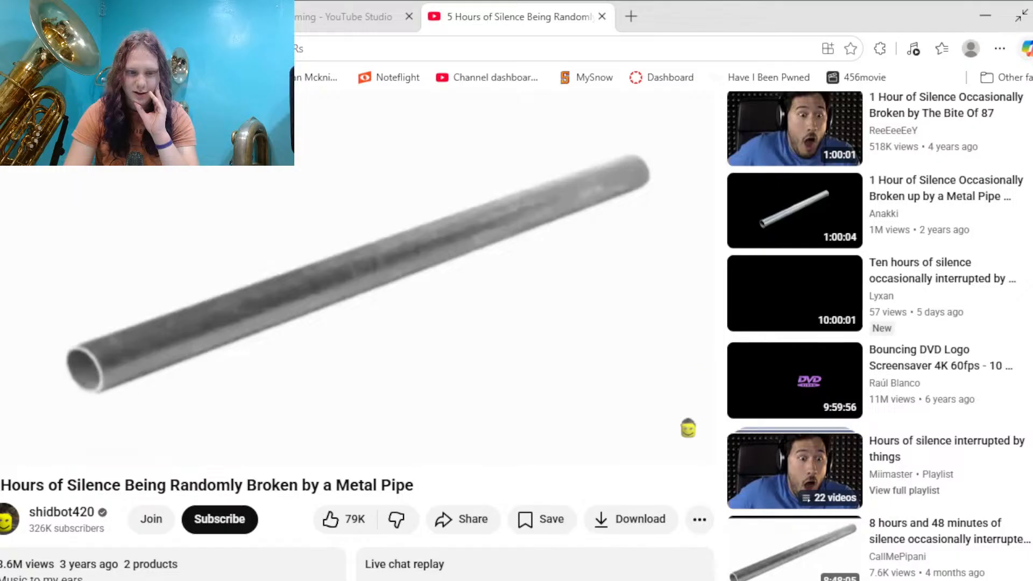
pyautogui.click(134, 15)
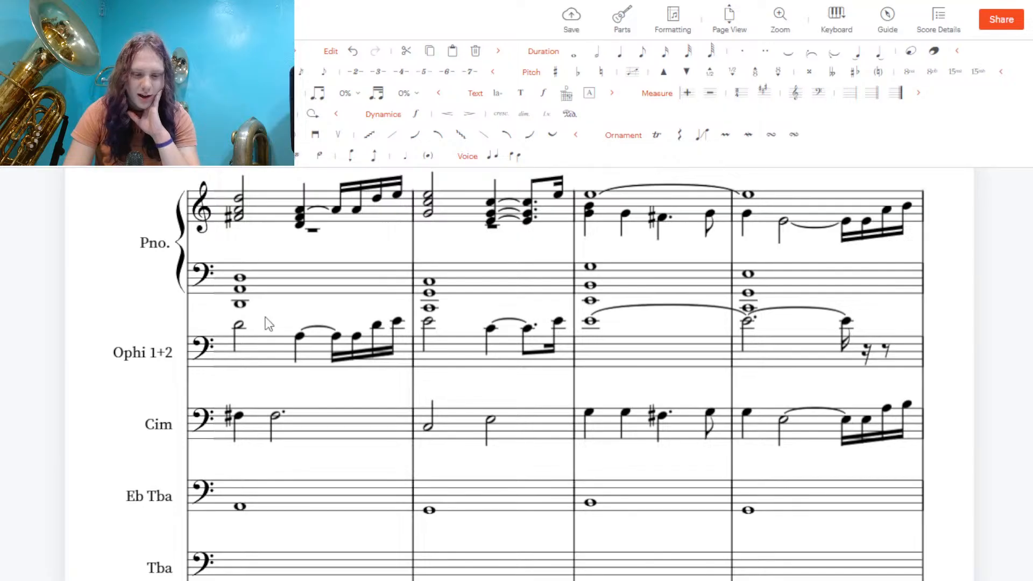
# In ophicleide measure 48, add an A below the opening half note and an F-sharp below the third-beat quarter note
pyautogui.click(239, 335)
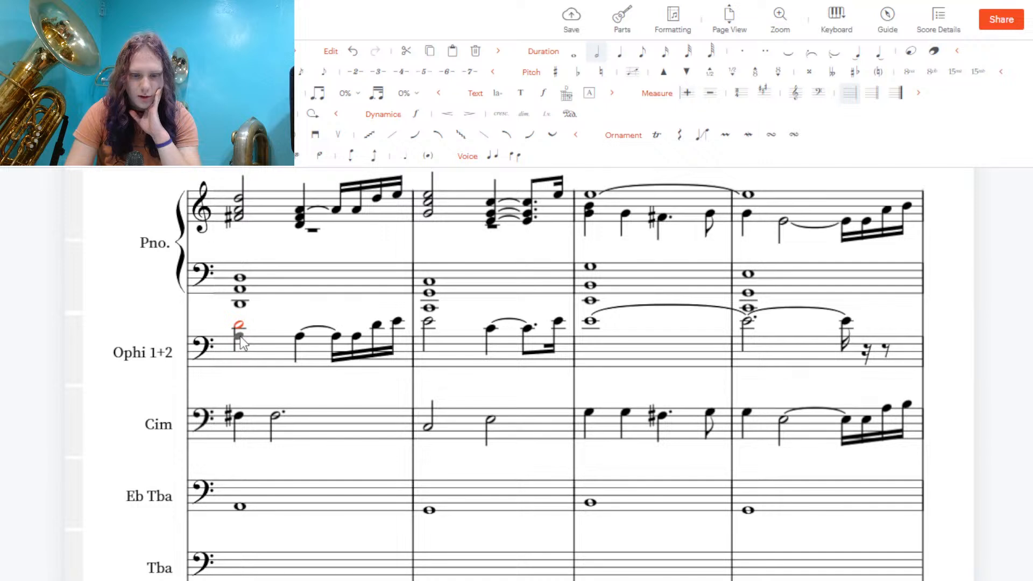
pyautogui.click(240, 336)
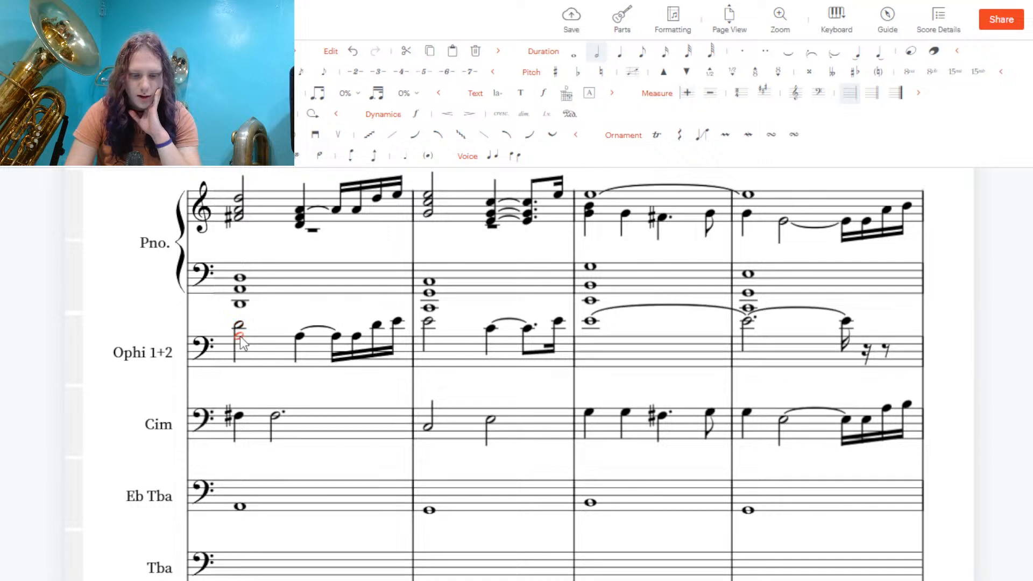
pyautogui.click(299, 338)
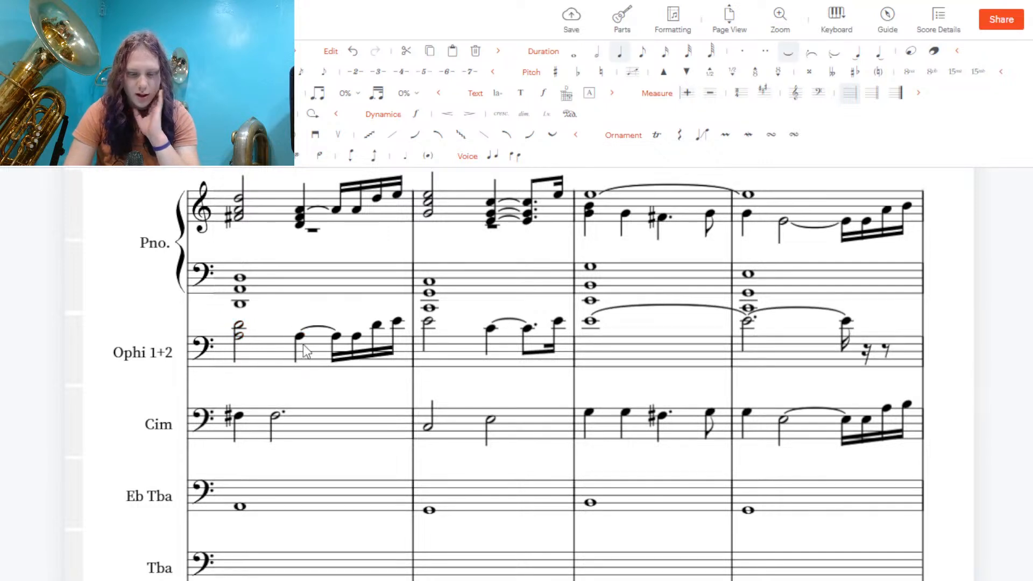
pyautogui.click(303, 344)
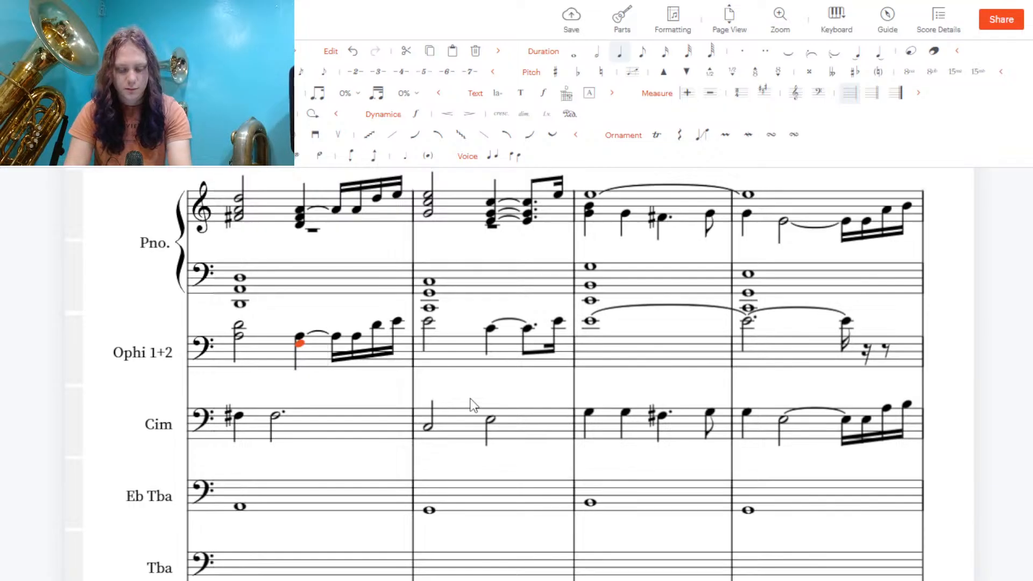
pyautogui.press('+')
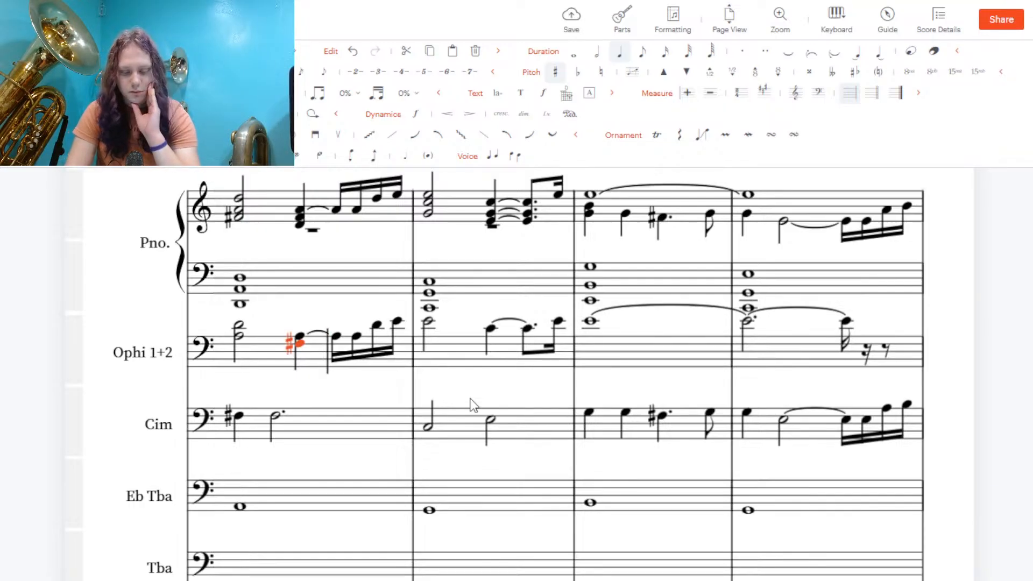
# Add an F-sharp below the first sixteenth note of ophicleide measure 48 and tie the third-beat F-sharp to it
pyautogui.click(335, 339)
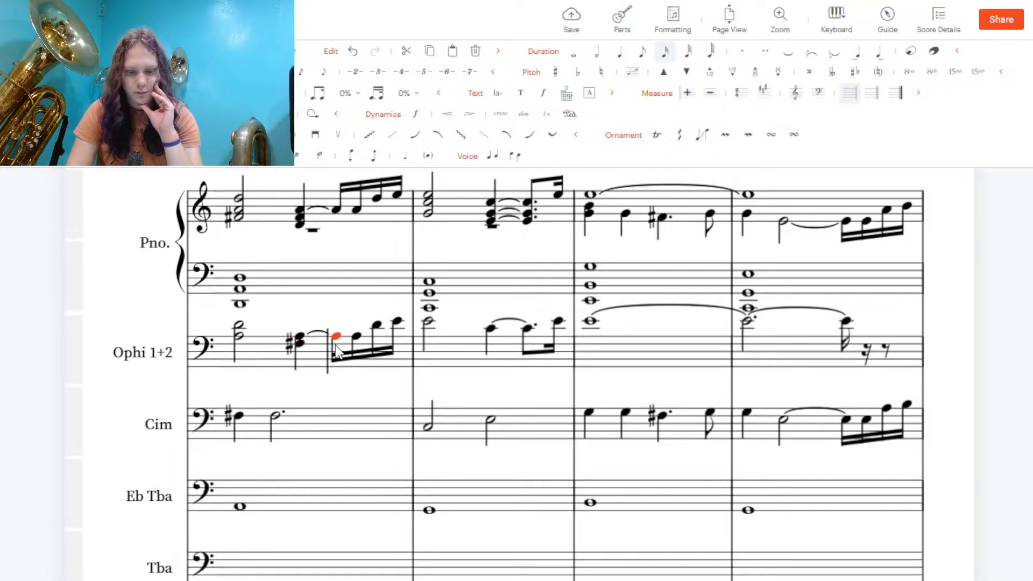
pyautogui.click(334, 345)
pyautogui.click(340, 346)
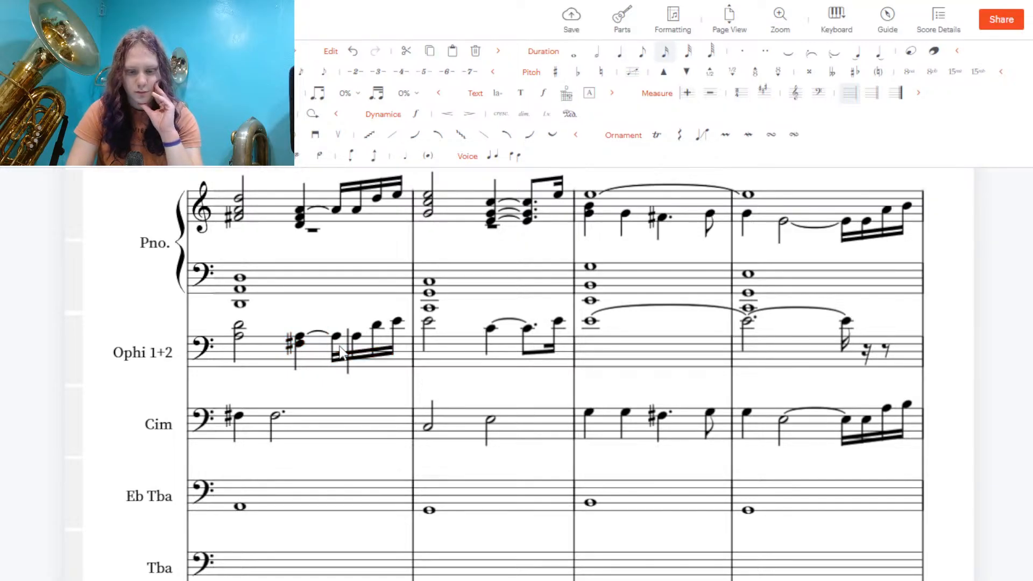
pyautogui.click(336, 343)
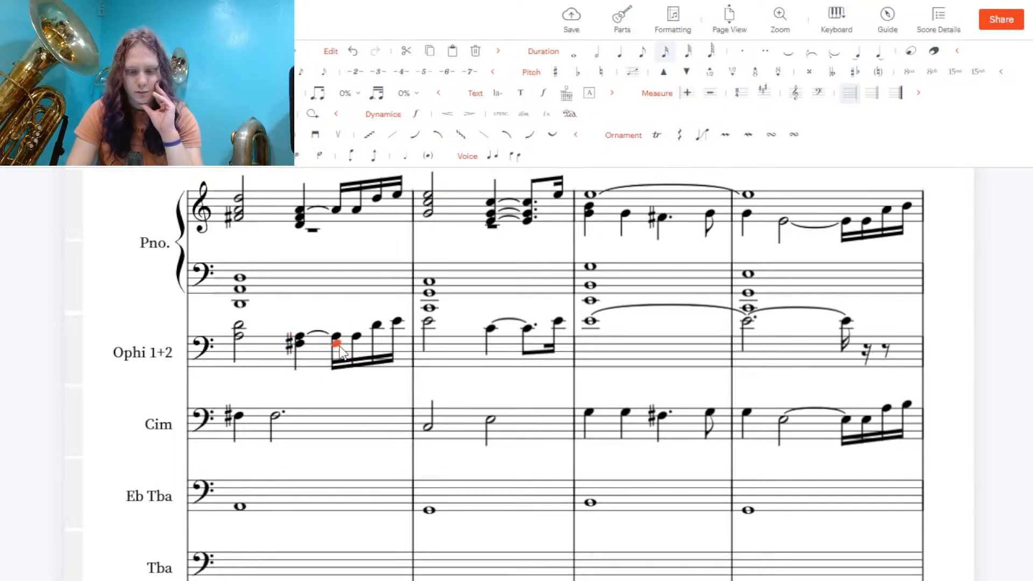
pyautogui.click(300, 343)
pyautogui.click(788, 52)
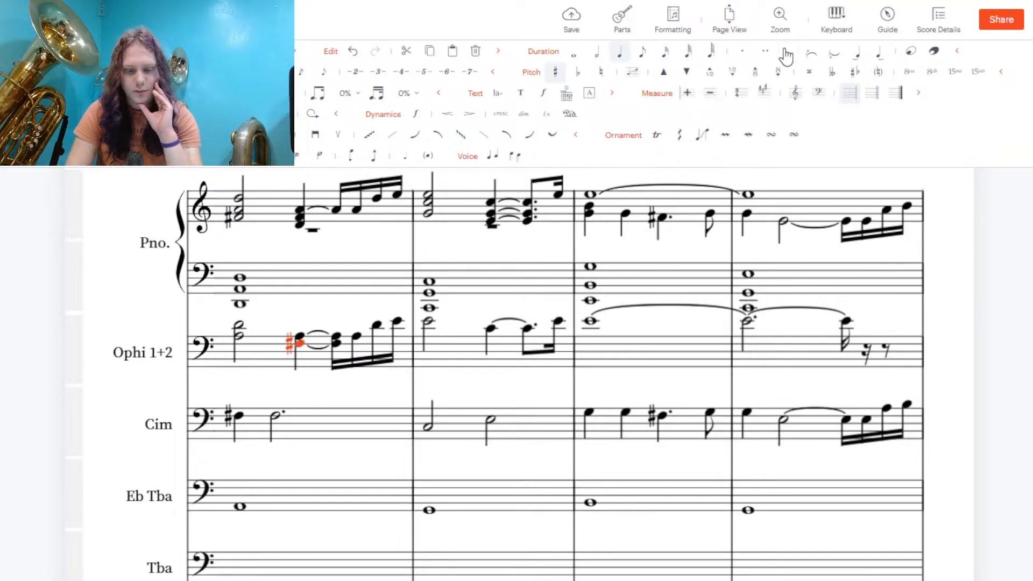
pyautogui.click(968, 318)
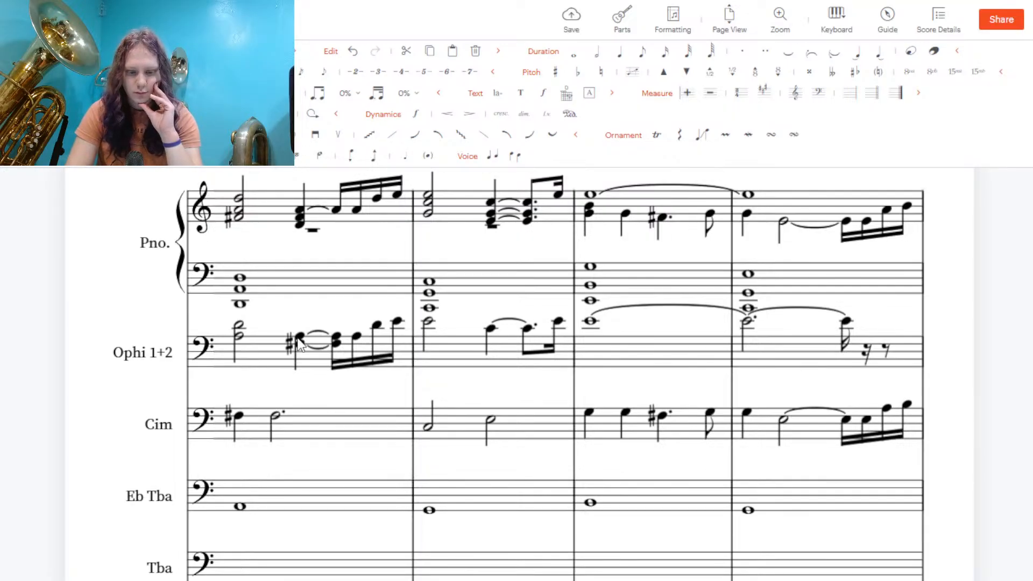
# Lower the cimbasso's dotted half note in measure 48 to D and play the score back from that measure
pyautogui.click(275, 418)
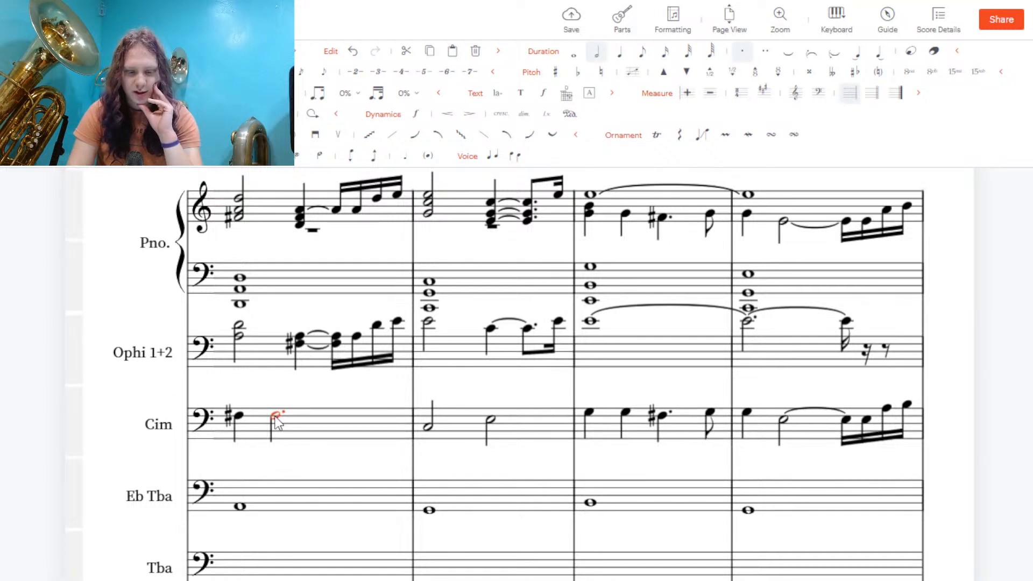
pyautogui.press('Down')
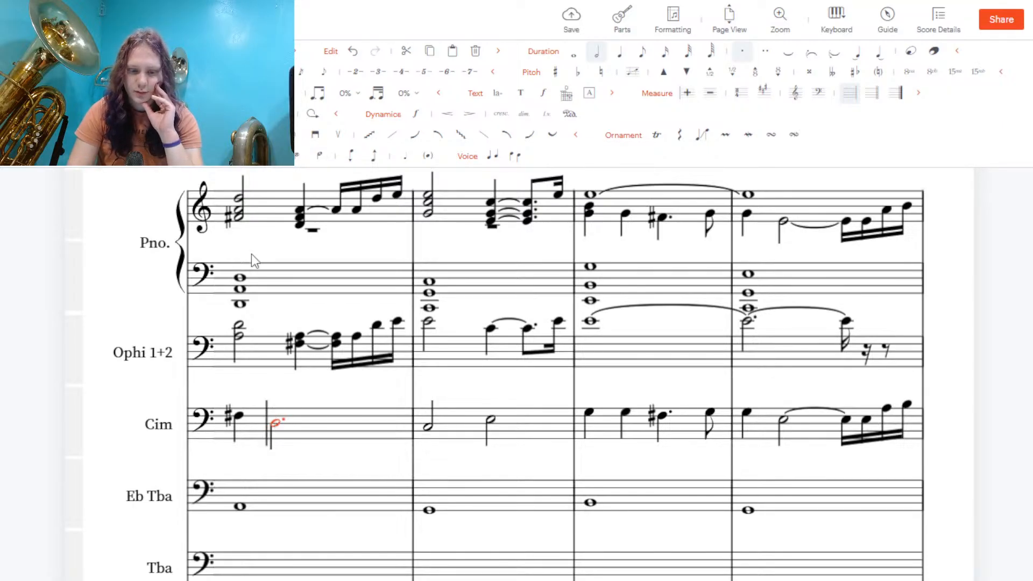
pyautogui.click(265, 200)
pyautogui.press('space')
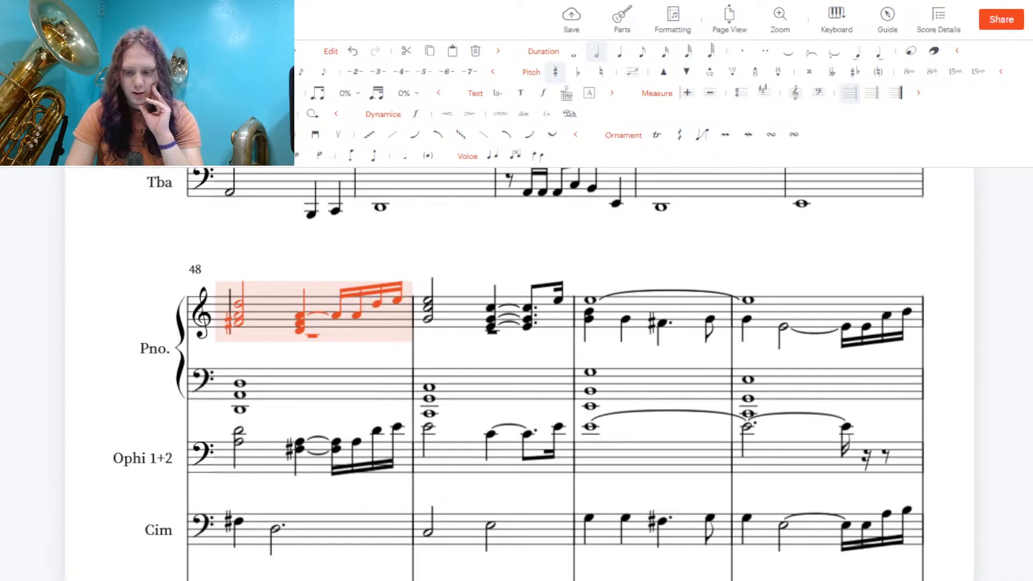
pyautogui.scroll(-2, 520, 374)
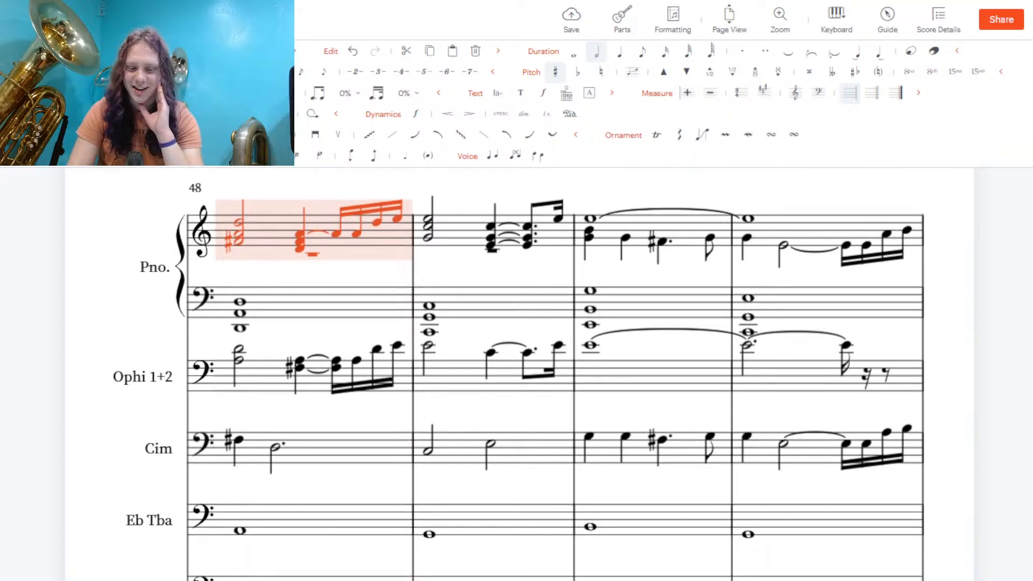
pyautogui.scroll(1, 520, 374)
pyautogui.scroll(-1, 519, 374)
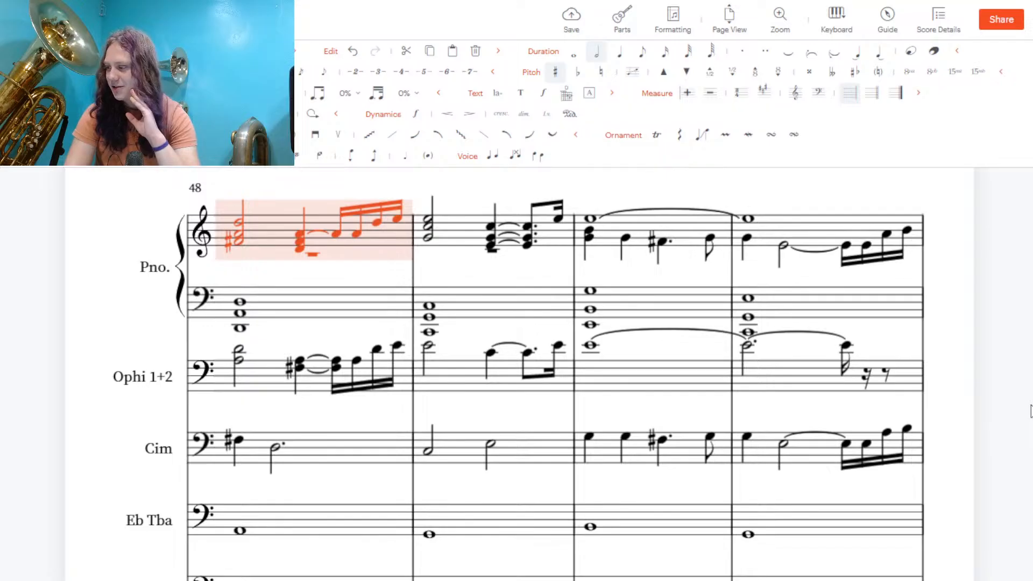
# Check the metal pipe video's playback on YouTube and return to the Noteflight score
pyautogui.moveTo(401, 8)
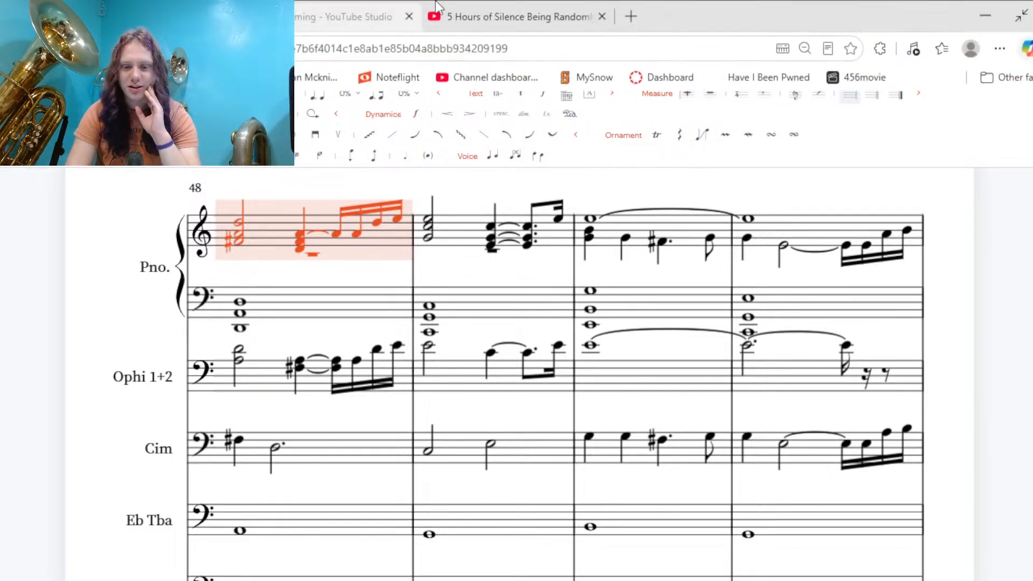
pyautogui.click(460, 14)
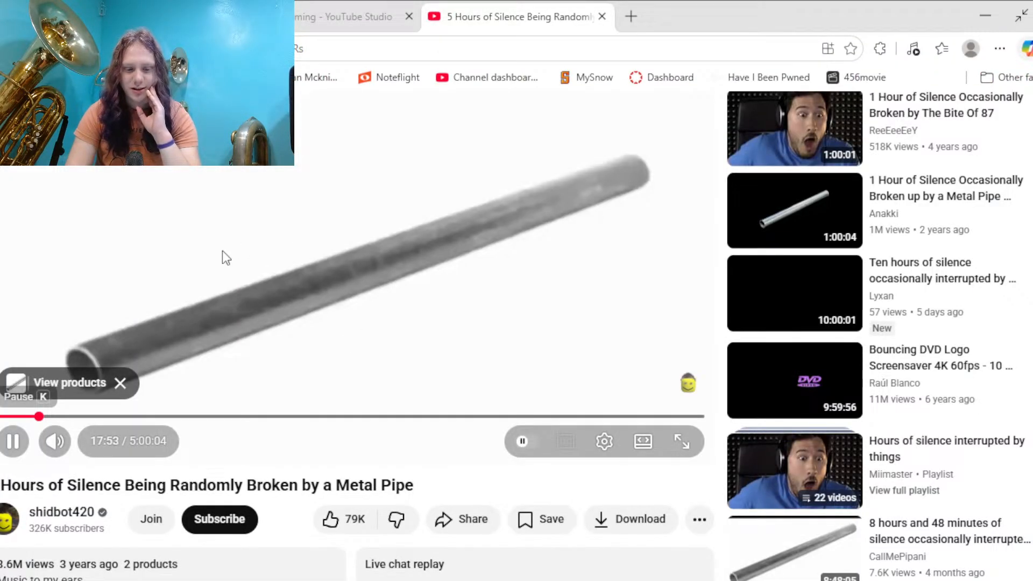
pyautogui.click(145, 17)
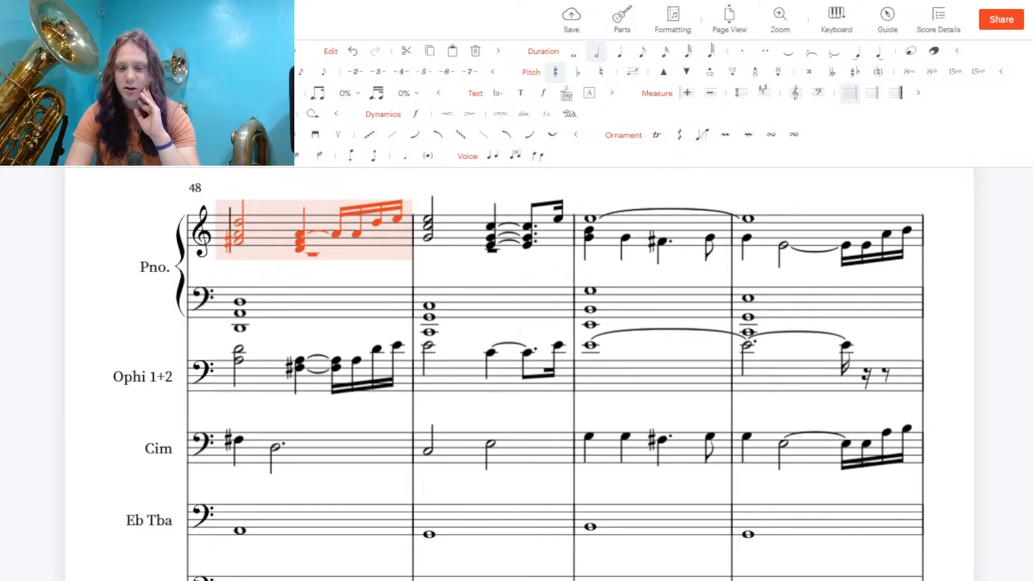
# Add a C below the opening E half note in ophicleide measure 49, following the piano chord
pyautogui.scroll(-1, 519, 373)
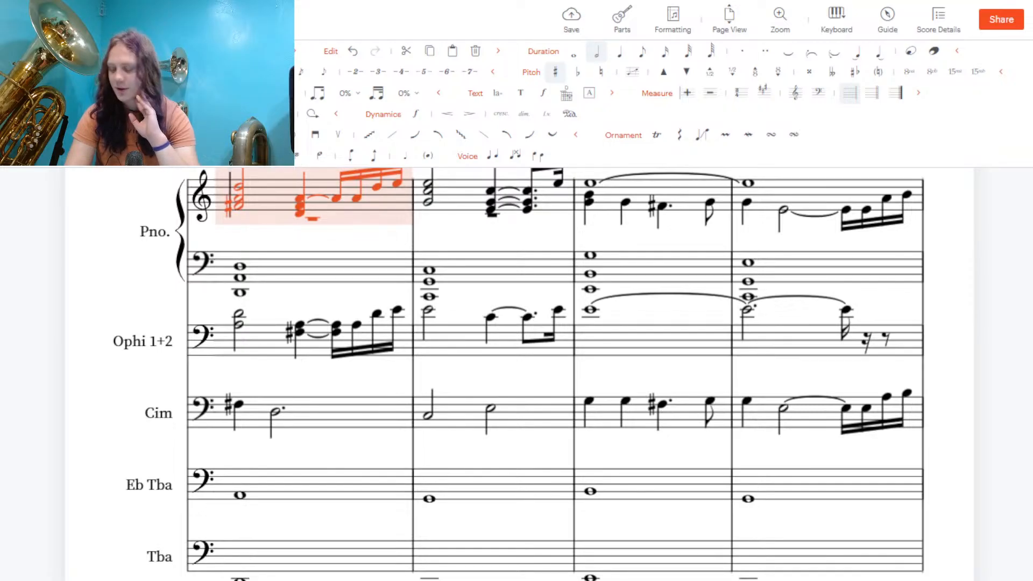
pyautogui.scroll(1, 520, 374)
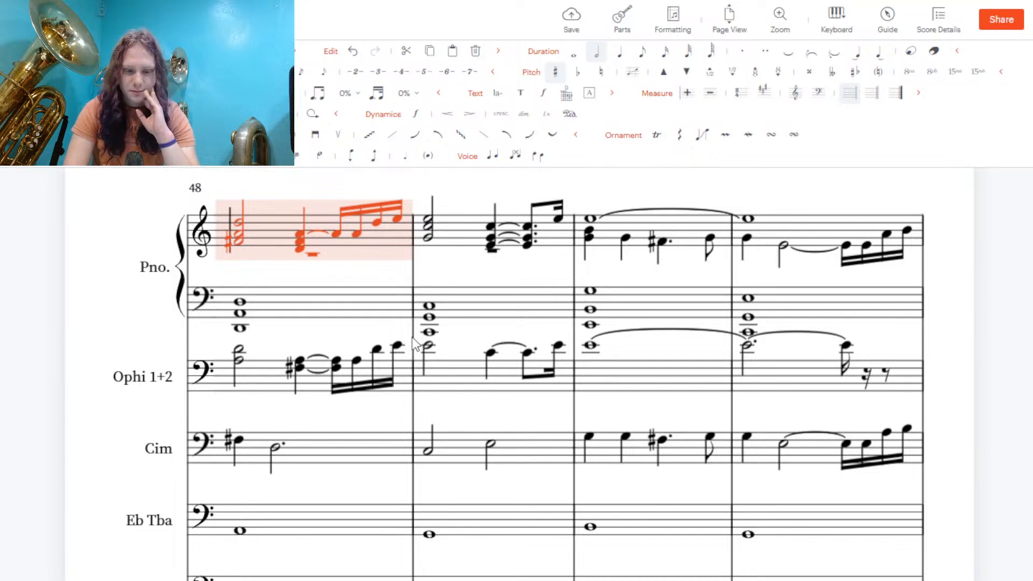
pyautogui.click(356, 361)
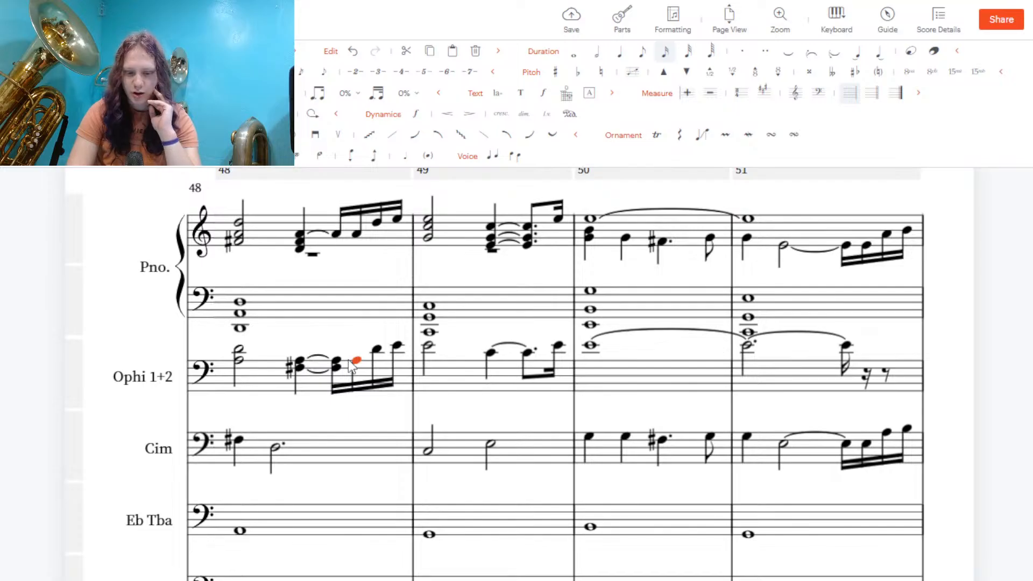
pyautogui.click(431, 359)
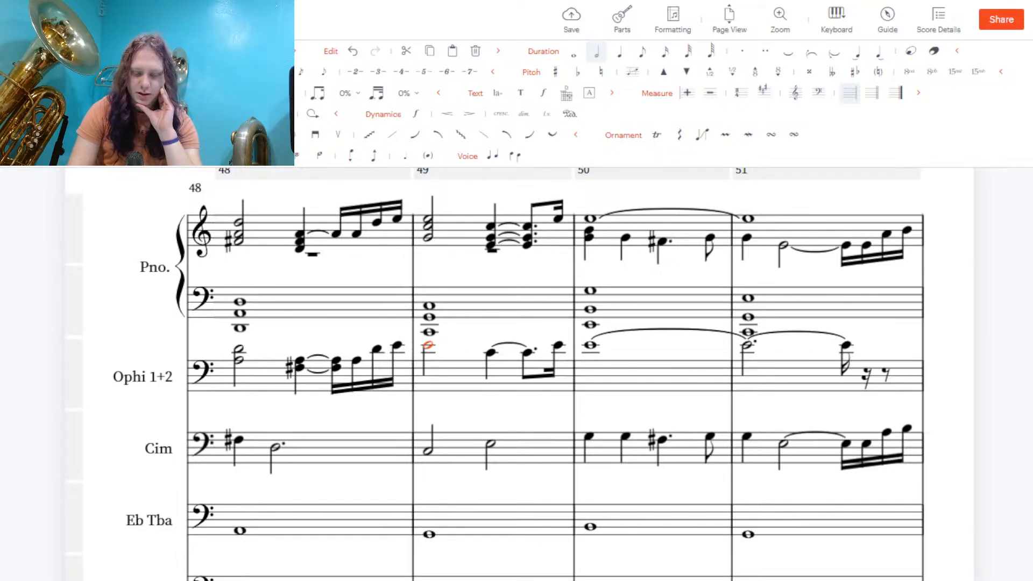
pyautogui.click(429, 352)
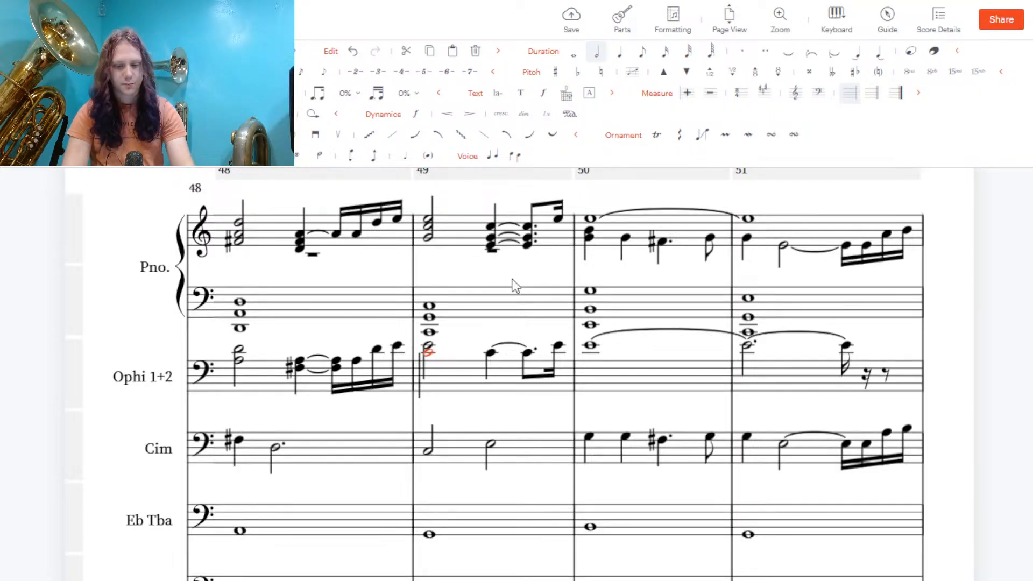
# Add a G below the third-beat quarter note and the dotted eighth in ophicleide measure 49, and tie the two Gs
pyautogui.click(491, 354)
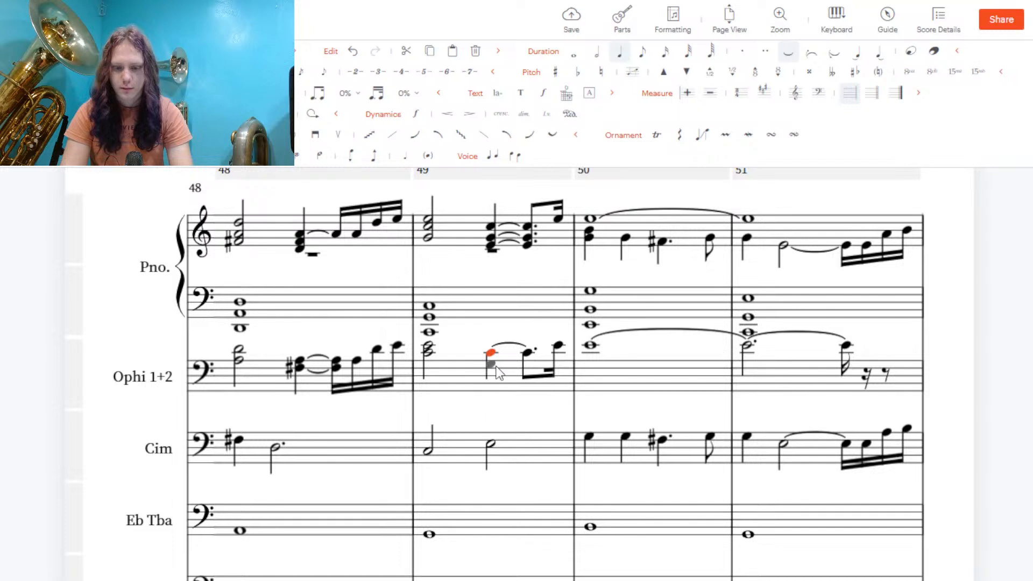
pyautogui.click(495, 367)
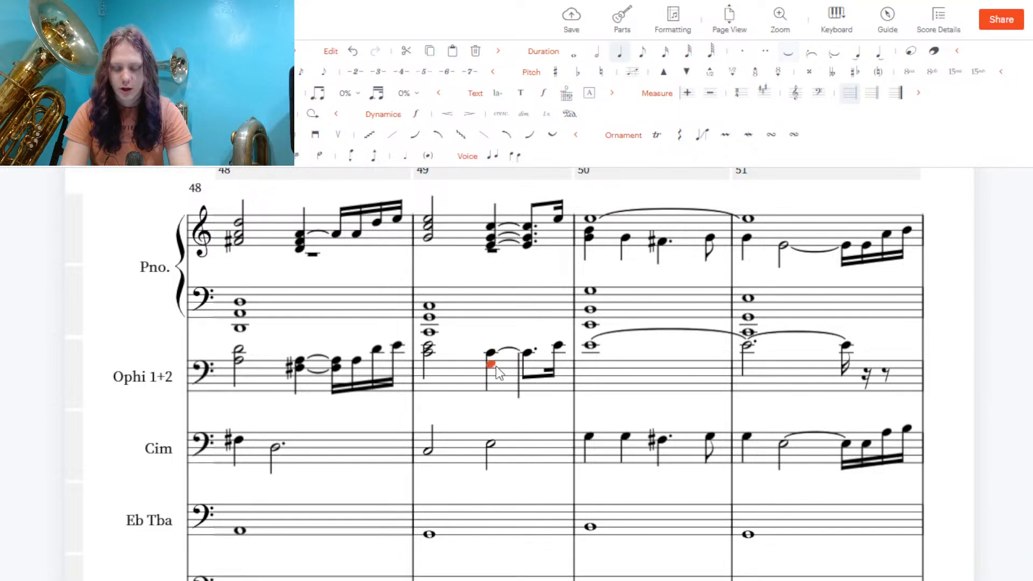
pyautogui.click(528, 353)
pyautogui.press('Down')
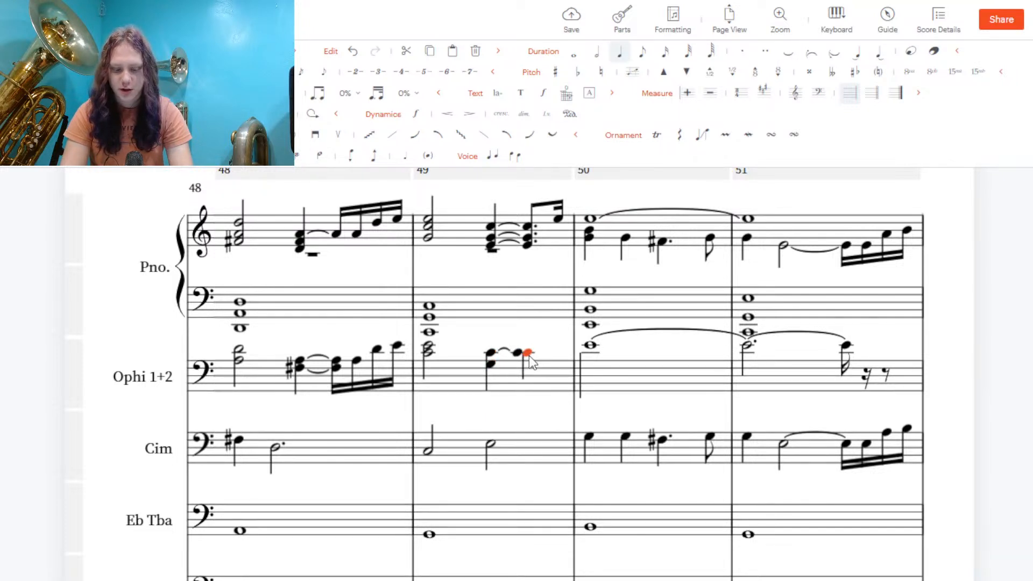
pyautogui.press('4')
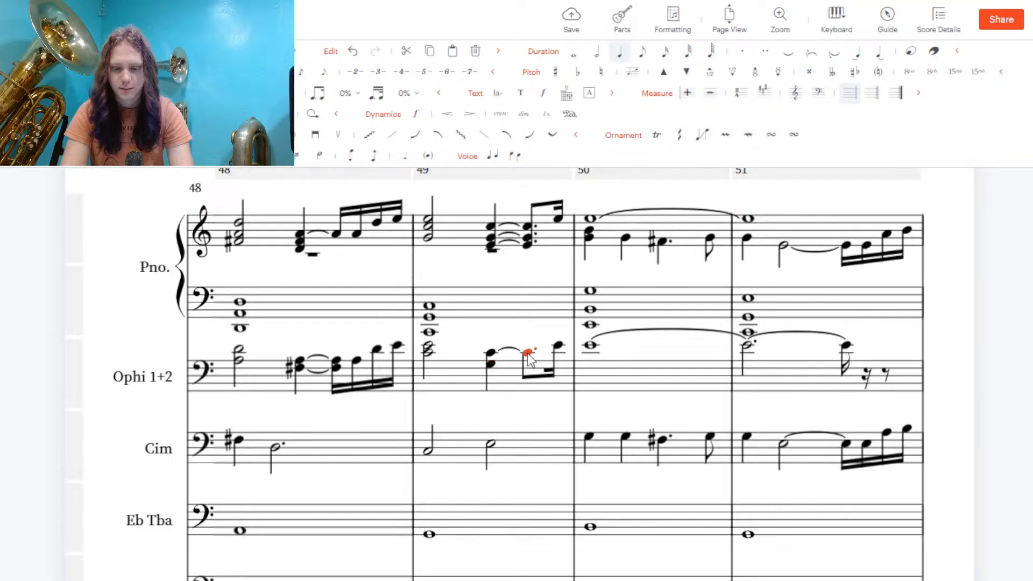
pyautogui.press('.')
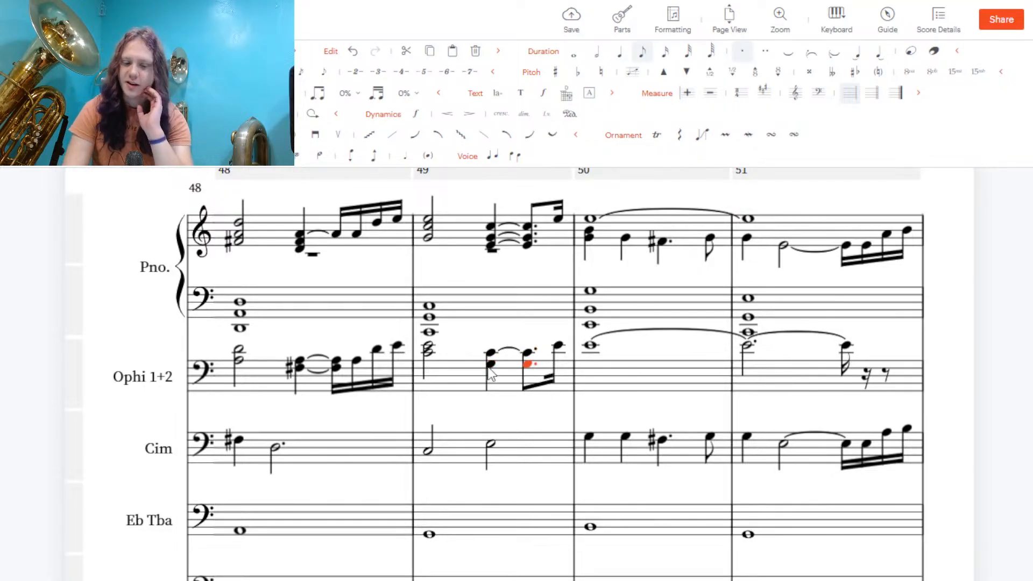
pyautogui.click(491, 364)
pyautogui.press('t')
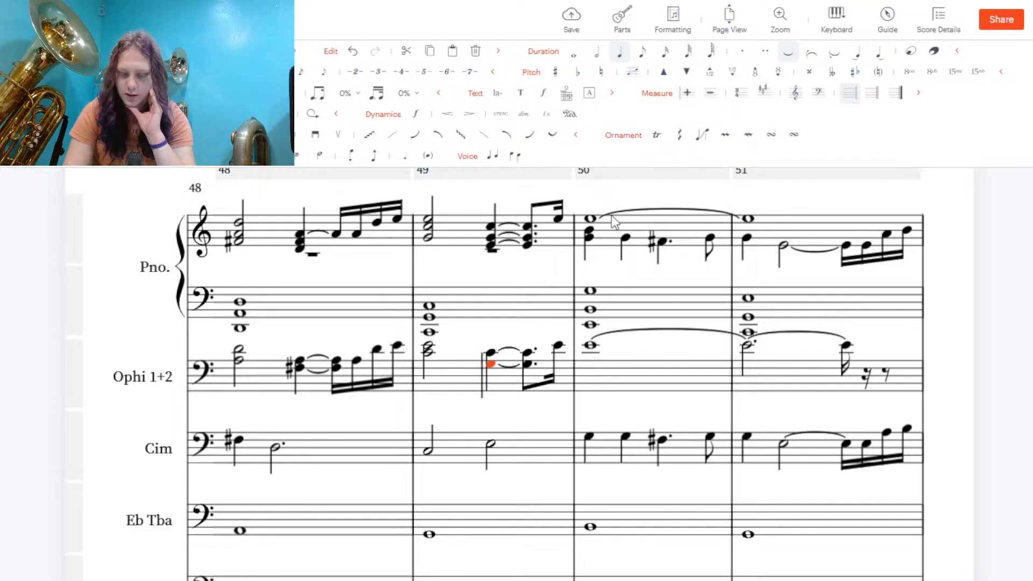
# Start a lower voice in ophicleide measure 50 with a B quarter note on beat one beneath the whole note
pyautogui.click(589, 348)
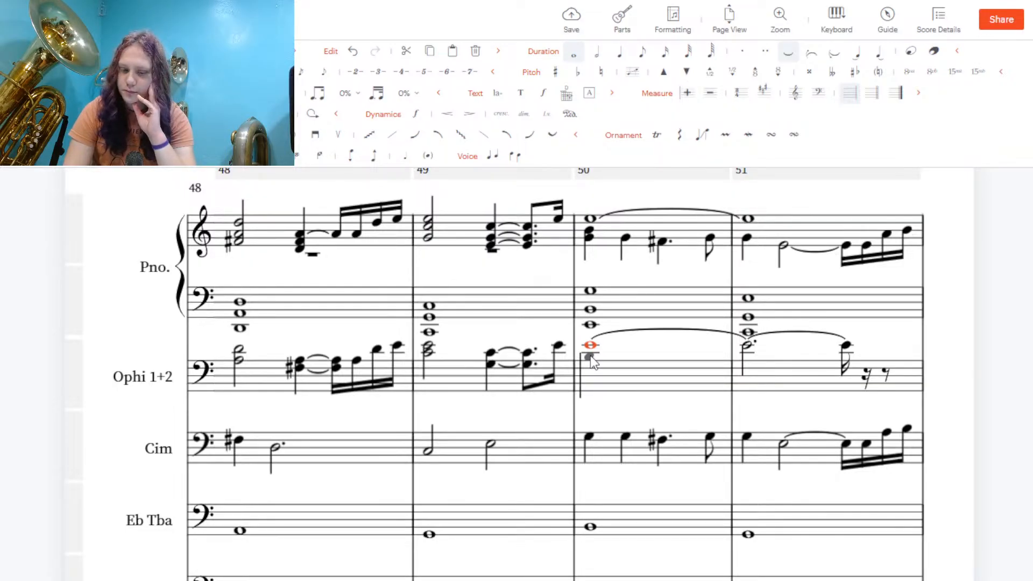
pyautogui.click(590, 358)
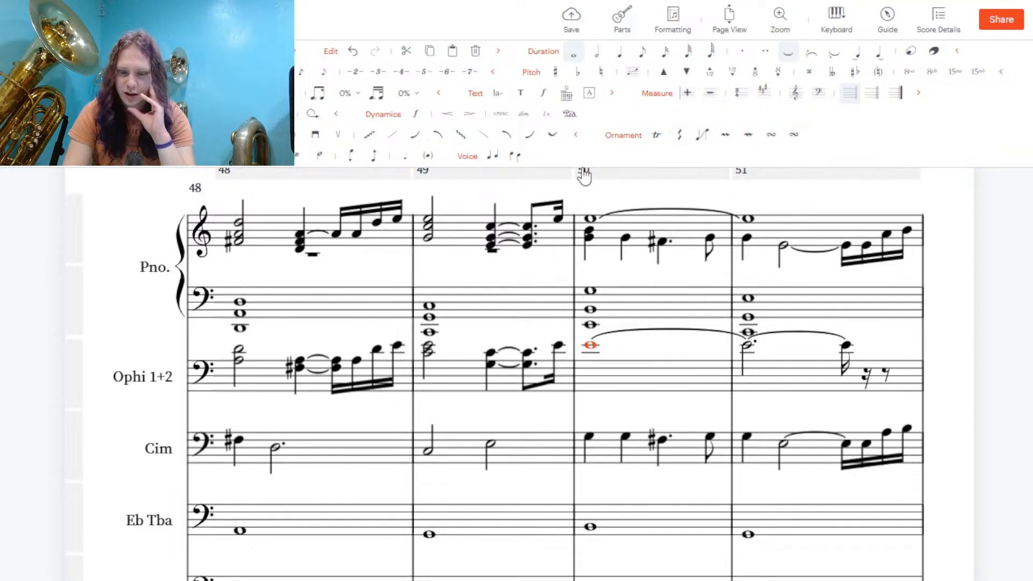
pyautogui.click(516, 159)
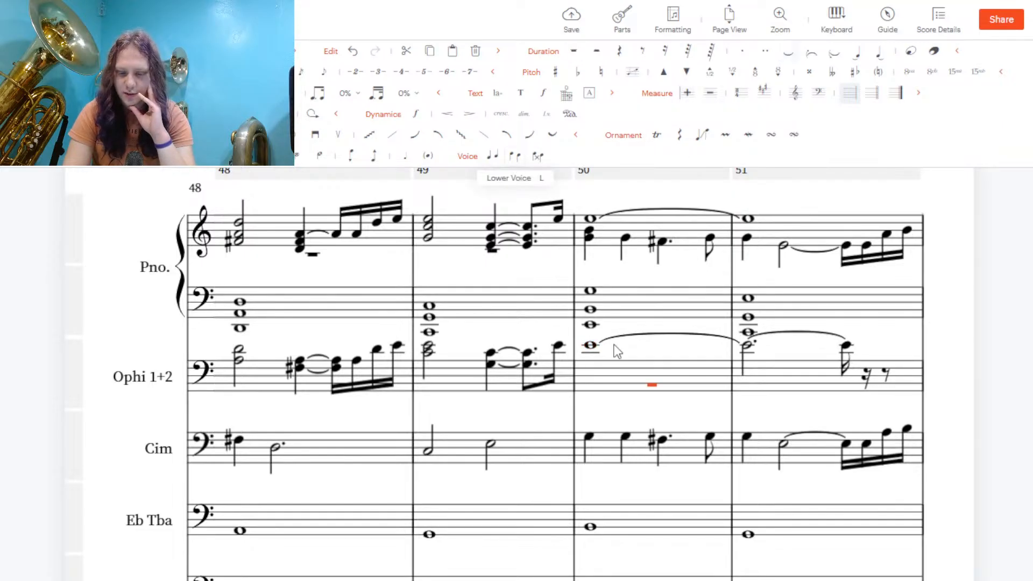
pyautogui.click(587, 356)
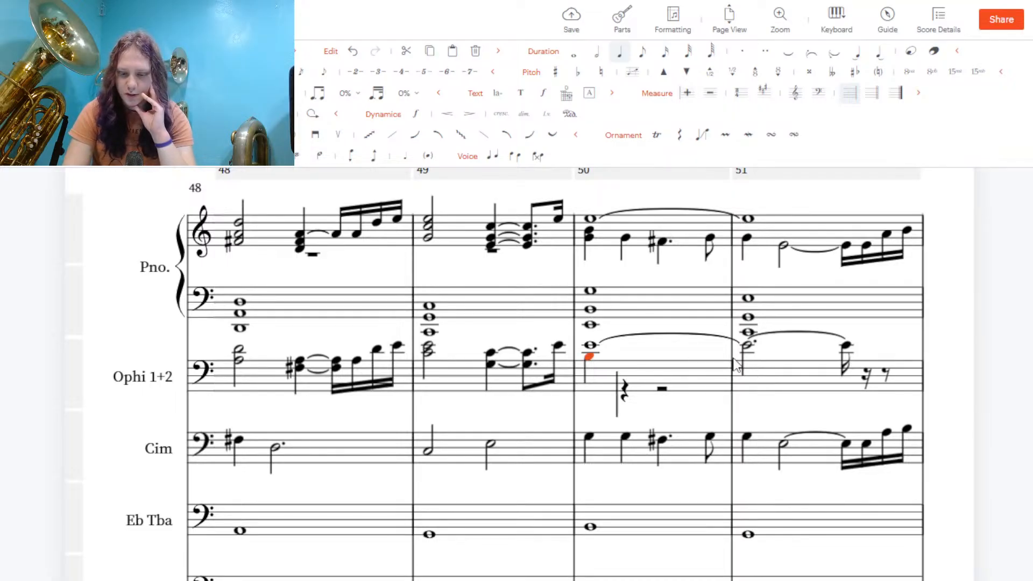
pyautogui.click(928, 379)
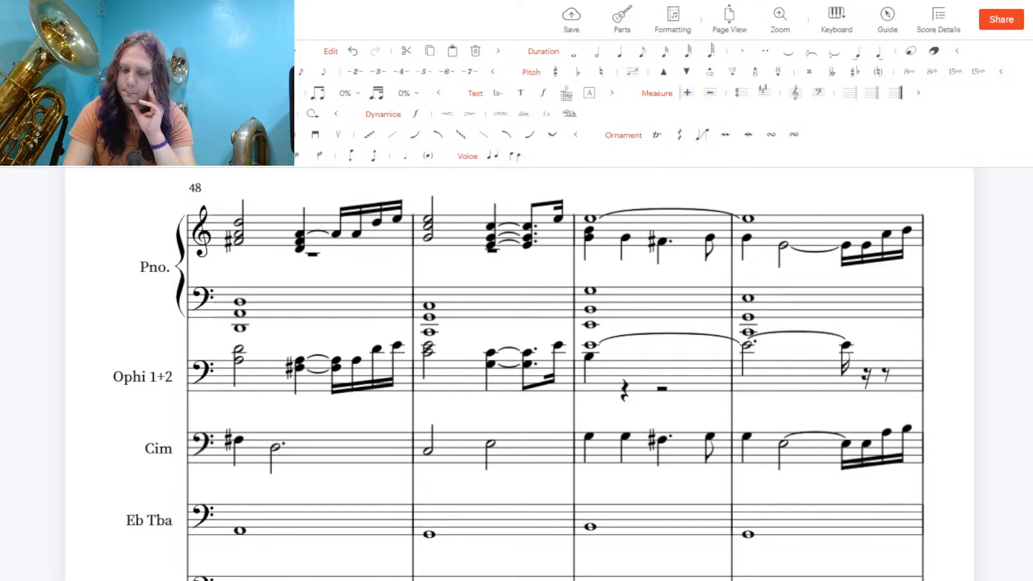
# Play the score back and compare the ophicleide and low-brass parts with the piano harmony across the later pages
pyautogui.scroll(-1, 520, 377)
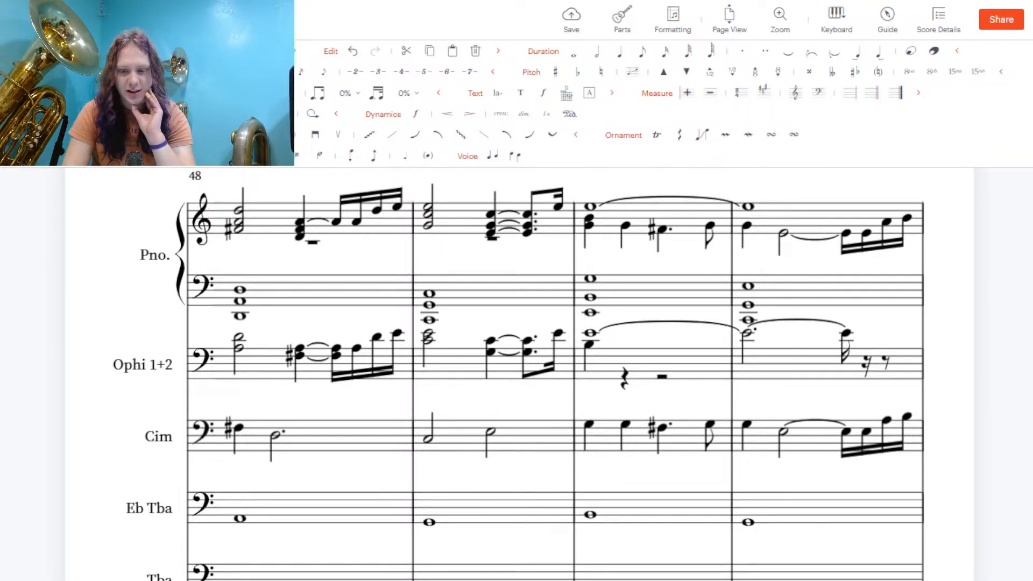
pyautogui.press('space')
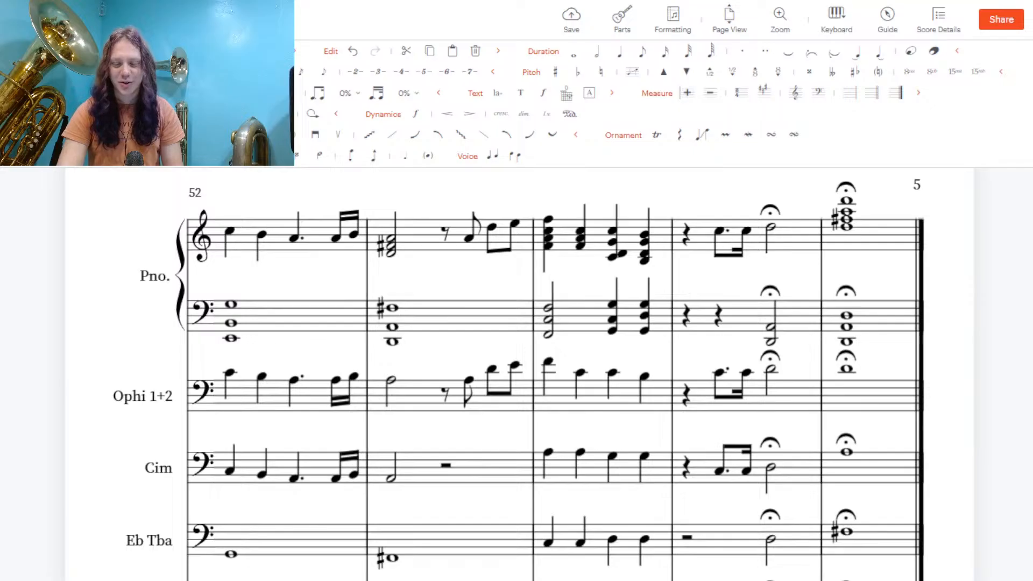
pyautogui.scroll(20, 520, 374)
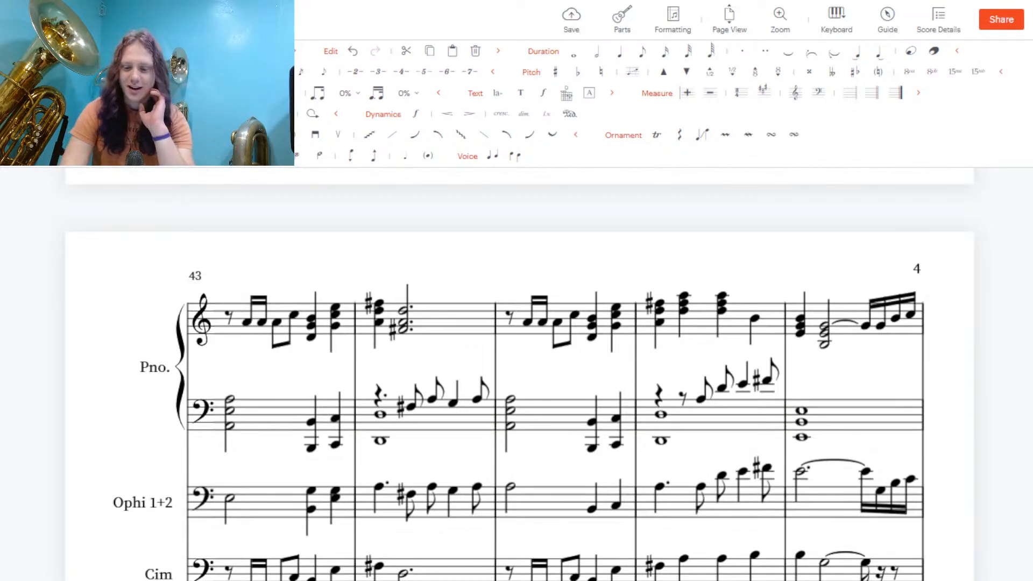
pyautogui.scroll(-2, 520, 375)
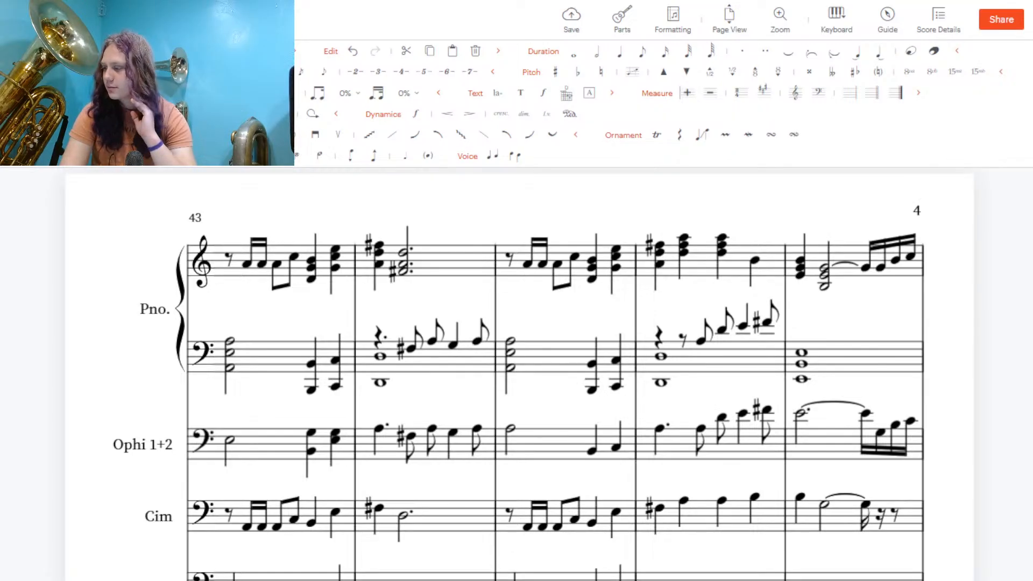
pyautogui.scroll(-1, 519, 375)
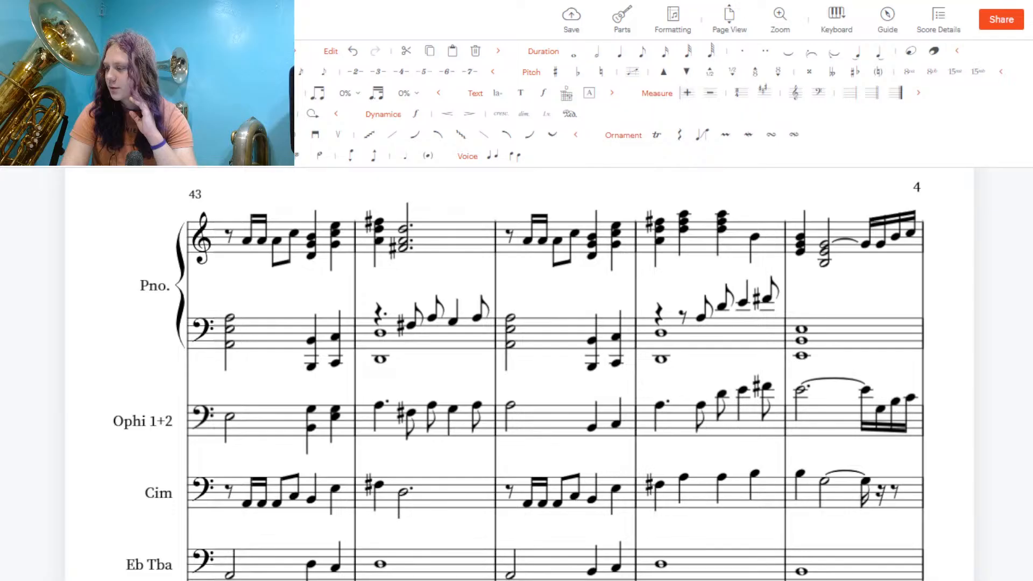
pyautogui.scroll(-1, 519, 374)
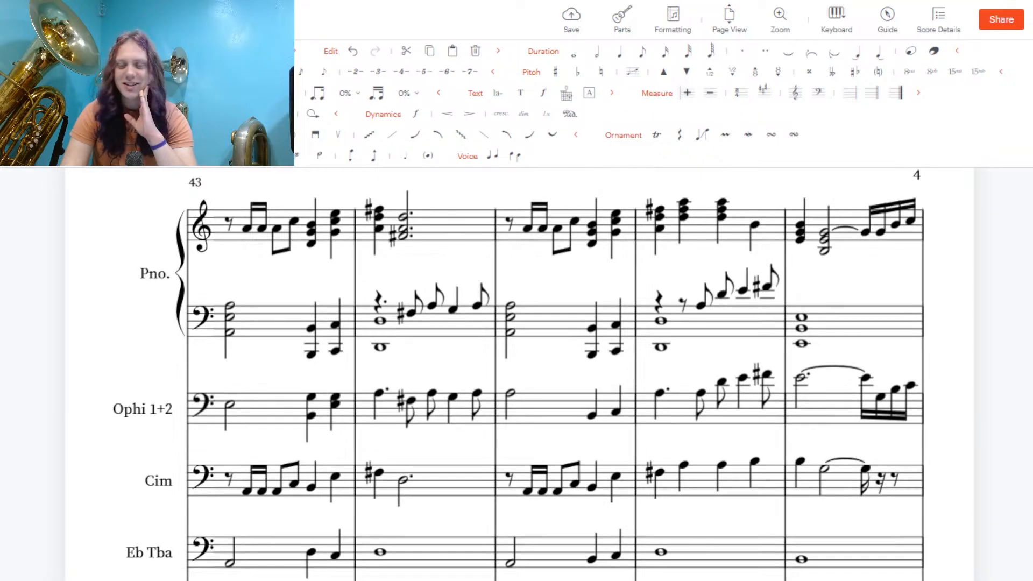
pyautogui.scroll(-9, 520, 375)
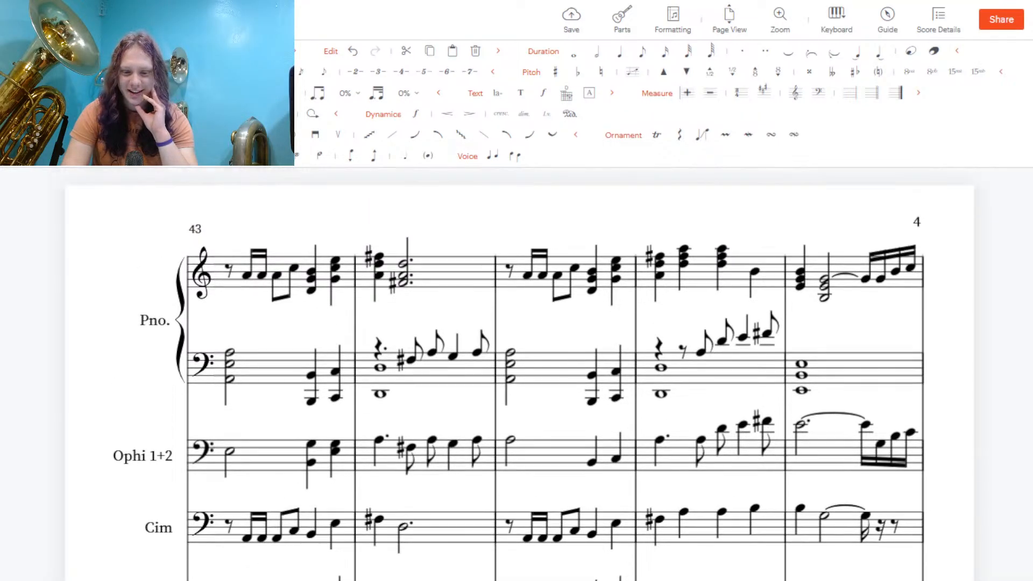
pyautogui.scroll(-20, 519, 375)
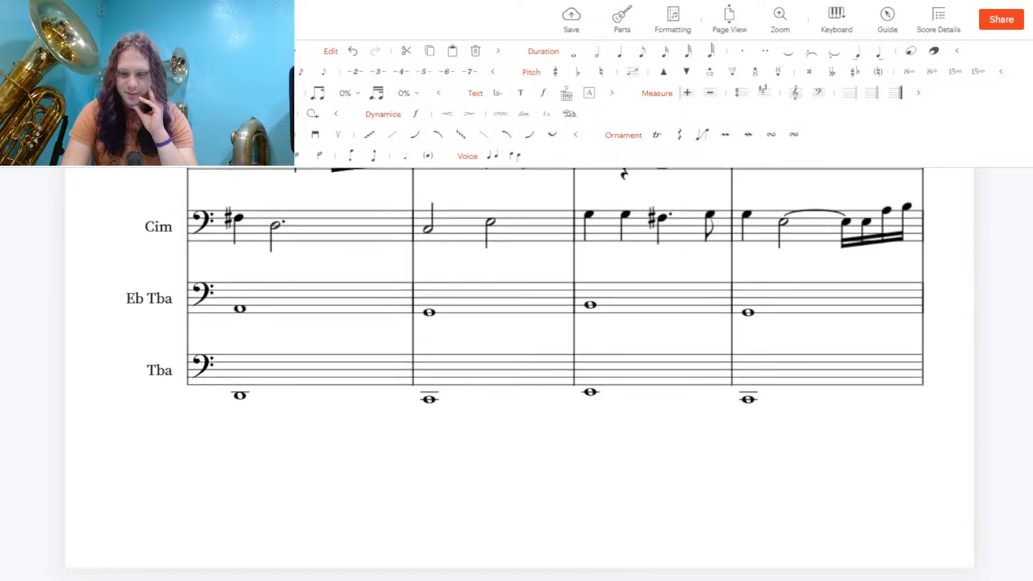
pyautogui.scroll(5, 519, 374)
pyautogui.scroll(20, 520, 375)
pyautogui.scroll(-13, 519, 375)
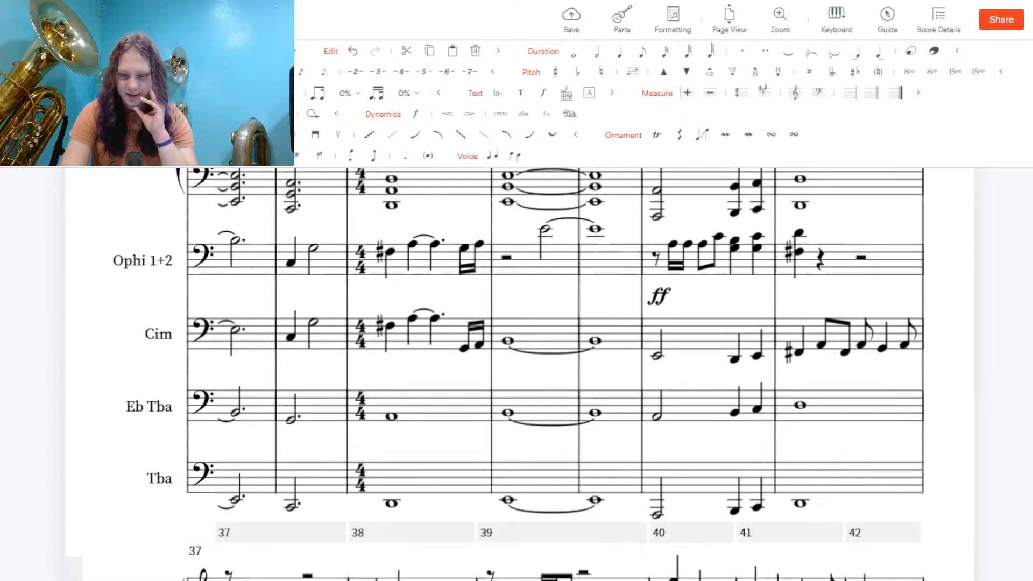
pyautogui.scroll(-20, 519, 375)
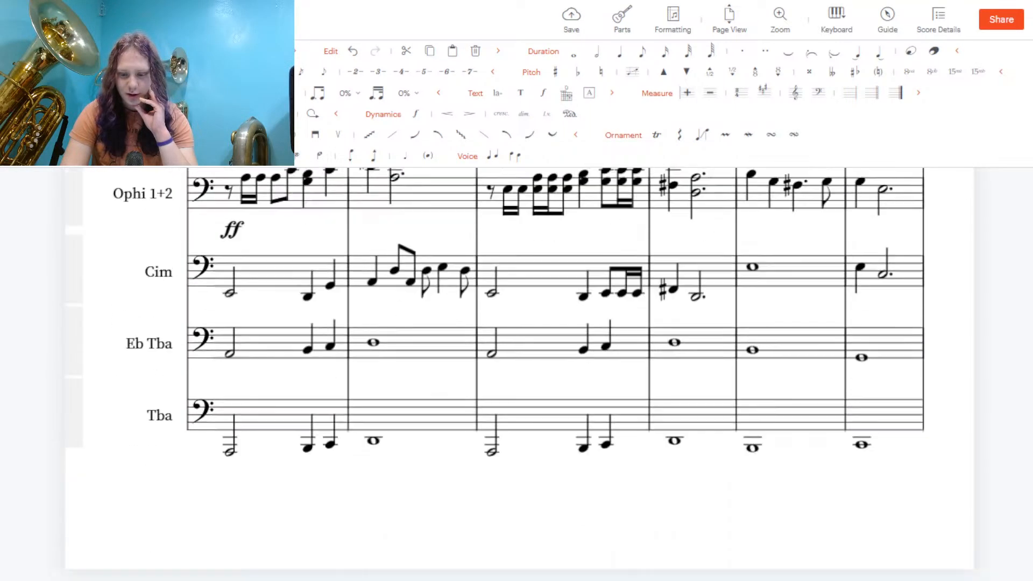
pyautogui.scroll(-20, 520, 375)
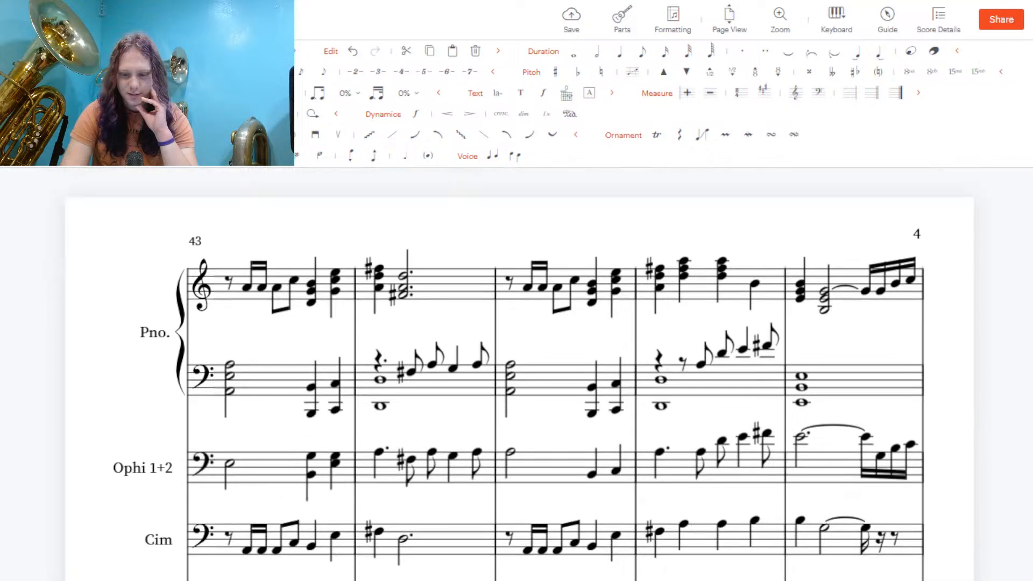
pyautogui.scroll(-7, 520, 375)
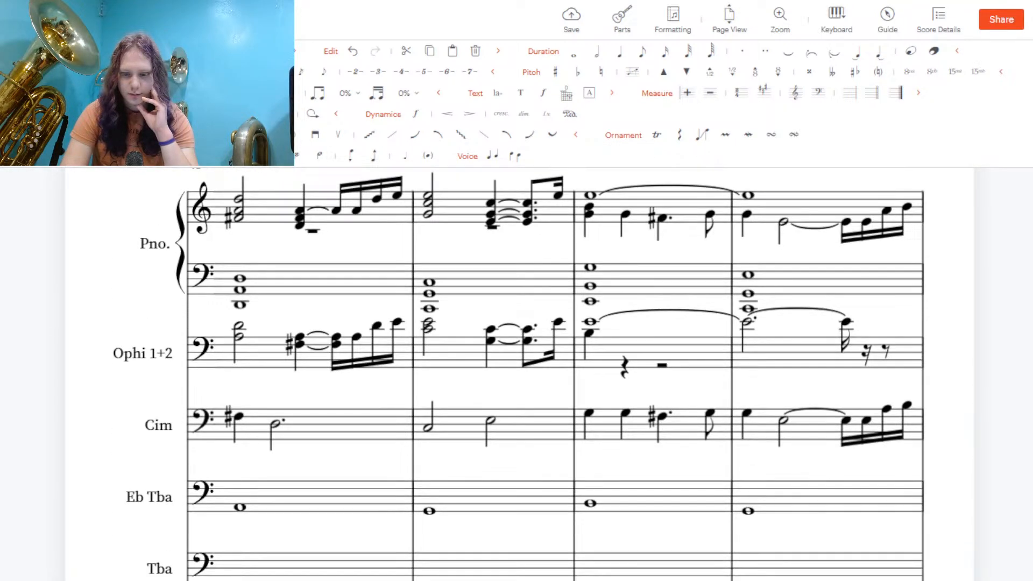
pyautogui.scroll(1, 520, 374)
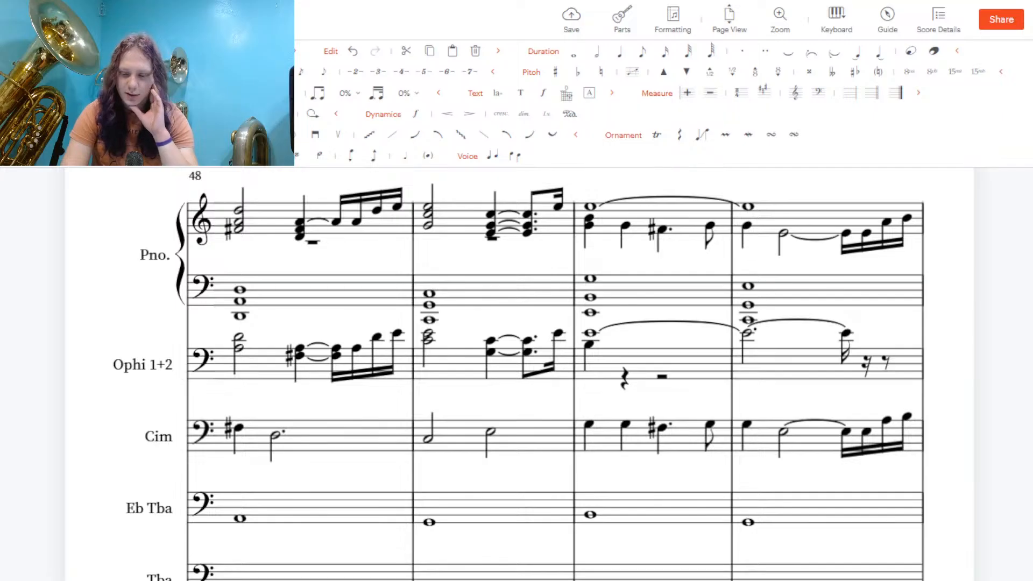
pyautogui.scroll(1, 520, 375)
pyautogui.scroll(-4, 519, 375)
pyautogui.scroll(3, 519, 375)
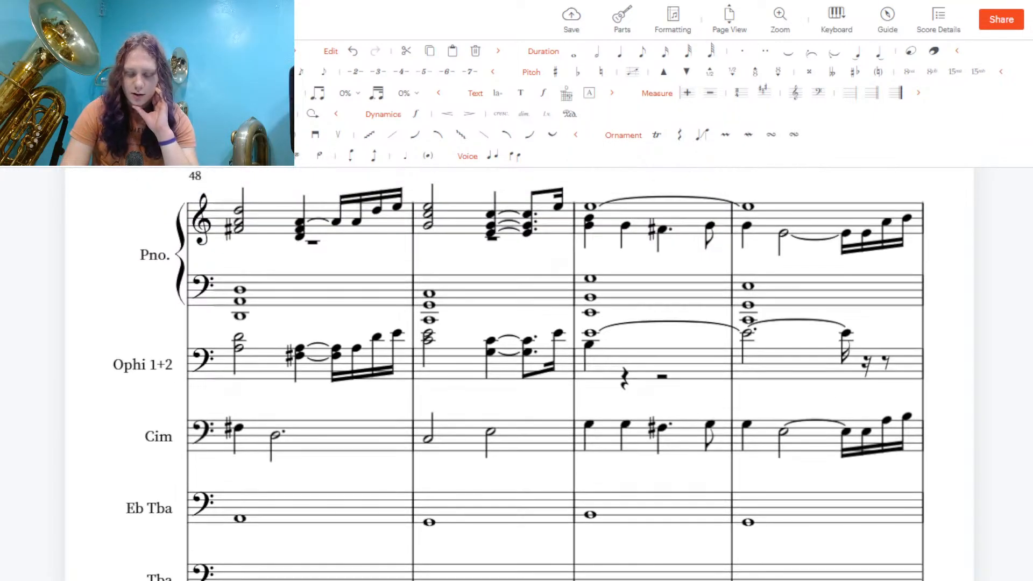
pyautogui.scroll(-20, 519, 375)
pyautogui.scroll(2, 519, 374)
pyautogui.scroll(11, 519, 375)
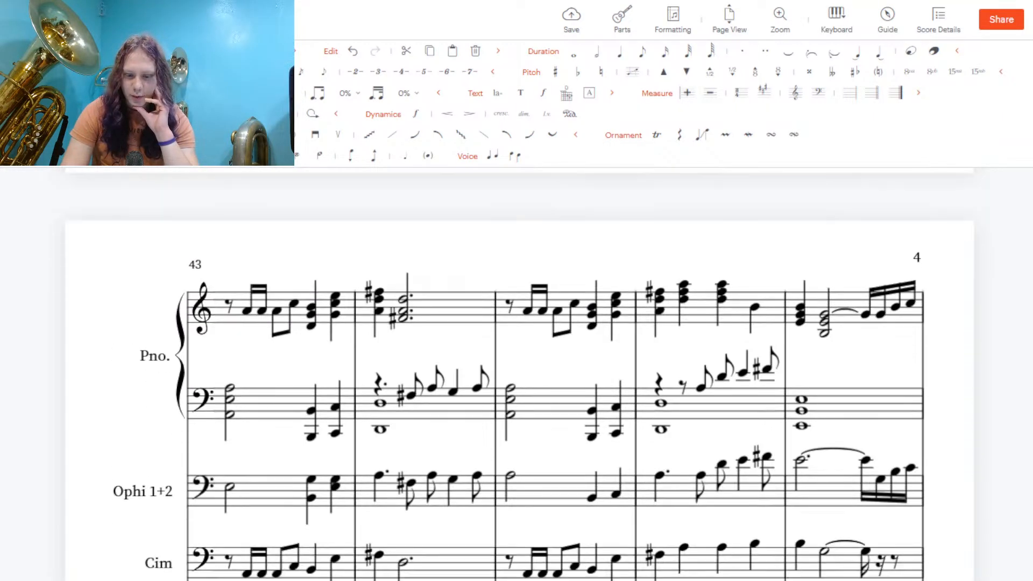
# Fill the opening eighth rest in tuba measure 45 with a low A eighth note
pyautogui.scroll(-4, 519, 374)
pyautogui.scroll(-9, 520, 375)
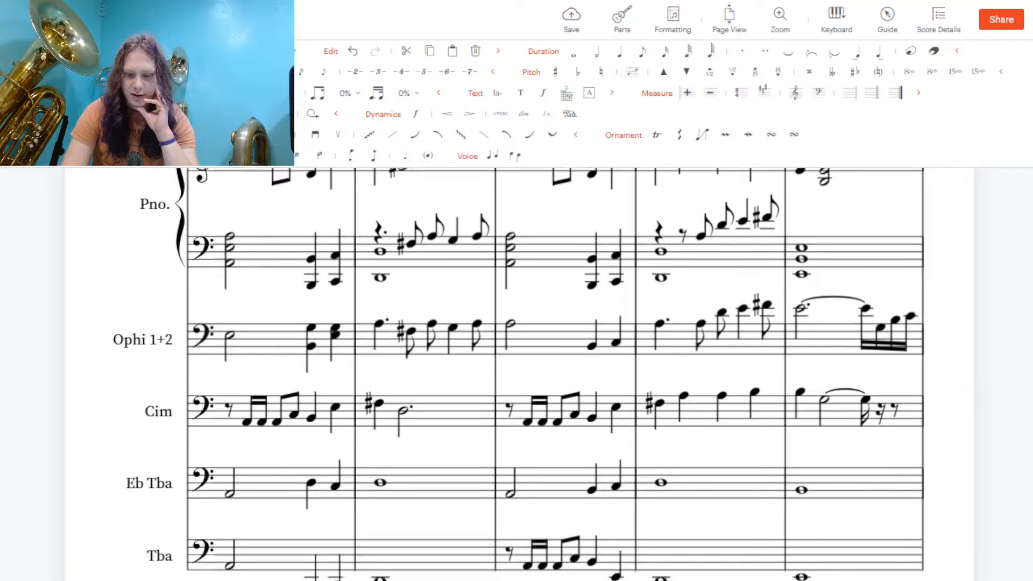
pyautogui.scroll(8, 519, 375)
pyautogui.scroll(-9, 519, 374)
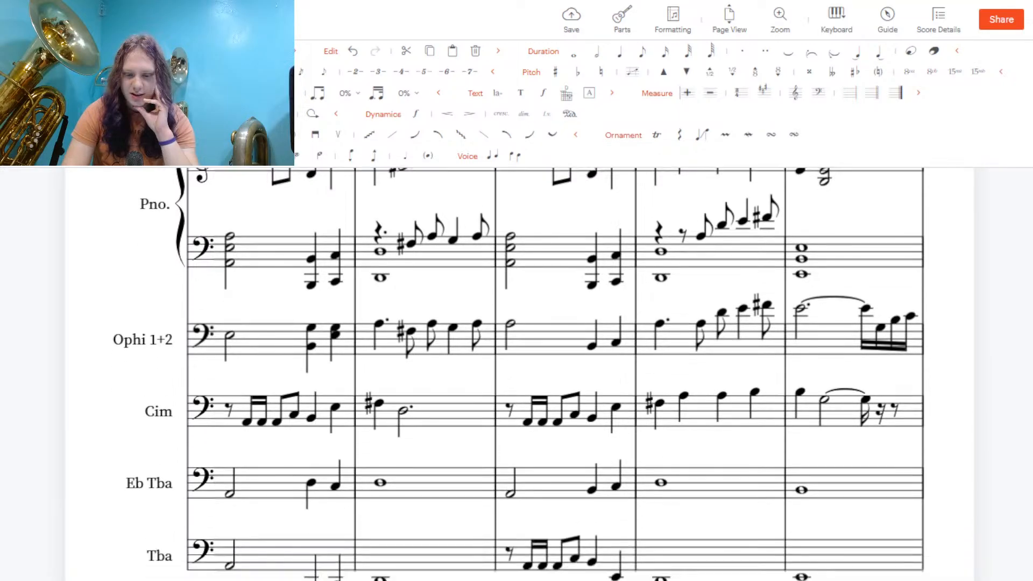
pyautogui.scroll(2, 519, 374)
pyautogui.scroll(-6, 519, 374)
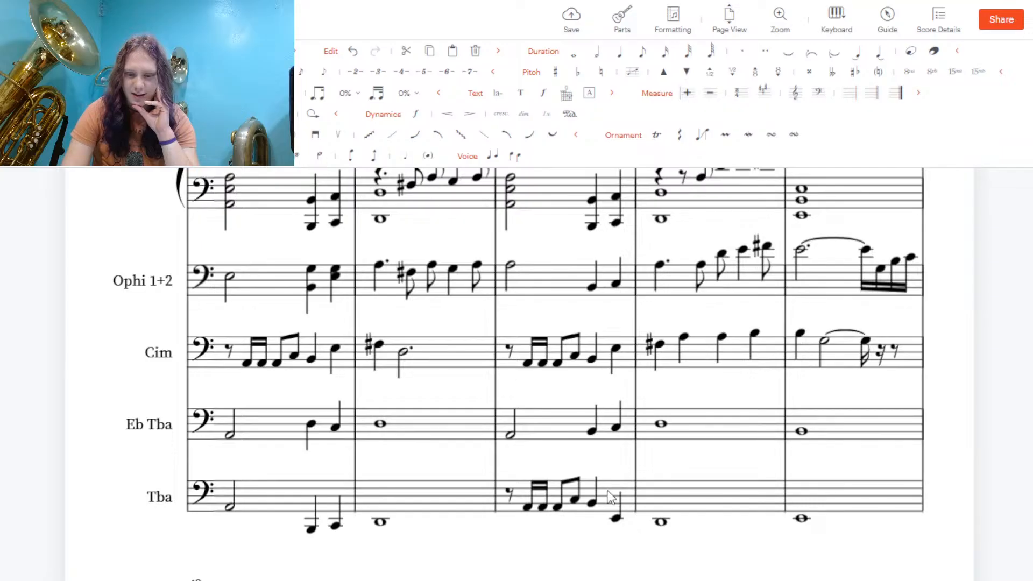
pyautogui.click(611, 498)
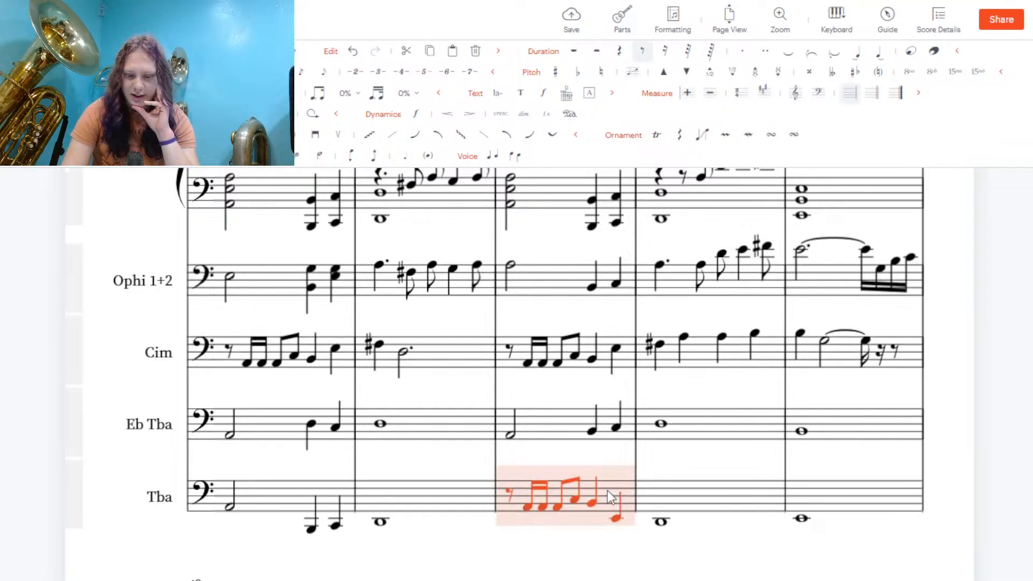
pyautogui.click(511, 509)
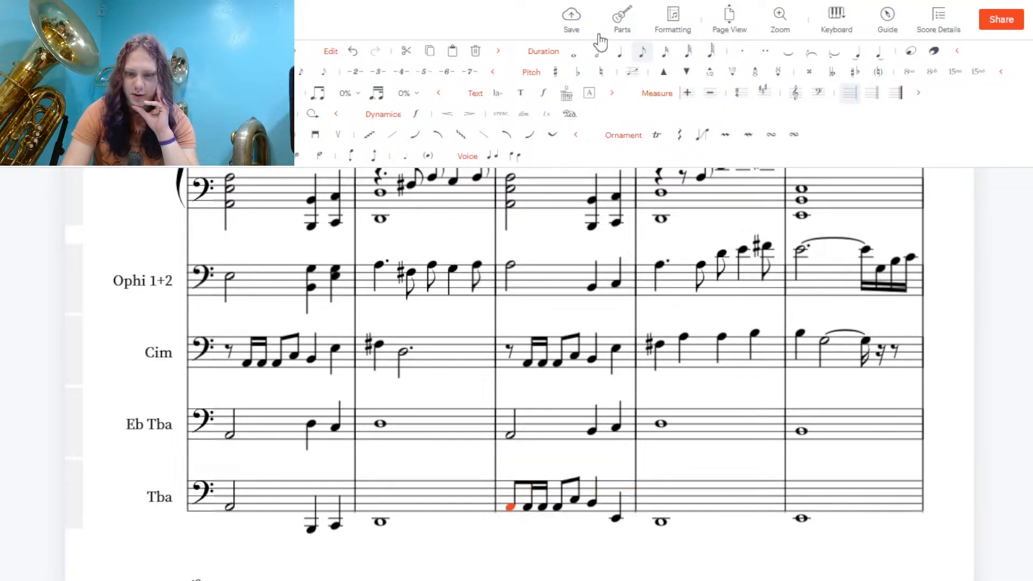
pyautogui.click(560, 53)
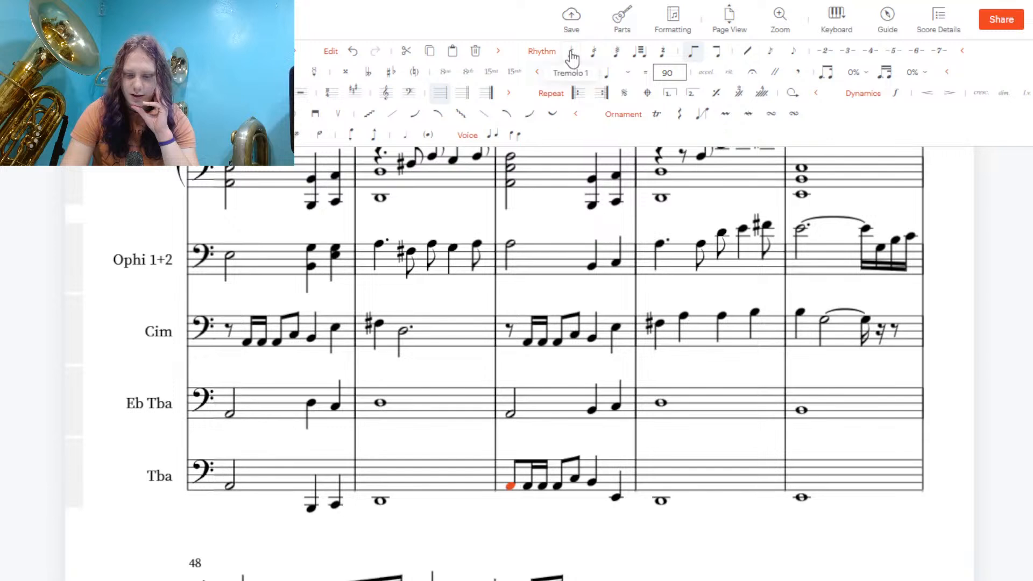
# Copy the Eb tuba's measure 45 into the tuba part's measure 45 and lower the pasted notes an octave
pyautogui.click(541, 408)
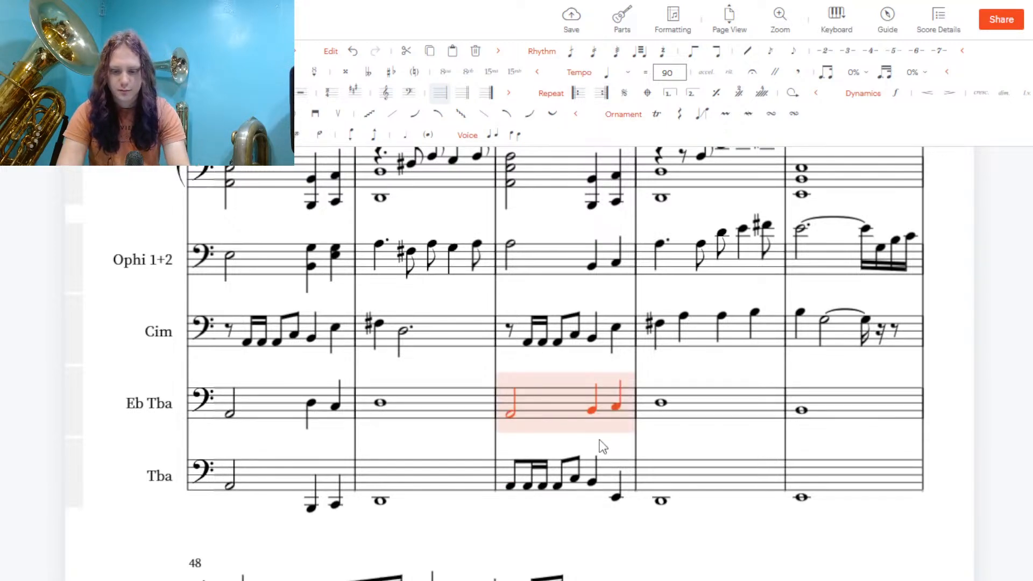
pyautogui.click(628, 482)
pyautogui.hotkey('ctrl', 'v')
pyautogui.scroll(2, 630, 484)
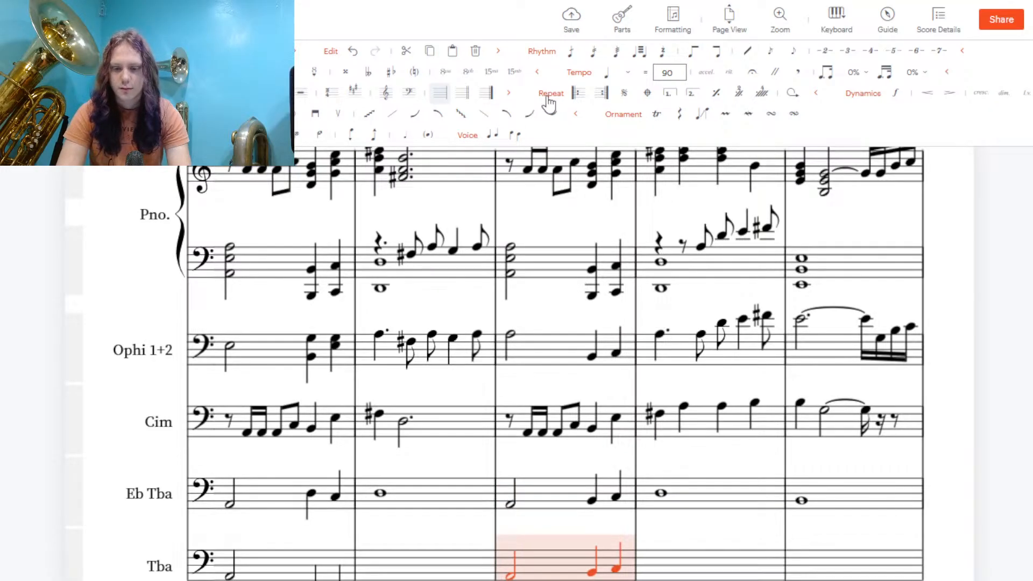
pyautogui.click(316, 76)
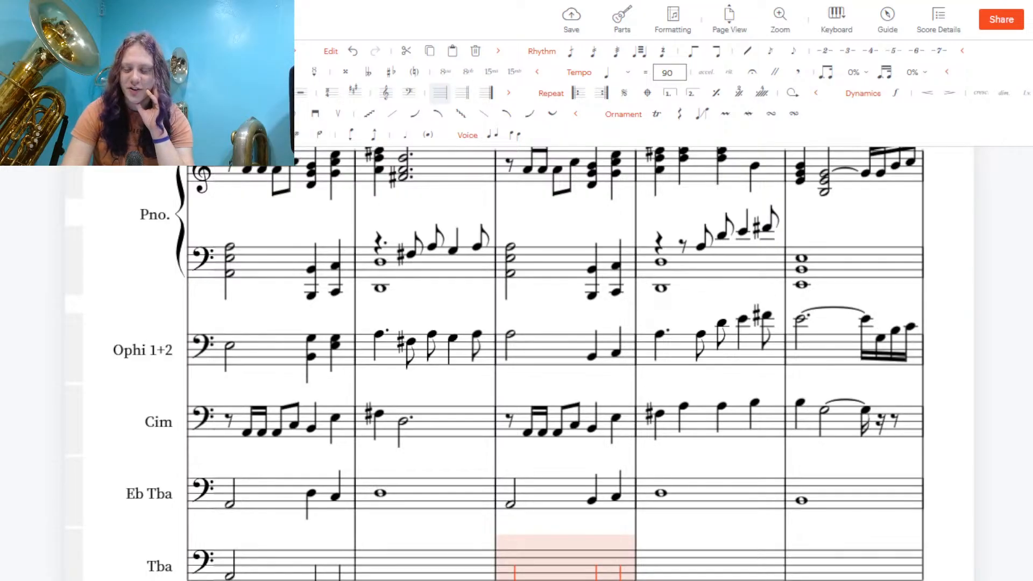
pyautogui.scroll(-4, 519, 364)
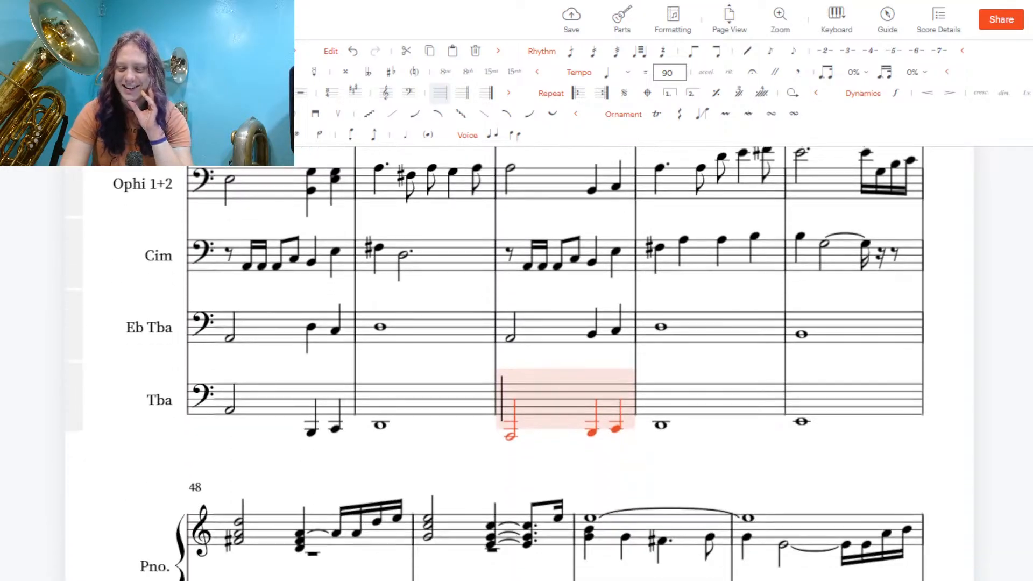
pyautogui.scroll(1, 519, 364)
pyautogui.click(986, 424)
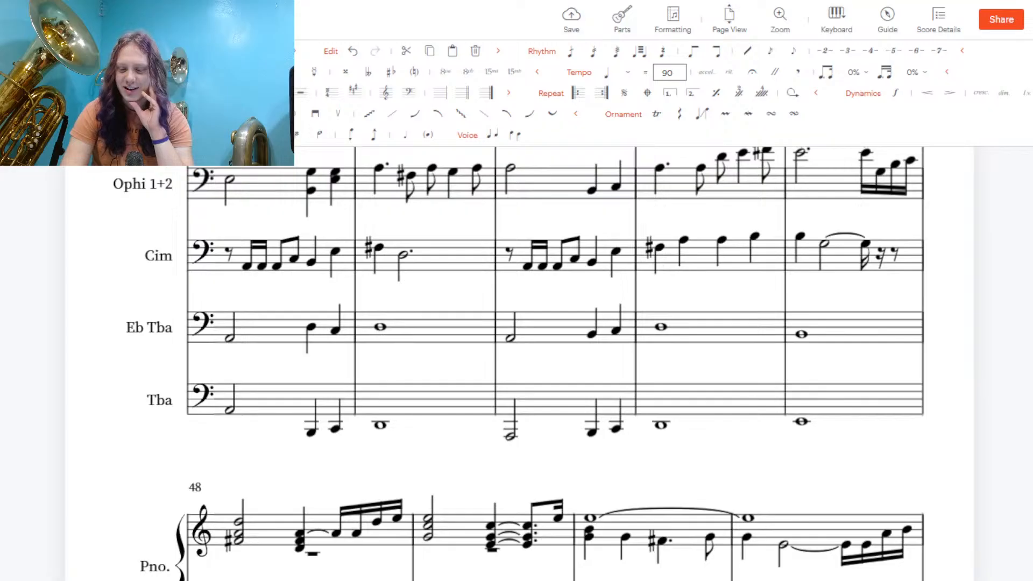
# Compare the ophicleide, cimbasso and tuba parts with the piano harmony in measures 43 to 51
pyautogui.scroll(3, 520, 363)
pyautogui.scroll(-1, 520, 364)
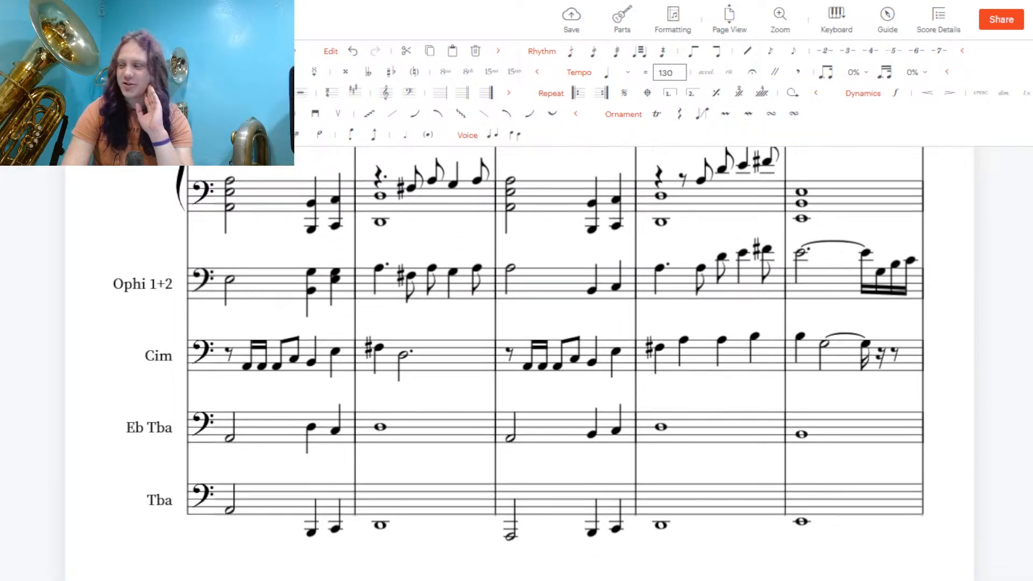
pyautogui.scroll(1, 519, 364)
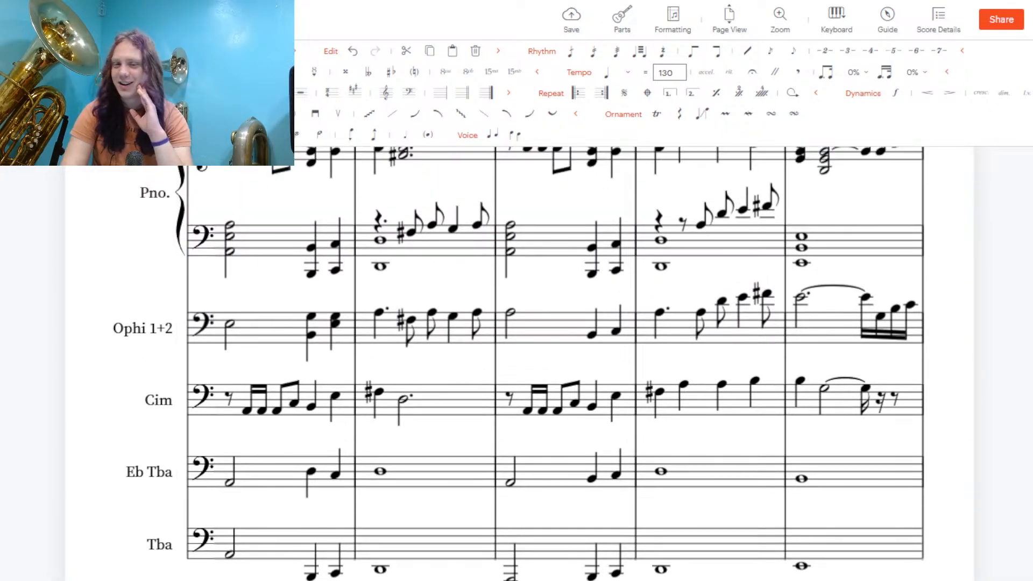
pyautogui.scroll(-5, 519, 364)
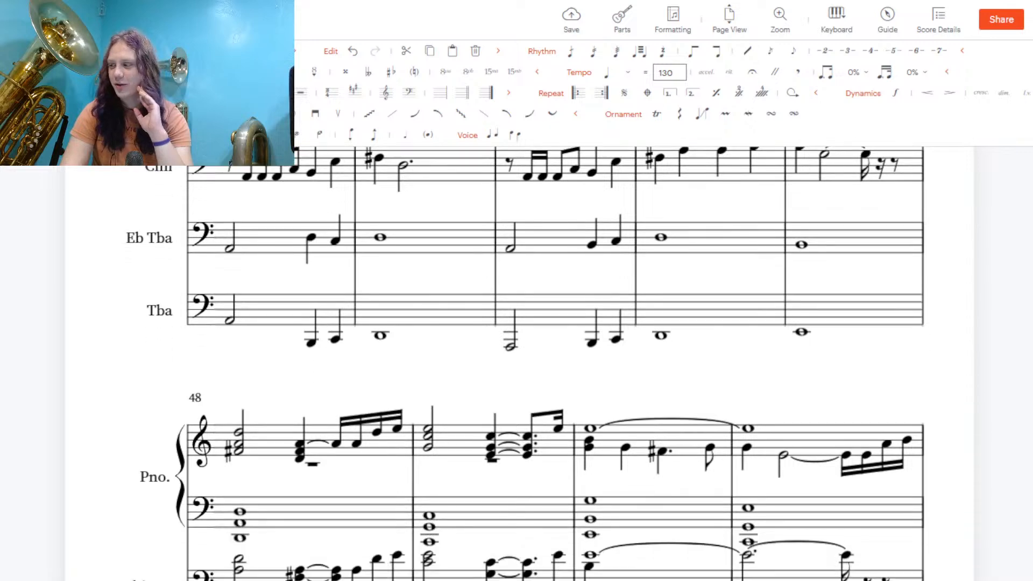
pyautogui.scroll(-4, 519, 363)
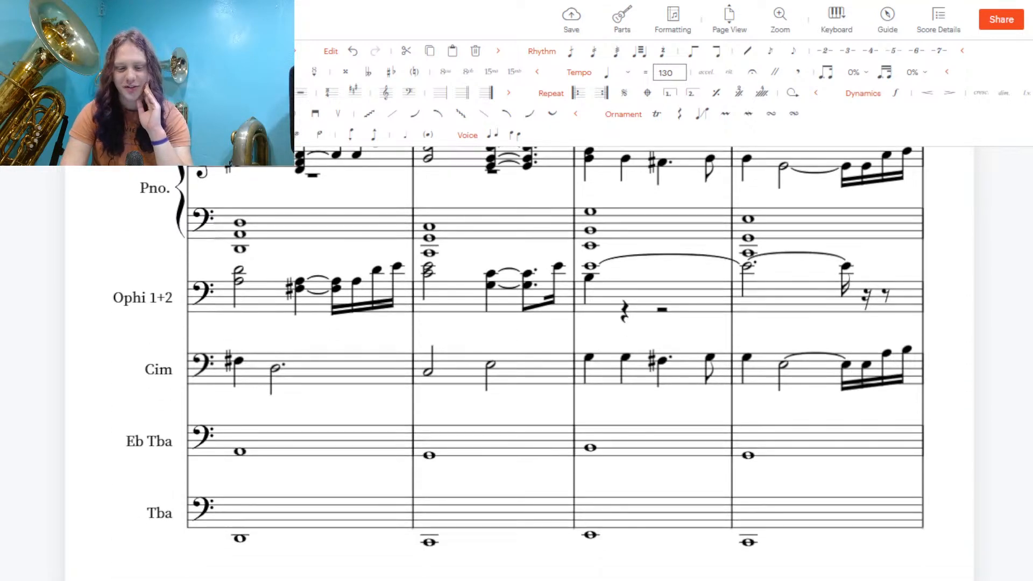
pyautogui.scroll(-1, 519, 363)
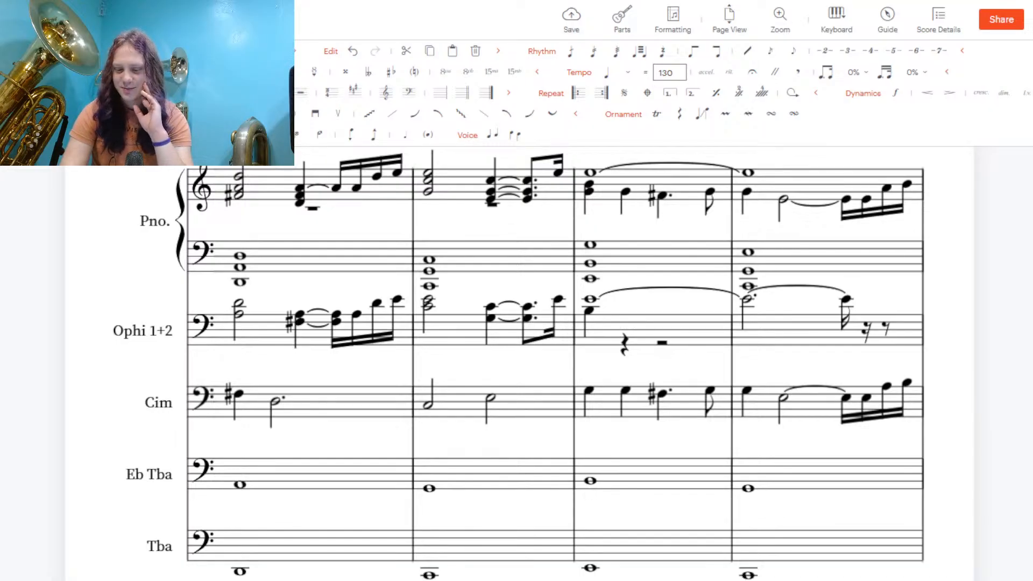
pyautogui.scroll(-1, 517, 360)
pyautogui.scroll(2, 517, 361)
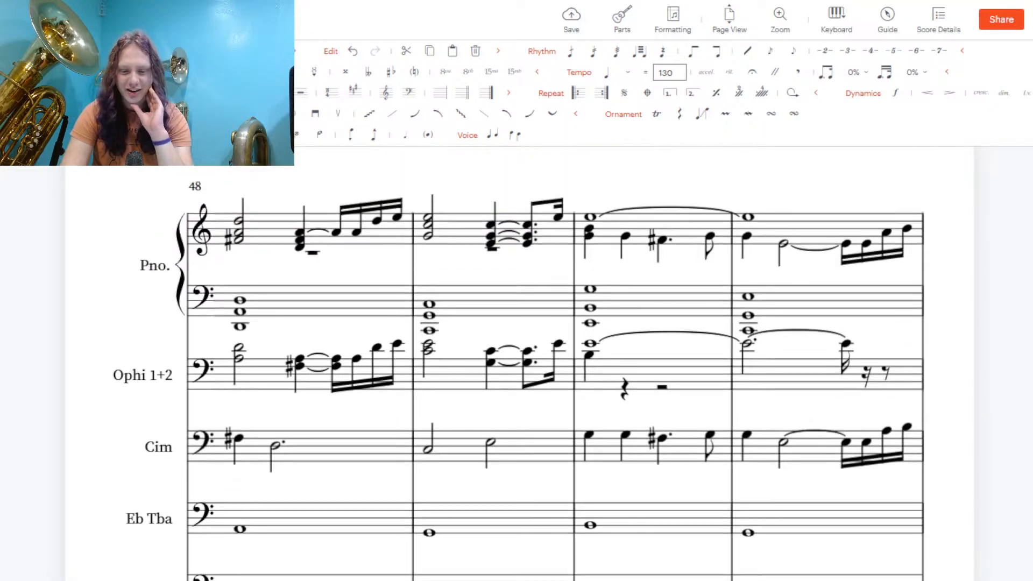
pyautogui.scroll(-1, 516, 361)
pyautogui.scroll(-1, 554, 361)
pyautogui.scroll(2, 554, 360)
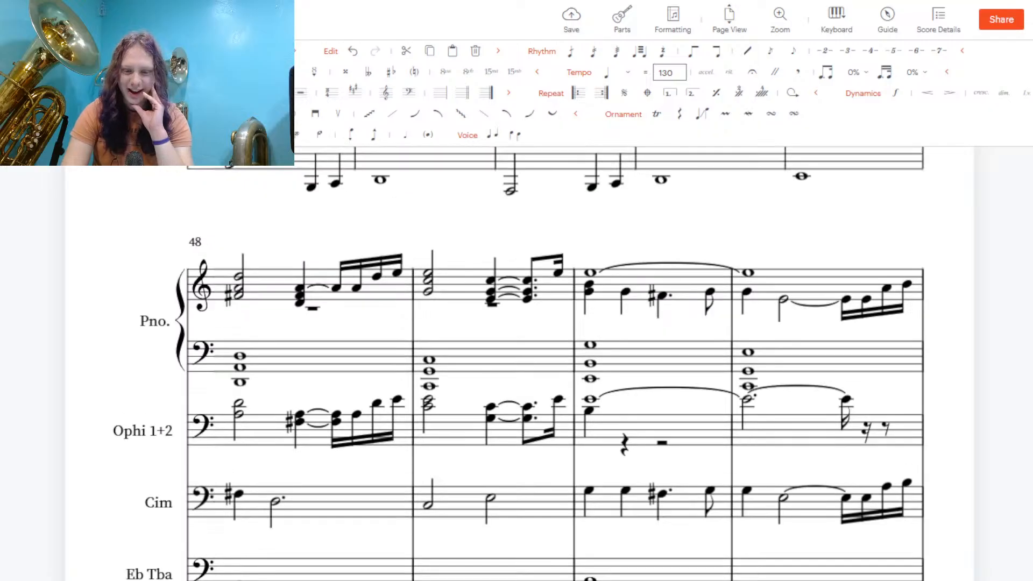
pyautogui.scroll(-2, 554, 360)
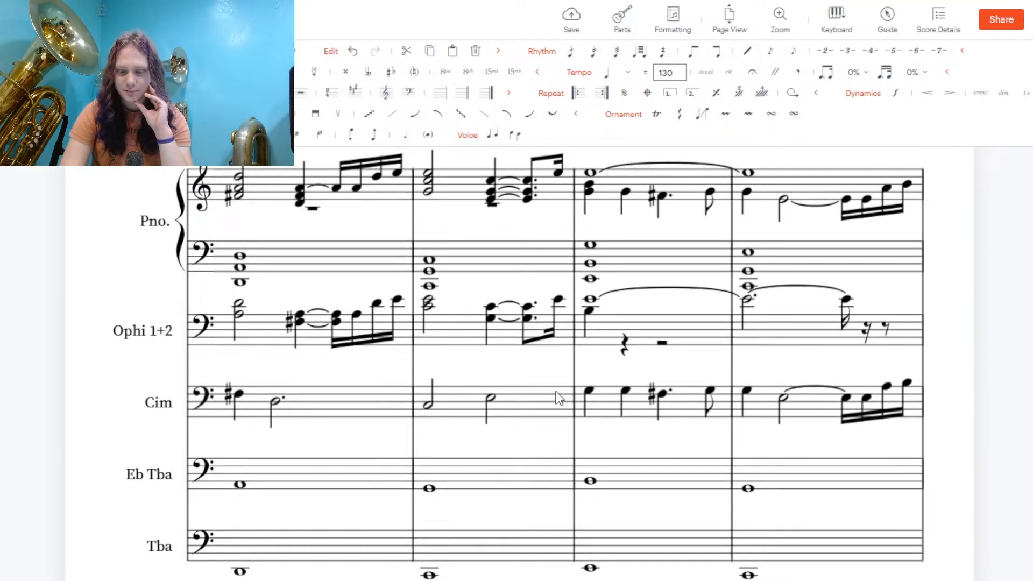
# Turn the cimbasso's E half note in measure 49 into a double-dotted quarter note followed by an E sixteenth note
pyautogui.click(489, 399)
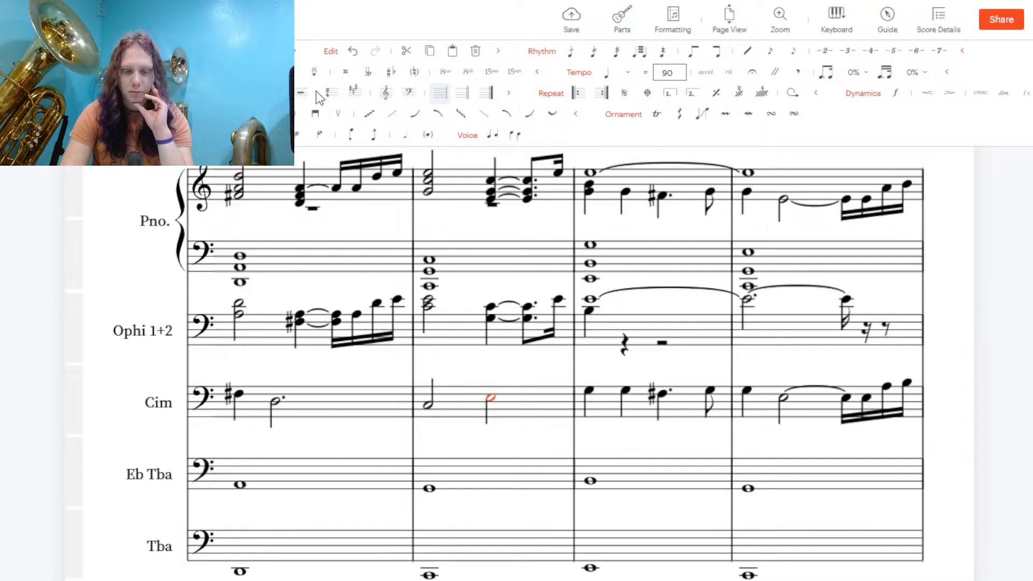
pyautogui.click(9, 20)
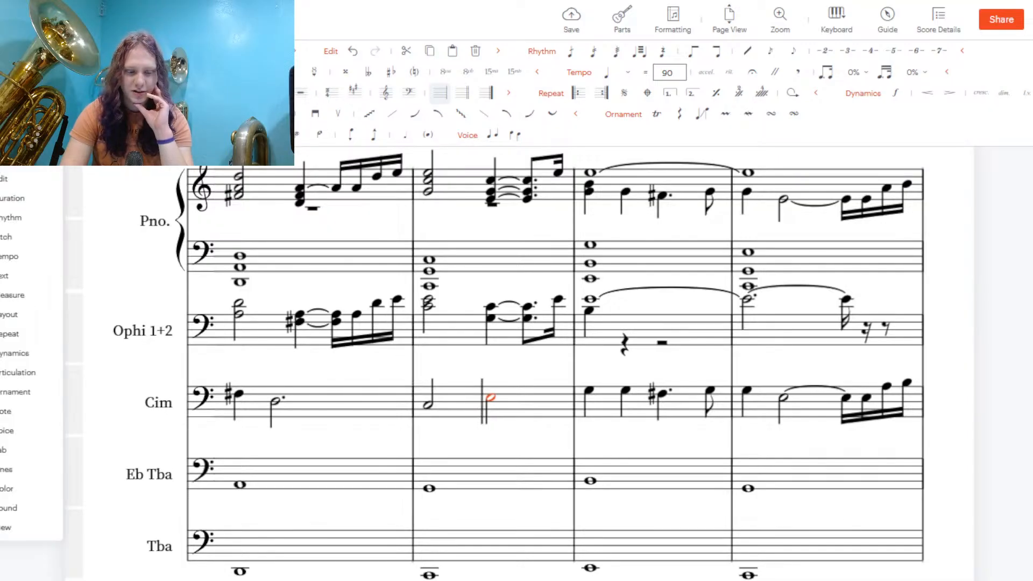
pyautogui.moveTo(7, 200)
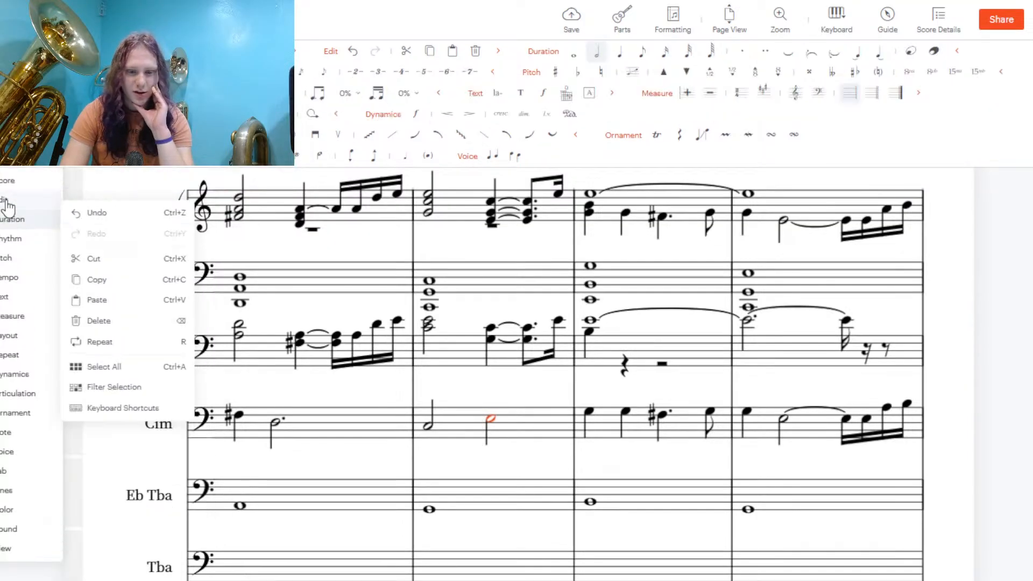
pyautogui.click(621, 53)
pyautogui.click(764, 51)
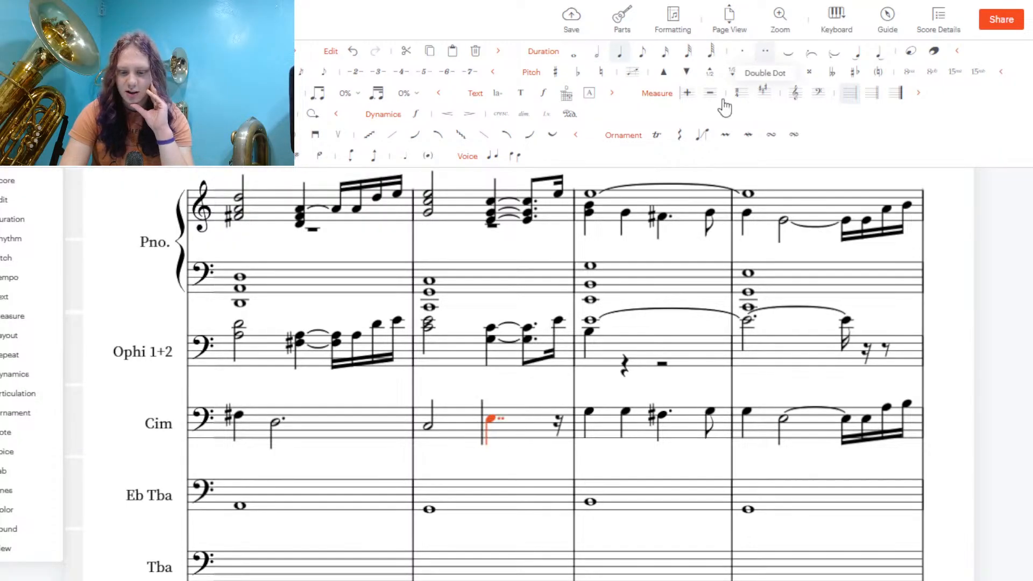
pyautogui.click(559, 423)
pyautogui.click(559, 419)
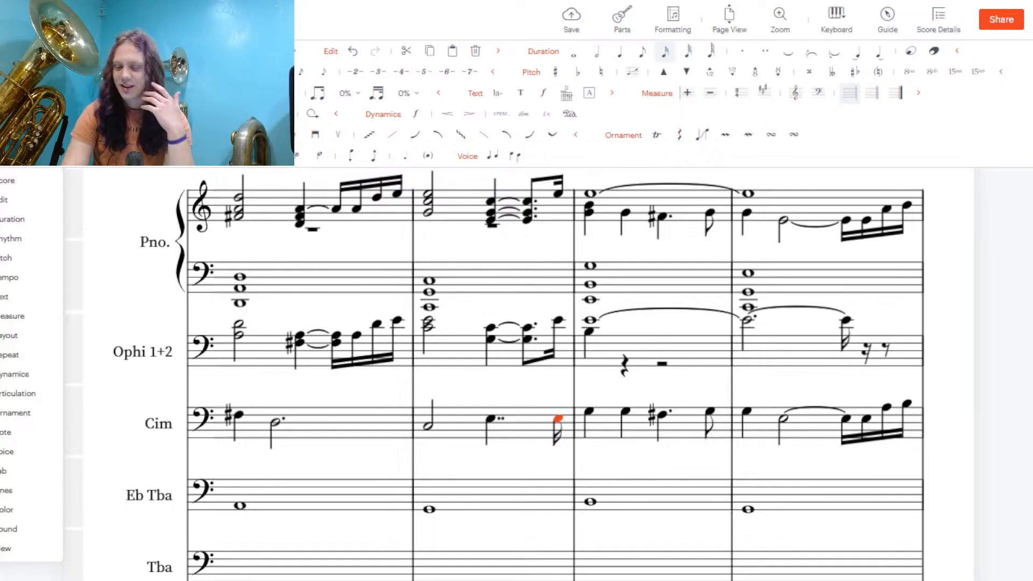
# Replace the whole note in tuba measure 48 with an F-sharp quarter note on beat one
pyautogui.scroll(1, 516, 372)
pyautogui.scroll(-1, 496, 374)
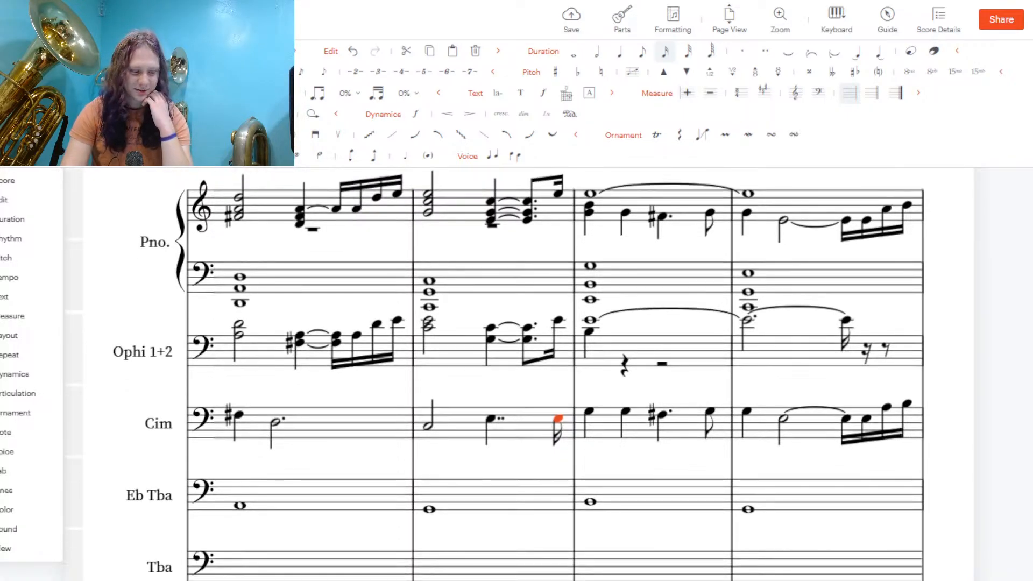
pyautogui.scroll(1, 495, 375)
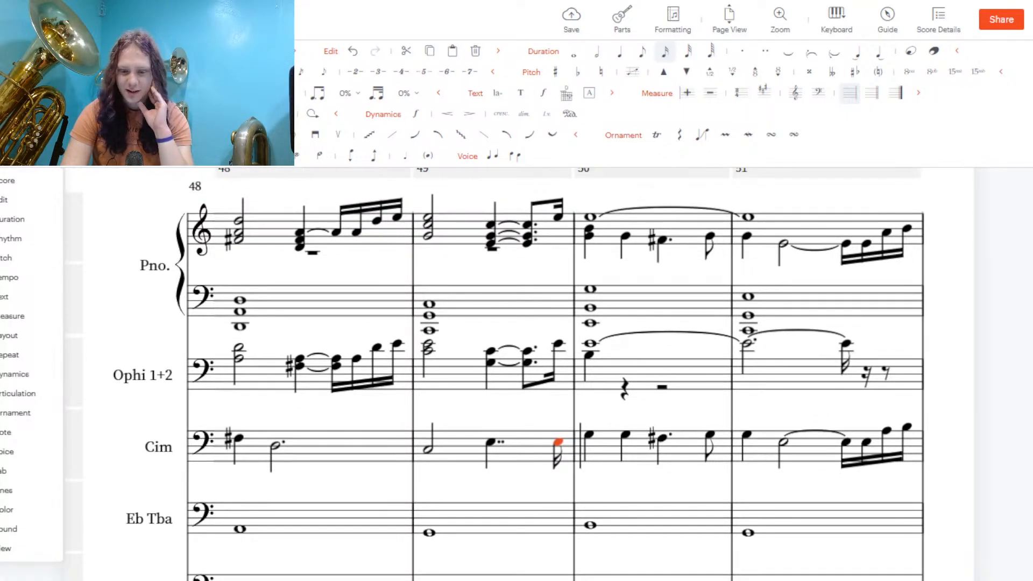
pyautogui.scroll(-2, 495, 375)
pyautogui.scroll(2, 495, 375)
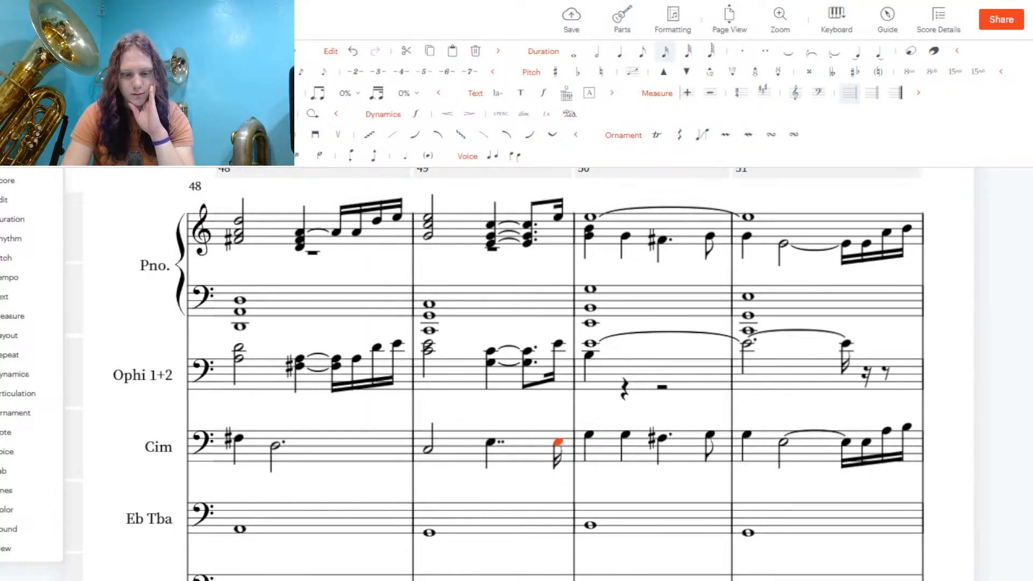
pyautogui.click(231, 579)
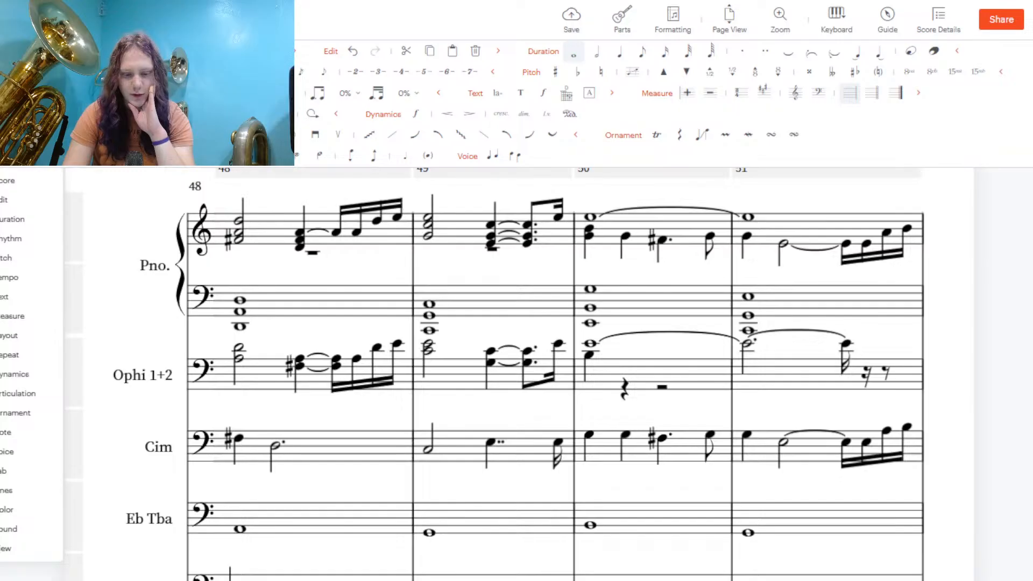
pyautogui.click(620, 52)
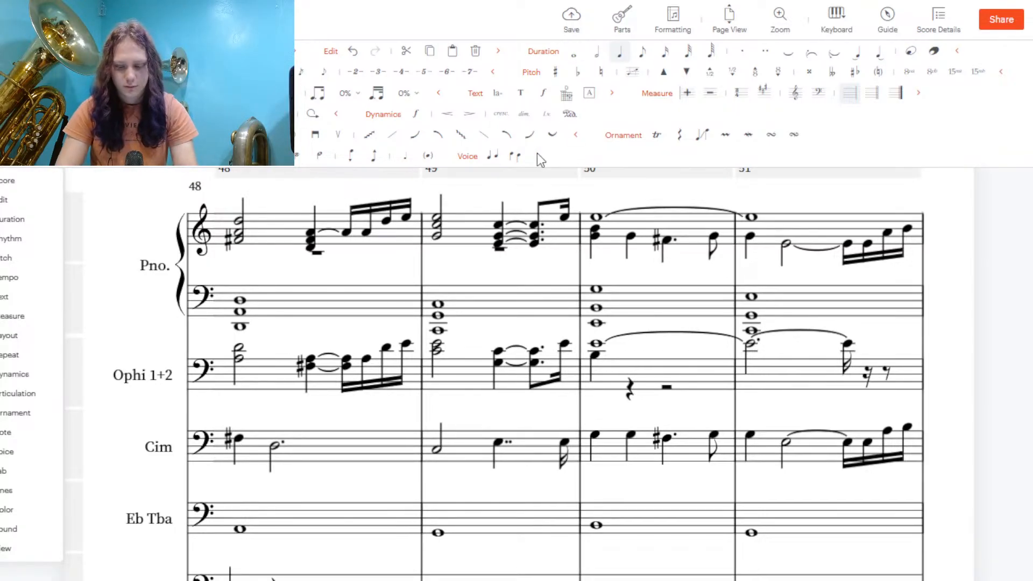
pyautogui.press('+')
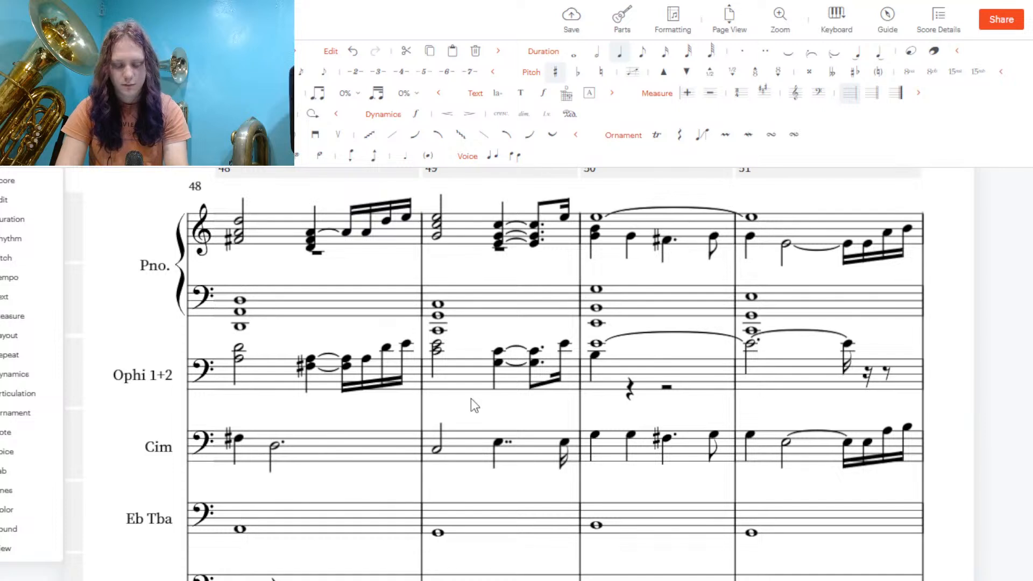
# Fill the remaining three beats of tuba measure 48 with a D dotted half note
pyautogui.press('r')
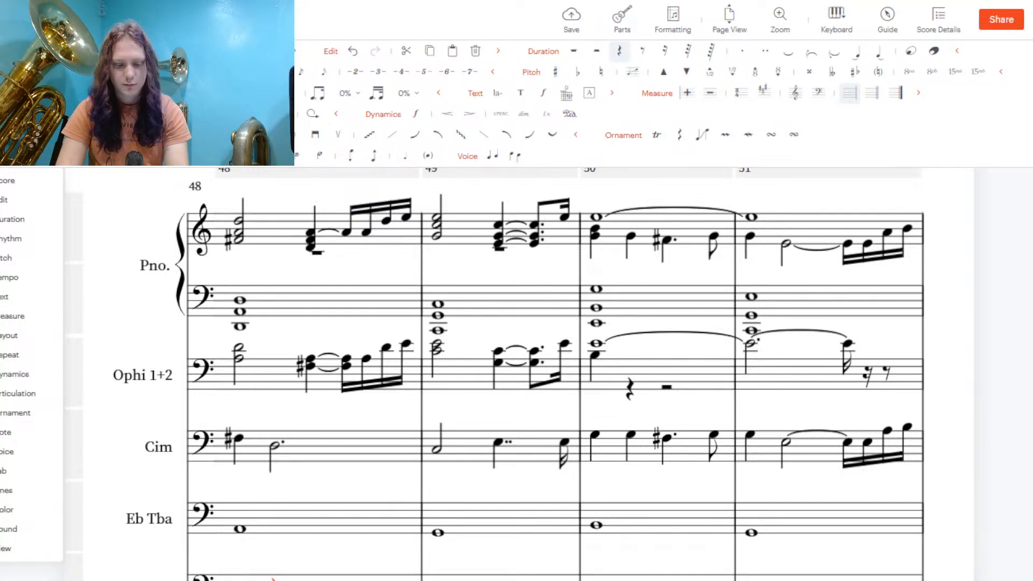
pyautogui.press('r')
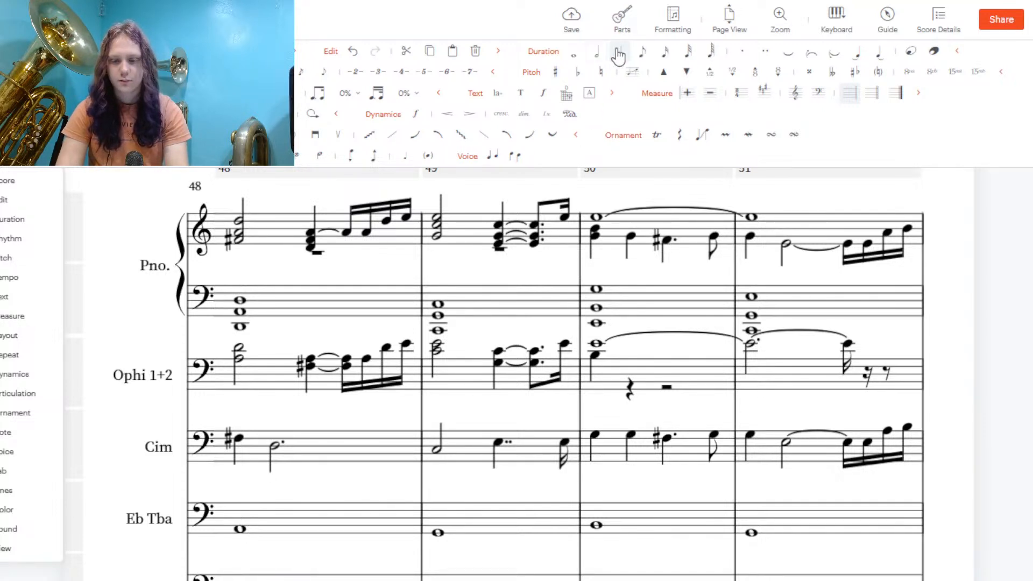
pyautogui.click(599, 52)
pyautogui.click(744, 54)
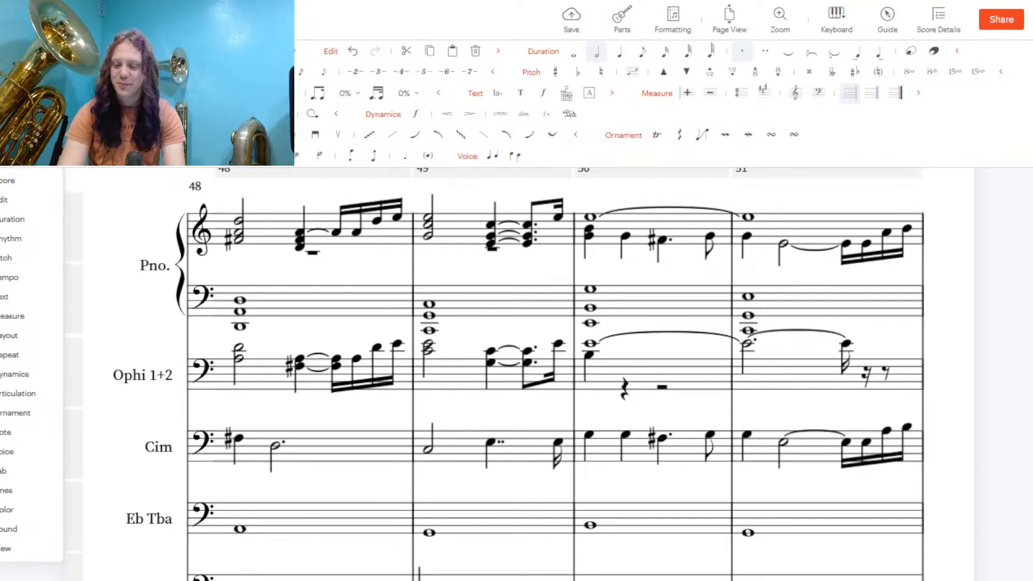
pyautogui.scroll(-1, 501, 374)
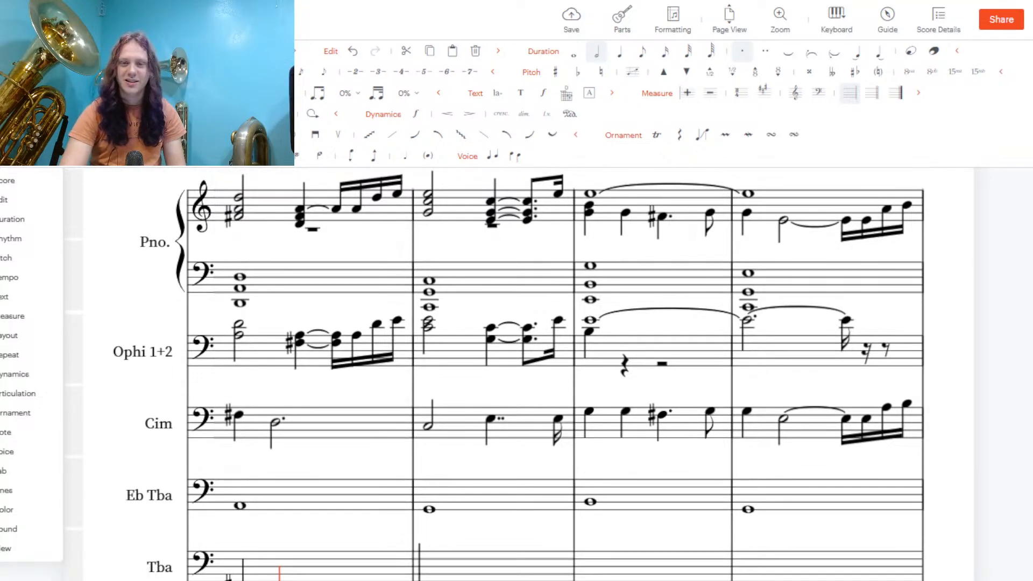
pyautogui.scroll(-2, 501, 374)
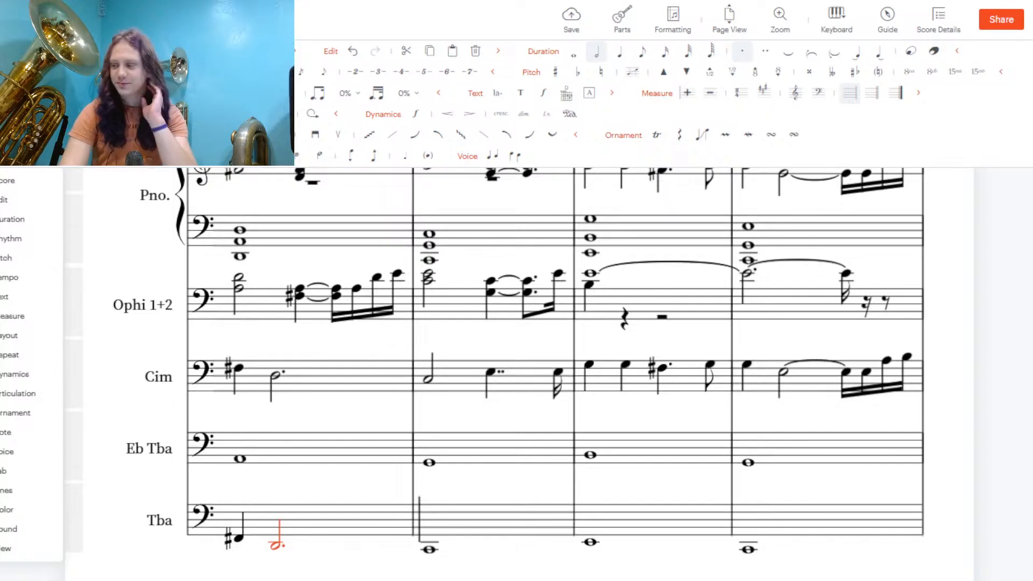
# Review the ophicleide, cimbasso and tuba parts against the piano harmony from measure 37 through measure 51
pyautogui.scroll(1, 501, 366)
pyautogui.scroll(3, 501, 374)
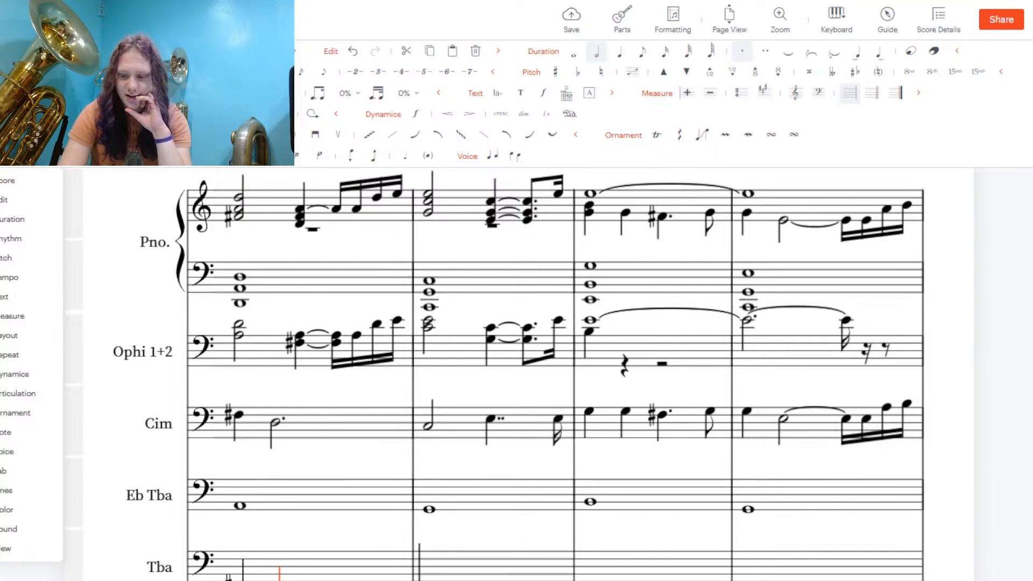
pyautogui.scroll(4, 554, 374)
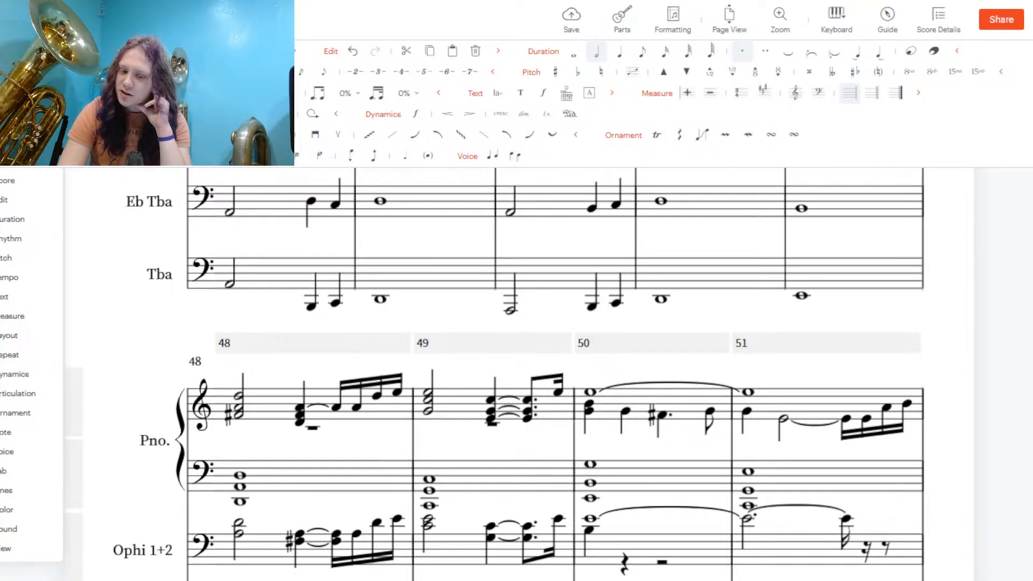
pyautogui.scroll(10, 555, 374)
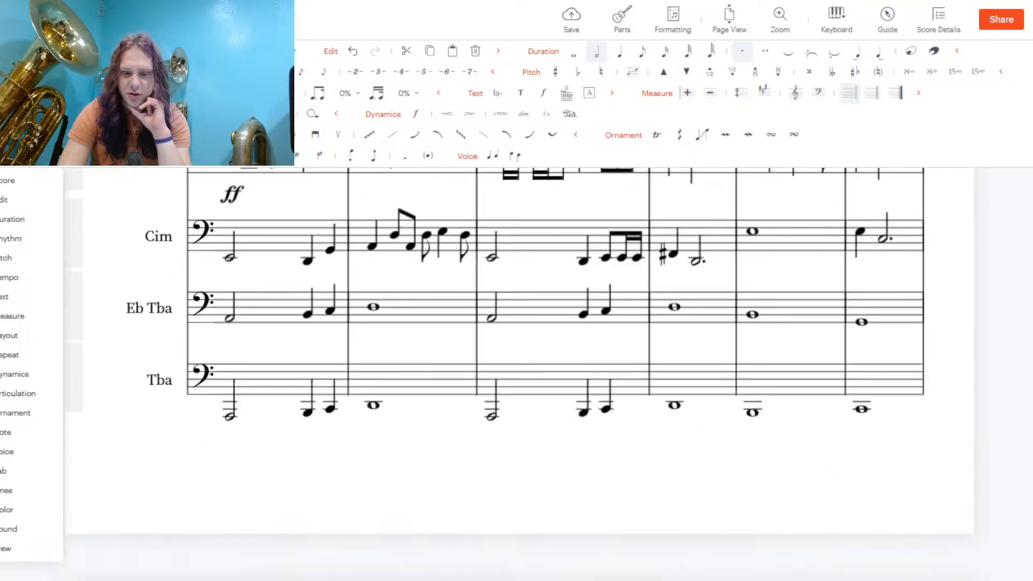
pyautogui.scroll(6, 555, 374)
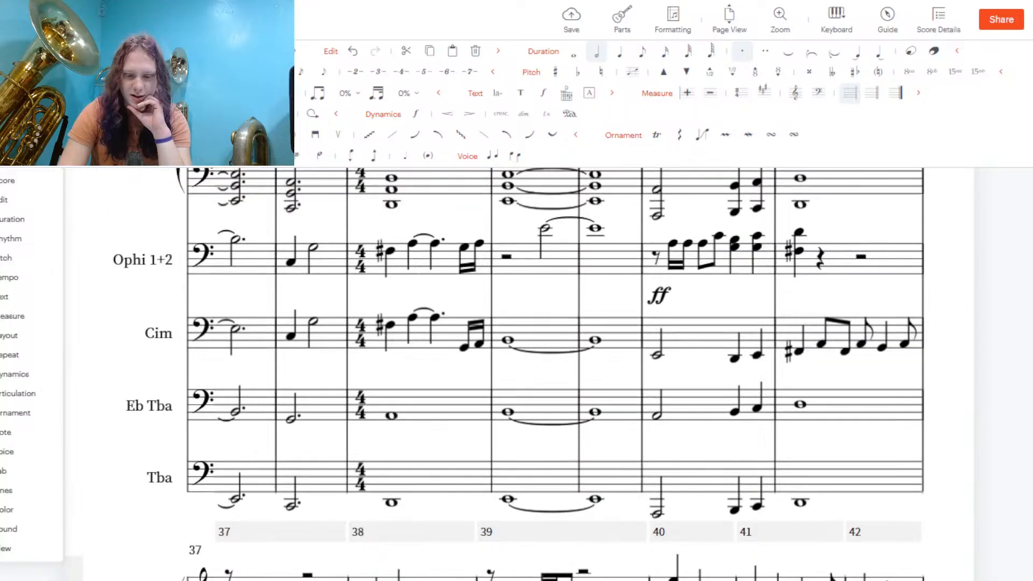
pyautogui.scroll(-3, 554, 374)
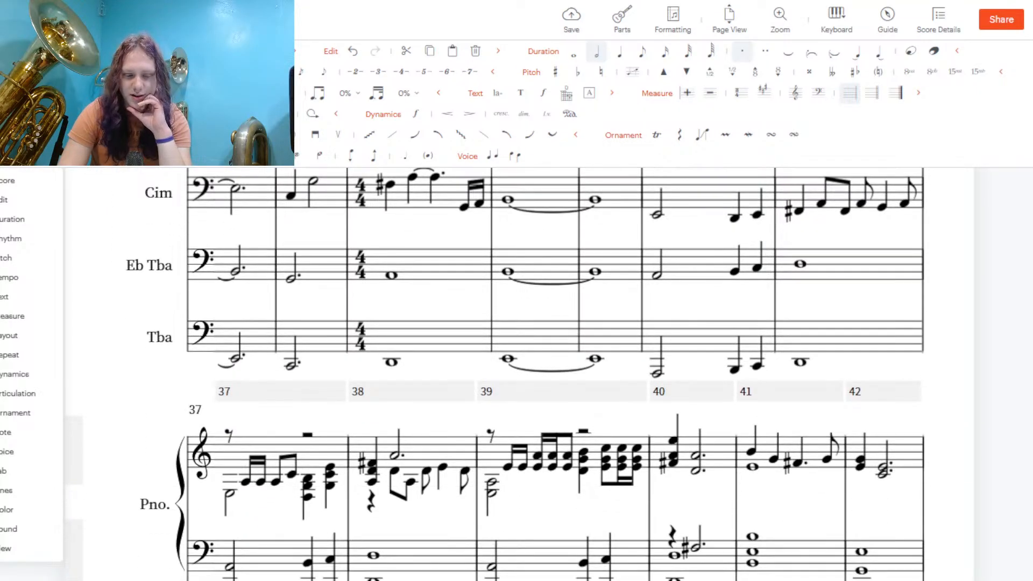
pyautogui.scroll(-5, 555, 374)
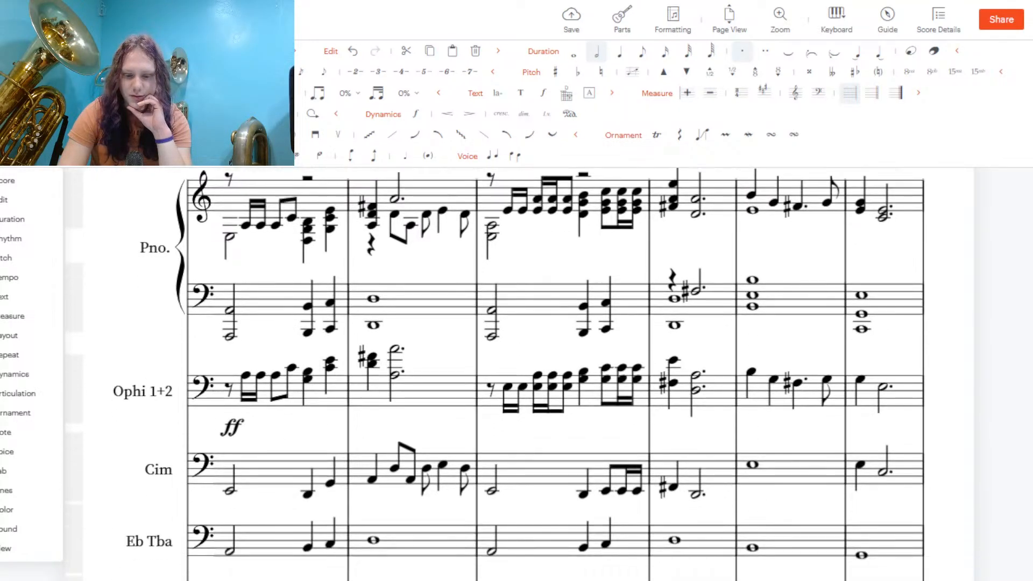
pyautogui.scroll(-2, 555, 374)
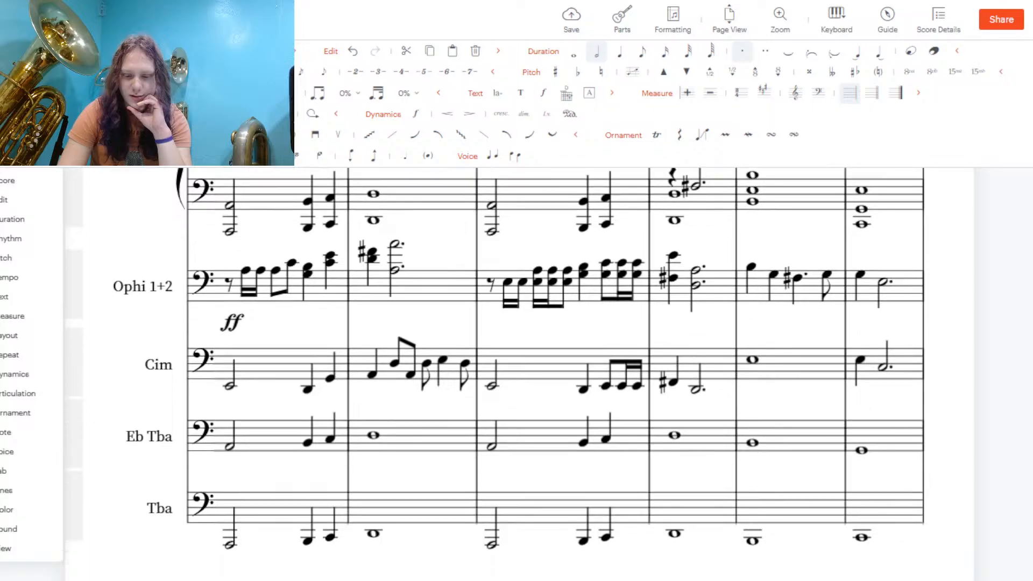
pyautogui.scroll(-1, 555, 374)
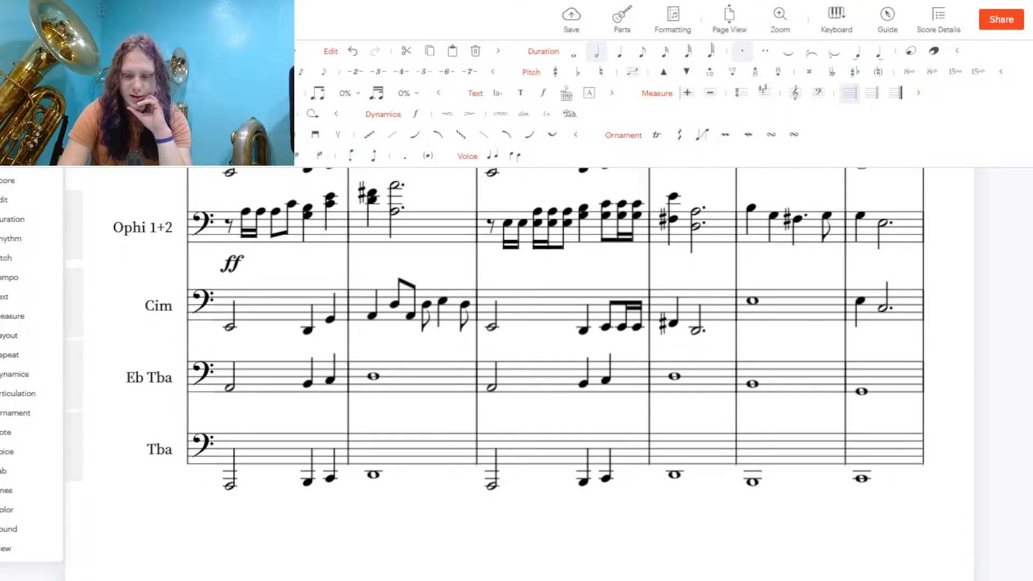
pyautogui.scroll(-12, 555, 374)
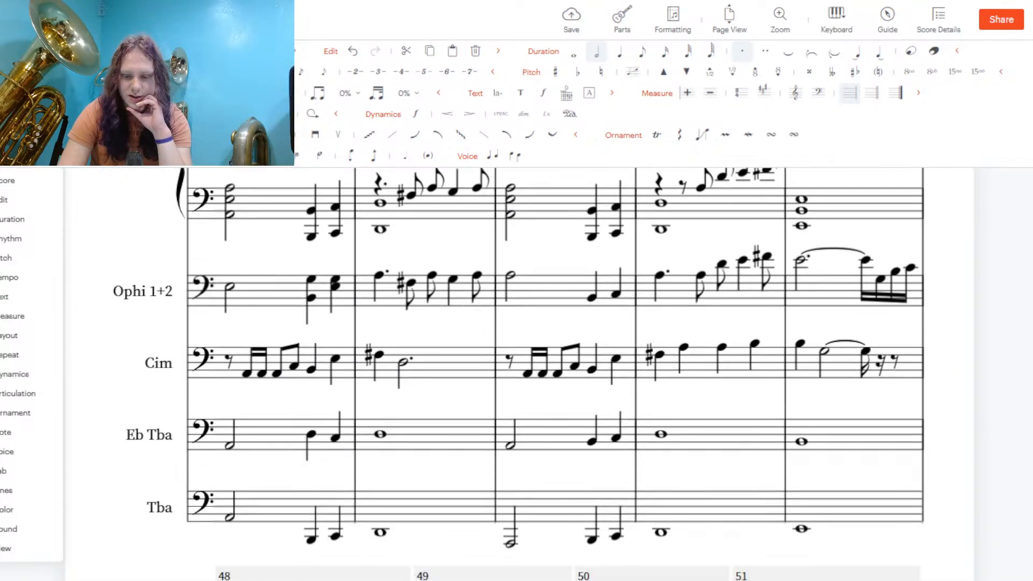
pyautogui.scroll(-10, 1030, 499)
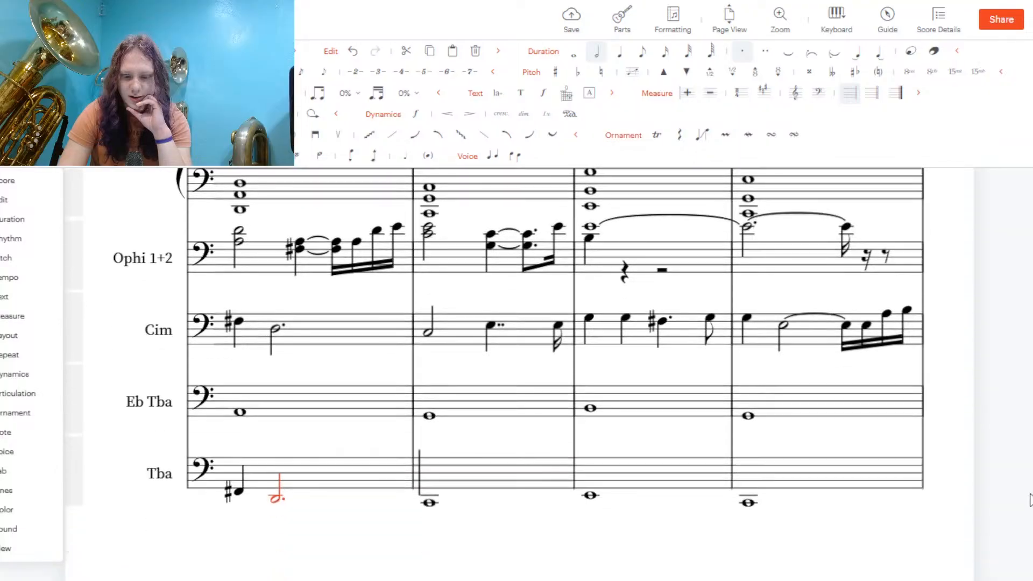
# Examine the ophicleide, cimbasso and tuba voicings against the piano chords in measures 12 to 19
pyautogui.scroll(-10, 1028, 442)
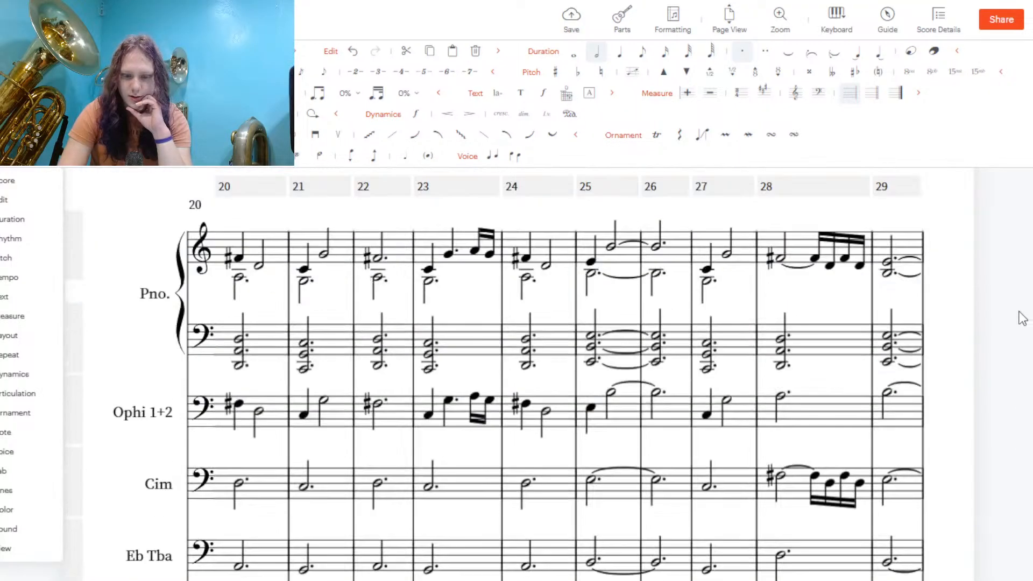
pyautogui.scroll(10, 554, 374)
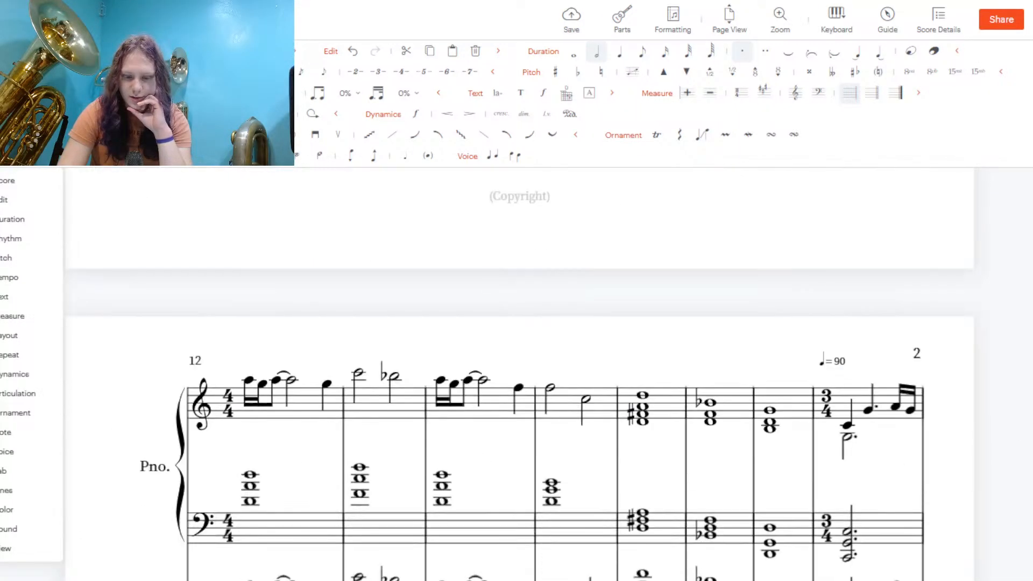
pyautogui.scroll(-3, 495, 374)
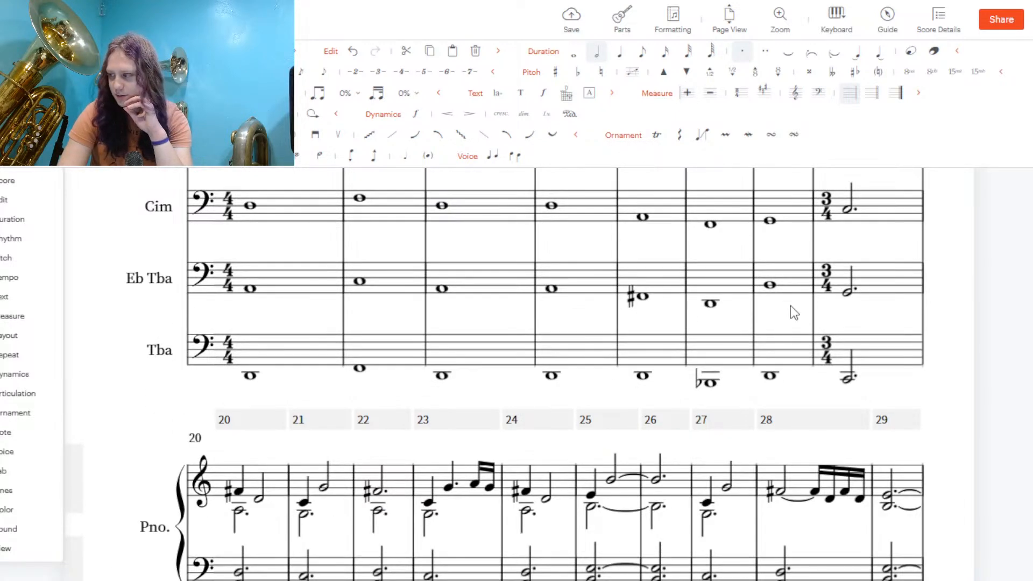
pyautogui.scroll(6, 555, 374)
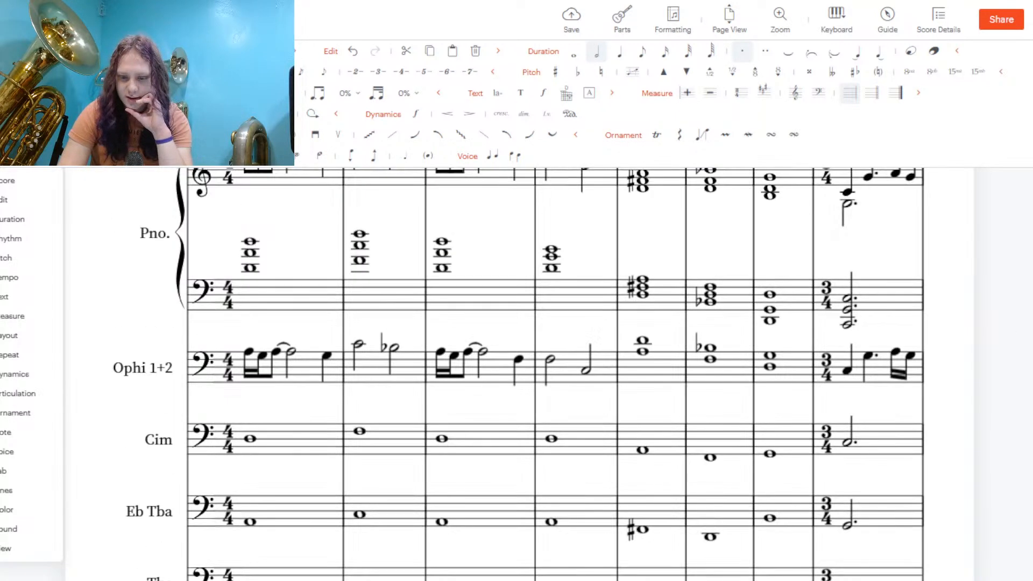
pyautogui.scroll(2, 554, 375)
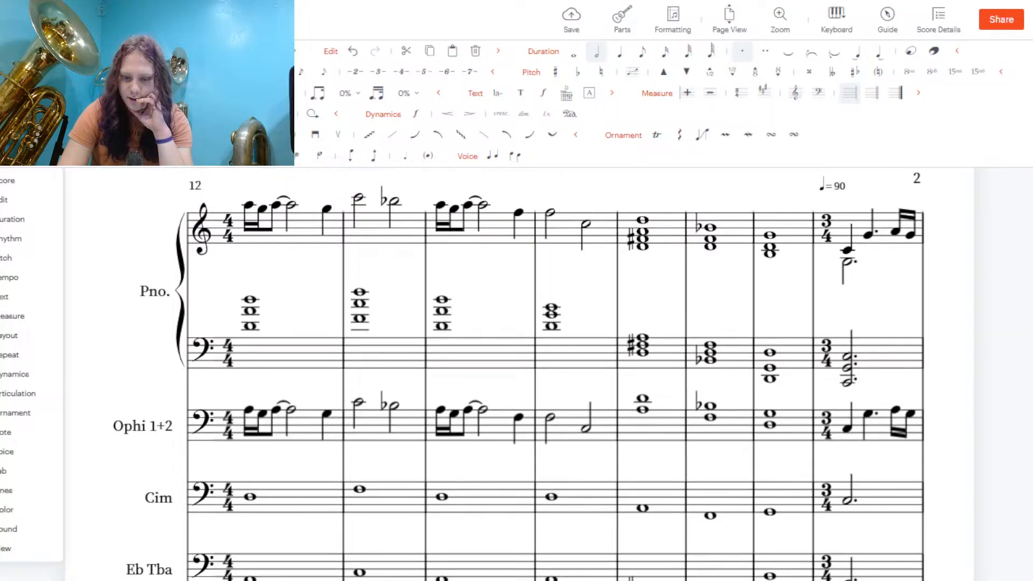
pyautogui.scroll(-4, 555, 375)
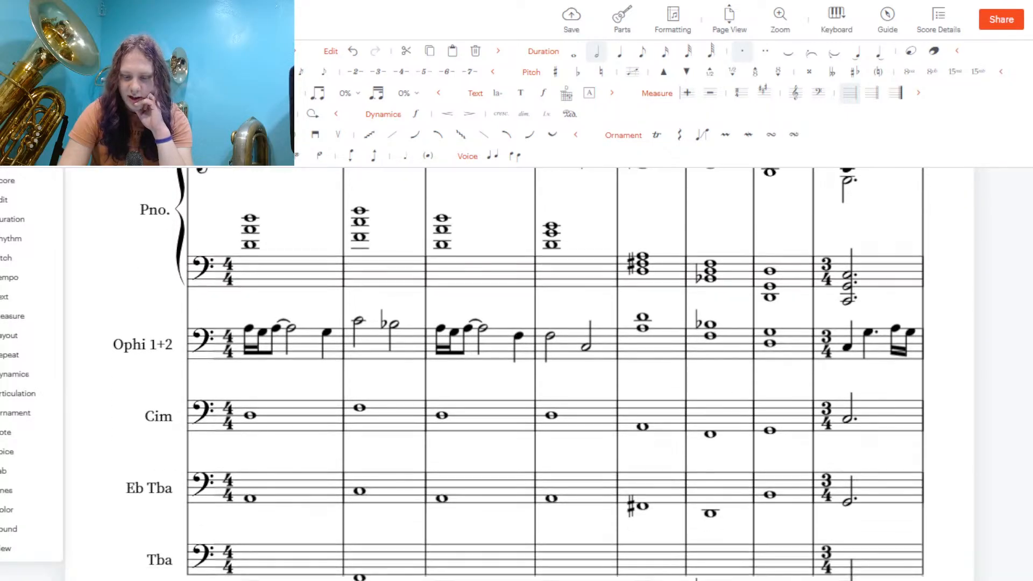
pyautogui.scroll(1, 555, 375)
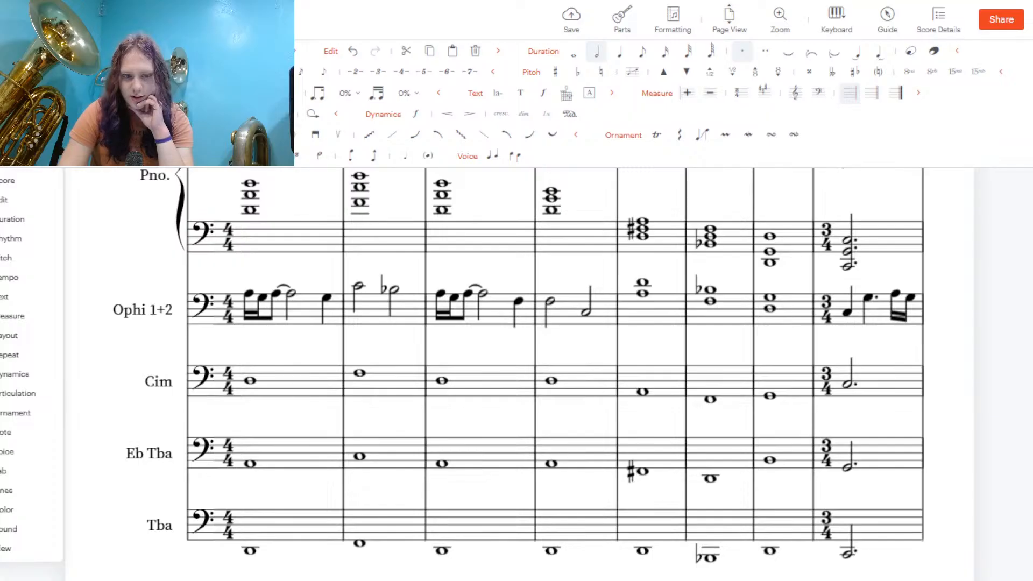
# Play back the score at measure 48 and in the 4/4 passage around measure 17 to hear the brass voicings
pyautogui.press('space')
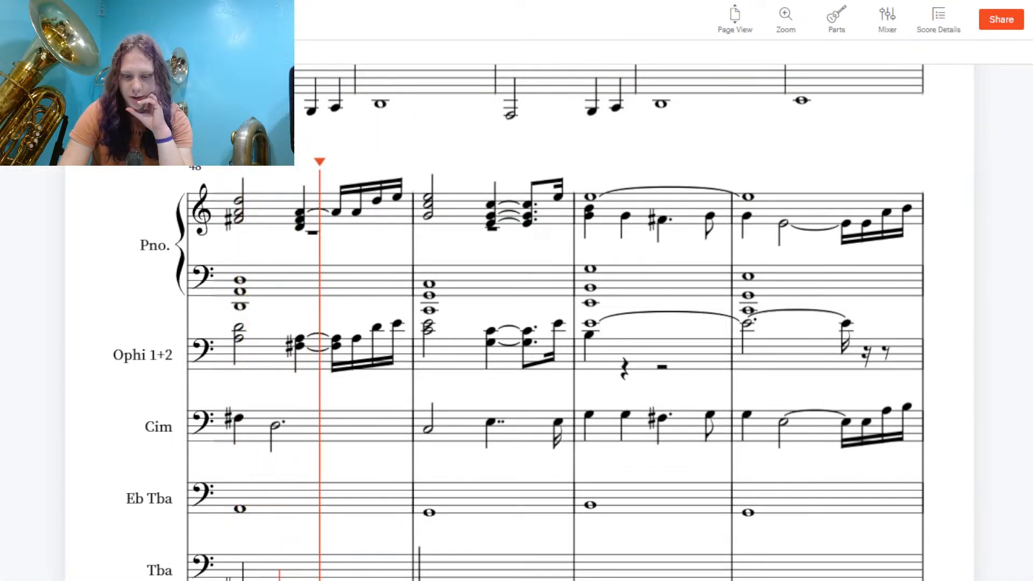
pyautogui.moveTo(319, 161); pyautogui.dragTo(572, 162)
pyautogui.press('space')
pyautogui.press('space')
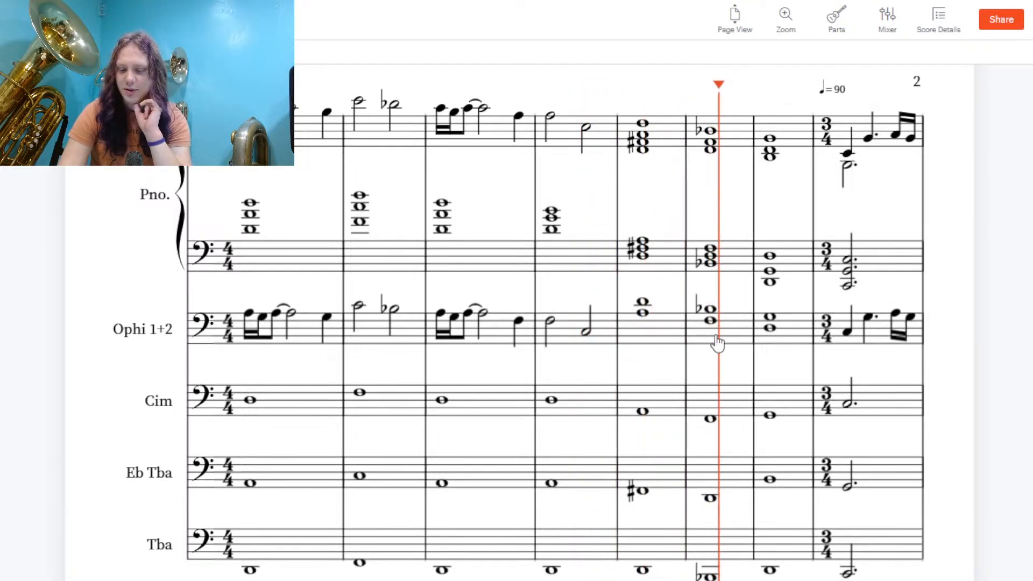
pyautogui.press('space')
# Check the ophicleide, cimbasso and tuba lines against the piano from measure 12 up to measure 36
pyautogui.scroll(-3, 554, 371)
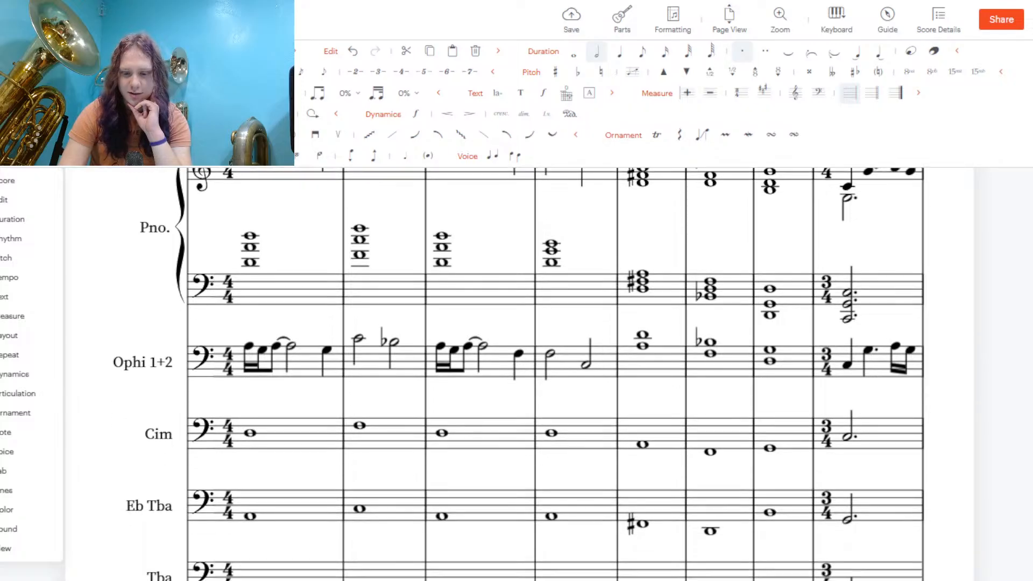
pyautogui.scroll(3, 554, 371)
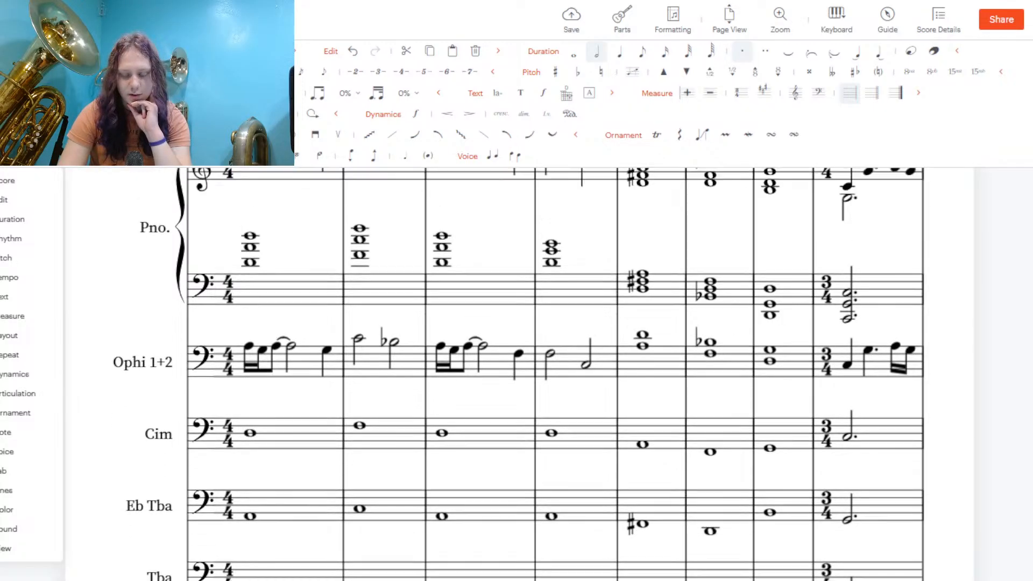
pyautogui.scroll(-6, 555, 372)
pyautogui.scroll(5, 555, 372)
pyautogui.scroll(2, 555, 372)
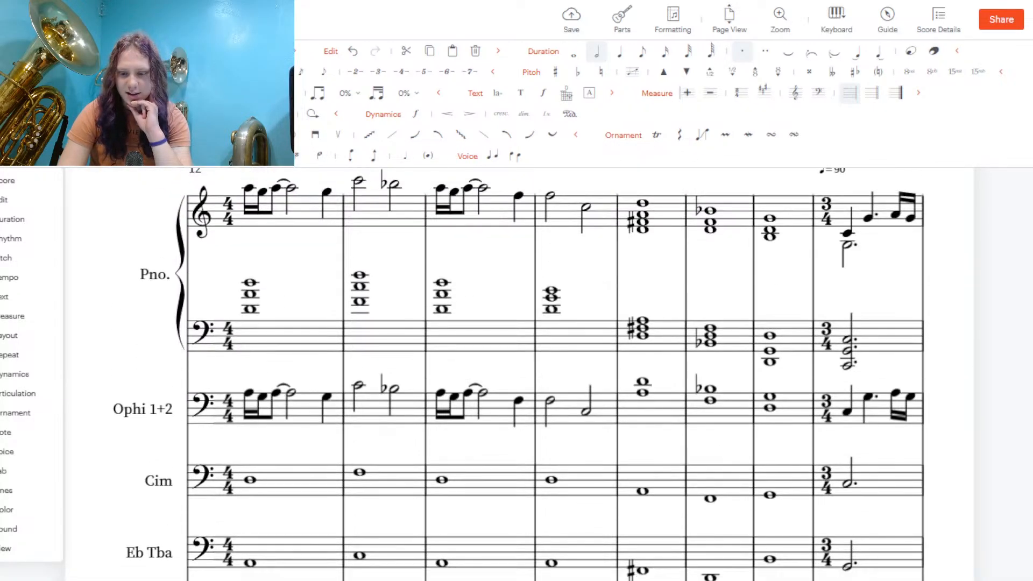
pyautogui.scroll(-15, 554, 371)
pyautogui.scroll(-6, 554, 372)
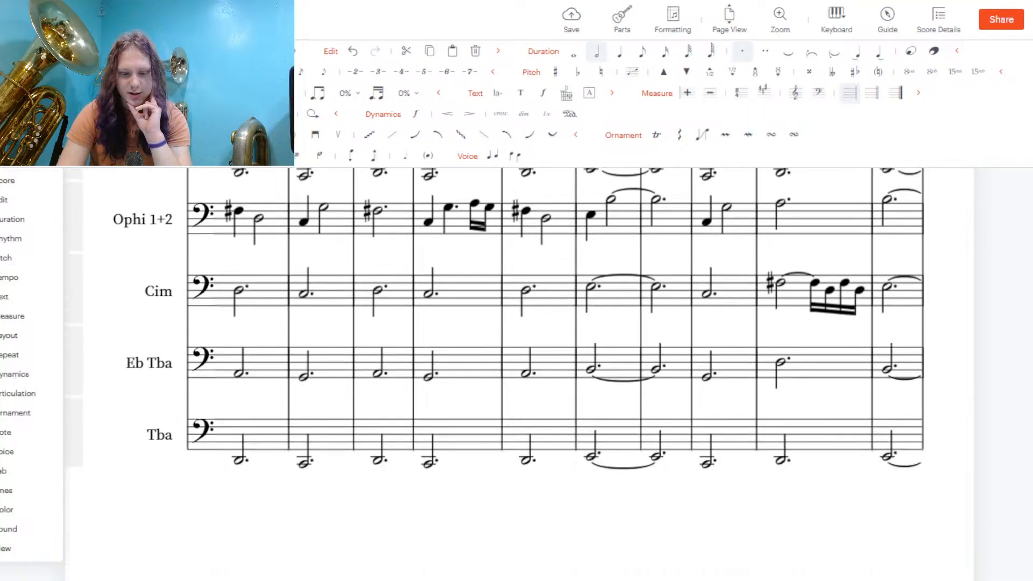
pyautogui.scroll(3, 554, 372)
pyautogui.scroll(-7, 554, 371)
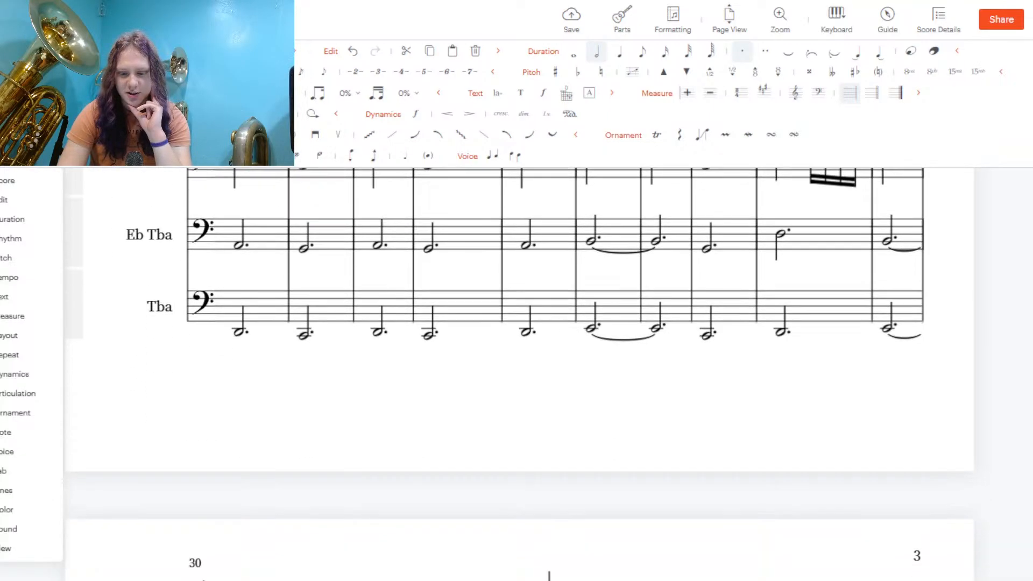
pyautogui.scroll(7, 554, 371)
pyautogui.scroll(-16, 554, 371)
pyautogui.scroll(-8, 555, 371)
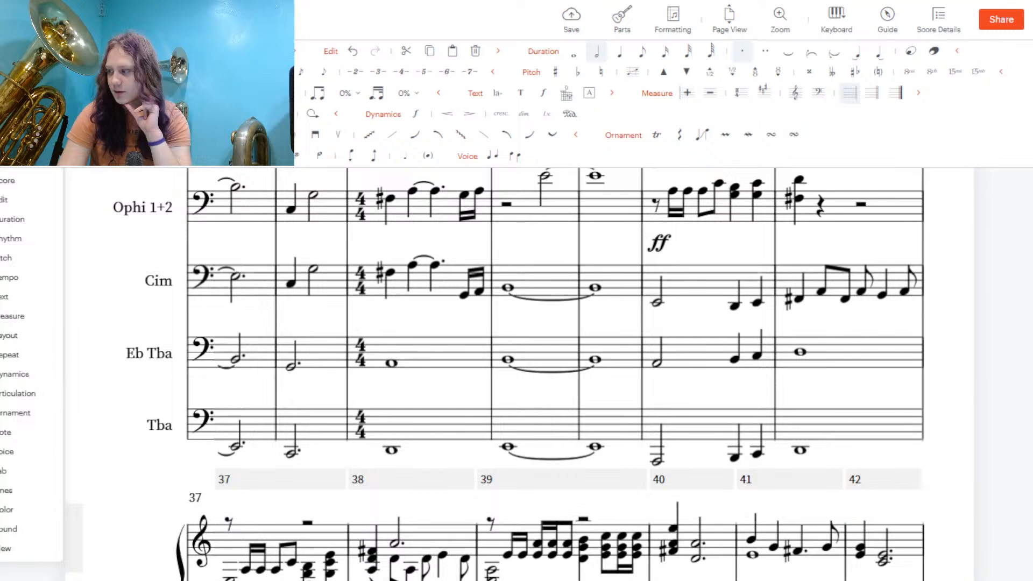
# Recheck the ophicleide divisions and the cimbasso and tuba rhythms in measures 37 to 51
pyautogui.scroll(-11, 554, 371)
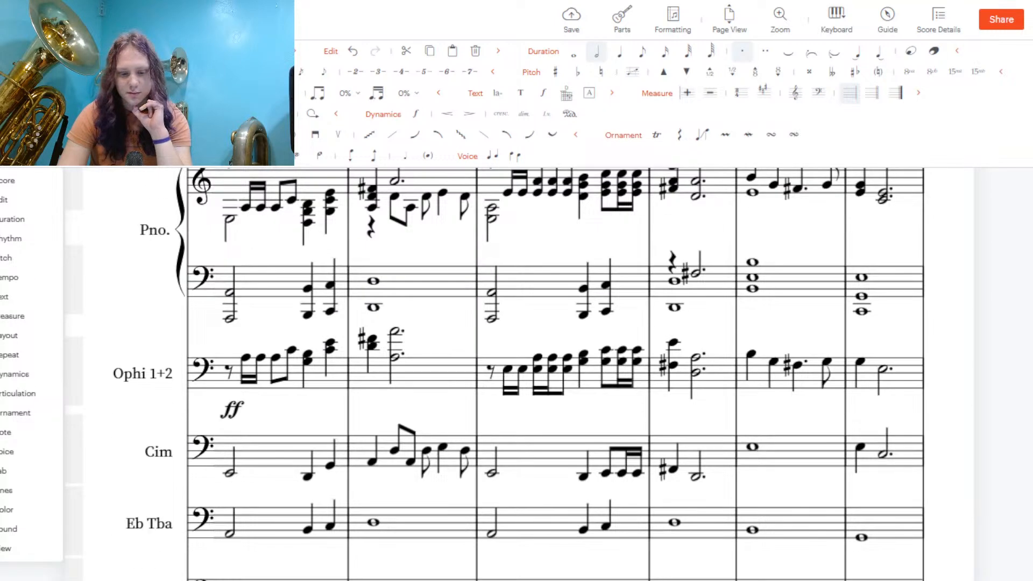
pyautogui.scroll(-20, 554, 372)
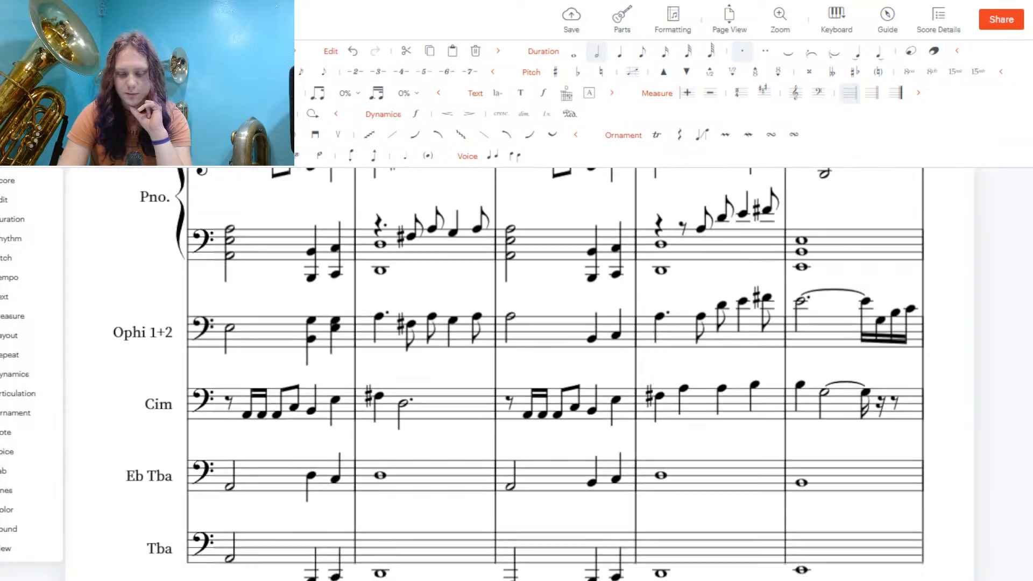
pyautogui.scroll(-3, 555, 372)
pyautogui.scroll(-10, 554, 371)
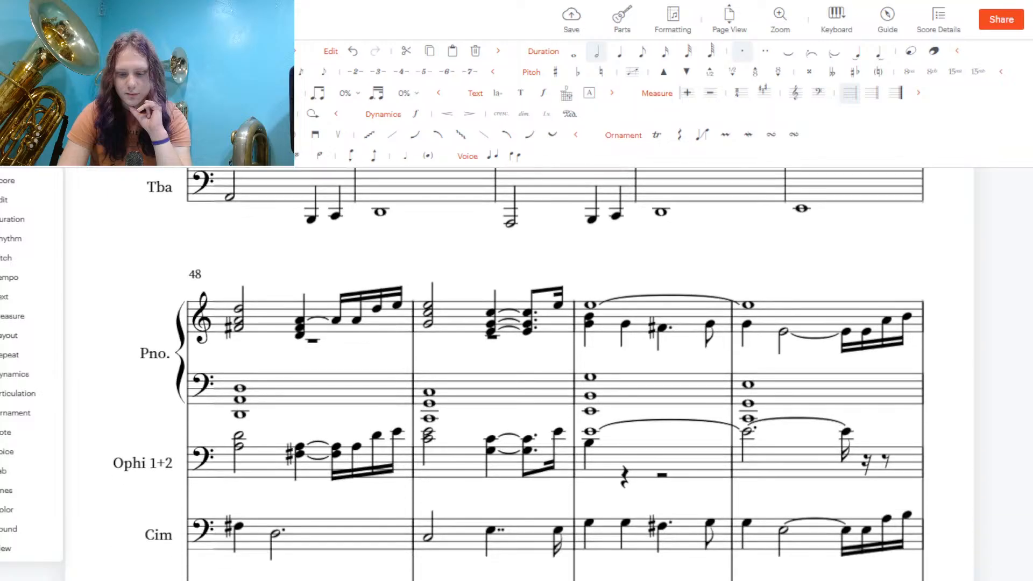
pyautogui.scroll(-5, 554, 372)
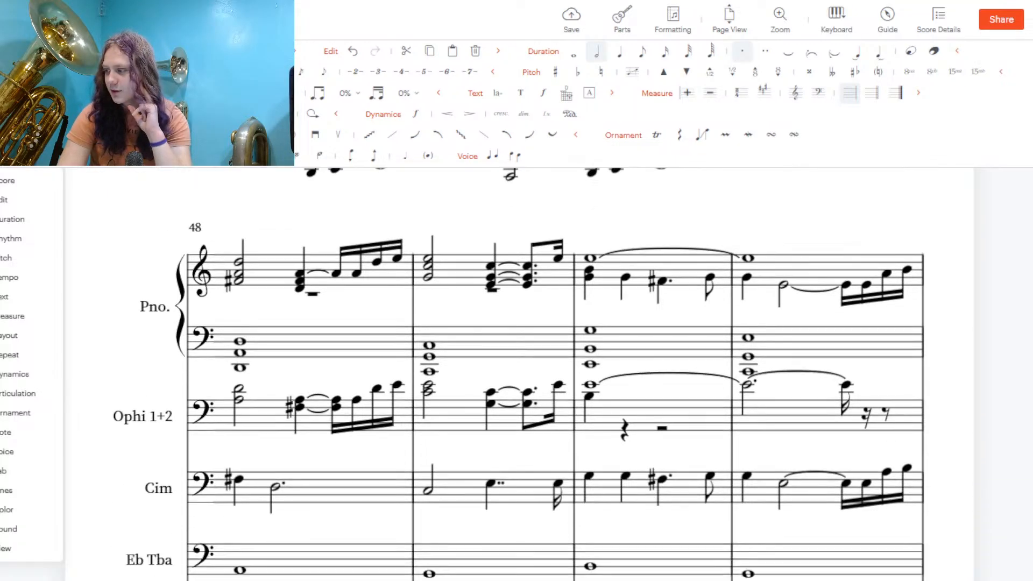
pyautogui.scroll(-15, 554, 371)
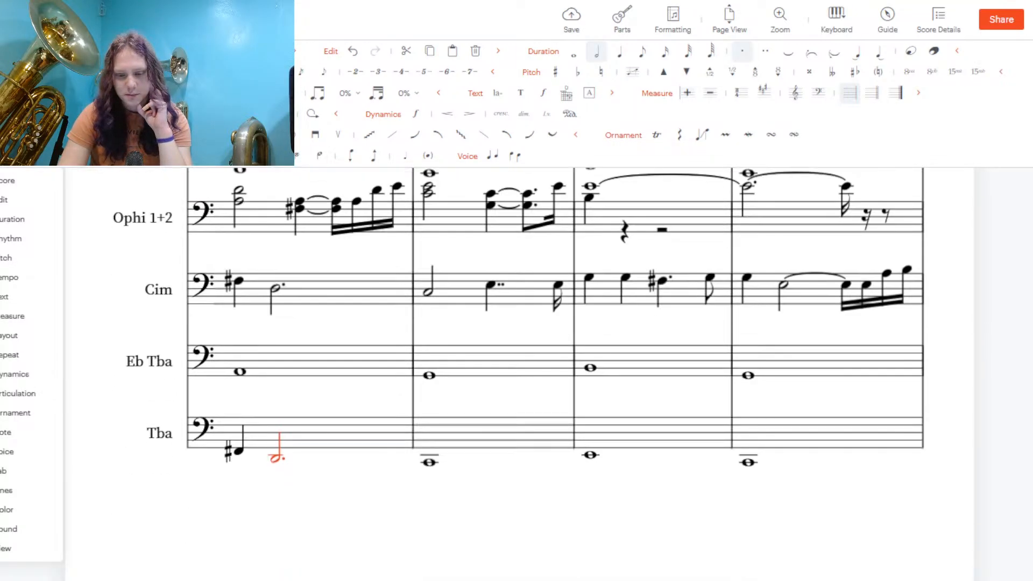
# Examine the ophicleide, cimbasso and tuba lines against the piano harmony in measures 52 to 56
pyautogui.scroll(-8, 554, 371)
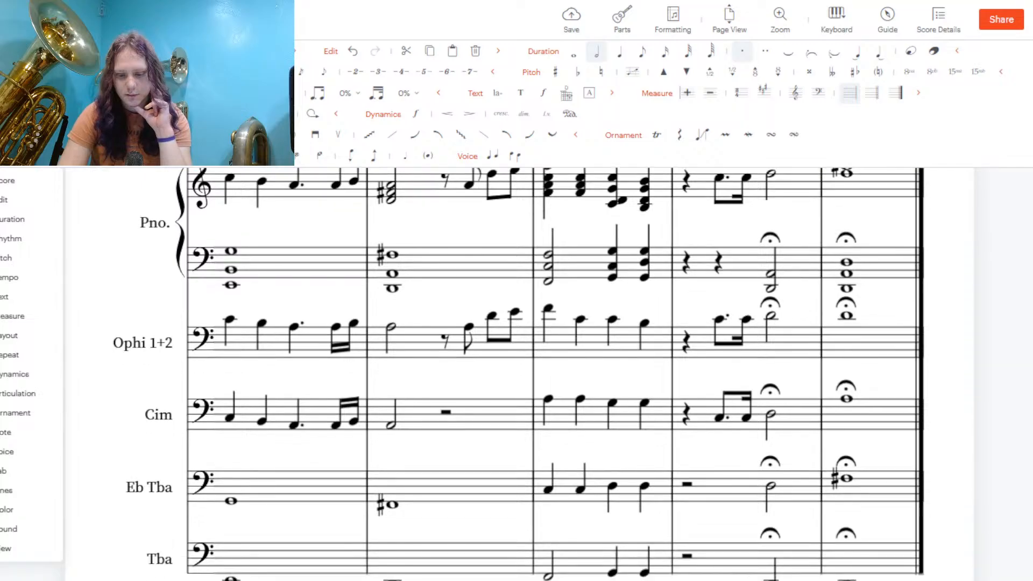
pyautogui.scroll(-2, 554, 371)
pyautogui.scroll(3, 554, 371)
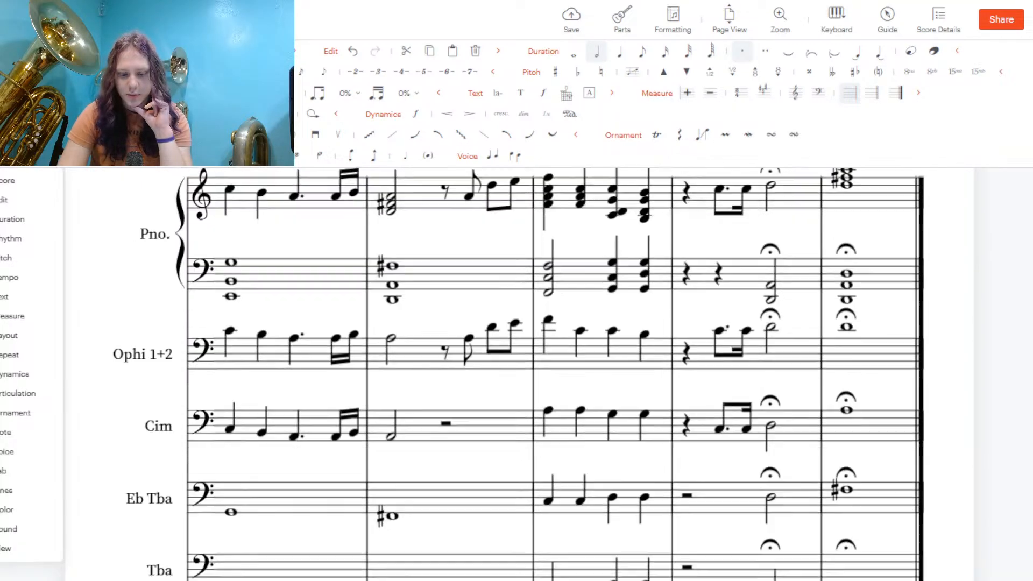
pyautogui.scroll(-3, 554, 371)
pyautogui.scroll(5, 554, 371)
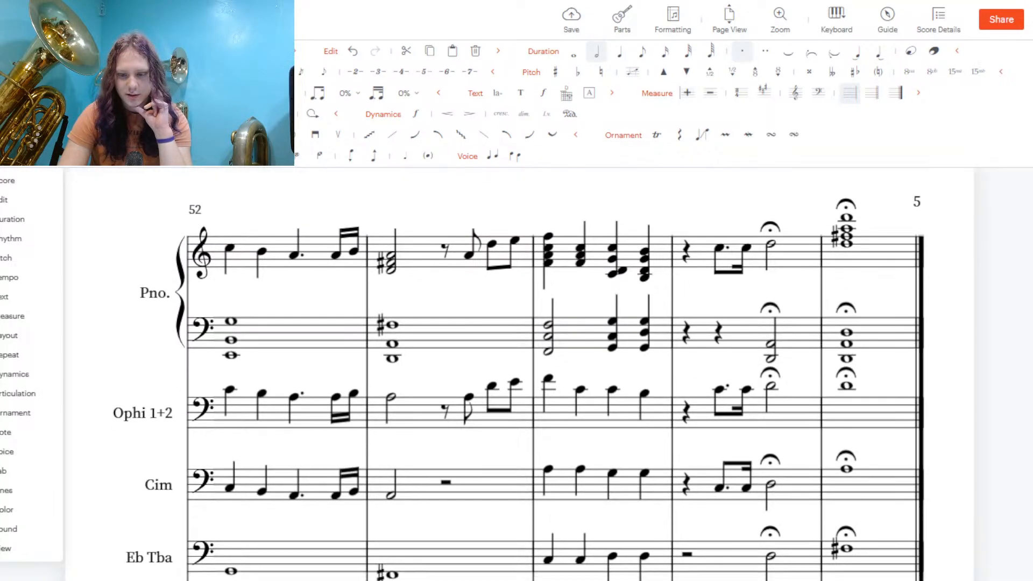
pyautogui.scroll(-2, 555, 372)
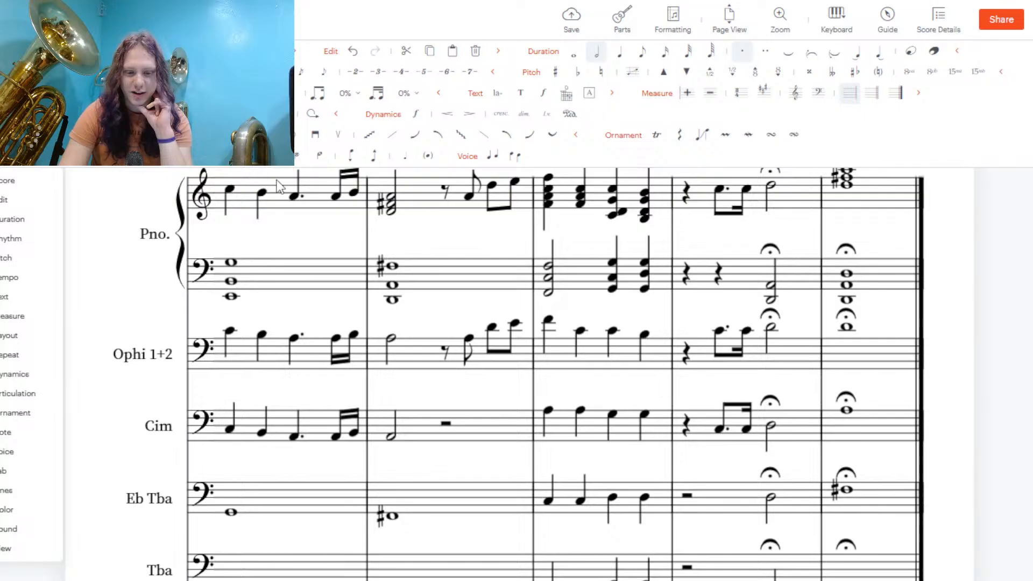
# Play back the score from measure 52 and recheck the ending, clearing the measure selection
pyautogui.click(273, 198)
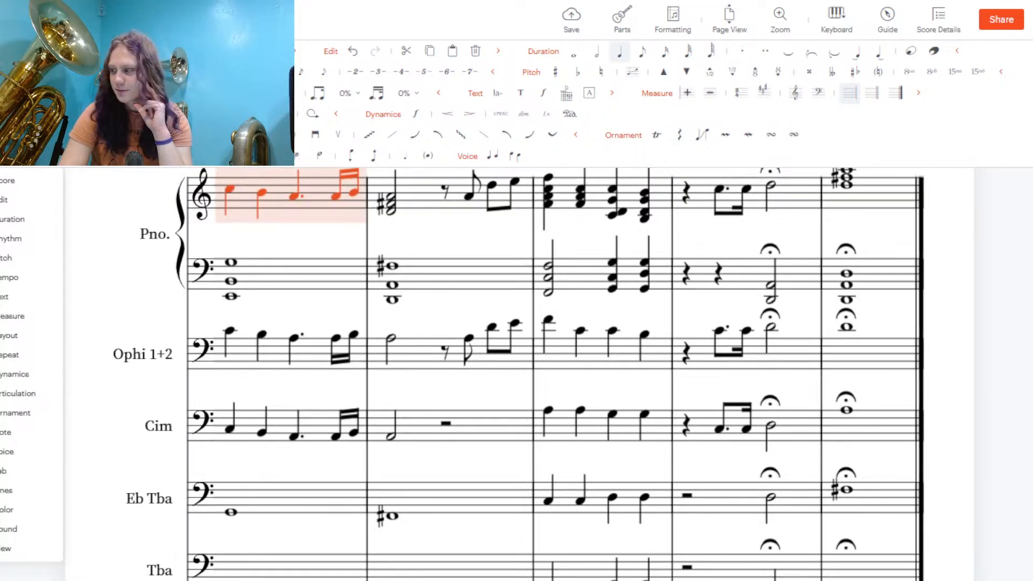
pyautogui.press('space')
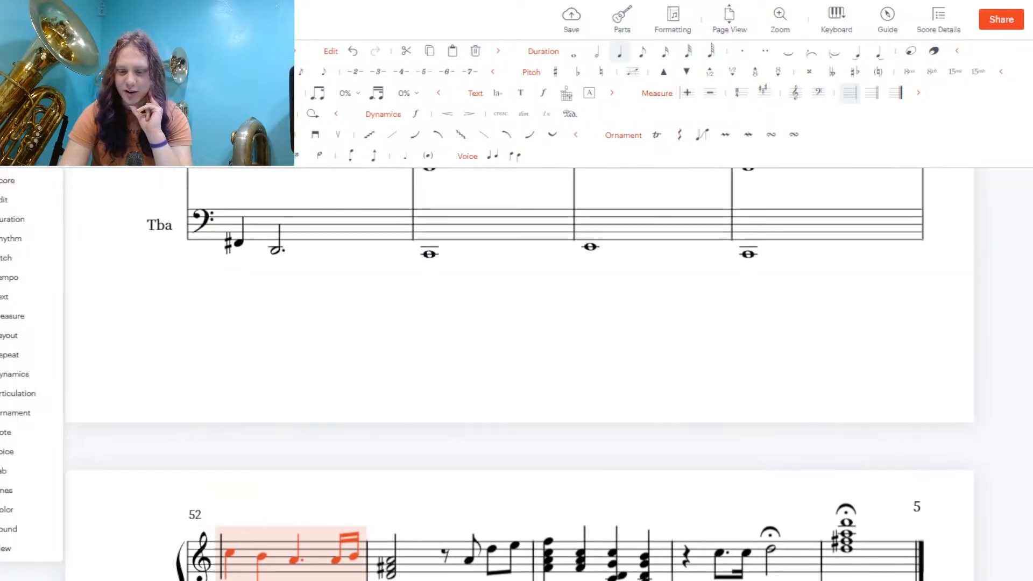
pyautogui.scroll(-1, 519, 375)
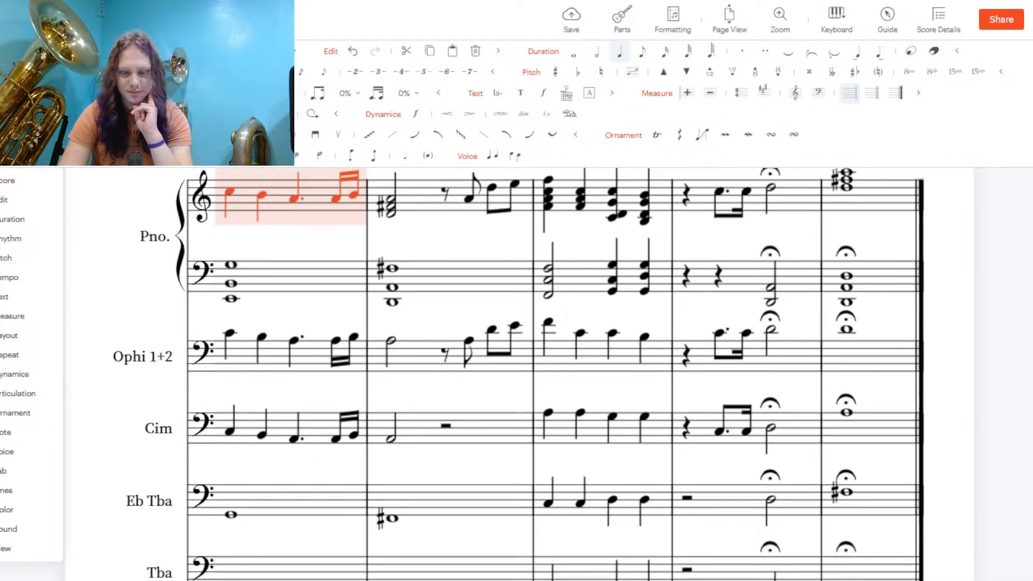
pyautogui.scroll(2, 519, 375)
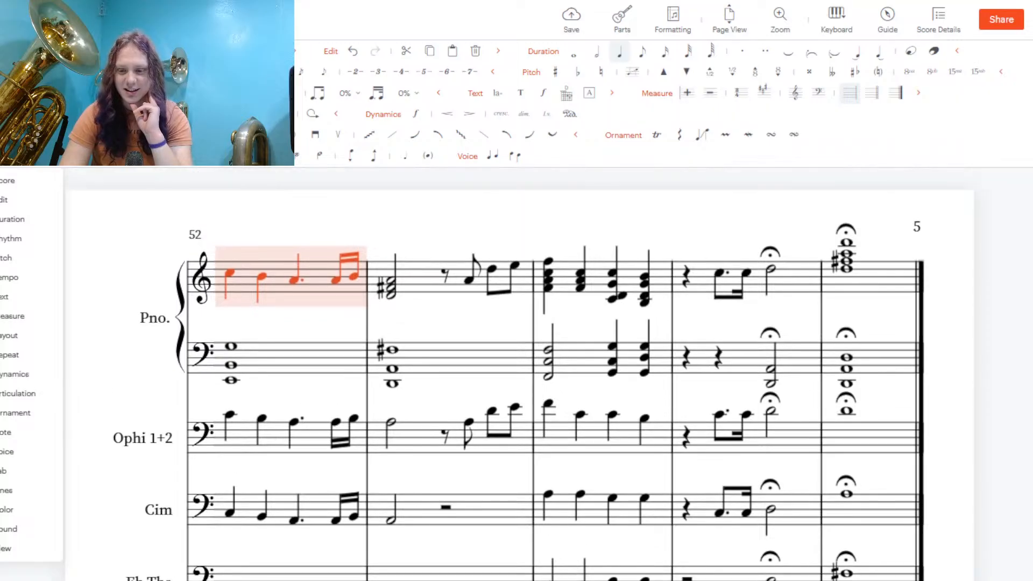
pyautogui.scroll(-1, 520, 377)
pyautogui.scroll(-1, 519, 376)
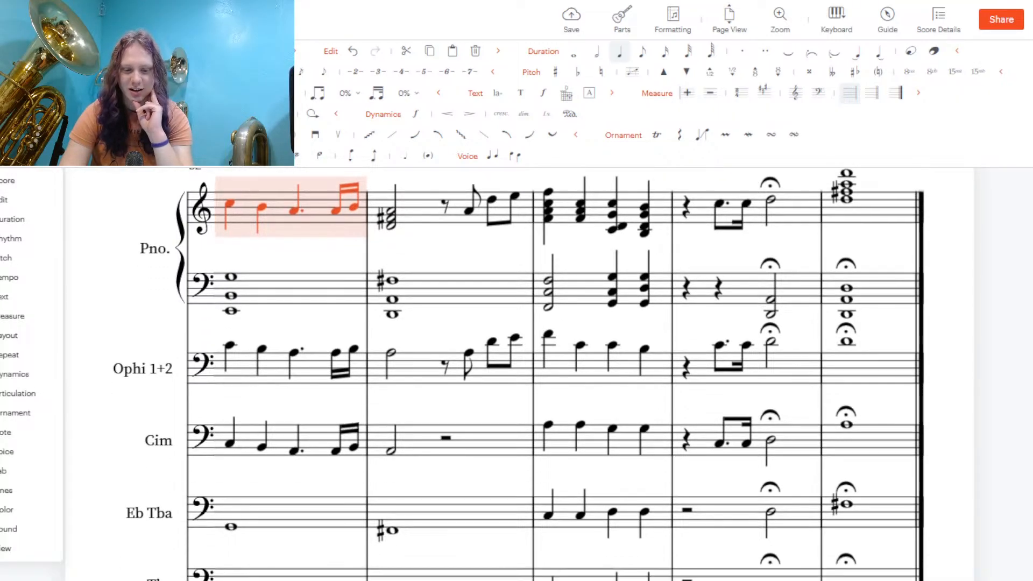
pyautogui.click(949, 369)
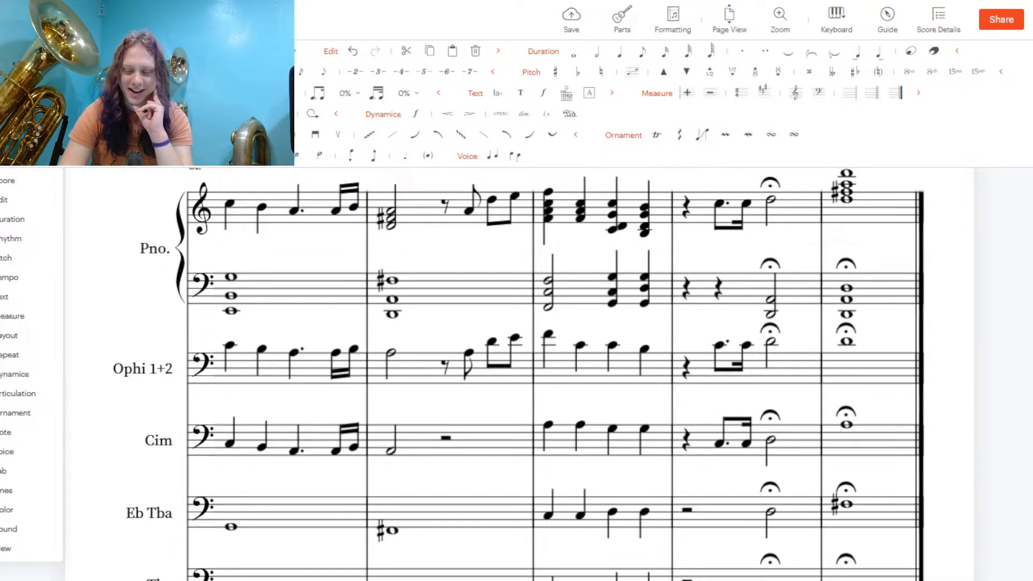
# Delete the Piano part from the score, keeping only the ophicleide, cimbasso and two tuba parts
pyautogui.scroll(15, 519, 377)
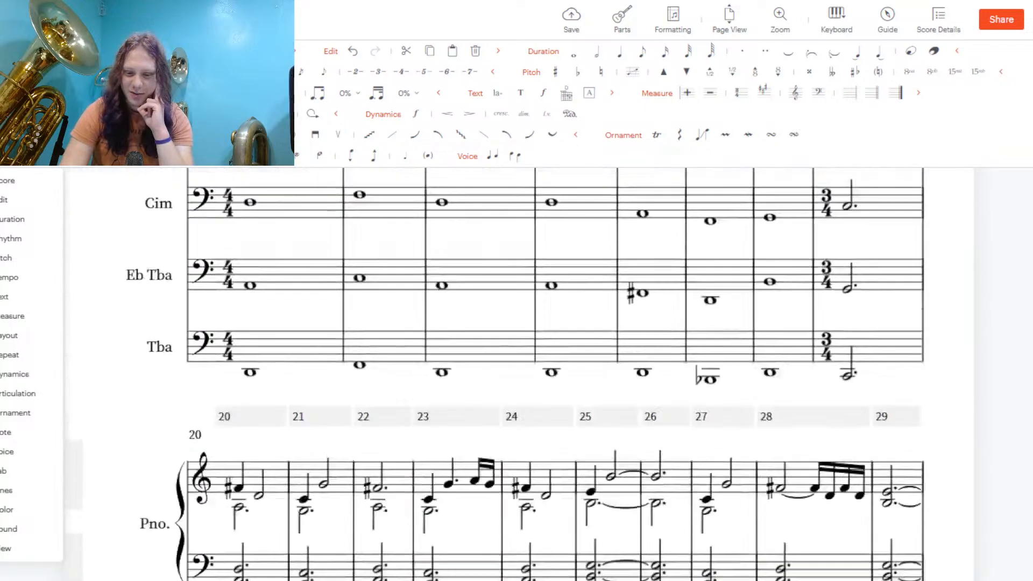
pyautogui.scroll(10, 519, 377)
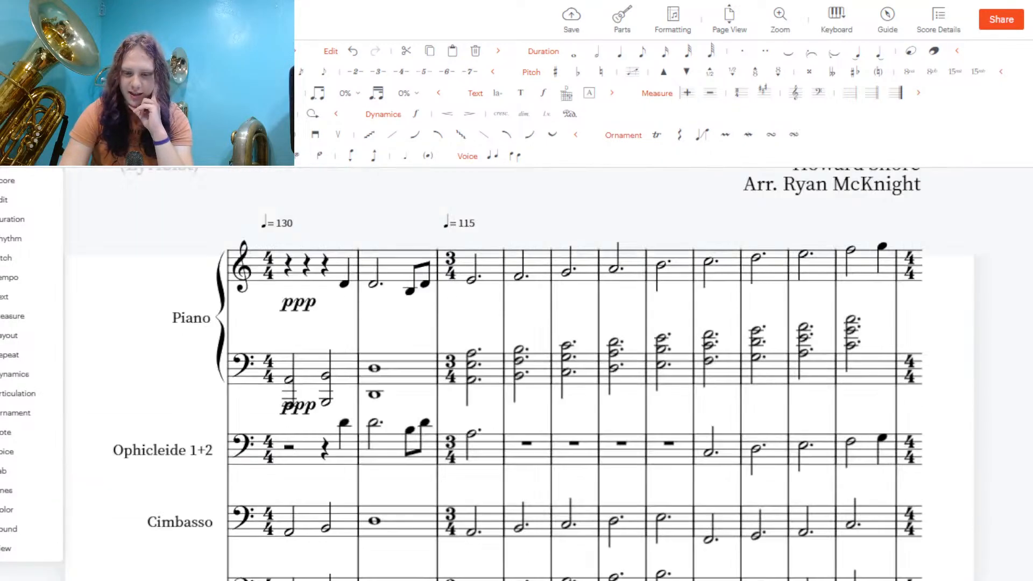
pyautogui.scroll(-7, 520, 377)
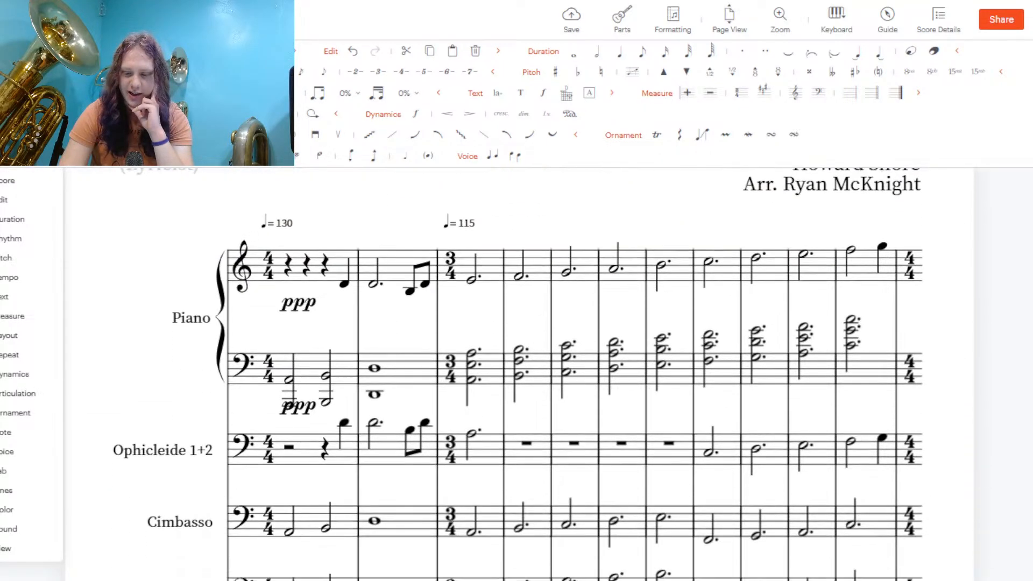
pyautogui.scroll(6, 519, 376)
pyautogui.scroll(-3, 519, 377)
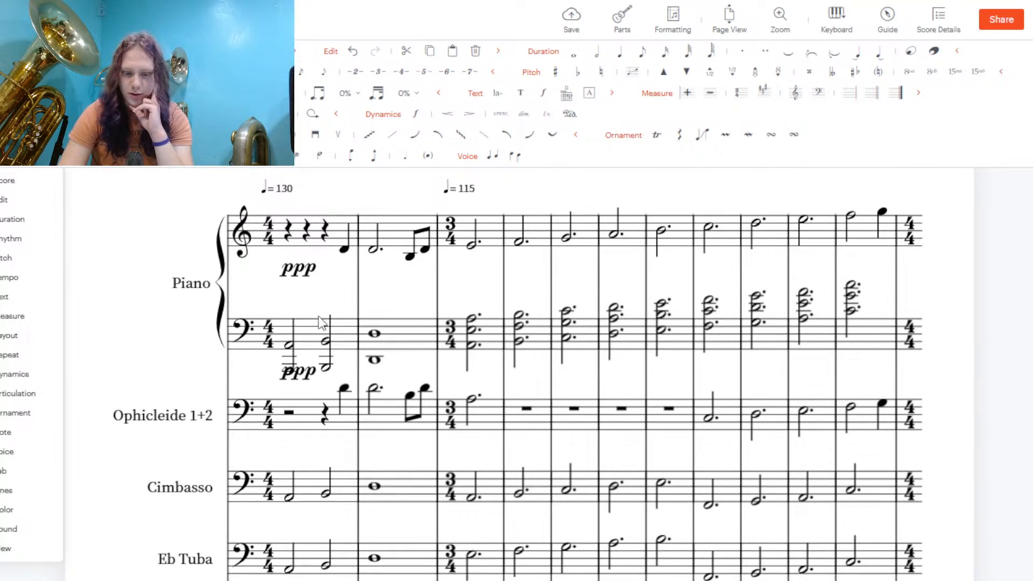
pyautogui.click(623, 20)
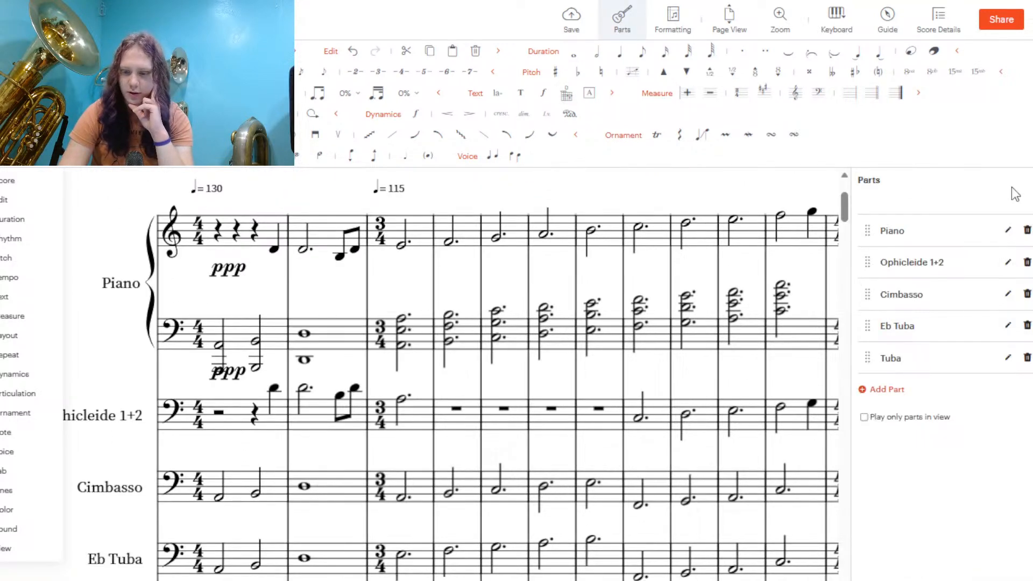
pyautogui.click(1027, 232)
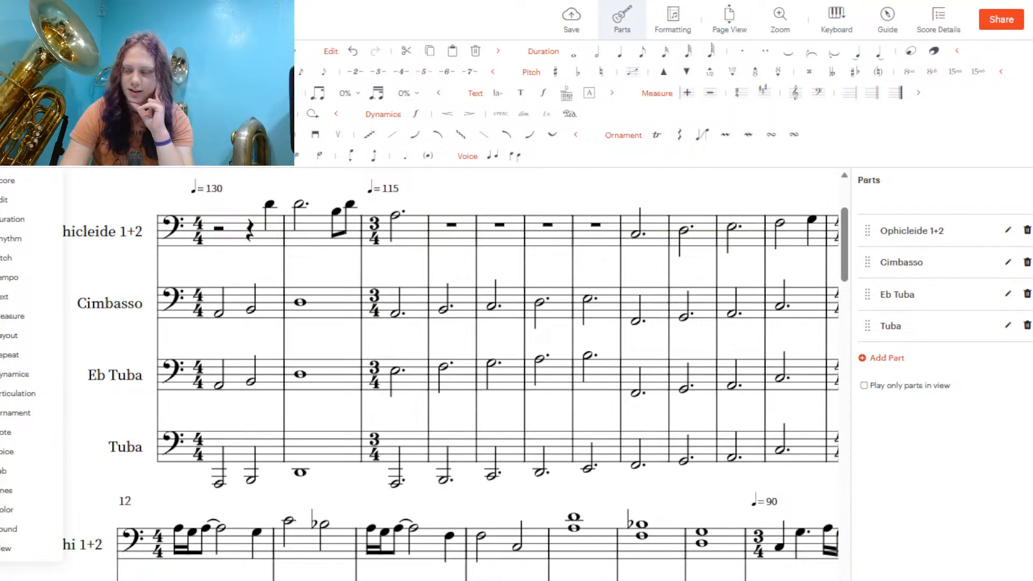
pyautogui.click(622, 20)
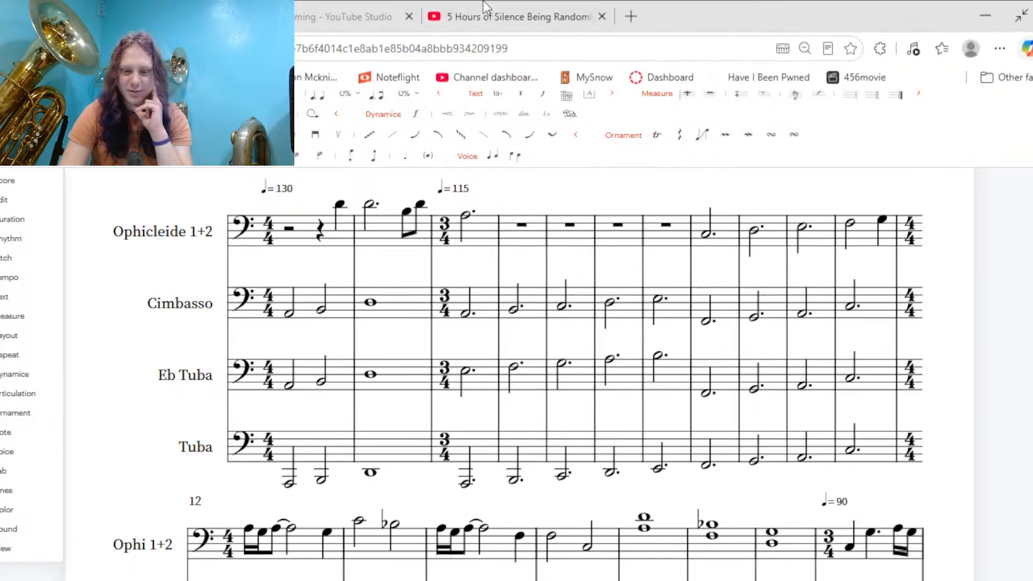
# Switch to YouTube, open the video "1 Hour of Silence Occasionally Broken by The Bite Of 87", and return to the Noteflight score
pyautogui.click(545, 4)
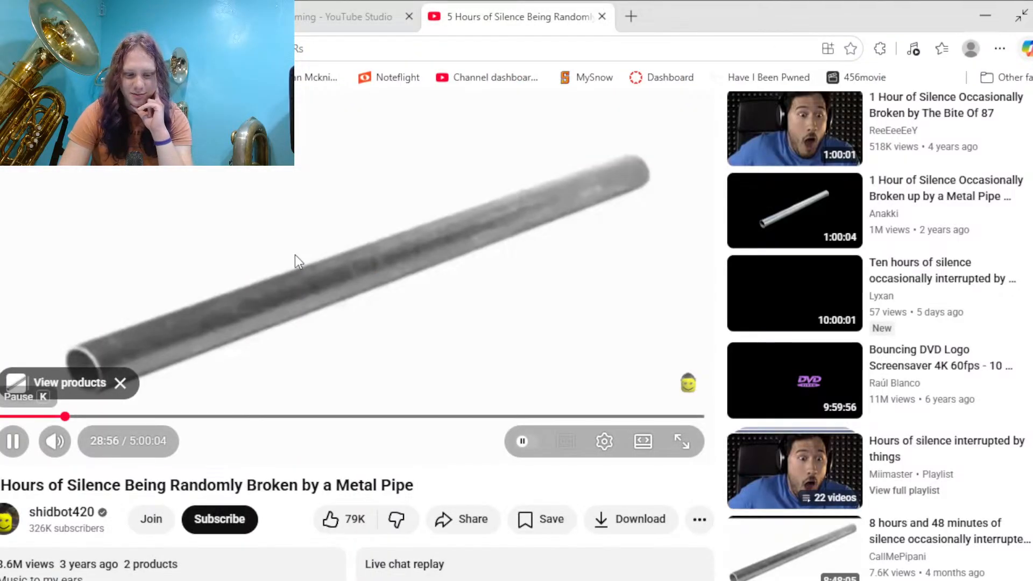
pyautogui.click(130, 16)
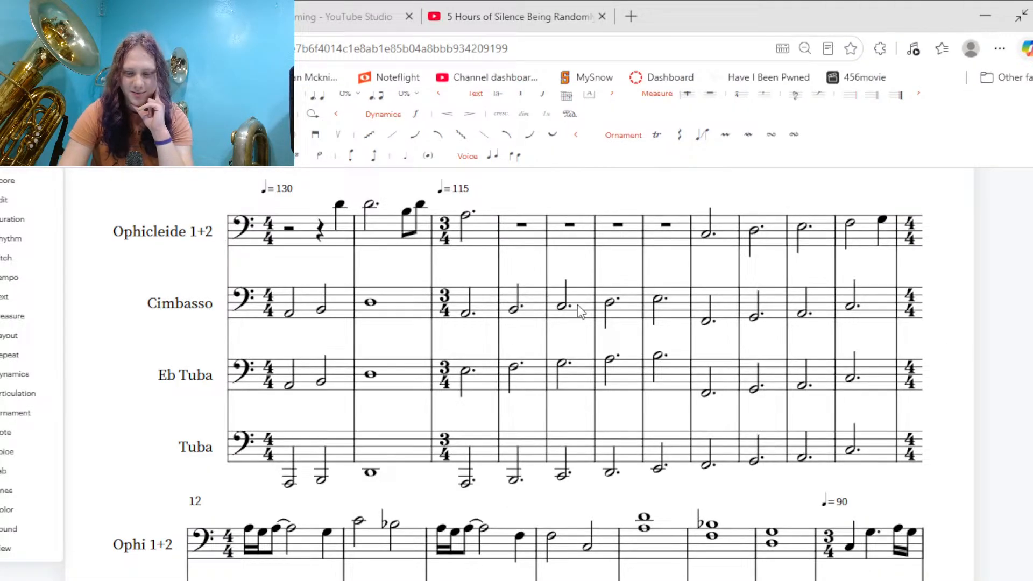
pyautogui.click(558, 7)
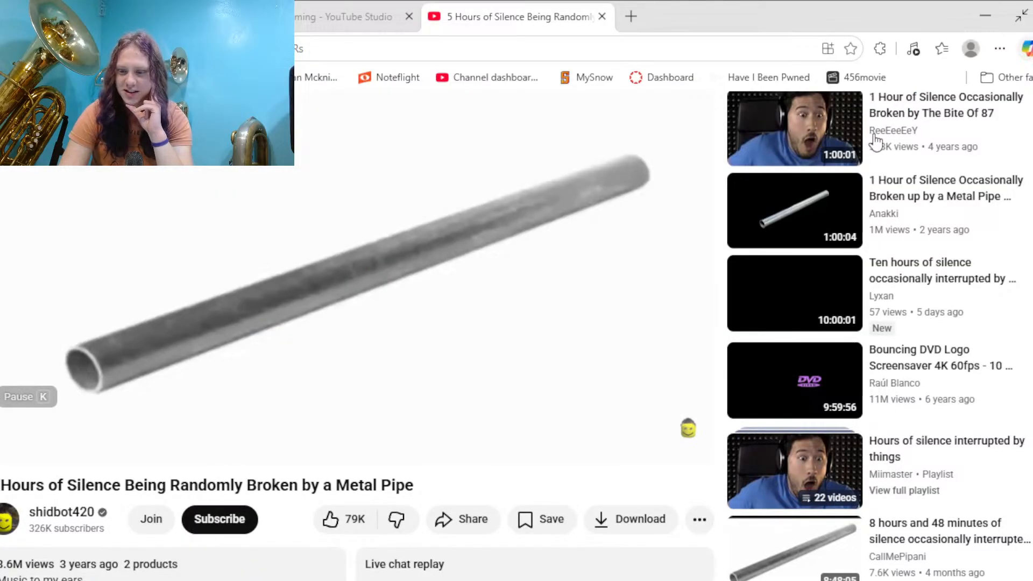
pyautogui.click(807, 131)
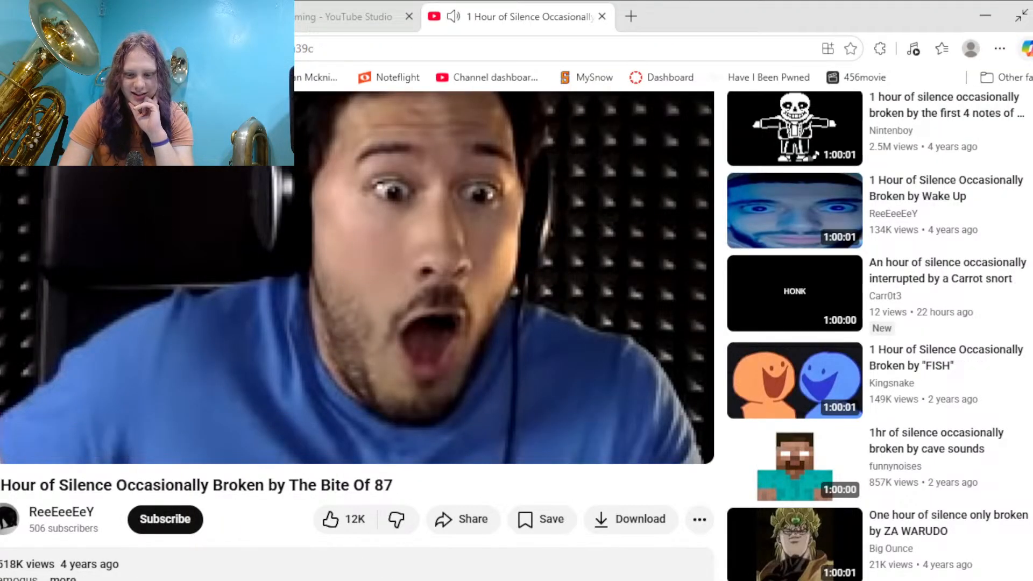
pyautogui.click(131, 17)
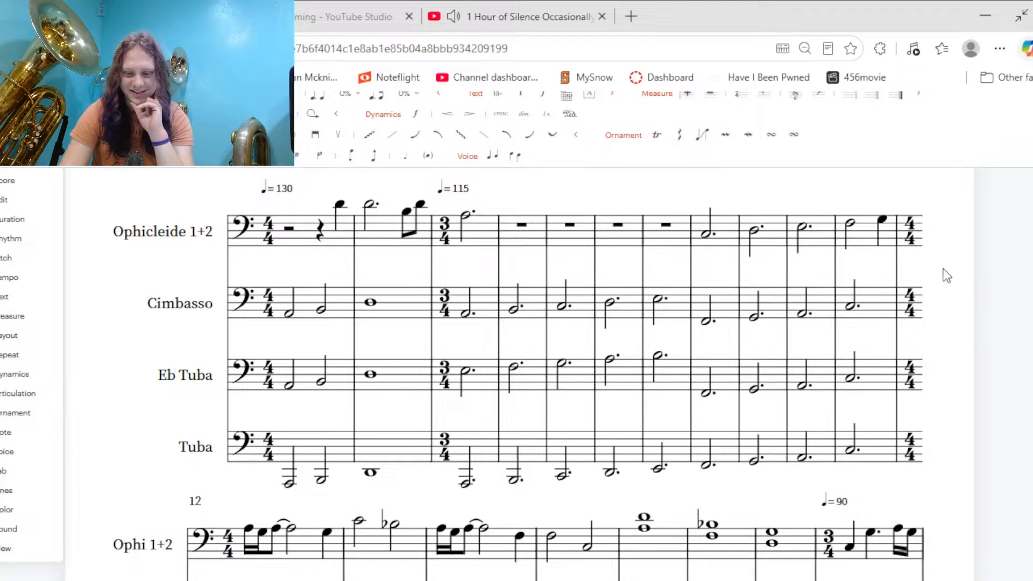
# Play back the brass-only score from the beginning to about measure 33, trying to open the part mixer along the way
pyautogui.scroll(2, 571, 376)
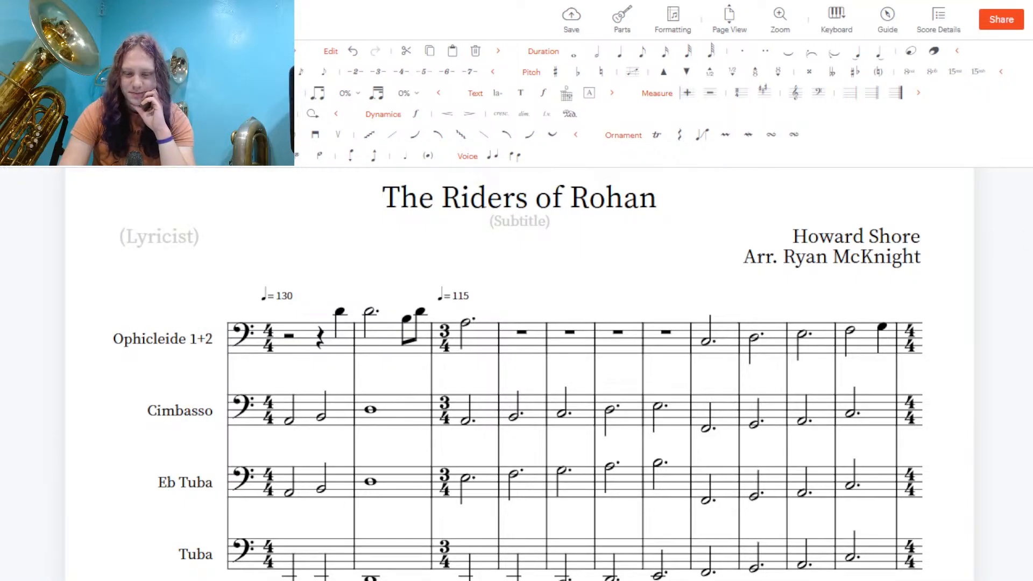
pyautogui.scroll(-1, 519, 376)
pyautogui.scroll(1, 518, 376)
pyautogui.scroll(-1, 518, 377)
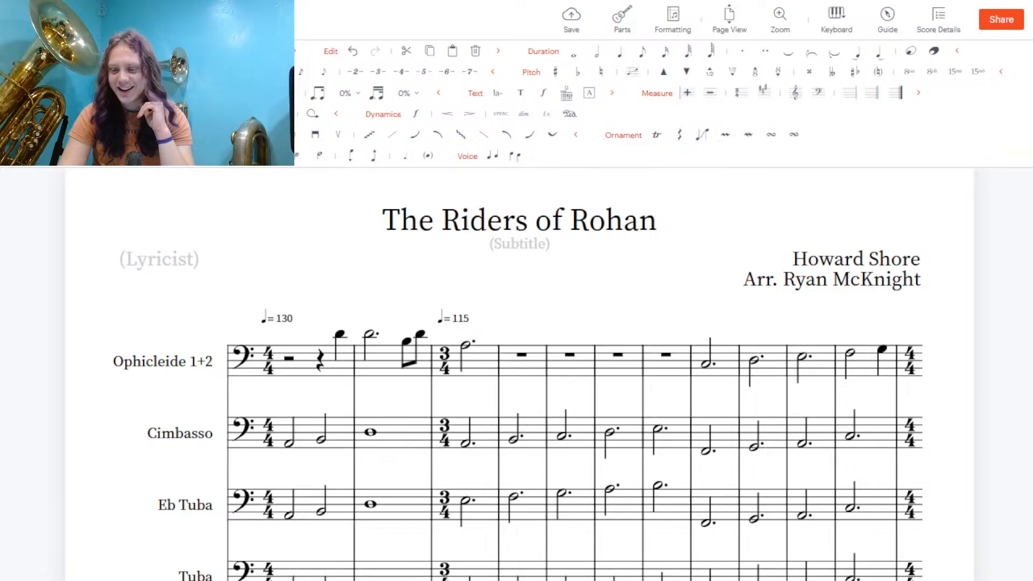
pyautogui.scroll(1, 519, 375)
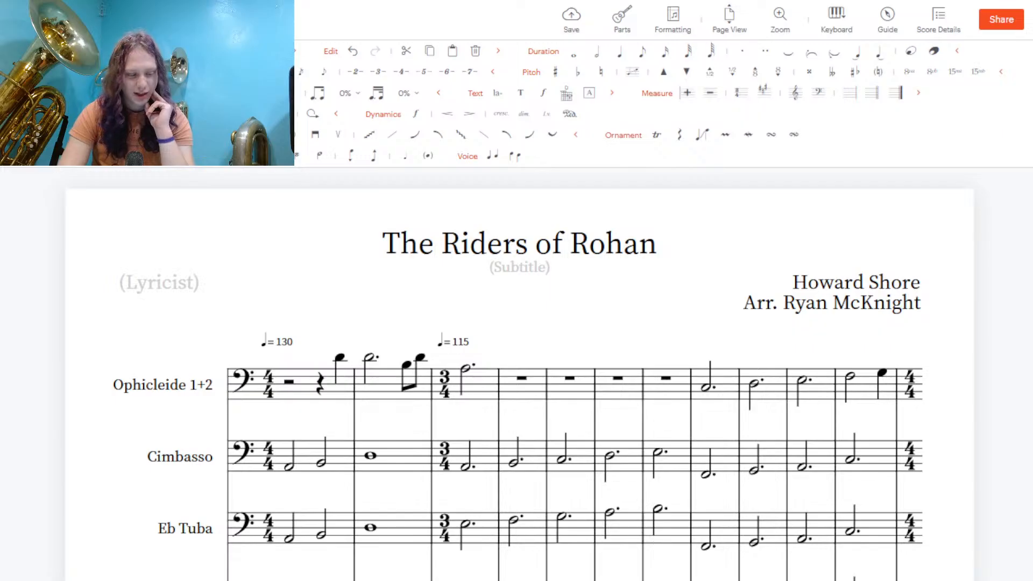
pyautogui.press('space')
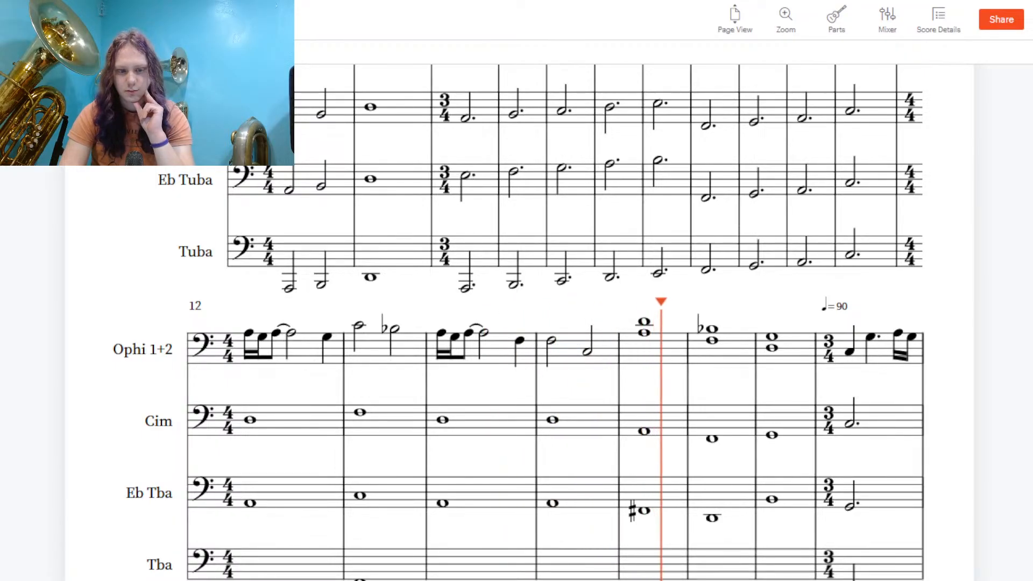
pyautogui.click(258, 22)
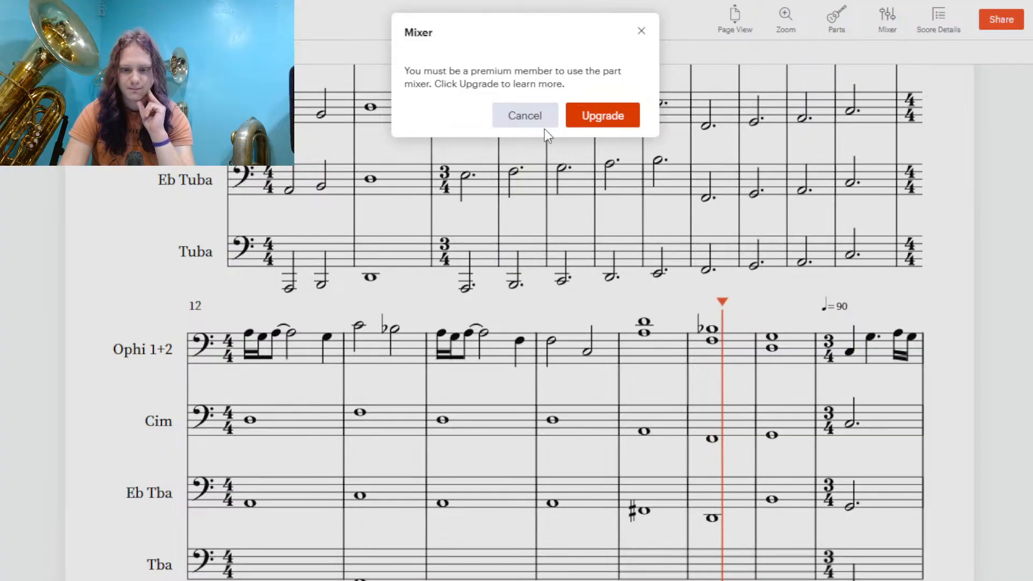
pyautogui.click(534, 118)
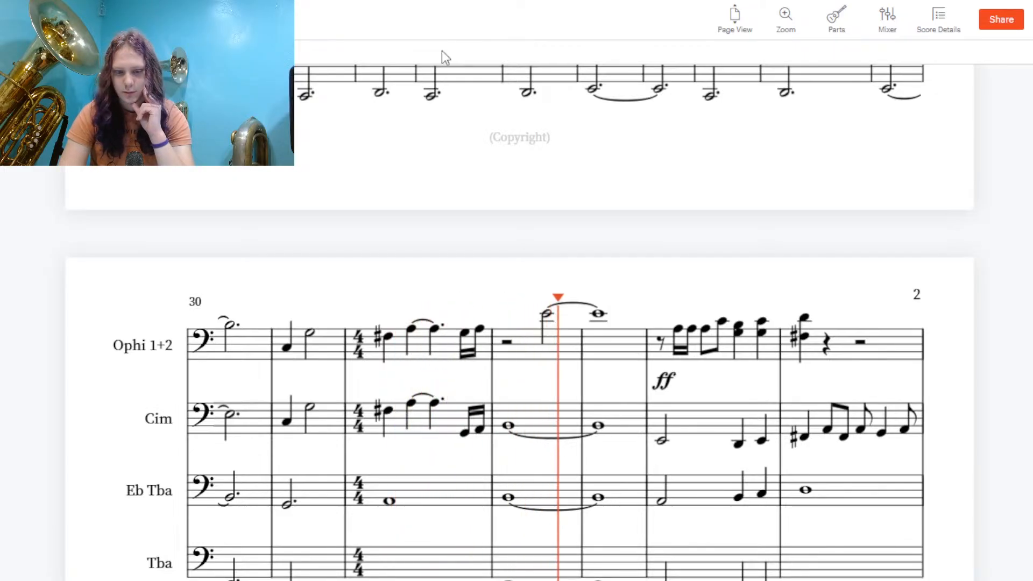
pyautogui.press('space')
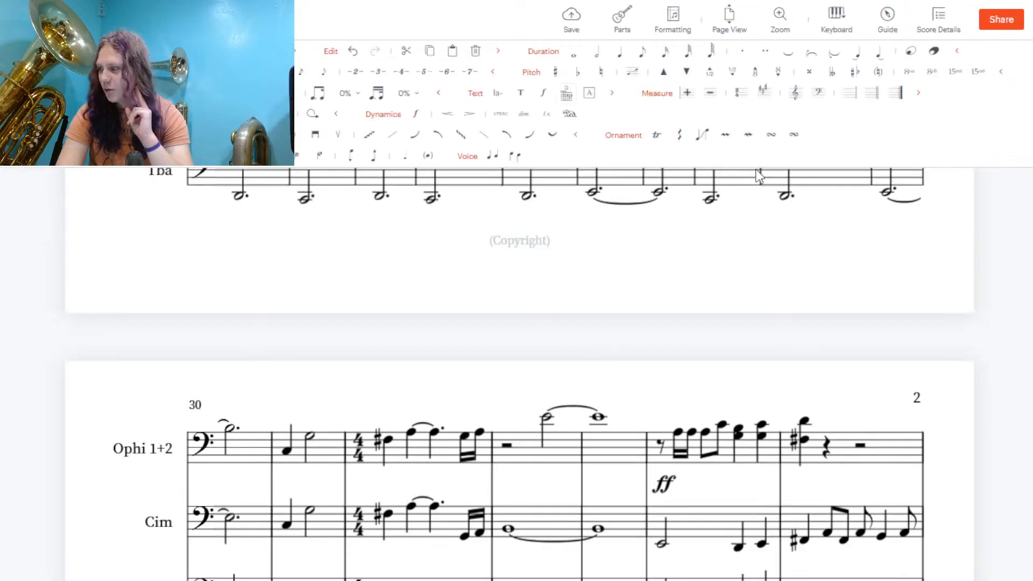
# Return to the first page and play back the brass parts from measure 3 at the 115 tempo mark
pyautogui.moveTo(1032, 355); pyautogui.dragTo(1032, 182)
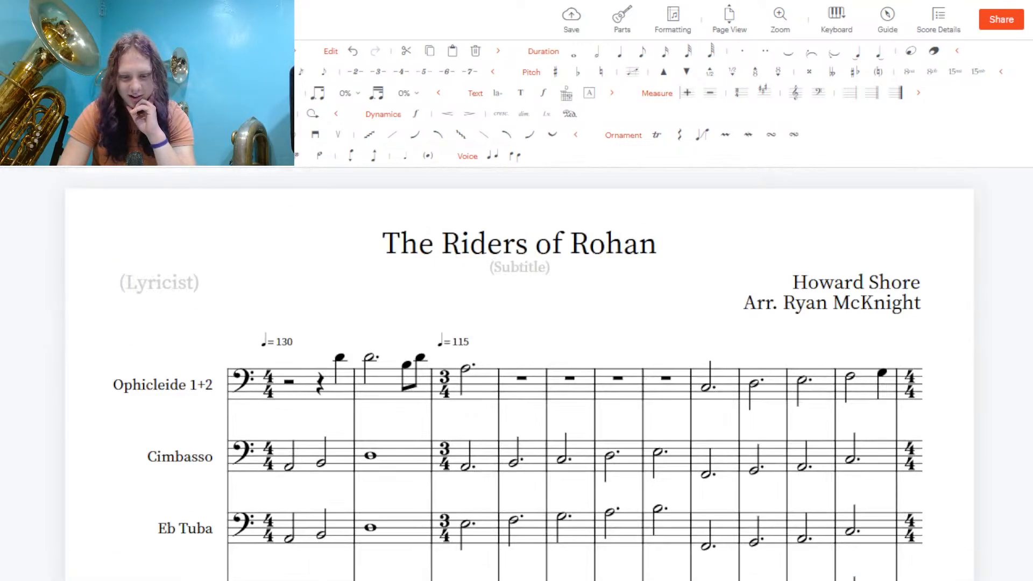
pyautogui.scroll(-3, 881, 323)
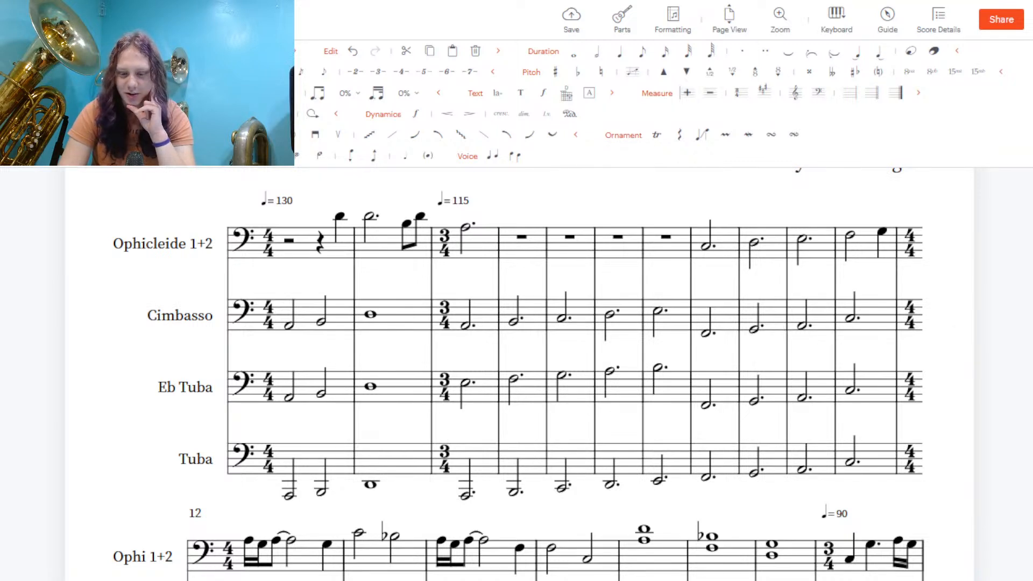
pyautogui.scroll(-1, 520, 371)
pyautogui.scroll(1, 519, 372)
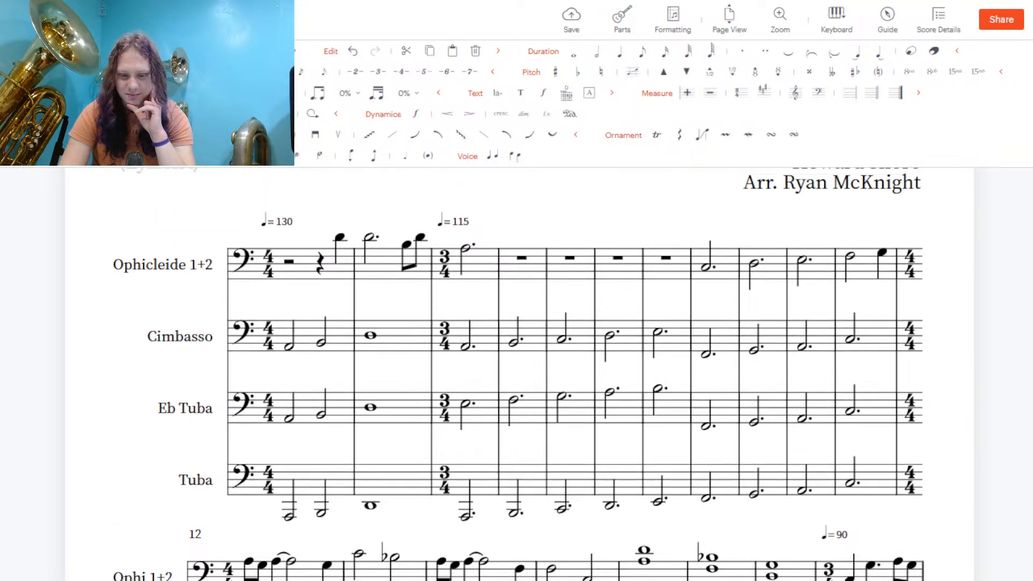
pyautogui.scroll(-1, 520, 372)
pyautogui.scroll(2, 519, 371)
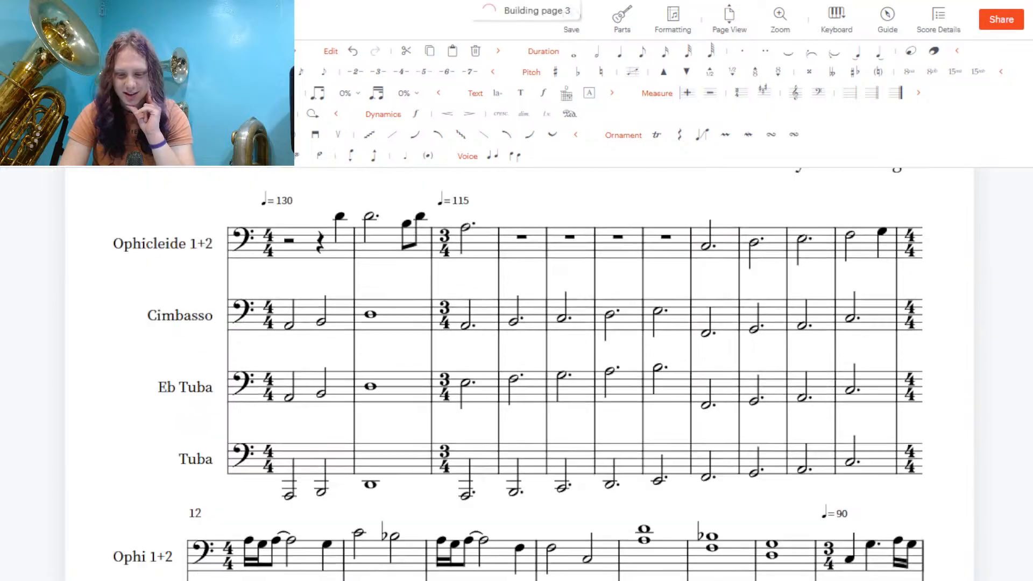
pyautogui.scroll(-1, 519, 371)
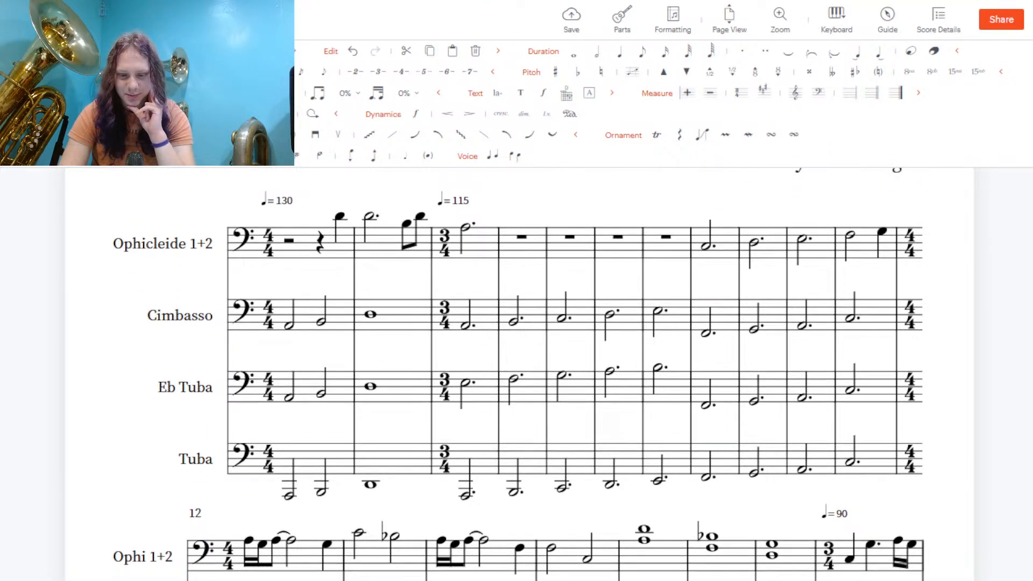
pyautogui.click(477, 234)
pyautogui.press('space')
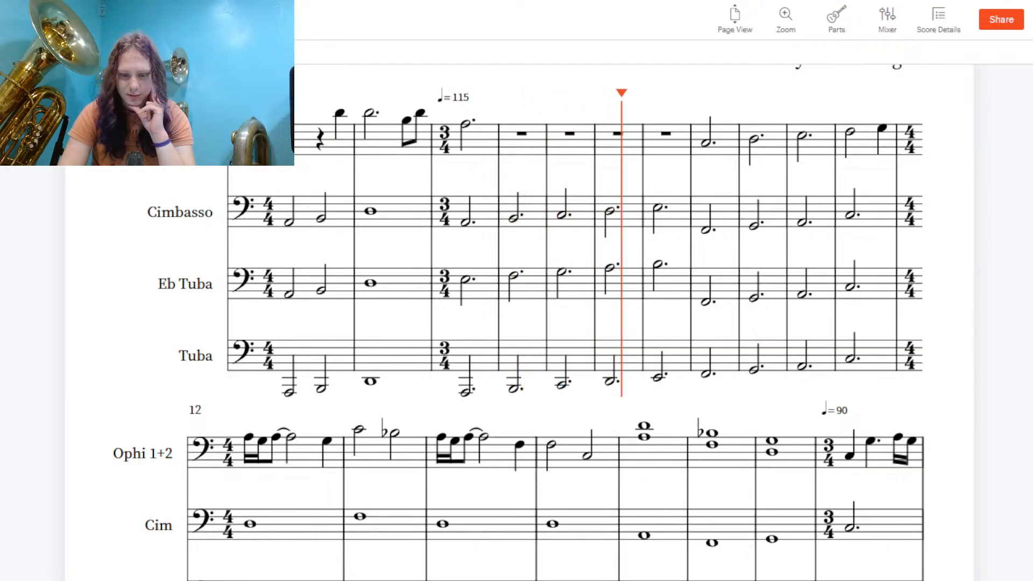
# Stop playback and lower the measure 4 dotted half note B to B-flat in both the Cimbasso and Tuba parts
pyautogui.press('space')
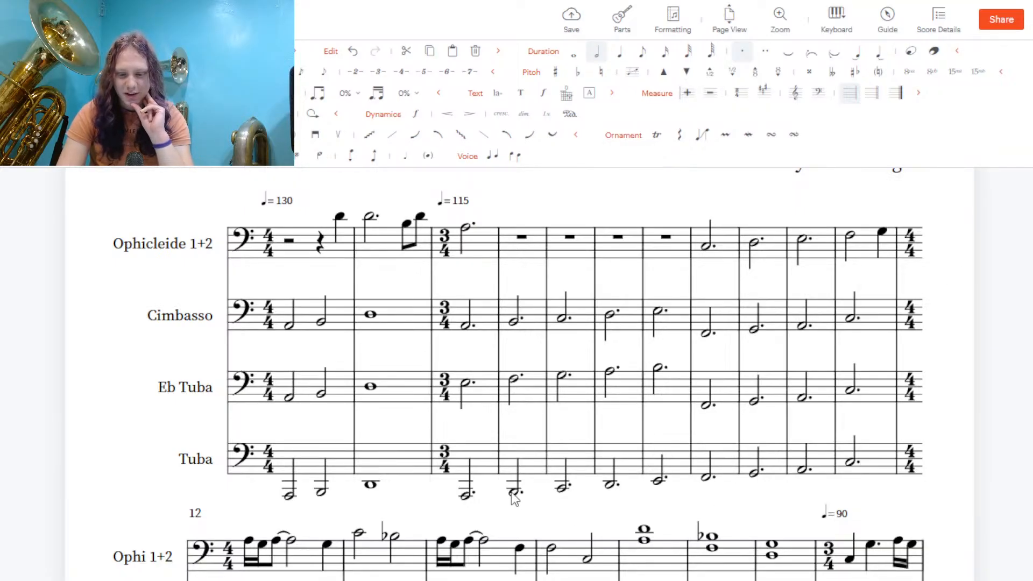
pyautogui.scroll(-5, 520, 374)
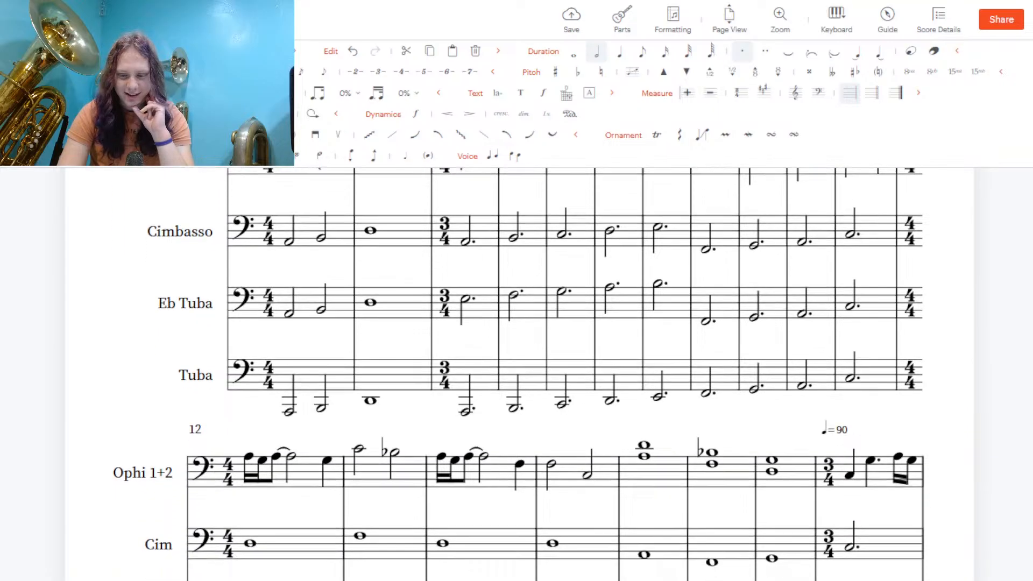
pyautogui.scroll(-3, 519, 374)
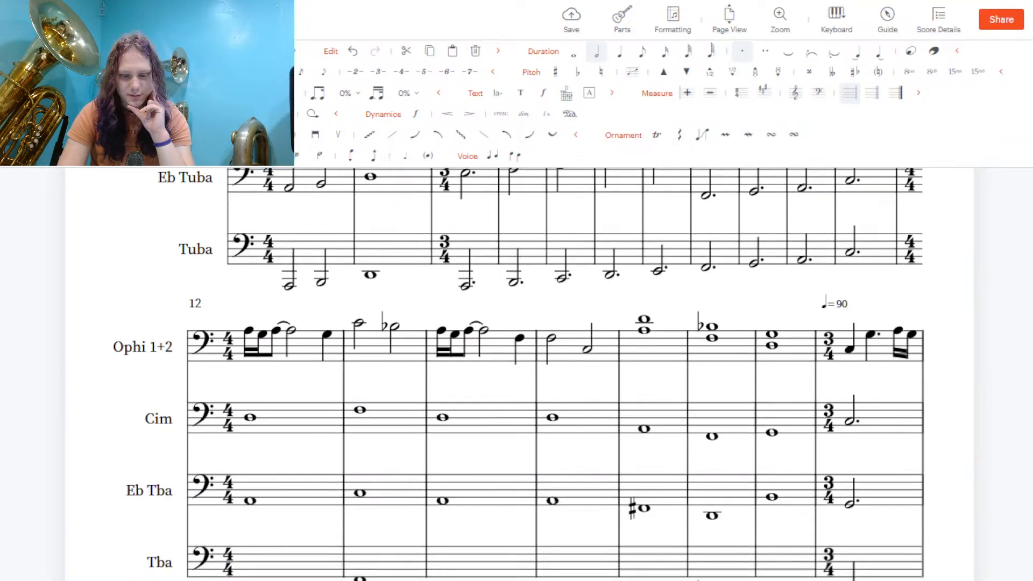
pyautogui.scroll(5, 519, 374)
pyautogui.scroll(1, 657, 390)
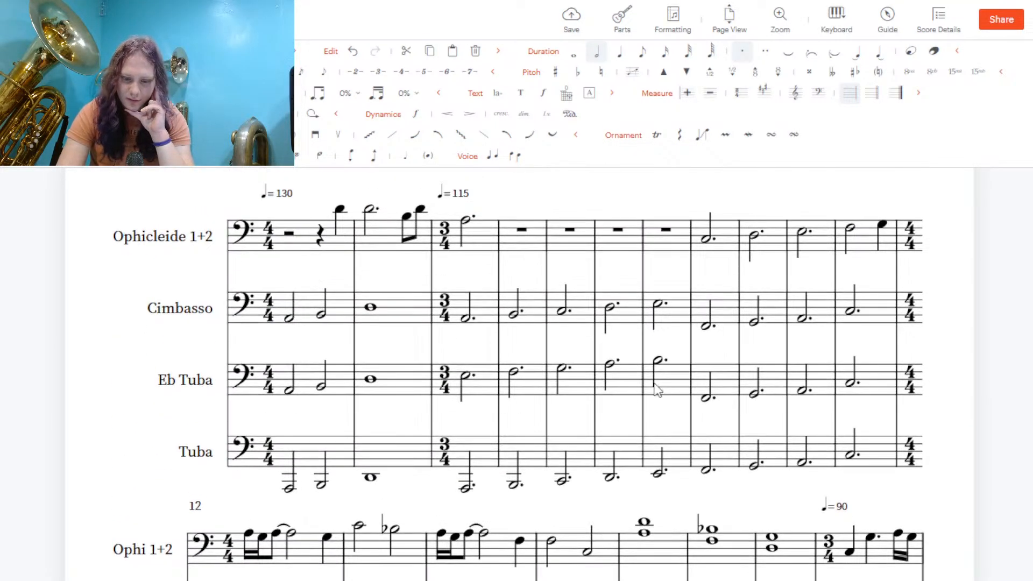
pyautogui.click(514, 317)
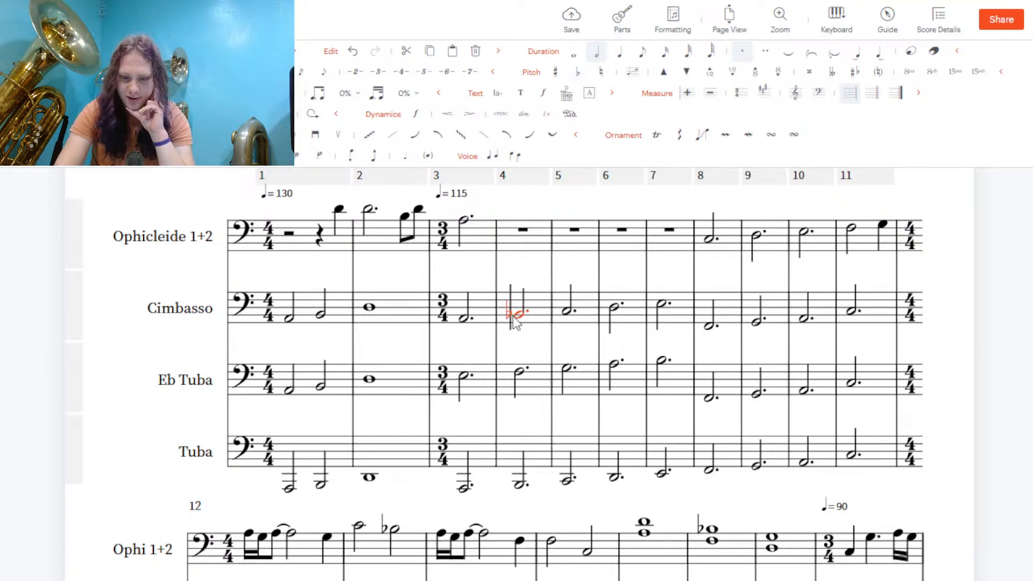
pyautogui.press('-')
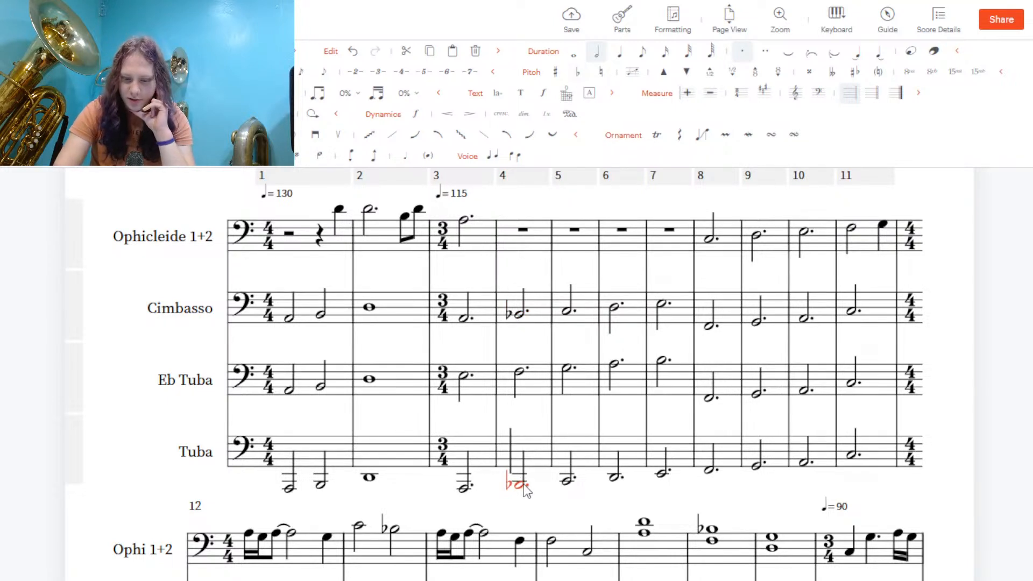
# Play back the brass parts from measure 2 through about measure 5 to hear the B-flats in measure 4
pyautogui.click(373, 243)
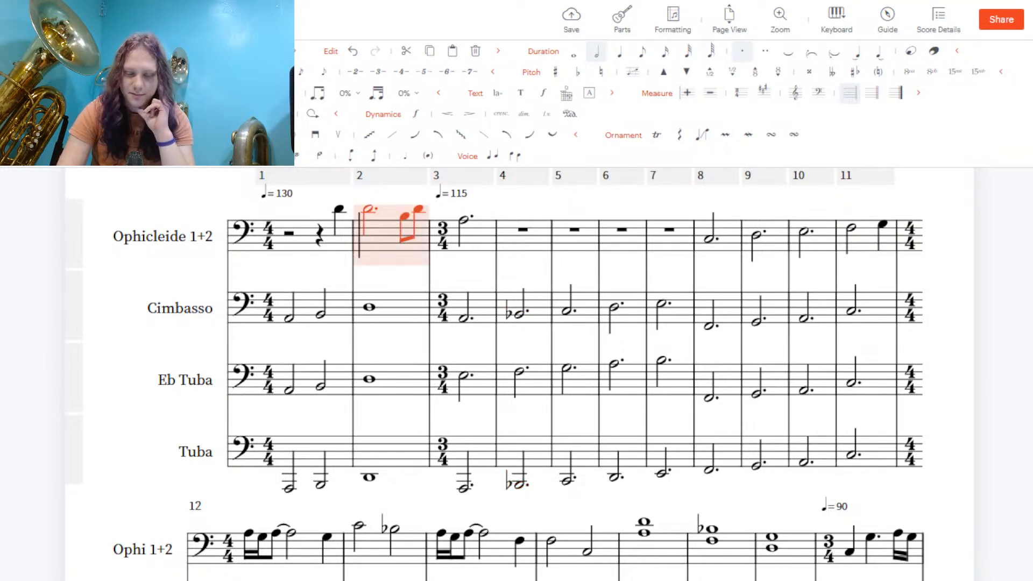
pyautogui.press('space')
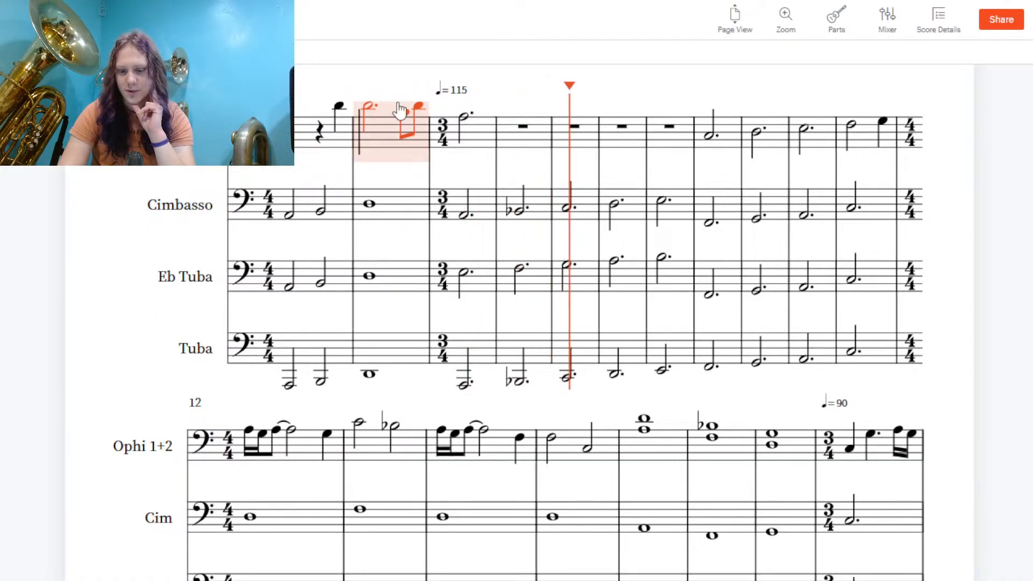
pyautogui.press('space')
# Restore the measure 4 notes in the Cimbasso and Tuba parts to B natural
pyautogui.click(517, 314)
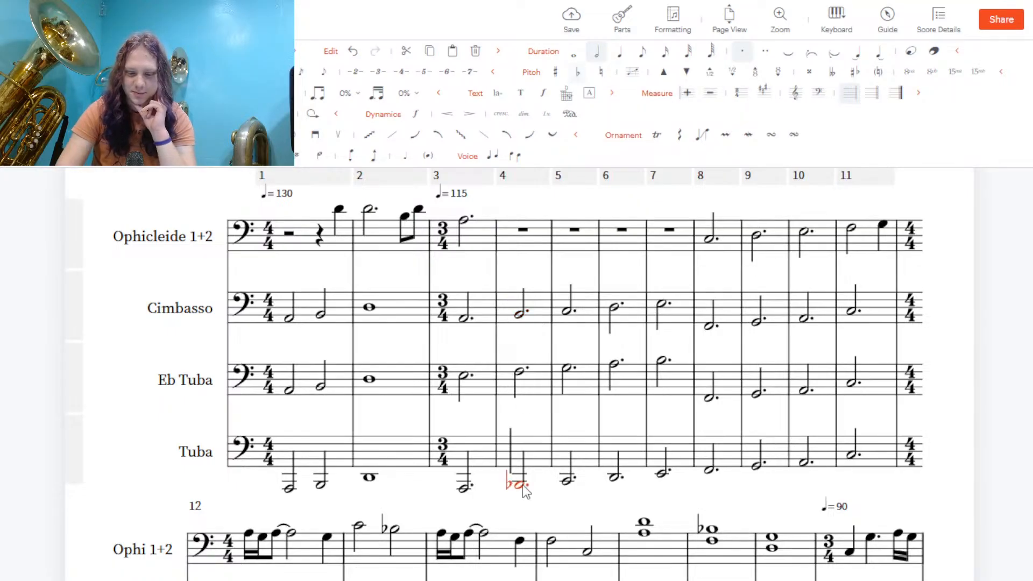
# Remove the flat from the Tuba part's dotted half note in measure 4, making it B natural
pyautogui.press('-')
pyautogui.press('space')
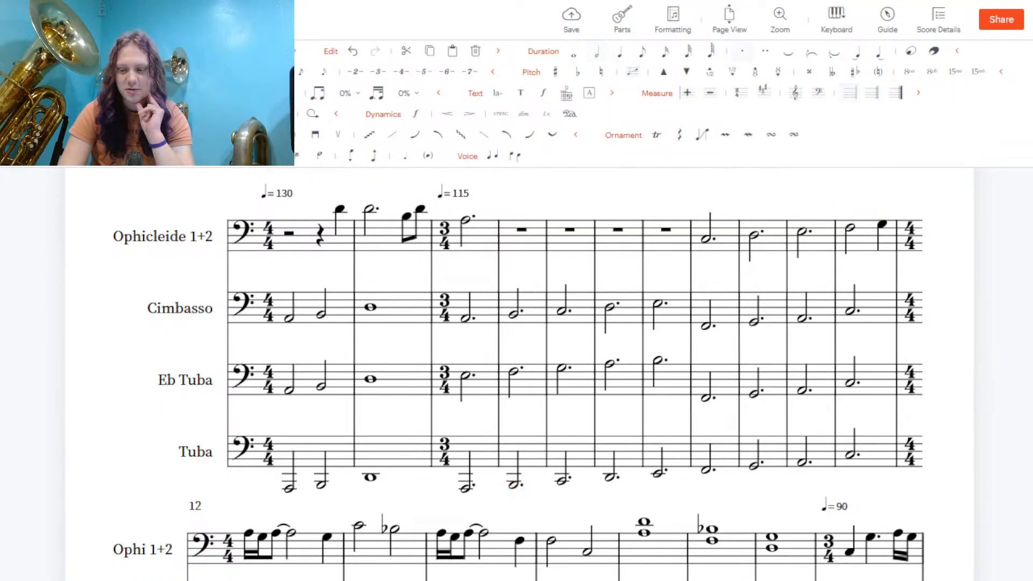
pyautogui.scroll(-1, 516, 371)
pyautogui.scroll(1, 516, 371)
pyautogui.scroll(-3, 516, 371)
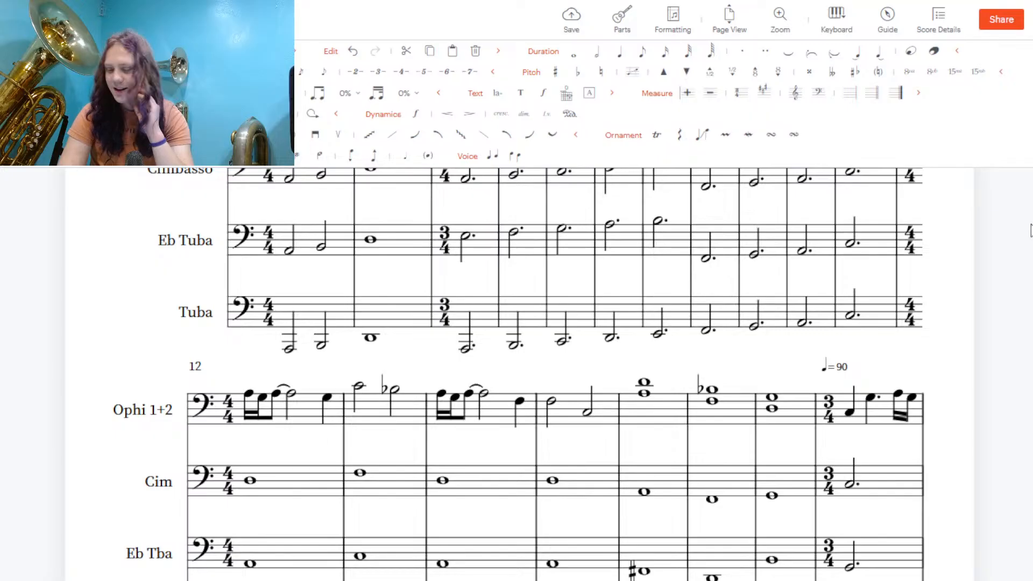
pyautogui.scroll(3, 539, 377)
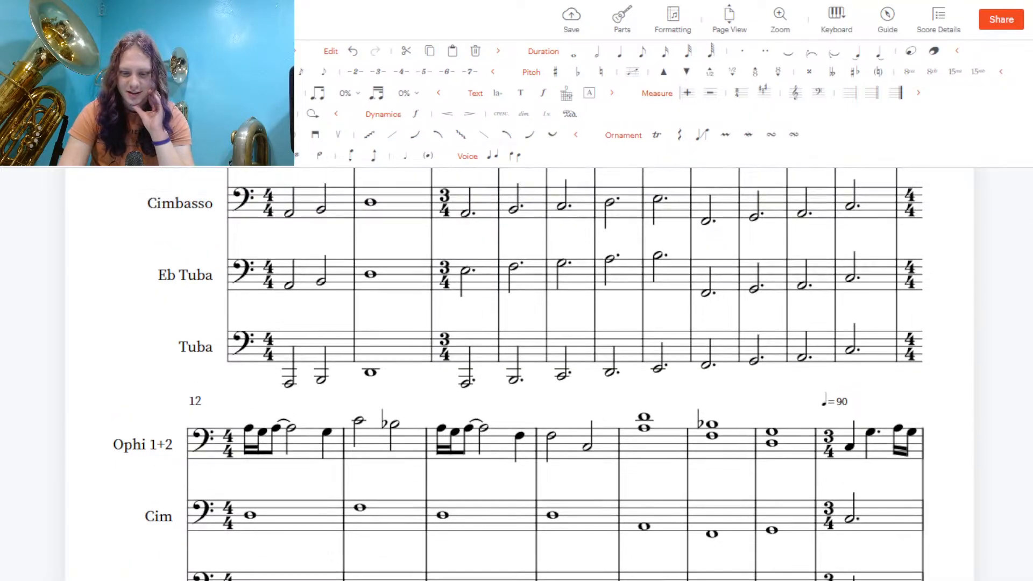
pyautogui.scroll(-2, 538, 377)
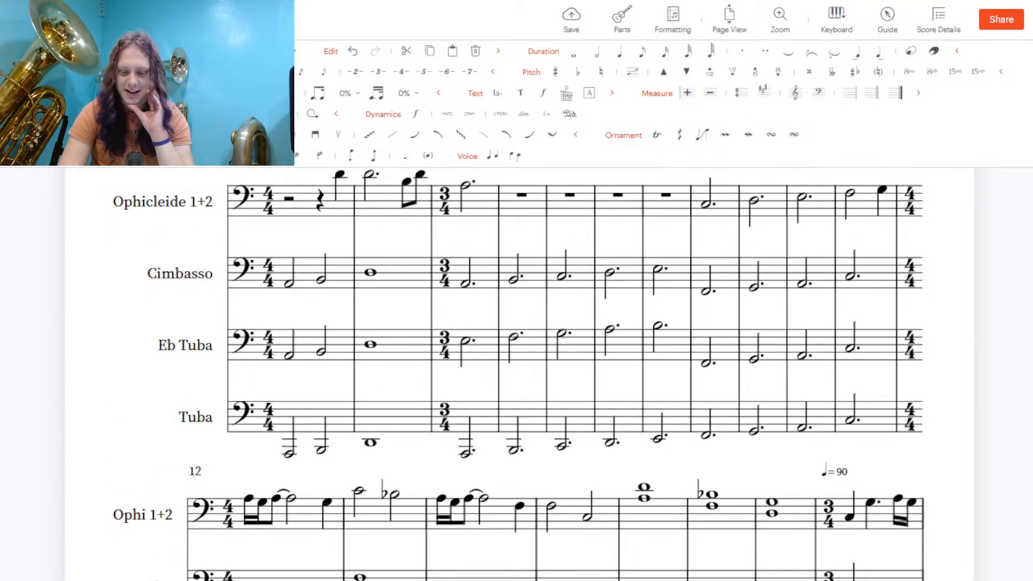
pyautogui.scroll(2, 538, 376)
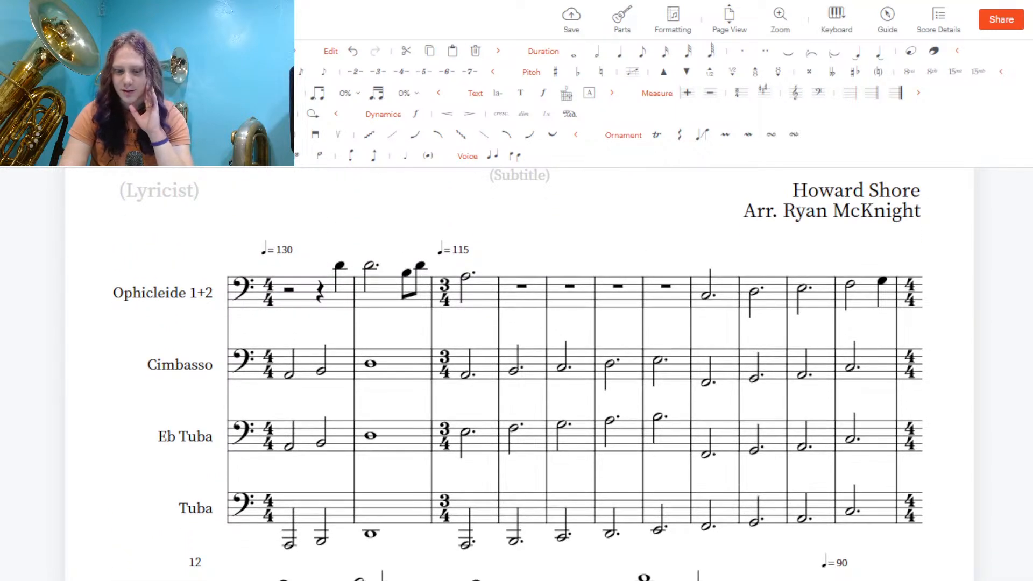
pyautogui.scroll(-2, 520, 376)
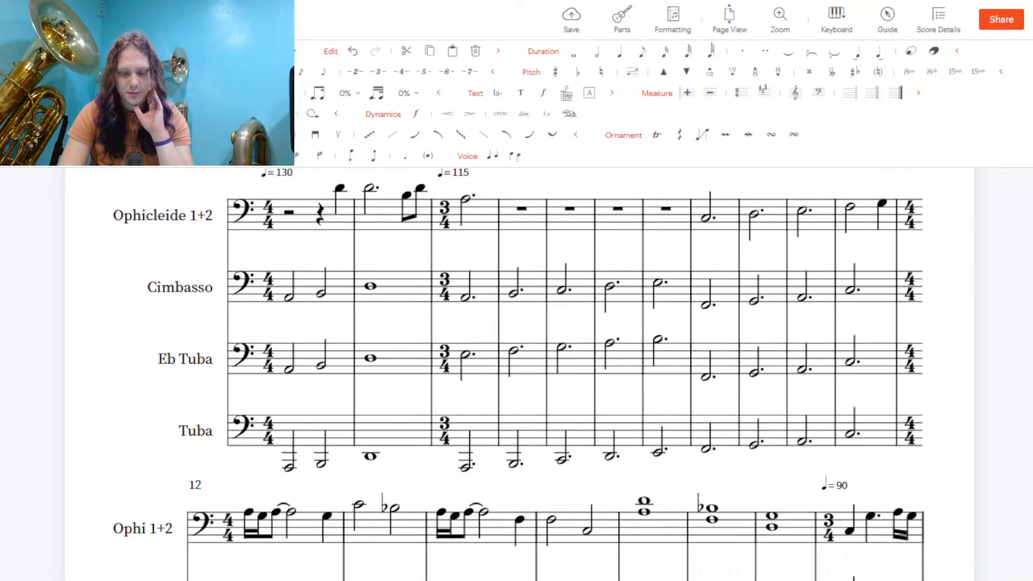
pyautogui.scroll(1, 519, 377)
pyautogui.scroll(-1, 520, 377)
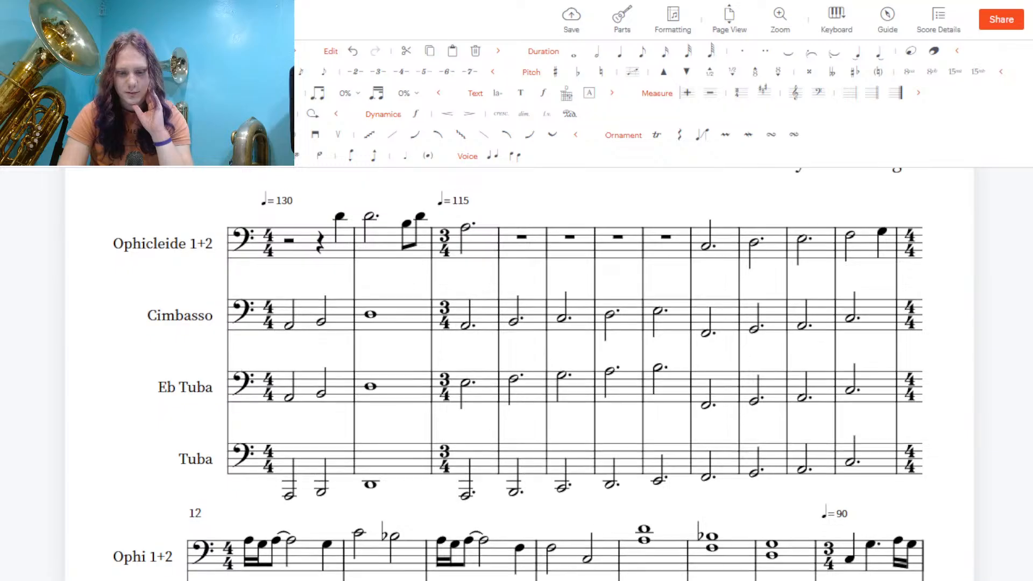
pyautogui.scroll(1, 519, 376)
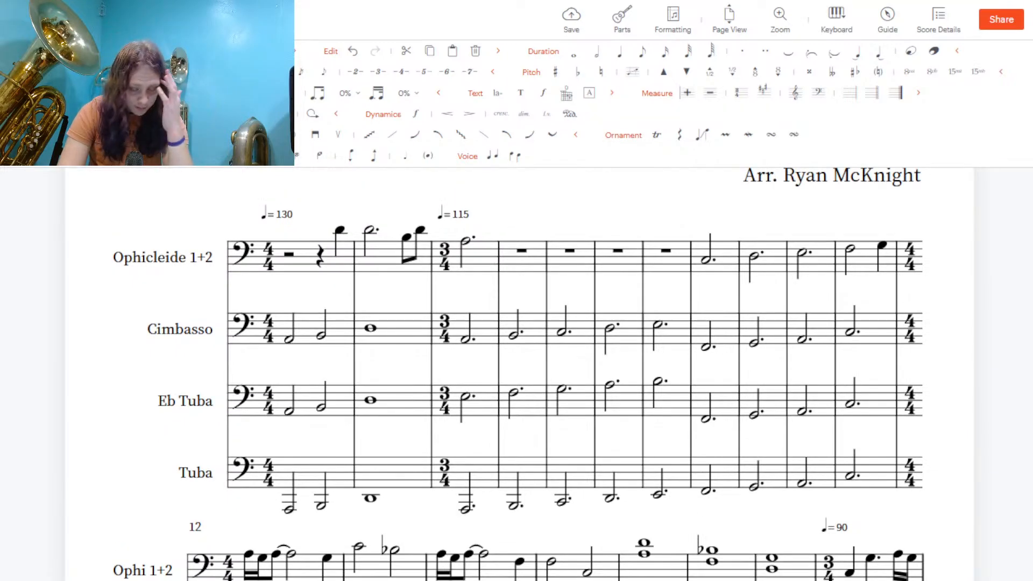
pyautogui.scroll(-1, 519, 377)
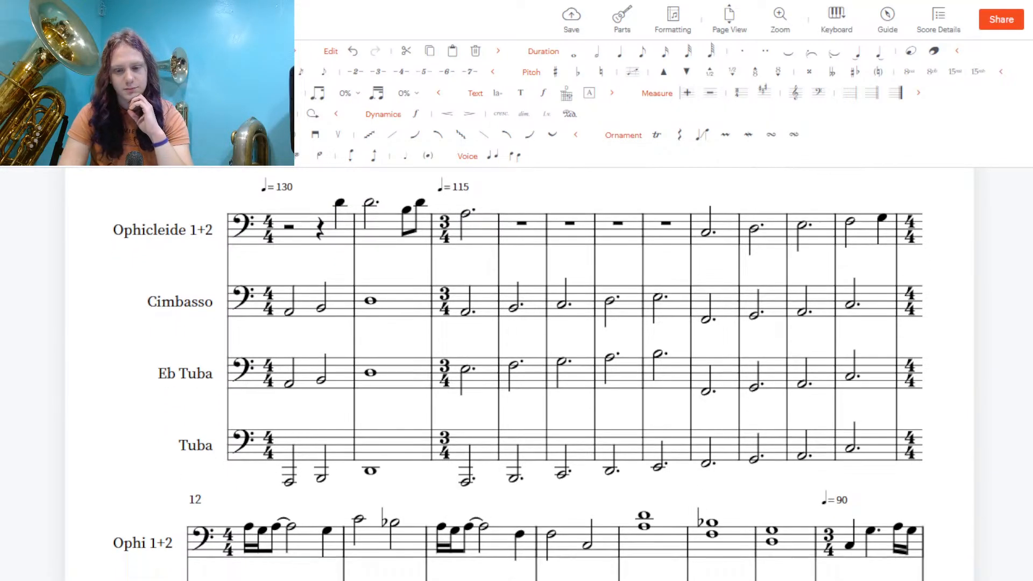
pyautogui.scroll(-2, 519, 377)
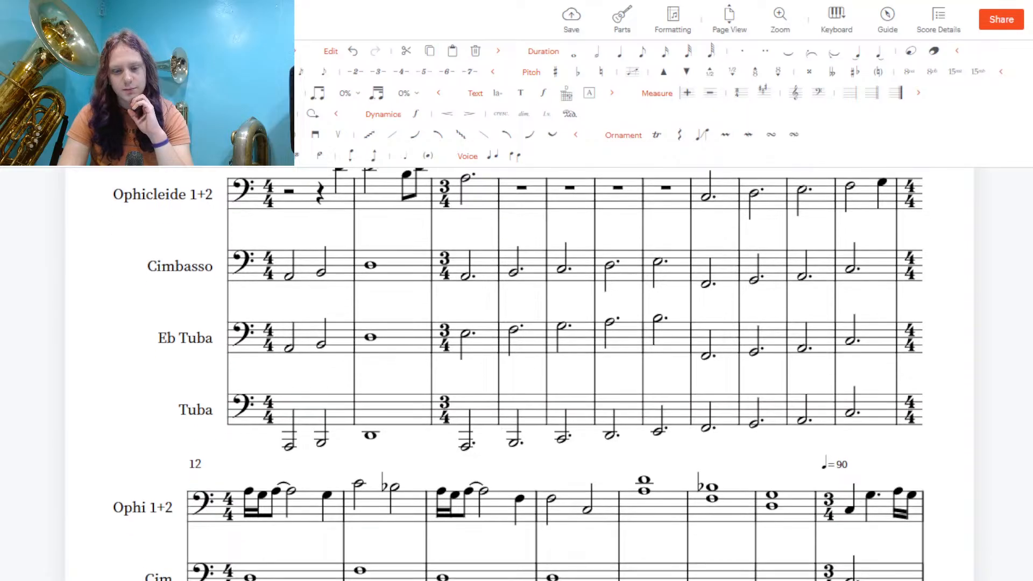
pyautogui.scroll(3, 519, 377)
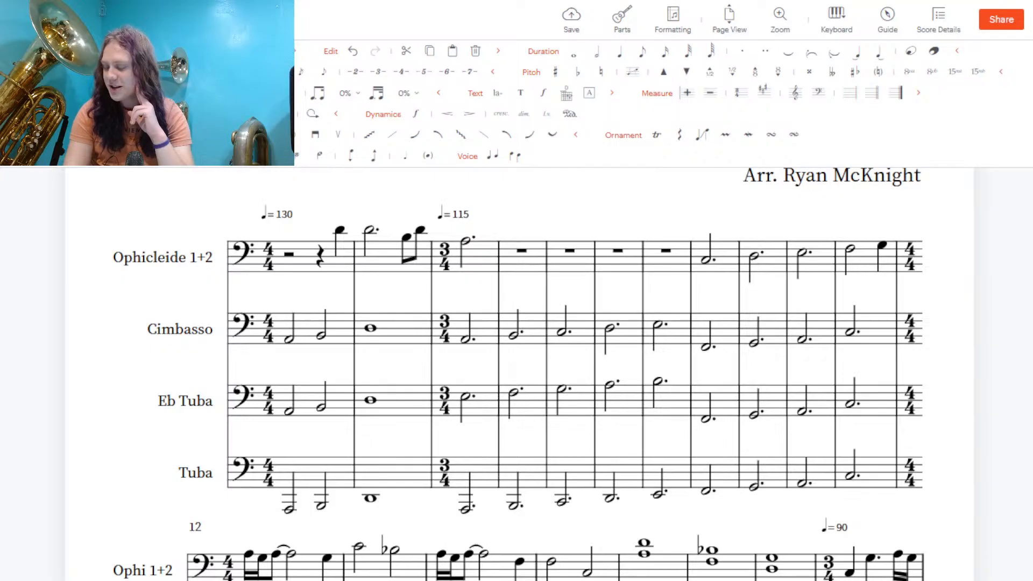
pyautogui.scroll(2, 520, 375)
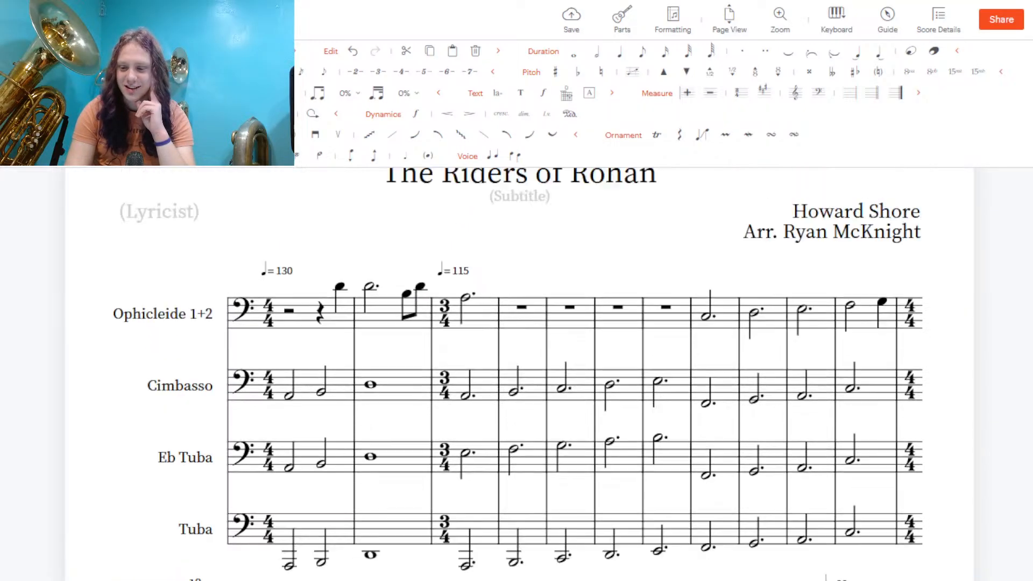
pyautogui.scroll(-1, 520, 375)
pyautogui.scroll(-2, 520, 375)
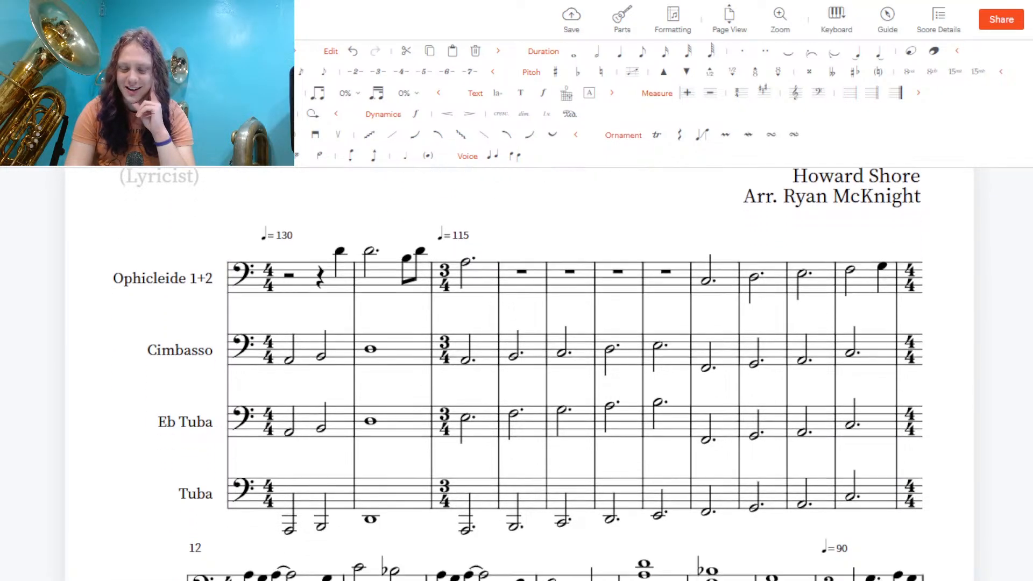
# Examine all four low-brass parts from the opening measures through the system starting at measure 20
pyautogui.scroll(-5, 520, 374)
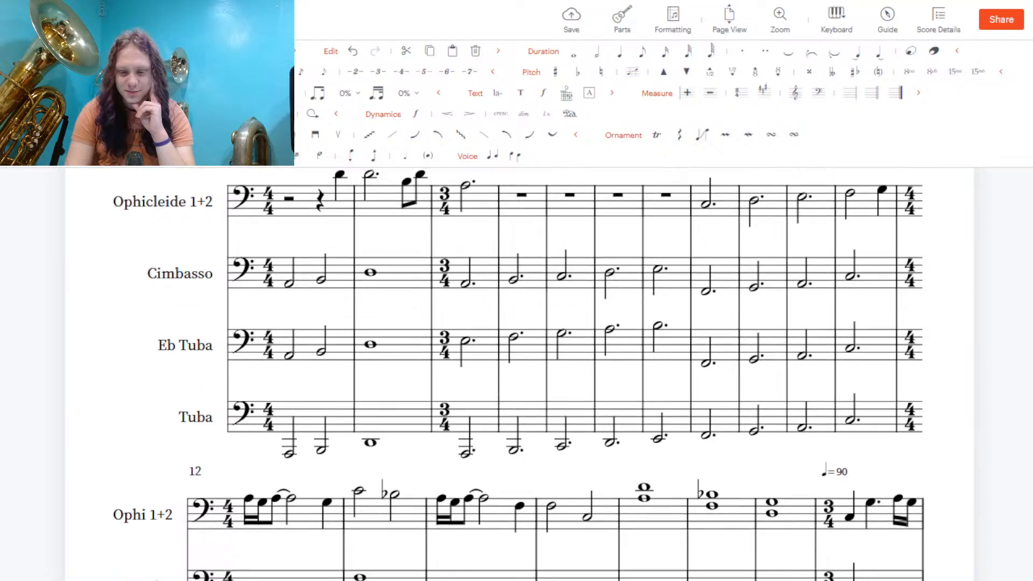
pyautogui.scroll(-2, 520, 374)
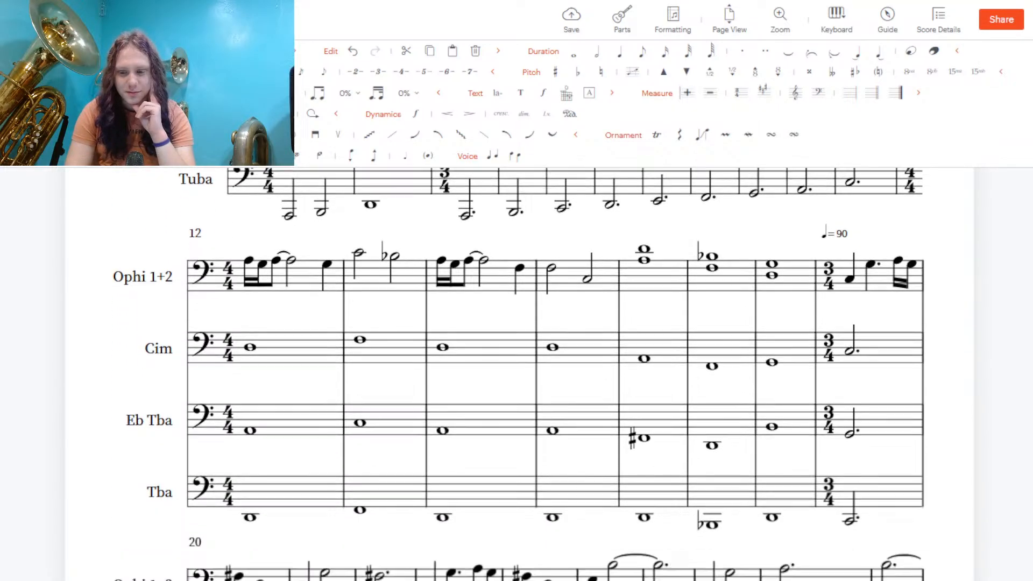
pyautogui.scroll(-6, 520, 375)
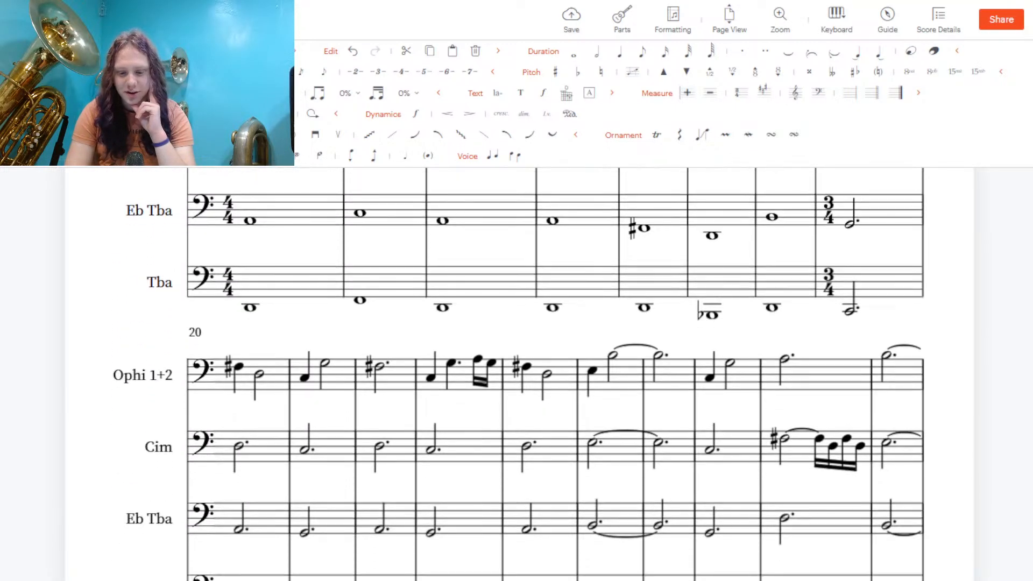
pyautogui.scroll(12, 520, 374)
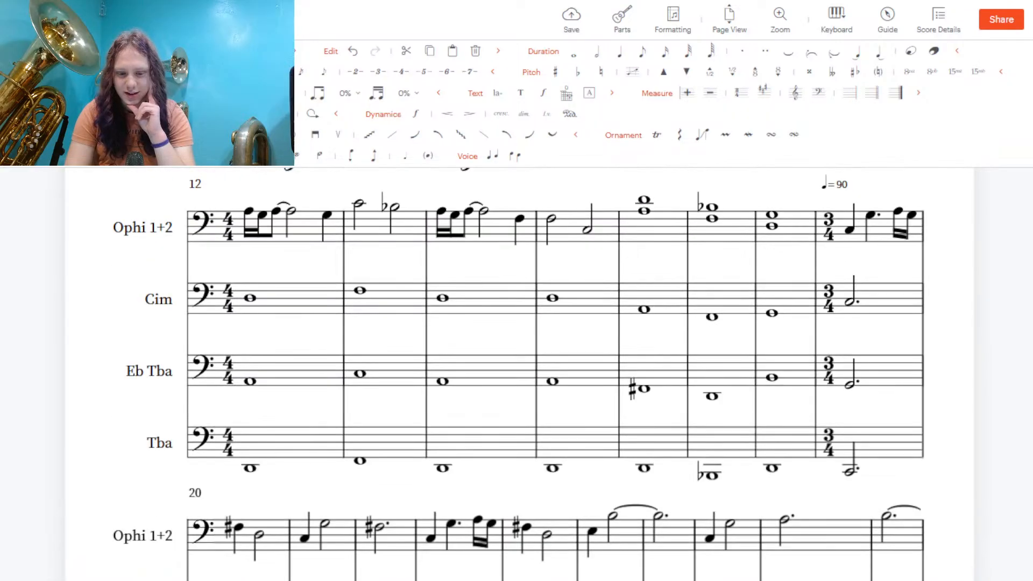
pyautogui.scroll(-4, 520, 375)
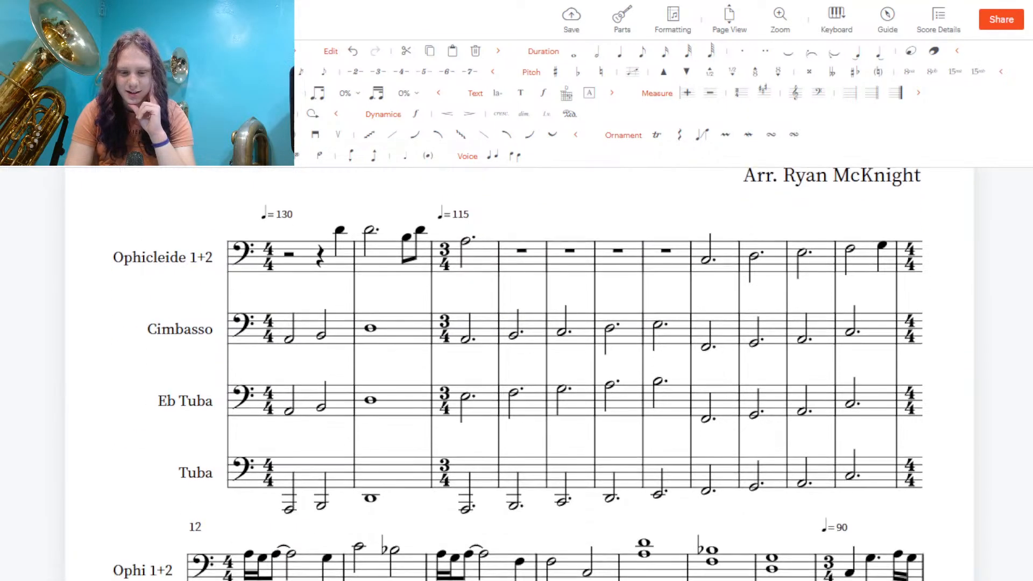
pyautogui.scroll(2, 520, 375)
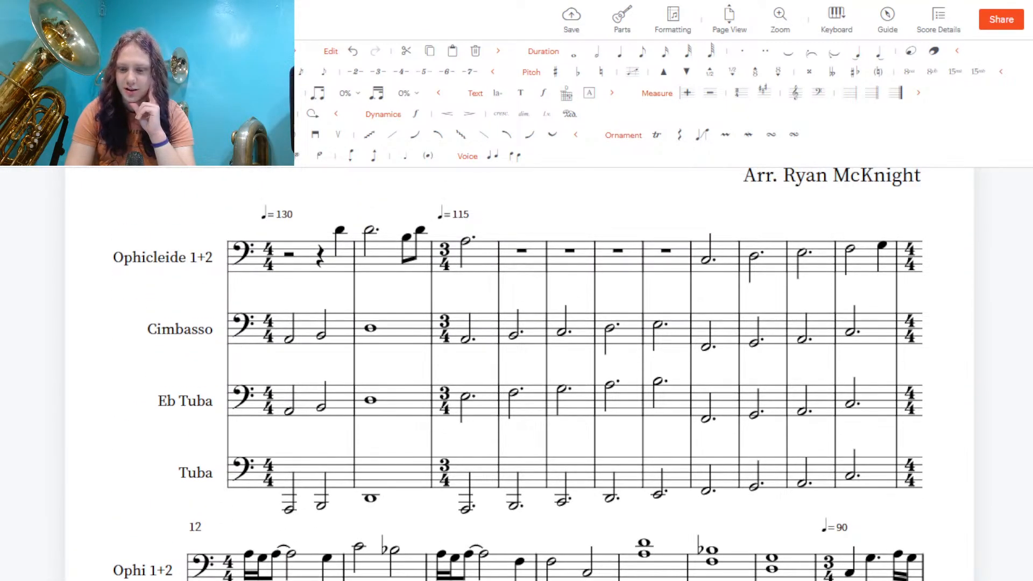
pyautogui.scroll(-1, 519, 375)
pyautogui.scroll(1, 519, 375)
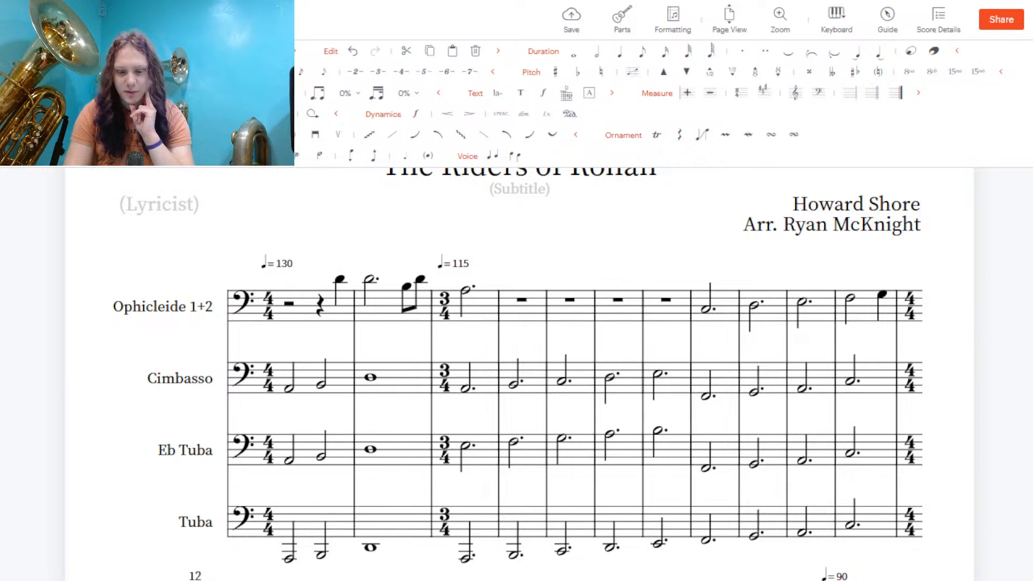
pyautogui.scroll(-1, 519, 375)
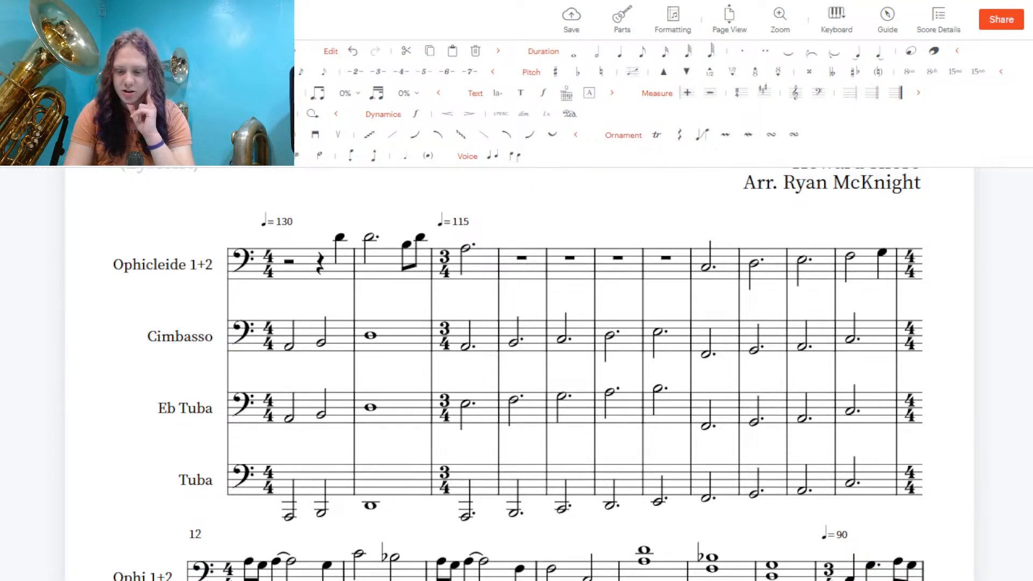
pyautogui.scroll(-4, 519, 374)
pyautogui.scroll(5, 519, 374)
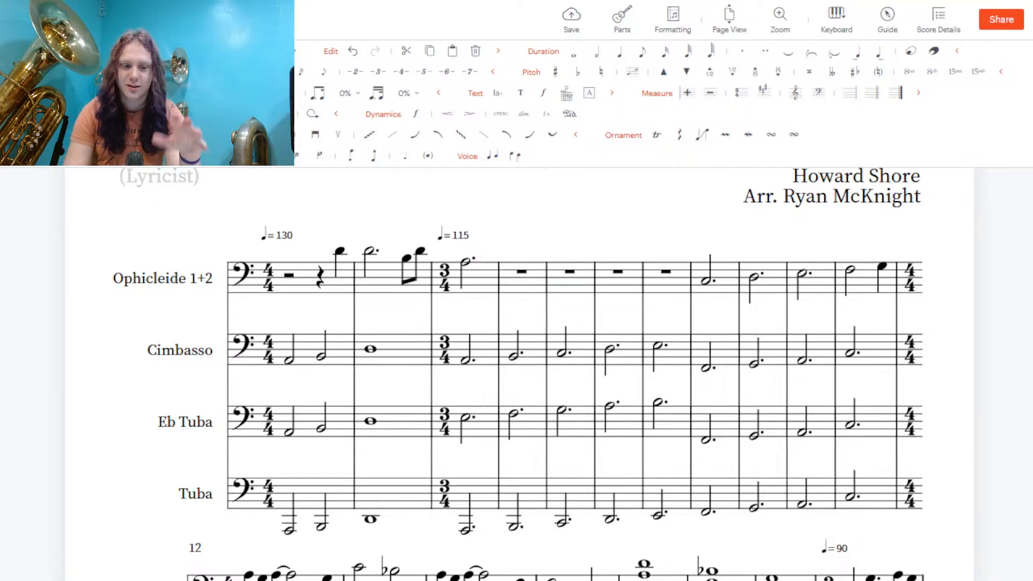
# Play back the score and follow the playback from the opening system into the one starting at measure 12
pyautogui.press('space')
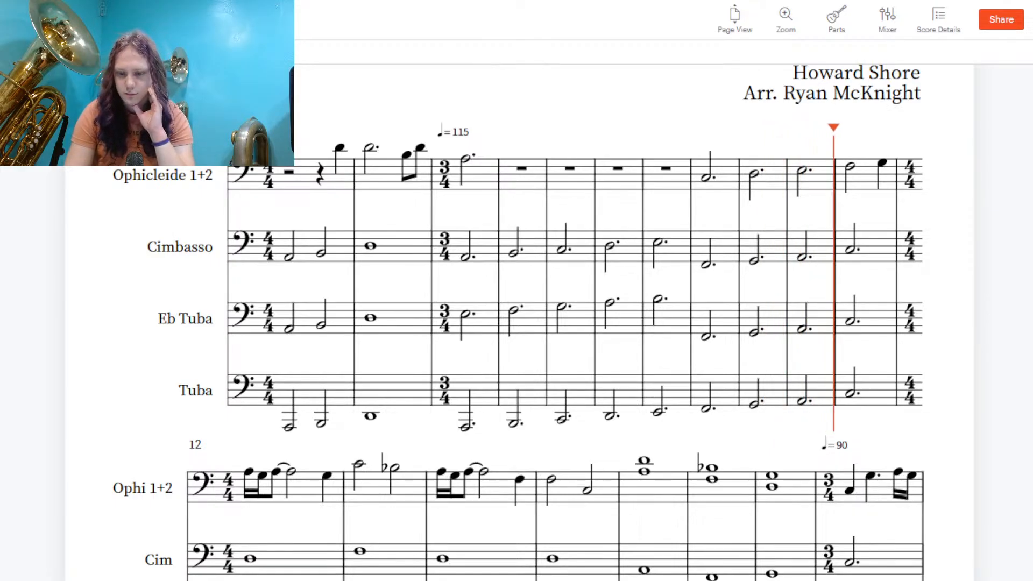
pyautogui.scroll(-3, 519, 323)
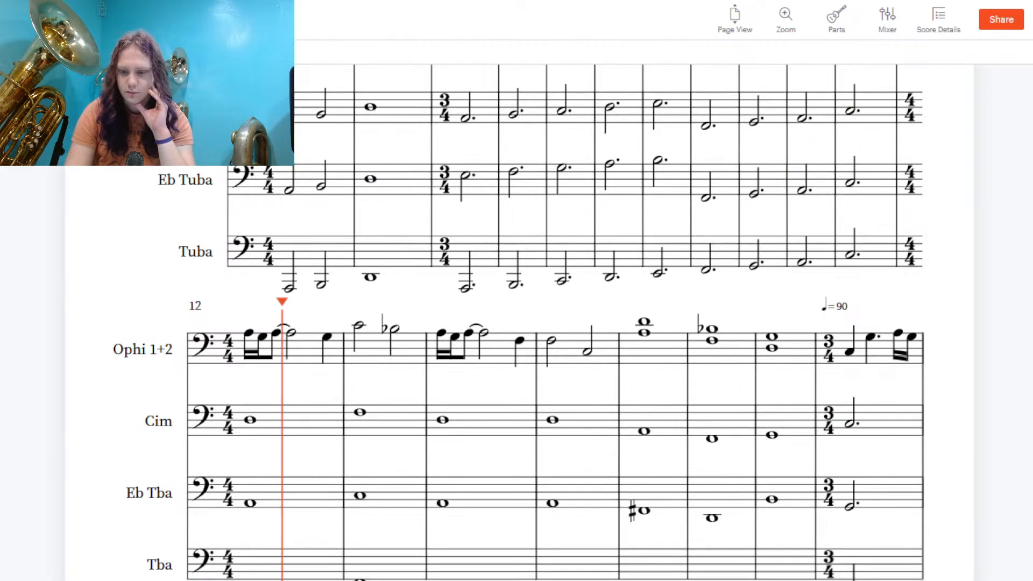
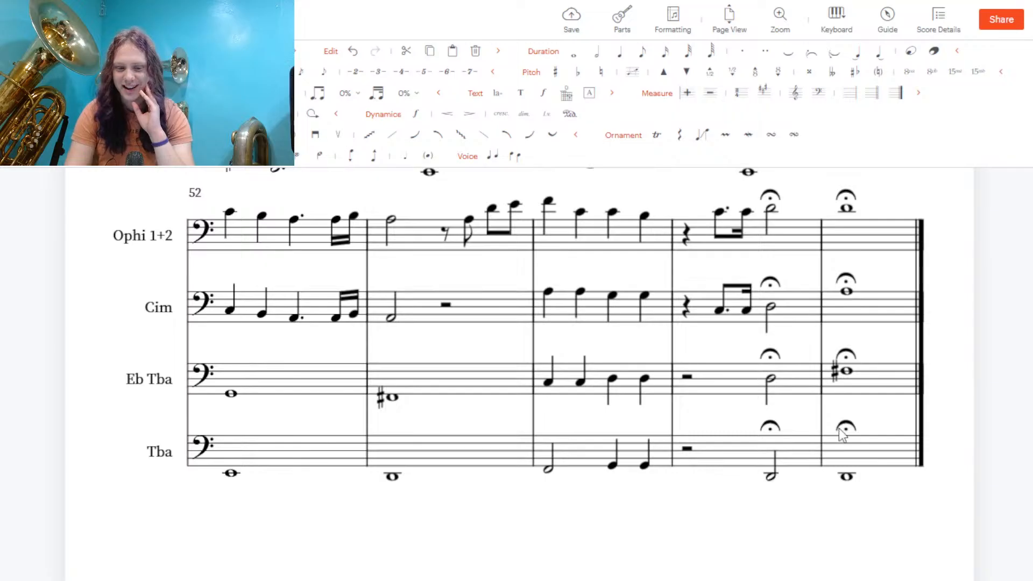
# Review the closing measures from 48 to the final fermatas in all four parts, and return to the opening of the score
pyautogui.scroll(8, 519, 374)
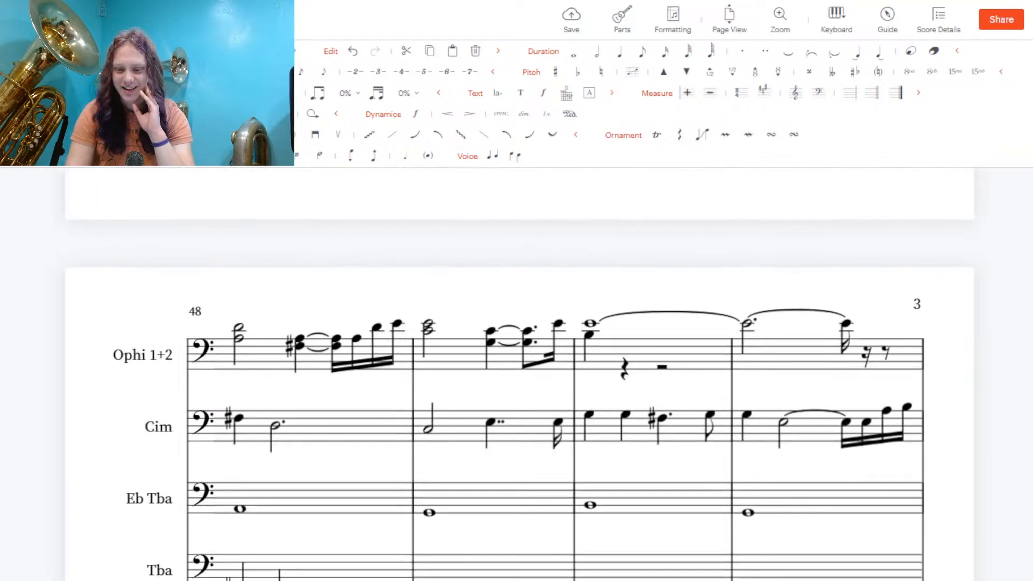
pyautogui.scroll(-2, 519, 401)
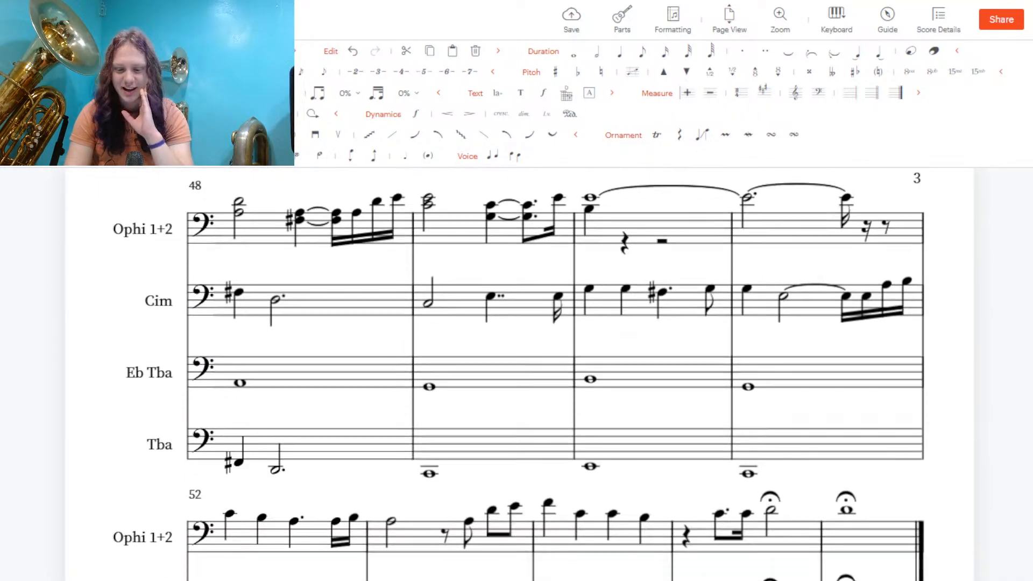
pyautogui.scroll(3, 519, 400)
pyautogui.scroll(-5, 519, 374)
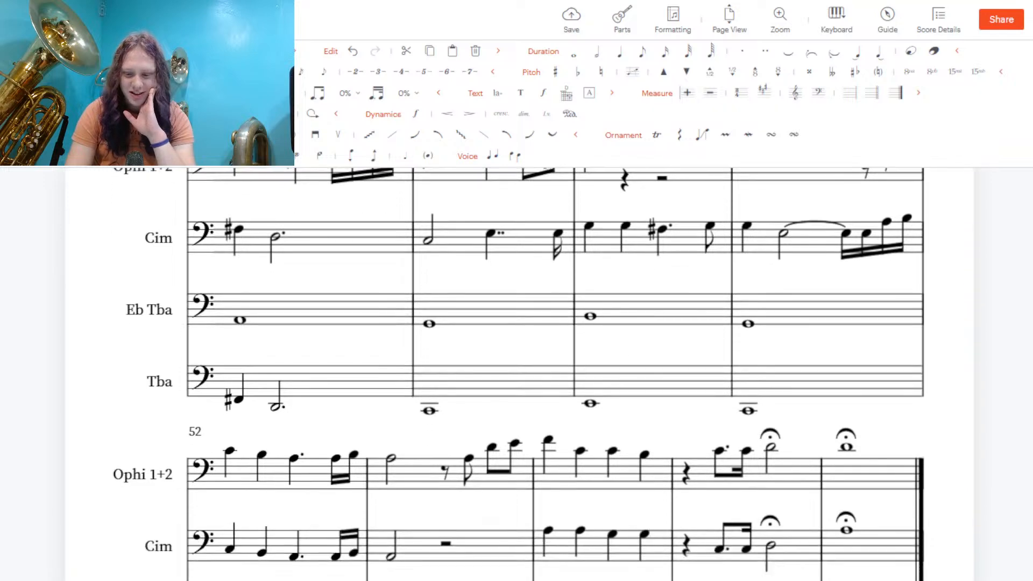
pyautogui.scroll(-2, 519, 374)
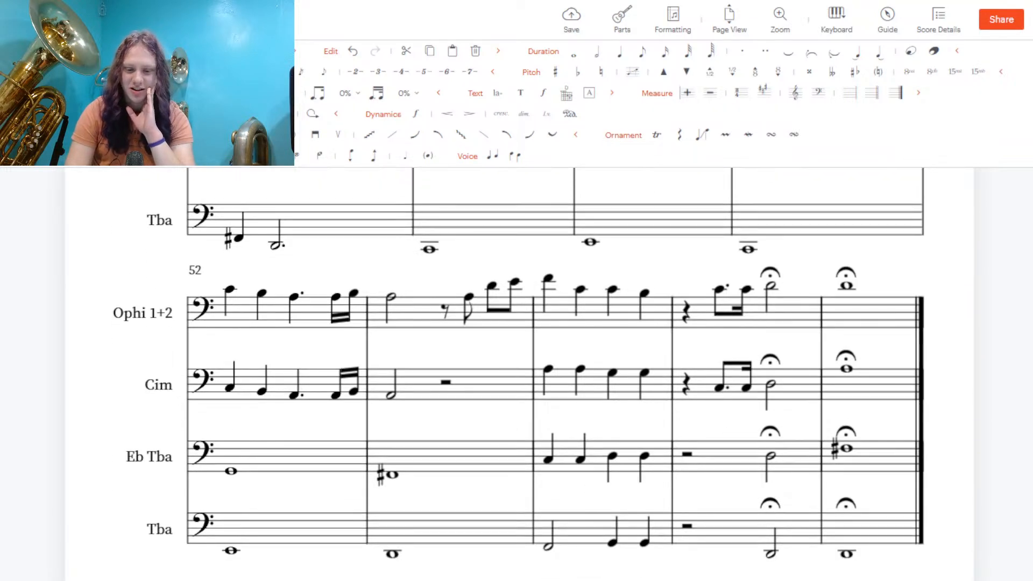
pyautogui.scroll(2, 519, 374)
pyautogui.scroll(-1, 519, 374)
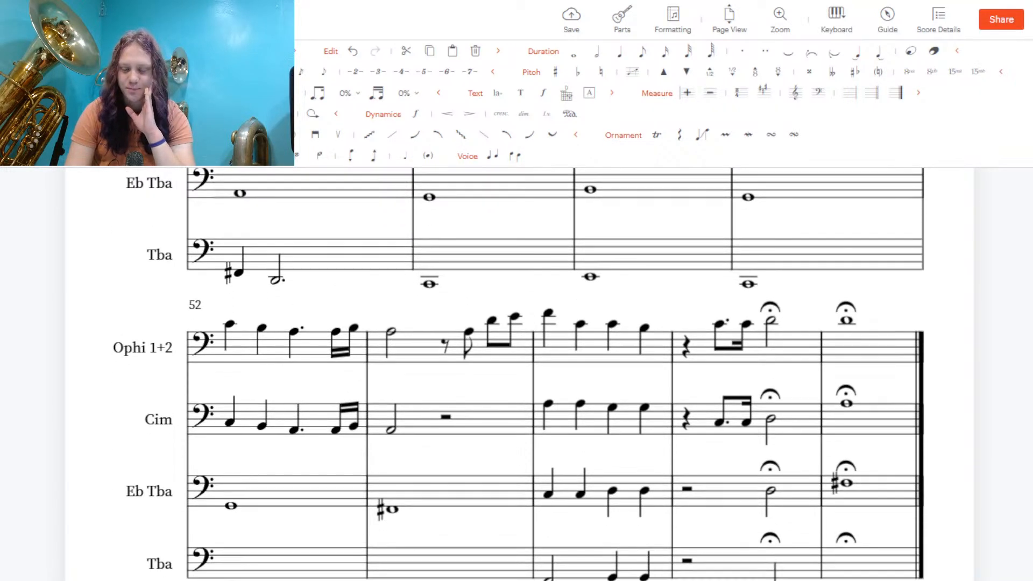
pyautogui.scroll(-1, 519, 374)
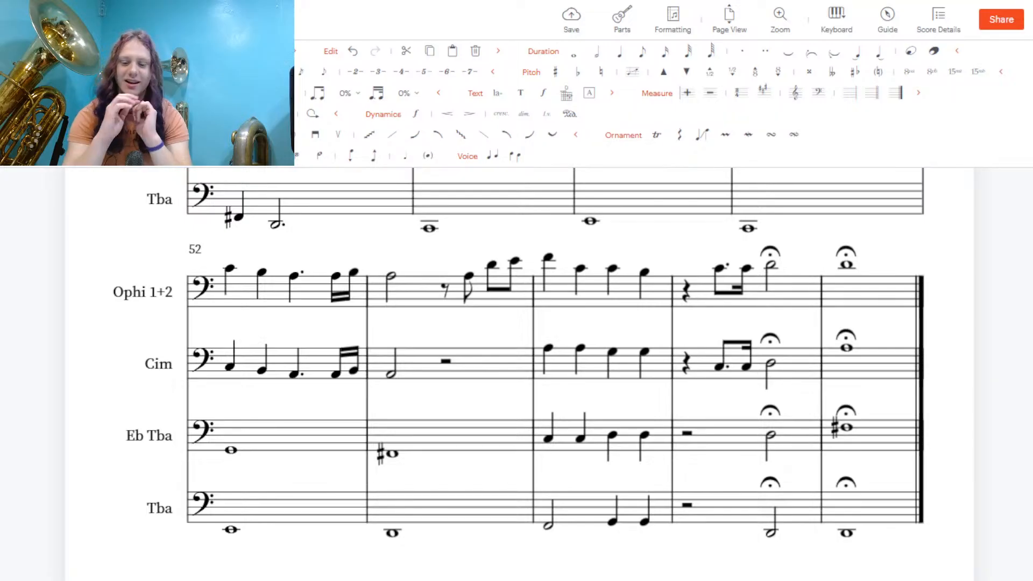
pyautogui.scroll(10, 516, 377)
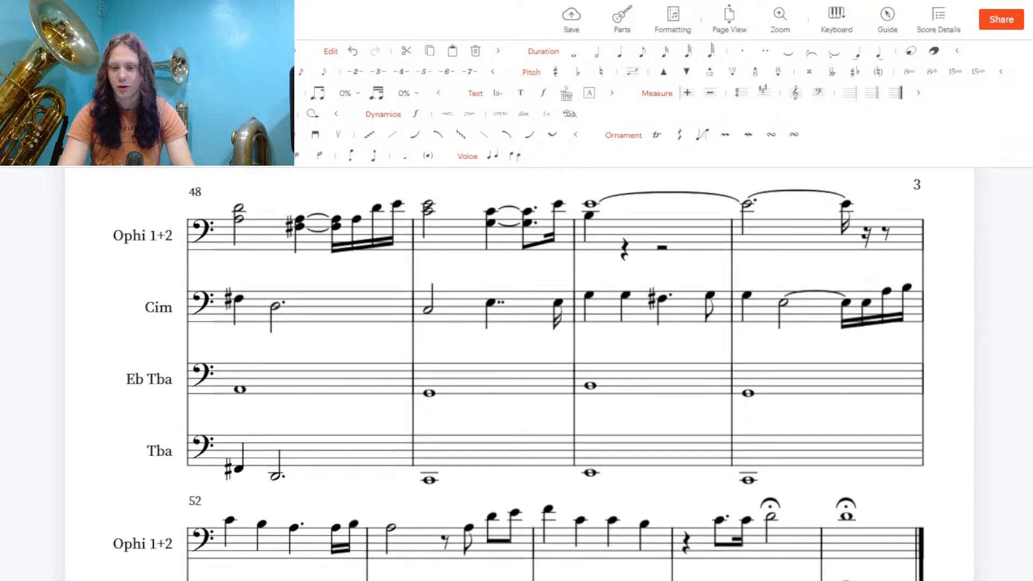
pyautogui.scroll(-2, 517, 377)
pyautogui.scroll(-3, 517, 377)
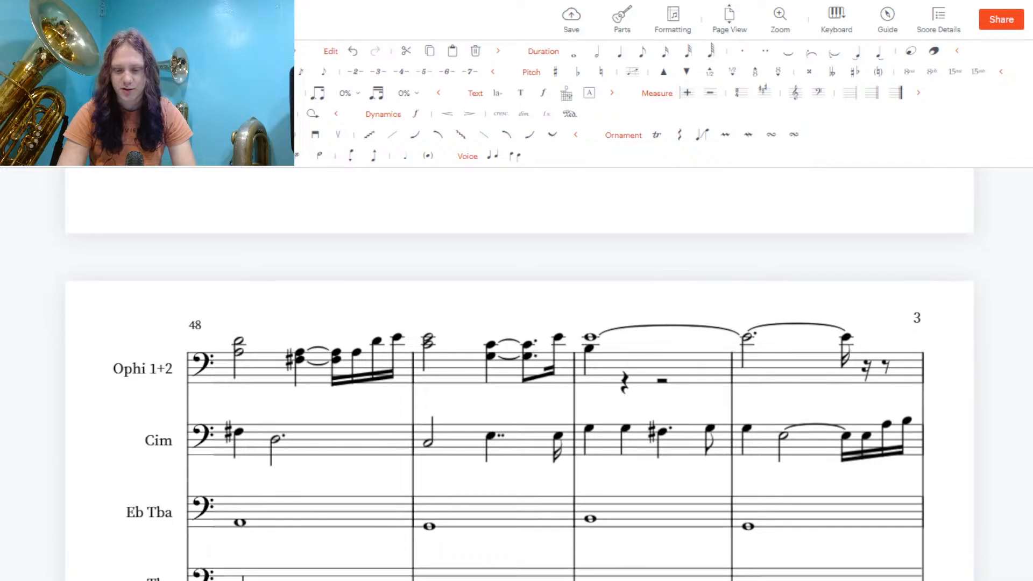
pyautogui.scroll(20, 516, 377)
pyautogui.scroll(-6, 516, 377)
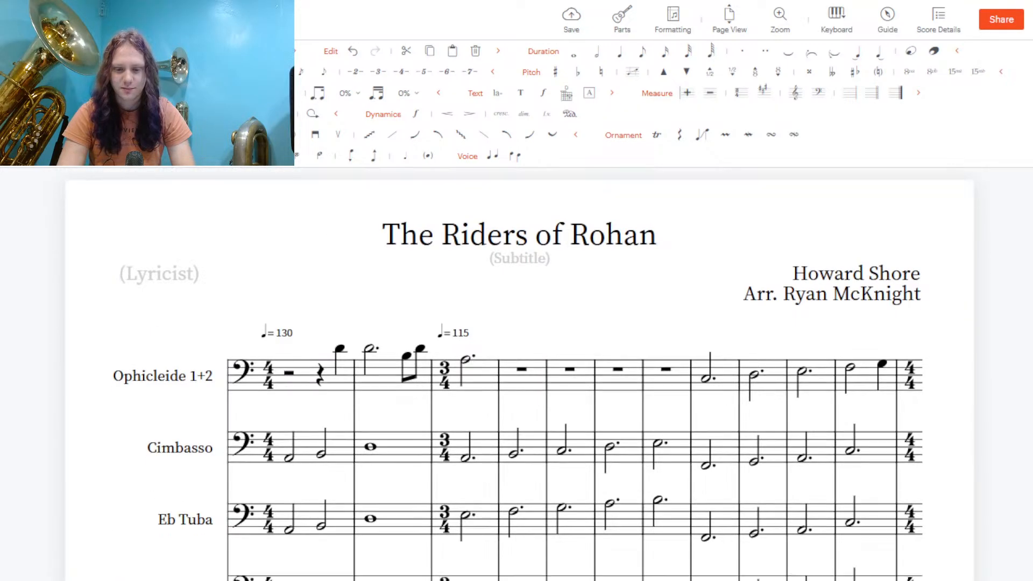
pyautogui.scroll(2, 516, 376)
pyautogui.scroll(-1, 517, 376)
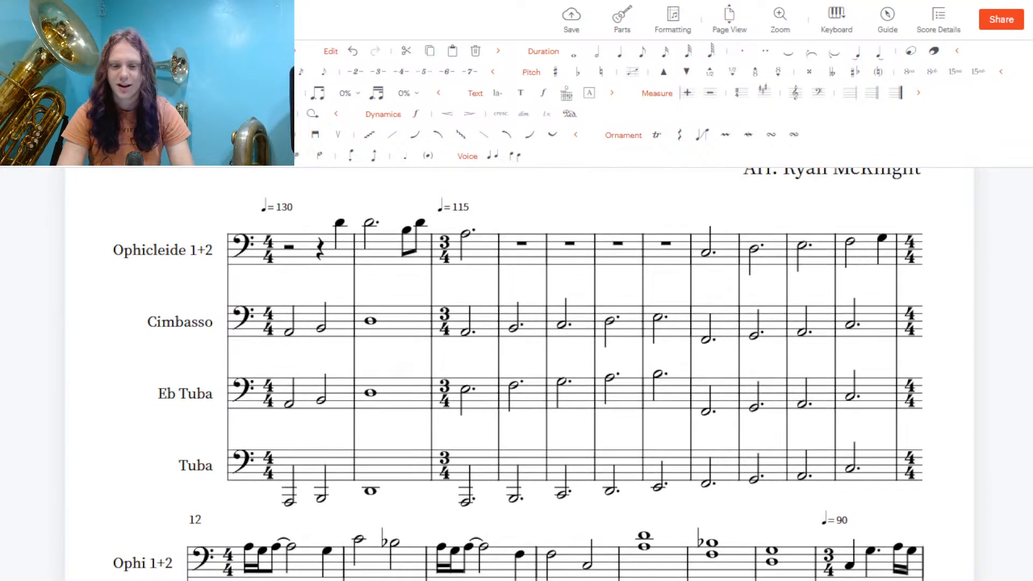
# Look over the systems from the opening through measure 20 once more and save The Riders of Rohan score
pyautogui.scroll(-5, 516, 377)
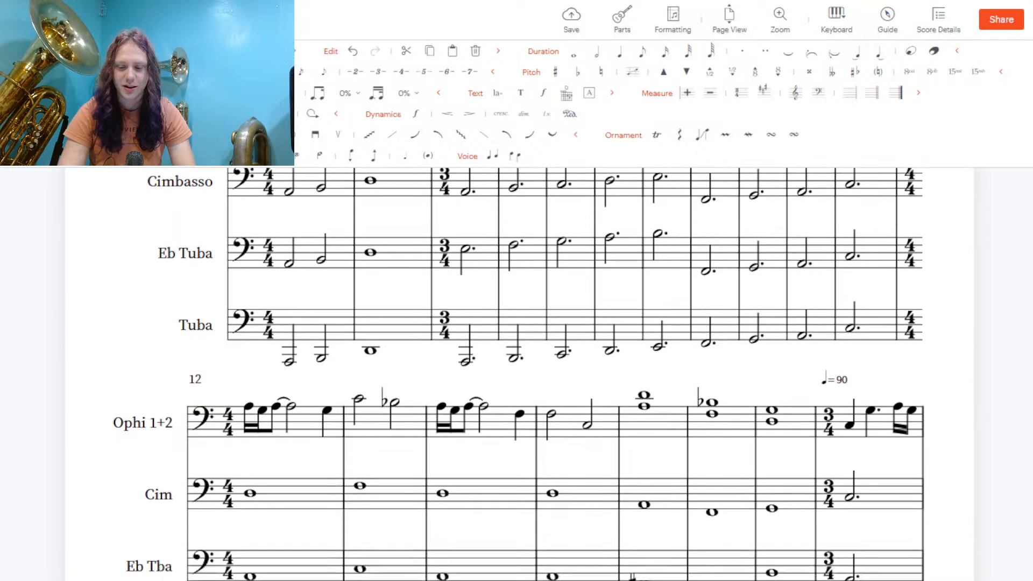
pyautogui.scroll(-7, 517, 377)
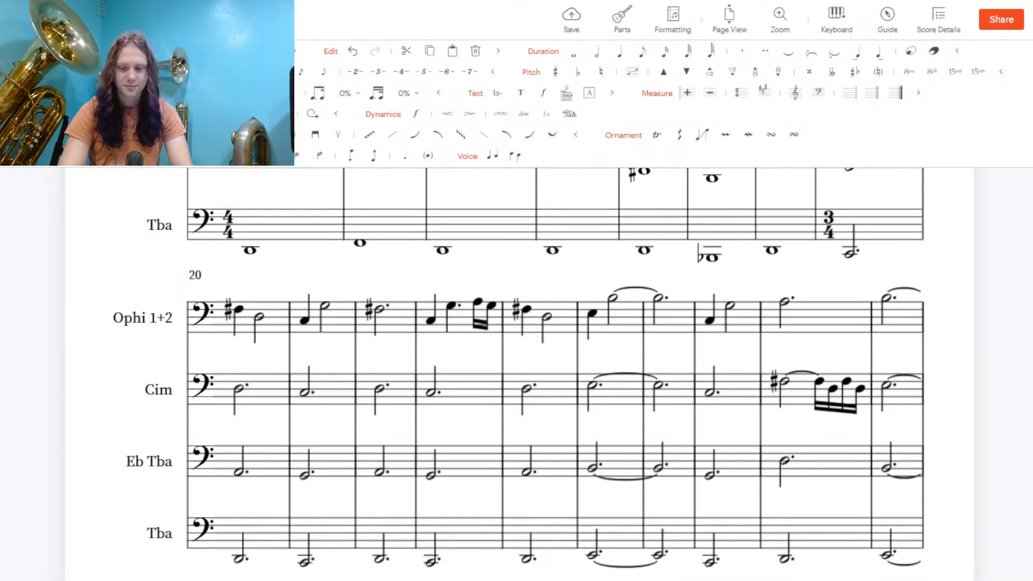
pyautogui.scroll(-2, 517, 377)
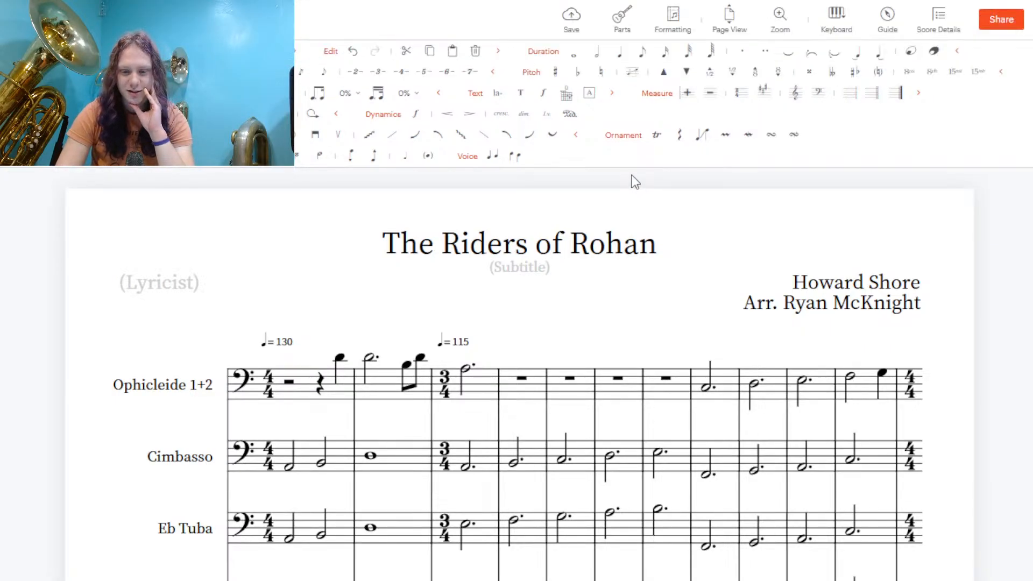
pyautogui.click(572, 30)
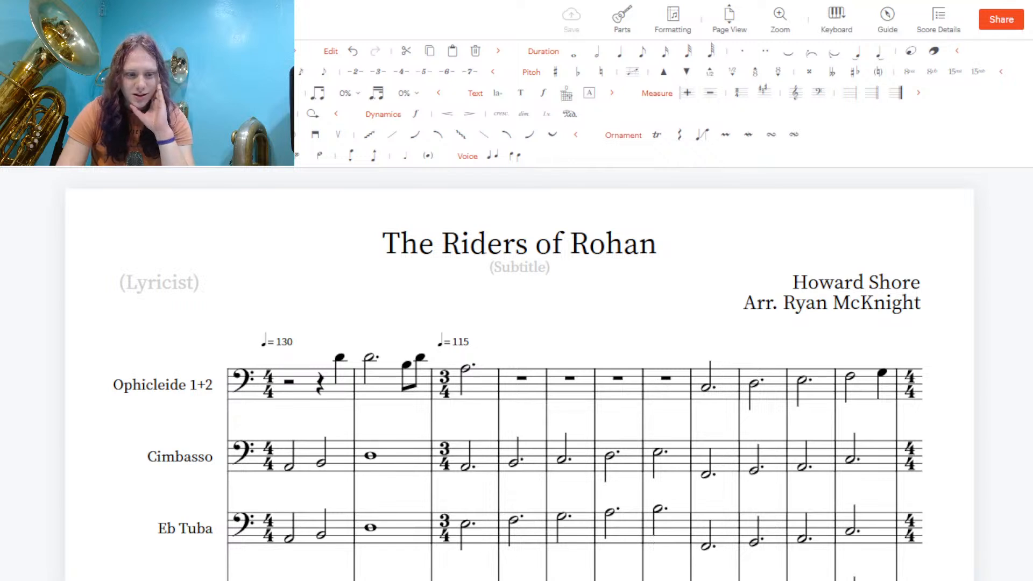
# Leave The Riders of Rohan and open the Doctor Who score from the list of saved scores
pyautogui.click(16, 20)
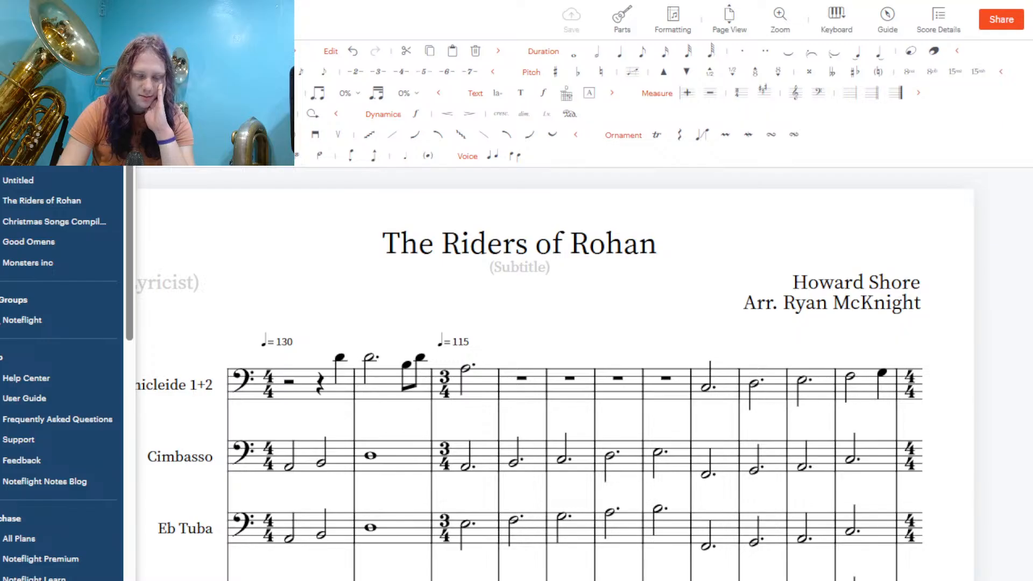
pyautogui.click(32, 97)
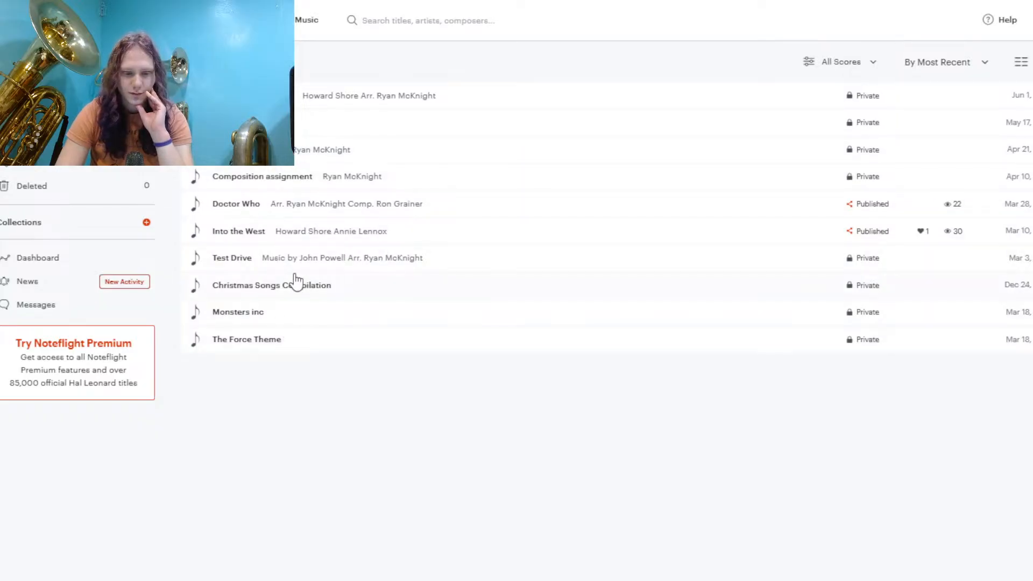
pyautogui.click(298, 207)
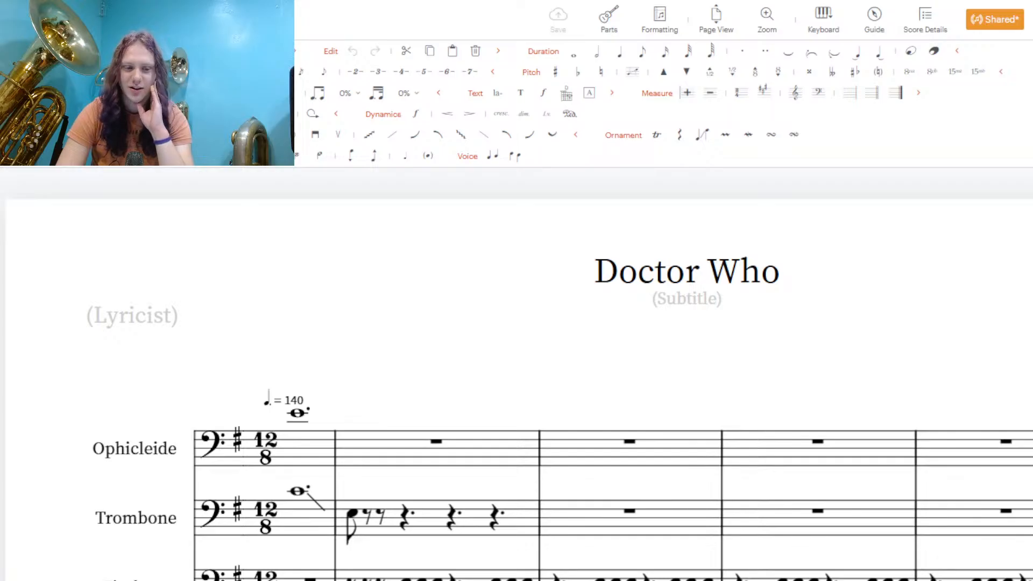
# Play back the Doctor Who score, stop in the final system at measure 55, and examine the closing measures in all parts
pyautogui.press('space')
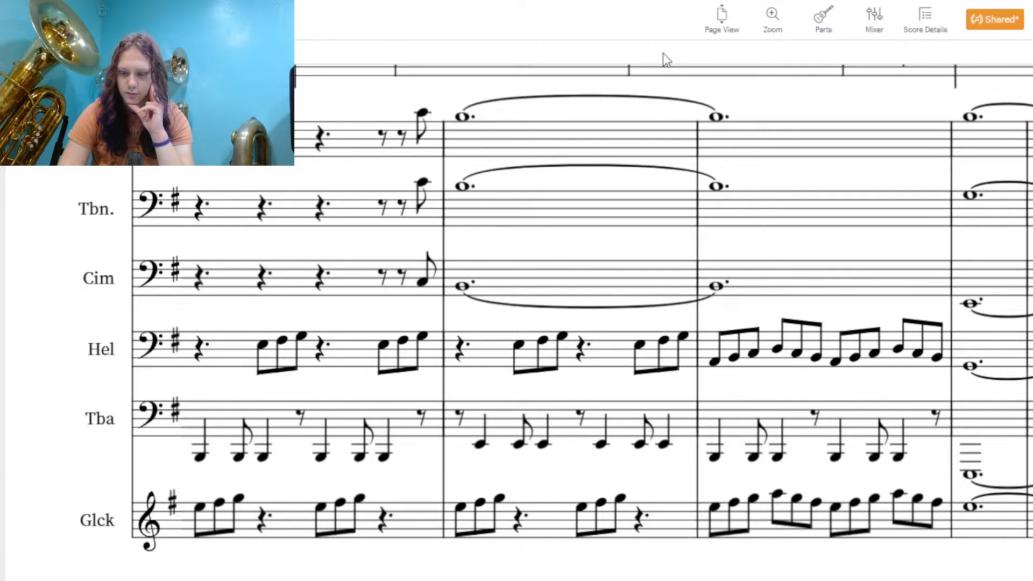
pyautogui.click(777, 112)
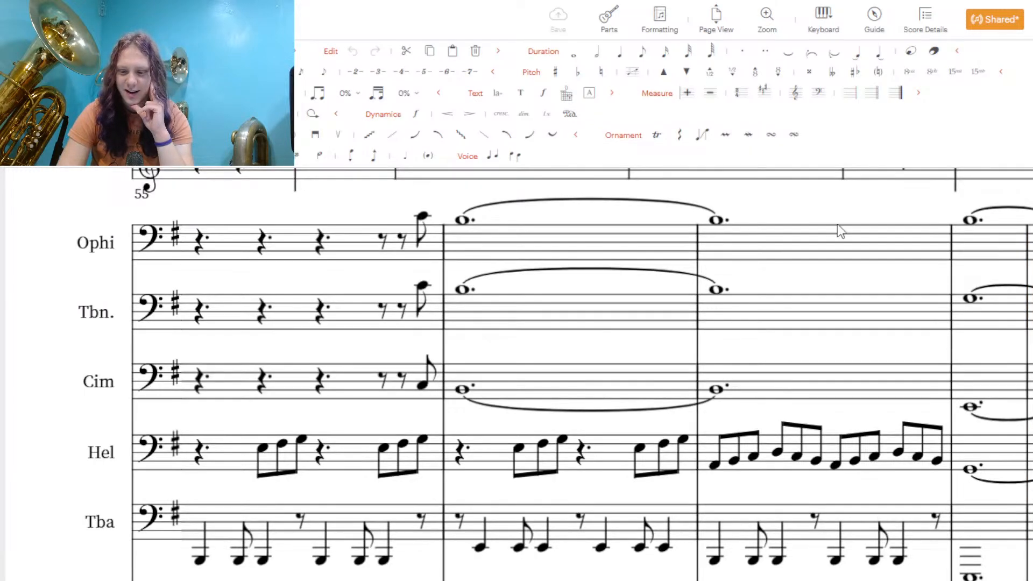
pyautogui.hscroll(6, 517, 374)
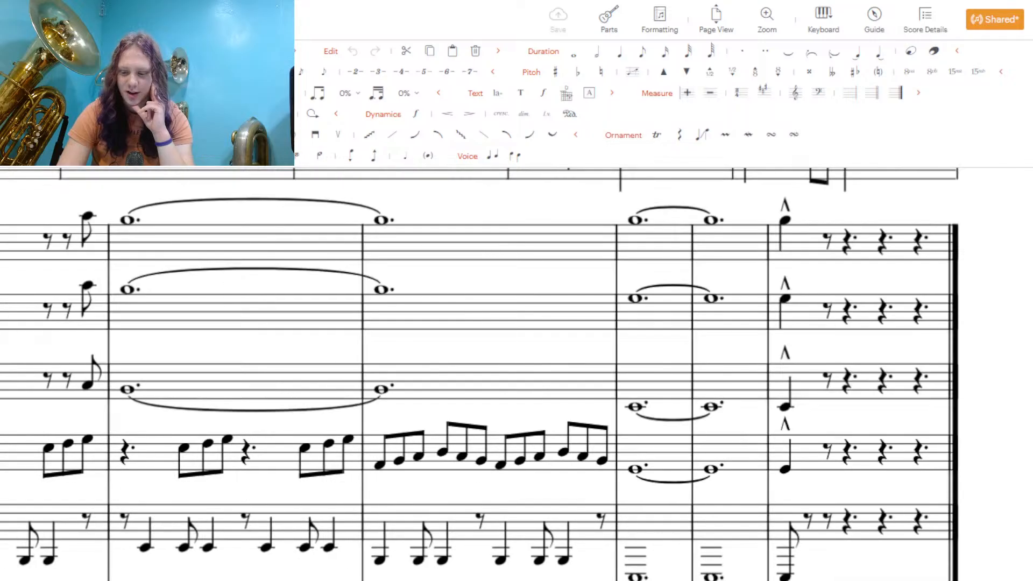
pyautogui.scroll(5, 479, 375)
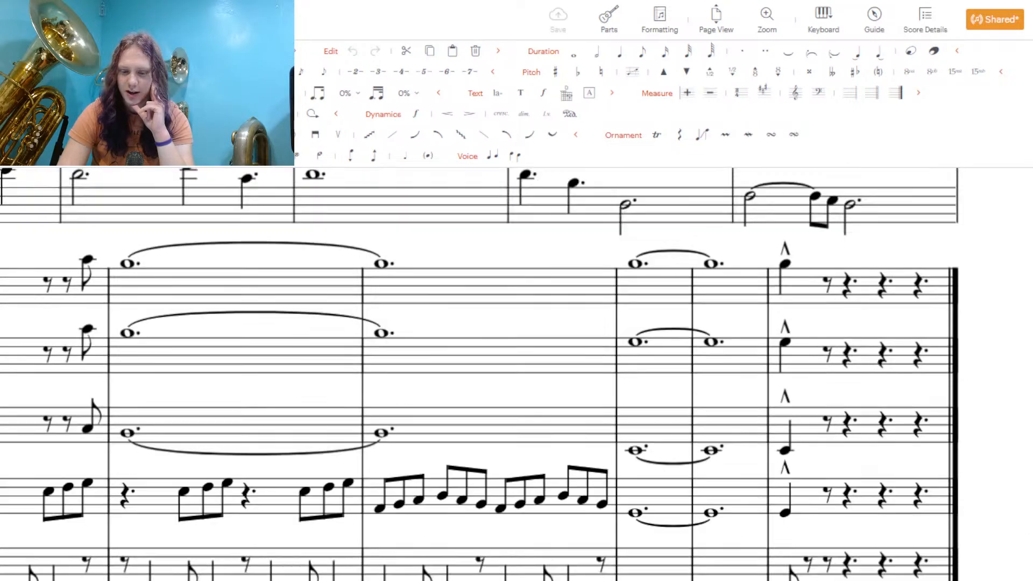
pyautogui.scroll(-6, 480, 375)
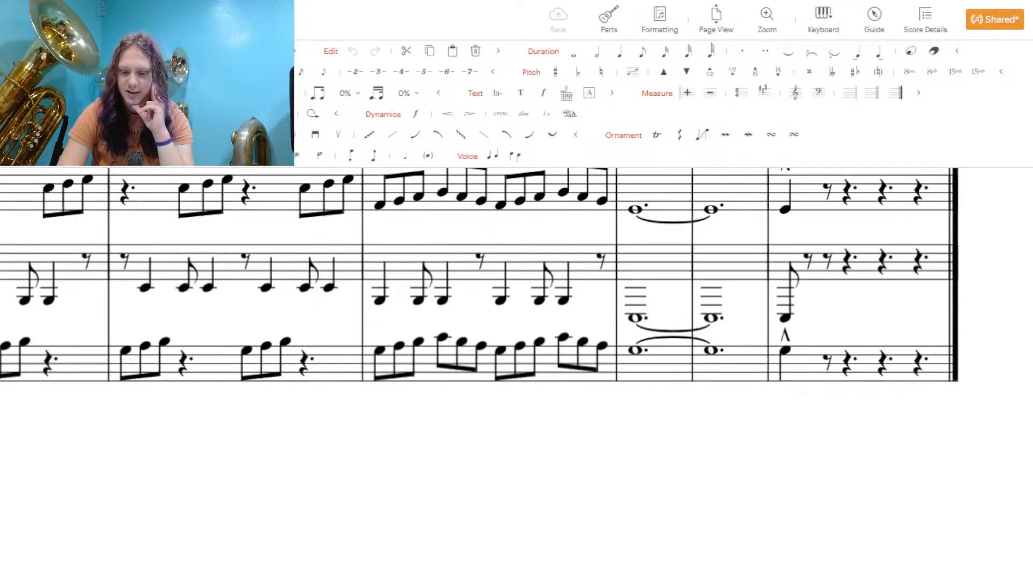
pyautogui.scroll(2, 479, 375)
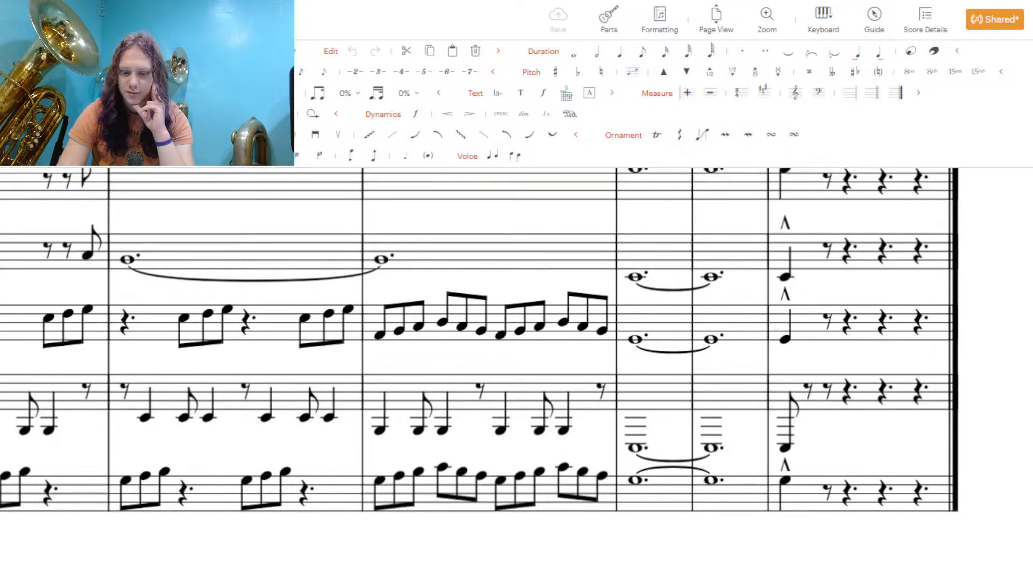
pyautogui.scroll(1, 479, 375)
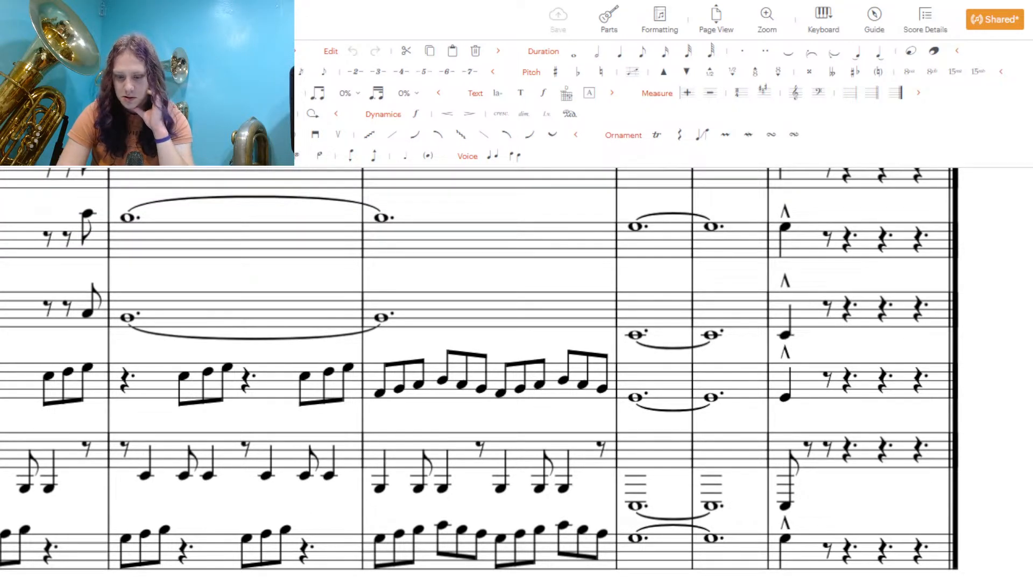
pyautogui.scroll(5, 480, 375)
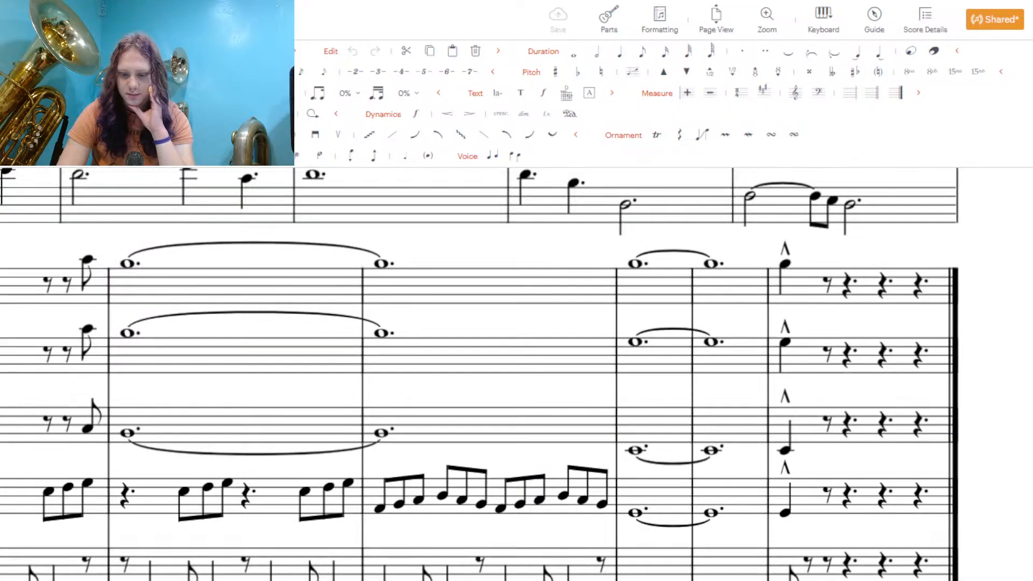
# Examine the Doctor Who middle systems up to page 3, including the trombone's slash measures and the tuba line
pyautogui.moveTo(1032, 415); pyautogui.dragTo(1028, 400)
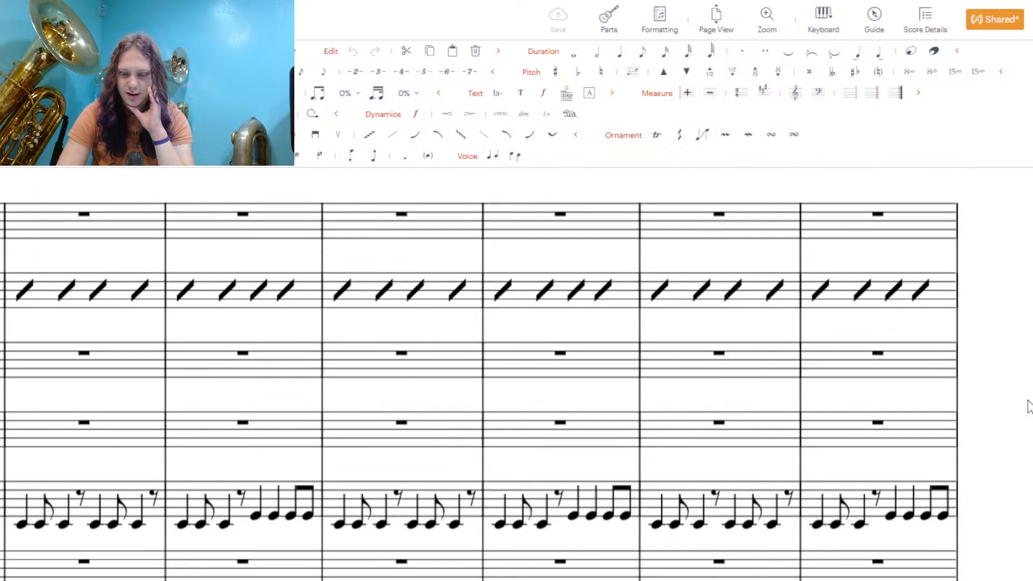
pyautogui.scroll(-15, 479, 375)
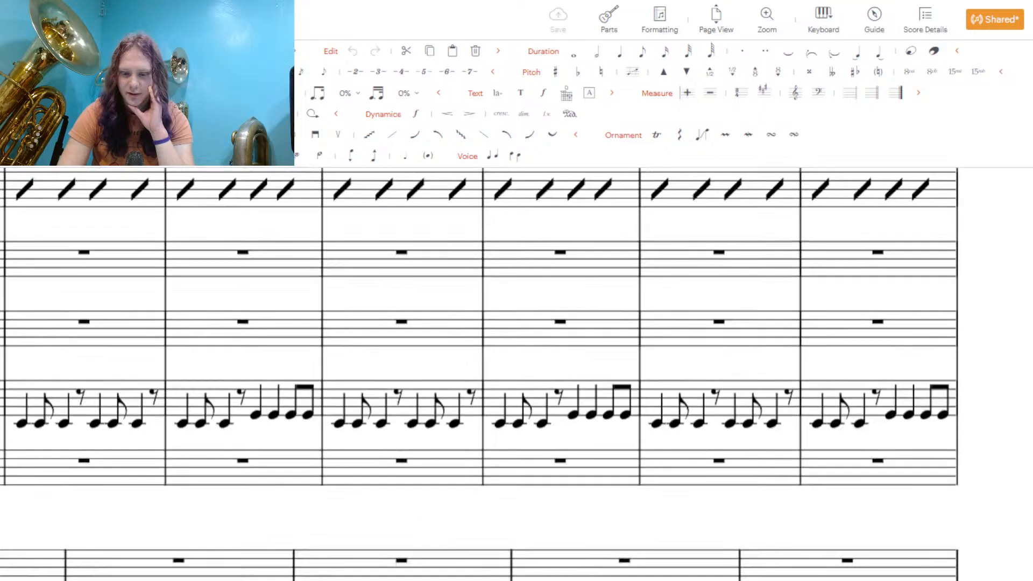
pyautogui.scroll(-1, 480, 372)
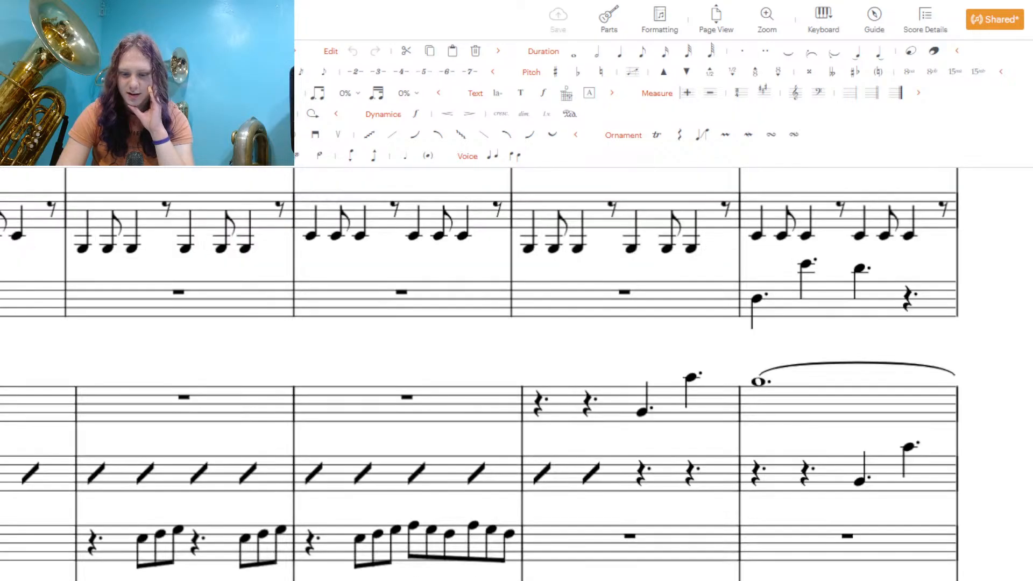
pyautogui.scroll(-12, 479, 374)
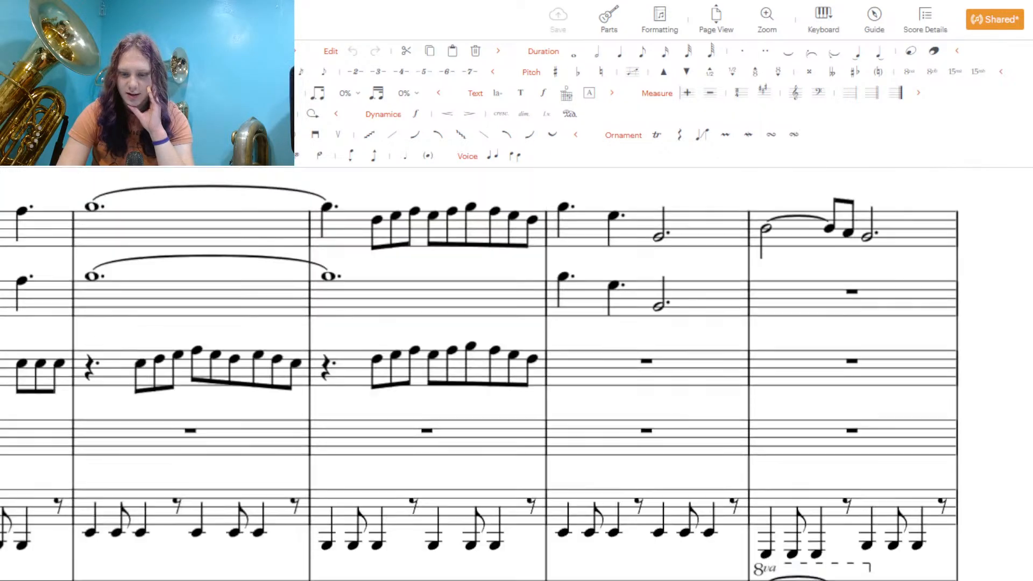
pyautogui.scroll(-6, 479, 375)
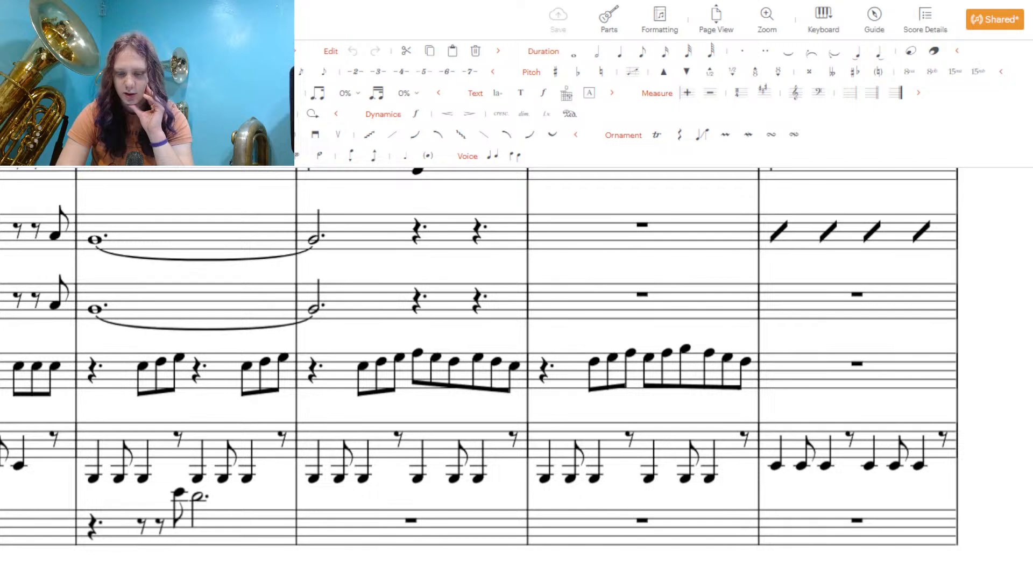
pyautogui.scroll(-12, 479, 375)
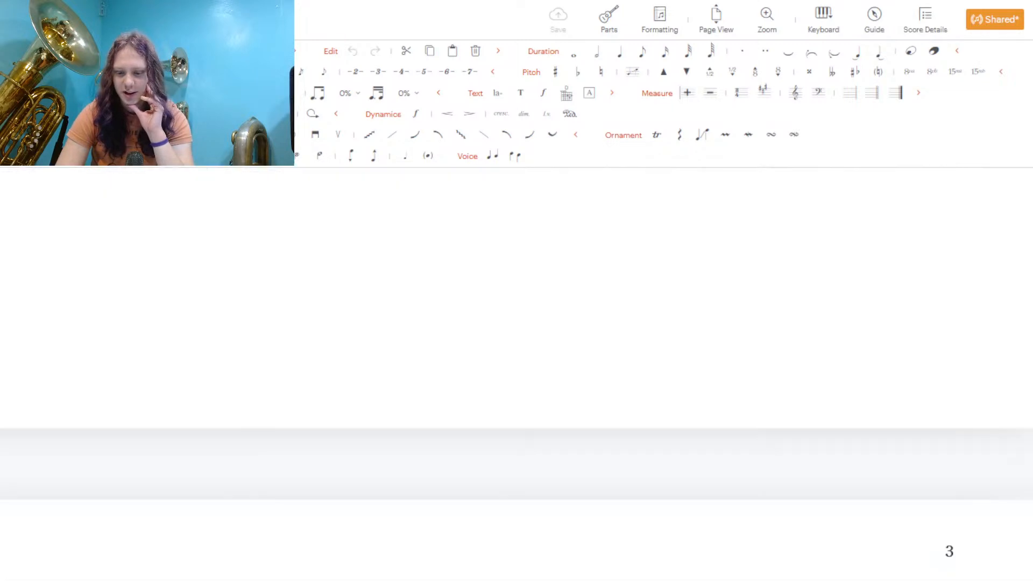
pyautogui.scroll(-3, 516, 455)
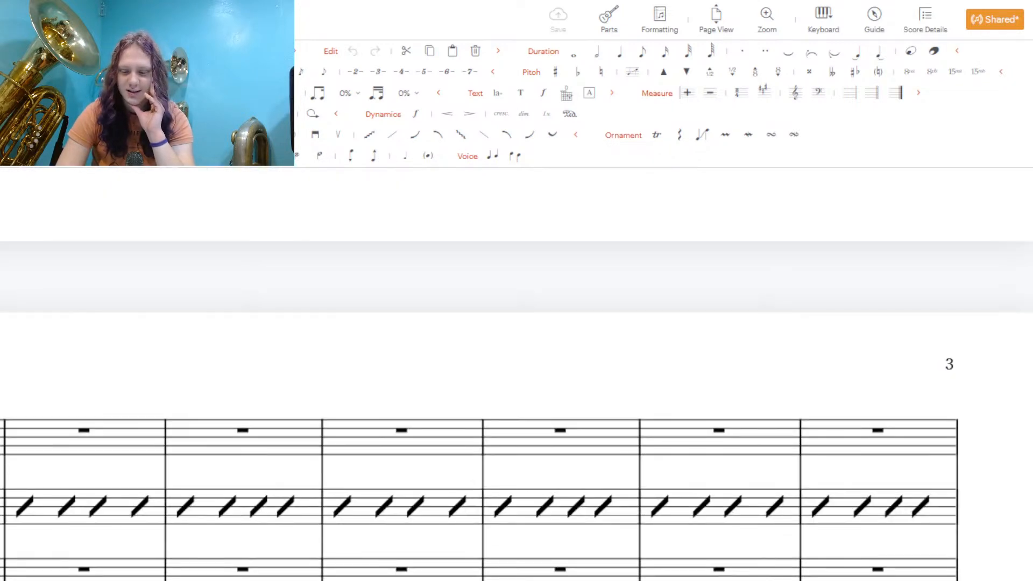
pyautogui.scroll(-6, 516, 396)
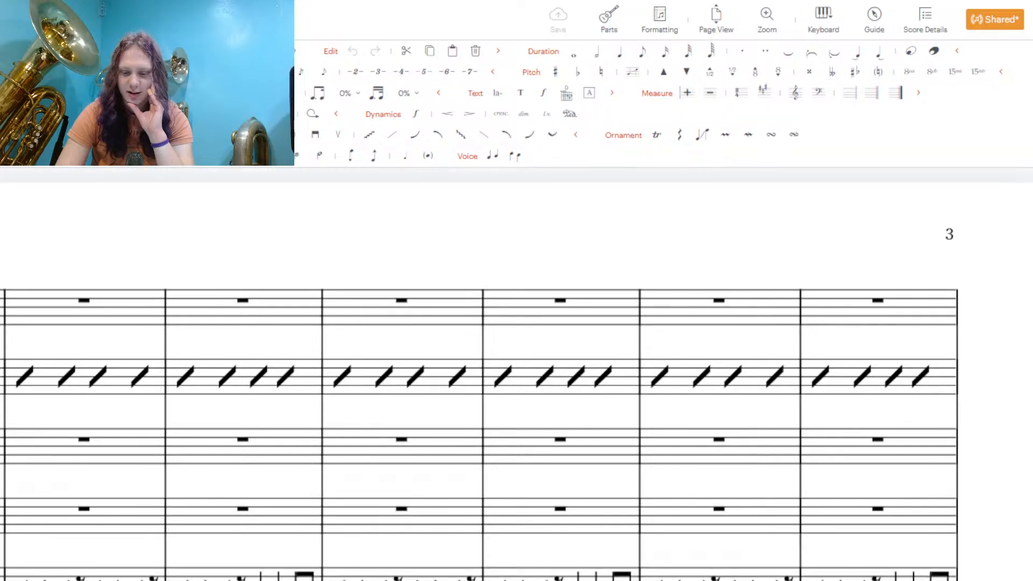
pyautogui.scroll(-2, 517, 396)
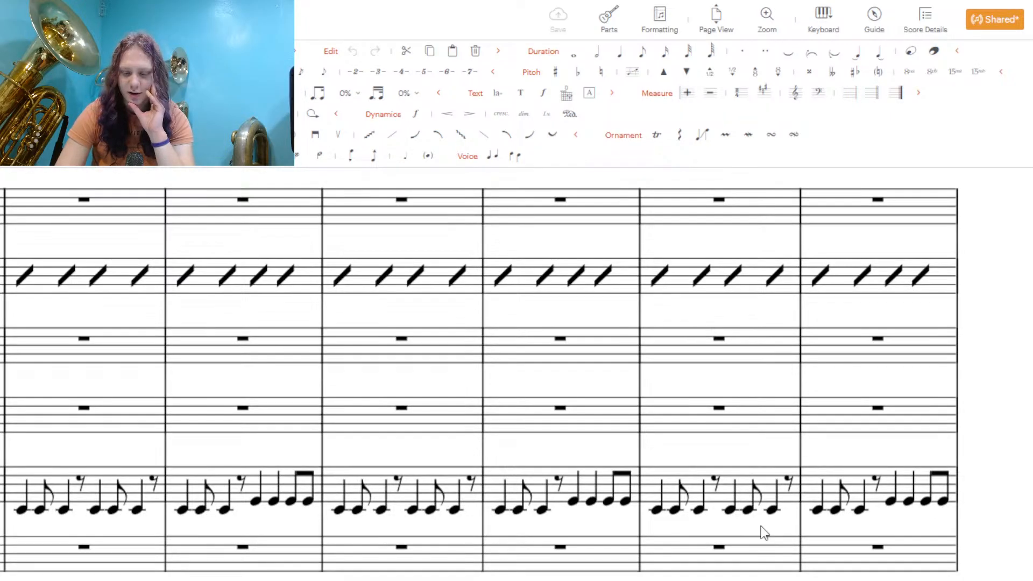
# Compare the part layout on page 3 with the systems at measures 23 and 28, and return to the Doctor Who opening
pyautogui.hscroll(-5, 517, 374)
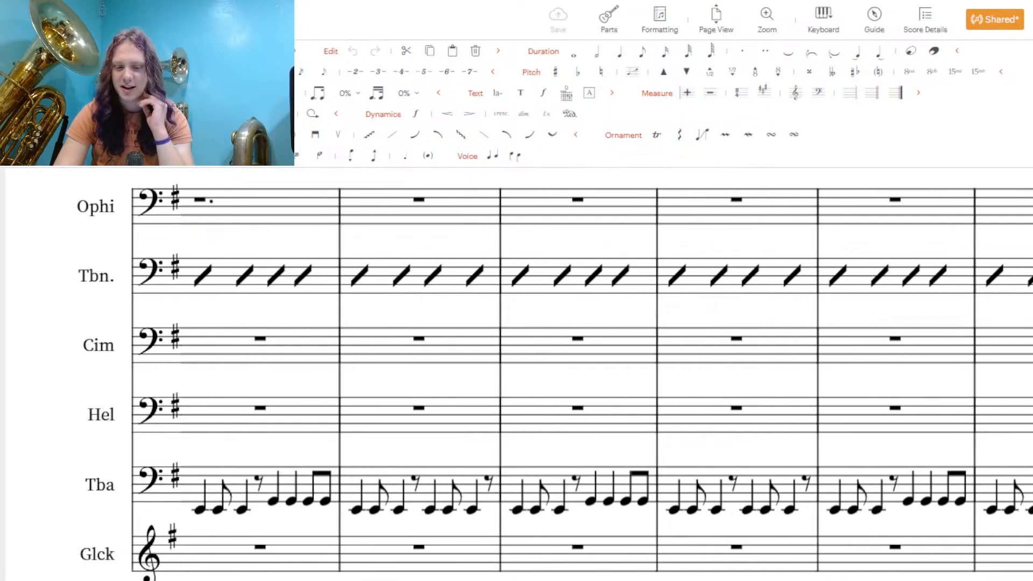
pyautogui.hscroll(4, 516, 374)
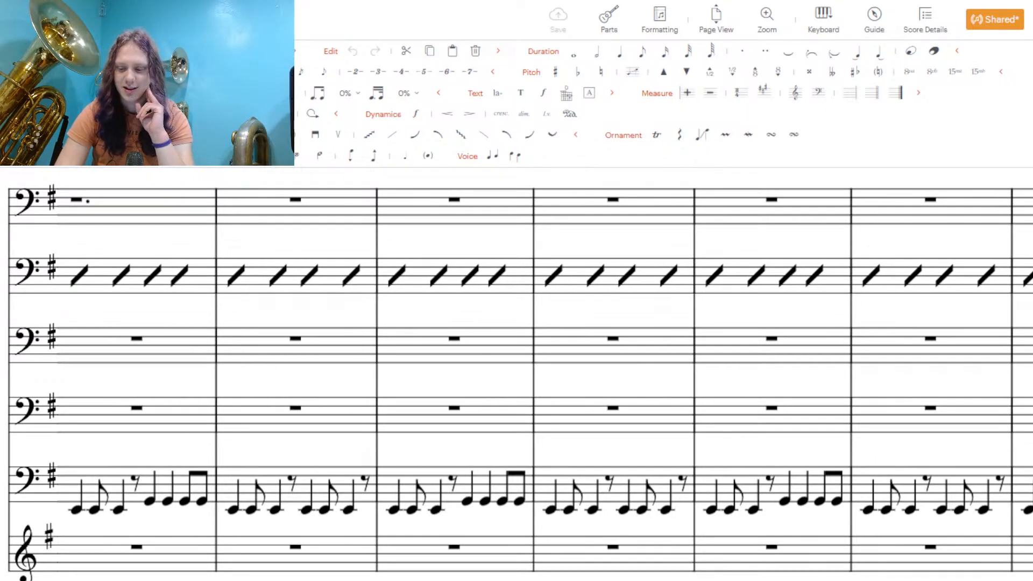
pyautogui.scroll(15, 517, 374)
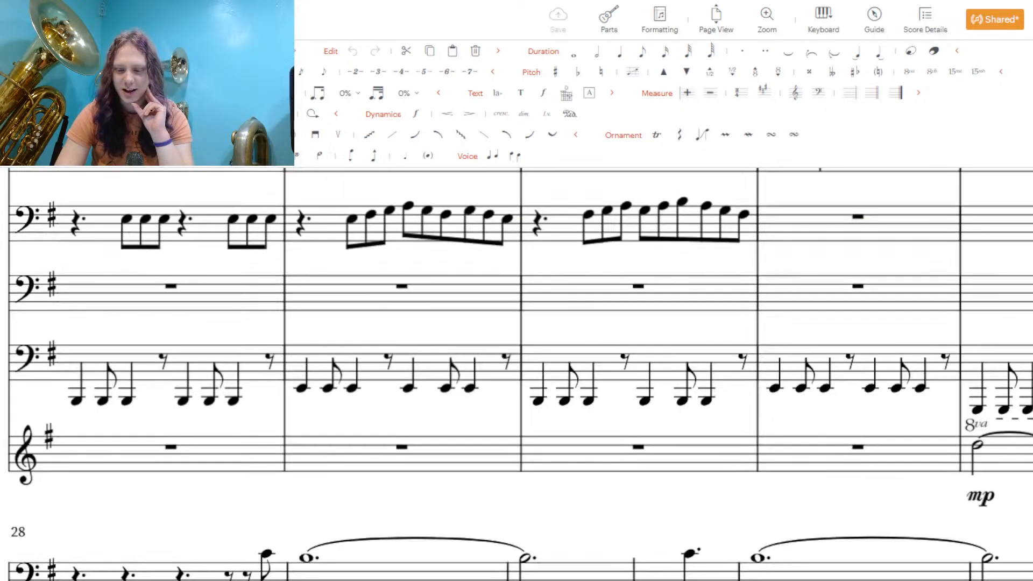
pyautogui.scroll(3, 516, 375)
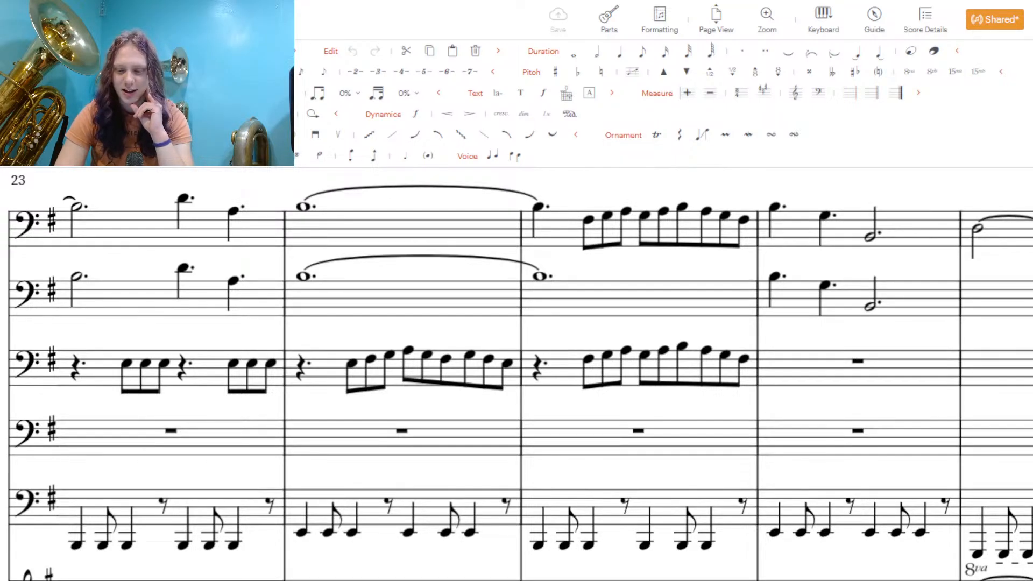
pyautogui.scroll(-10, 516, 374)
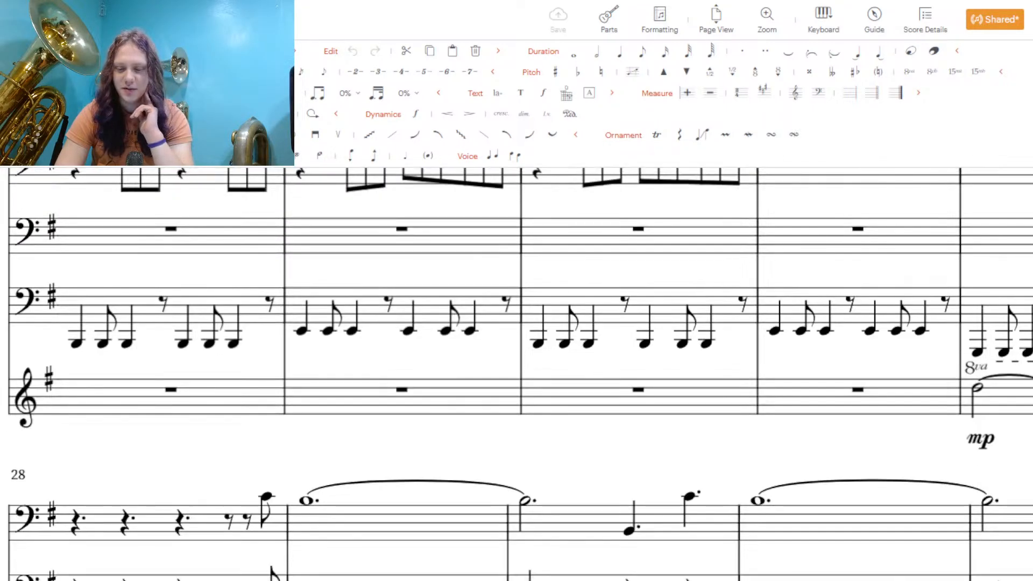
pyautogui.scroll(12, 516, 374)
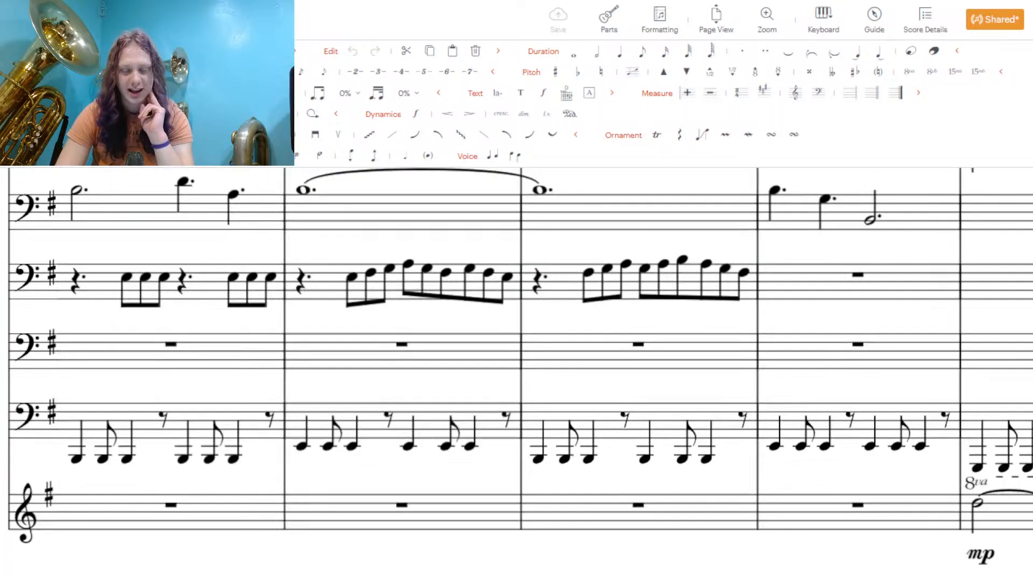
pyautogui.scroll(10, 516, 374)
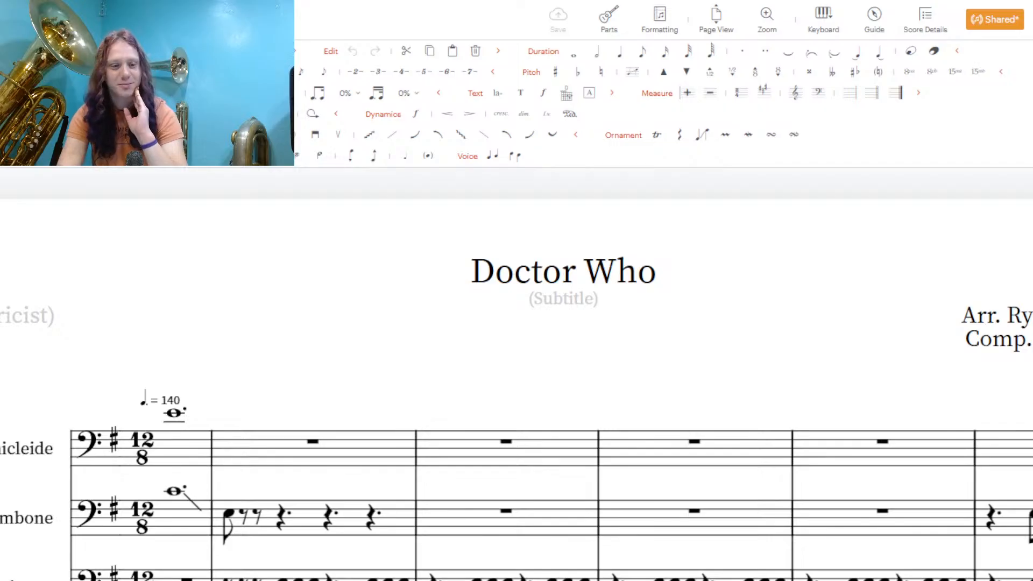
# Open the Bluey! score from the list of saved scores and bring up its list of instrument parts
pyautogui.click(6, 19)
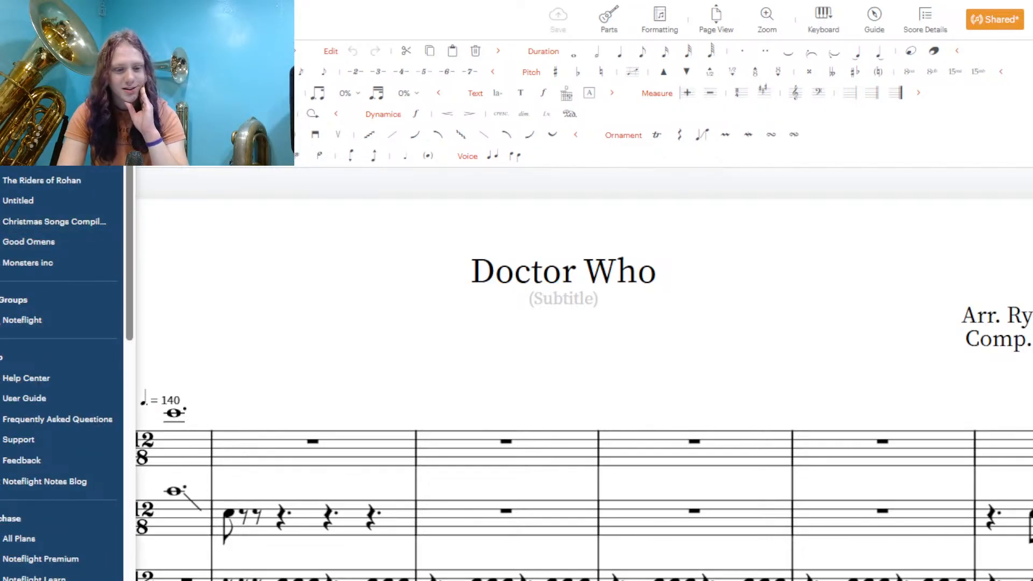
pyautogui.click(32, 59)
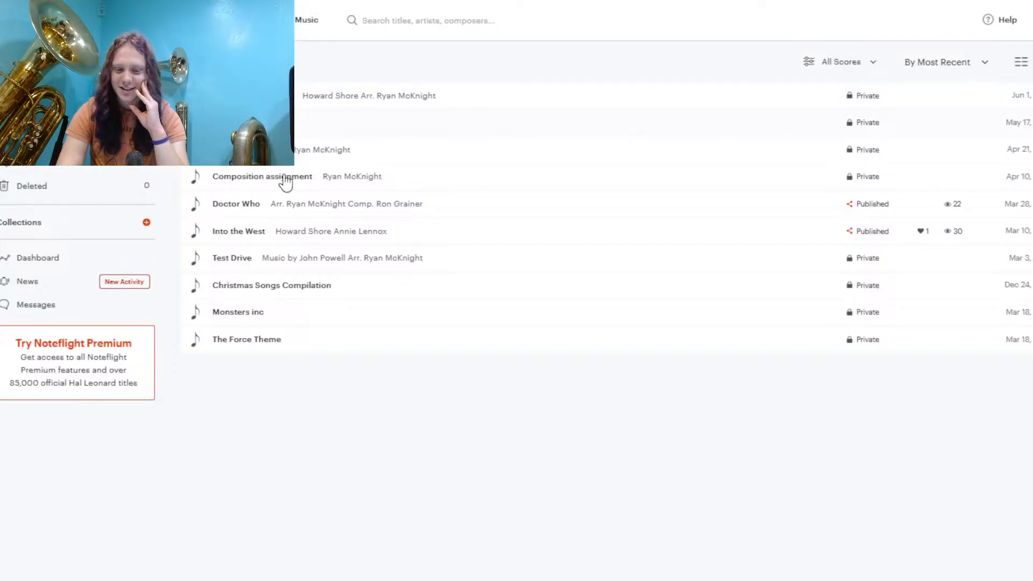
pyautogui.click(237, 122)
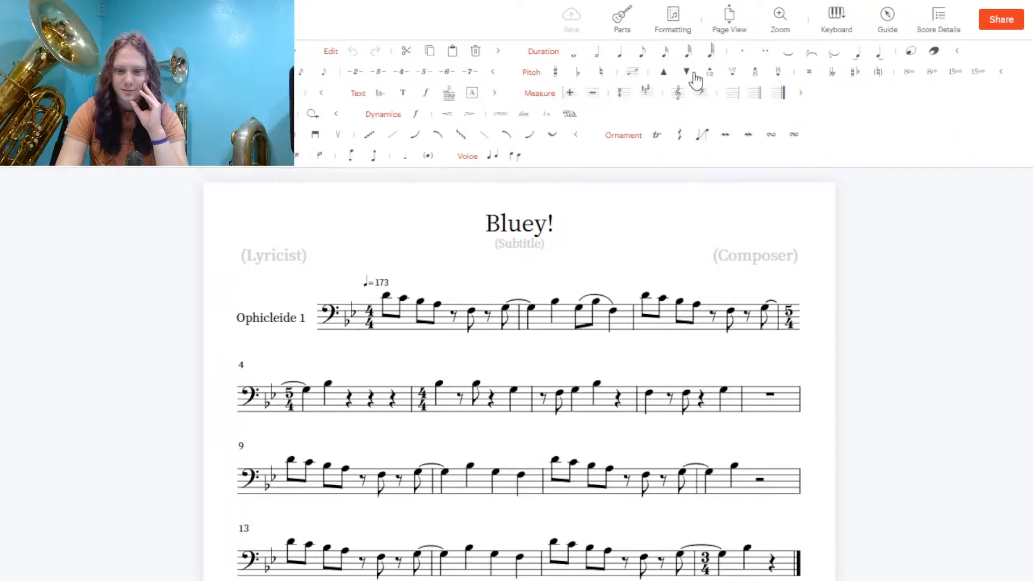
pyautogui.click(621, 22)
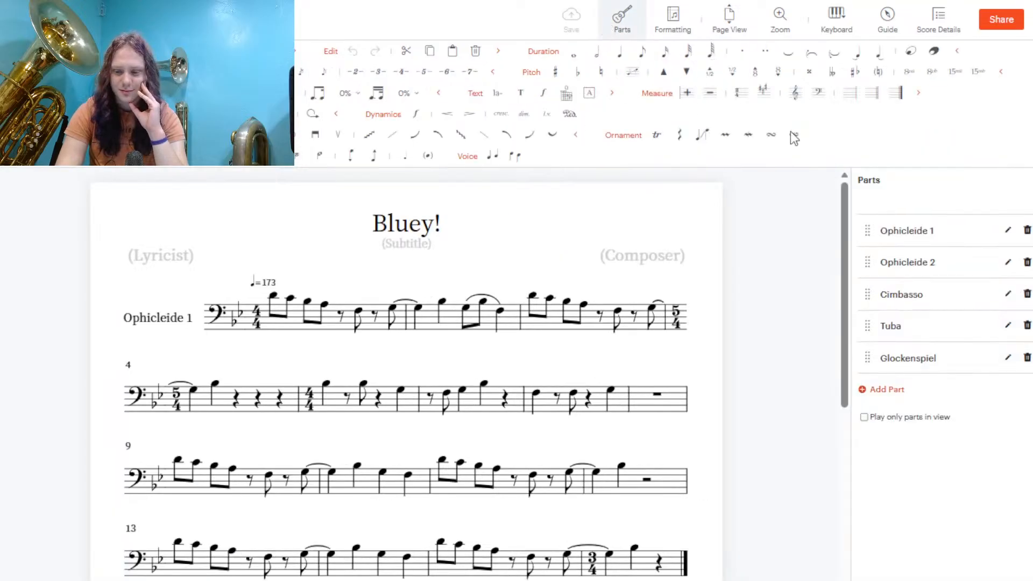
# Try to limit playback to the parts in view, and display all instrument parts of the Bluey! score together
pyautogui.click(863, 418)
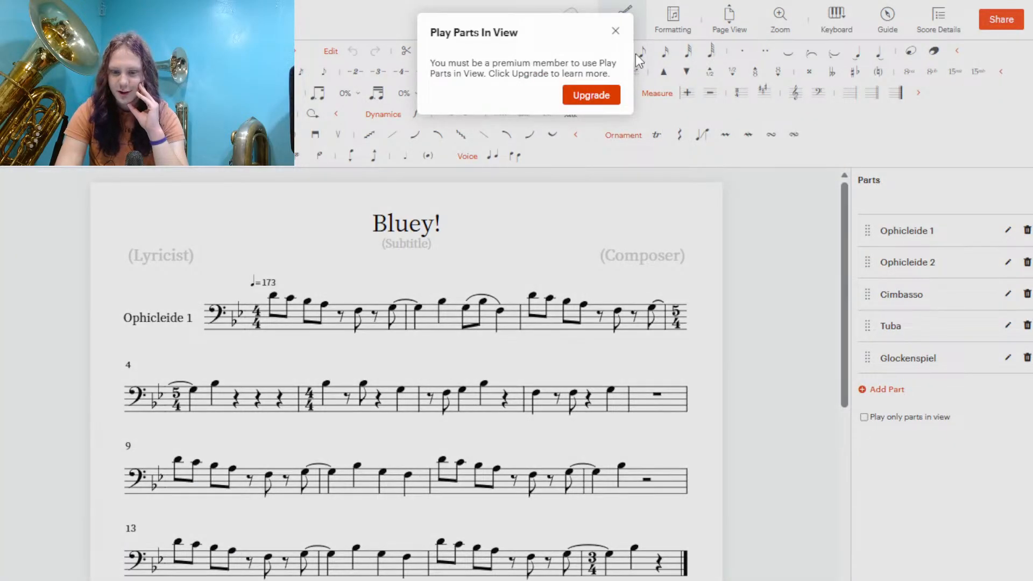
pyautogui.click(613, 31)
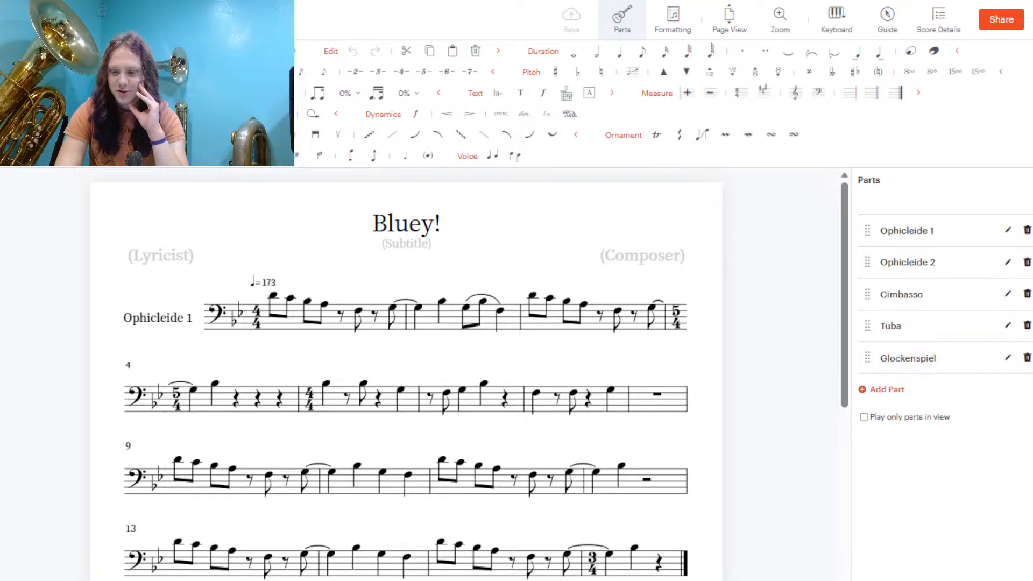
pyautogui.click(1029, 180)
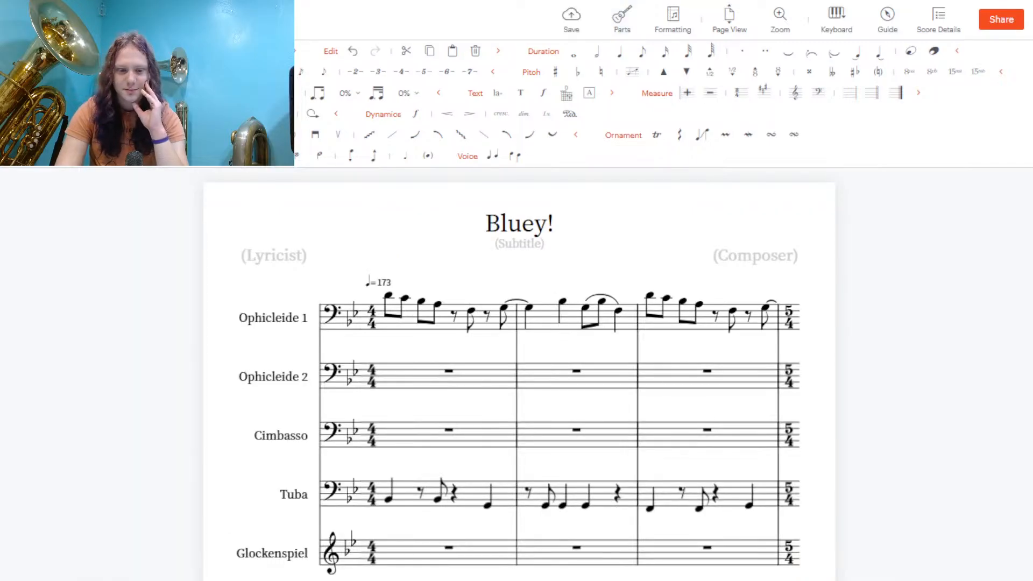
# Play back the Bluey! score in all parts through the final measure and return to its opening
pyautogui.press('space')
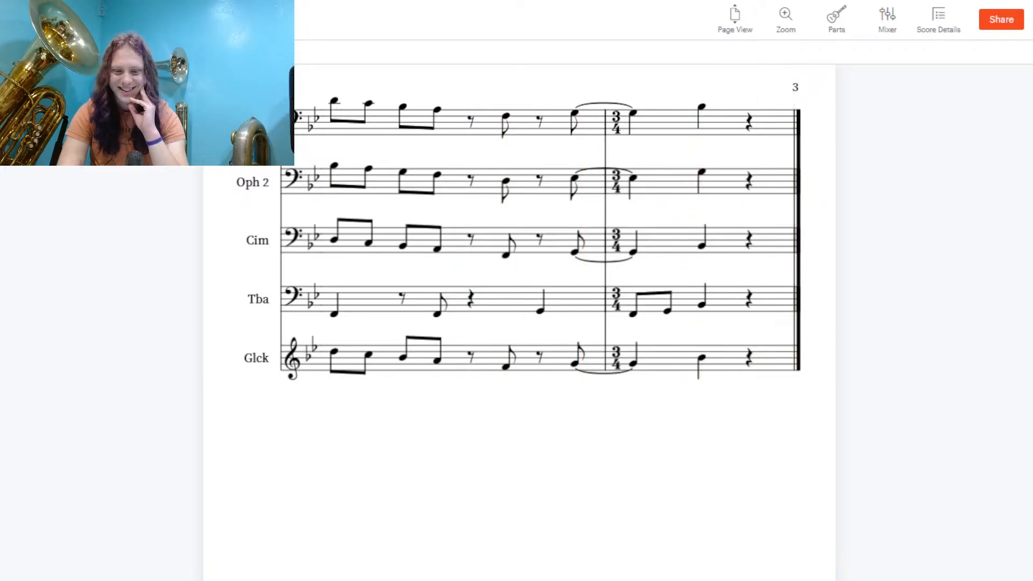
pyautogui.scroll(20, 520, 375)
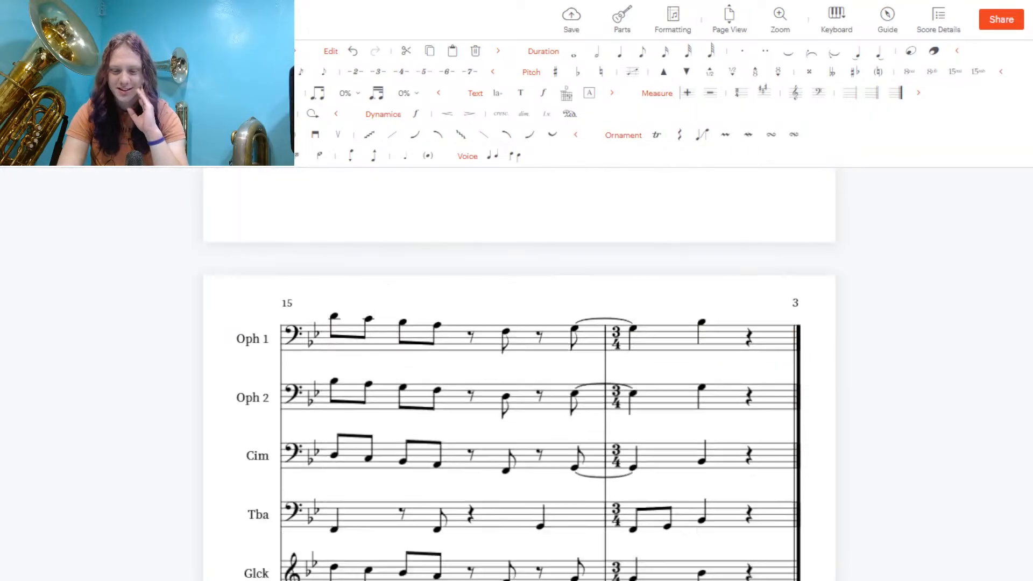
pyautogui.scroll(10, 519, 374)
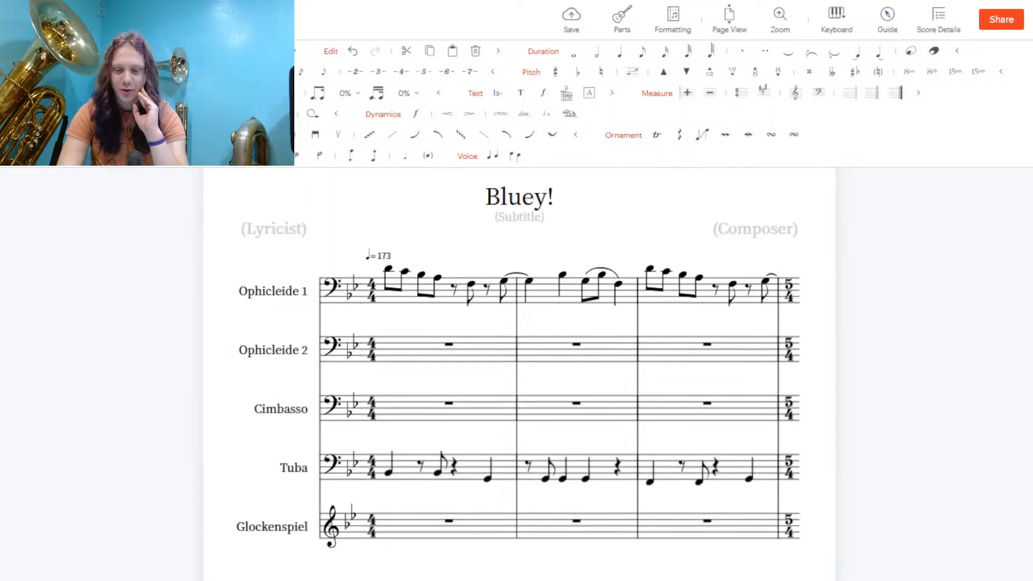
# Examine the first two systems of Bluey! up to the start of page 2, comparing the Ophicleide 1 and tuba lines
pyautogui.scroll(-6, 606, 187)
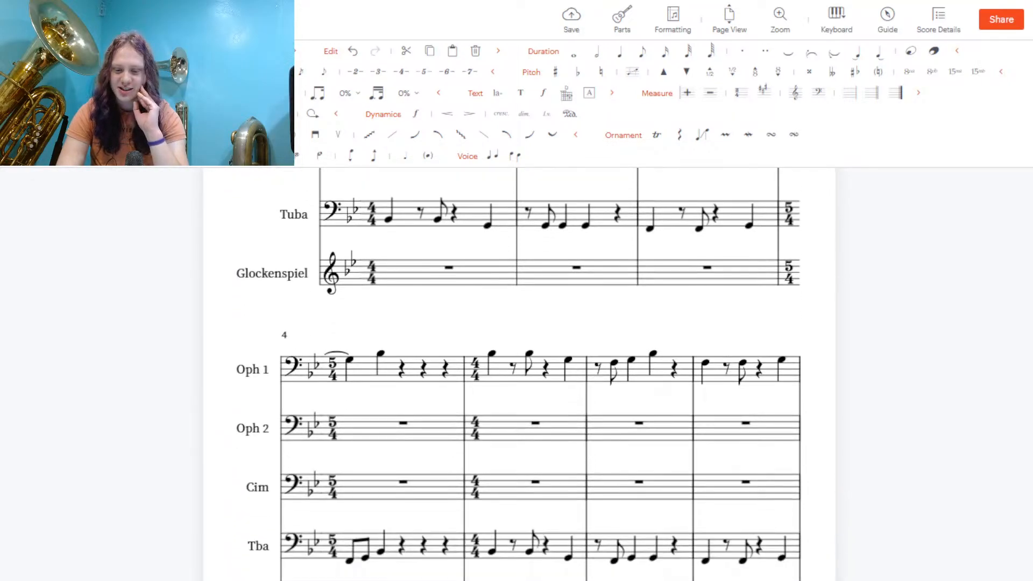
pyautogui.scroll(-3, 606, 186)
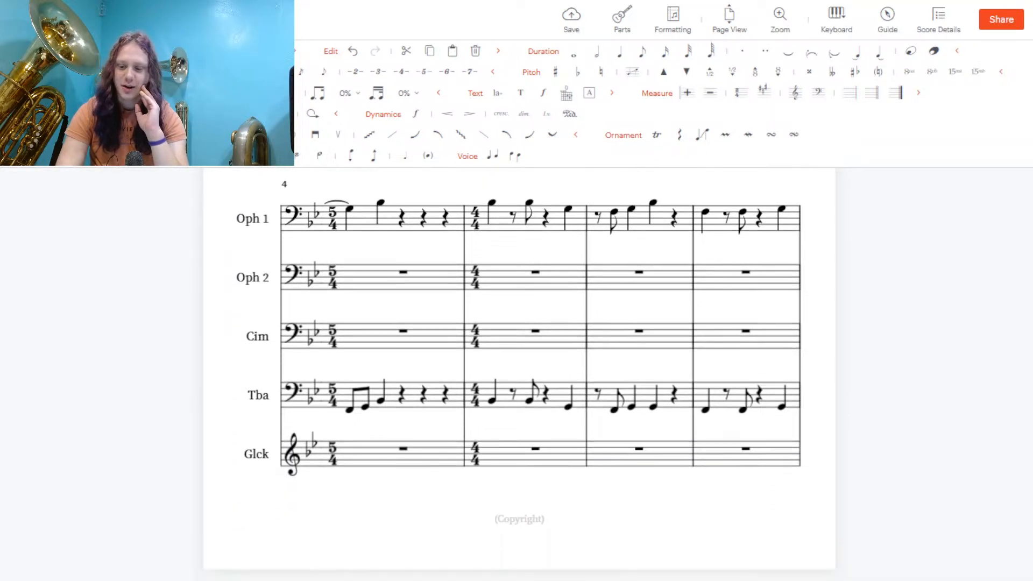
pyautogui.scroll(-8, 519, 375)
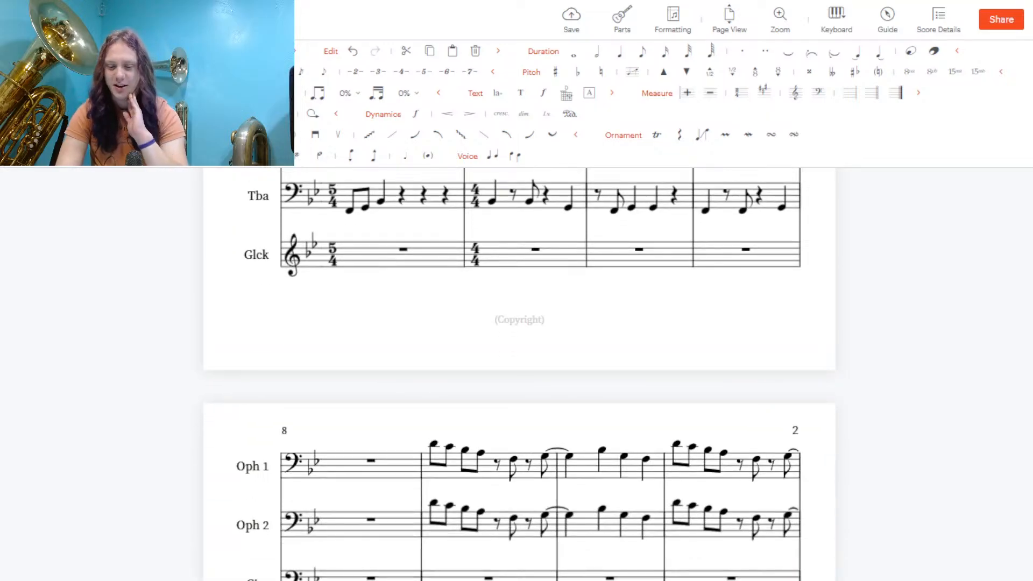
pyautogui.scroll(20, 519, 374)
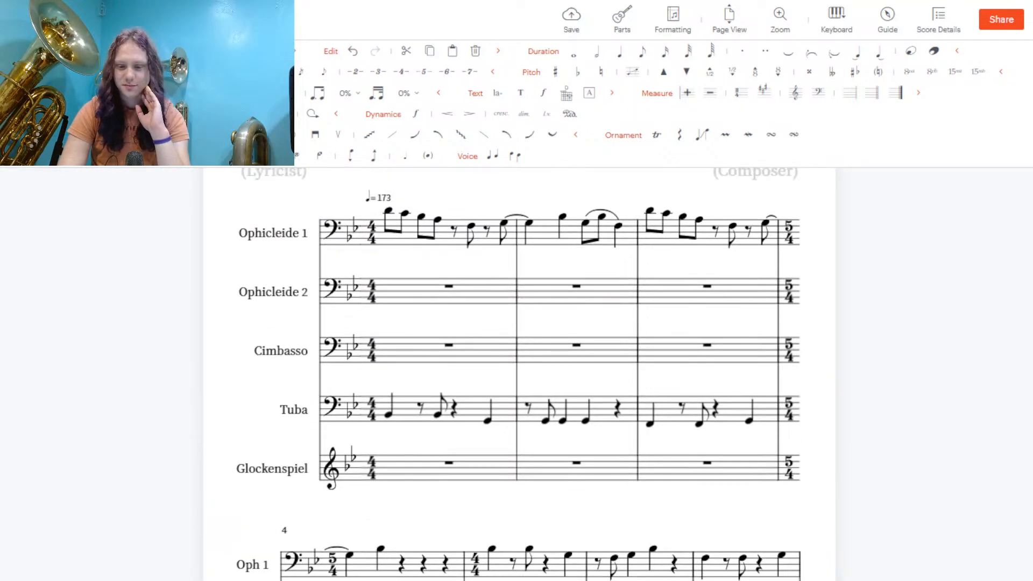
pyautogui.scroll(-9, 519, 374)
pyautogui.scroll(-1, 519, 375)
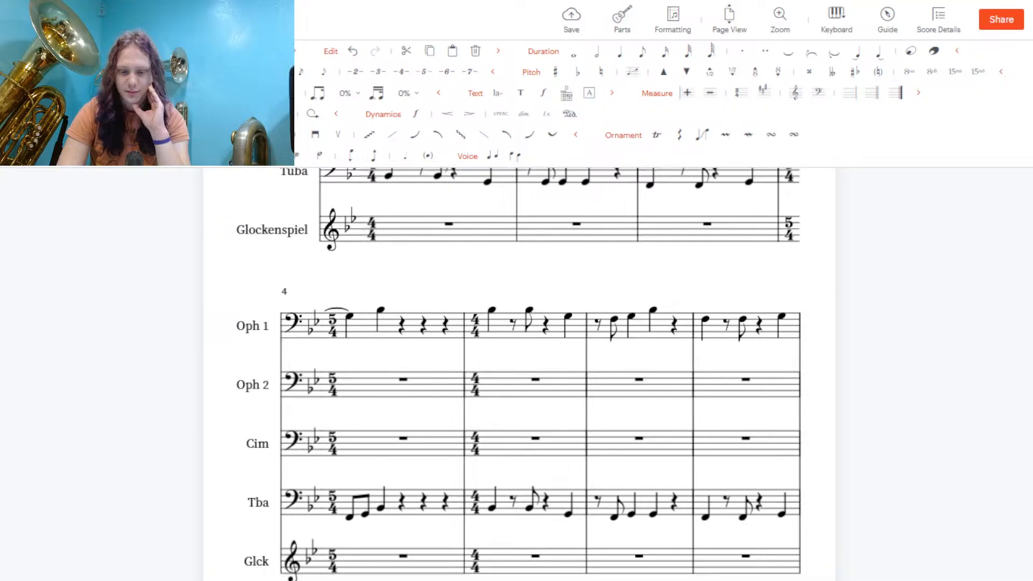
pyautogui.scroll(1, 519, 374)
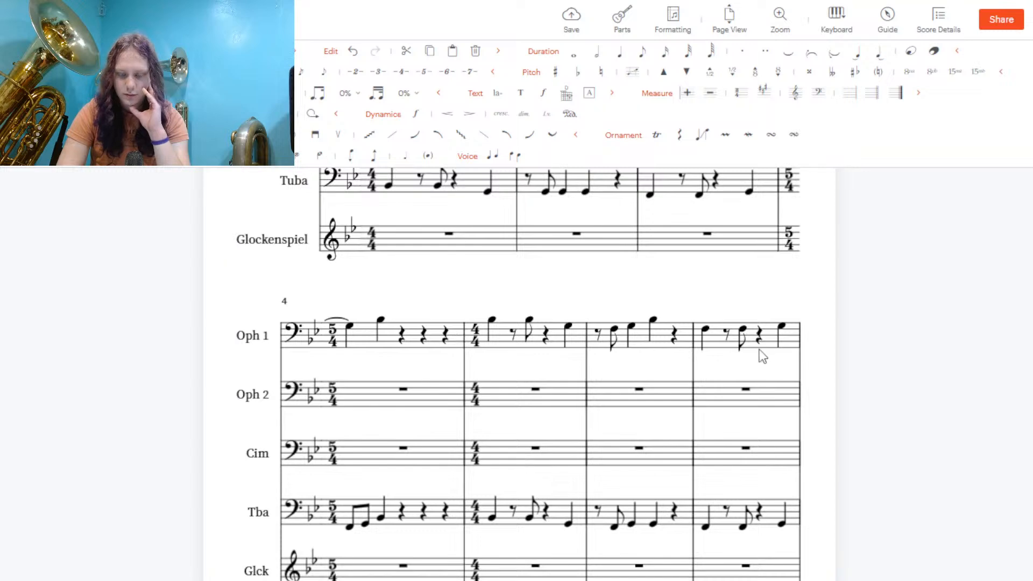
pyautogui.scroll(6, 519, 377)
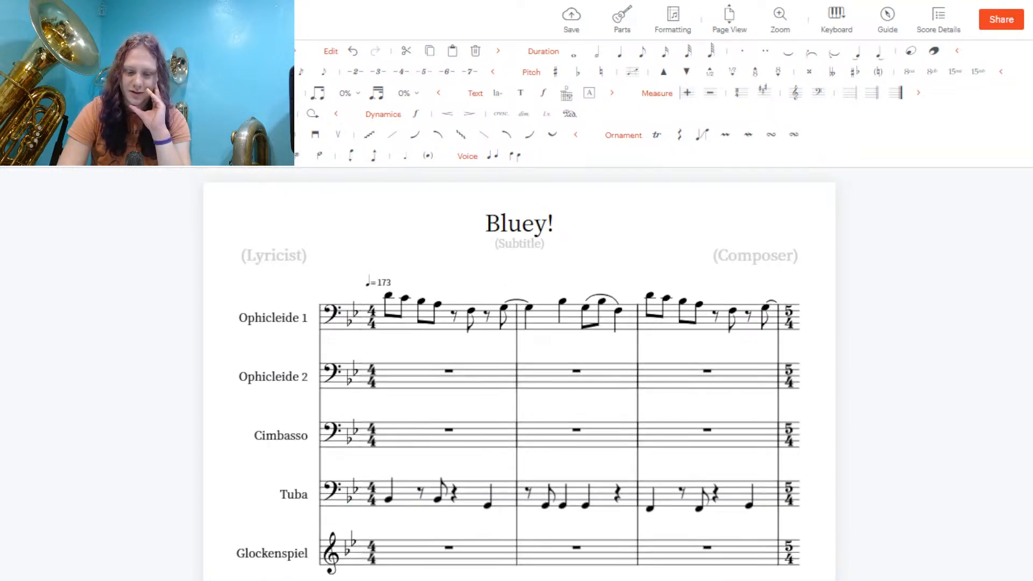
pyautogui.scroll(-2, 520, 377)
pyautogui.scroll(2, 520, 376)
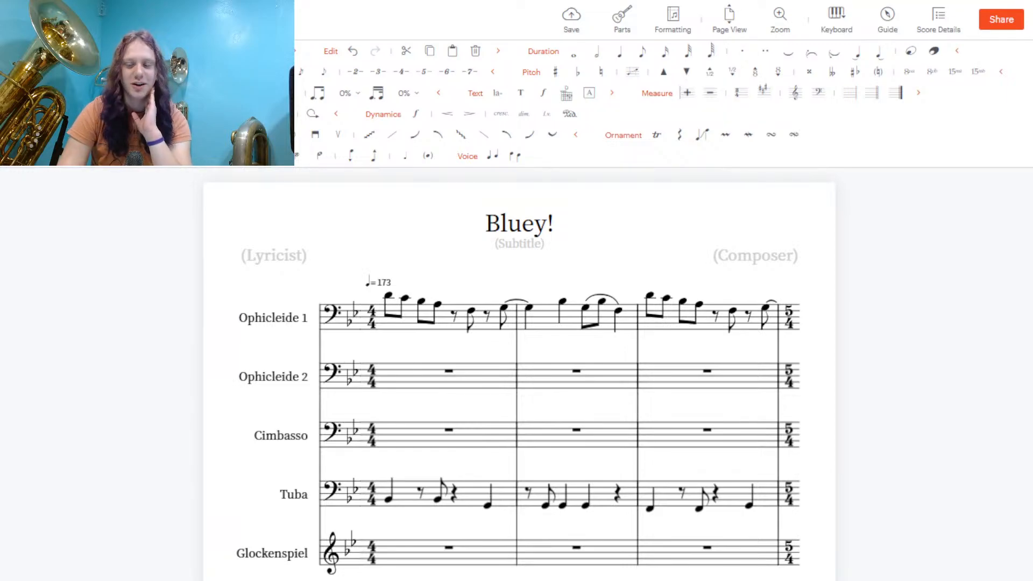
pyautogui.scroll(-4, 519, 377)
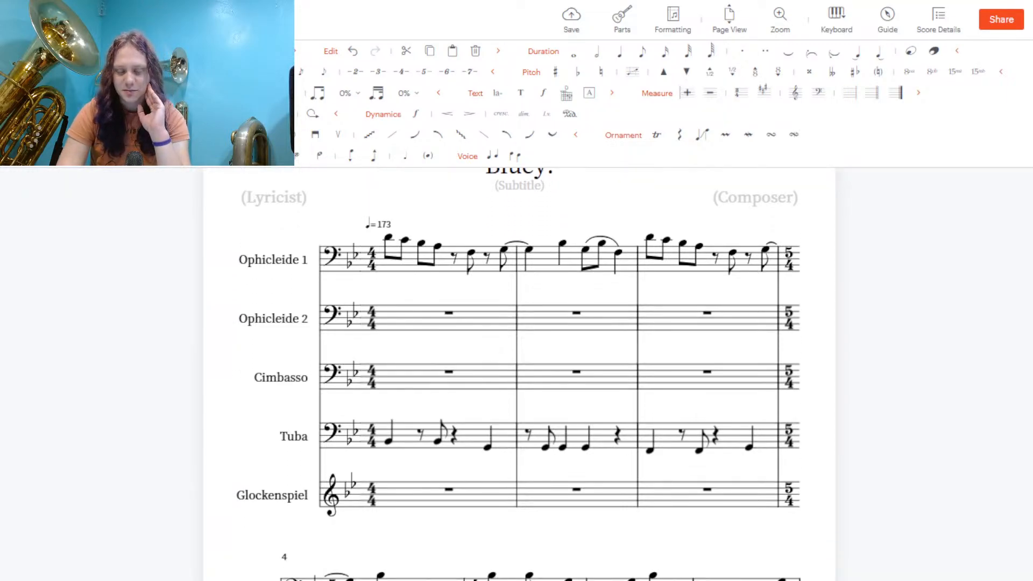
pyautogui.scroll(4, 519, 377)
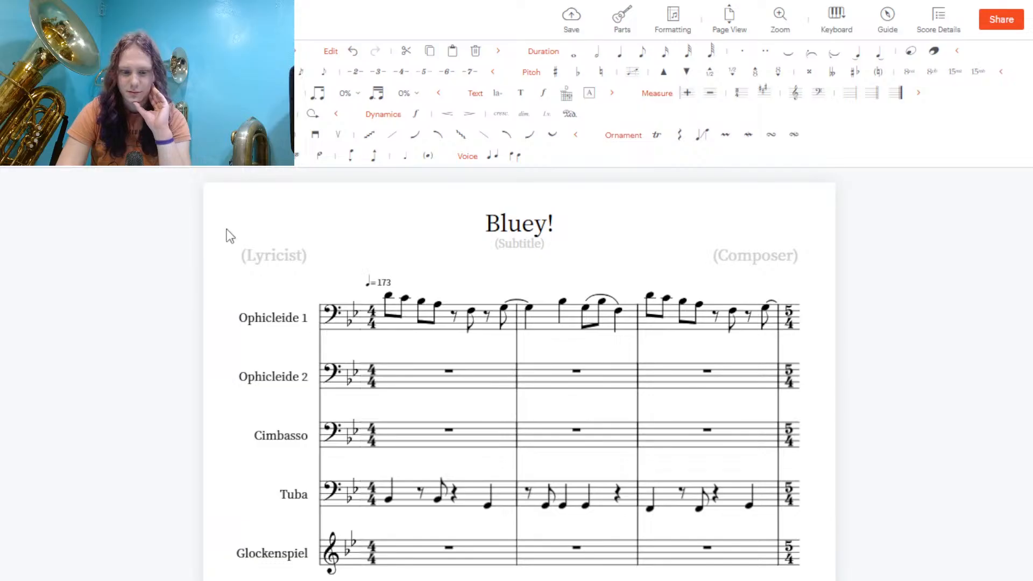
# Play Bluey! again to the end and review the page 2 systems from measures 12 and 8
pyautogui.press('space')
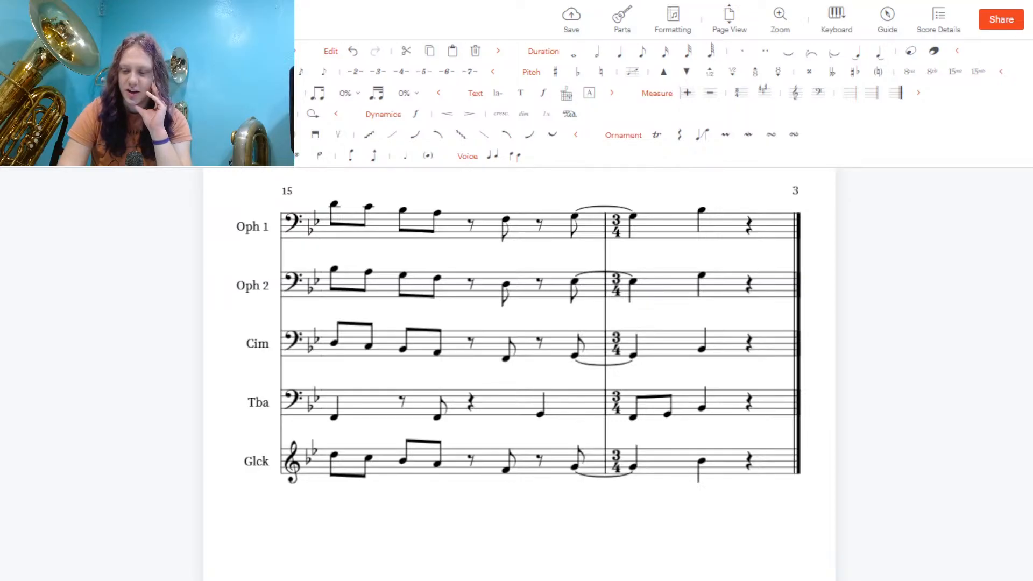
pyautogui.scroll(5, 516, 350)
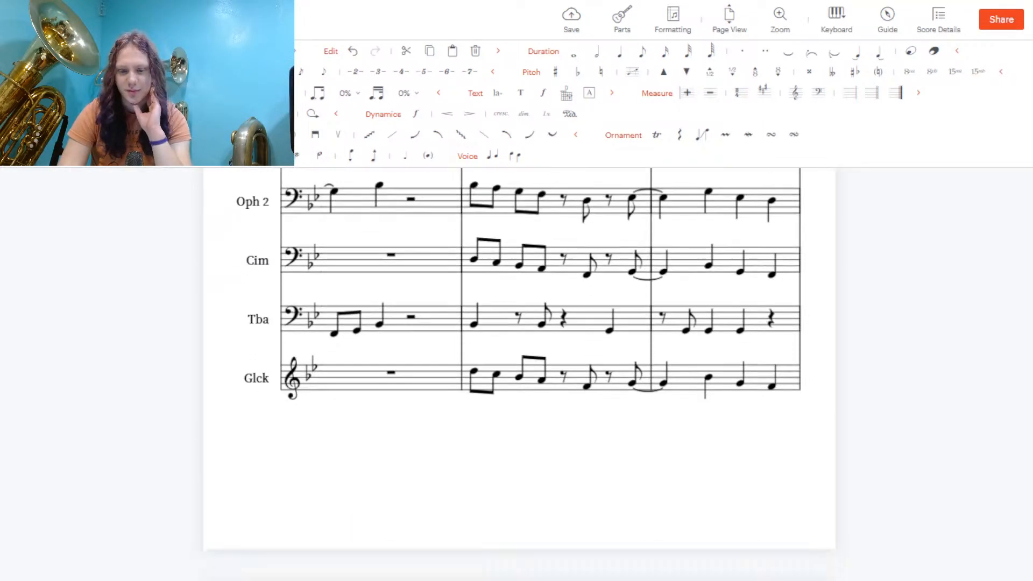
pyautogui.scroll(5, 517, 350)
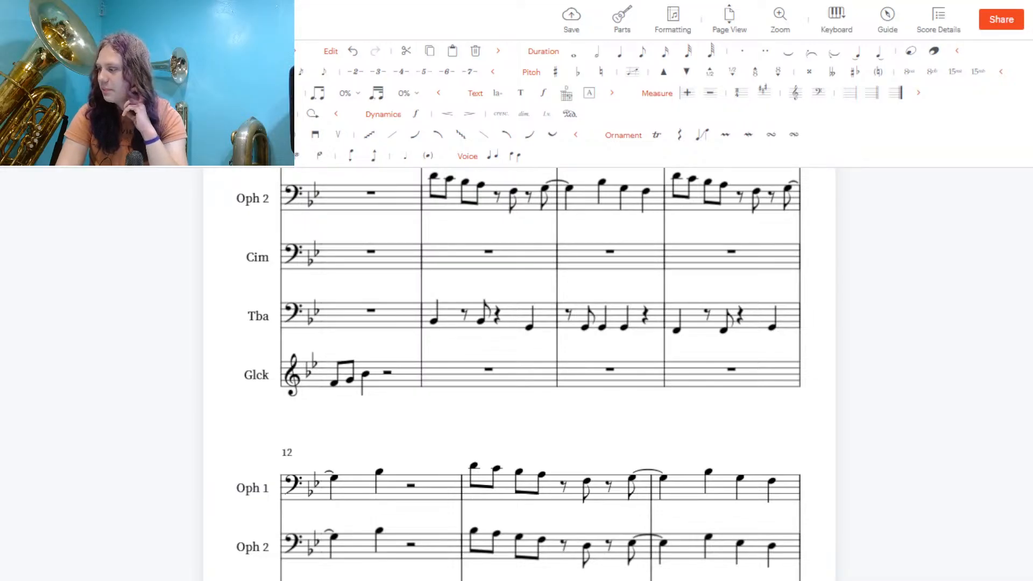
pyautogui.scroll(10, 486, 366)
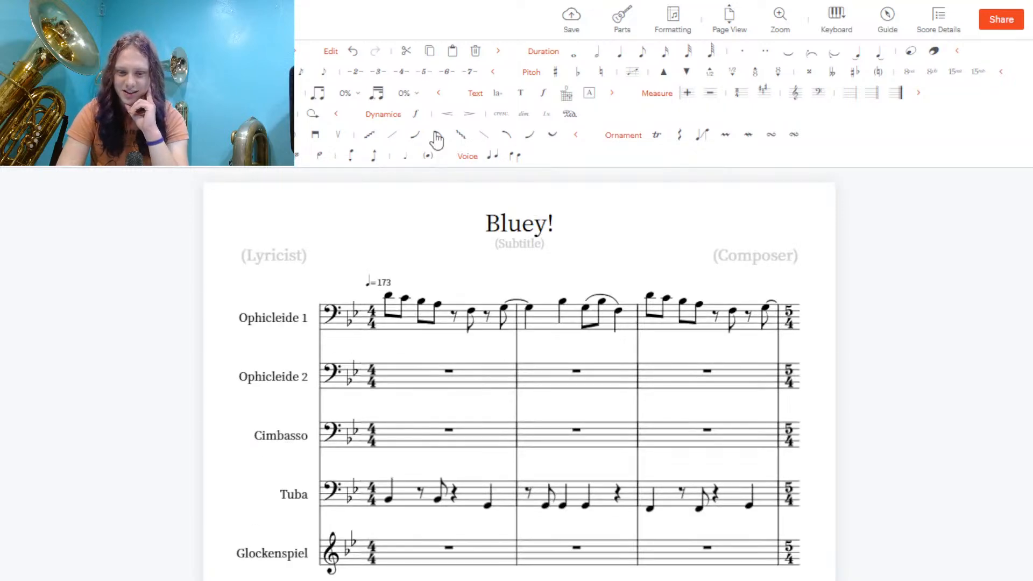
# Open the Into the West score from the list of saved scores and display both tuba parts together
pyautogui.click(13, 20)
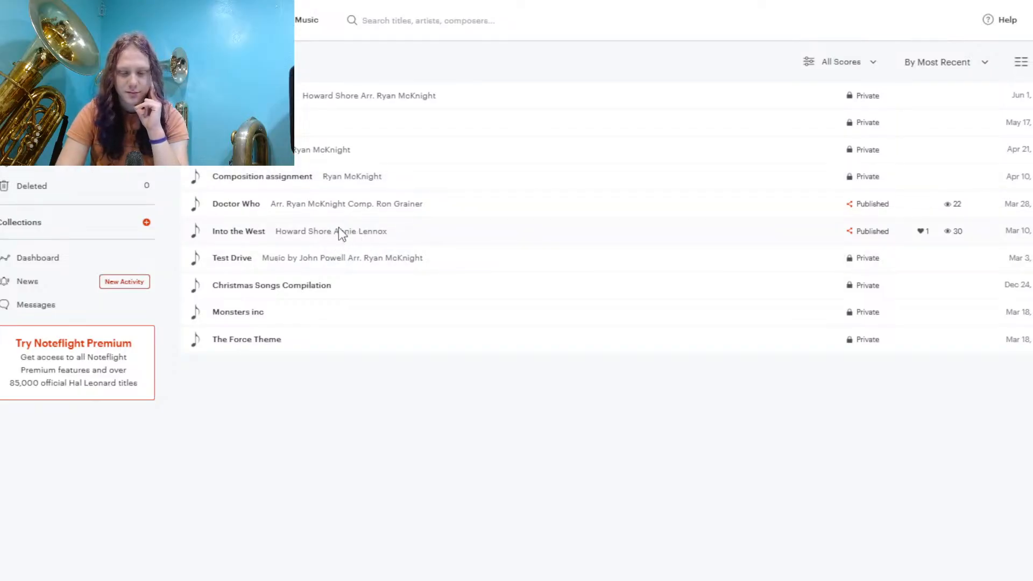
pyautogui.click(417, 233)
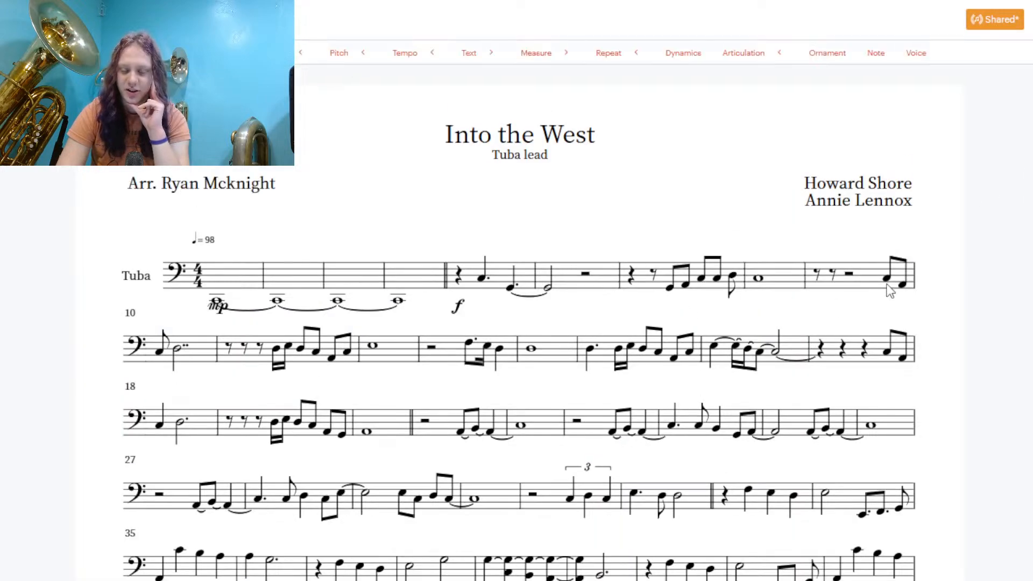
pyautogui.click(607, 29)
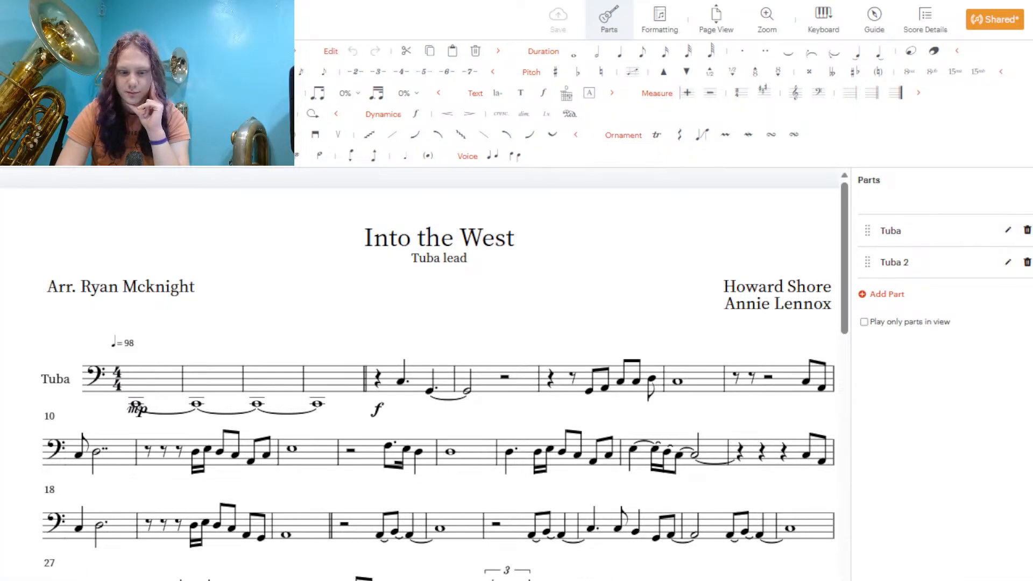
pyautogui.click(1031, 180)
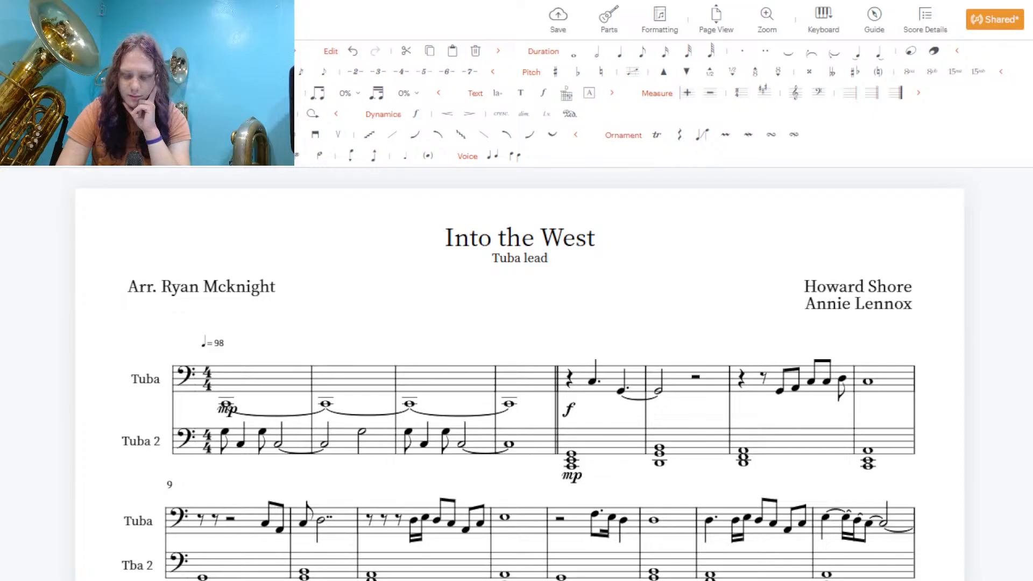
# Examine the two tuba parts of Into the West from the opening through the final system at measure 95
pyautogui.scroll(-1, 520, 374)
pyautogui.scroll(-1, 520, 374)
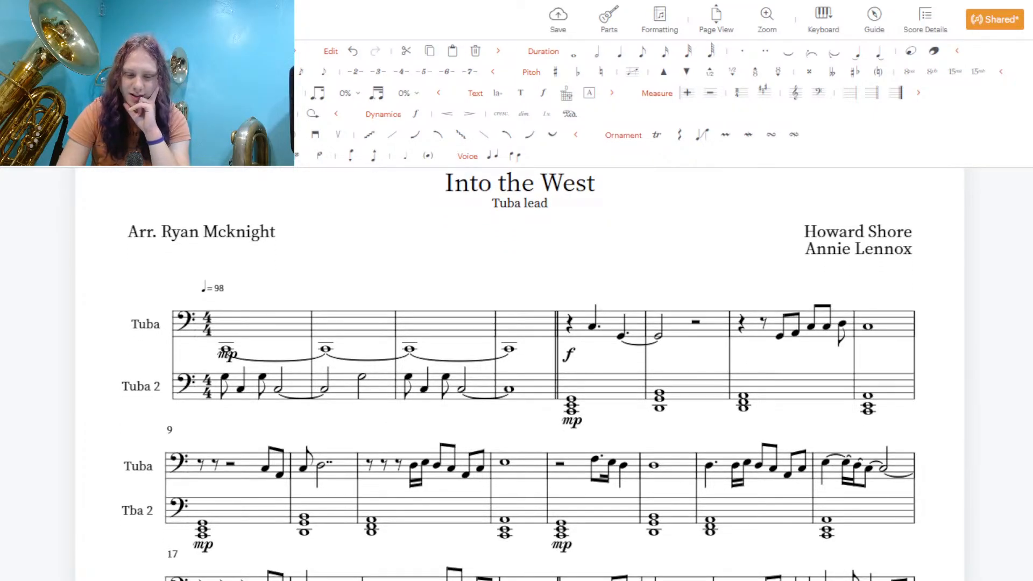
pyautogui.scroll(-1, 519, 375)
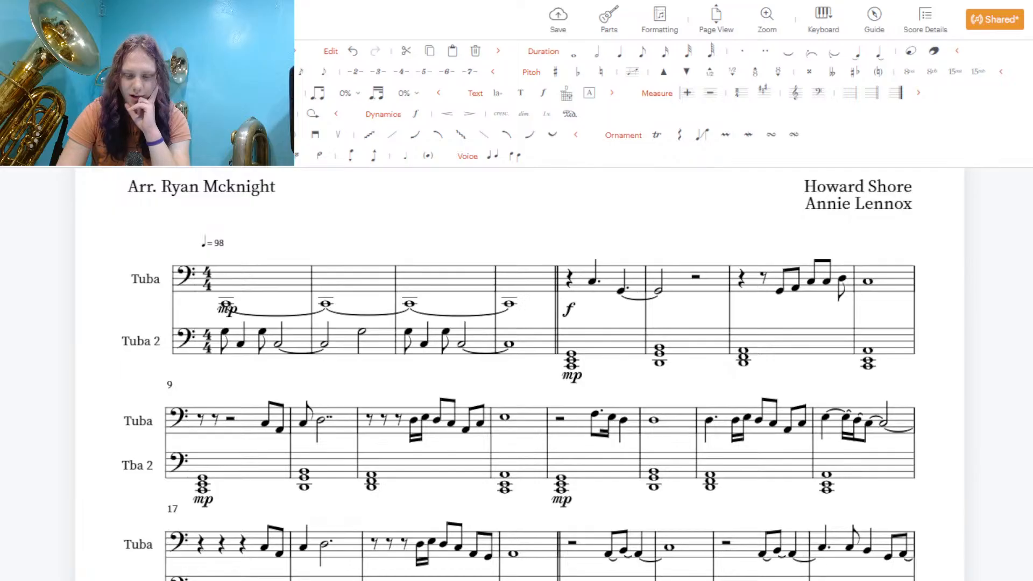
pyautogui.scroll(2, 520, 374)
pyautogui.scroll(-3, 520, 375)
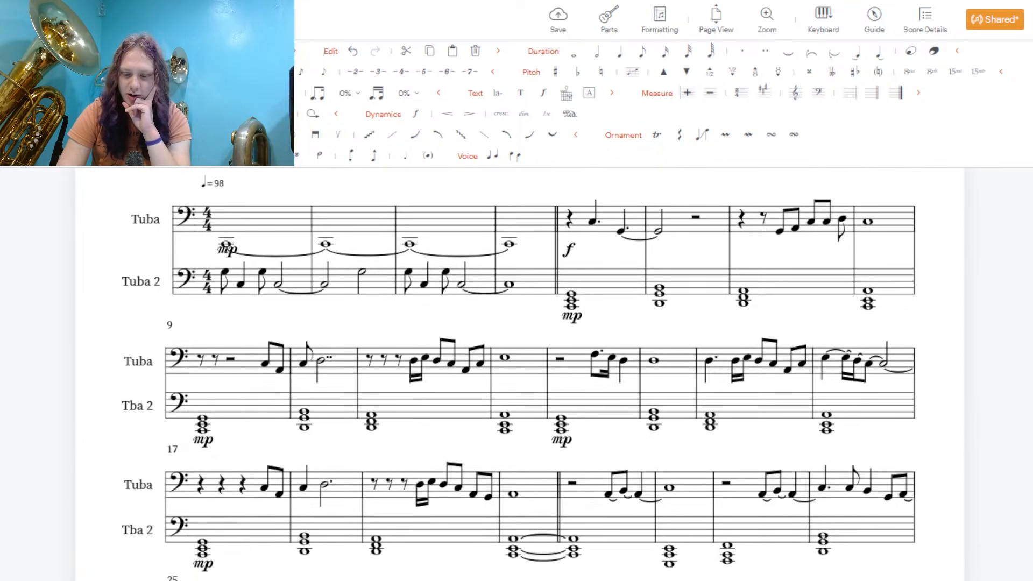
pyautogui.scroll(-9, 520, 374)
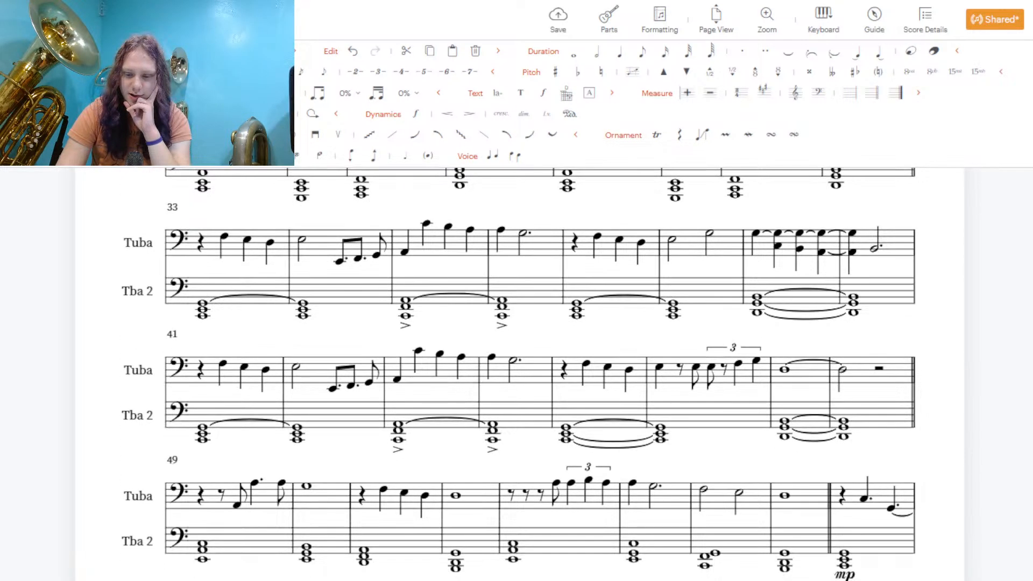
pyautogui.scroll(-9, 520, 375)
pyautogui.scroll(2, 519, 375)
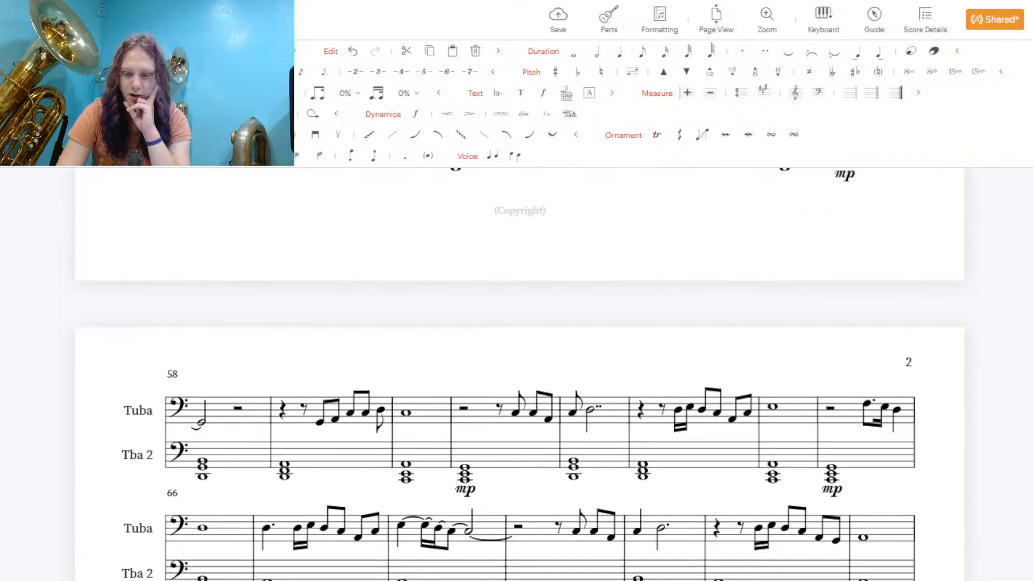
pyautogui.scroll(-6, 520, 374)
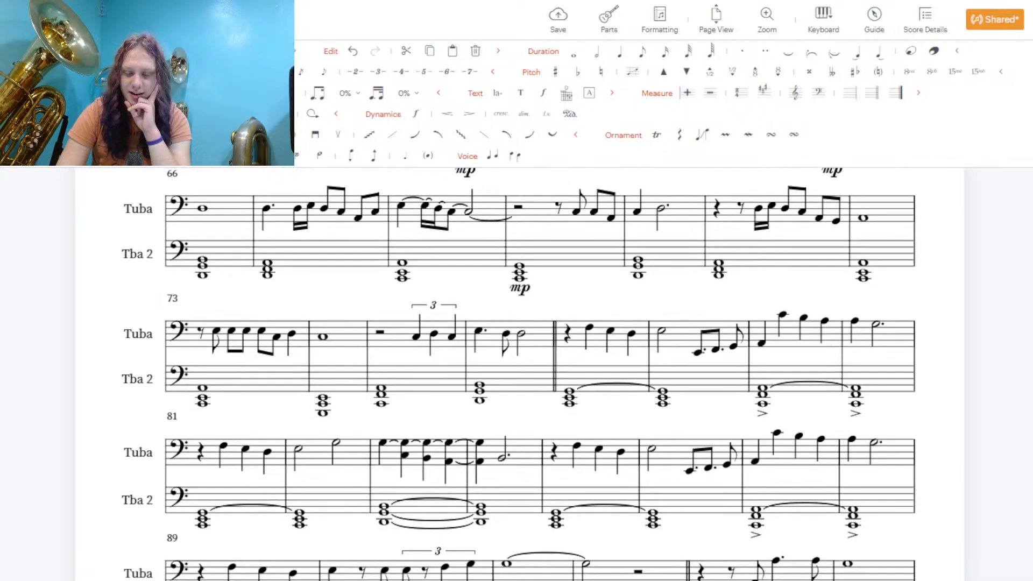
pyautogui.scroll(-4, 520, 374)
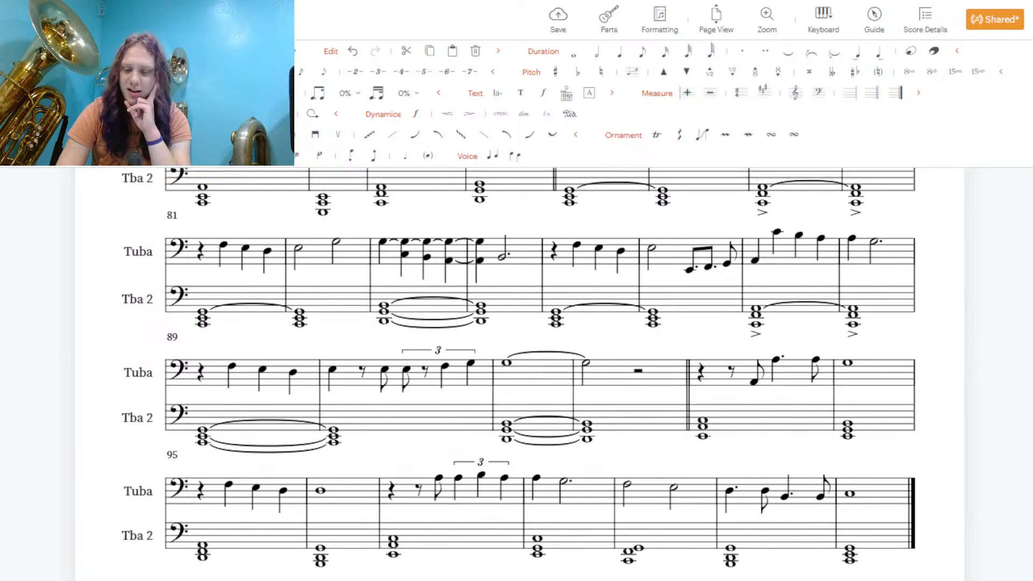
pyautogui.scroll(20, 519, 374)
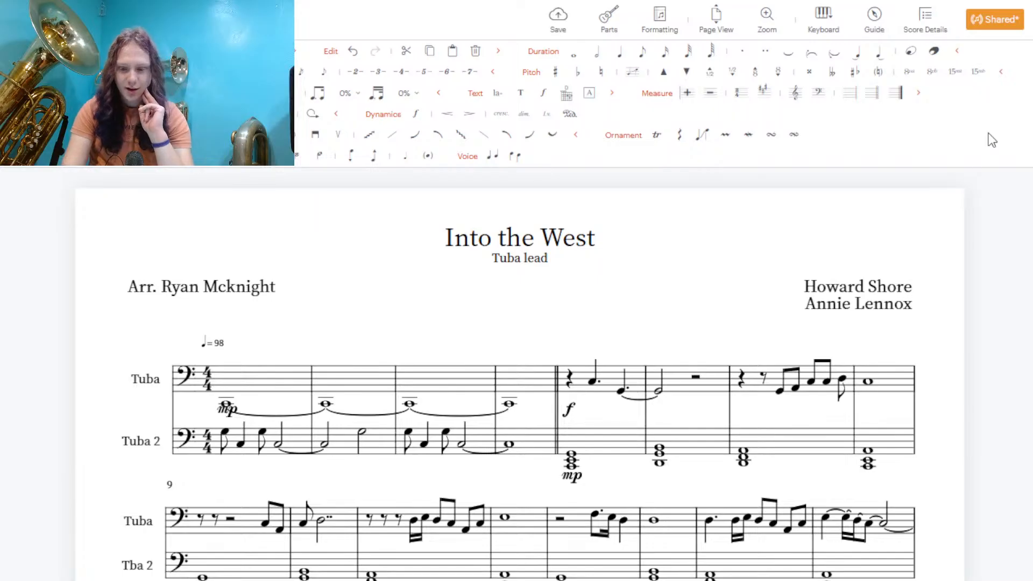
# Start a new brass part for Into the West based on the Trombone instrument and name it Ophicleide
pyautogui.click(614, 30)
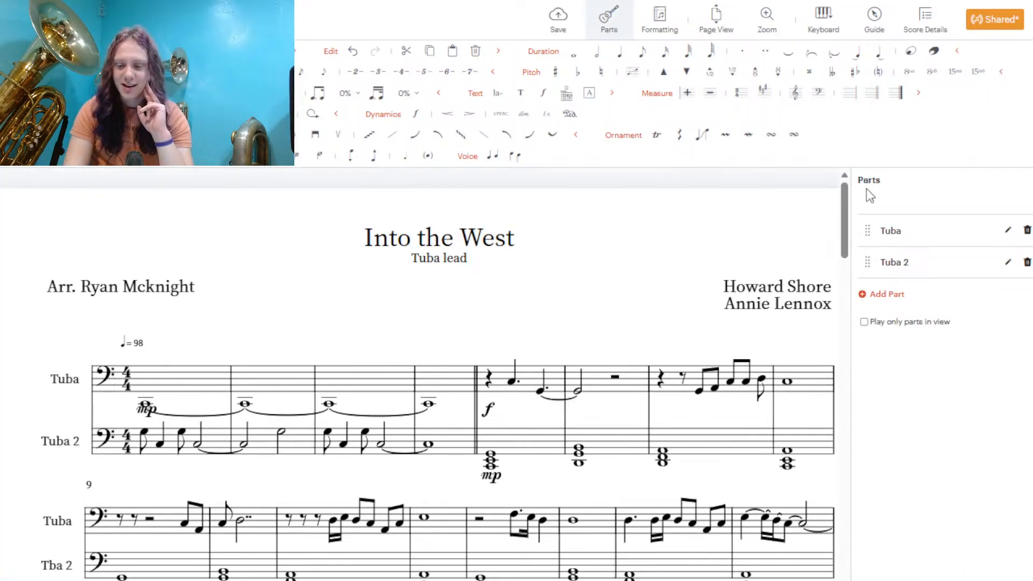
pyautogui.click(872, 296)
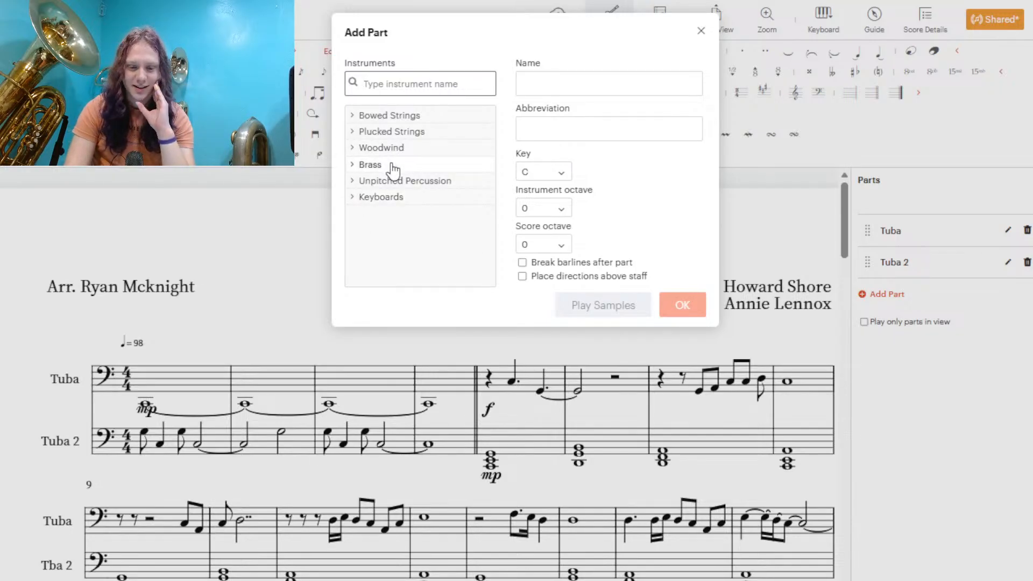
pyautogui.click(370, 165)
pyautogui.click(388, 195)
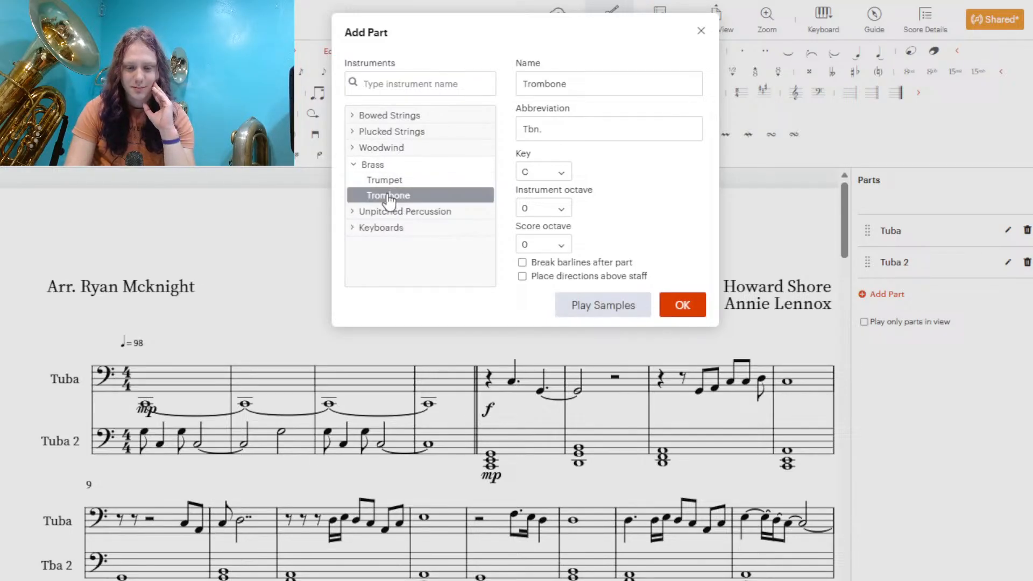
pyautogui.doubleClick(613, 84)
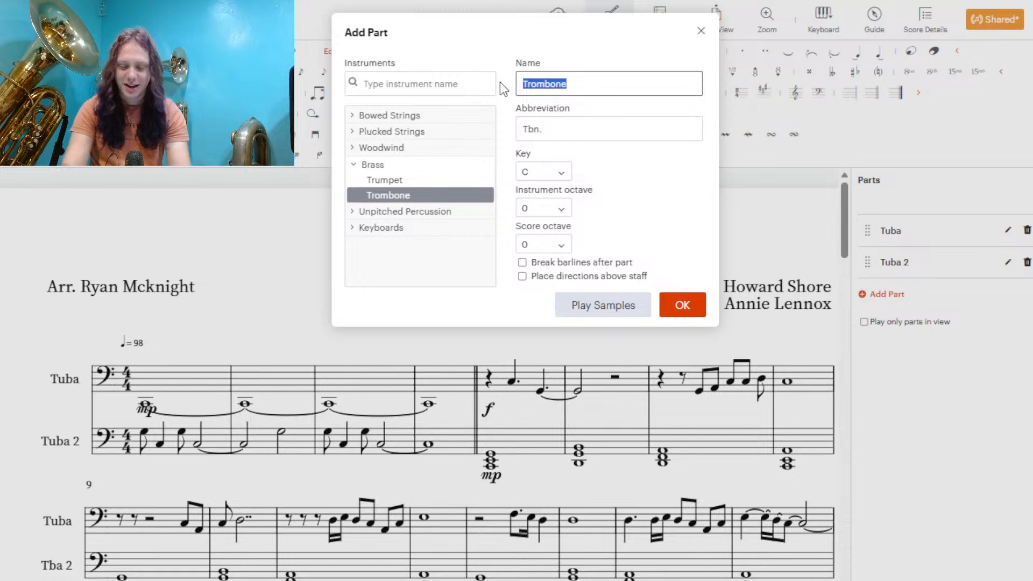
pyautogui.write('V')
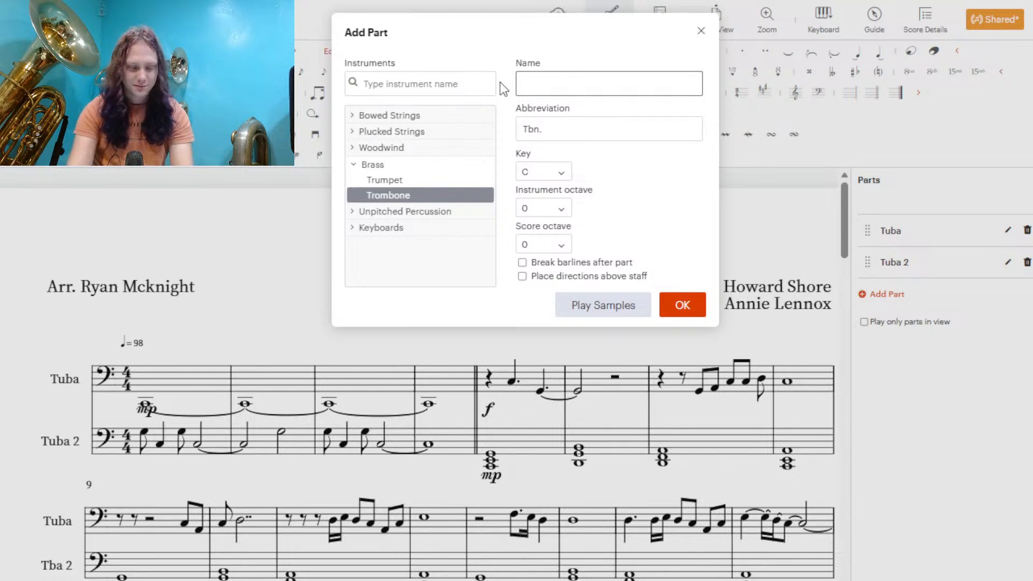
pyautogui.write('Op')
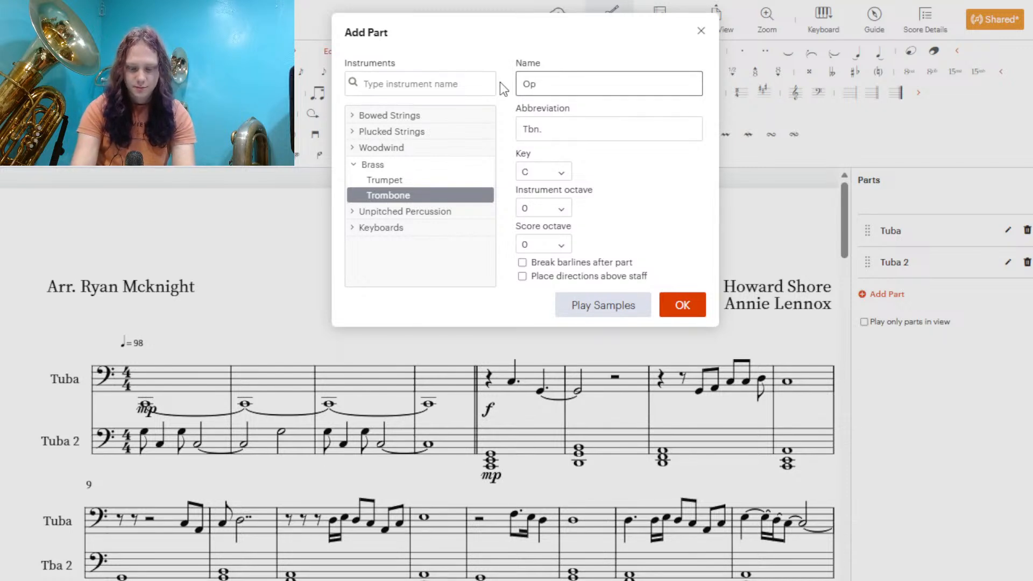
pyautogui.write('hicleide')
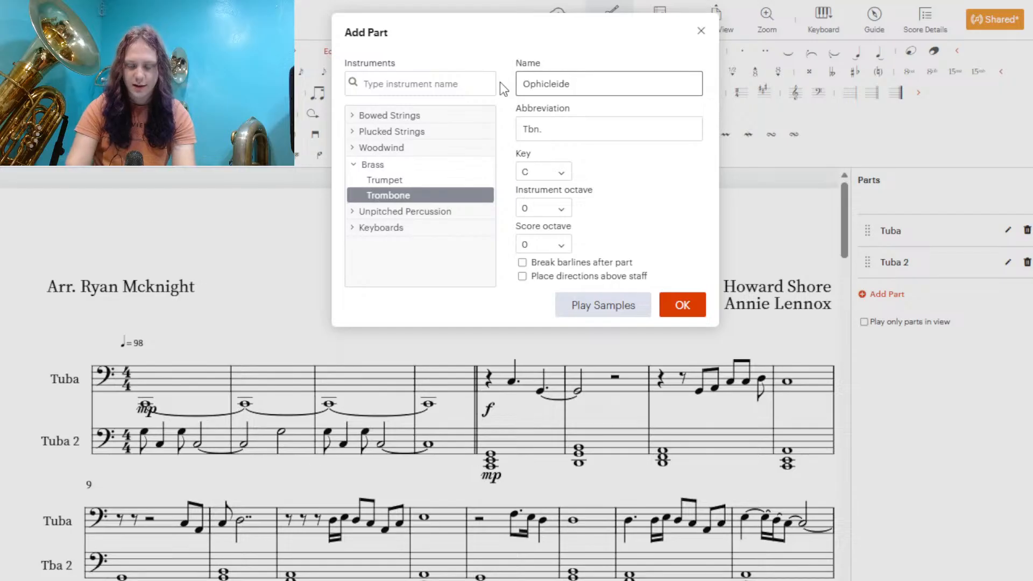
# Abbreviate the new part as Ophi, add it to the score, and move it above both tuba parts
pyautogui.click(584, 136)
pyautogui.write('Olp')
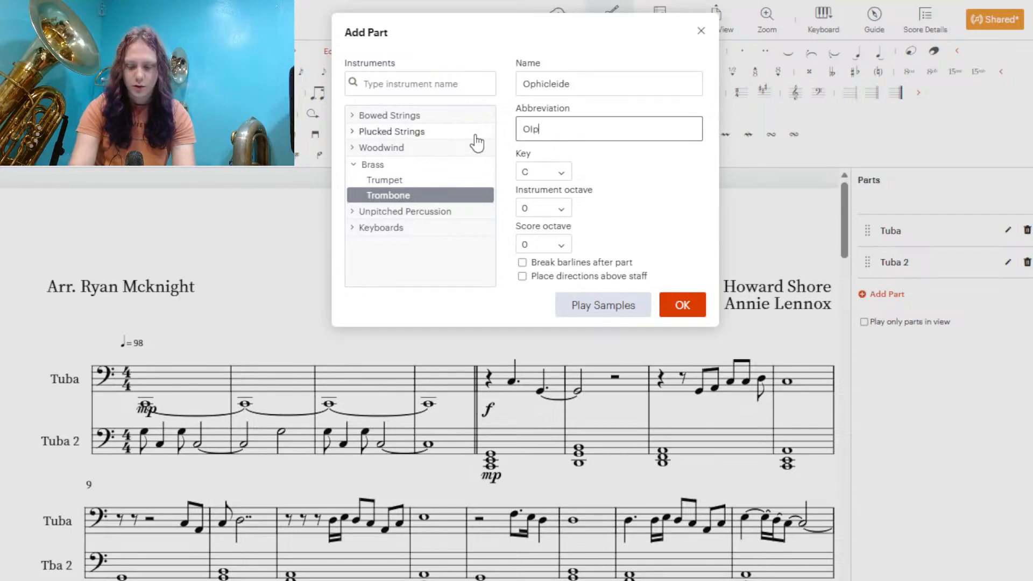
pyautogui.press('BackSpace')
pyautogui.press('BackSpace')
pyautogui.write('phi')
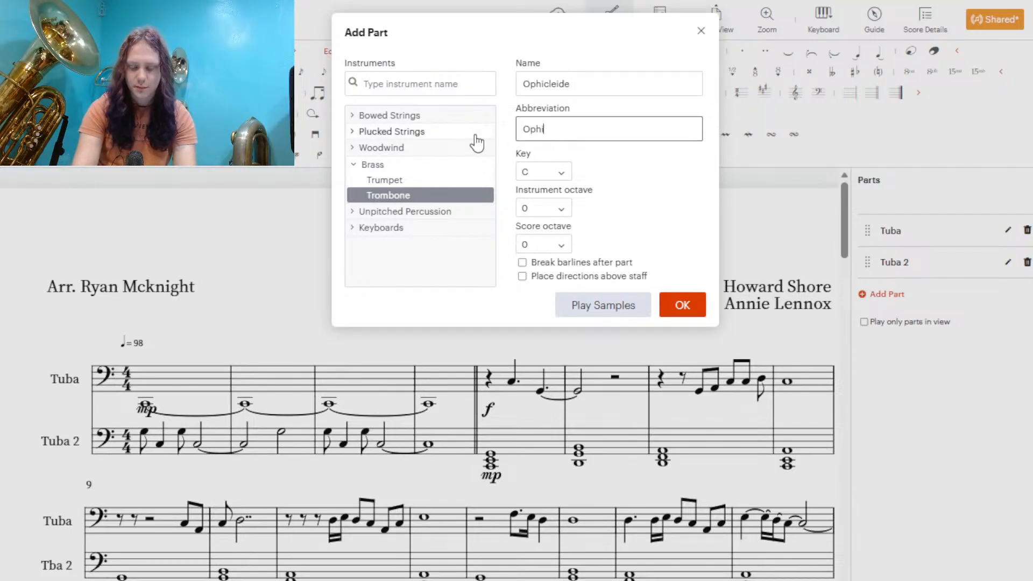
pyautogui.click(679, 303)
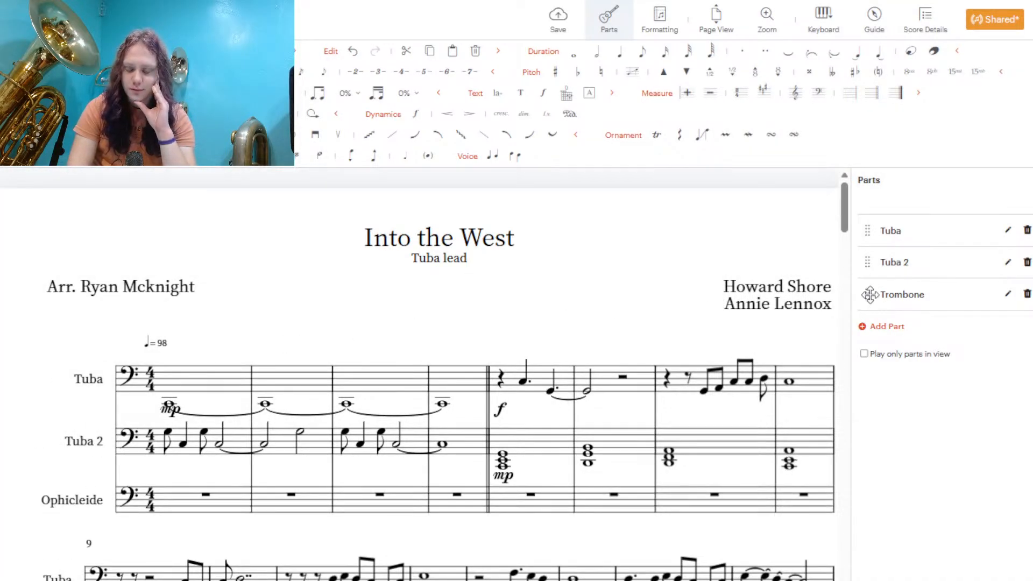
pyautogui.moveTo(867, 294); pyautogui.dragTo(866, 227)
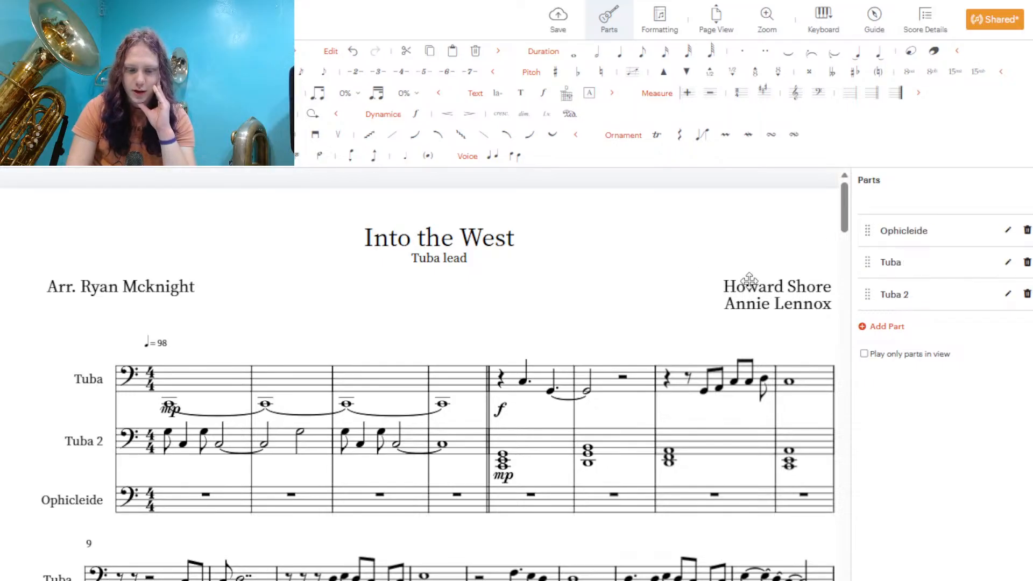
pyautogui.click(1029, 181)
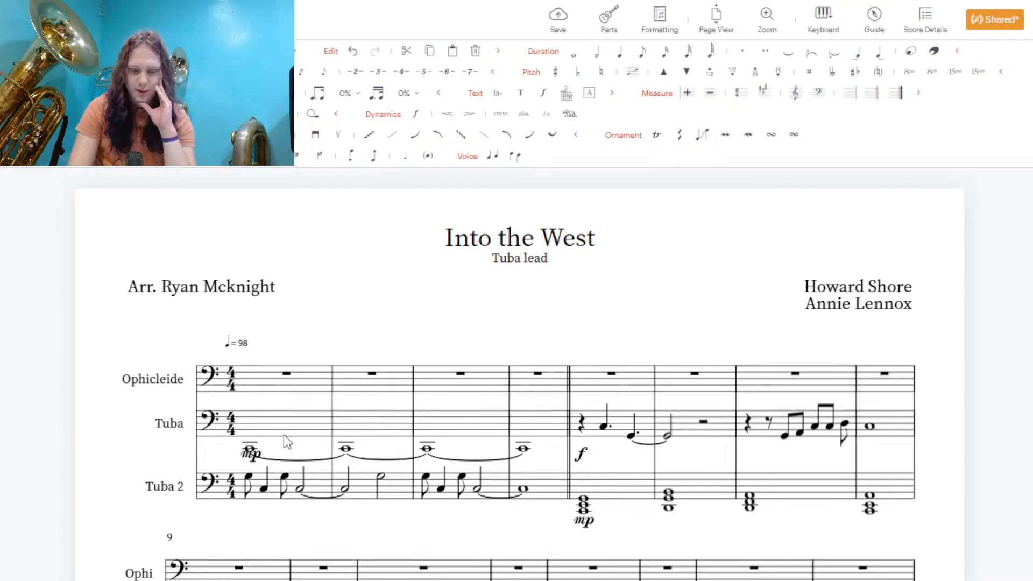
# Copy the Tuba 2 notes from measures 1–4 into the same measures of the Ophicleide staff
pyautogui.click(273, 494)
pyautogui.moveTo(272, 492); pyautogui.dragTo(531, 483)
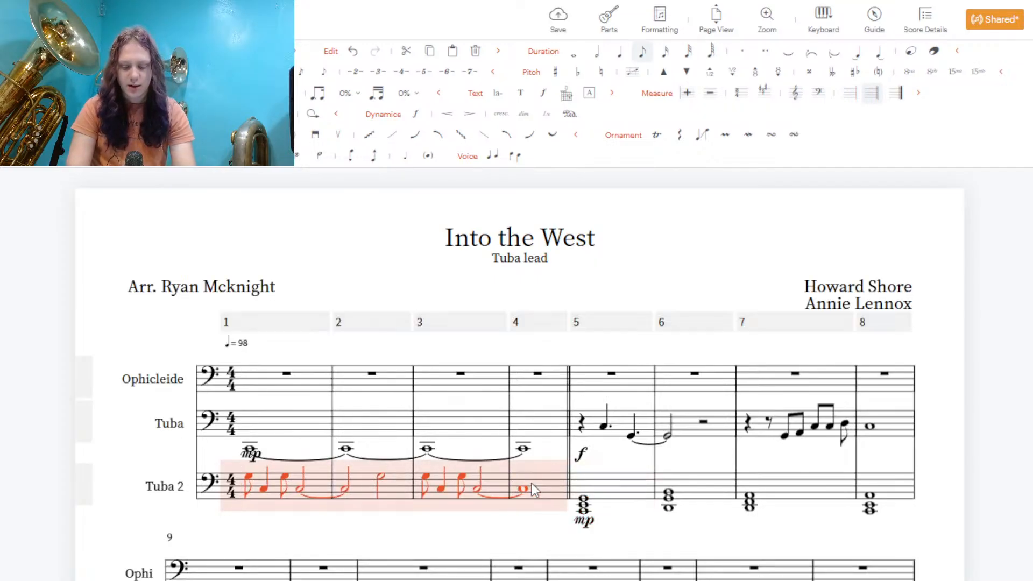
pyautogui.click(313, 387)
pyautogui.hotkey('ctrl', 'v')
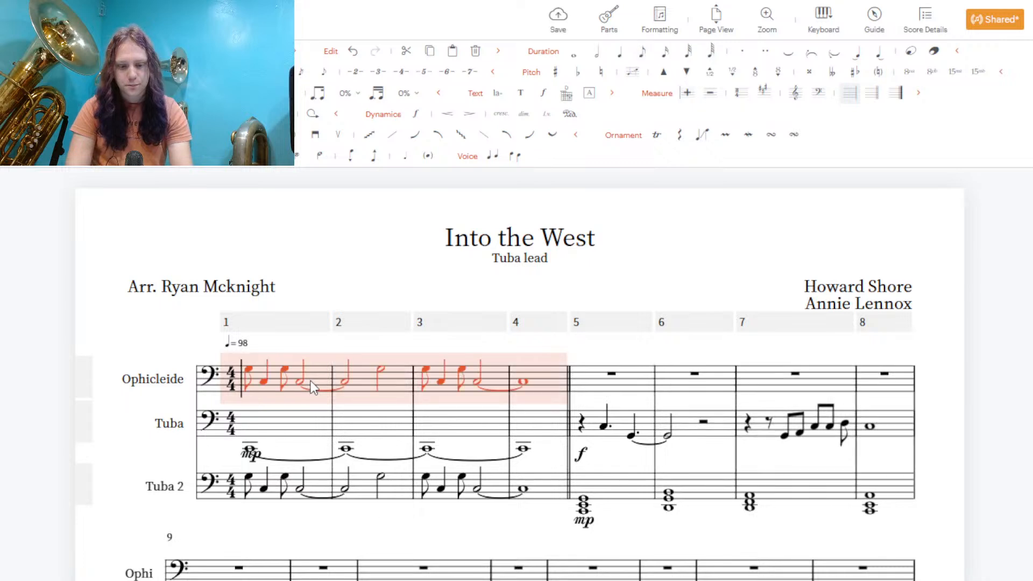
# Replace the Tuba 2 notes in measures 1–4 with a copy of the Tuba part's tied whole notes and mp marking
pyautogui.moveTo(323, 490); pyautogui.dragTo(519, 495)
pyautogui.press('Delete')
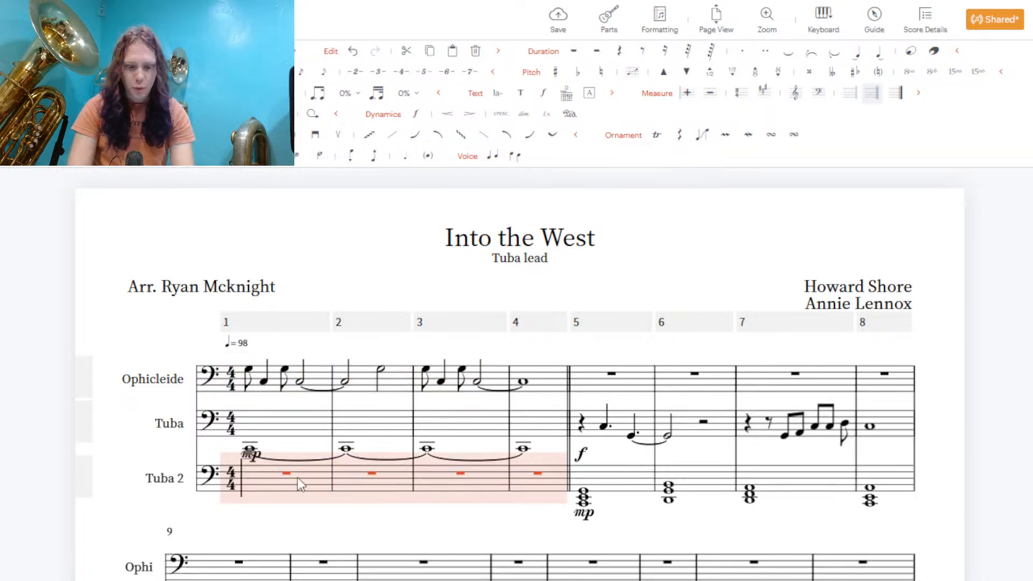
pyautogui.moveTo(300, 427); pyautogui.dragTo(514, 422)
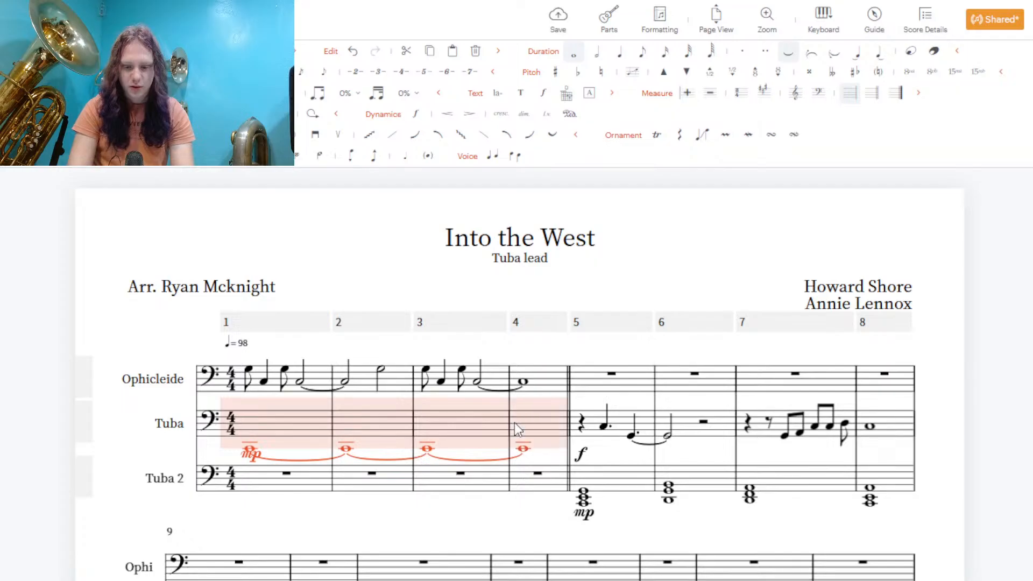
pyautogui.hotkey('ctrl', 'c')
pyautogui.click(318, 484)
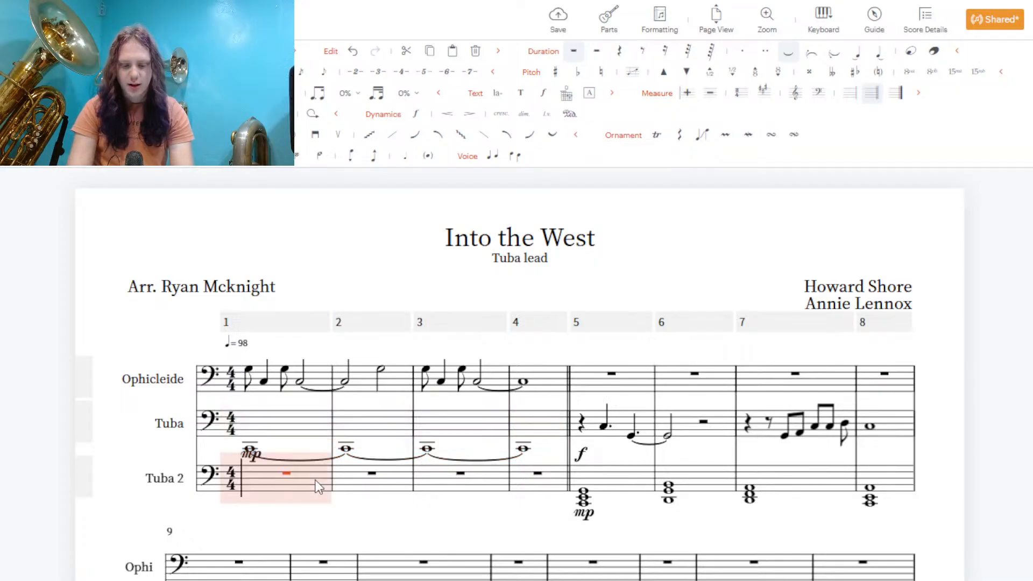
pyautogui.hotkey('ctrl', 'v')
# Delete the mp dynamic under the Tuba 2 chord in measure 5
pyautogui.click(276, 530)
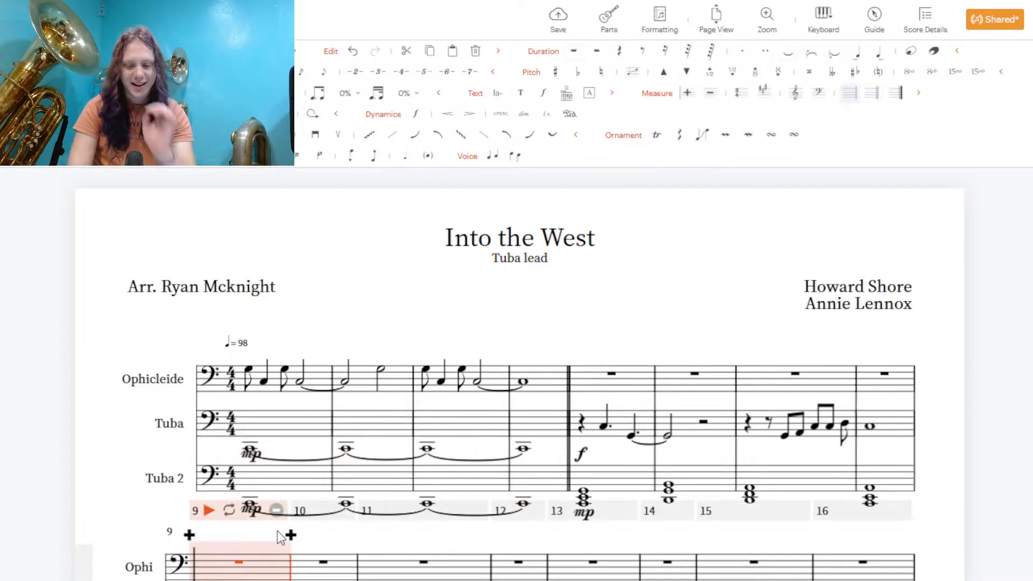
pyautogui.click(584, 513)
pyautogui.press('Delete')
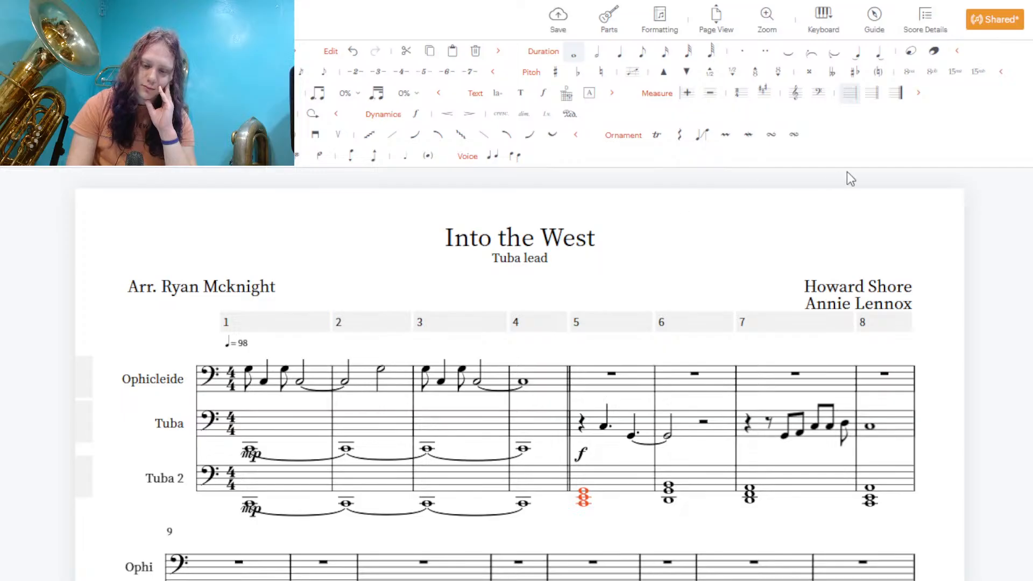
# Copy the Tuba notes from measures 21–22 into the Ophicleide staff and raise the copy by one octave
pyautogui.scroll(-3, 519, 377)
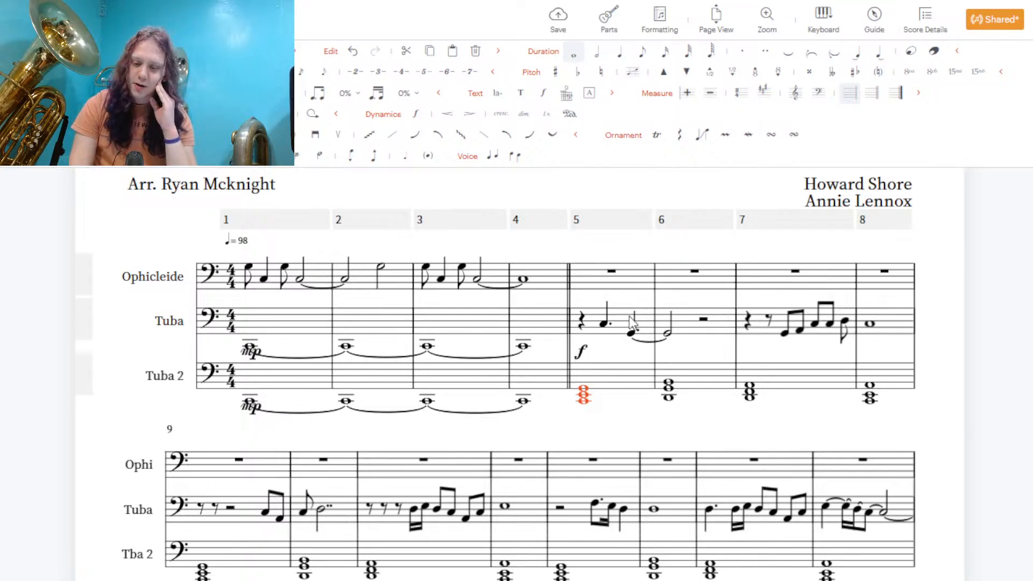
pyautogui.scroll(-1, 1017, 246)
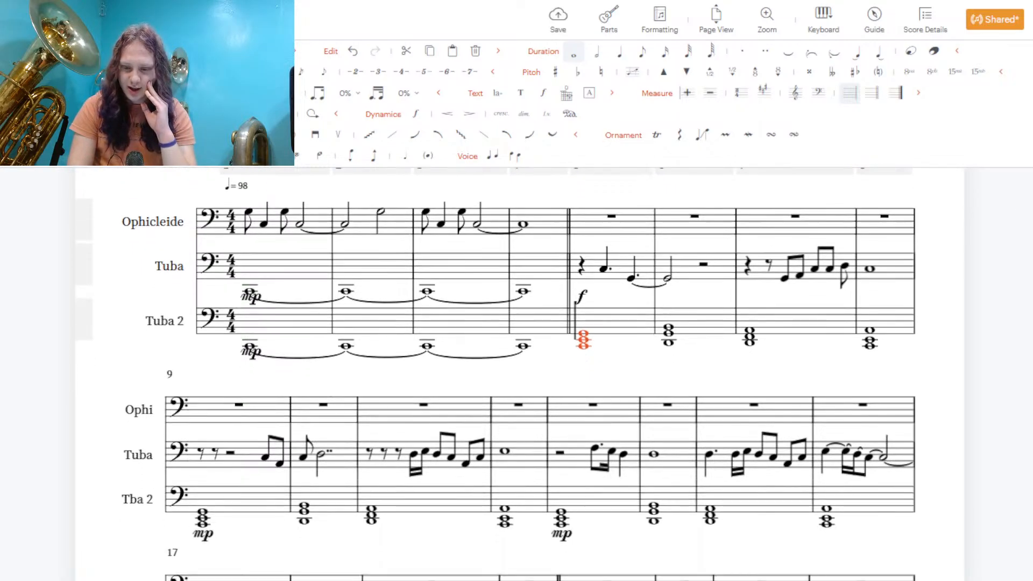
pyautogui.scroll(1, 1012, 235)
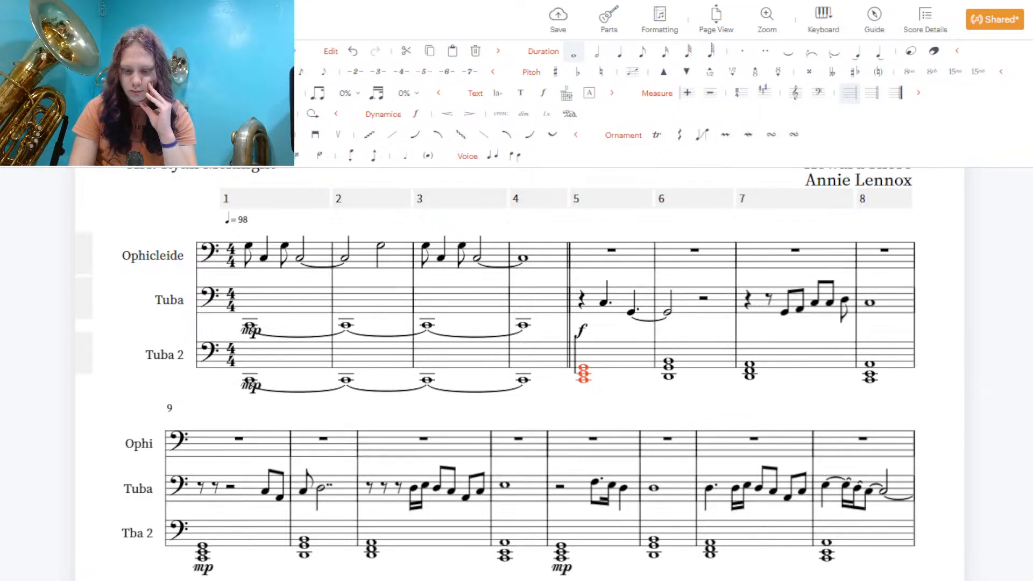
pyautogui.scroll(-3, 495, 371)
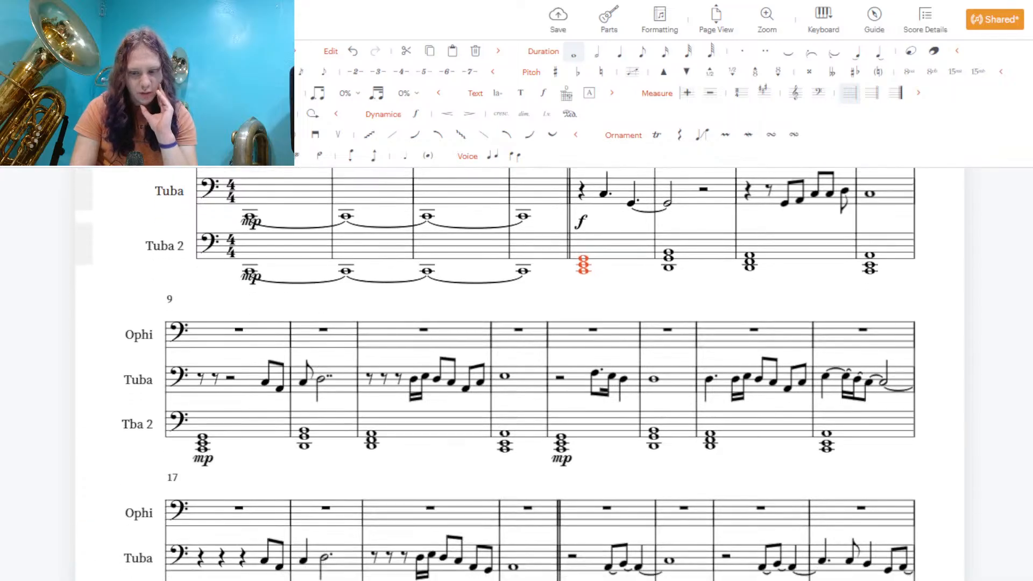
pyautogui.scroll(-1, 495, 371)
pyautogui.scroll(1, 495, 371)
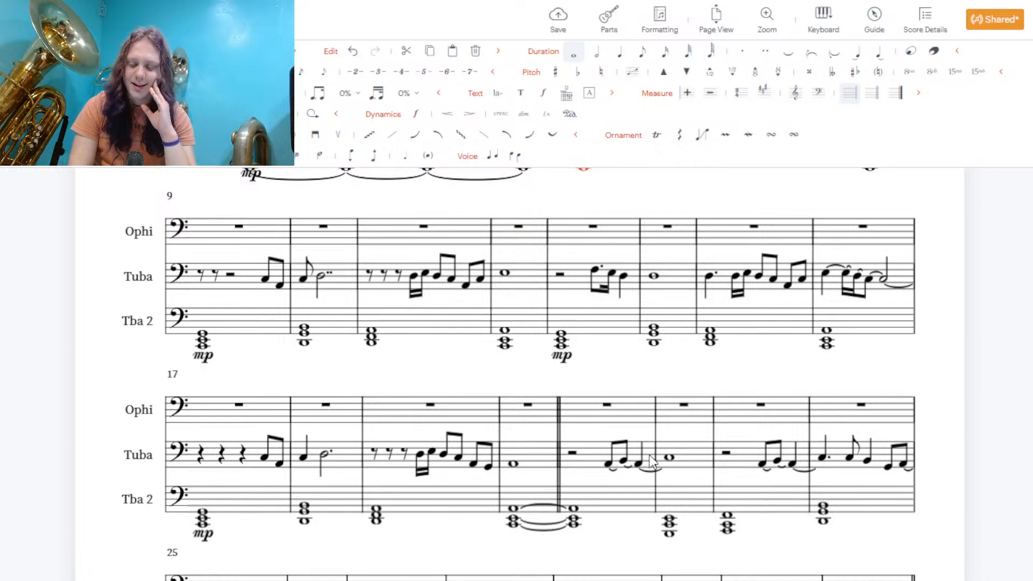
pyautogui.click(632, 409)
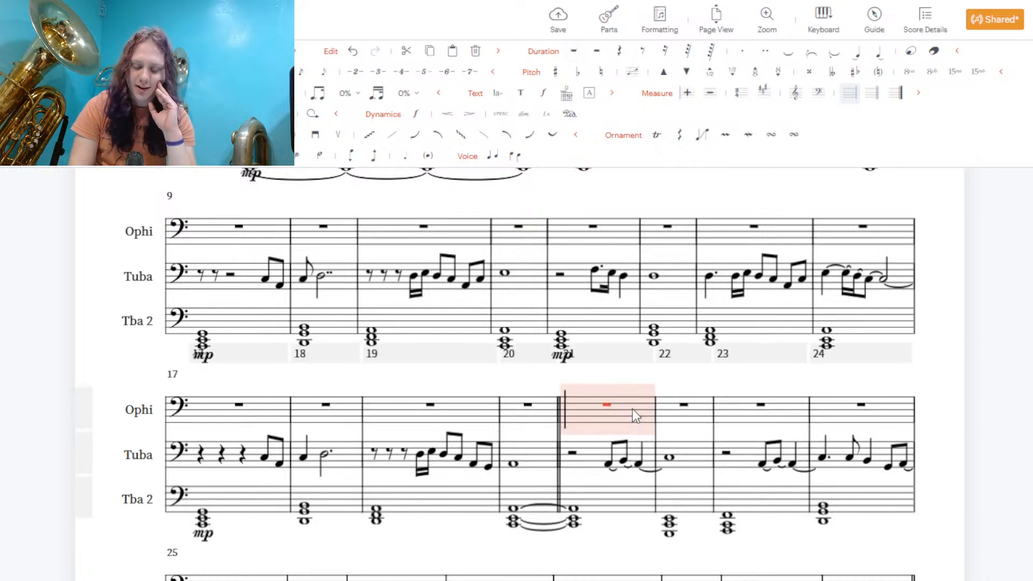
pyautogui.click(648, 459)
pyautogui.keyDown('shift'); pyautogui.click(673, 460); pyautogui.keyUp('shift')
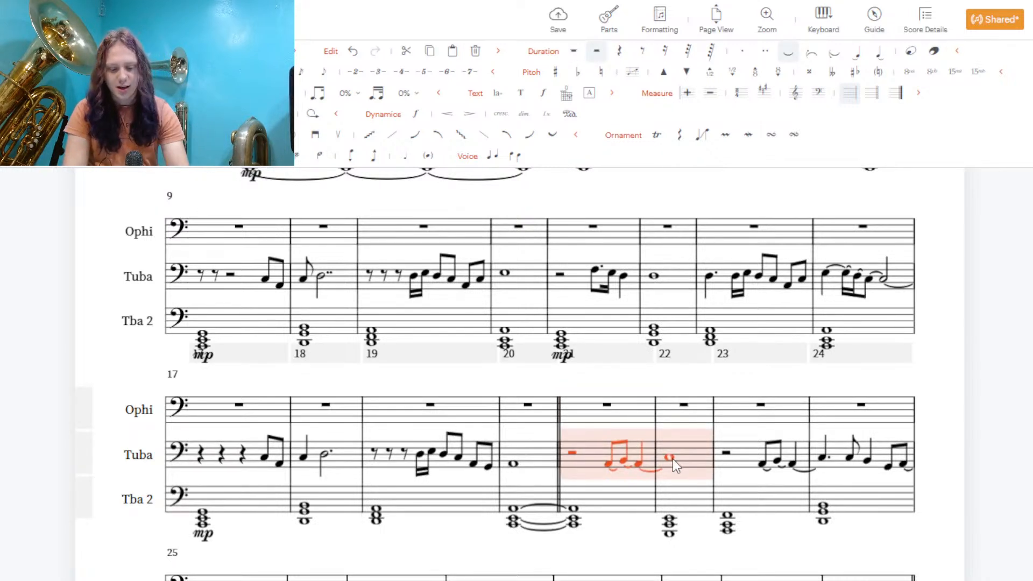
pyautogui.click(631, 418)
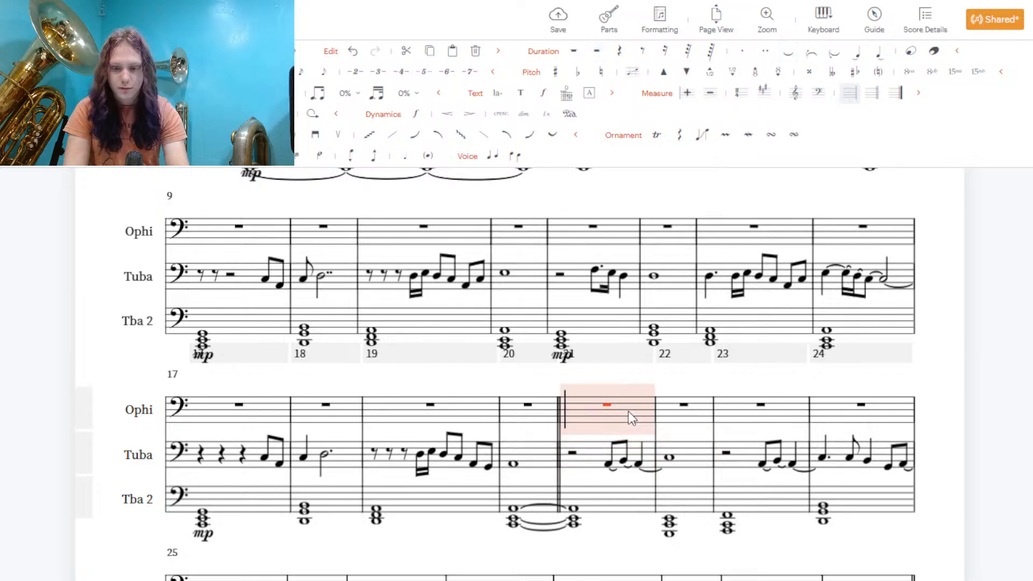
pyautogui.hotkey('ctrl', 'v')
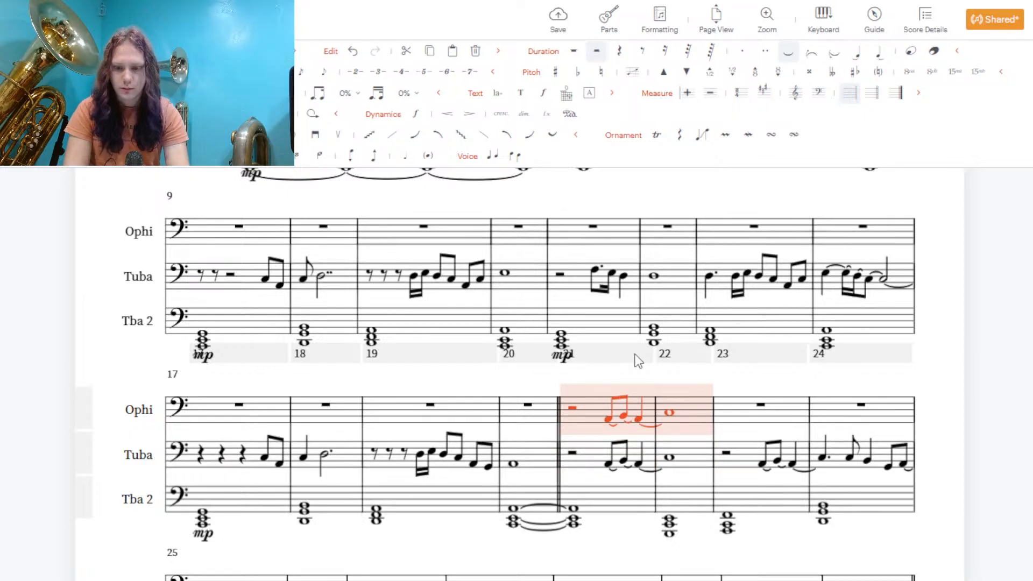
pyautogui.click(756, 73)
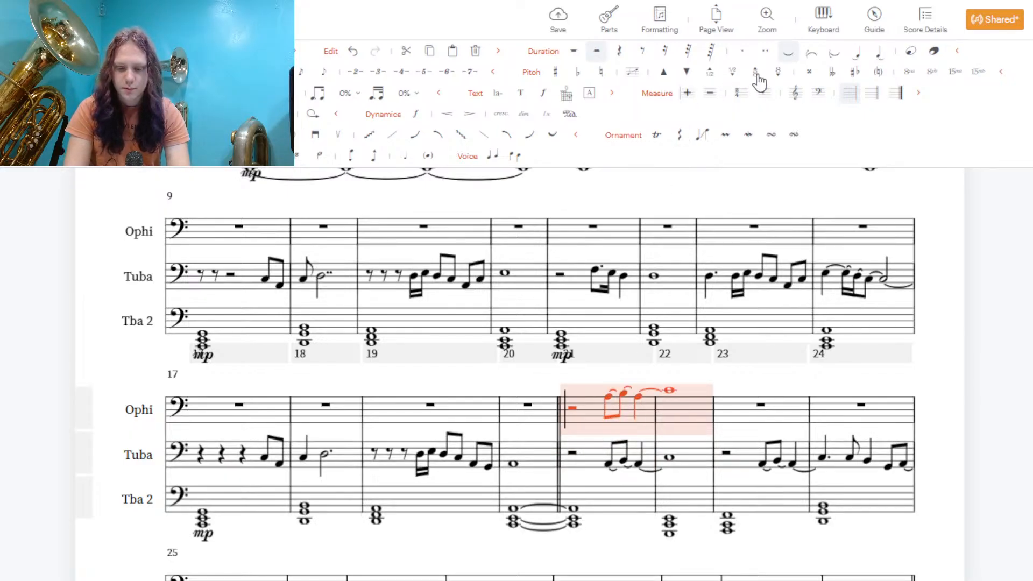
# Clear the notes from measures 21–22 of the Tuba staff
pyautogui.click(692, 459)
pyautogui.keyDown('shift'); pyautogui.click(655, 456); pyautogui.keyUp('shift')
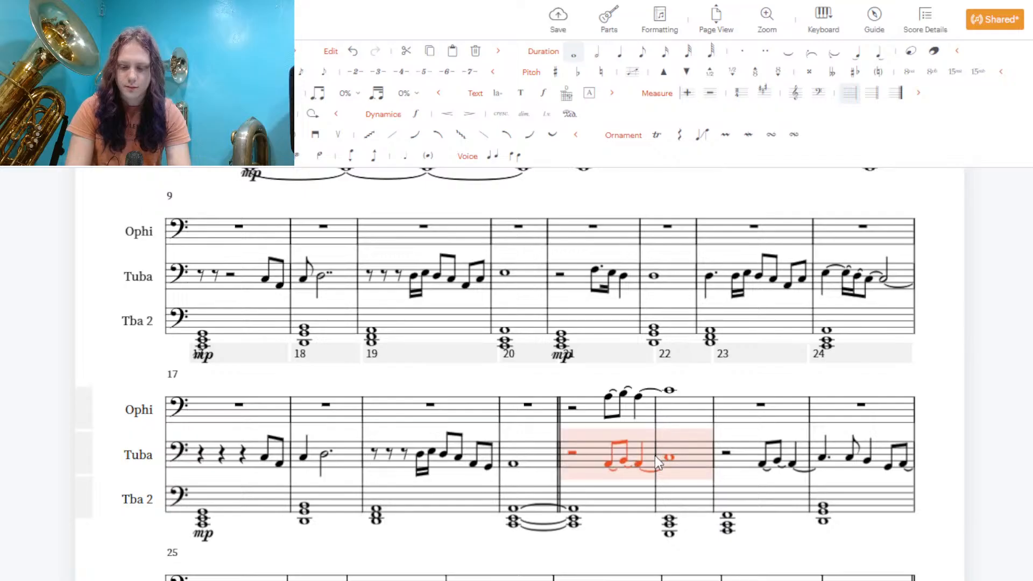
pyautogui.press('Delete')
# Copy the Tuba notes from measures 23–24 into the Ophicleide staff and raise the copy by one octave
pyautogui.click(803, 454)
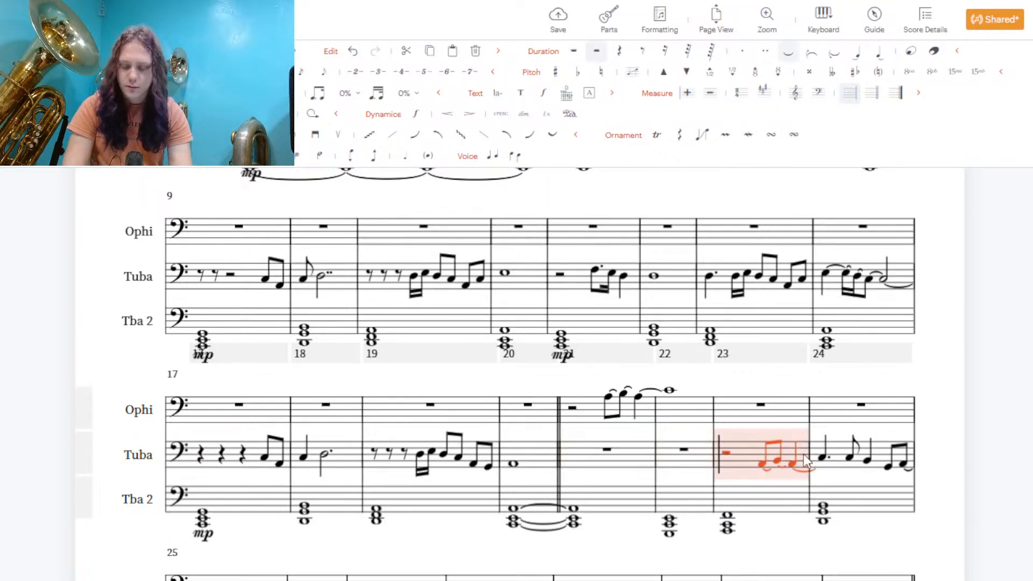
pyautogui.keyDown('shift'); pyautogui.click(845, 455); pyautogui.keyUp('shift')
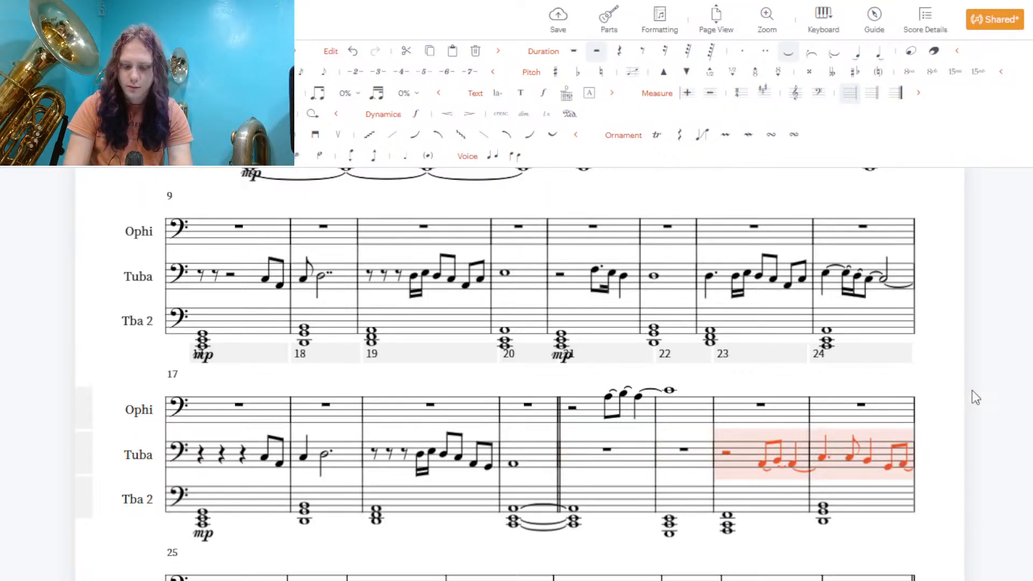
pyautogui.hotkey('ctrl', 'c')
pyautogui.click(783, 410)
pyautogui.hotkey('ctrl', 'v')
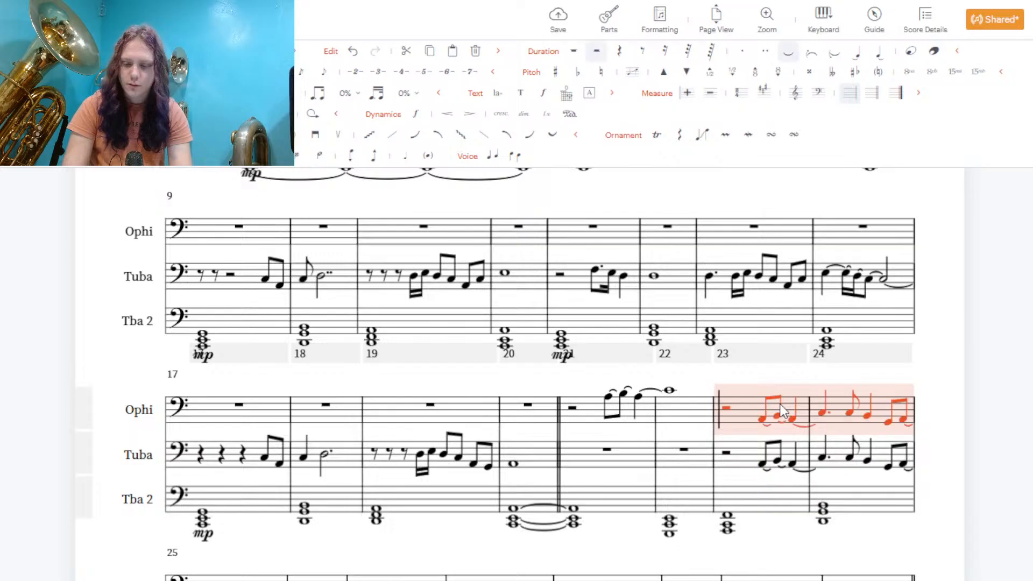
pyautogui.click(754, 72)
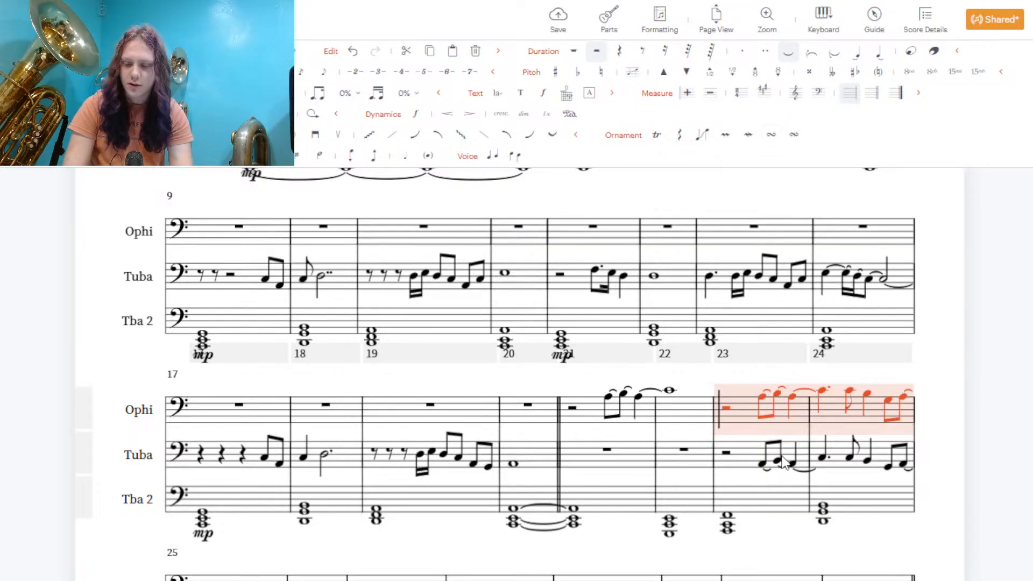
pyautogui.click(810, 461)
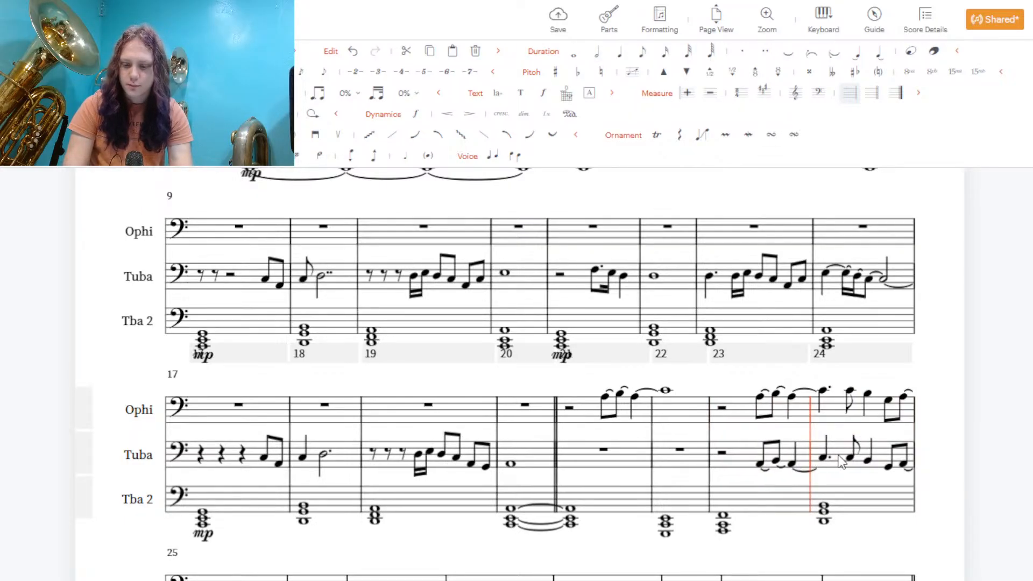
# Clear the notes from measures 23–24 of the Tuba staff
pyautogui.moveTo(842, 461); pyautogui.dragTo(800, 457)
pyautogui.press('Delete')
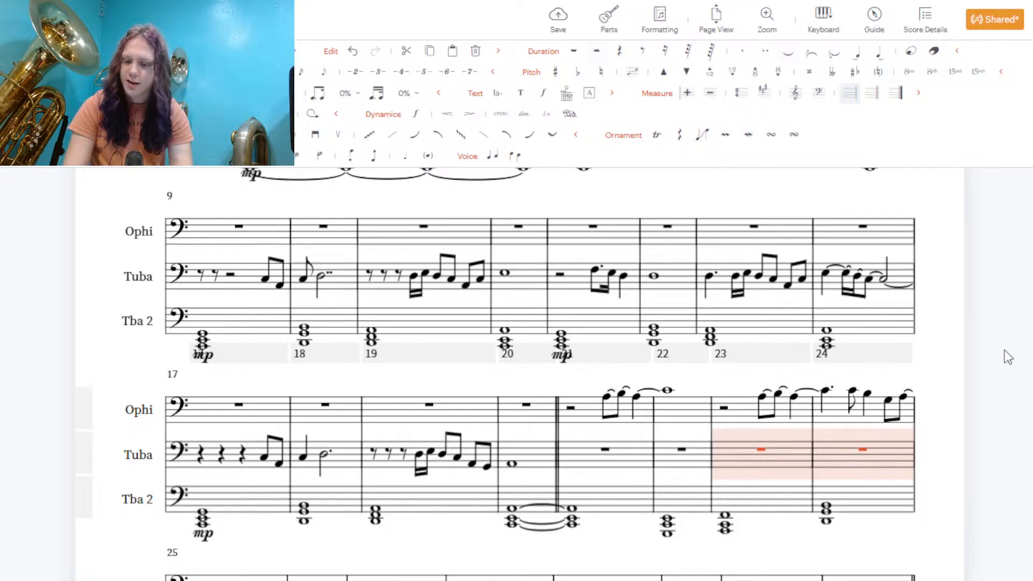
# Enter a half-note A on the first beat of measure 25 in the Ophicleide staff
pyautogui.scroll(-3, 495, 371)
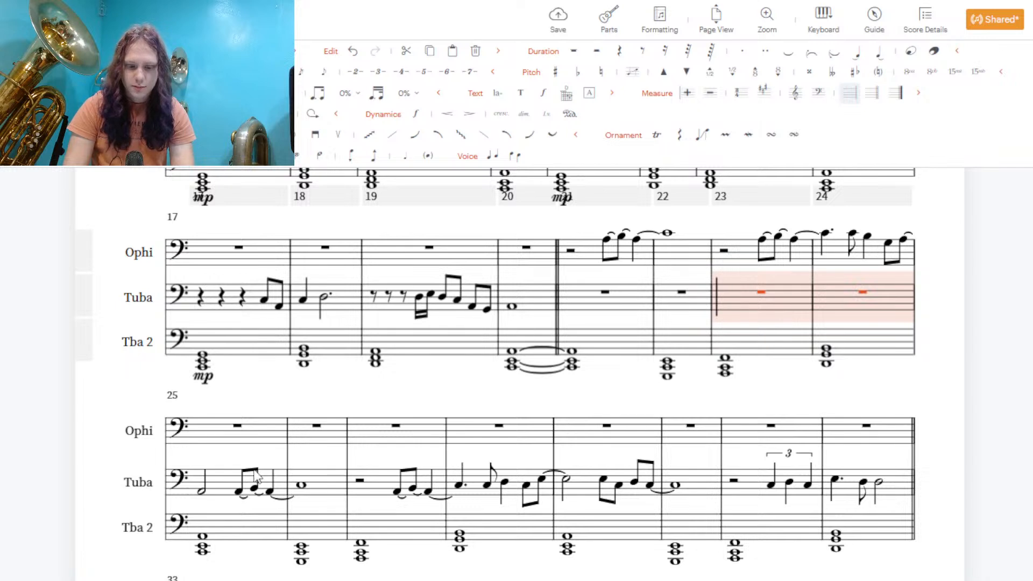
pyautogui.click(204, 425)
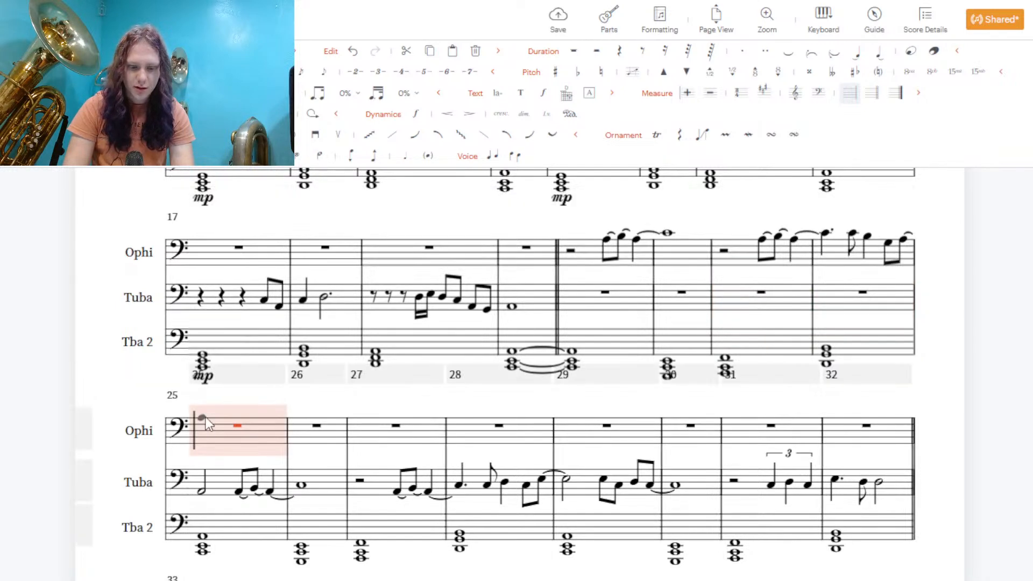
pyautogui.click(203, 418)
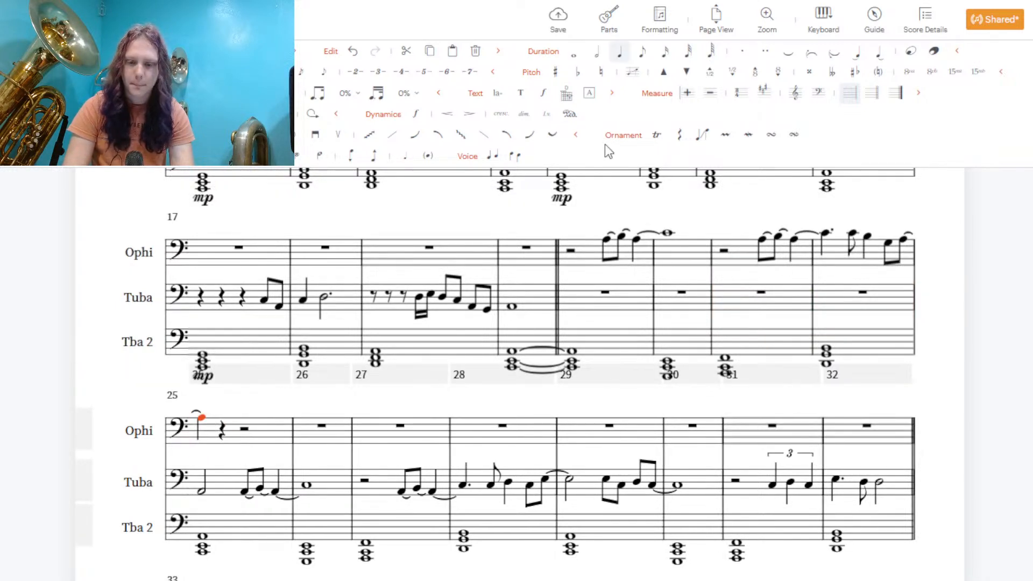
pyautogui.click(598, 54)
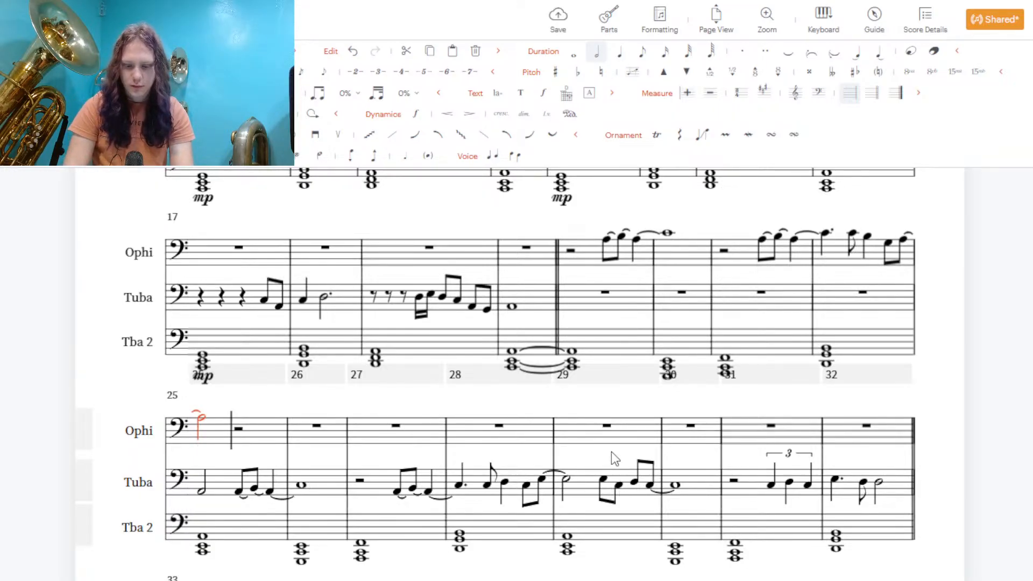
# Copy the Tuba notes from measures 29–30 into the same measures of the Ophicleide staff
pyautogui.click(630, 491)
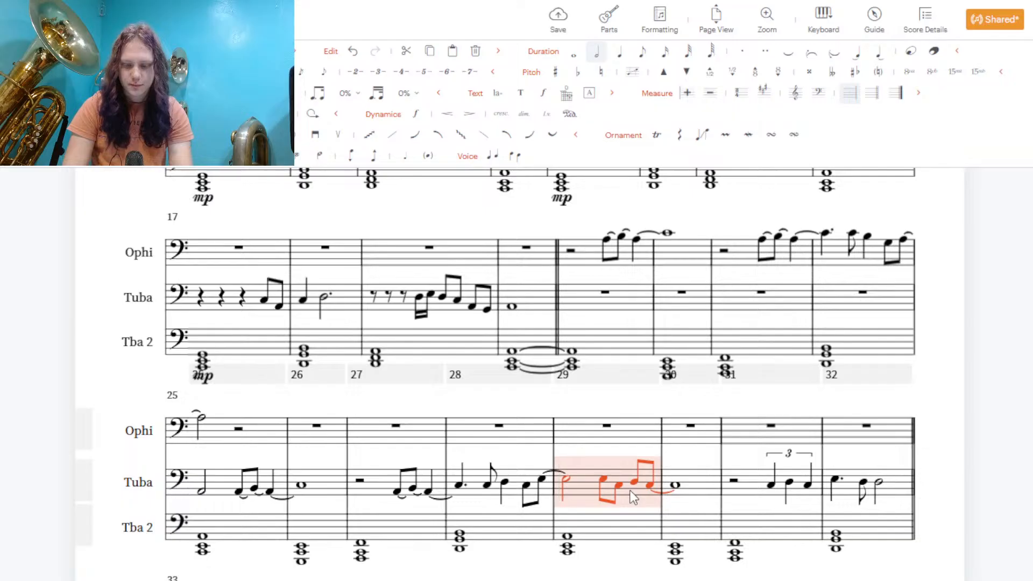
pyautogui.moveTo(688, 489); pyautogui.dragTo(635, 492)
pyautogui.hotkey('ctrl', 'c')
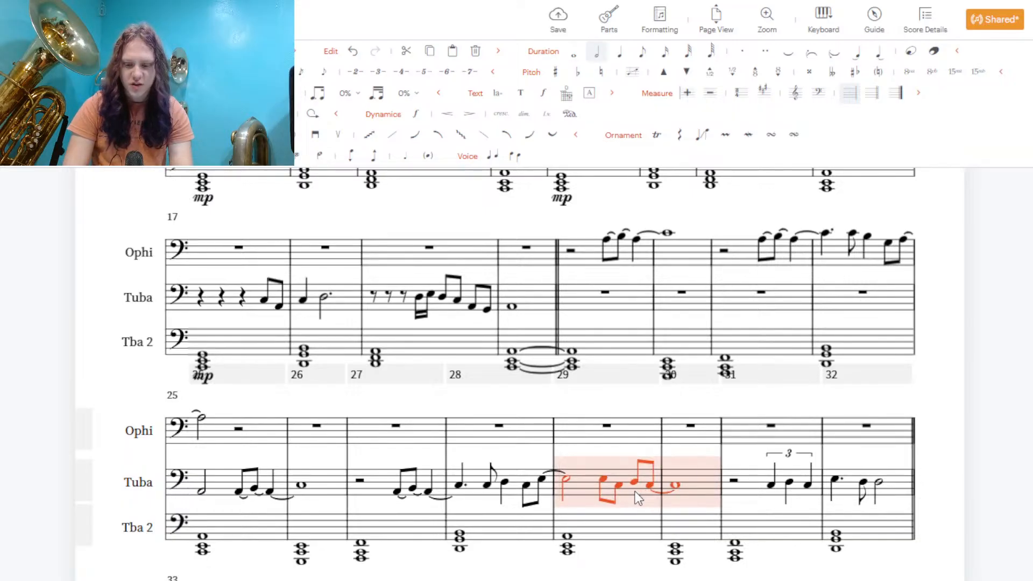
pyautogui.click(631, 438)
pyautogui.hotkey('ctrl', 'v')
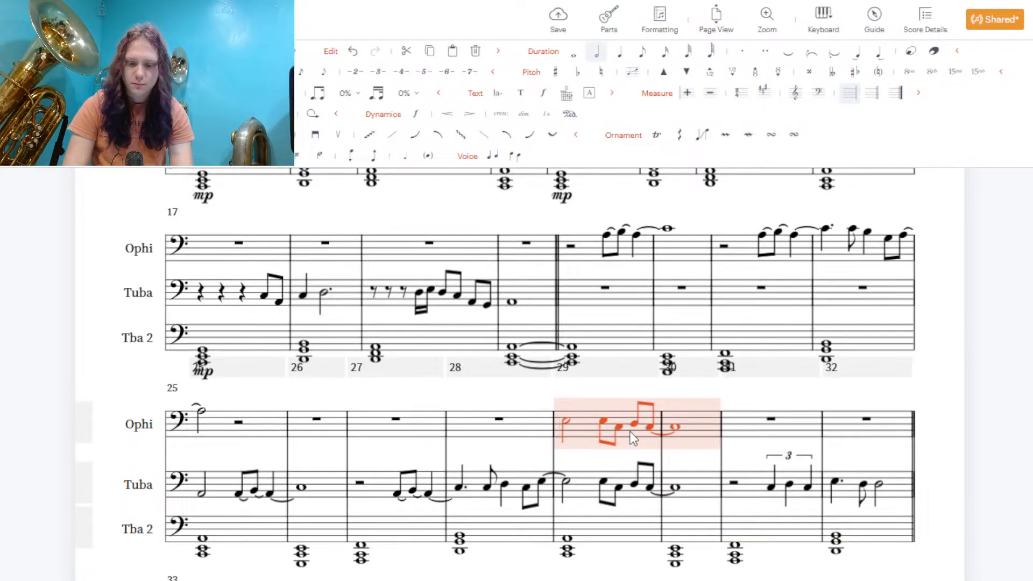
# Change the opening half note of measure 29 in the Ophicleide staff into a half rest
pyautogui.click(566, 482)
pyautogui.click(566, 421)
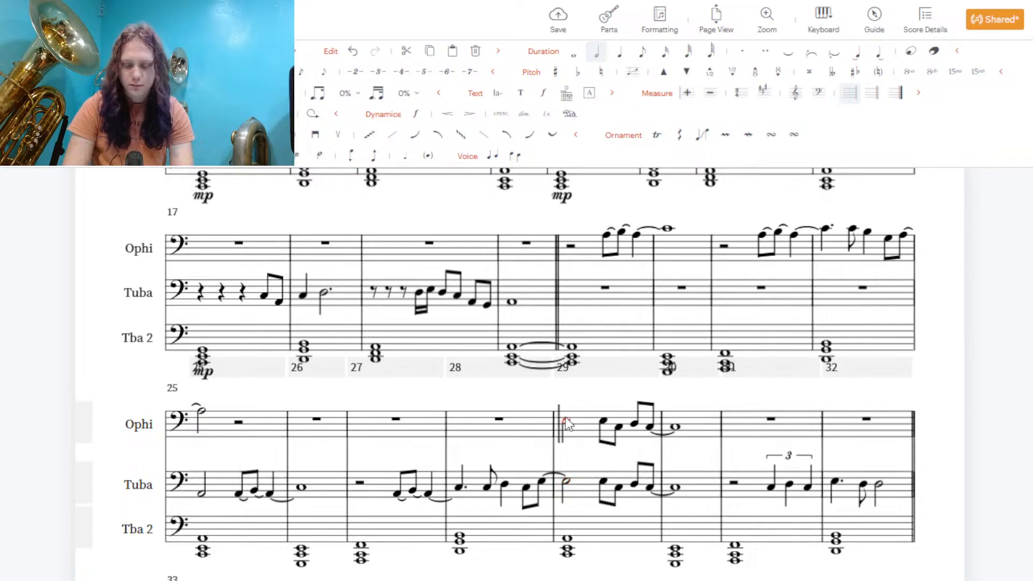
pyautogui.press('r')
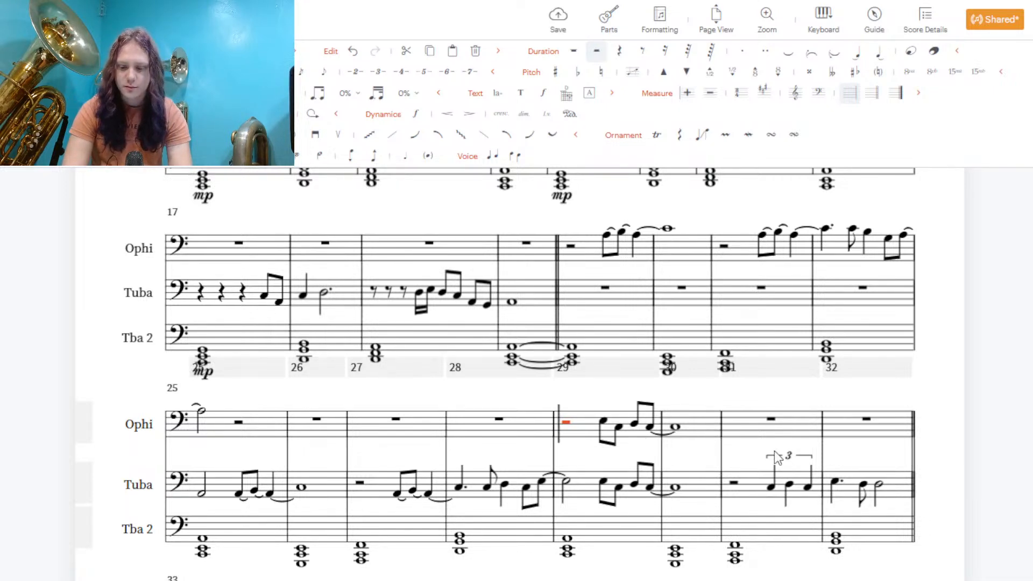
pyautogui.click(795, 489)
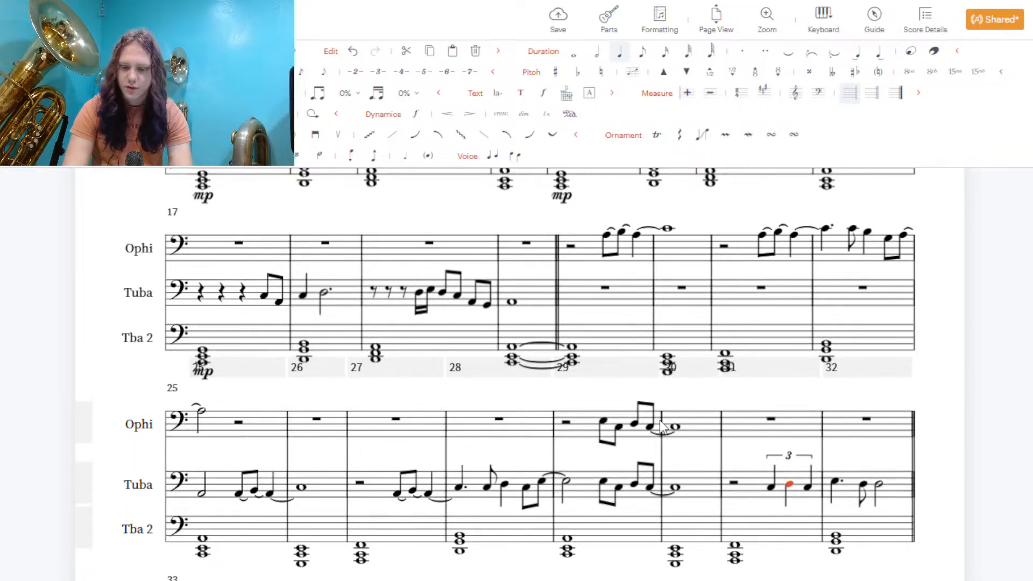
pyautogui.click(693, 429)
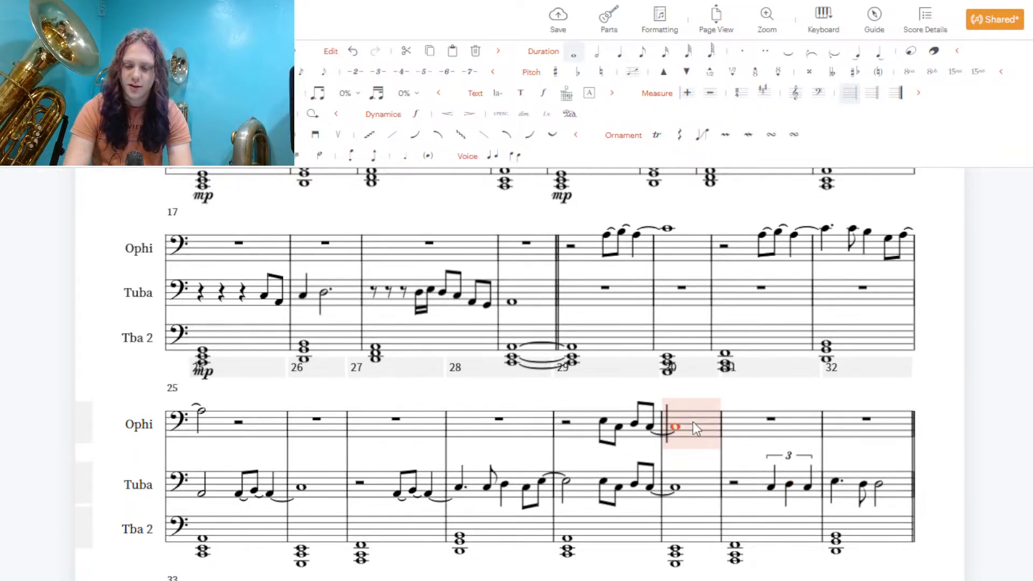
pyautogui.click(966, 431)
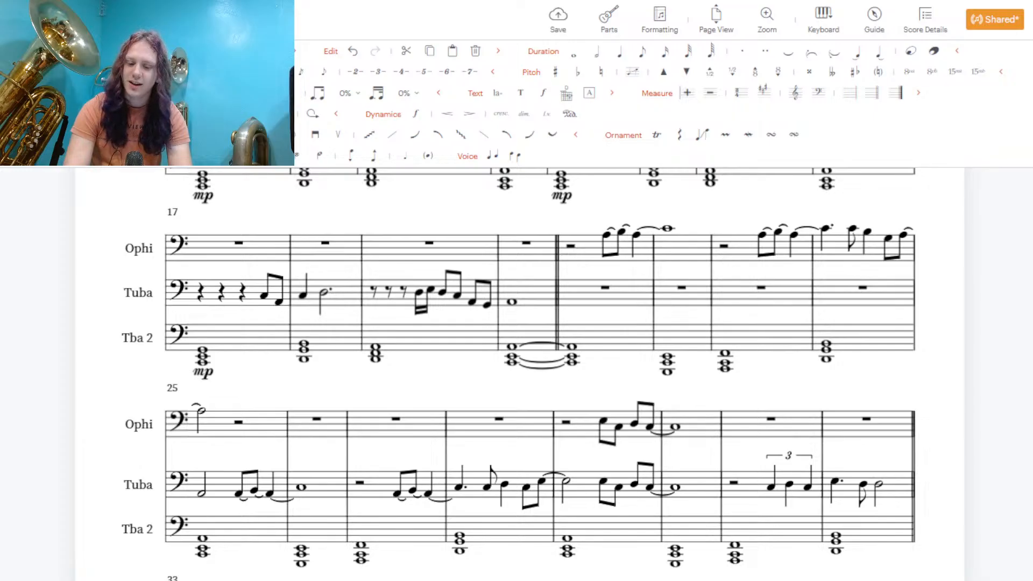
# Copy the Tuba notes from measures 31–32 into the same measures of the Ophicleide staff
pyautogui.click(750, 490)
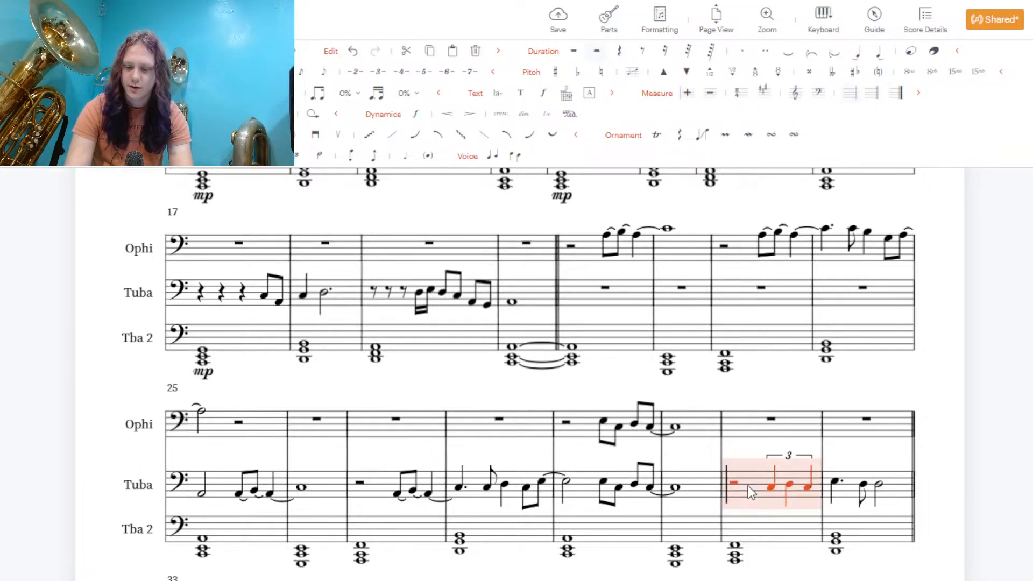
pyautogui.keyDown('shift'); pyautogui.click(843, 485); pyautogui.keyUp('shift')
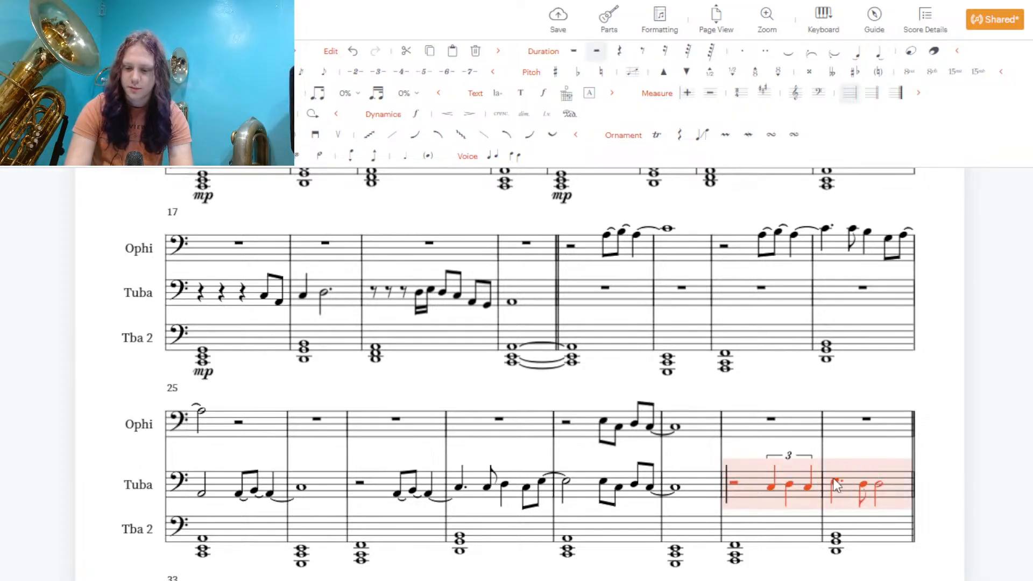
pyautogui.hotkey('ctrl', 'c')
pyautogui.click(803, 428)
pyautogui.hotkey('ctrl', 'v')
pyautogui.click(963, 425)
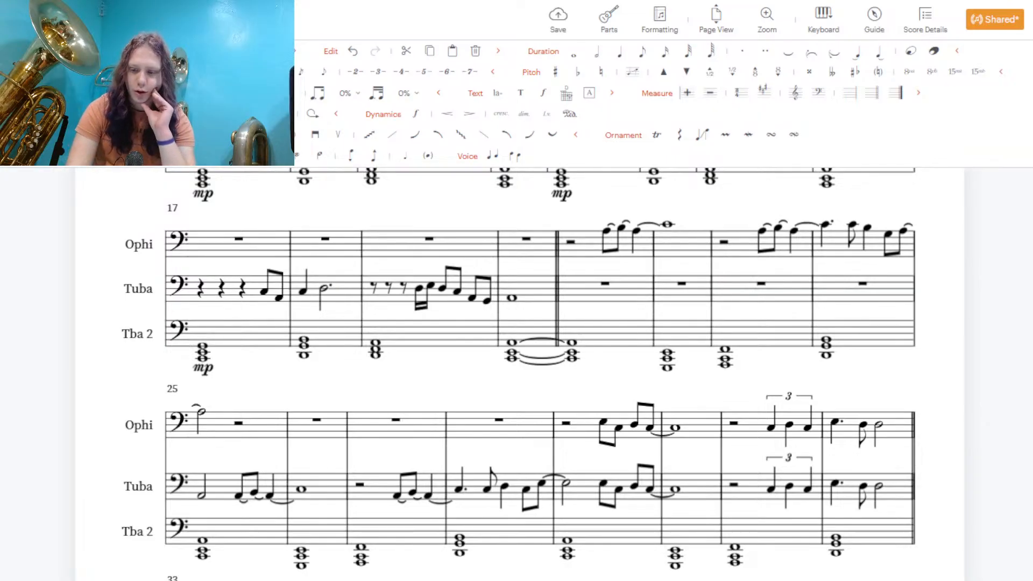
pyautogui.scroll(3, 538, 372)
pyautogui.scroll(-4, 538, 372)
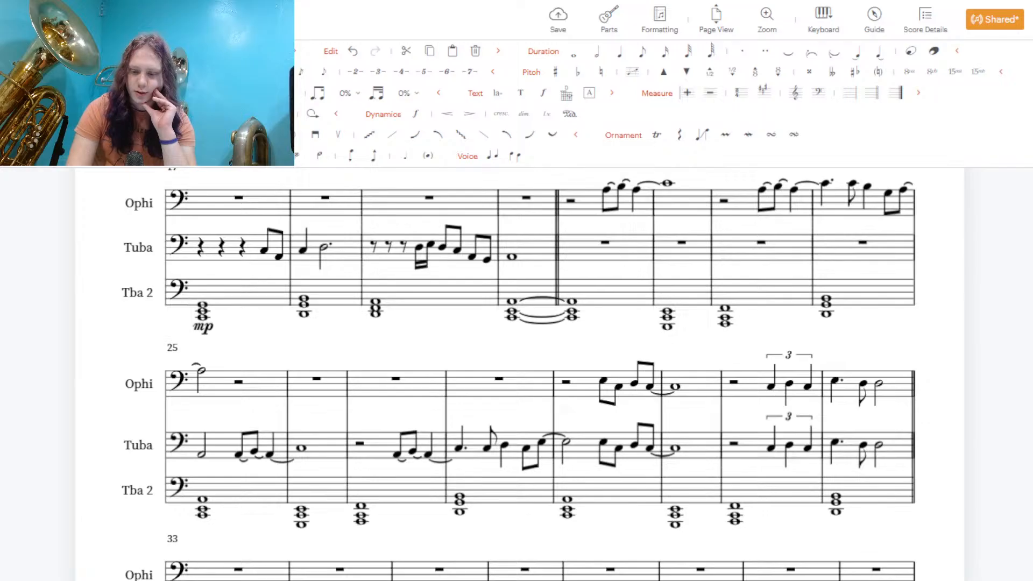
pyautogui.scroll(-2, 538, 371)
pyautogui.scroll(3, 538, 371)
pyautogui.scroll(-3, 538, 371)
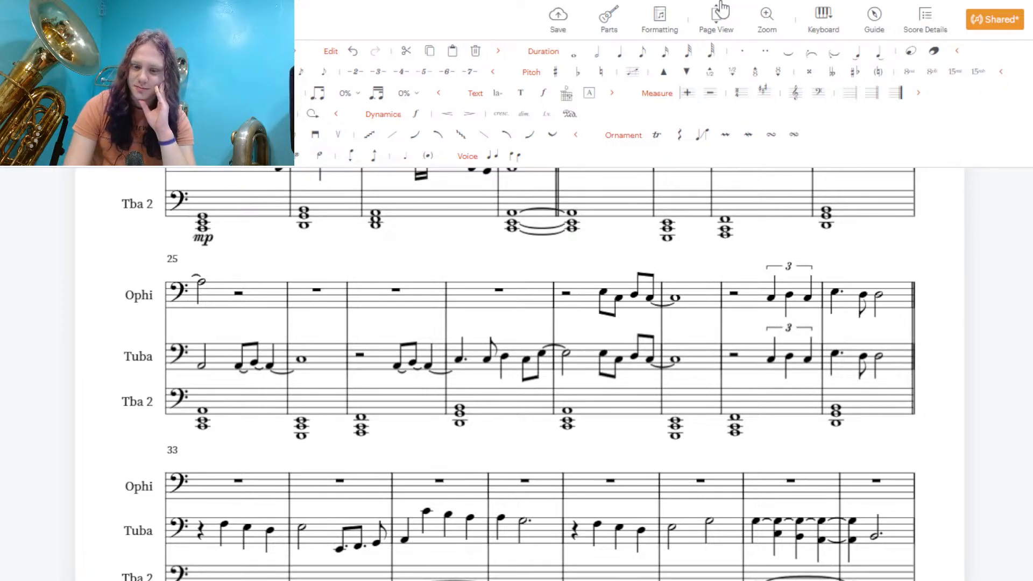
pyautogui.moveTo(653, 7)
pyautogui.click(535, 13)
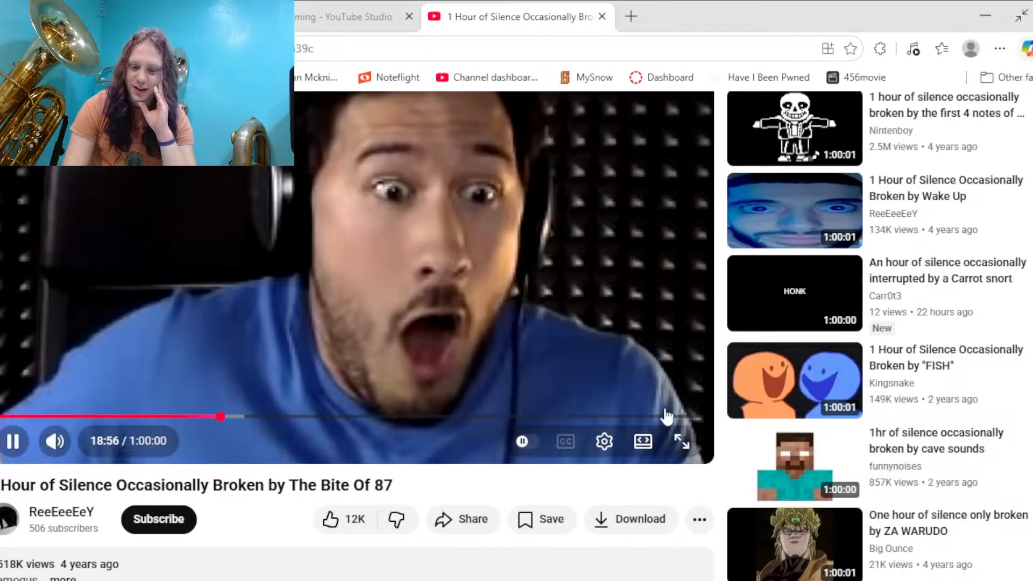
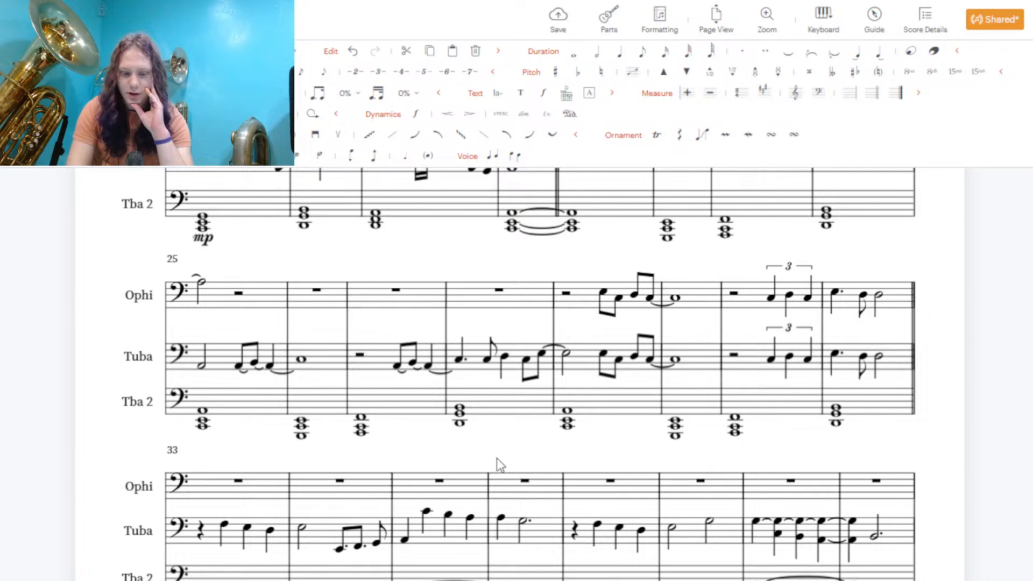
# Select and copy the Tuba notes from measures 33–38
pyautogui.scroll(-3, 538, 377)
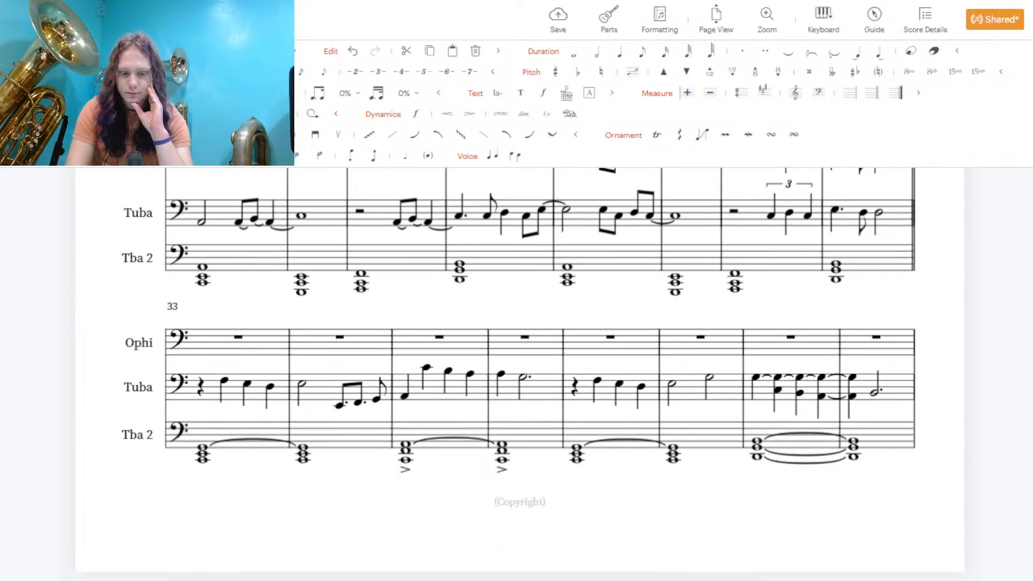
pyautogui.click(282, 395)
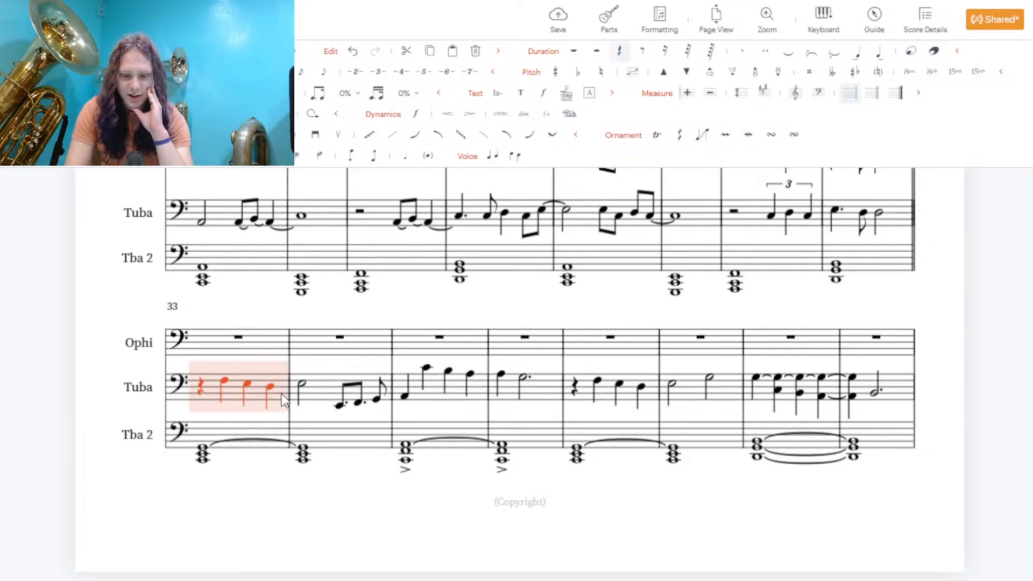
pyautogui.moveTo(283, 401); pyautogui.dragTo(570, 373)
pyautogui.moveTo(650, 385); pyautogui.dragTo(705, 385)
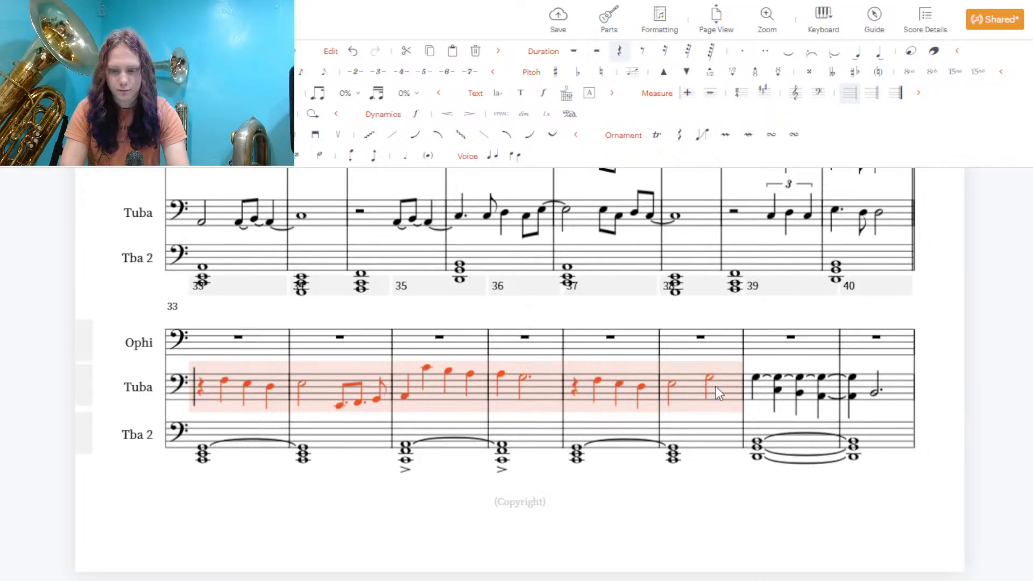
pyautogui.click(719, 349)
pyautogui.hotkey('ctrl', 'v')
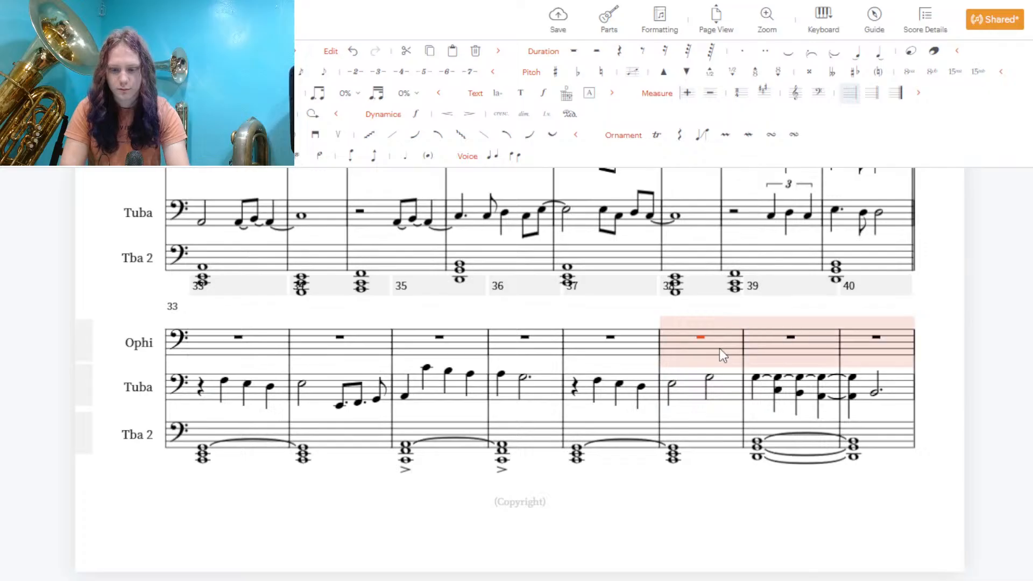
pyautogui.hotkey('ctrl', 'z')
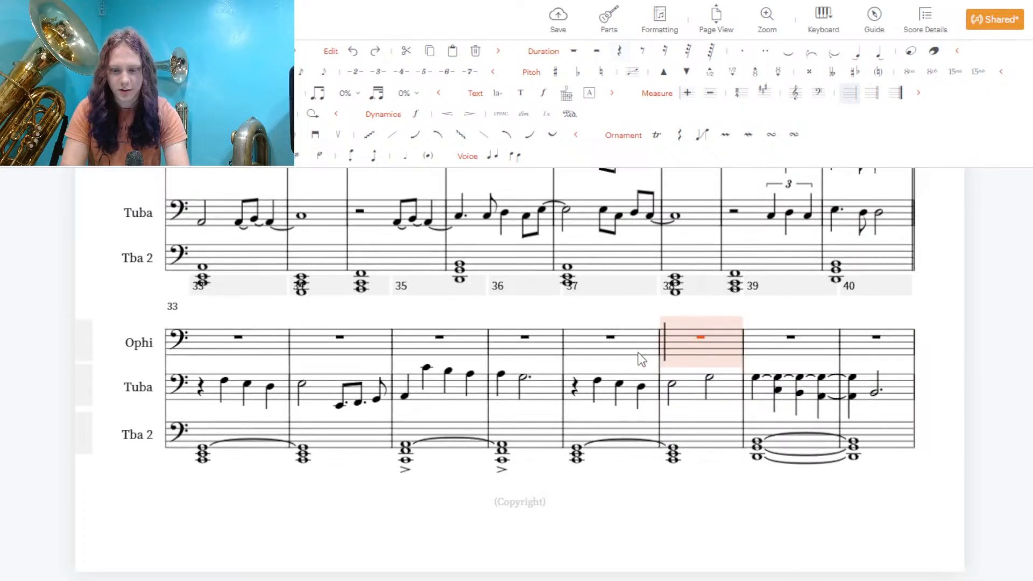
# Paste the copied six-measure Tuba passage into measures 33–38 of the Ophicleide staff
pyautogui.click(269, 356)
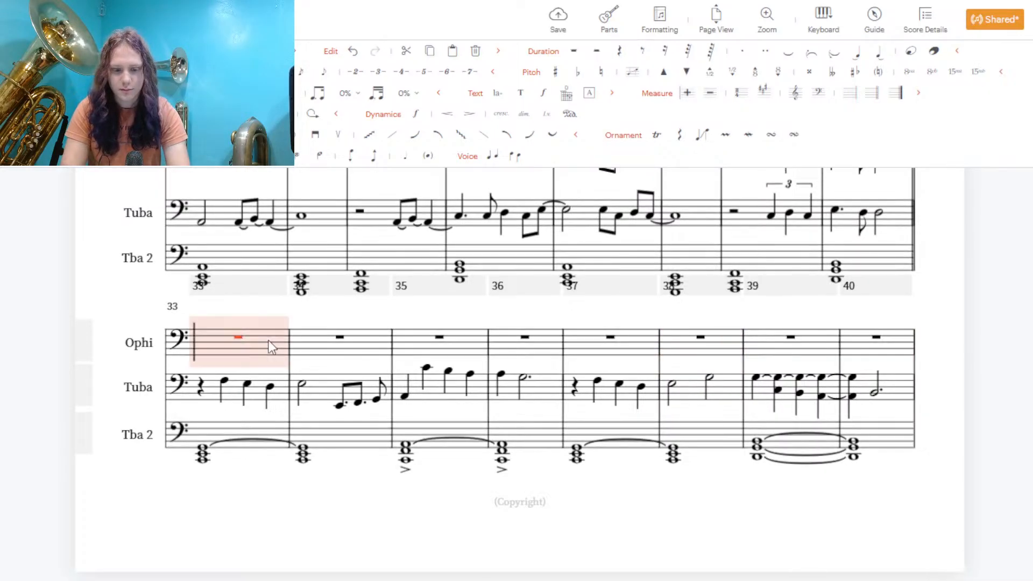
pyautogui.hotkey('shift', 'Right')
pyautogui.hotkey('shift', 'Right')
pyautogui.hotkey('shift', 'Right')
pyautogui.hotkey('shift', 'Right')
pyautogui.hotkey('shift', 'Right')
pyautogui.hotkey('ctrl', 'v')
pyautogui.press('Escape')
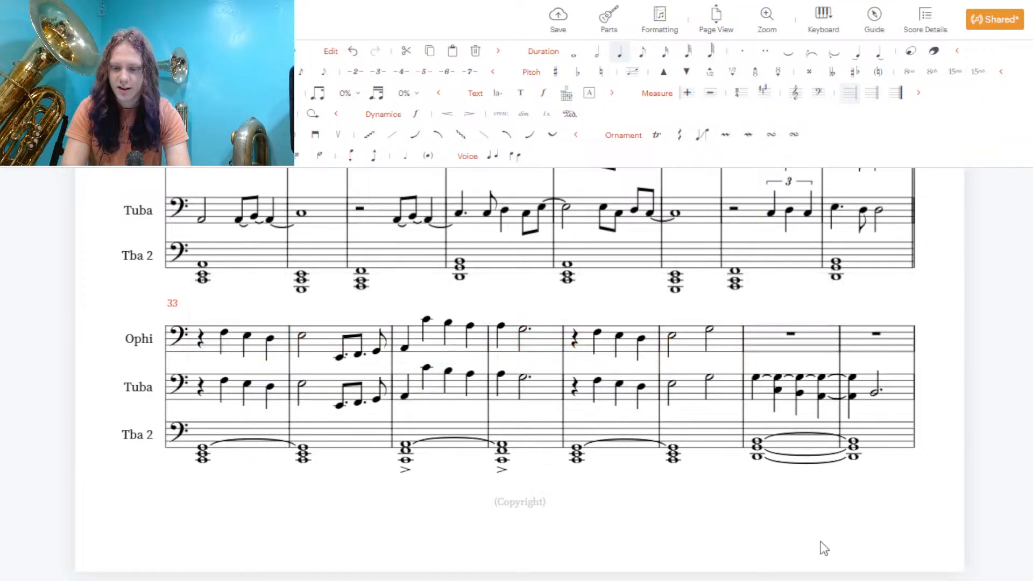
# Enter whole-note Gs in measures 39 and 40 of the Ophicleide staff and tie them together
pyautogui.click(775, 344)
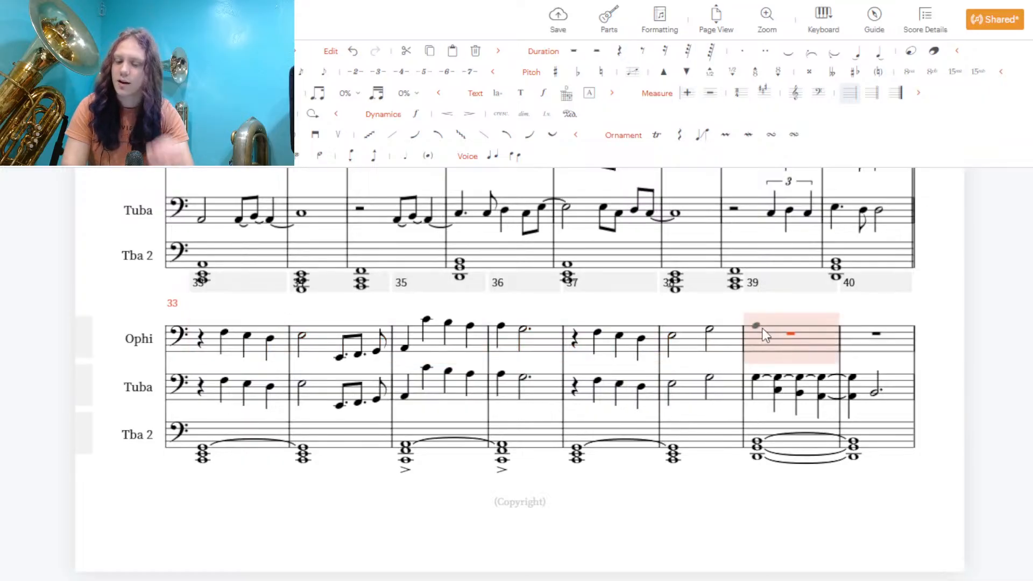
pyautogui.click(760, 330)
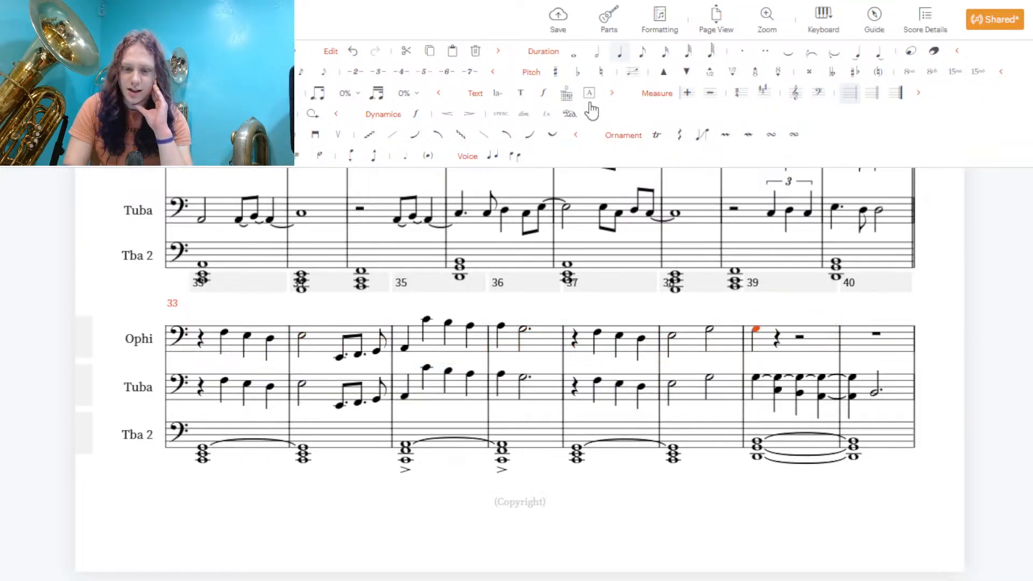
pyautogui.click(573, 52)
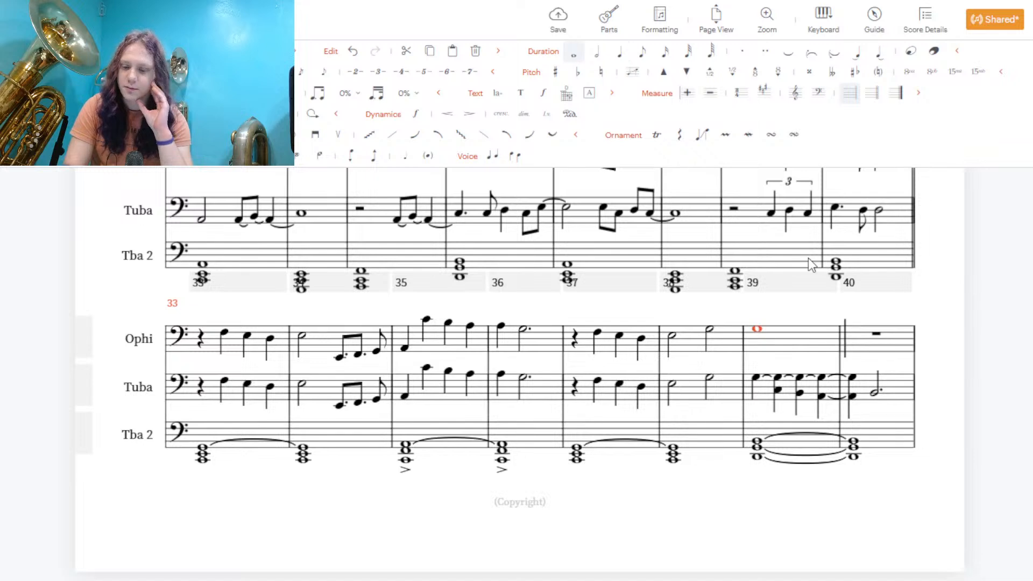
pyautogui.click(848, 329)
pyautogui.click(756, 330)
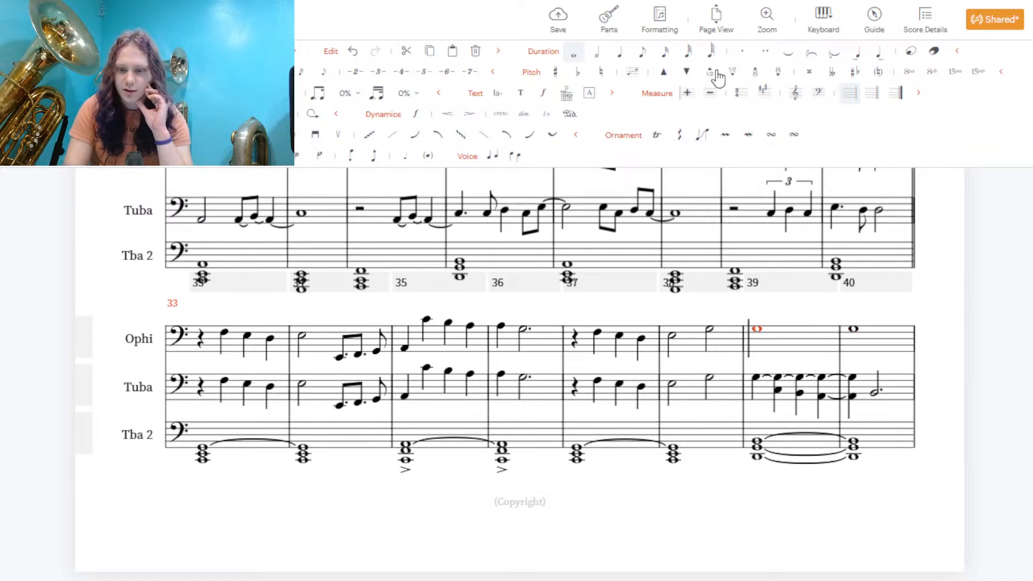
pyautogui.click(787, 54)
pyautogui.click(851, 331)
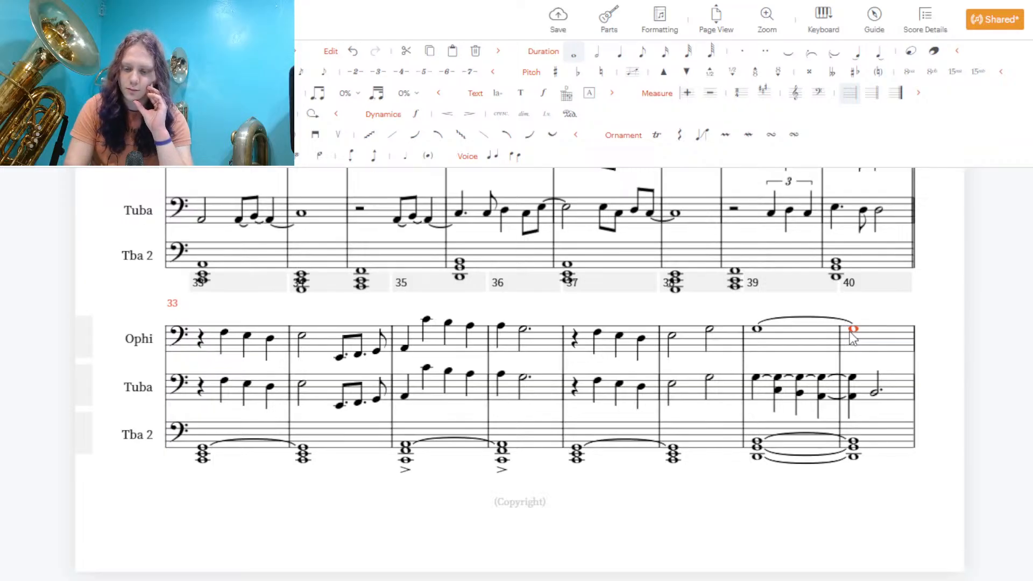
# Delete the upper sustained G from every chord in measures 39–40 of the Tuba staff, keeping the lower moving line
pyautogui.click(757, 382)
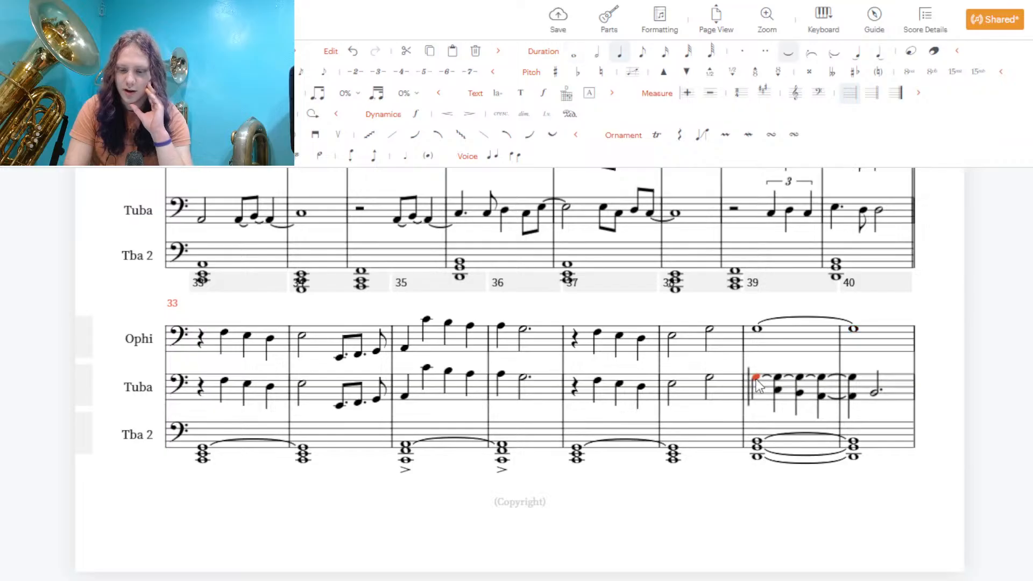
pyautogui.press('Delete')
pyautogui.click(777, 378)
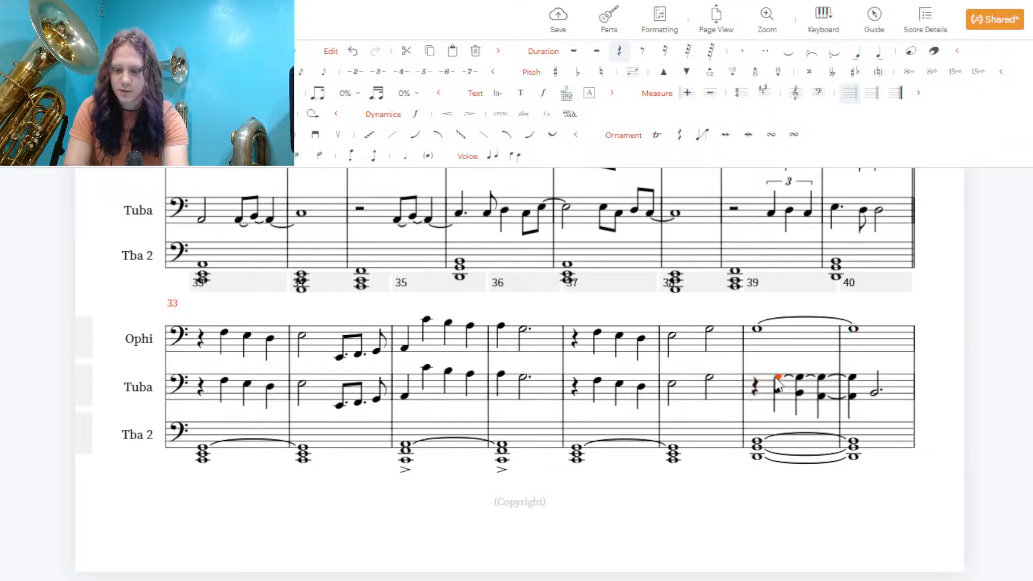
pyautogui.press('Delete')
pyautogui.click(800, 377)
pyautogui.press('Delete')
pyautogui.click(822, 379)
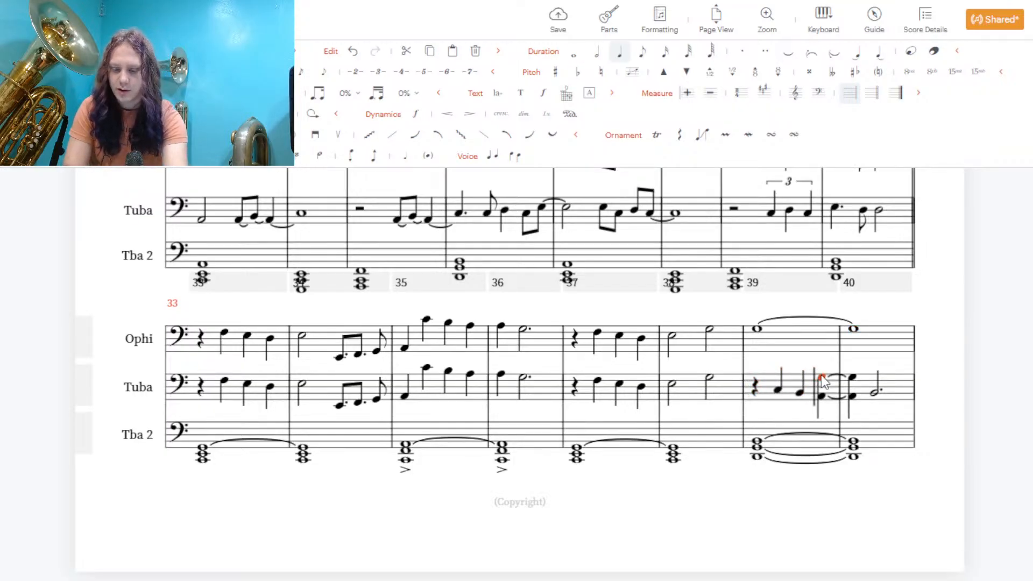
pyautogui.press('Delete')
pyautogui.click(849, 377)
pyautogui.press('Delete')
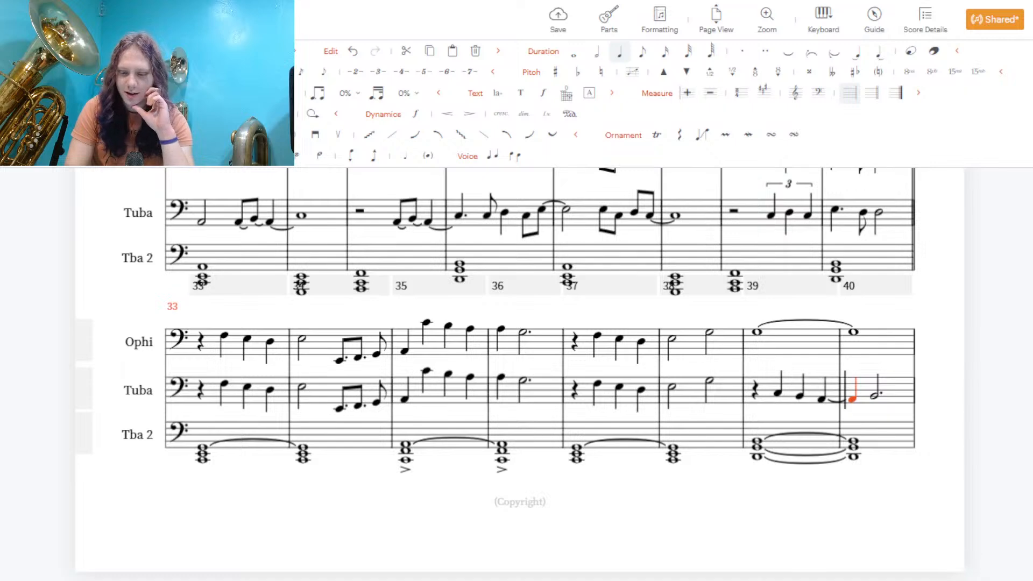
# In the Ophicleide staff, make the E in measure 34 a whole note and replace measure 35's first note with a quarter rest
pyautogui.scroll(-2, 520, 374)
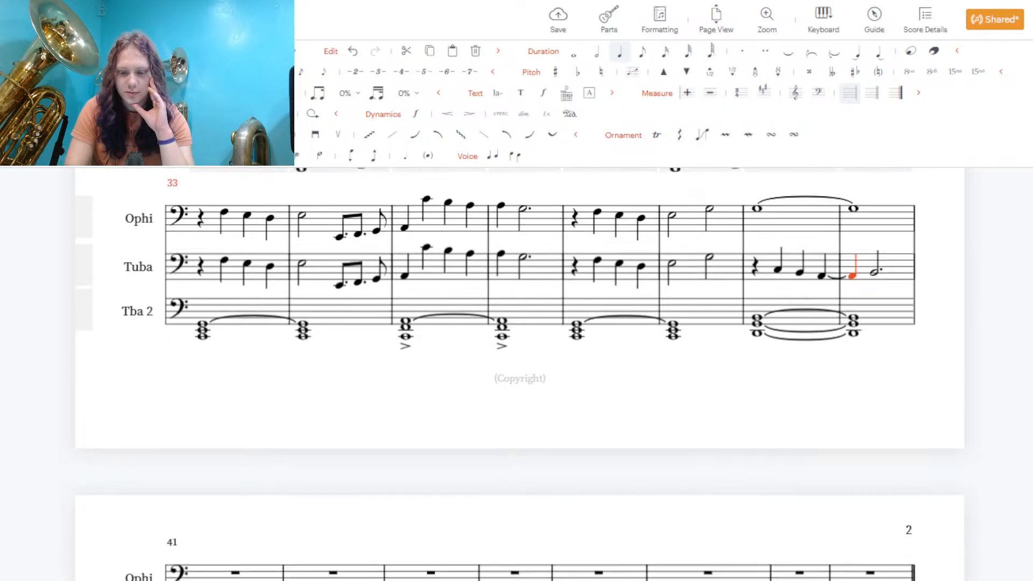
pyautogui.scroll(-5, 520, 375)
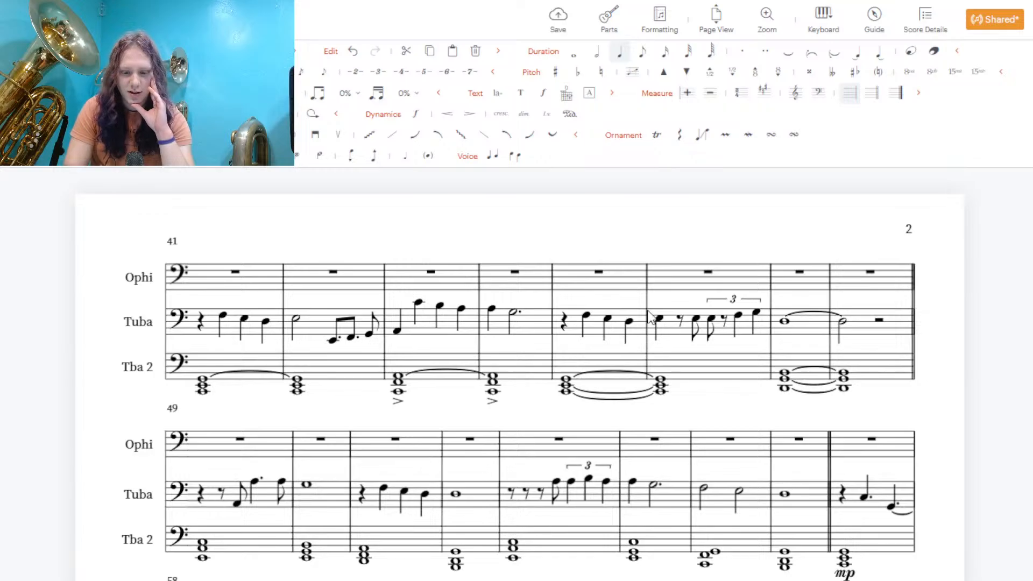
pyautogui.click(277, 327)
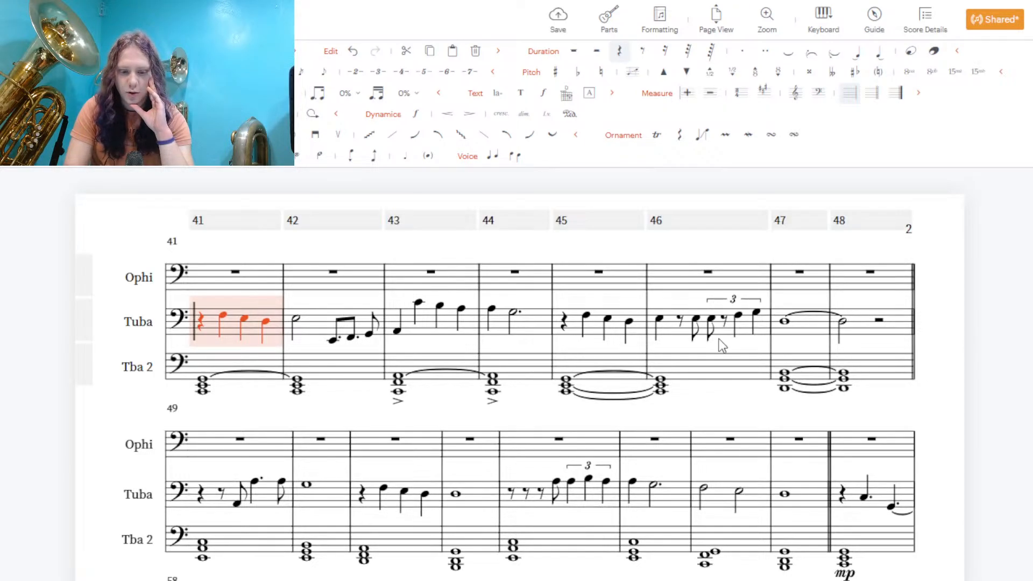
pyautogui.scroll(8, 520, 374)
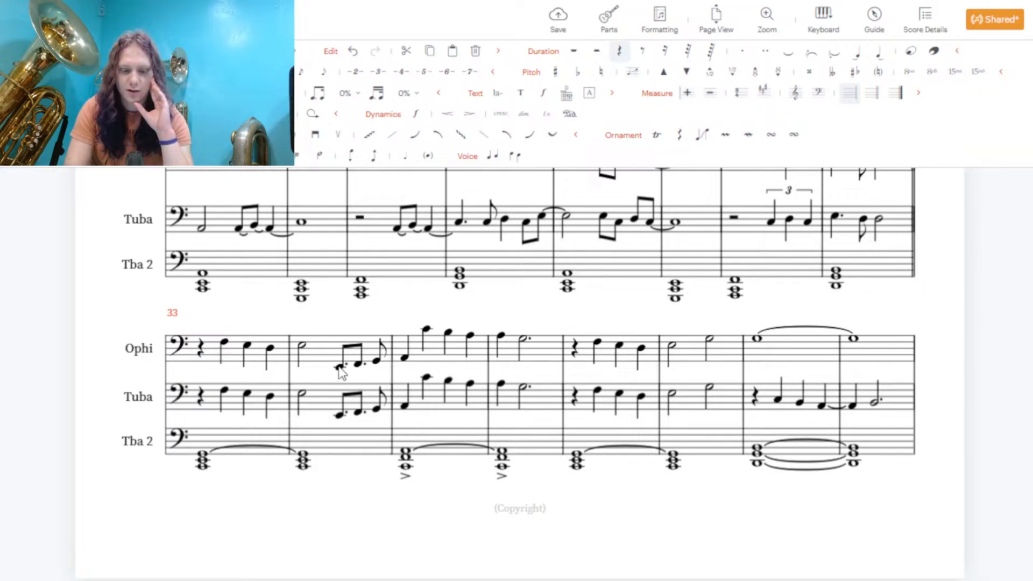
pyautogui.click(302, 345)
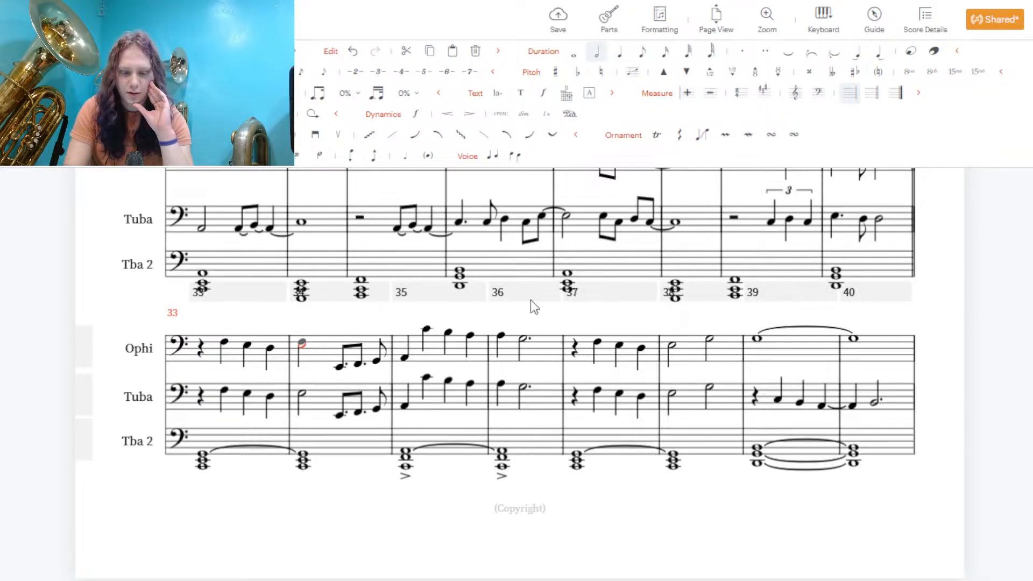
pyautogui.click(574, 54)
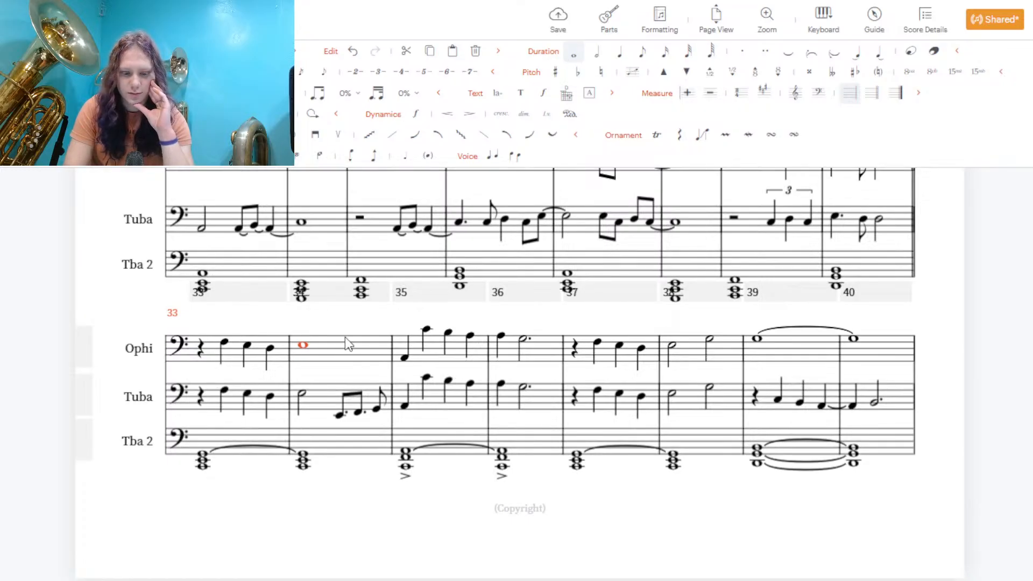
pyautogui.click(406, 358)
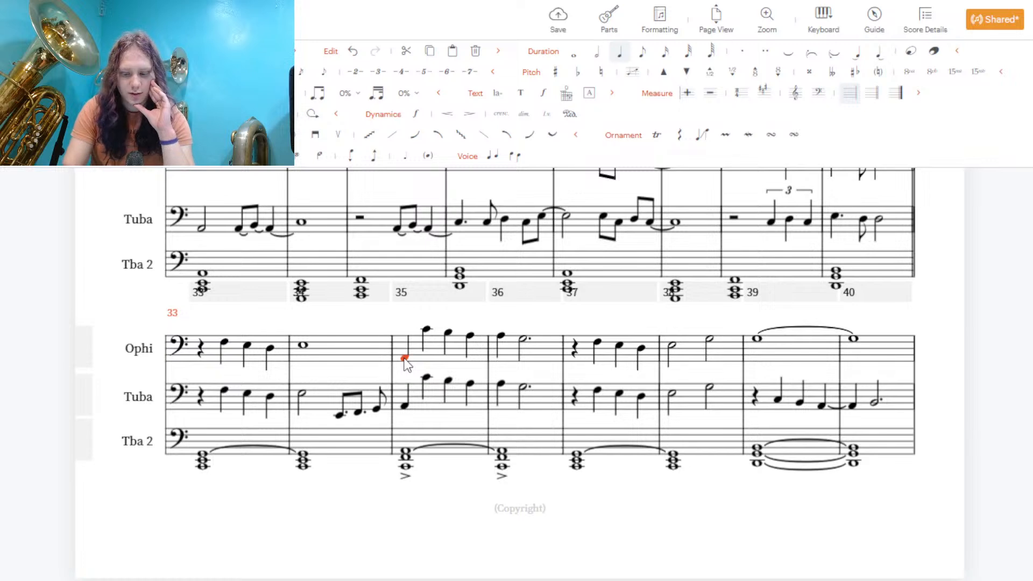
pyautogui.press('r')
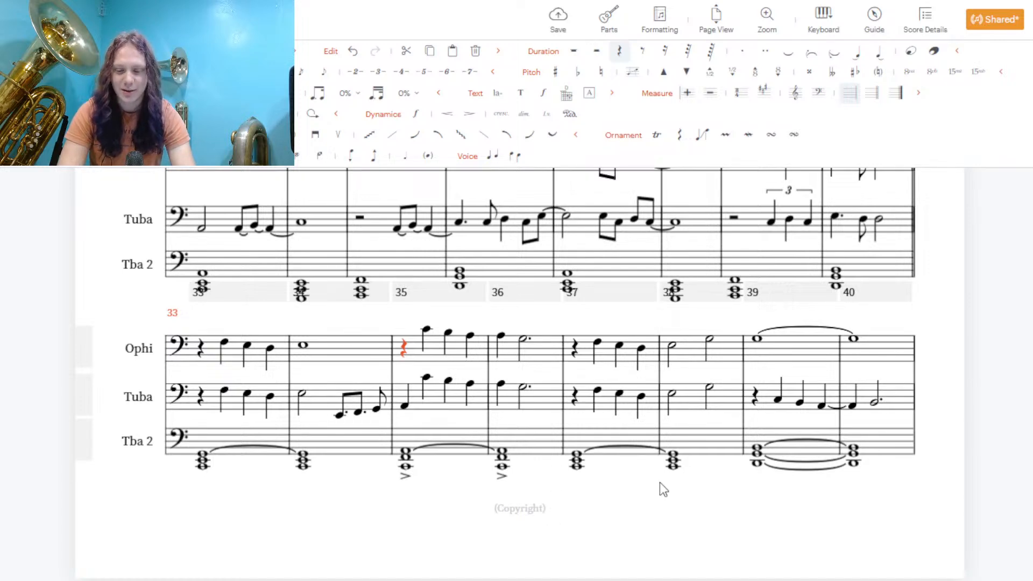
# Copy Ophicleide measures 33–36 into measures 41–44 of the same staff
pyautogui.scroll(-10, 517, 377)
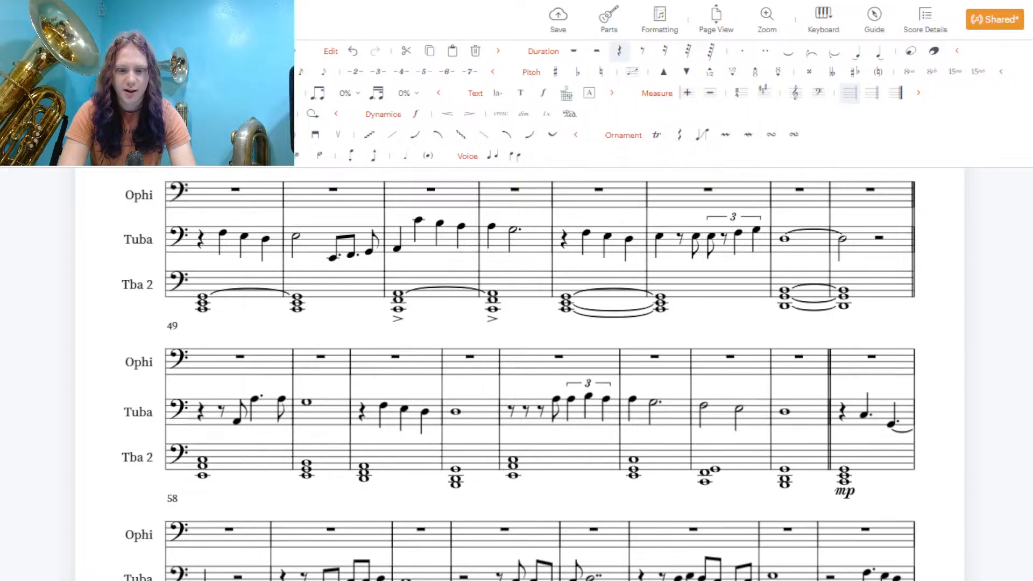
pyautogui.scroll(8, 516, 377)
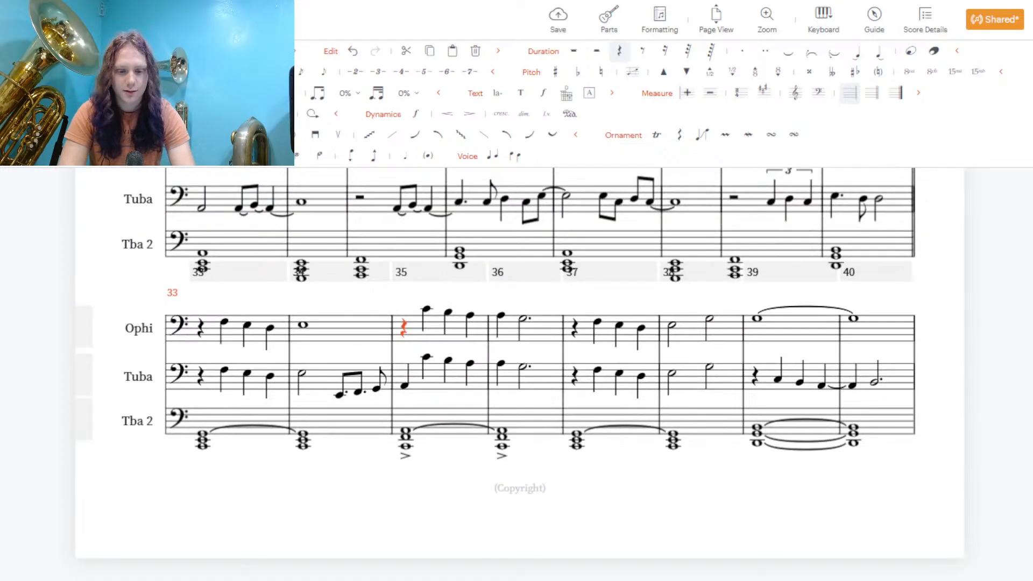
pyautogui.moveTo(287, 337); pyautogui.dragTo(505, 338)
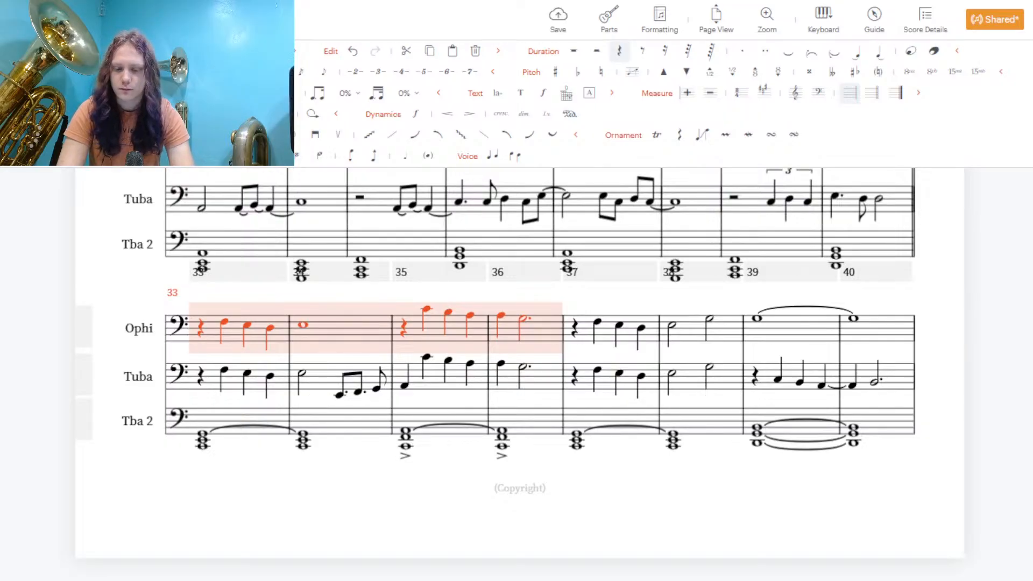
pyautogui.scroll(-6, 520, 371)
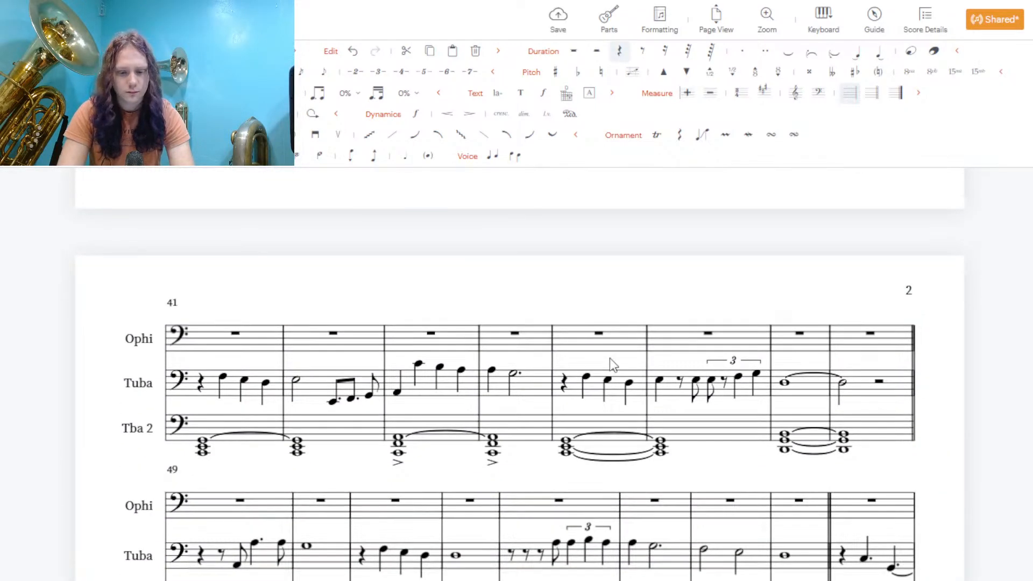
pyautogui.click(253, 343)
pyautogui.hotkey('ctrl', 'v')
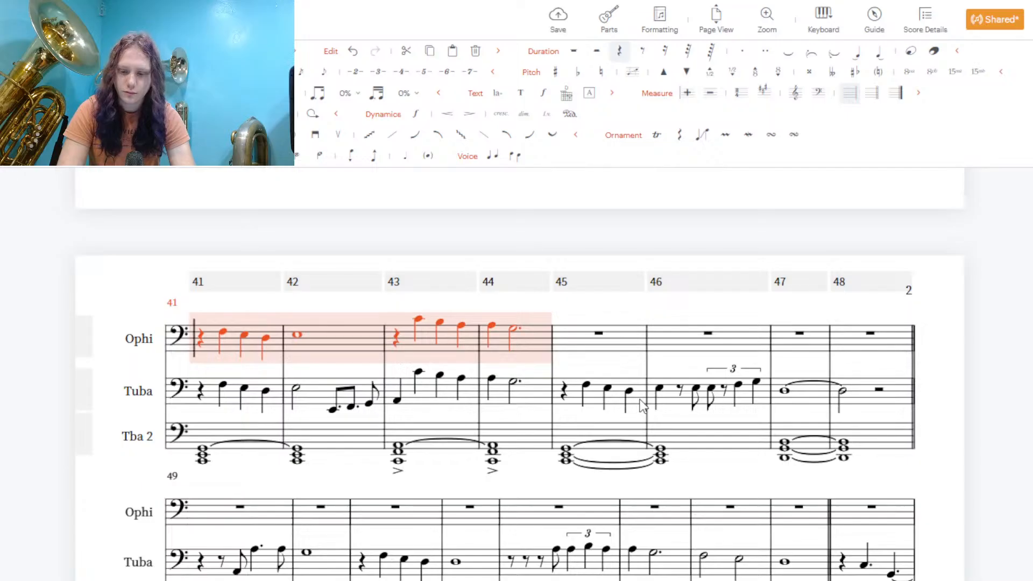
# Copy Tuba measures 45–48 into the same measures of the Ophicleide staff
pyautogui.moveTo(643, 400); pyautogui.dragTo(700, 401)
pyautogui.moveTo(804, 396); pyautogui.dragTo(861, 390)
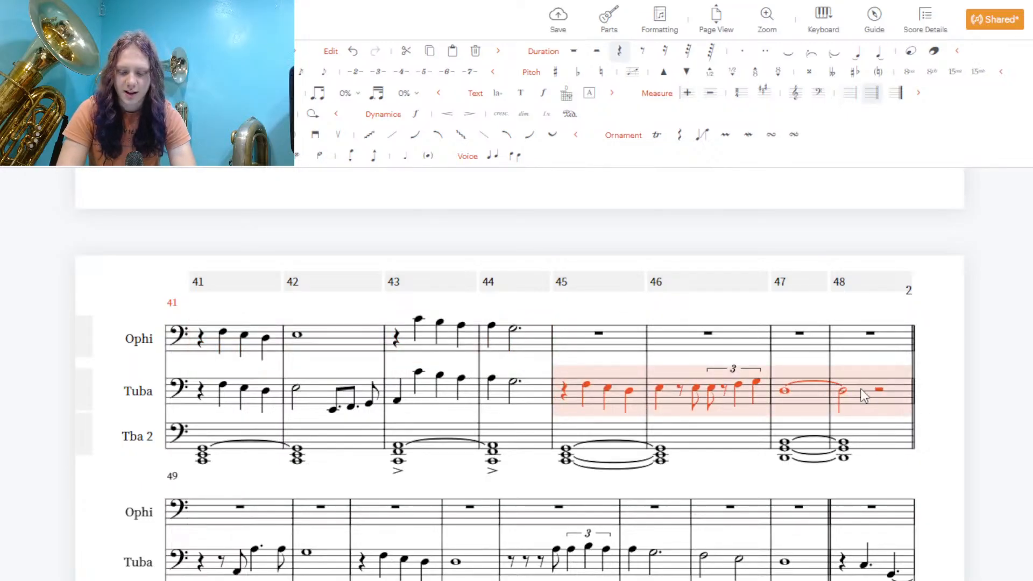
pyautogui.click(628, 341)
pyautogui.hotkey('ctrl', 'v')
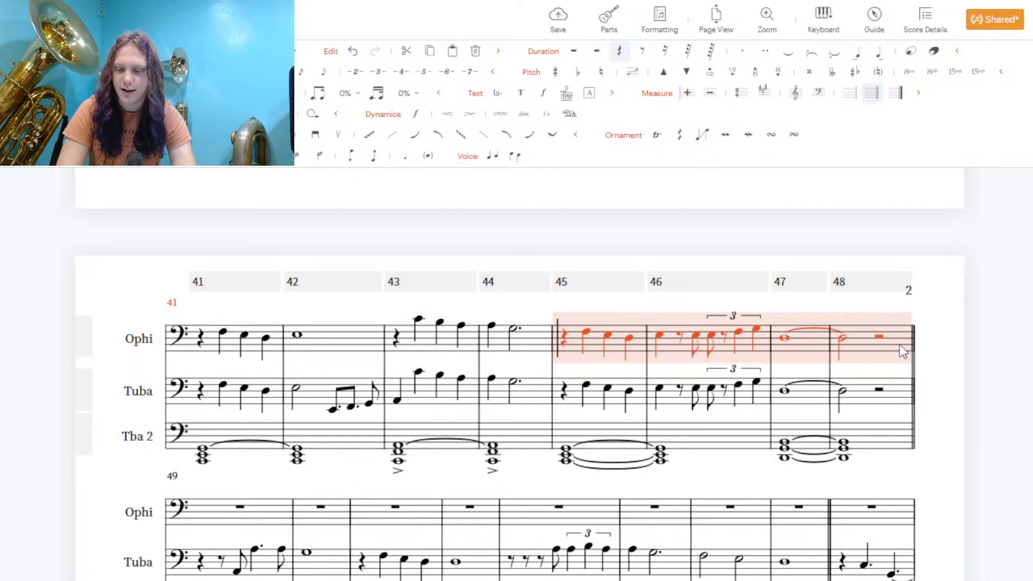
# Raise the Ophicleide's tied Ds in measures 47–48 by an octave and play the score from measure 45
pyautogui.click(934, 346)
pyautogui.moveTo(891, 332); pyautogui.dragTo(807, 335)
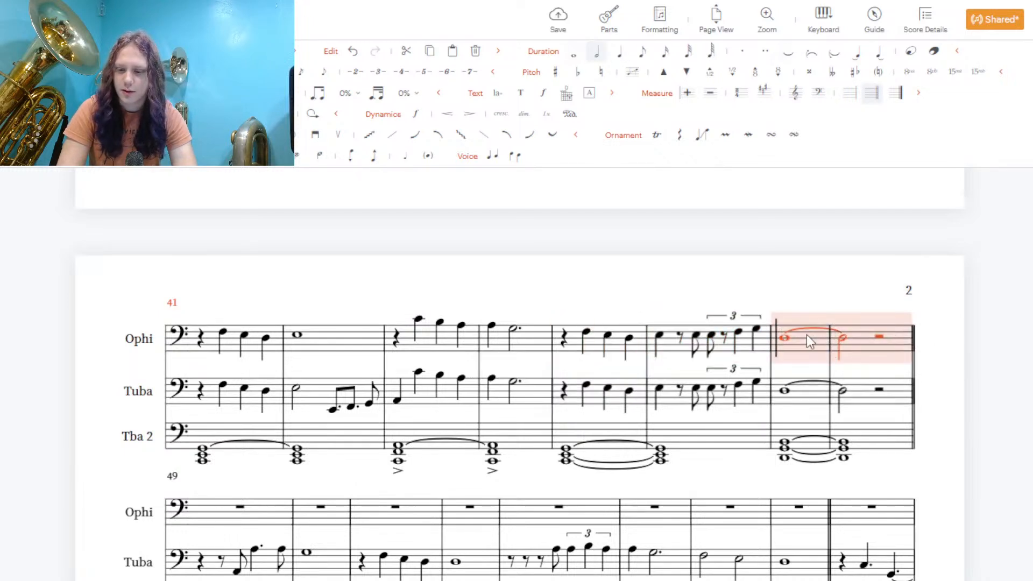
pyautogui.click(756, 73)
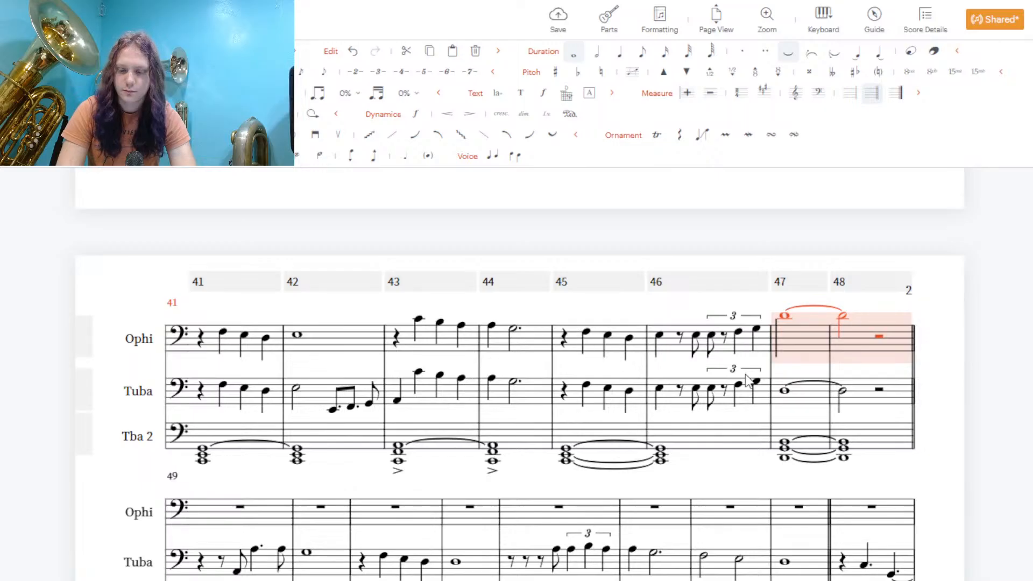
pyautogui.click(636, 353)
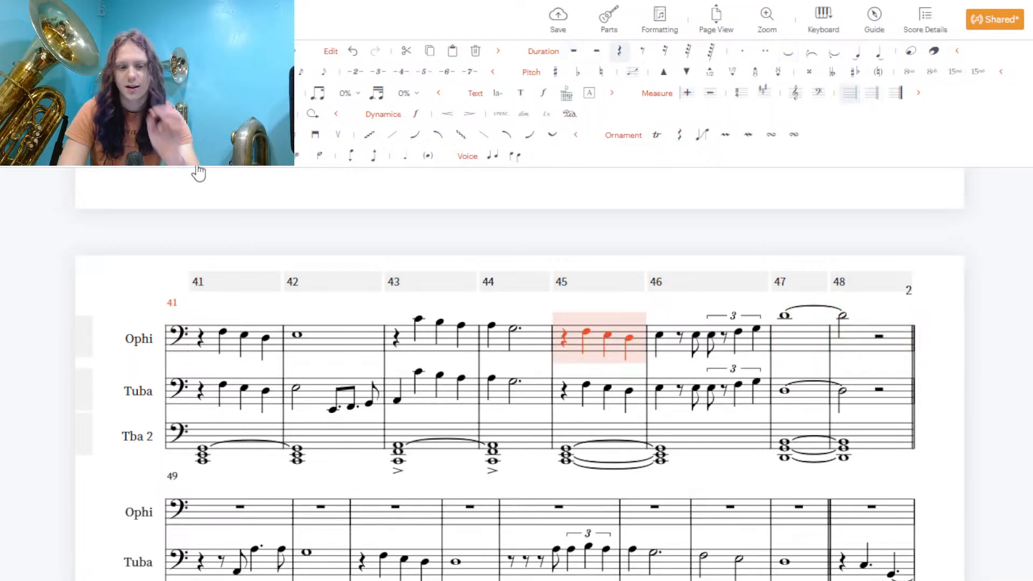
pyautogui.press('space')
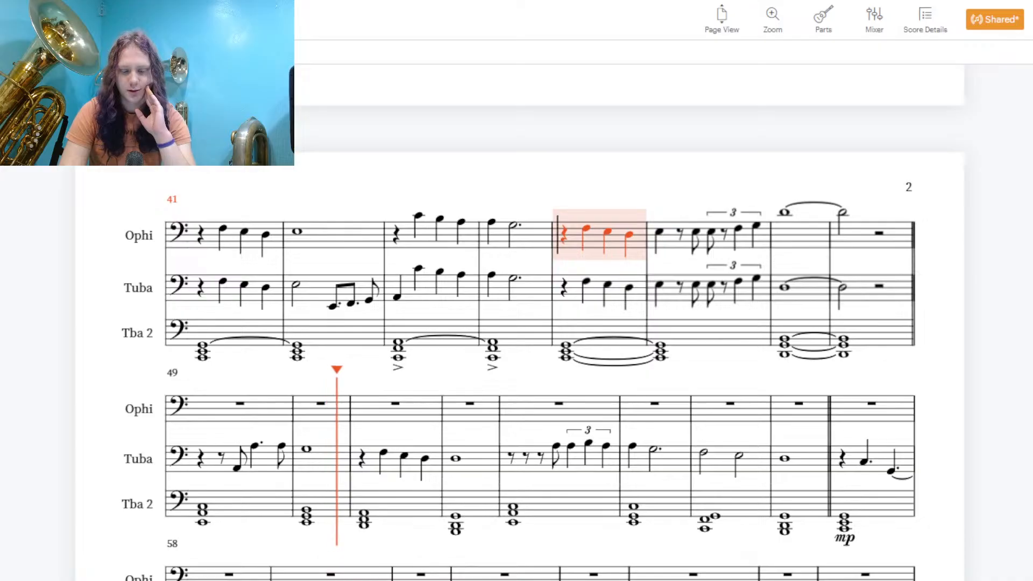
pyautogui.press('space')
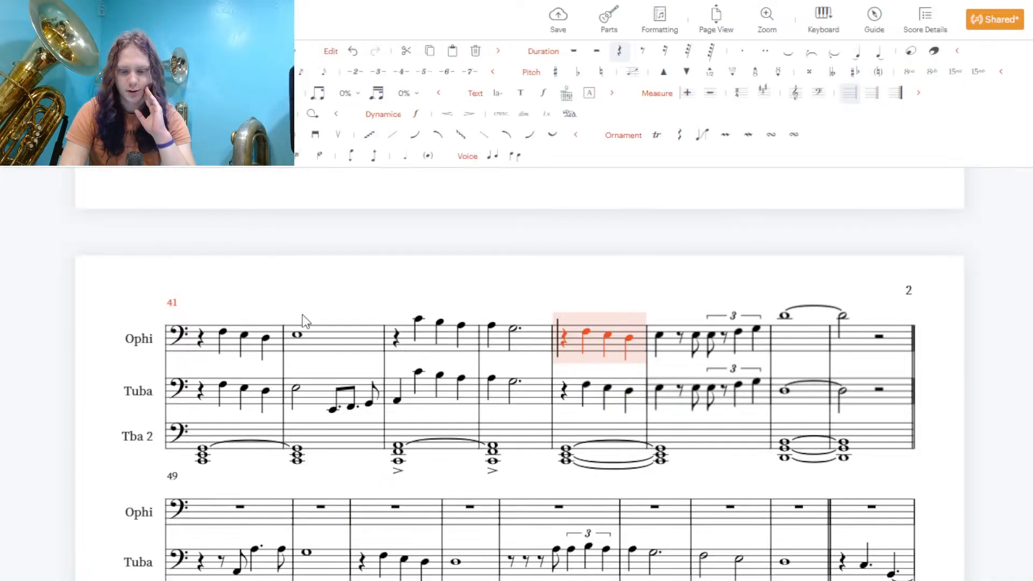
# Lower the Ophicleide's tied notes in measures 47–48 to the B above the staff and play from measure 46
pyautogui.click(940, 362)
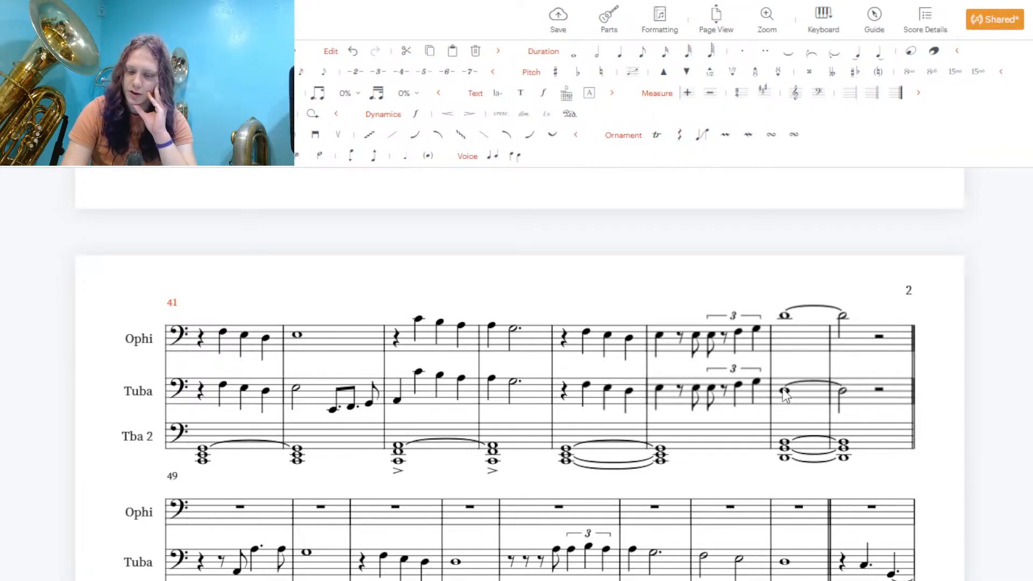
pyautogui.click(783, 316)
pyautogui.press('Down')
pyautogui.press('Down')
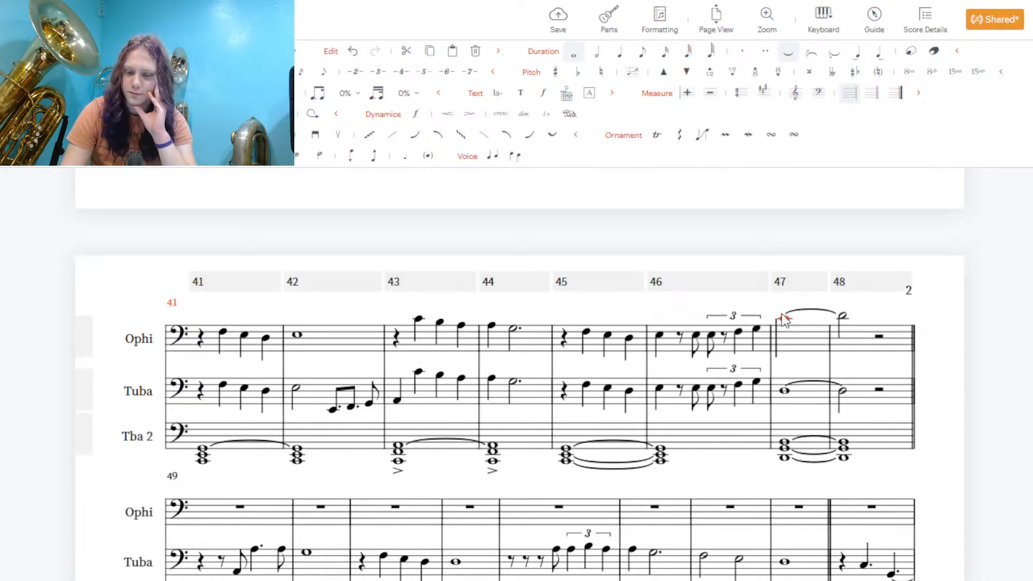
pyautogui.press('Right')
pyautogui.press('Down')
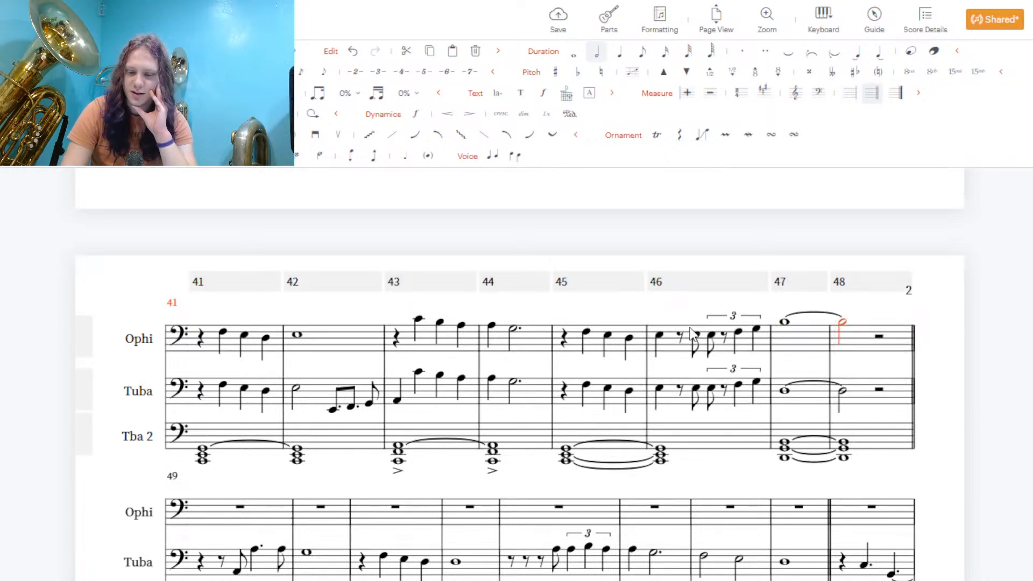
pyautogui.click(670, 354)
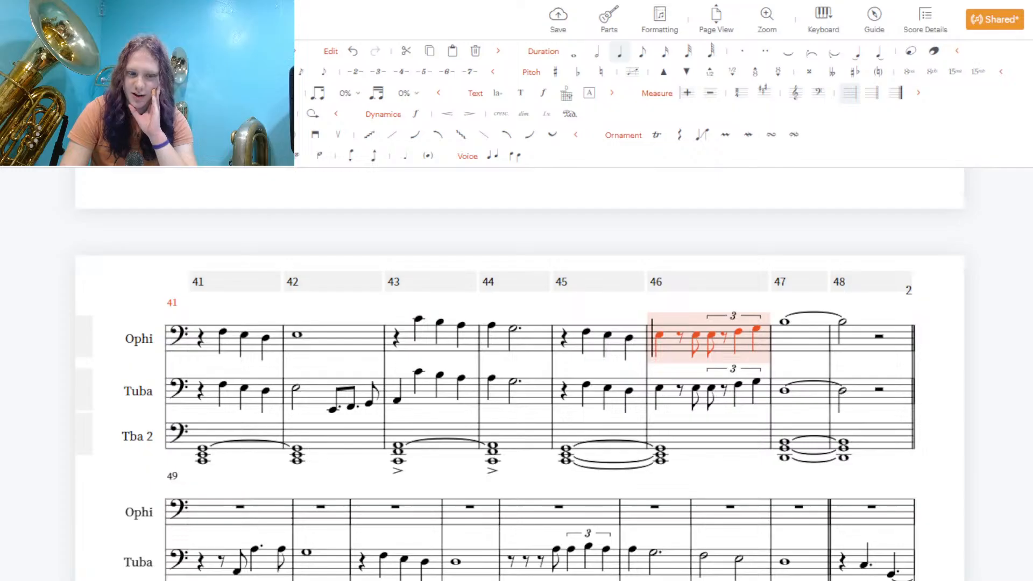
pyautogui.press('space')
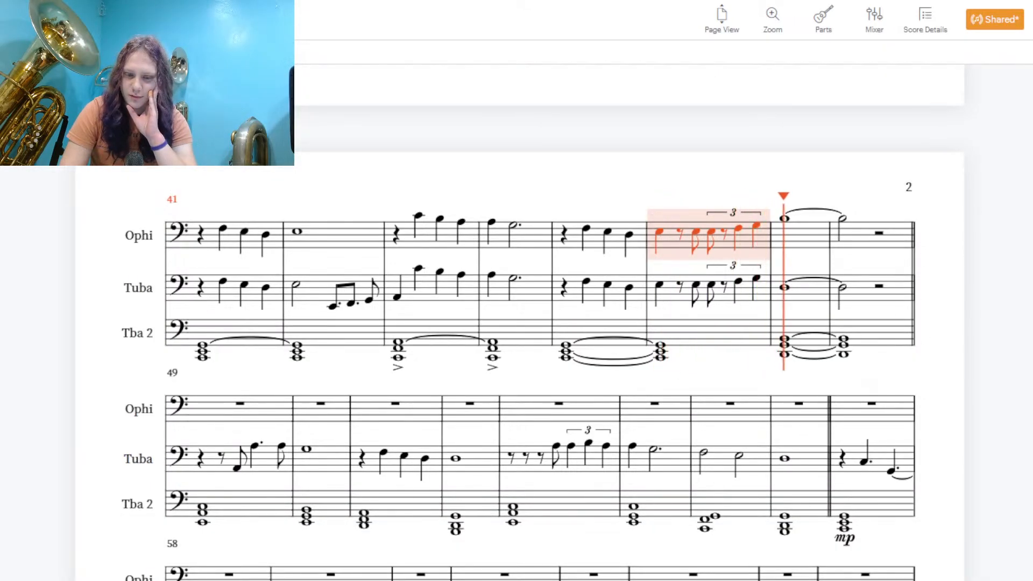
pyautogui.press('space')
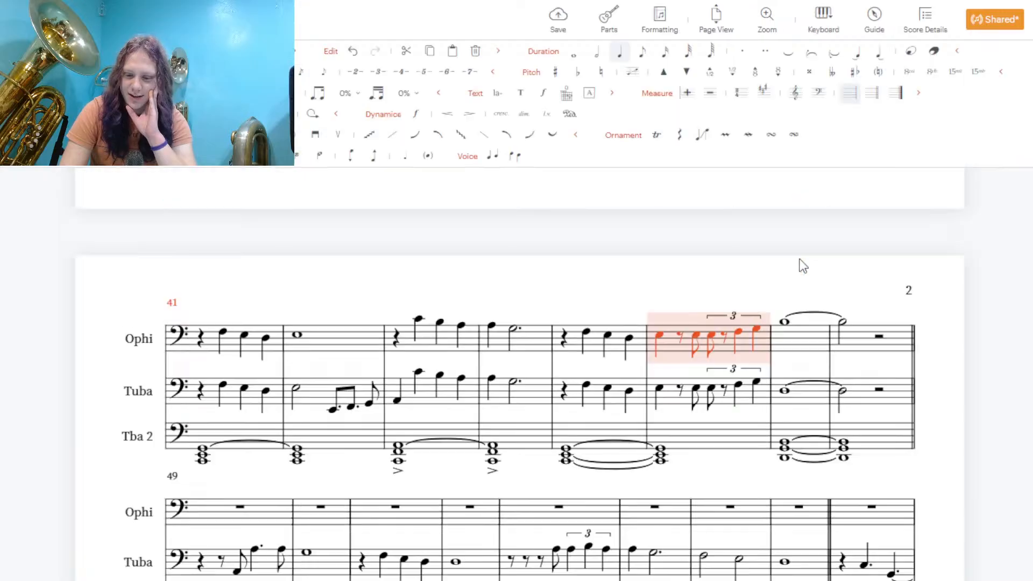
# Lower the Ophicleide's tied notes in measures 47–48 to the middle-line D
pyautogui.click(795, 341)
pyautogui.keyDown('shift'); pyautogui.click(854, 342); pyautogui.keyUp('shift')
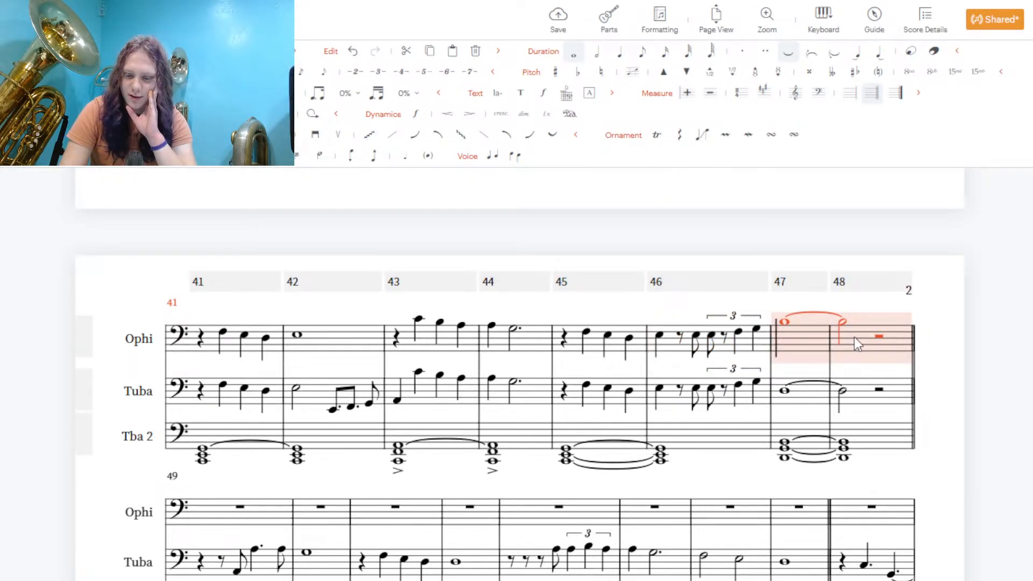
pyautogui.press('Down')
pyautogui.press('Down')
pyautogui.press('Down')
pyautogui.press('Down')
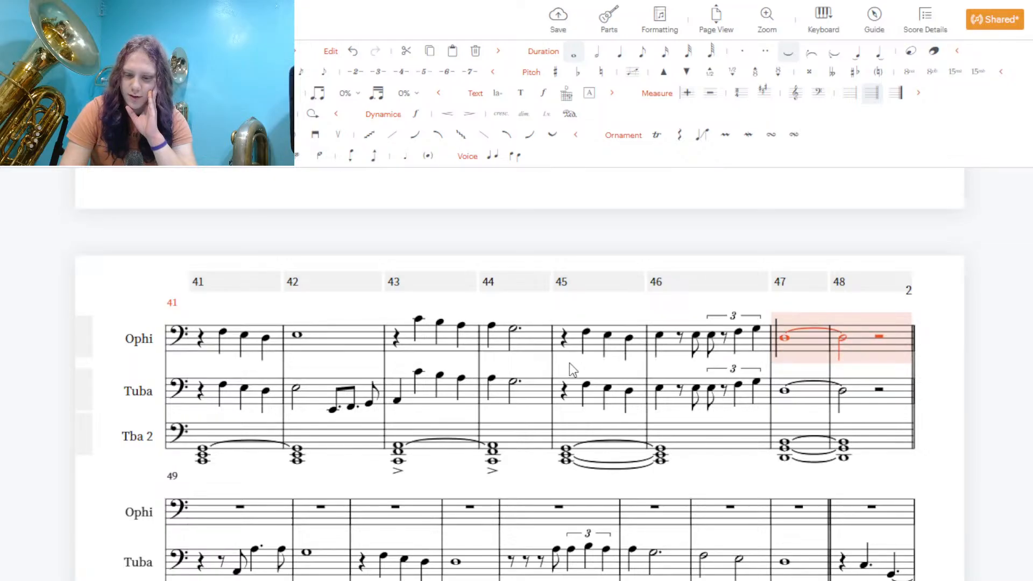
# Play the score from measure 45 to check the ending of the Ophicleide phrase
pyautogui.click(572, 341)
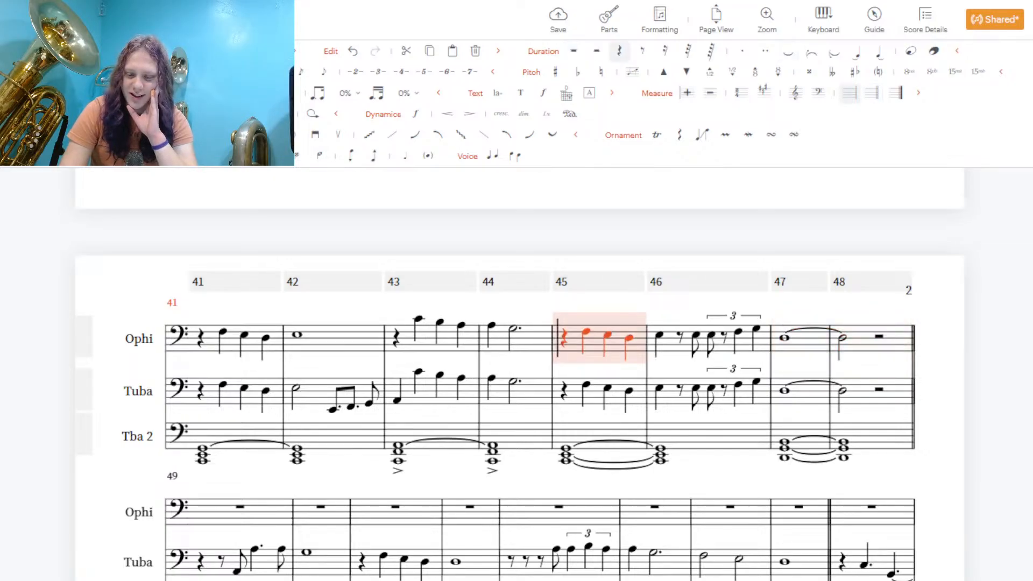
pyautogui.press('space')
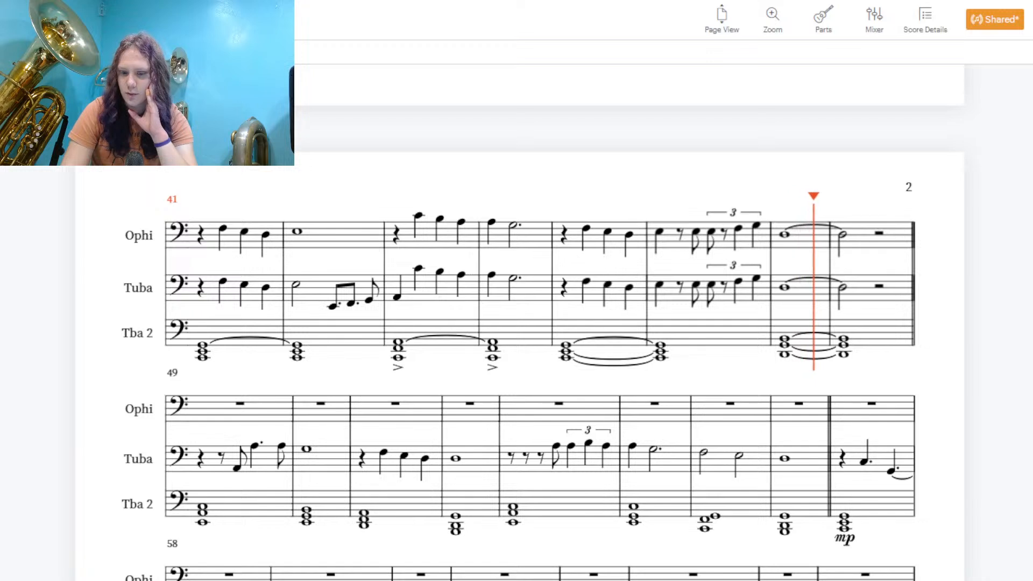
pyautogui.press('space')
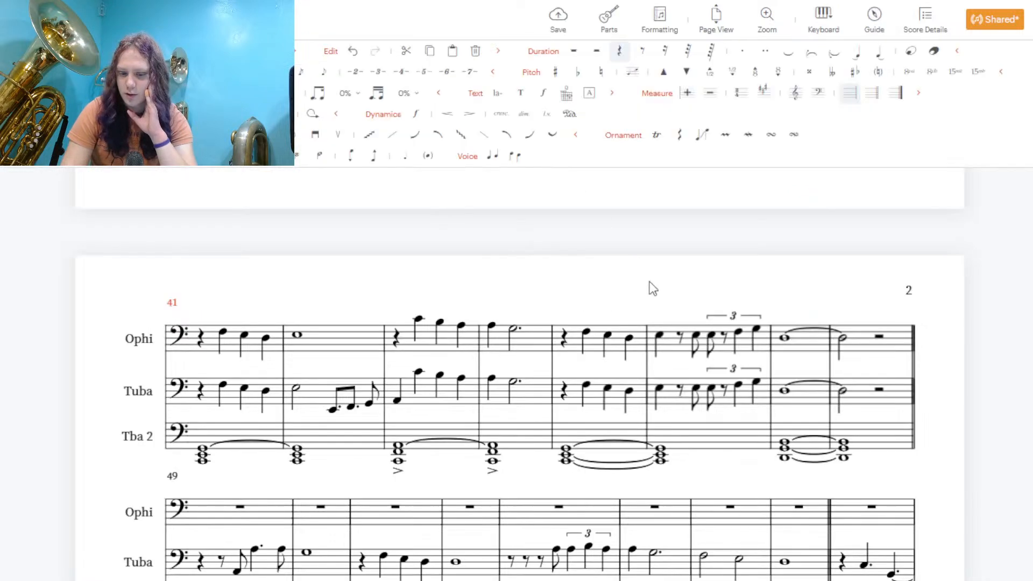
# Change the first triplet note in measure 46 to a quarter note in both the Ophicleide and Tuba parts
pyautogui.click(712, 335)
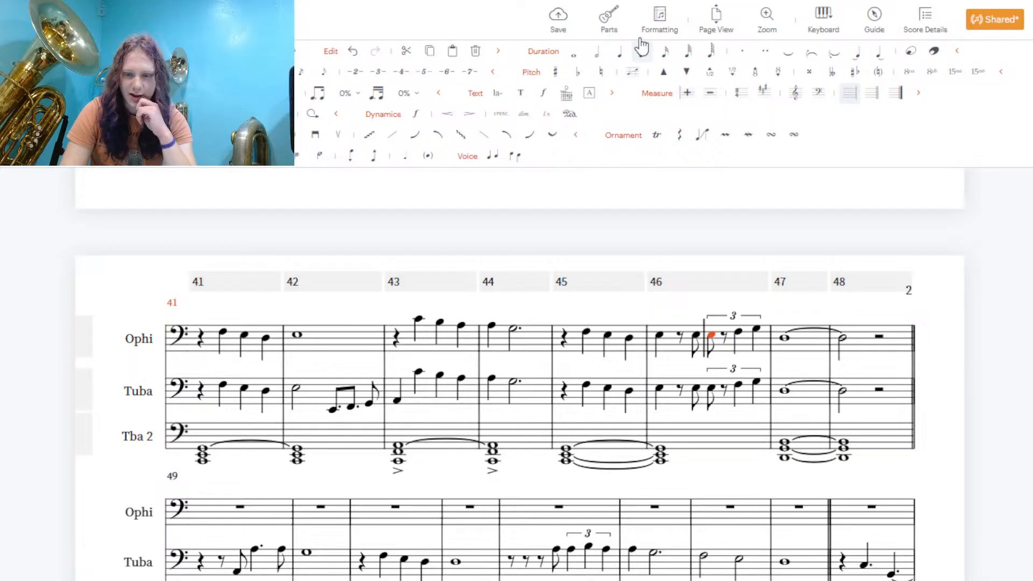
pyautogui.click(620, 52)
pyautogui.click(714, 389)
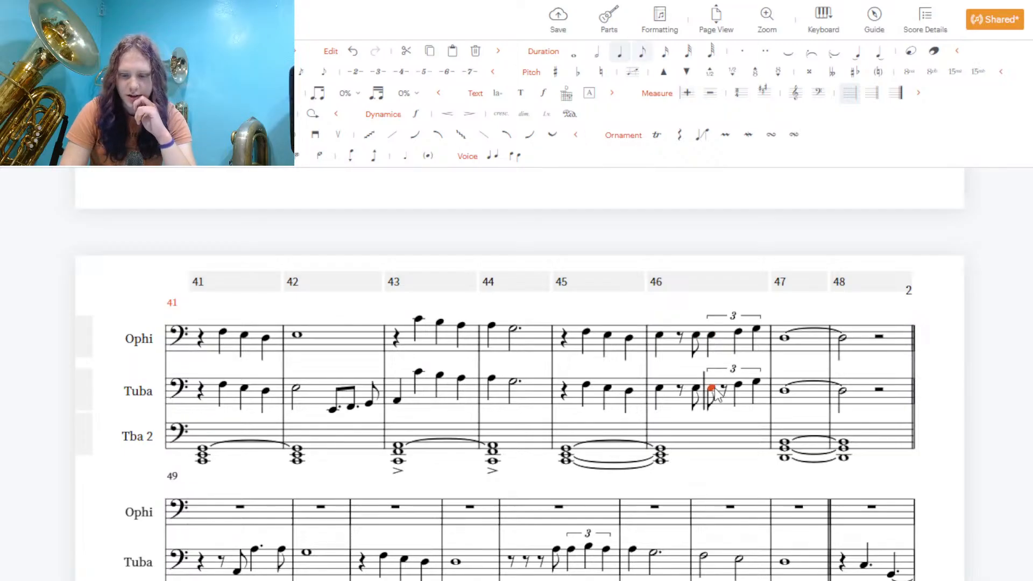
pyautogui.click(623, 54)
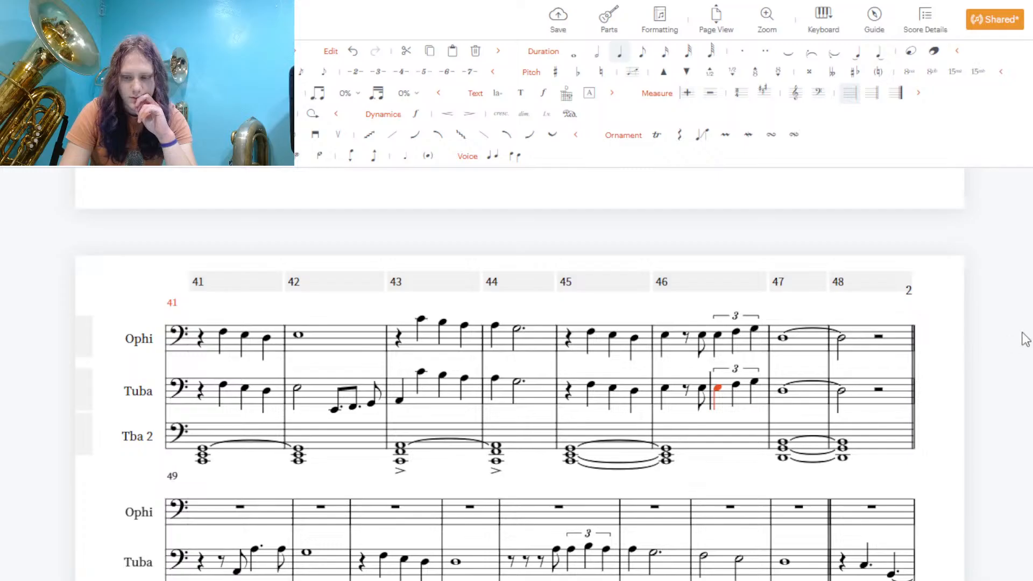
# Copy the Tuba line from measures 51–52 into the Ophicleide and raise it by an octave
pyautogui.scroll(-3, 1014, 362)
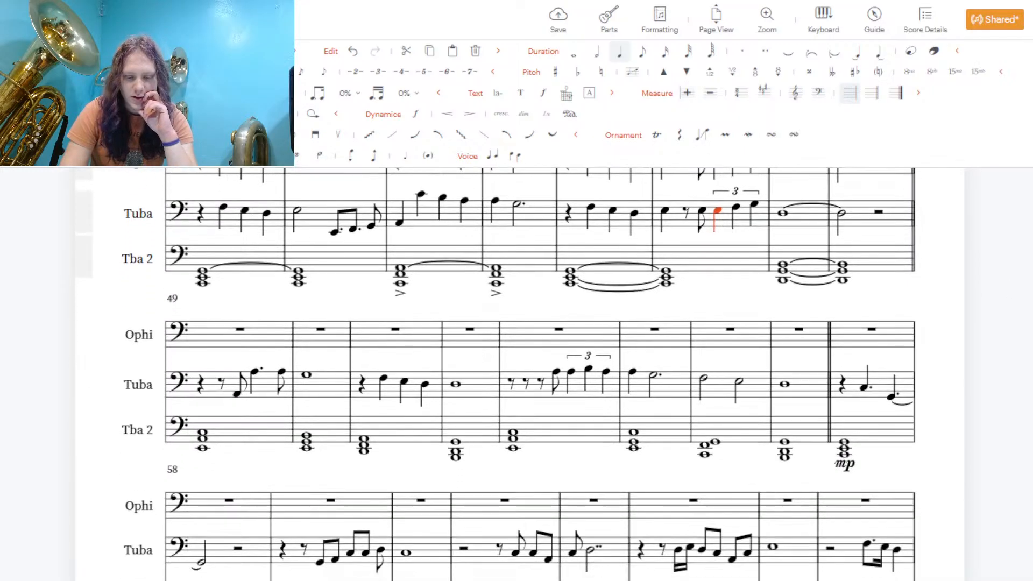
pyautogui.moveTo(403, 391); pyautogui.dragTo(459, 390)
pyautogui.hotkey('ctrl', 'c')
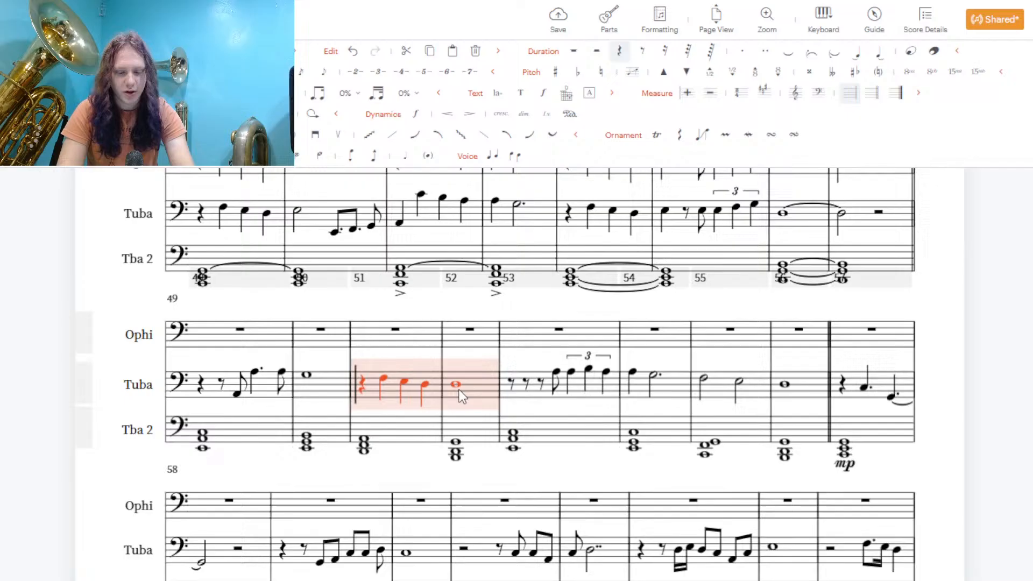
pyautogui.click(428, 336)
pyautogui.hotkey('ctrl', 'v')
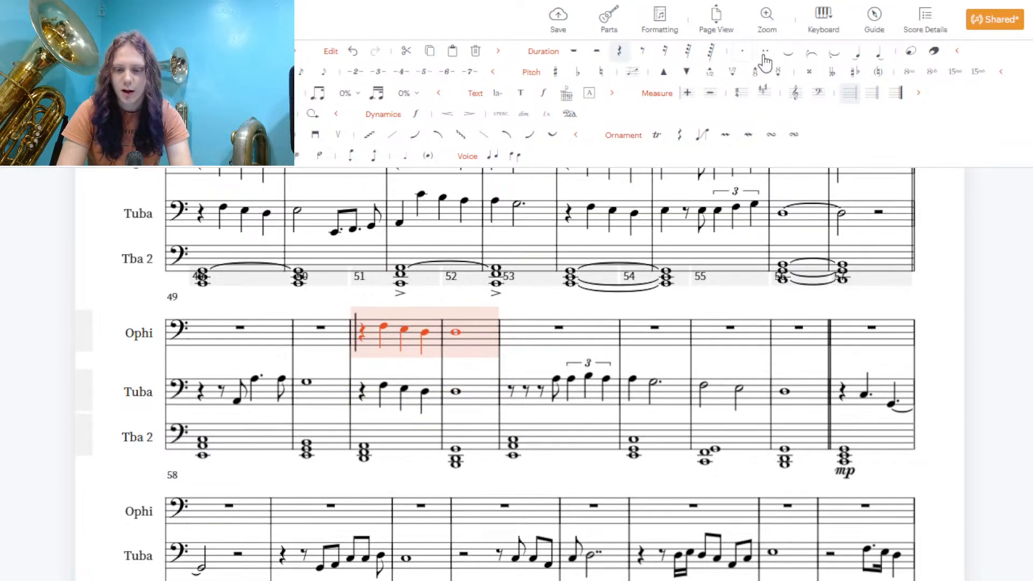
pyautogui.click(757, 79)
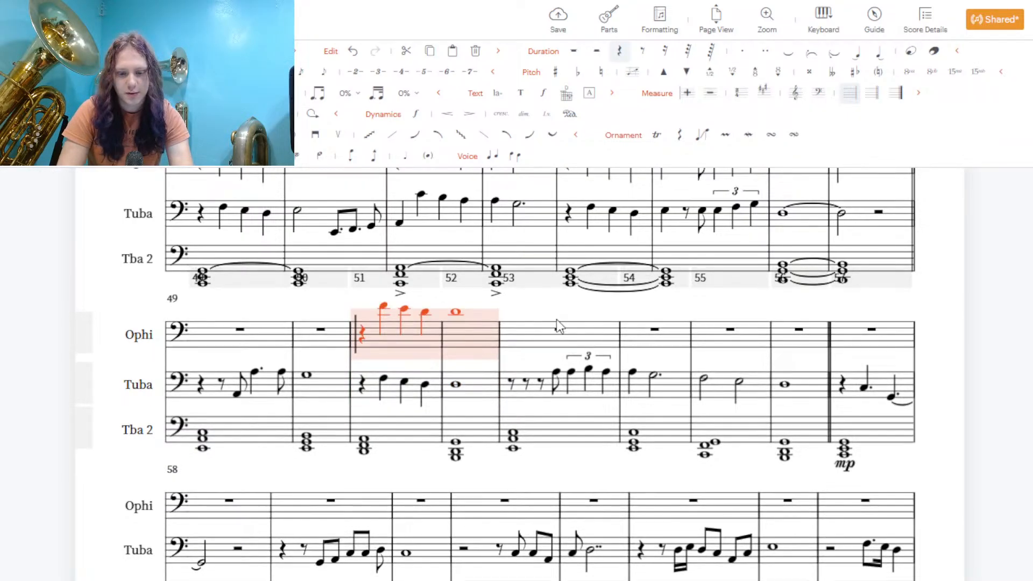
# Clear the Tuba's notes in measures 51–52
pyautogui.click(473, 393)
pyautogui.keyDown('shift'); pyautogui.click(405, 383); pyautogui.keyUp('shift')
pyautogui.press('Delete')
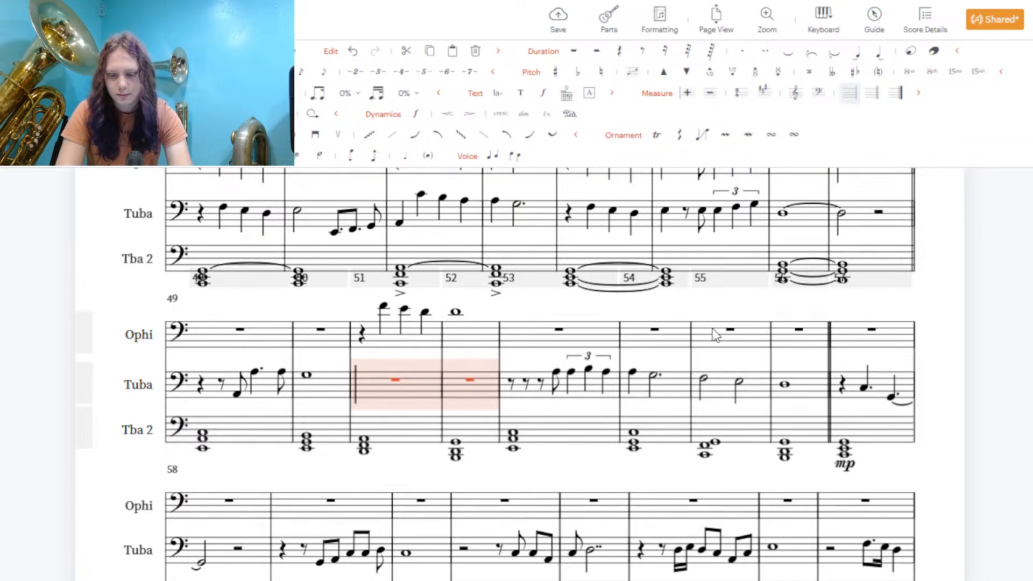
# Copy the Tuba line from measures 55–56 into the Ophicleide and raise the copy by an octave
pyautogui.click(720, 388)
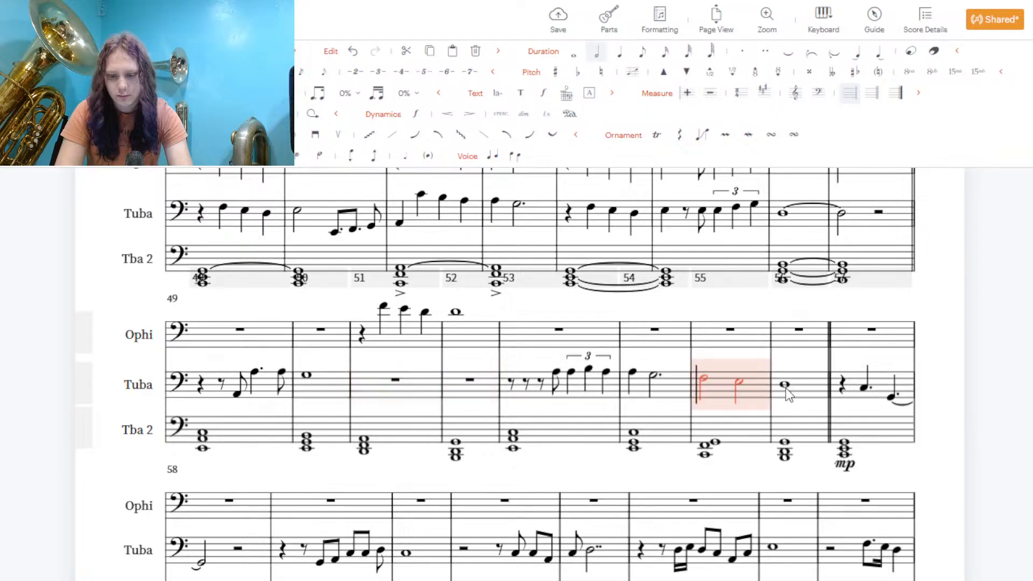
pyautogui.keyDown('shift'); pyautogui.click(786, 388); pyautogui.keyUp('shift')
pyautogui.hotkey('ctrl', 'c')
pyautogui.click(715, 338)
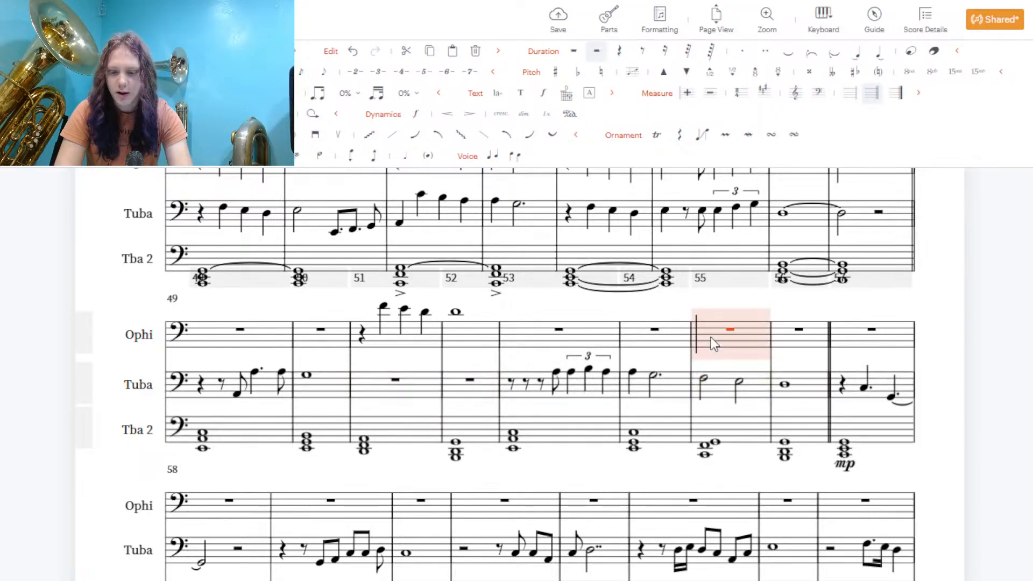
pyautogui.hotkey('ctrl', 'v')
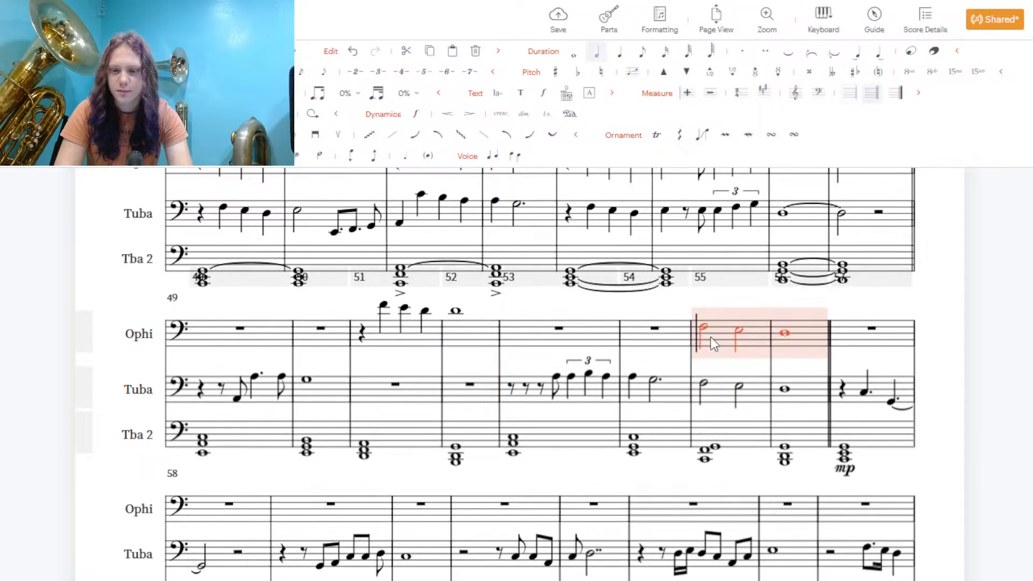
pyautogui.click(750, 72)
pyautogui.click(957, 344)
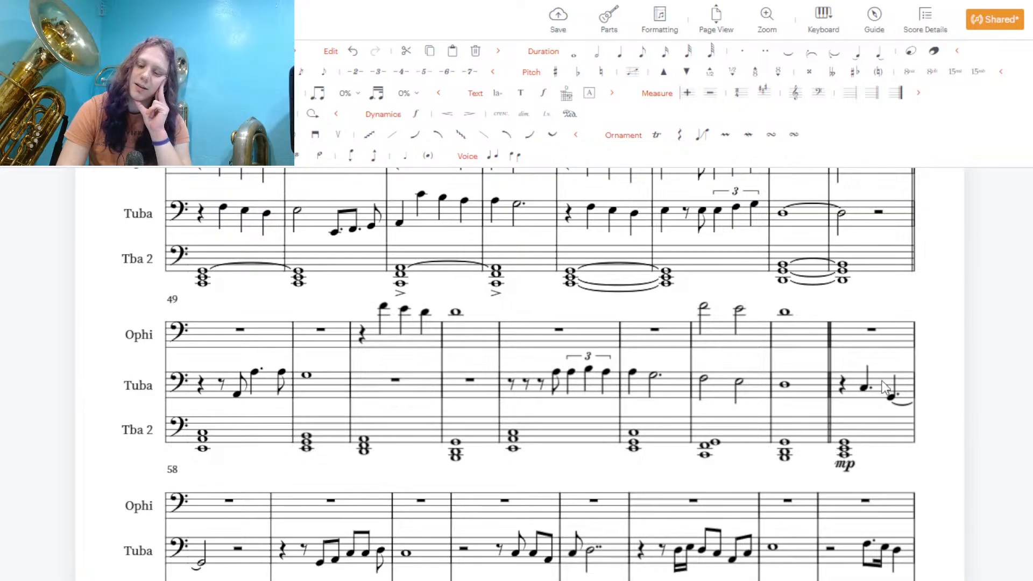
# Copy the Tuba line from measures 57–62 into the same measures of the Ophicleide
pyautogui.moveTo(888, 390); pyautogui.dragTo(598, 557)
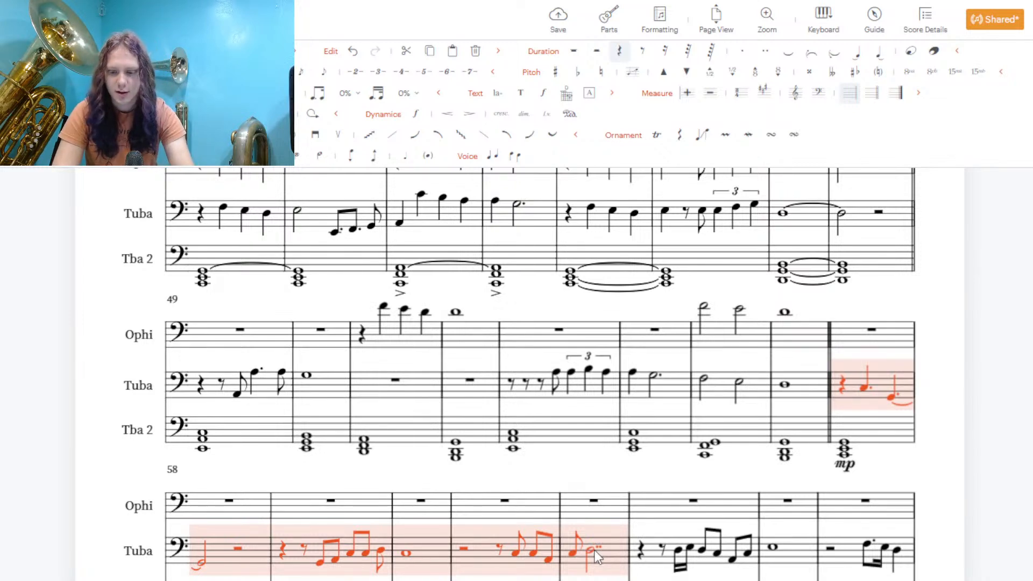
pyautogui.click(854, 330)
pyautogui.hotkey('ctrl', 'v')
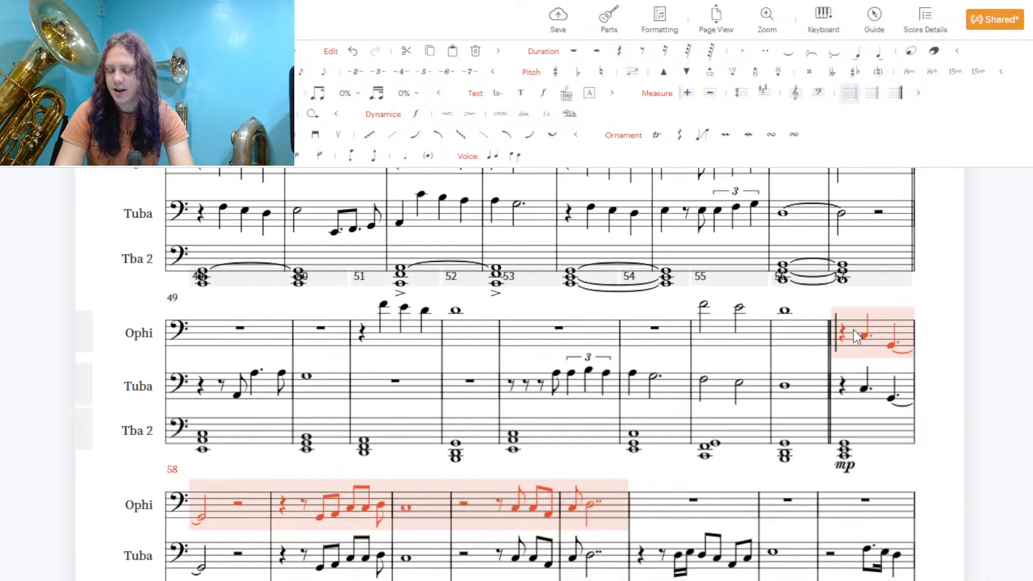
# Examine the Tuba line from measure 58 through the system starting at measure 73
pyautogui.scroll(-1, 496, 375)
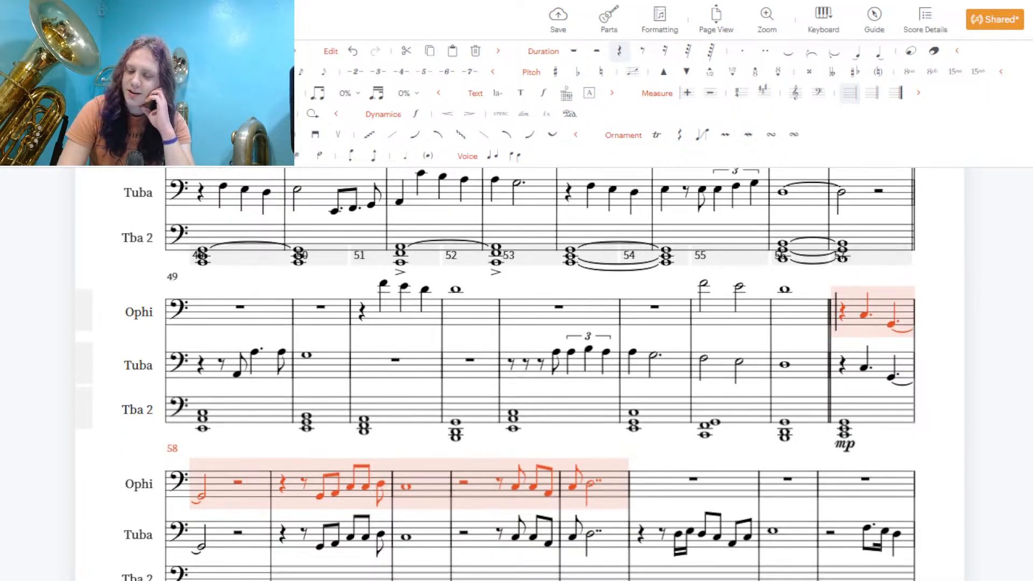
pyautogui.scroll(-5, 496, 375)
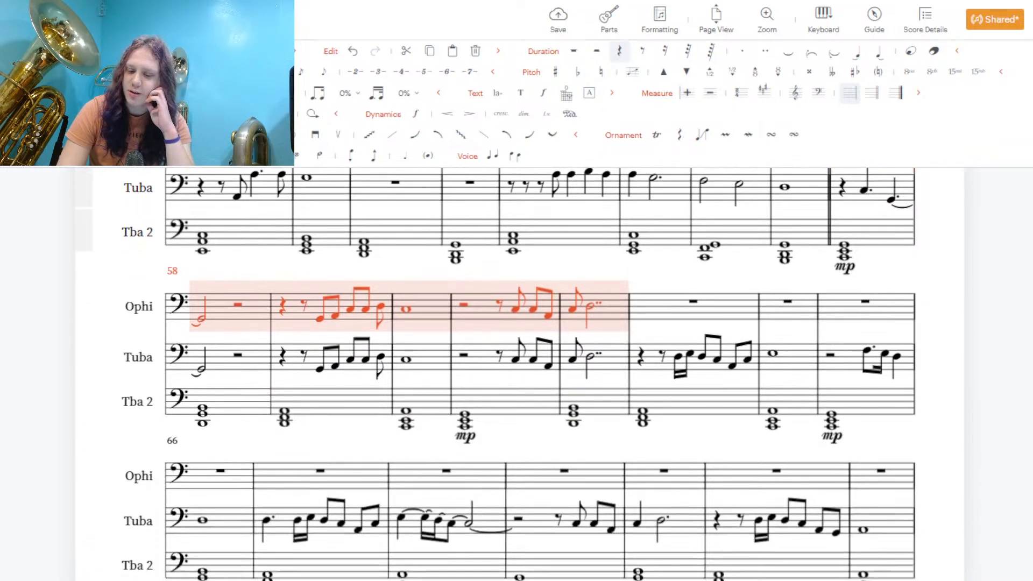
pyautogui.scroll(-1, 496, 375)
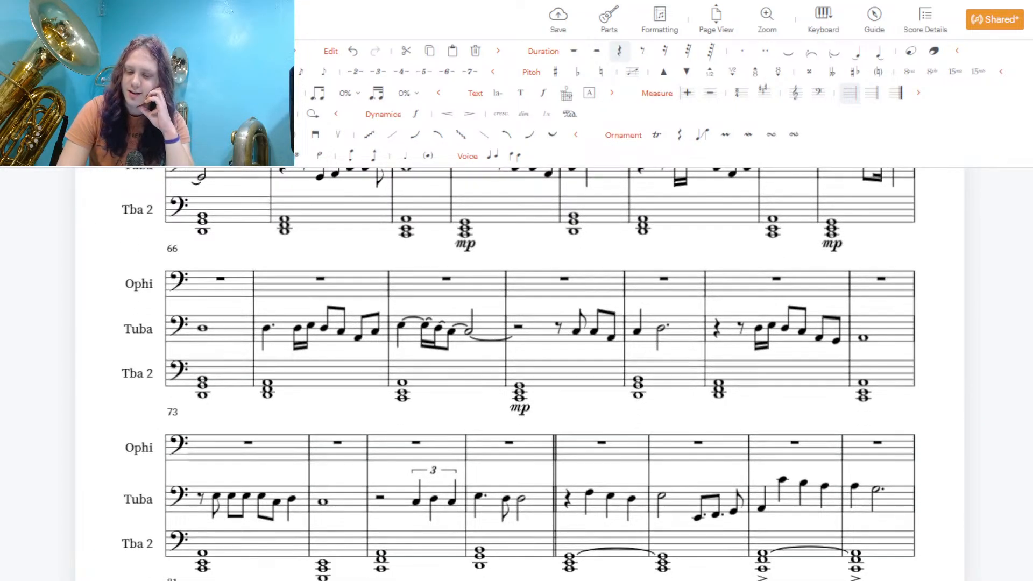
pyautogui.scroll(-1, 496, 374)
pyautogui.scroll(1, 496, 375)
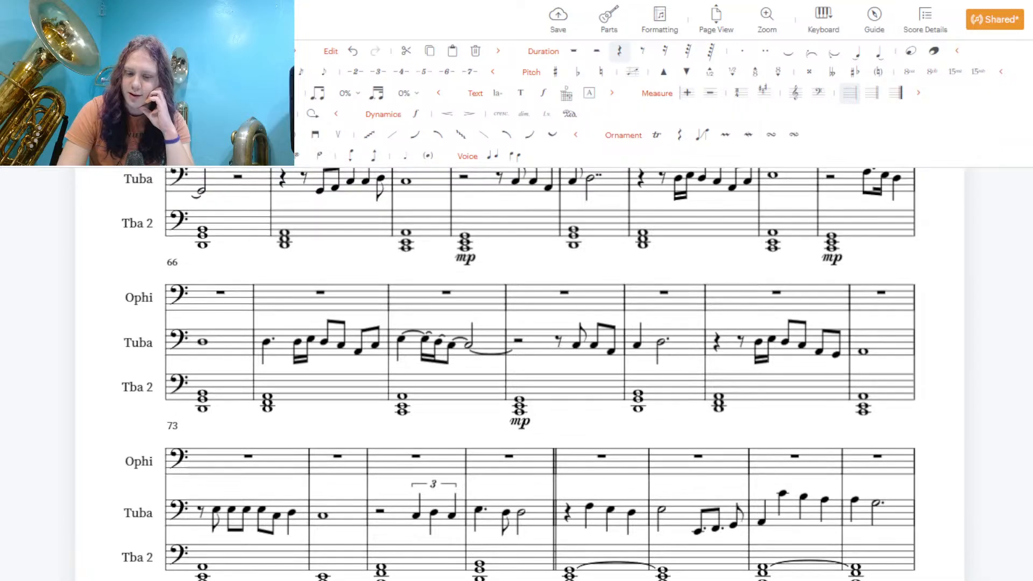
pyautogui.scroll(-1, 496, 375)
pyautogui.scroll(5, 496, 375)
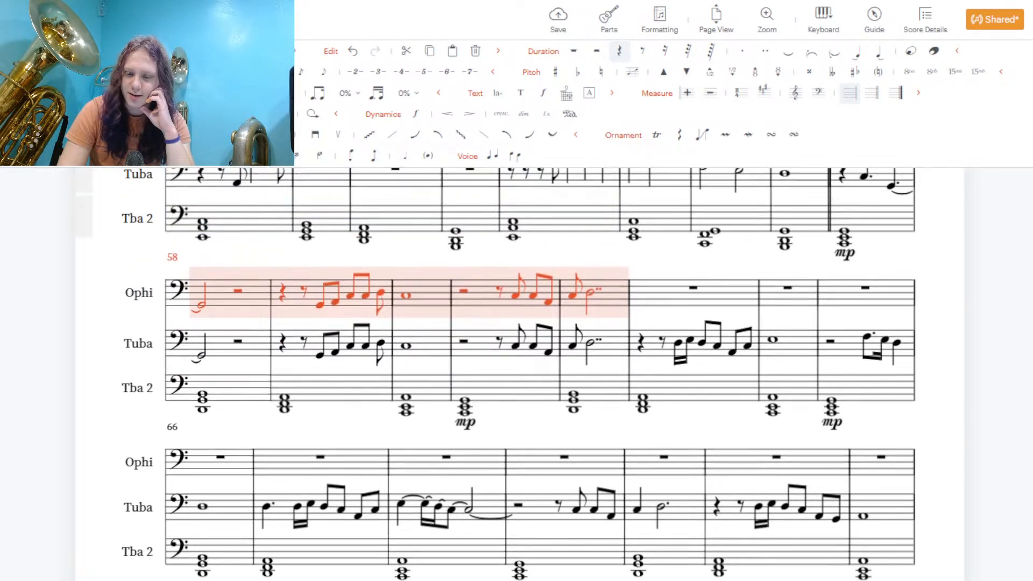
pyautogui.scroll(2, 496, 375)
pyautogui.scroll(-3, 496, 375)
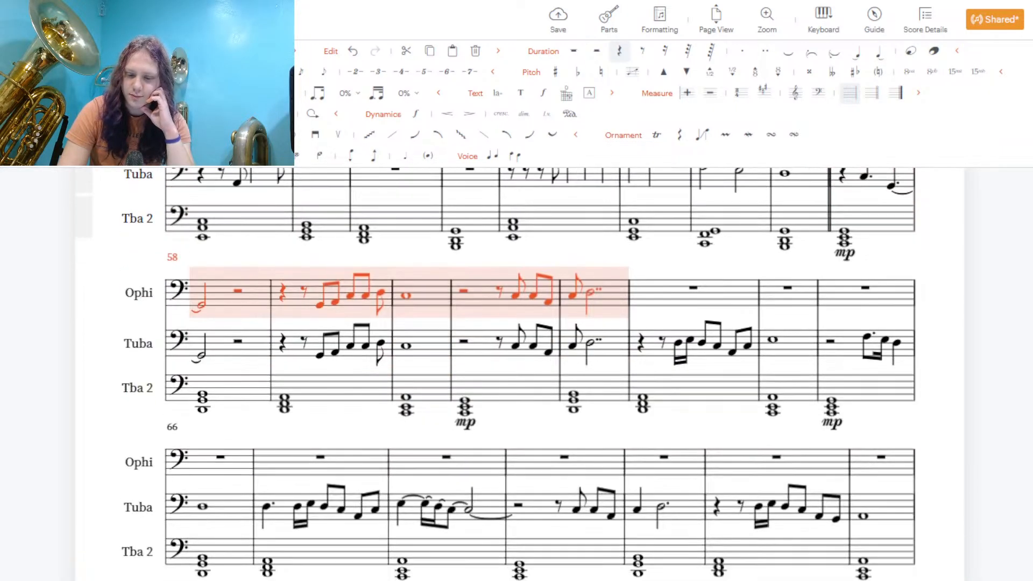
pyautogui.scroll(3, 496, 375)
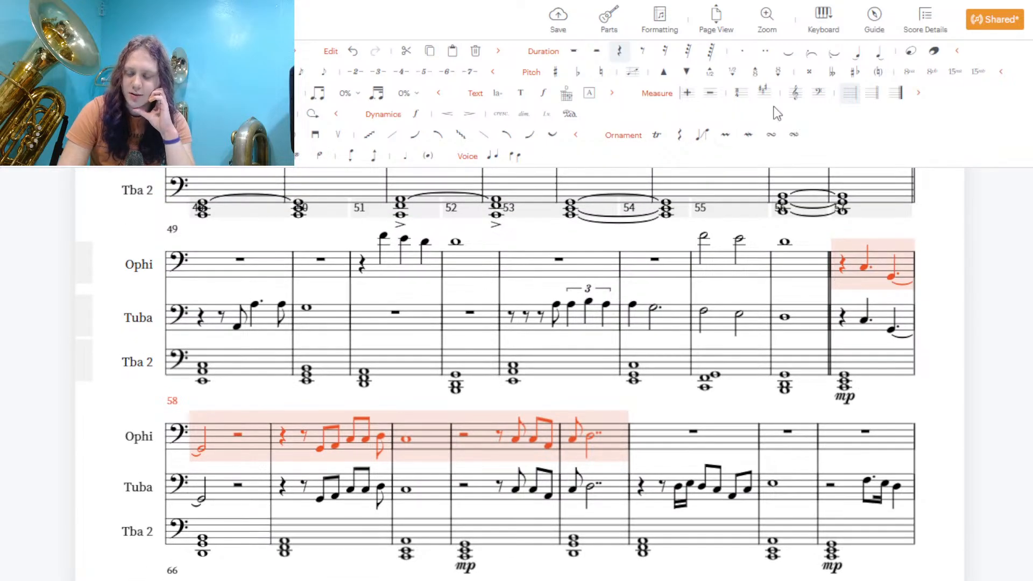
# Raise the Ophicleide's copied line in measures 57–62 by an octave and clear the Tuba's notes in those measures
pyautogui.click(755, 75)
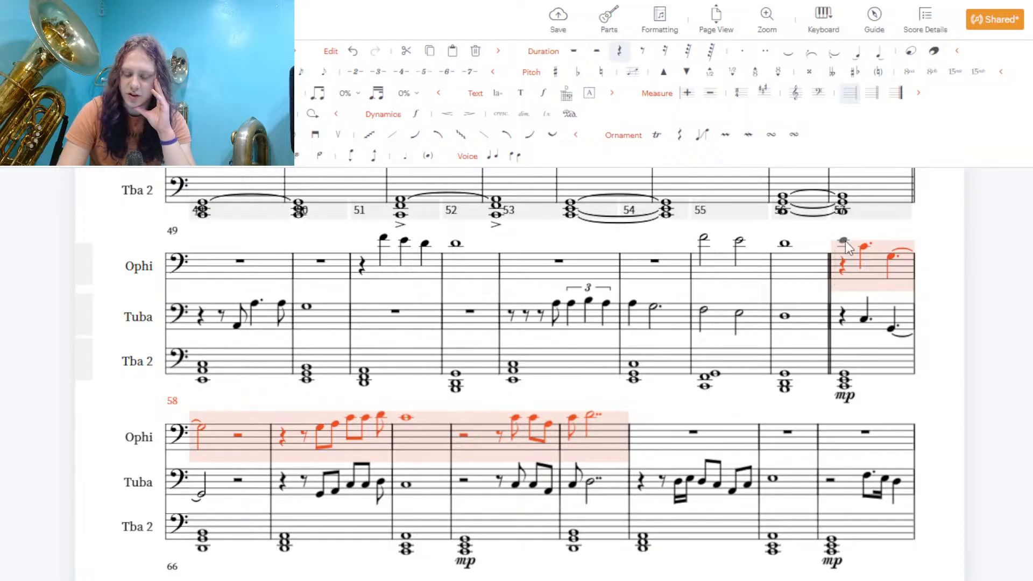
pyautogui.click(891, 314)
pyautogui.keyDown('shift'); pyautogui.click(605, 489); pyautogui.keyUp('shift')
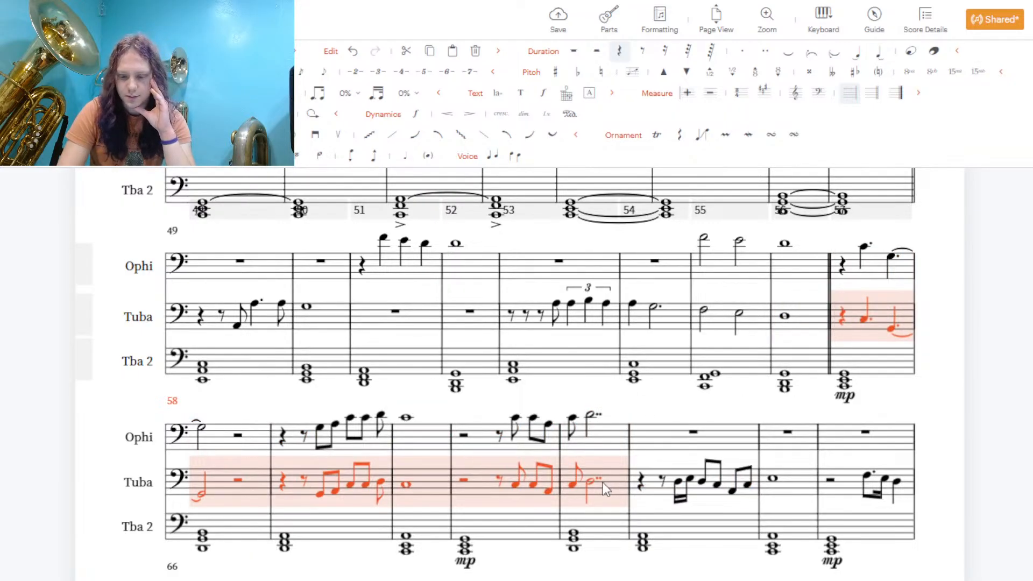
pyautogui.press('Delete')
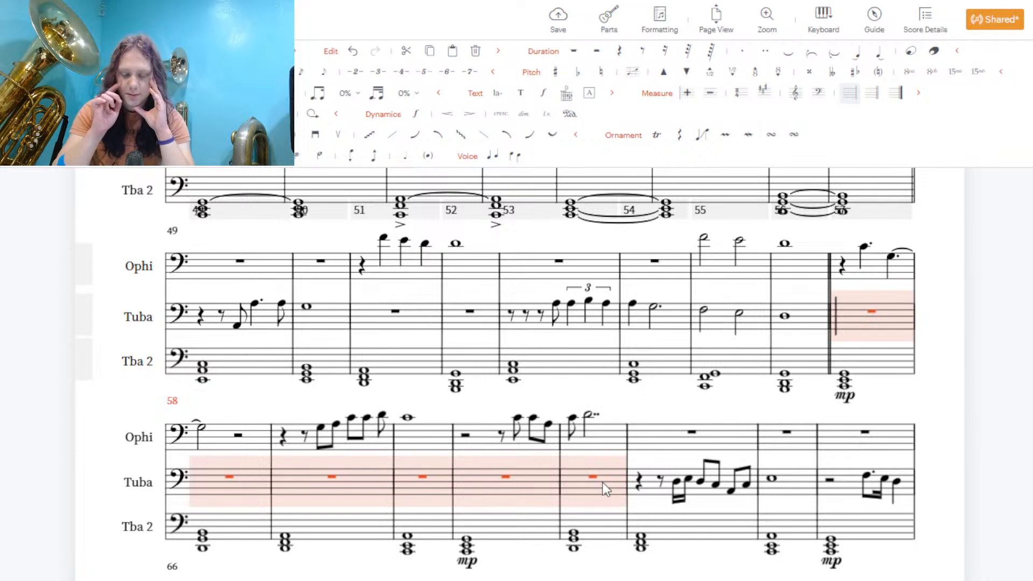
# Copy the Tuba line from measures 63–64 into the Ophicleide and raise it by an octave
pyautogui.click(742, 488)
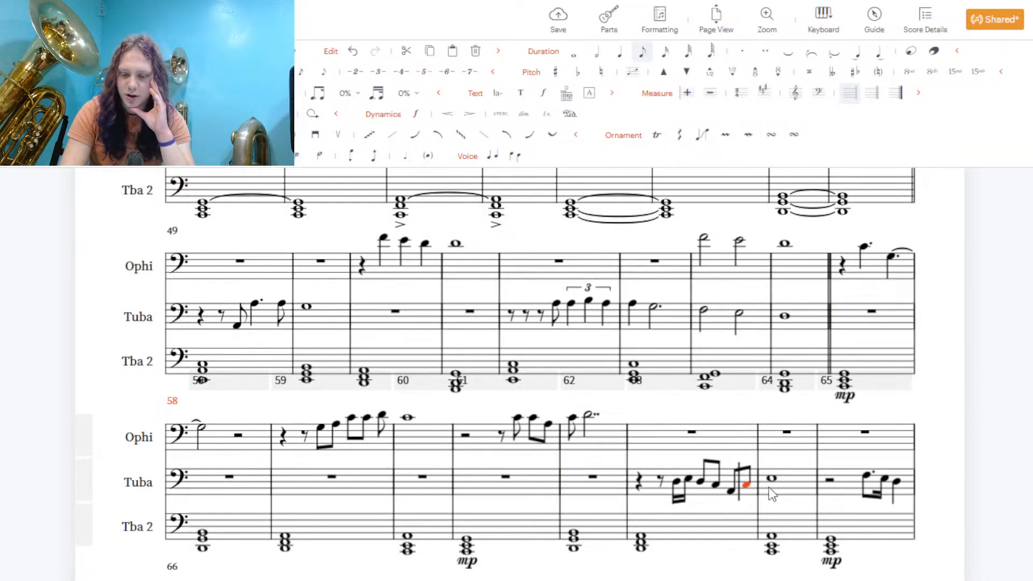
pyautogui.click(786, 488)
pyautogui.keyDown('shift'); pyautogui.click(739, 494); pyautogui.keyUp('shift')
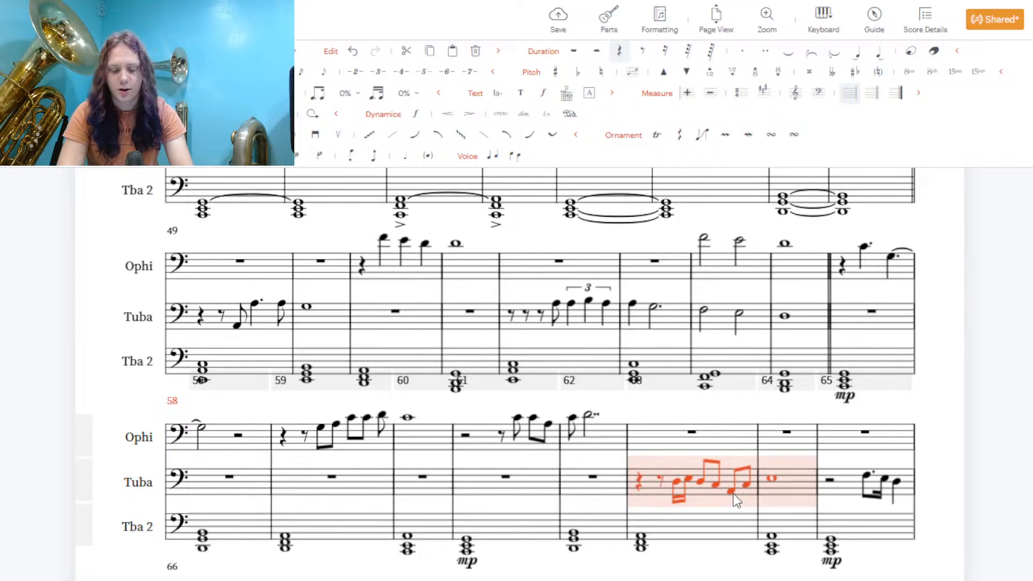
pyautogui.click(721, 434)
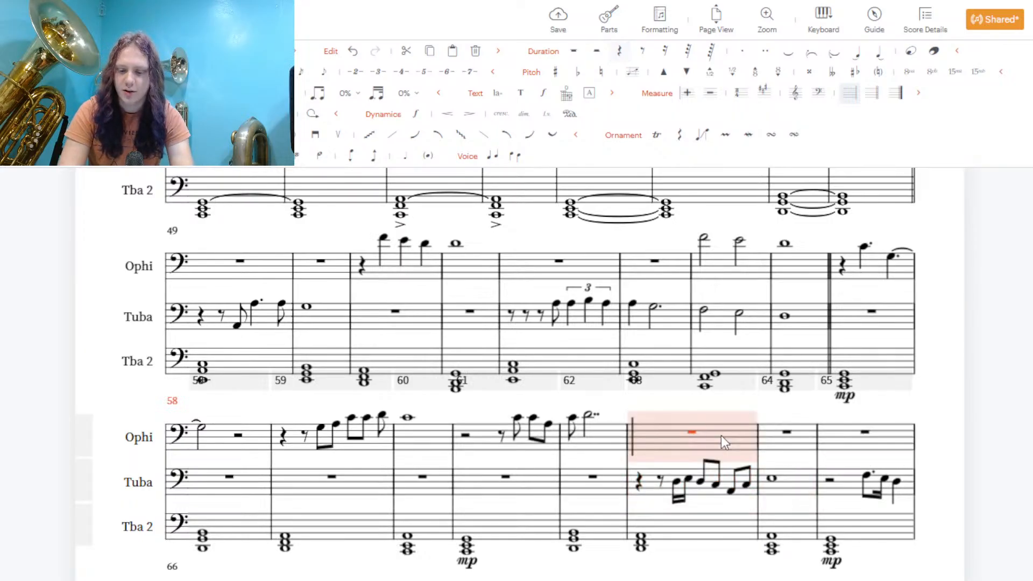
pyautogui.hotkey('ctrl', 'v')
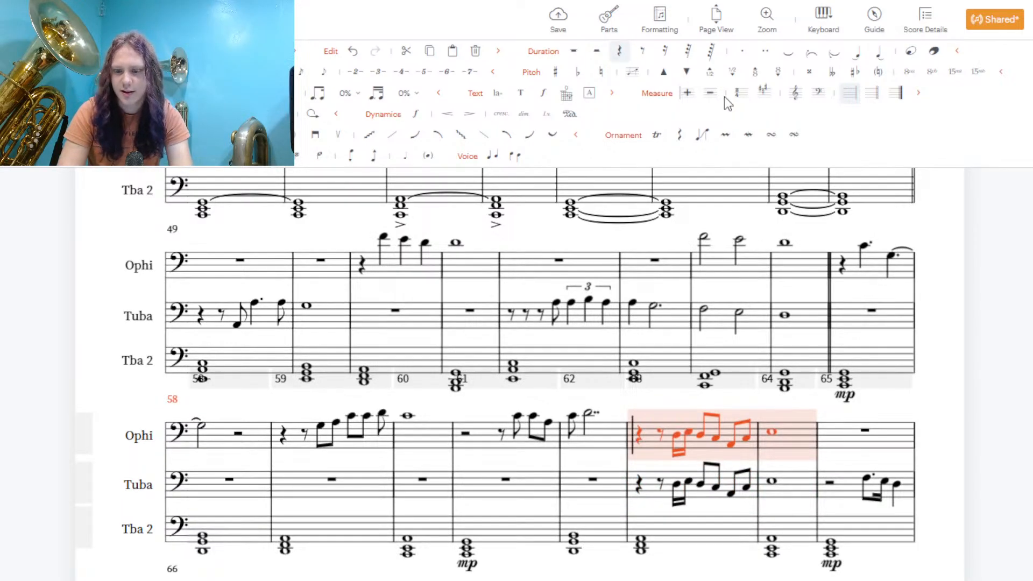
pyautogui.click(753, 72)
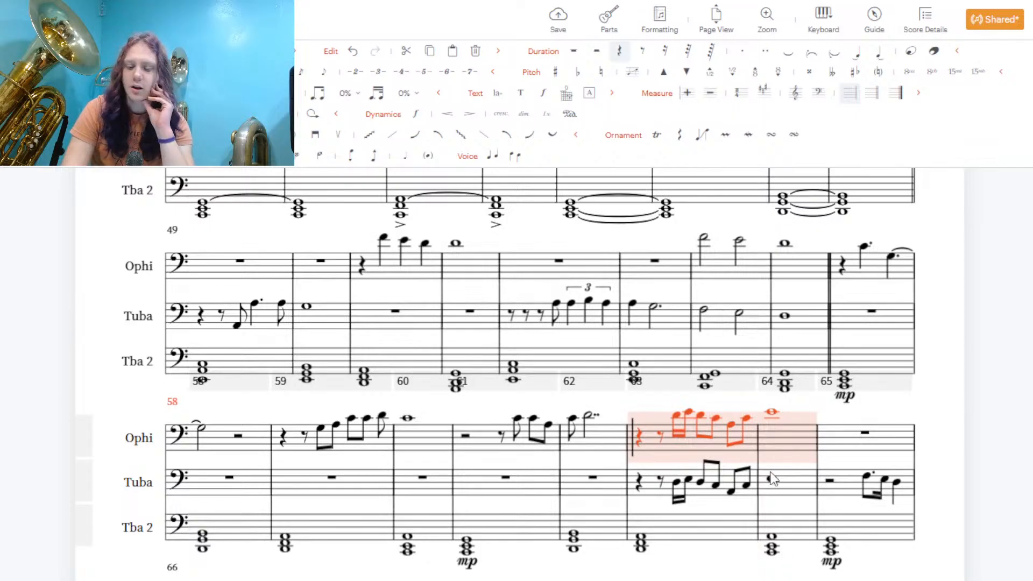
# Clear the Tuba's notes in measures 63–64
pyautogui.click(790, 480)
pyautogui.keyDown('shift'); pyautogui.click(738, 484); pyautogui.keyUp('shift')
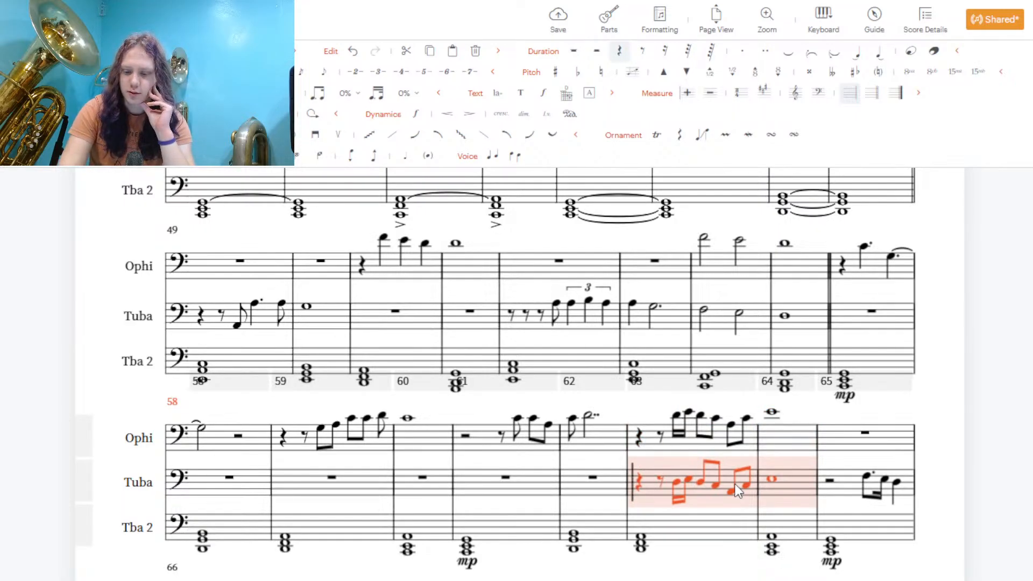
pyautogui.press('Delete')
# Copy the Tuba line from measures 65–72 into the Ophicleide and raise it by an octave
pyautogui.scroll(-3, 538, 376)
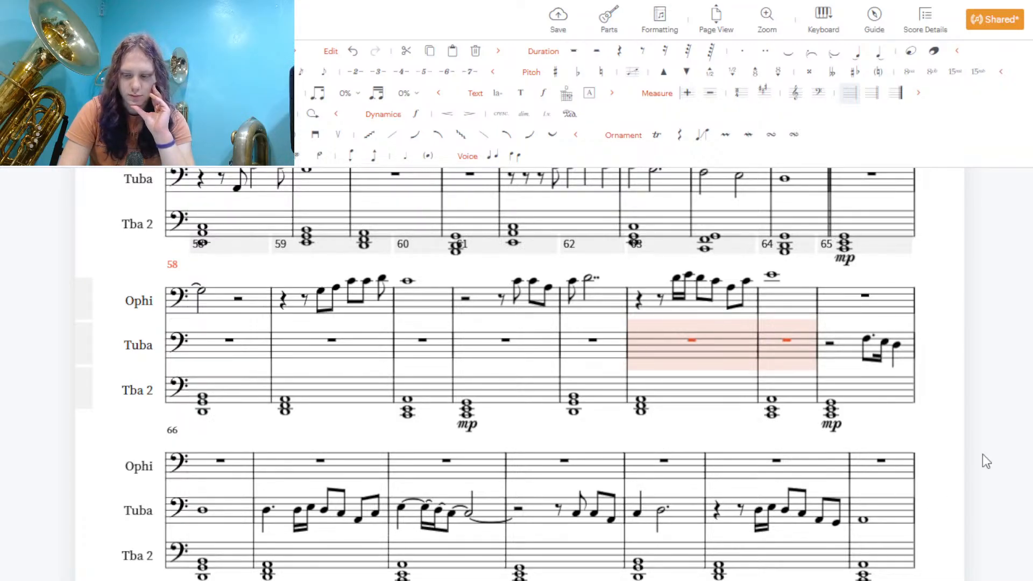
pyautogui.click(850, 347)
pyautogui.keyDown('shift'); pyautogui.click(774, 489); pyautogui.keyUp('shift')
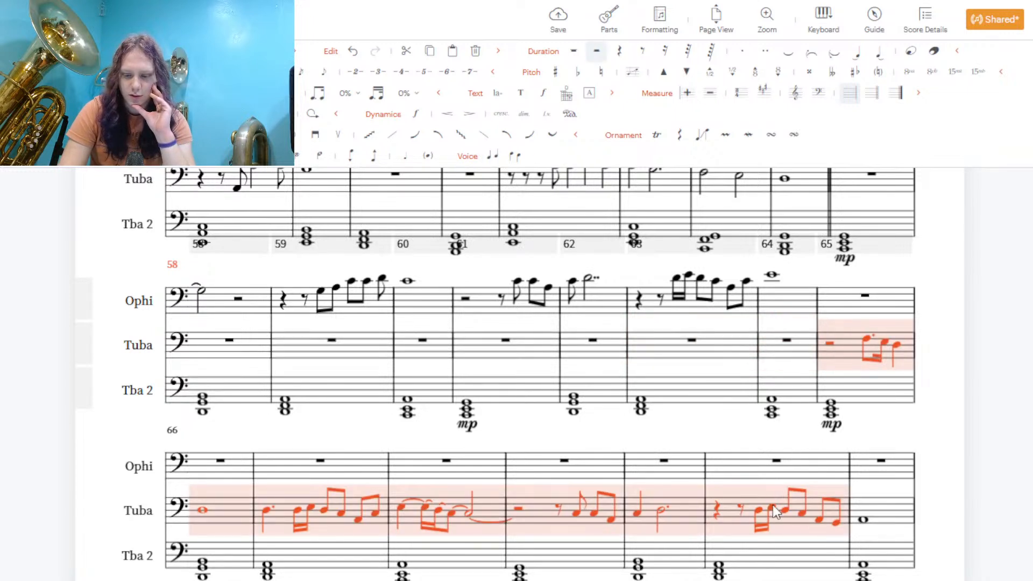
pyautogui.keyDown('shift'); pyautogui.click(877, 541); pyautogui.keyUp('shift')
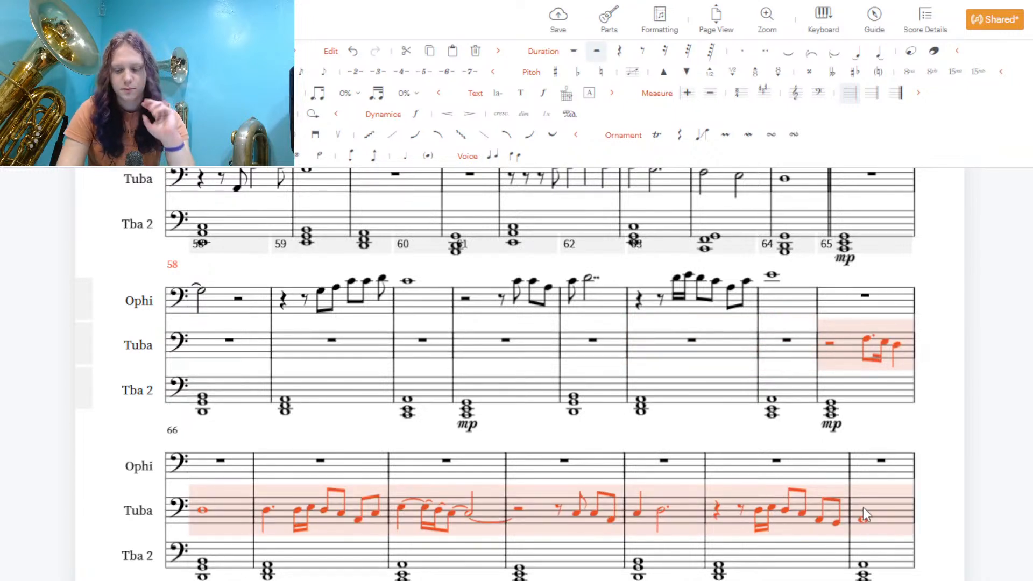
pyautogui.press('Escape')
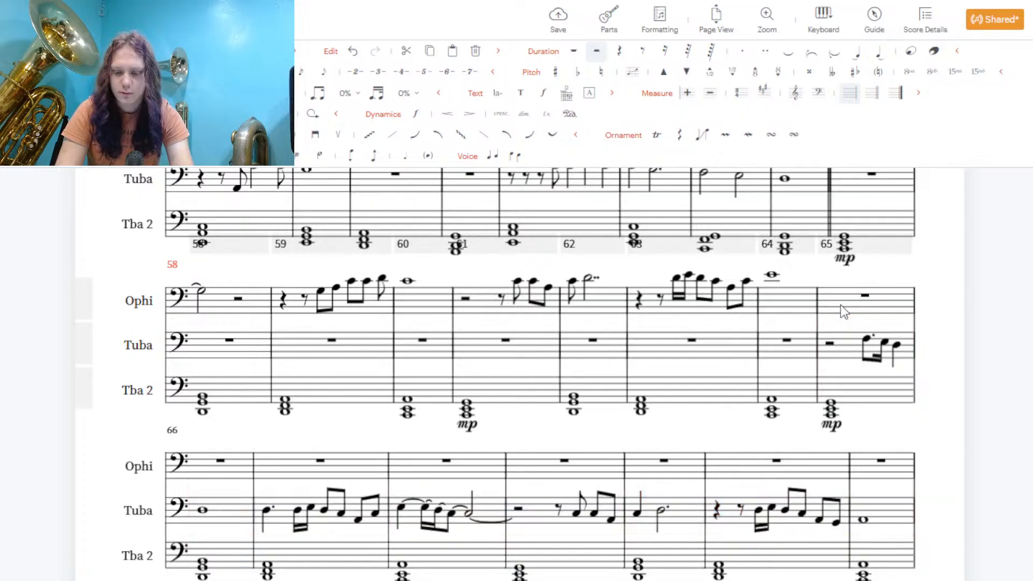
pyautogui.click(841, 305)
pyautogui.hotkey('ctrl', 'z')
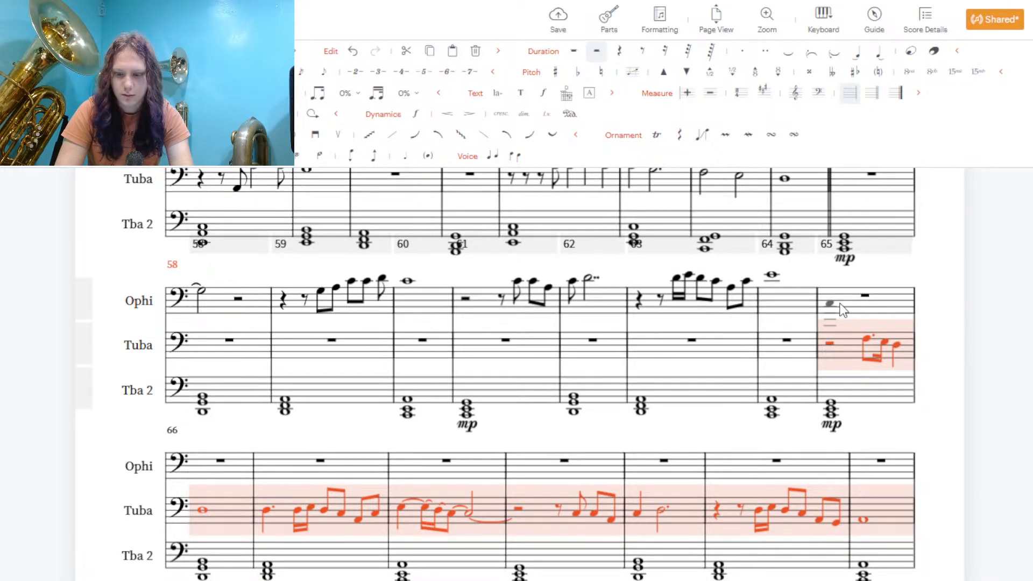
pyautogui.click(841, 305)
pyautogui.press('Delete')
pyautogui.click(887, 301)
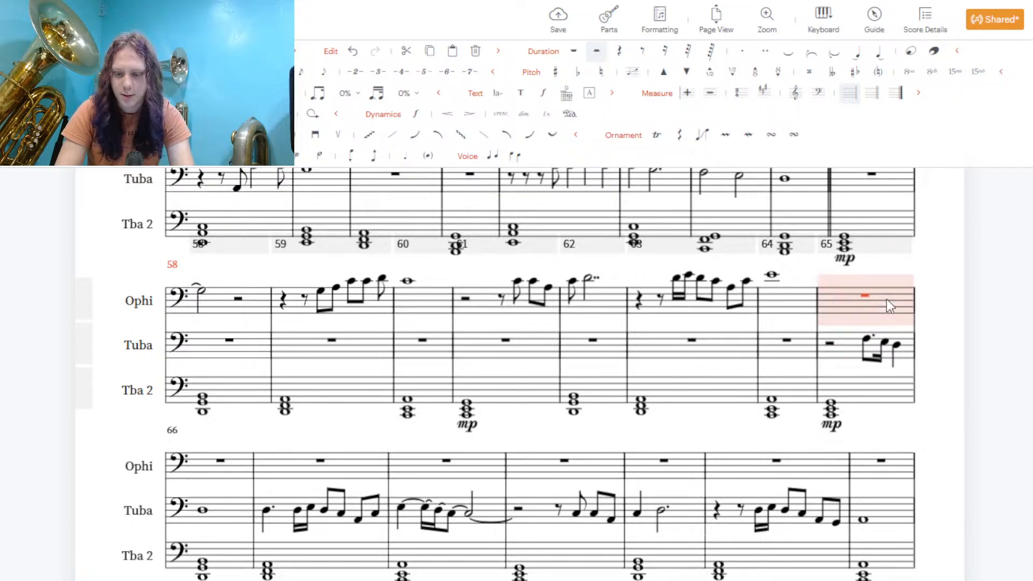
pyautogui.hotkey('ctrl', 'v')
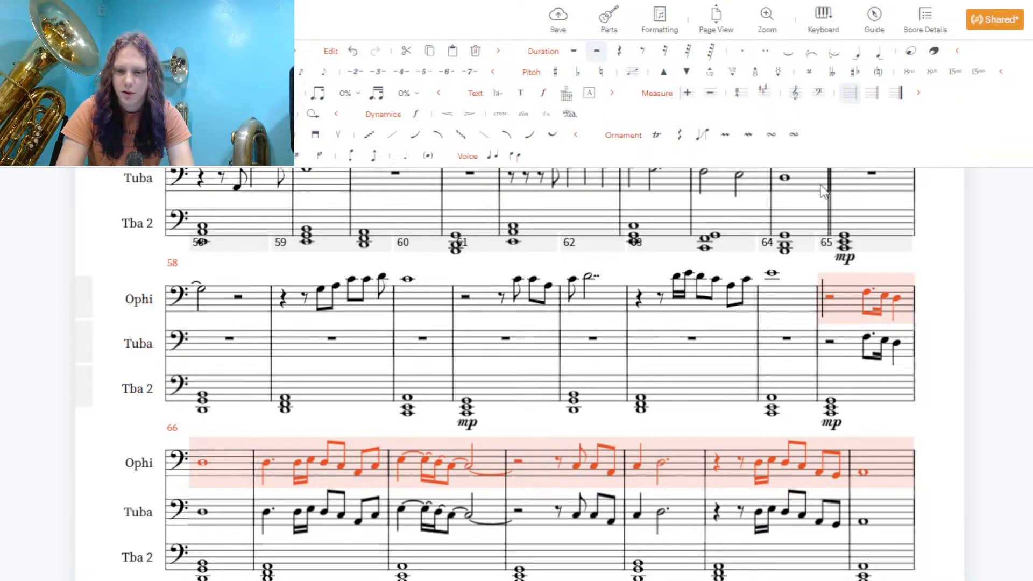
pyautogui.click(755, 73)
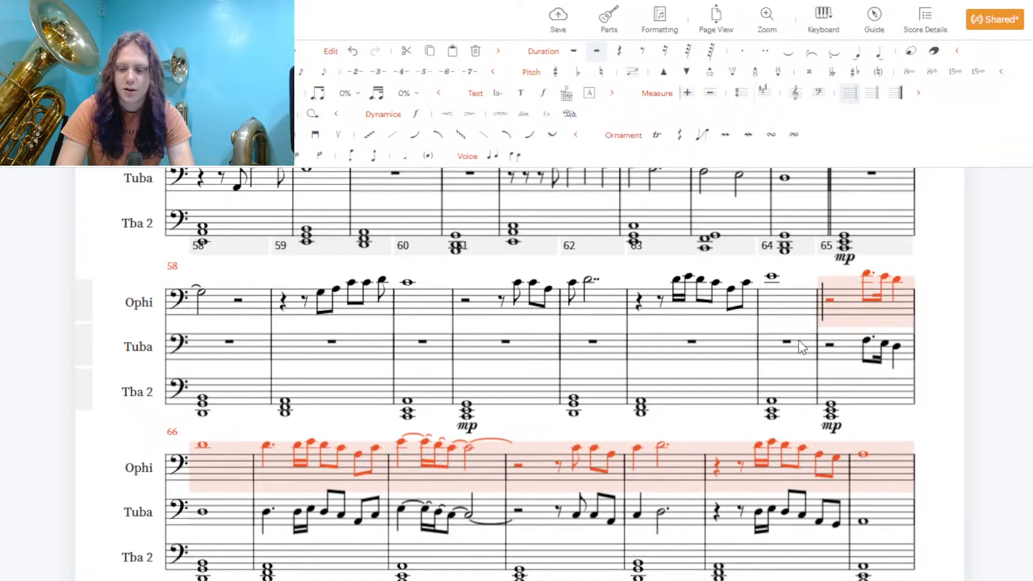
# Try clearing the Tuba's notes in measures 65–72, undoing the deletion
pyautogui.click(843, 353)
pyautogui.keyDown('shift'); pyautogui.click(876, 522); pyautogui.keyUp('shift')
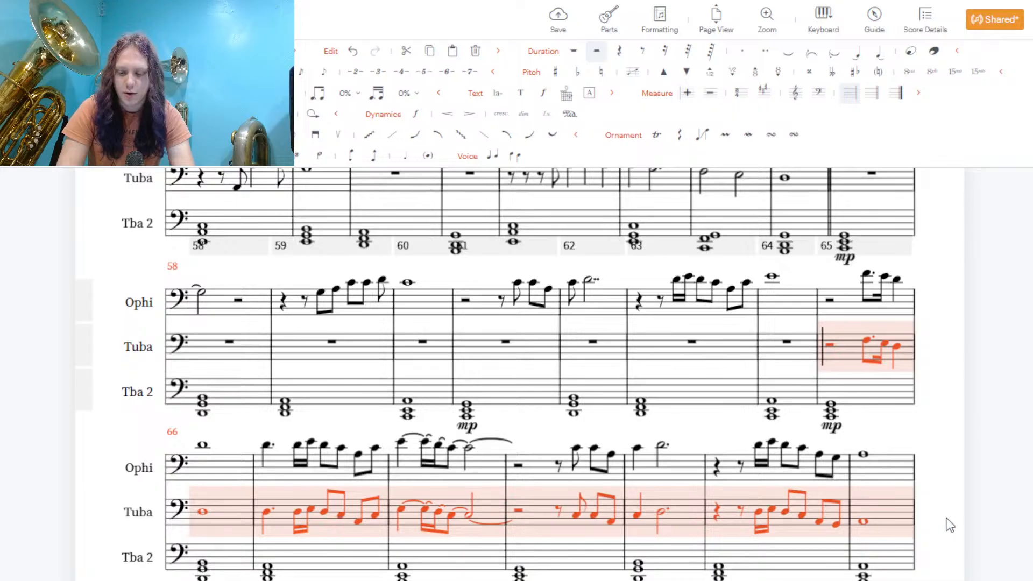
pyautogui.press('Delete')
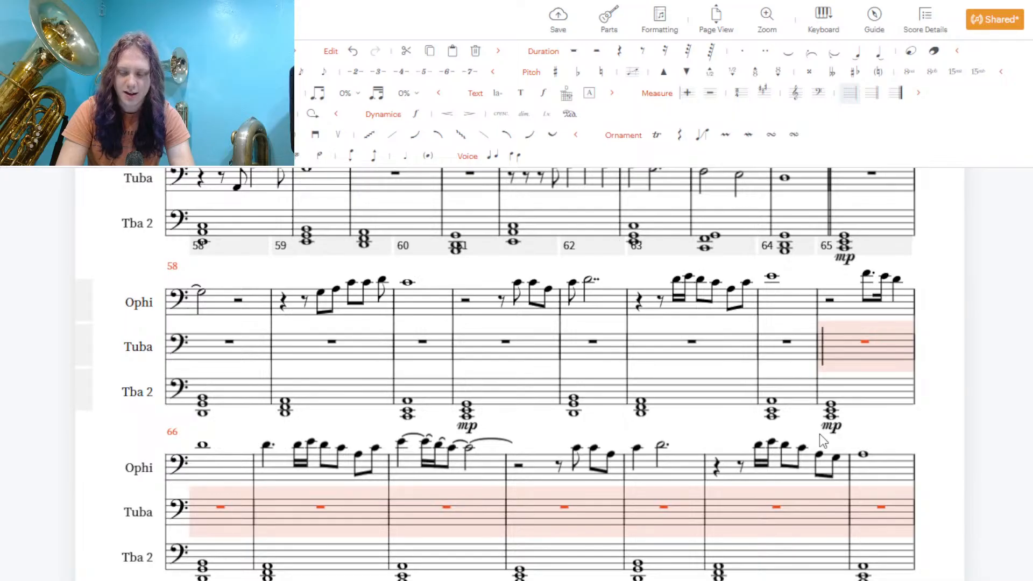
pyautogui.hotkey('ctrl', 'z')
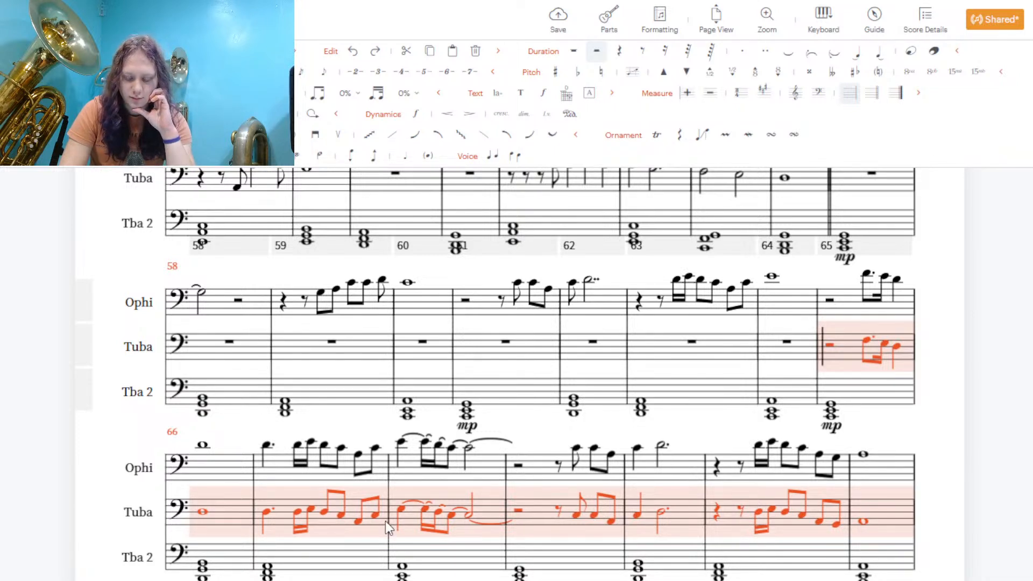
pyautogui.click(378, 541)
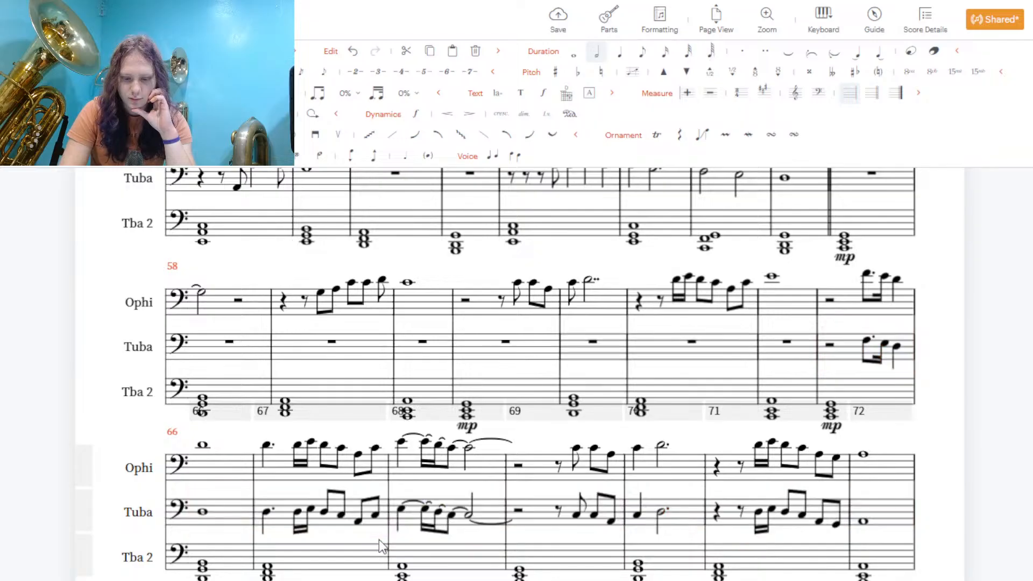
# Clear the Tuba's notes in measures 67–68 and remove the tie from the Ophicleide's half note ending measure 68
pyautogui.click(378, 518)
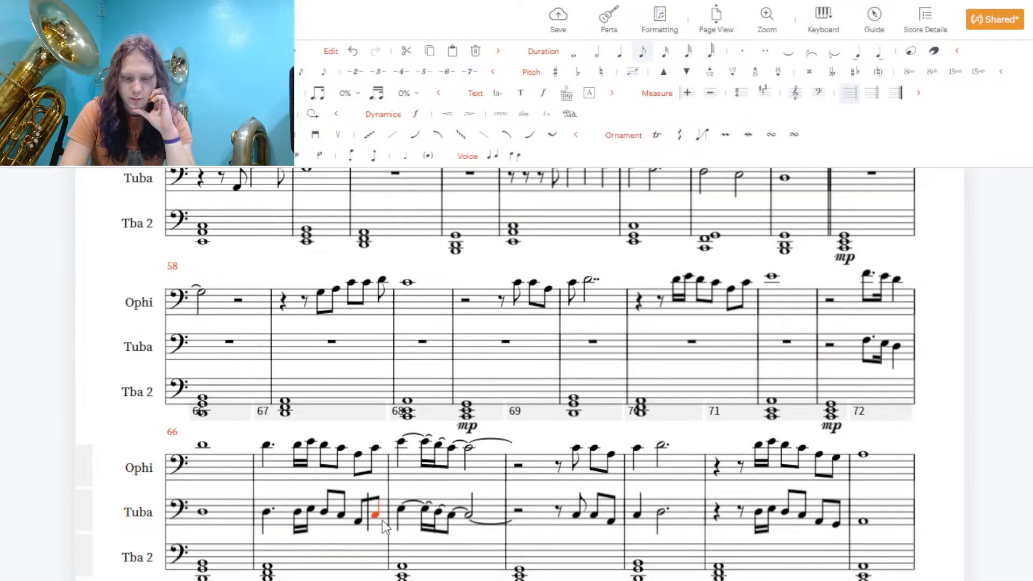
pyautogui.moveTo(383, 522); pyautogui.dragTo(457, 526)
pyautogui.press('Delete')
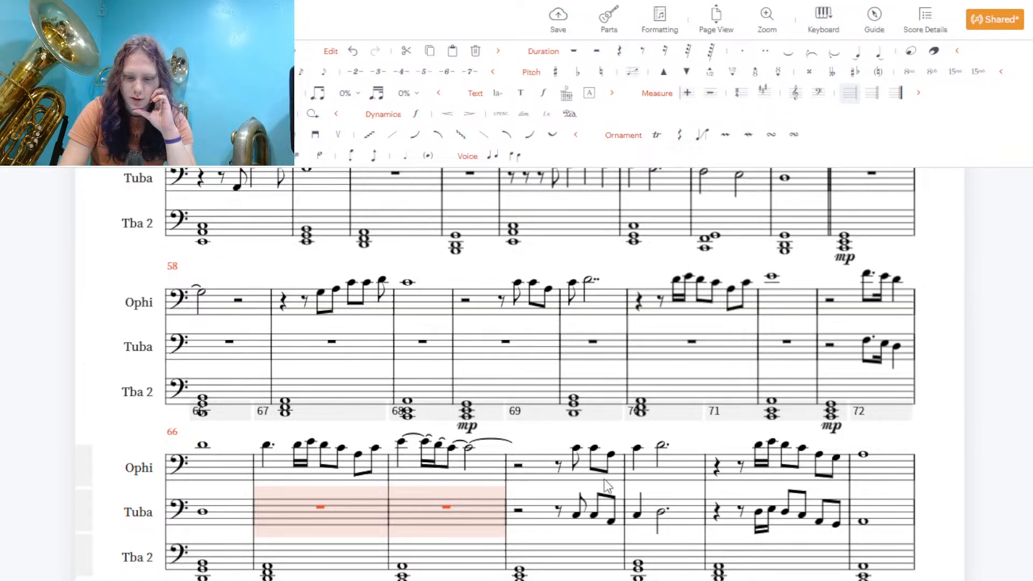
pyautogui.click(468, 448)
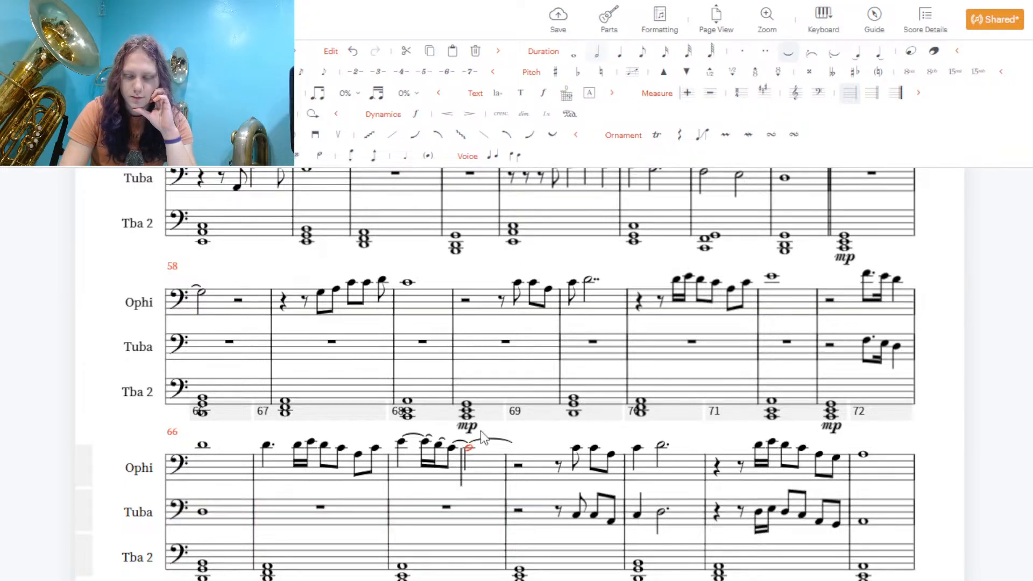
pyautogui.click(794, 53)
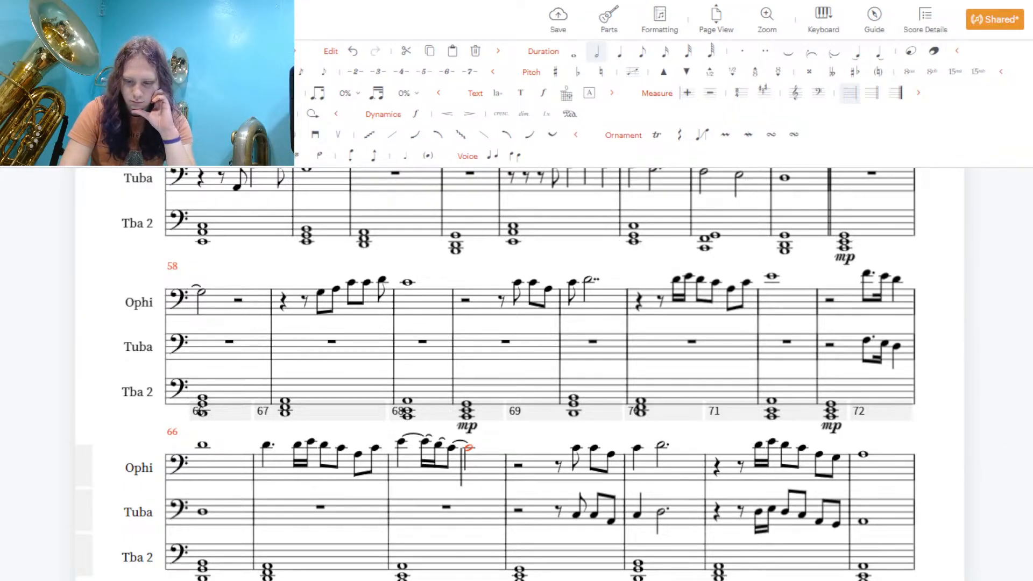
# Copy the Tuba line from measures 75–76 into the Ophicleide and raise it by an octave
pyautogui.scroll(-2, 541, 374)
pyautogui.scroll(-1, 541, 374)
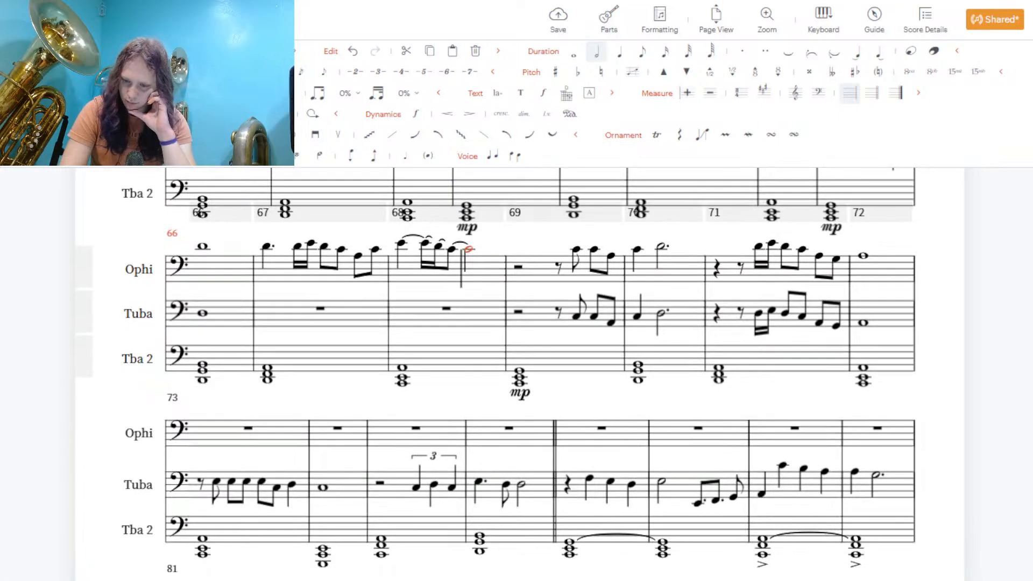
pyautogui.scroll(-2, 540, 374)
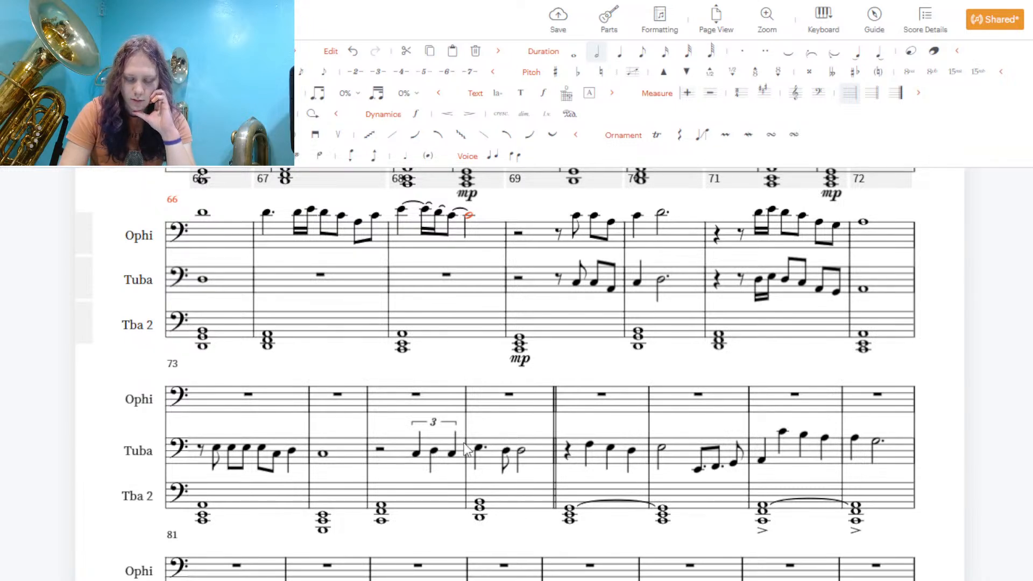
pyautogui.click(403, 460)
pyautogui.keyDown('shift'); pyautogui.click(486, 454); pyautogui.keyUp('shift')
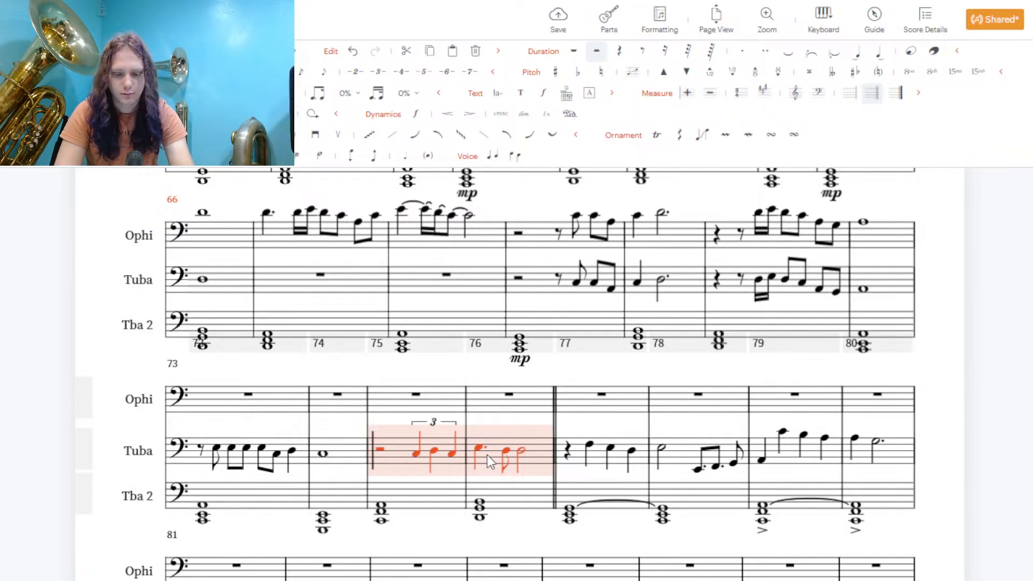
pyautogui.hotkey('ctrl', 'c')
pyautogui.click(456, 407)
pyautogui.hotkey('ctrl', 'v')
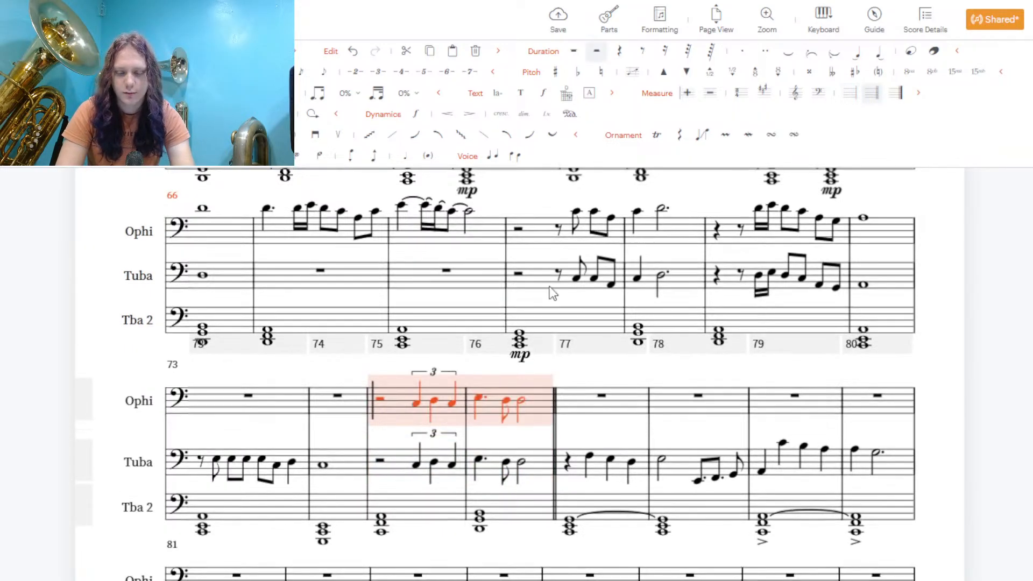
pyautogui.click(758, 74)
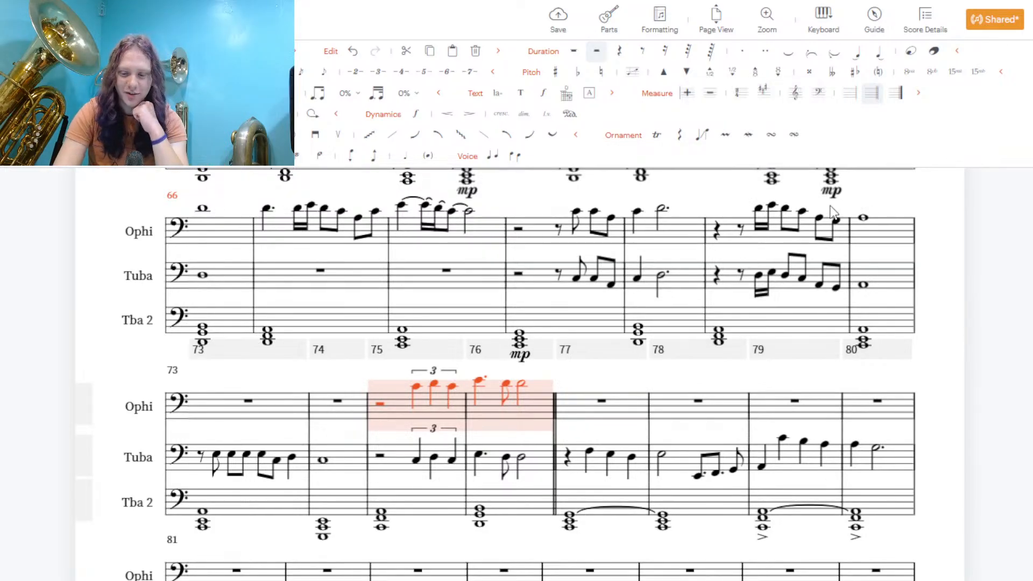
pyautogui.press('Escape')
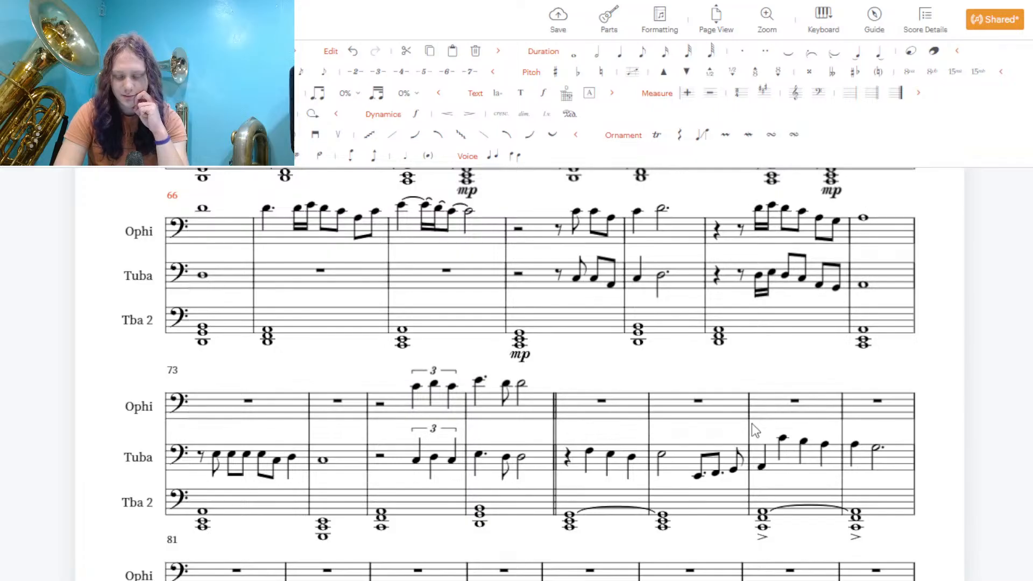
# Copy the Tuba line from measures 77–80 into the Ophicleide at the same pitch
pyautogui.click(642, 459)
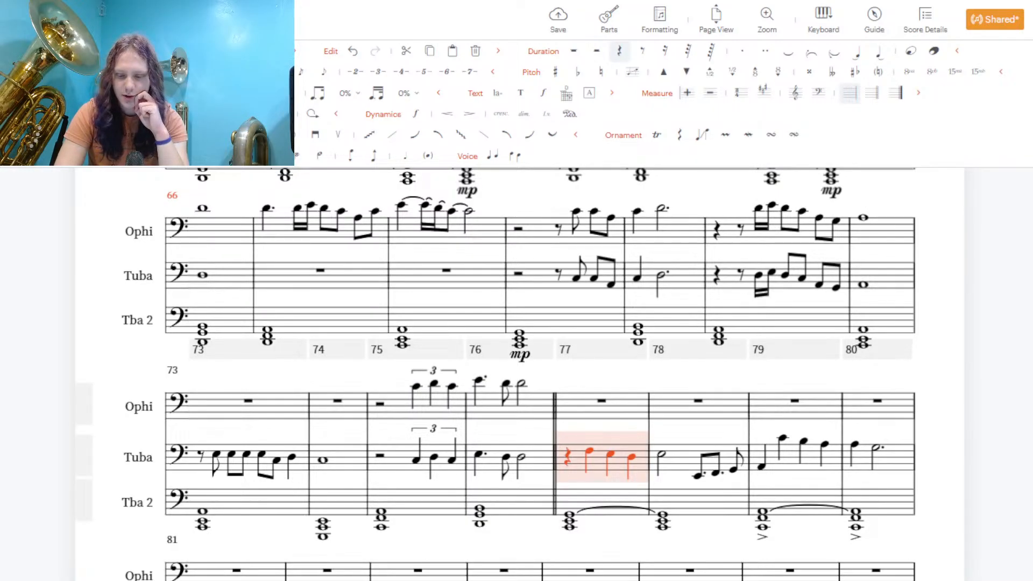
pyautogui.scroll(-2, 775, 409)
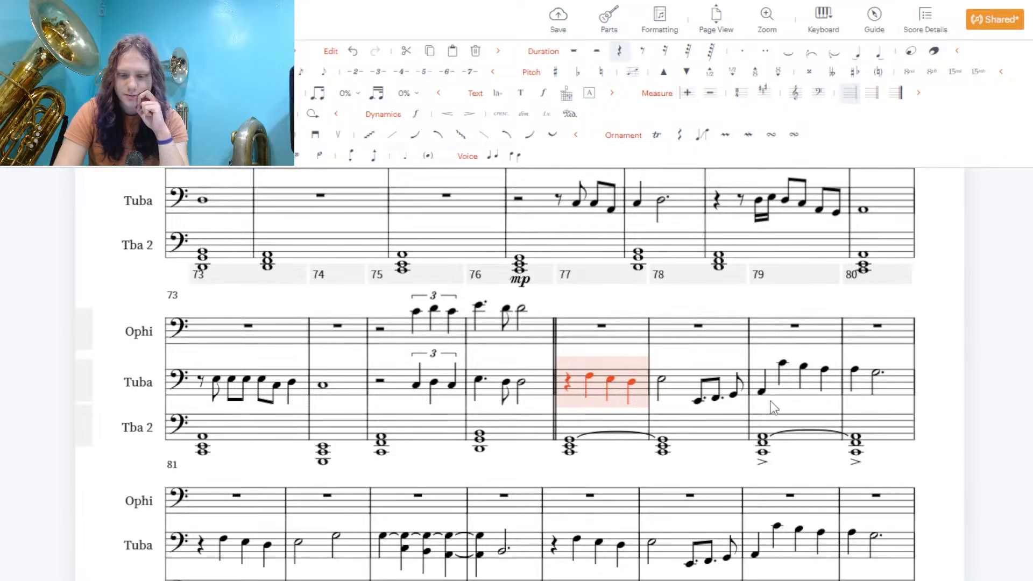
pyautogui.press('Escape')
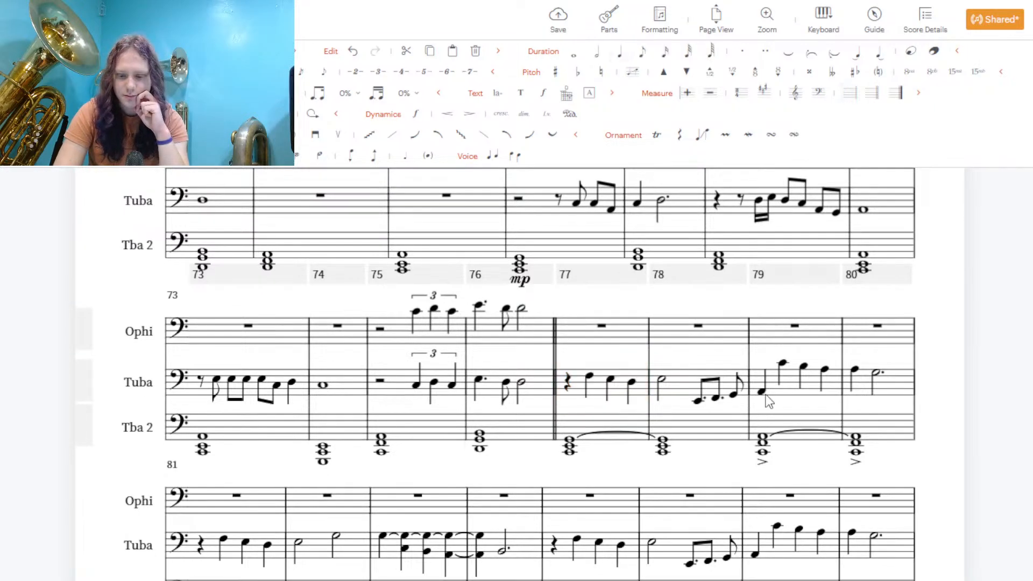
pyautogui.moveTo(896, 386); pyautogui.dragTo(643, 398)
pyautogui.hotkey('ctrl', 'c')
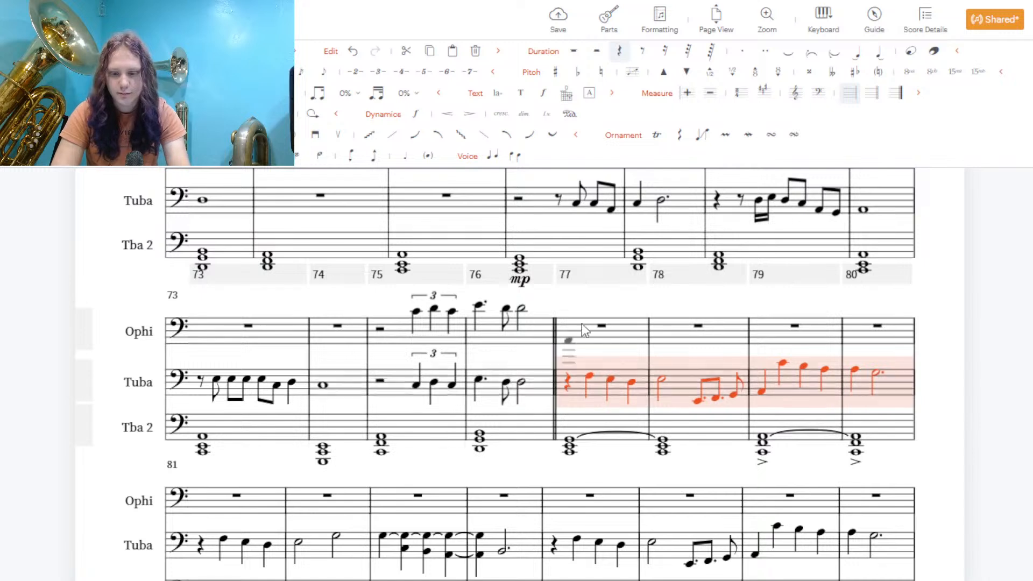
pyautogui.click(627, 332)
pyautogui.hotkey('ctrl', 'v')
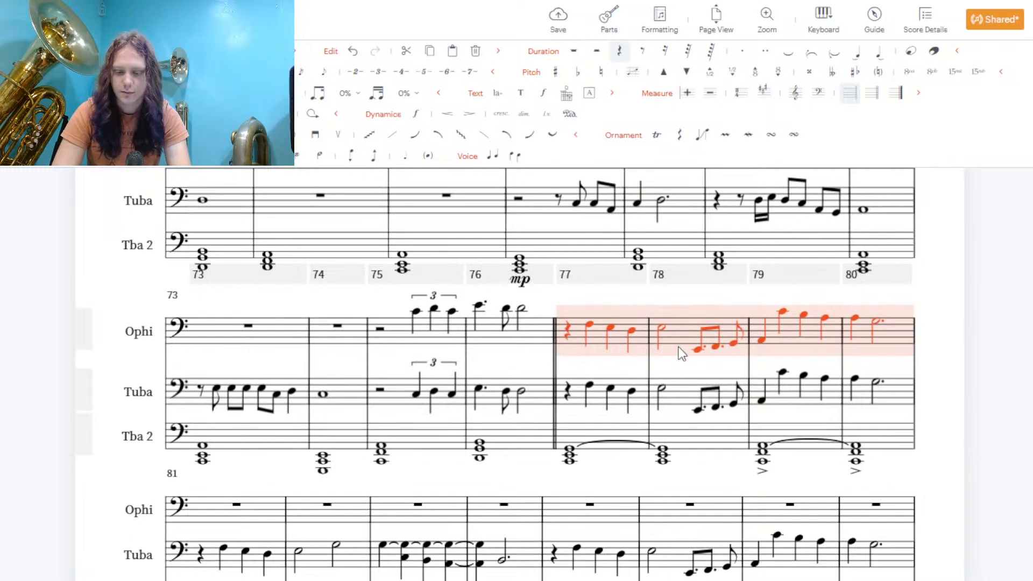
# In the Ophicleide, lengthen measure 78's first note to a whole note and replace measure 79's first note with a rest
pyautogui.click(663, 328)
pyautogui.click(574, 52)
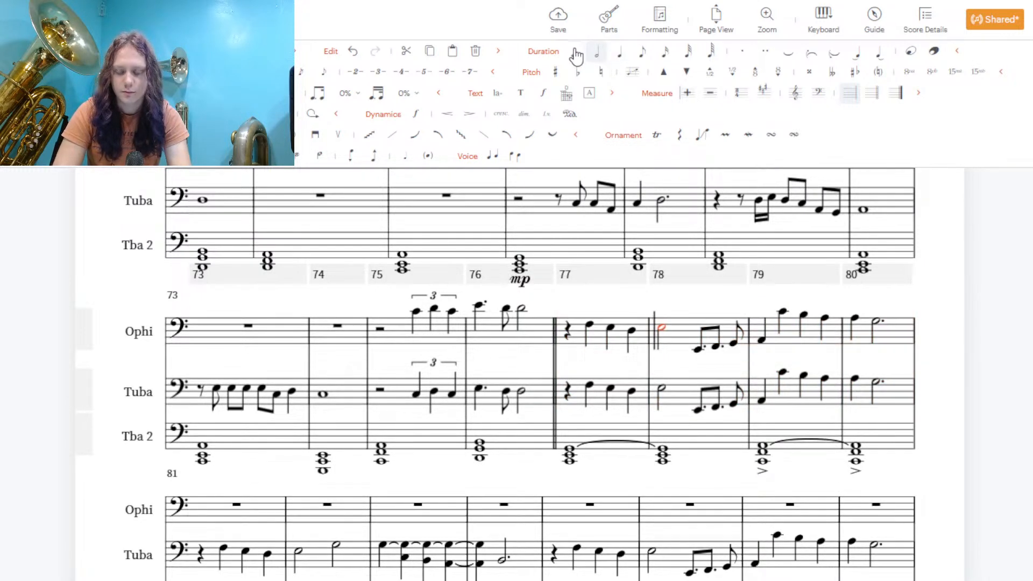
pyautogui.click(762, 341)
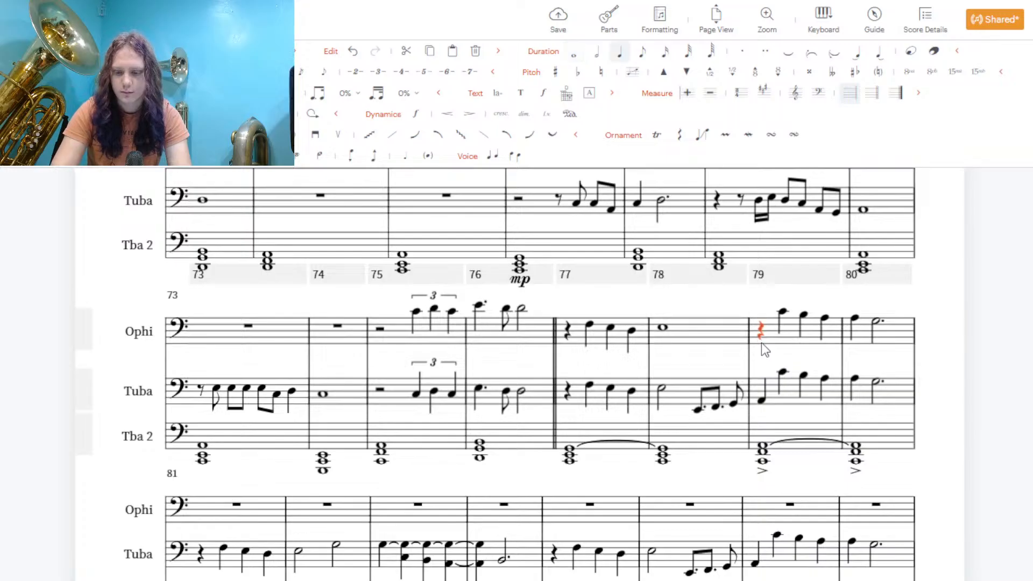
pyautogui.press('Delete')
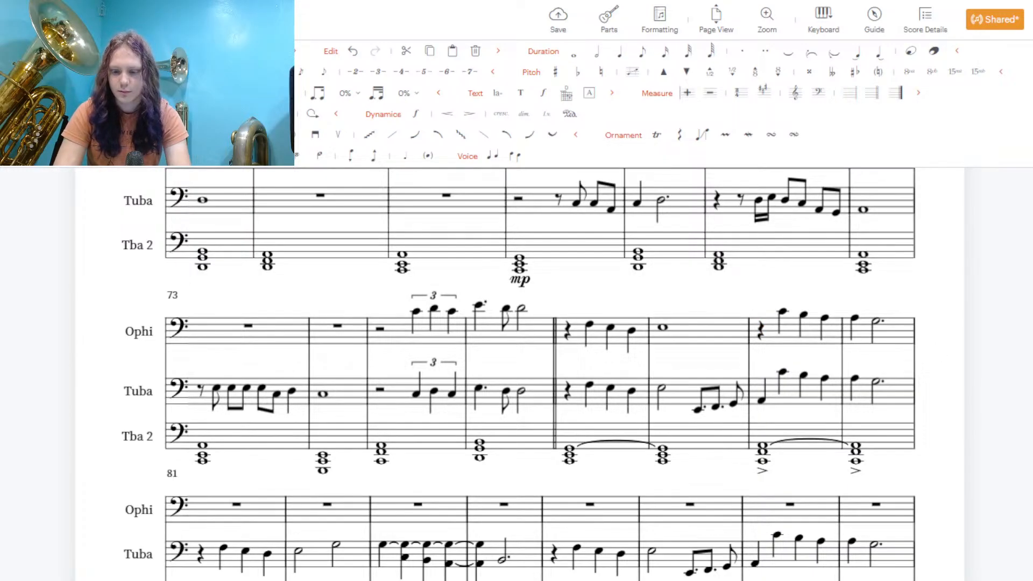
# Copy the Tuba line from measures 81–82 into the Ophicleide at the same pitch
pyautogui.scroll(-3, 383, 552)
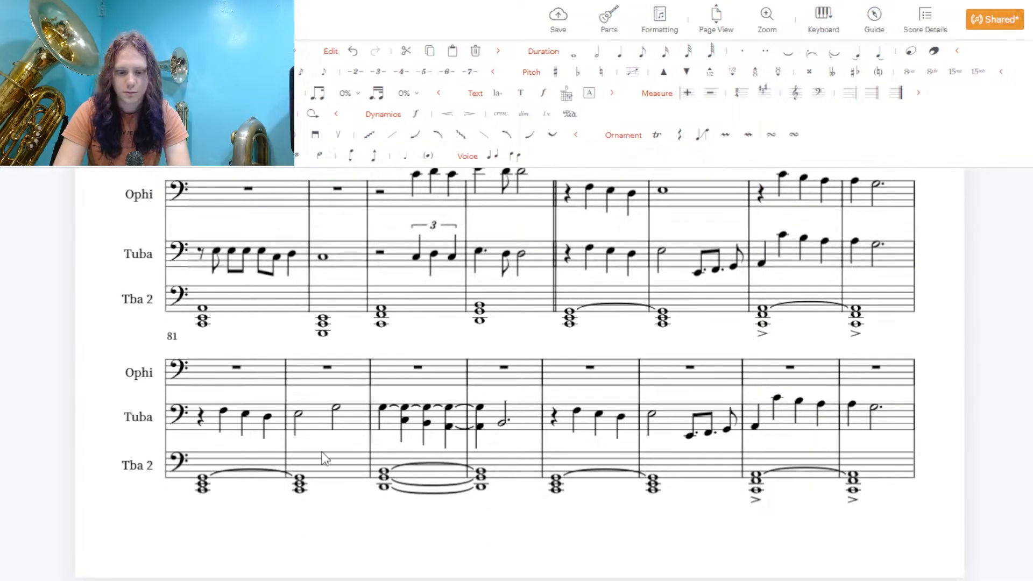
pyautogui.moveTo(280, 423); pyautogui.dragTo(320, 425)
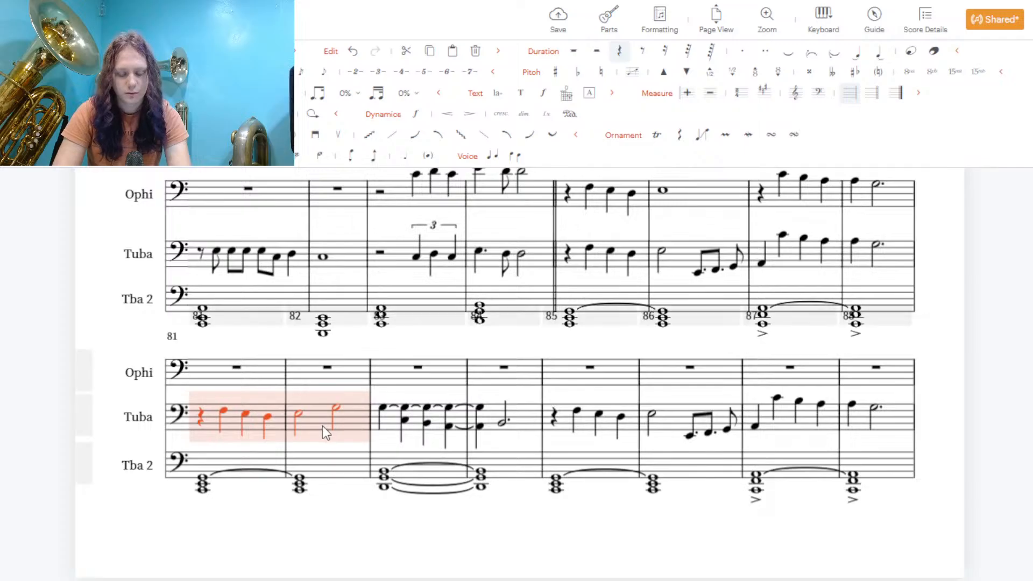
pyautogui.hotkey('ctrl', 'c')
pyautogui.click(270, 371)
pyautogui.hotkey('ctrl', 'v')
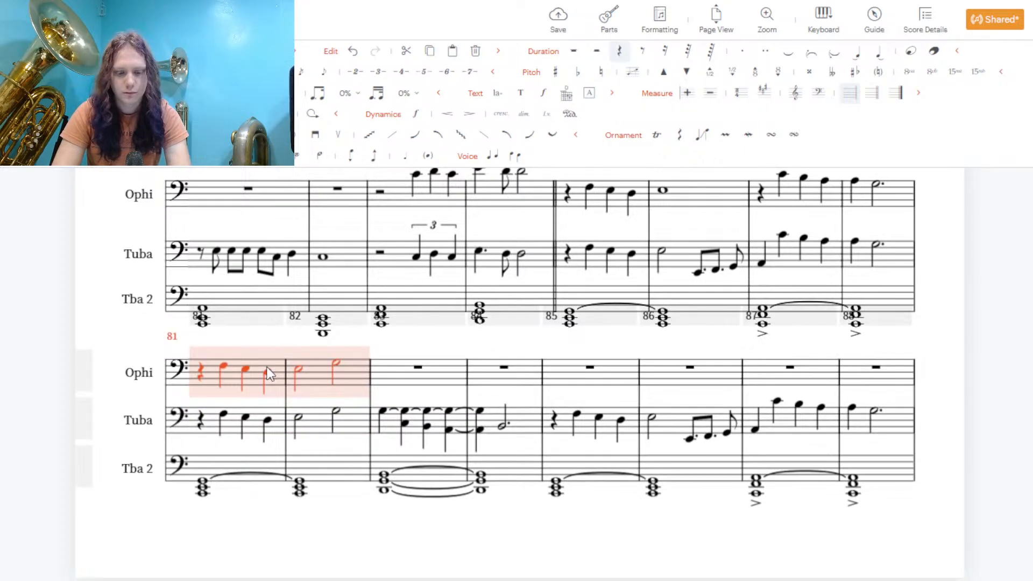
# Enter whole-note Gs in the Ophicleide's measures 83 and 84 and tie them together
pyautogui.click(386, 380)
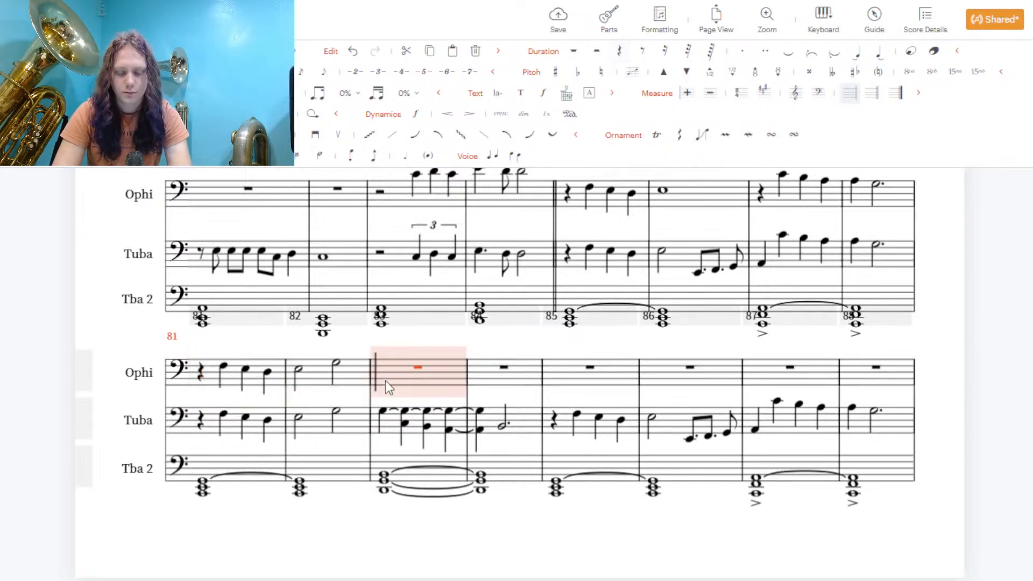
pyautogui.click(389, 366)
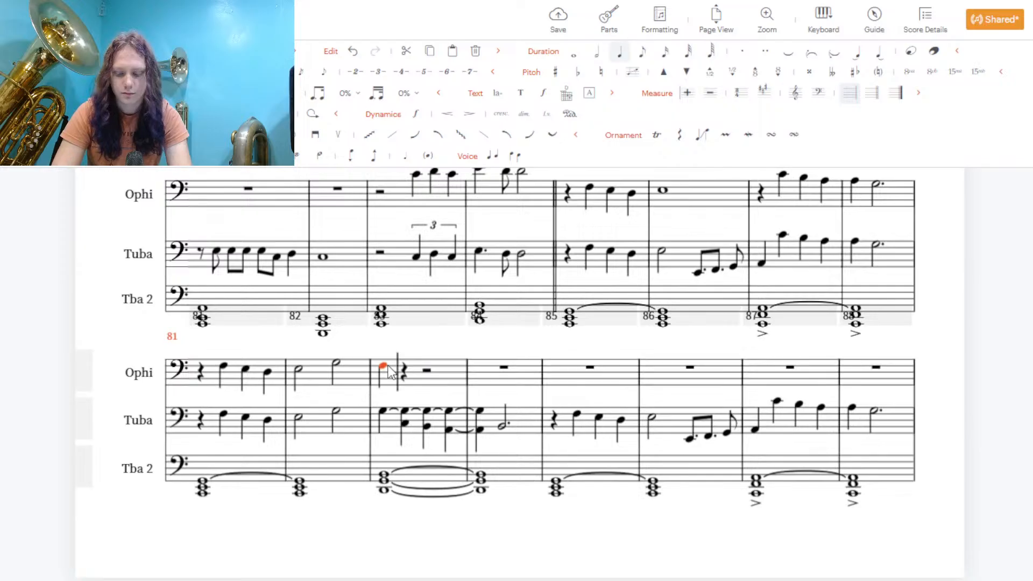
pyautogui.click(574, 52)
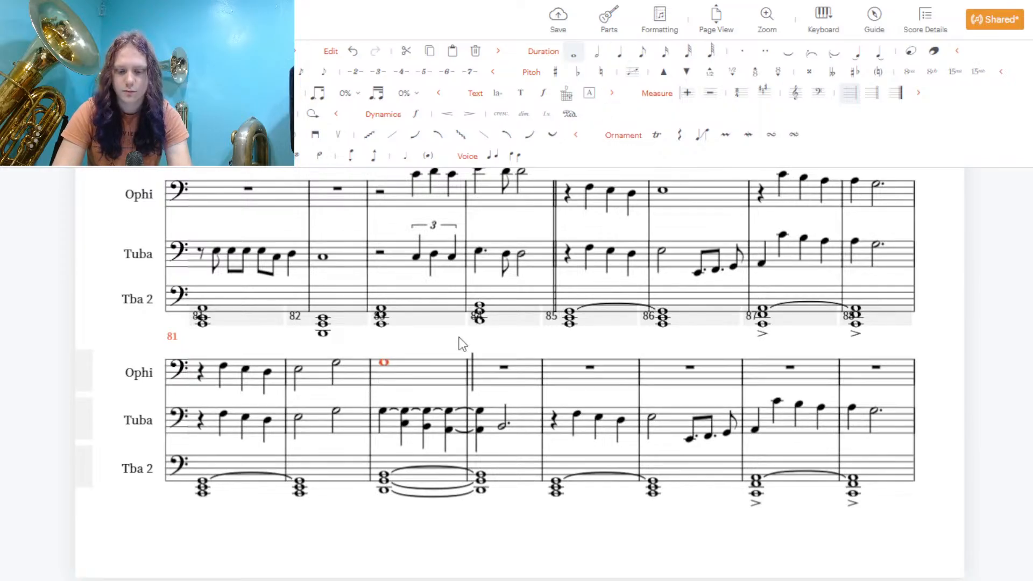
pyautogui.click(480, 361)
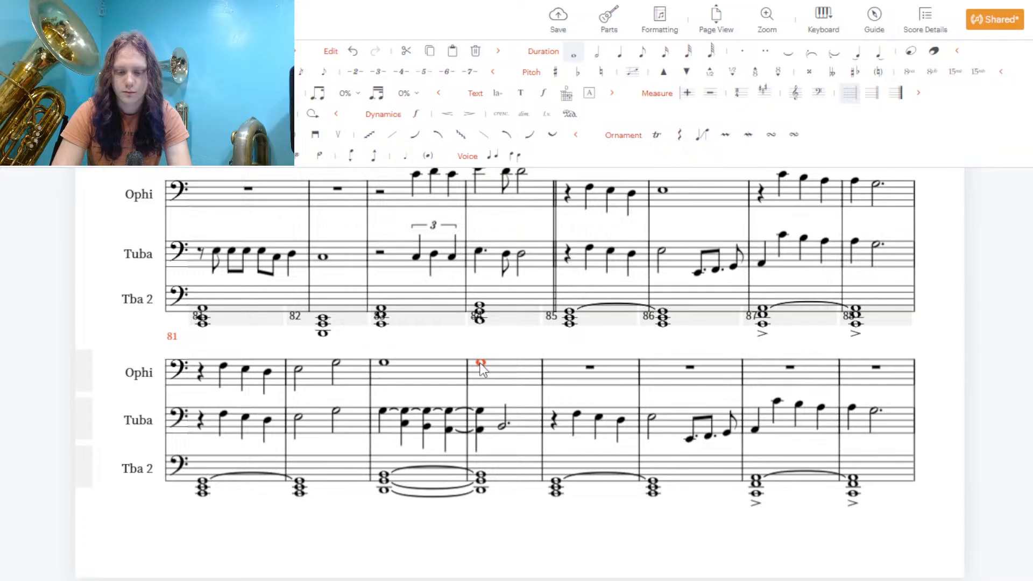
pyautogui.click(441, 386)
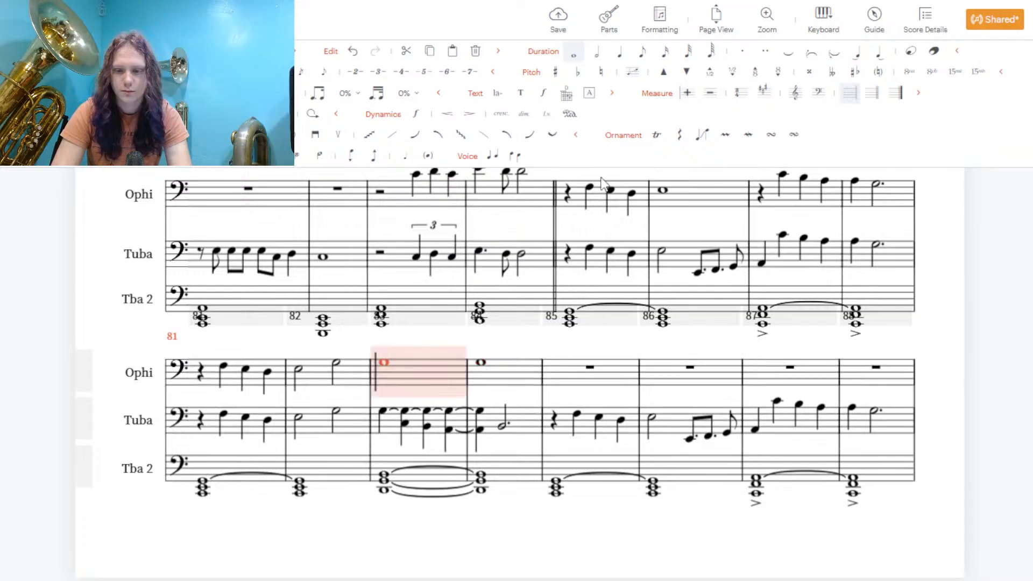
pyautogui.click(788, 53)
# Delete the repeated upper Gs from the Tuba in measures 83–84, keeping only the lower moving line
pyautogui.click(382, 412)
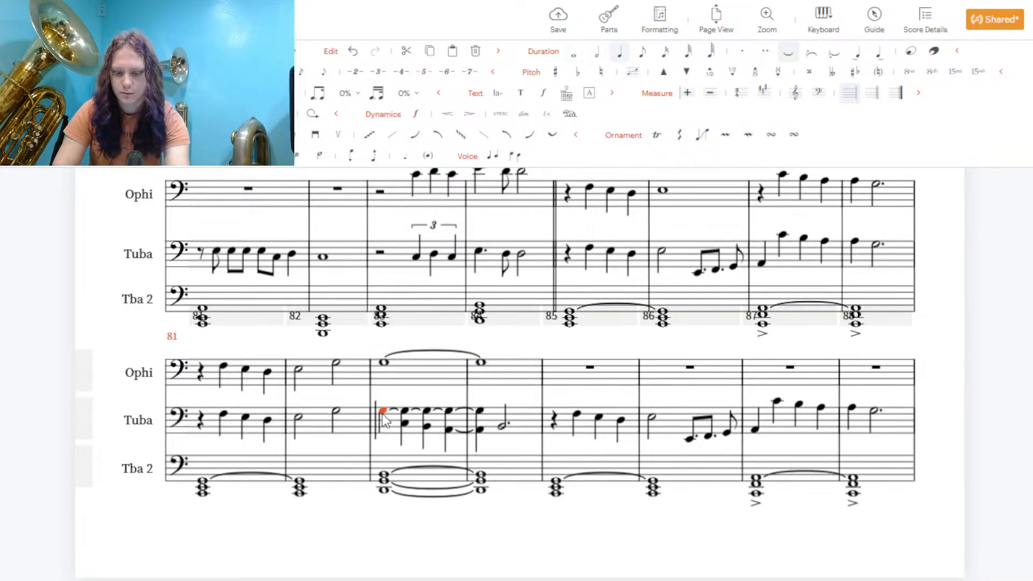
pyautogui.press('Delete')
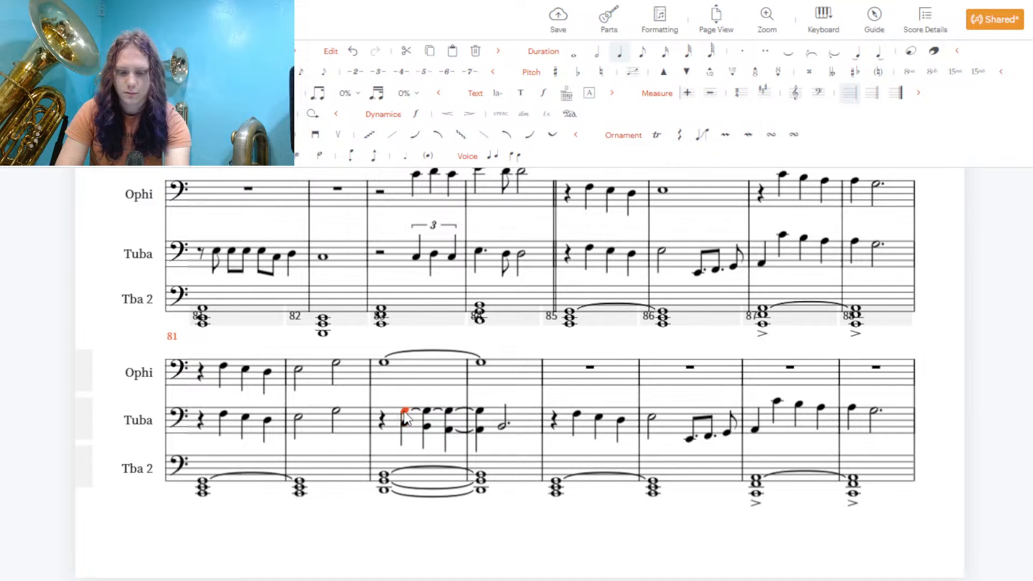
pyautogui.press('Delete')
pyautogui.press('Delete')
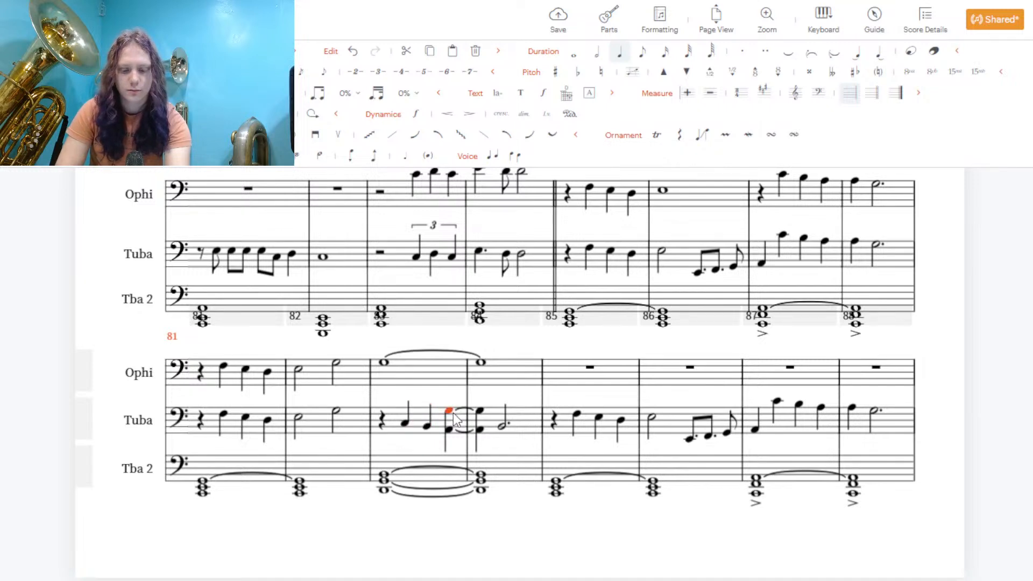
pyautogui.press('Delete')
pyautogui.press('Delete')
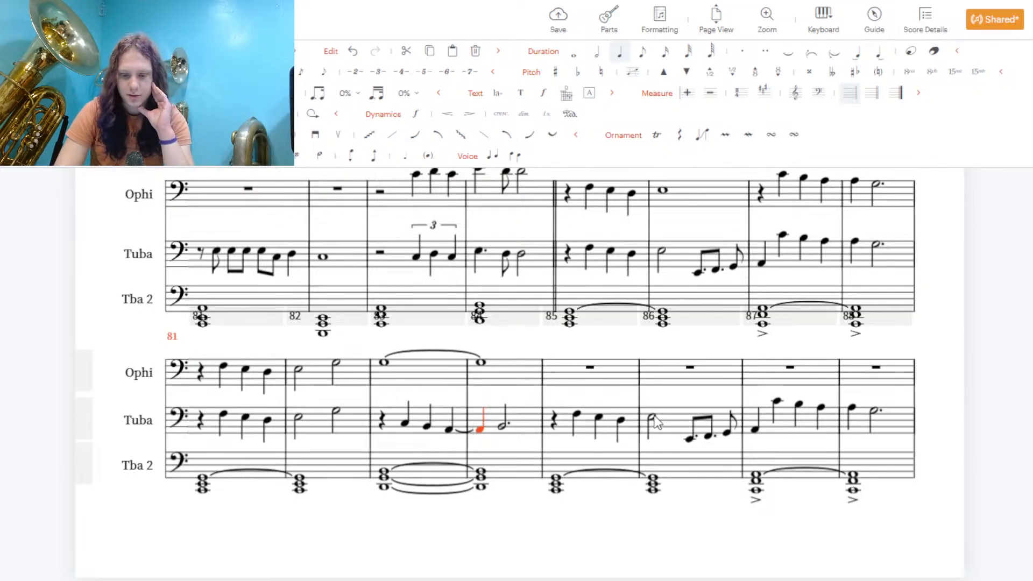
# Copy the Tuba line from measures 85–88 into the Ophicleide at the same pitch
pyautogui.moveTo(611, 425); pyautogui.dragTo(847, 428)
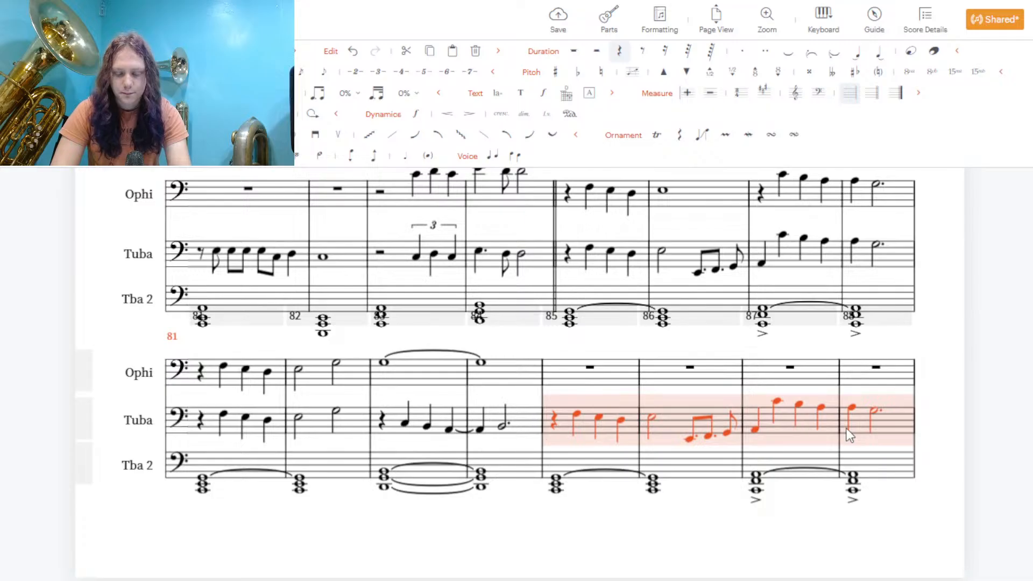
pyautogui.click(625, 376)
pyautogui.hotkey('ctrl', 'v')
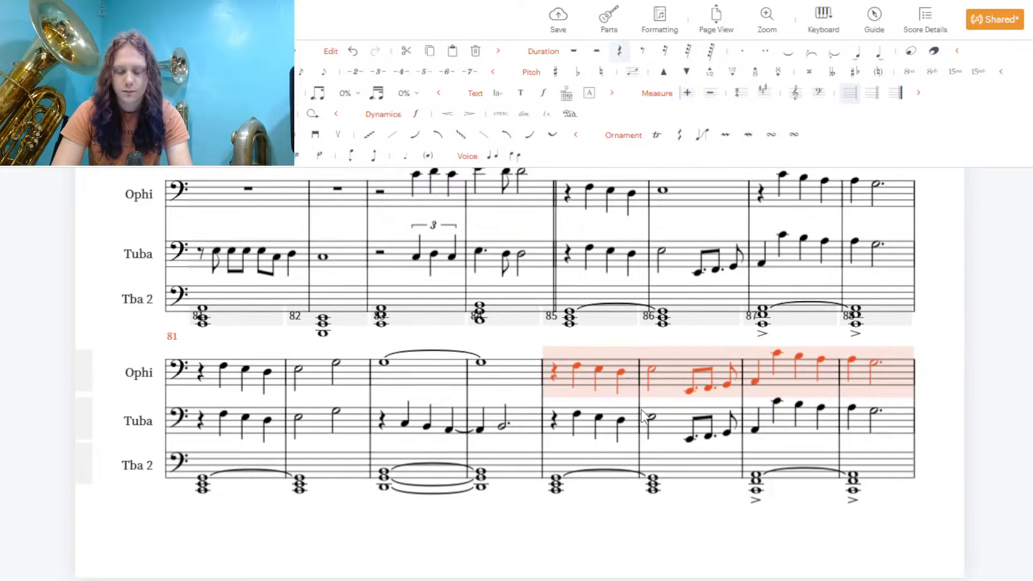
pyautogui.click(651, 371)
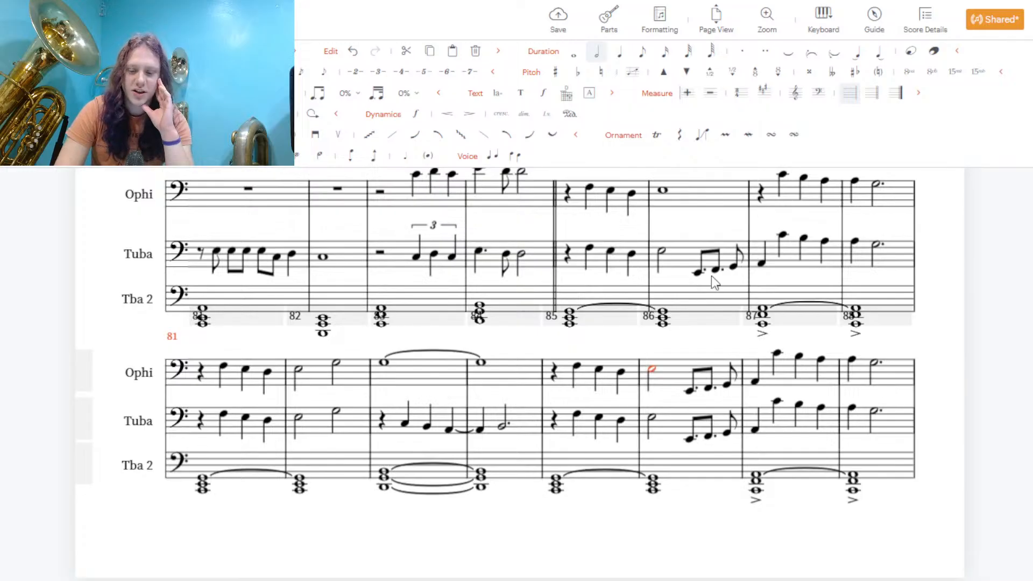
# Review the Ophicleide and Tuba lines from the opening through measure 40
pyautogui.moveTo(1031, 377); pyautogui.dragTo(1031, 204)
pyautogui.scroll(5, 516, 374)
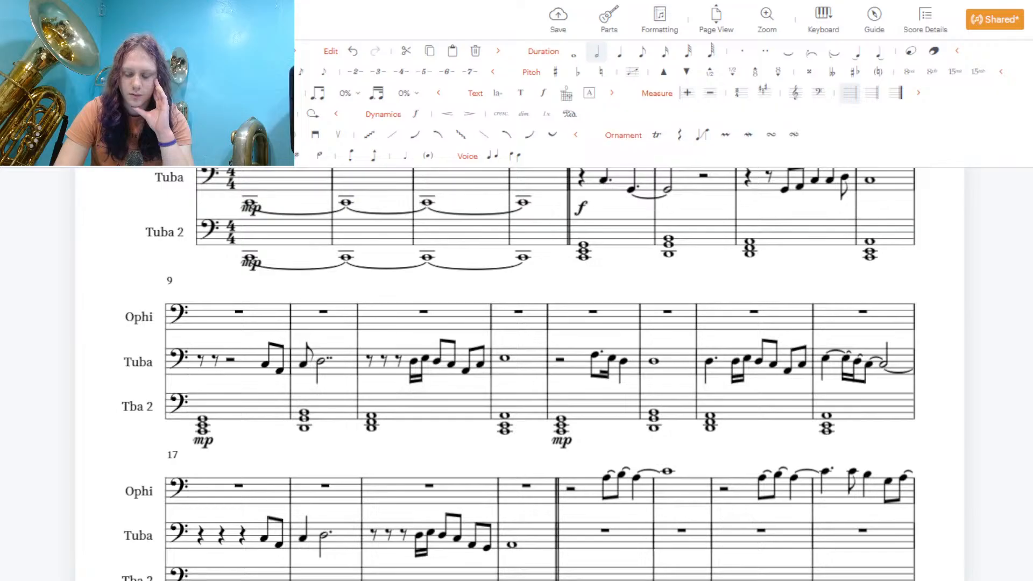
pyautogui.scroll(-5, 516, 374)
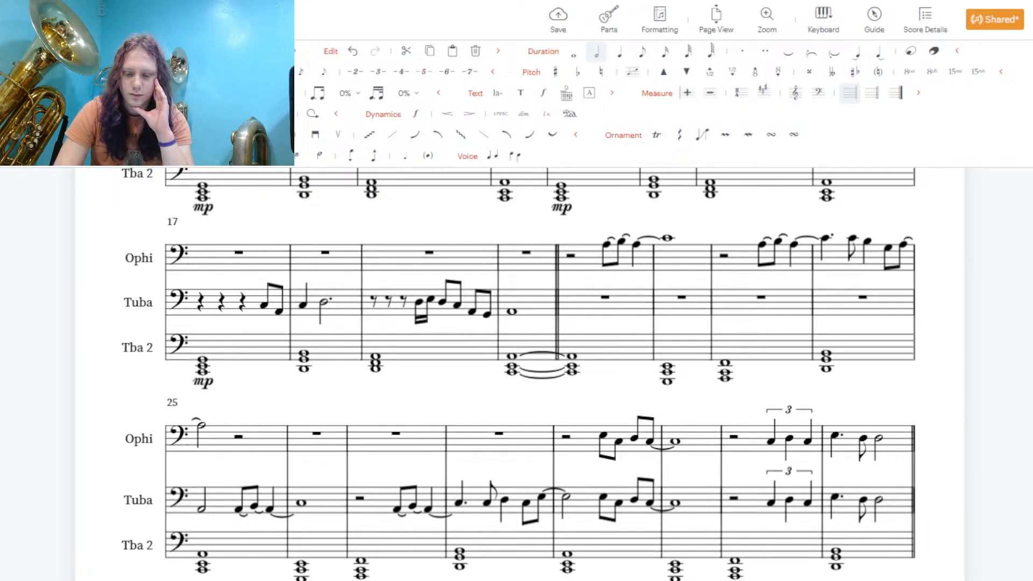
pyautogui.scroll(-2, 517, 374)
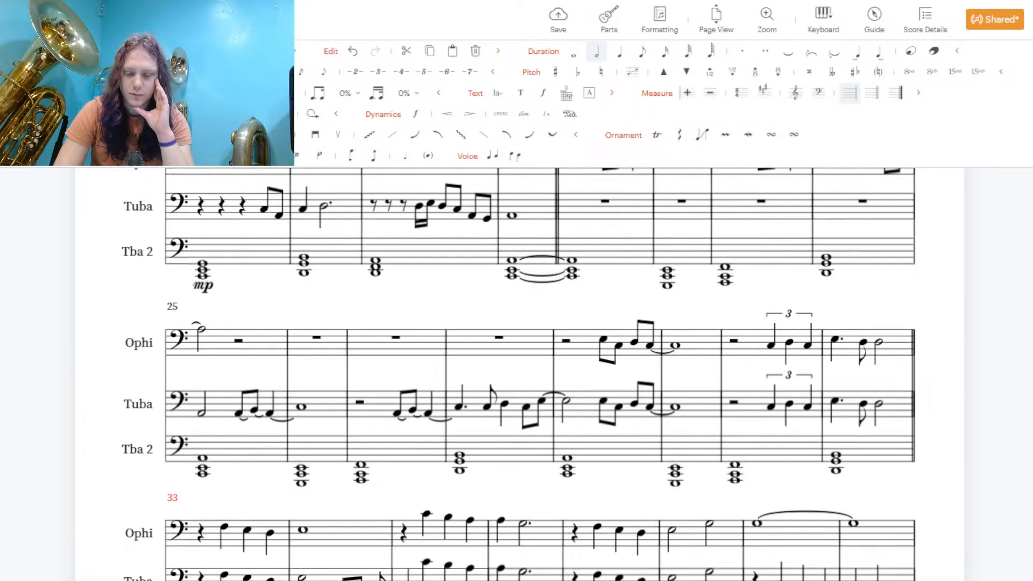
pyautogui.scroll(1, 517, 374)
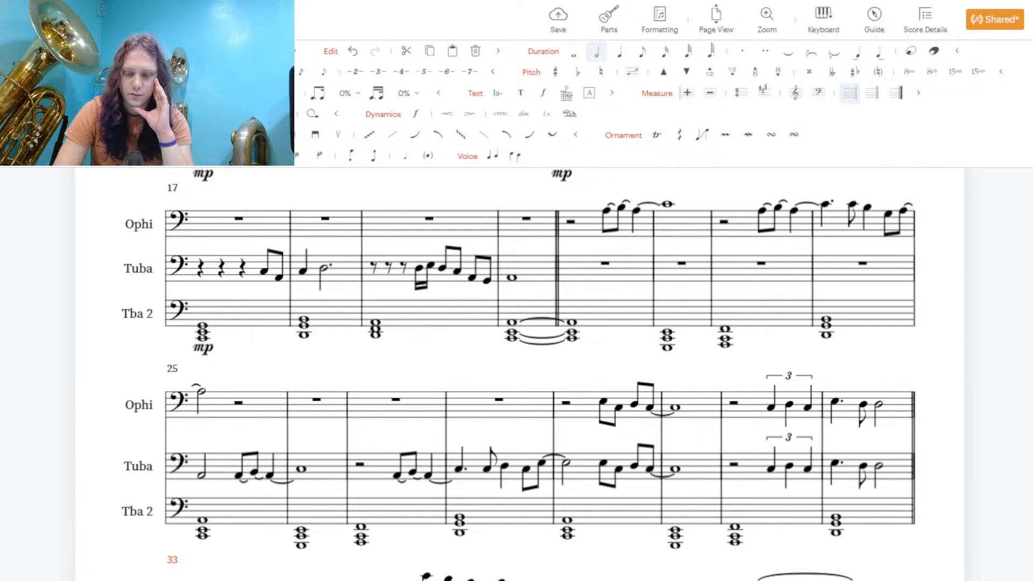
pyautogui.scroll(-2, 517, 374)
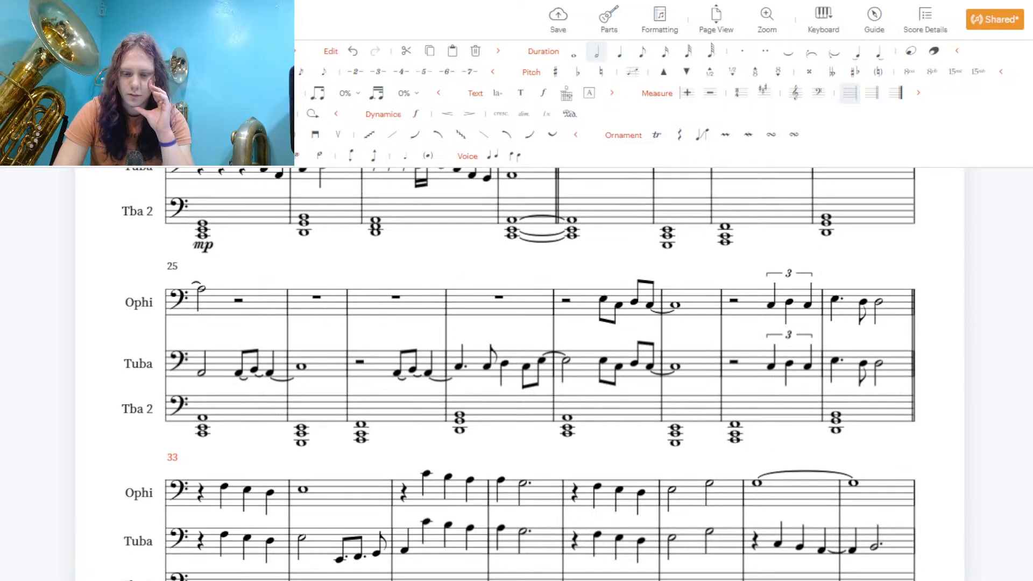
pyautogui.scroll(-1, 516, 374)
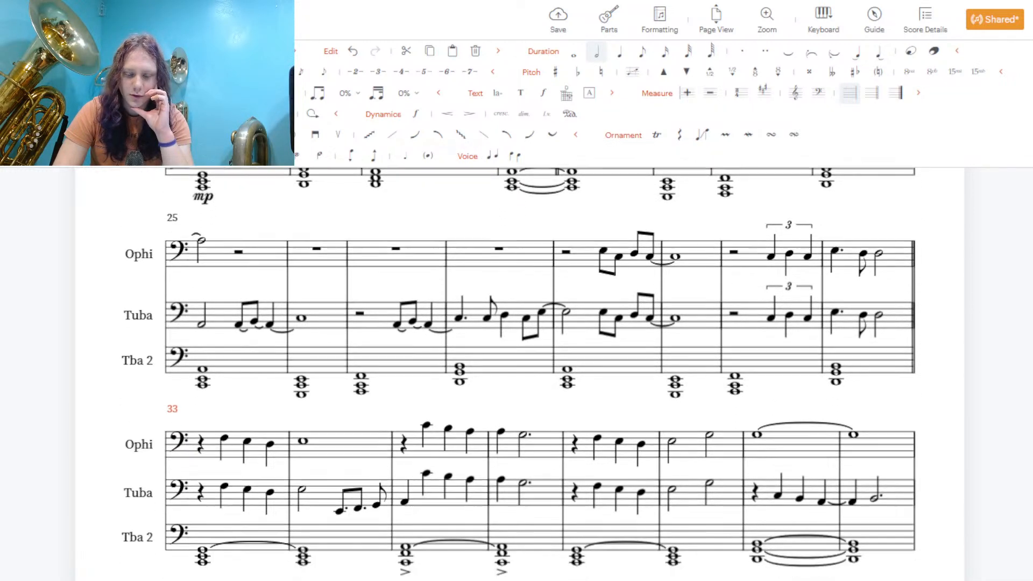
pyautogui.scroll(-1, 901, 334)
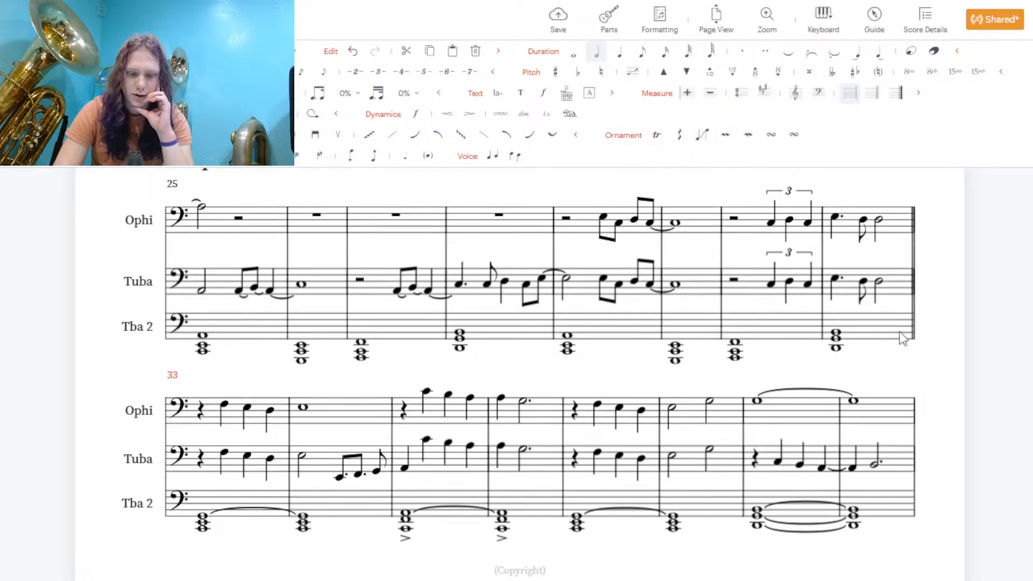
# Raise the Tuba's last three notes in measure 34 and first note in measure 35 by an octave
pyautogui.click(338, 477)
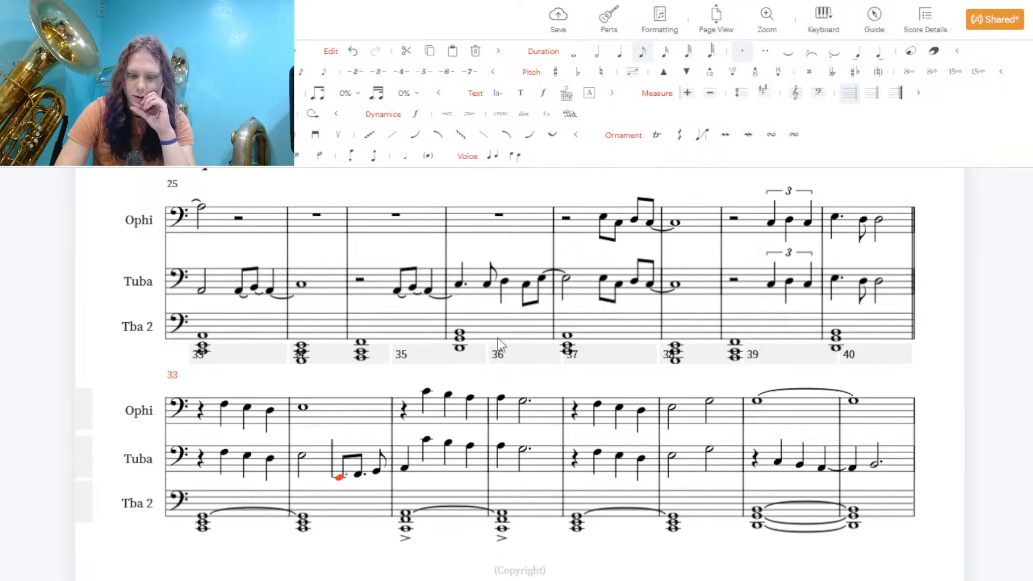
pyautogui.click(328, 465)
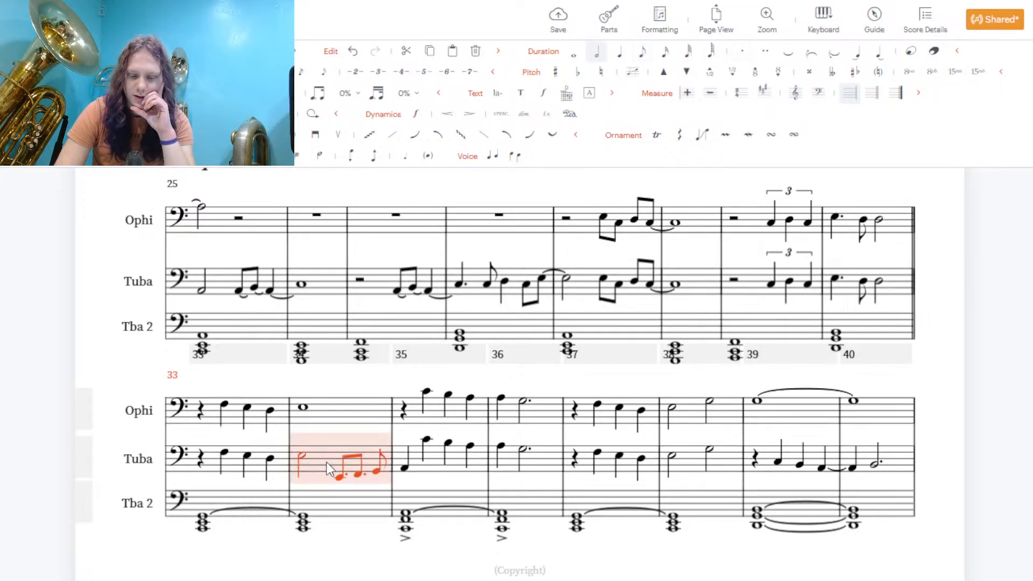
pyautogui.click(340, 476)
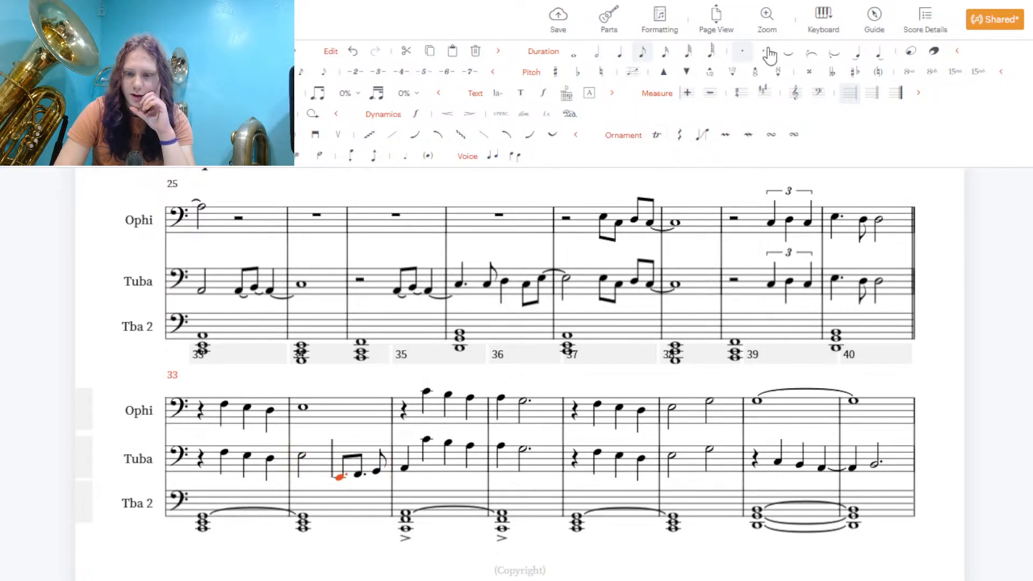
pyautogui.click(755, 74)
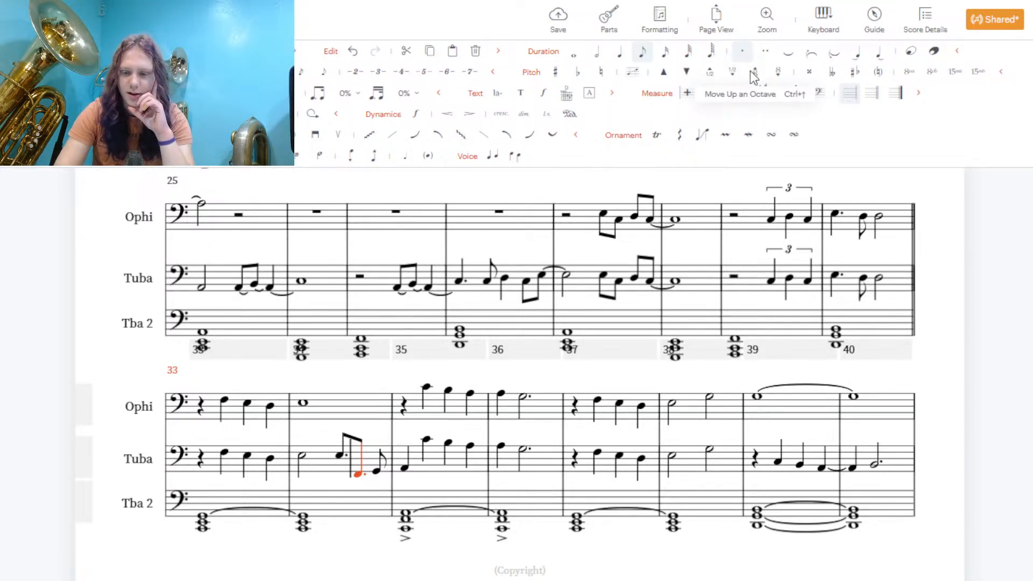
pyautogui.click(753, 75)
pyautogui.press('Right')
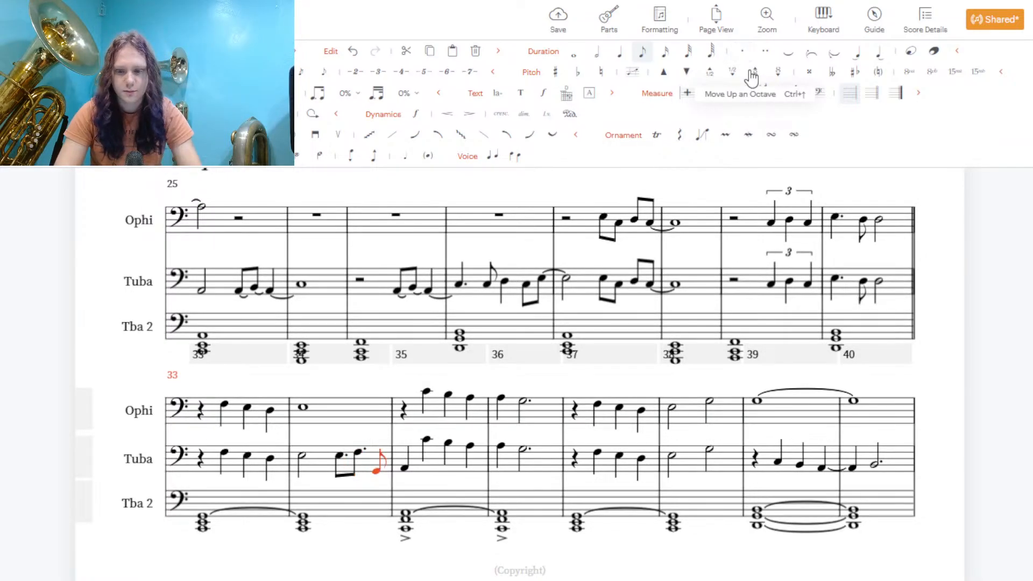
pyautogui.click(753, 76)
pyautogui.press('Right')
pyautogui.click(752, 78)
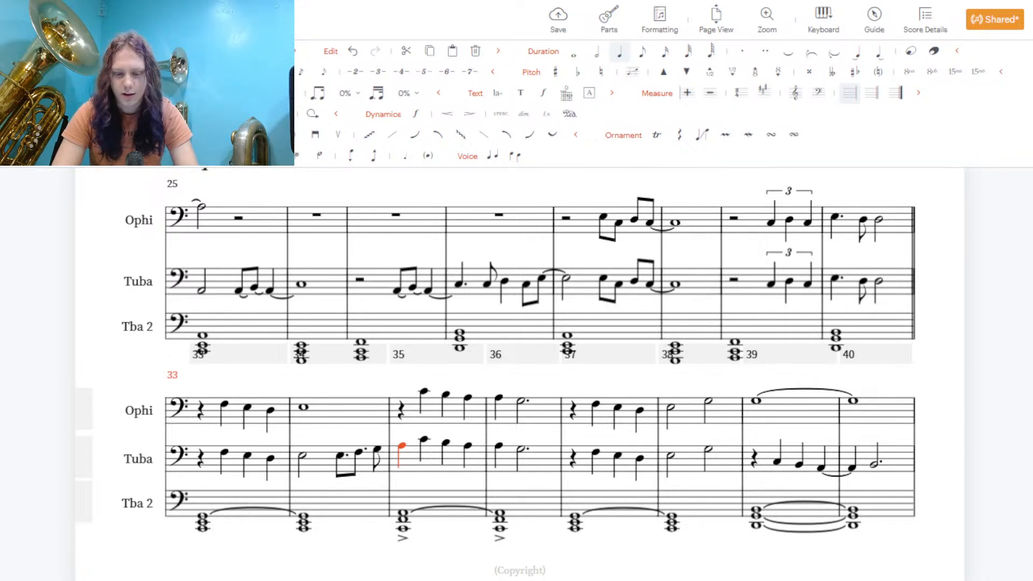
# Raise the Tuba's last three notes in measure 42 and first note in measure 43 by an octave
pyautogui.scroll(-7, 516, 376)
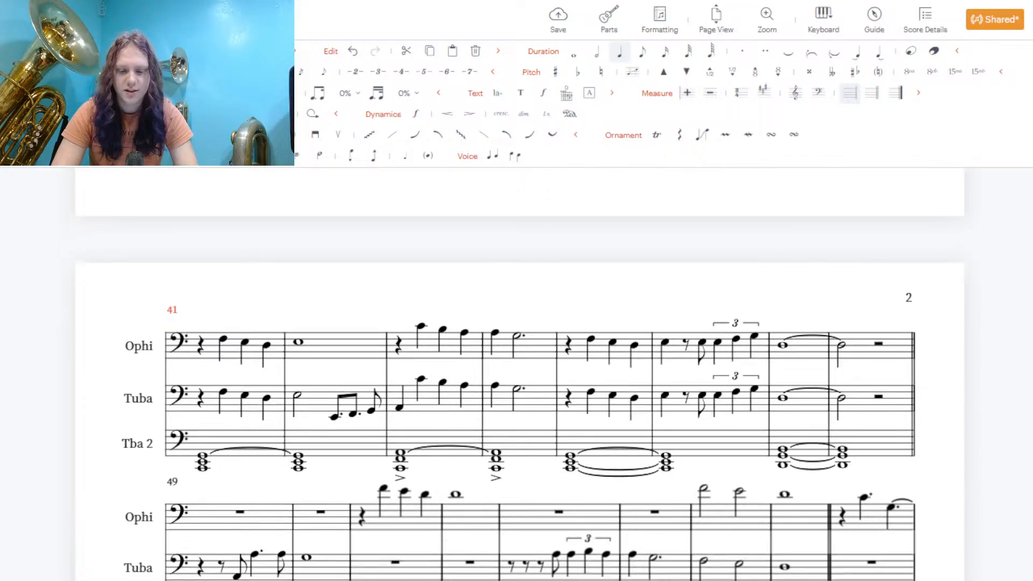
pyautogui.click(333, 417)
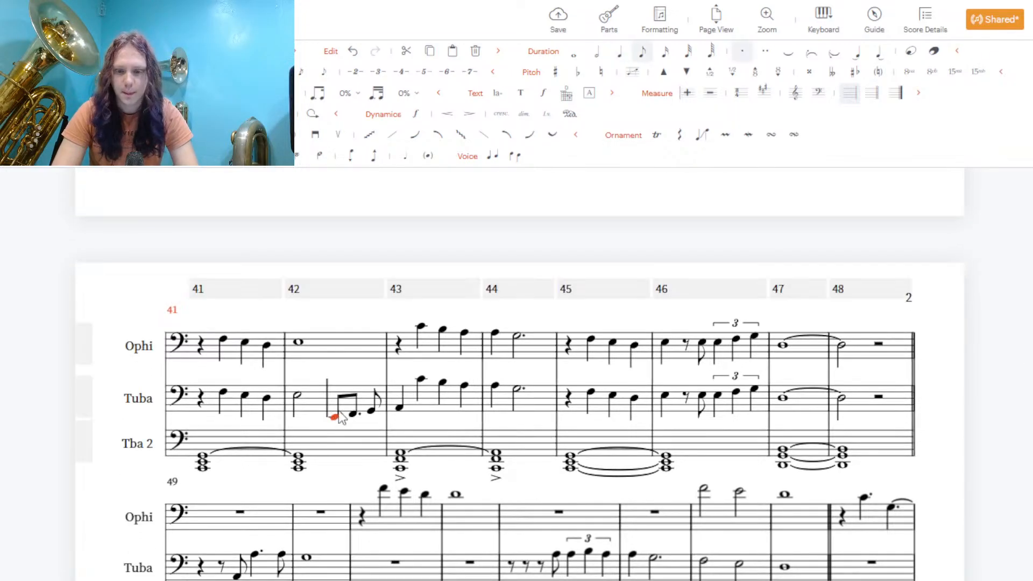
pyautogui.click(754, 80)
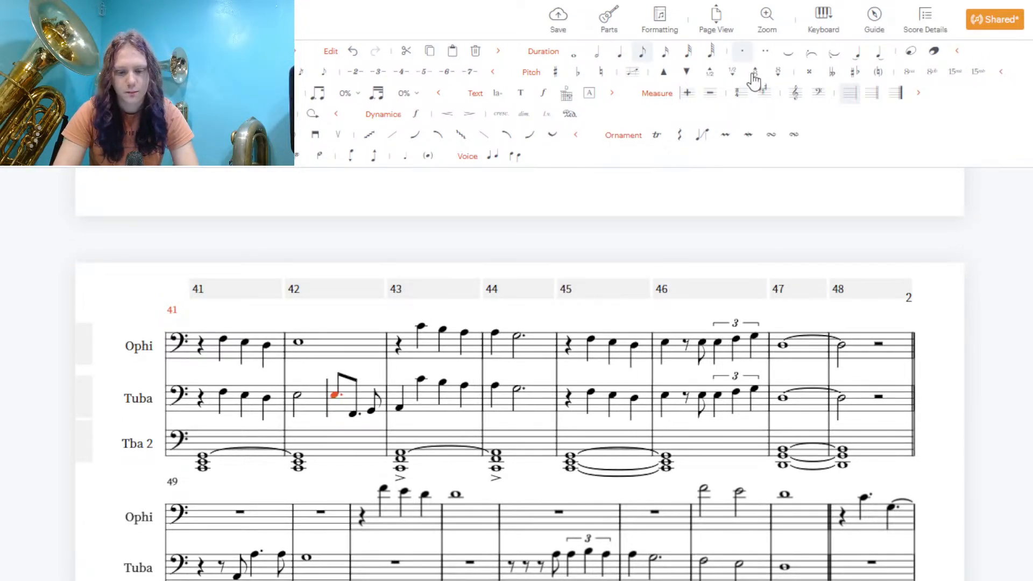
pyautogui.press('Right')
pyautogui.click(754, 80)
pyautogui.press('Right')
pyautogui.click(754, 80)
pyautogui.press('Right')
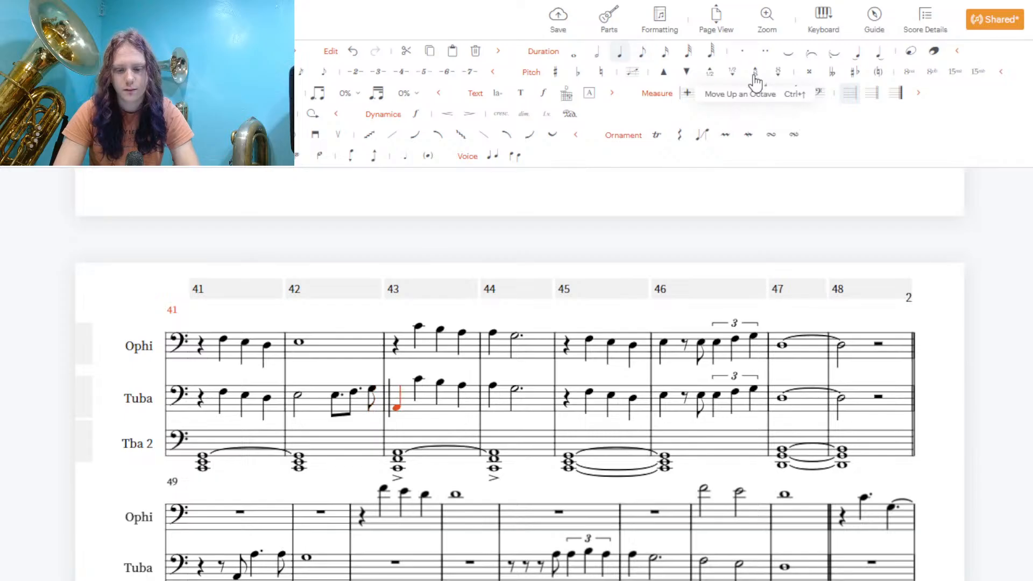
pyautogui.click(754, 79)
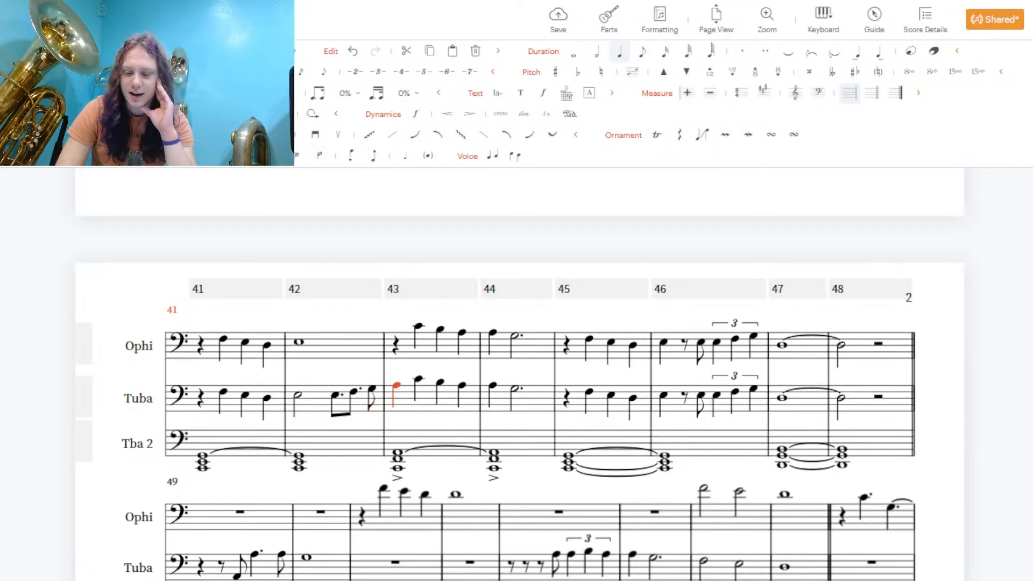
# Compare the Ophicleide and Tuba lines from measure 66 through measure 81
pyautogui.scroll(-10, 495, 377)
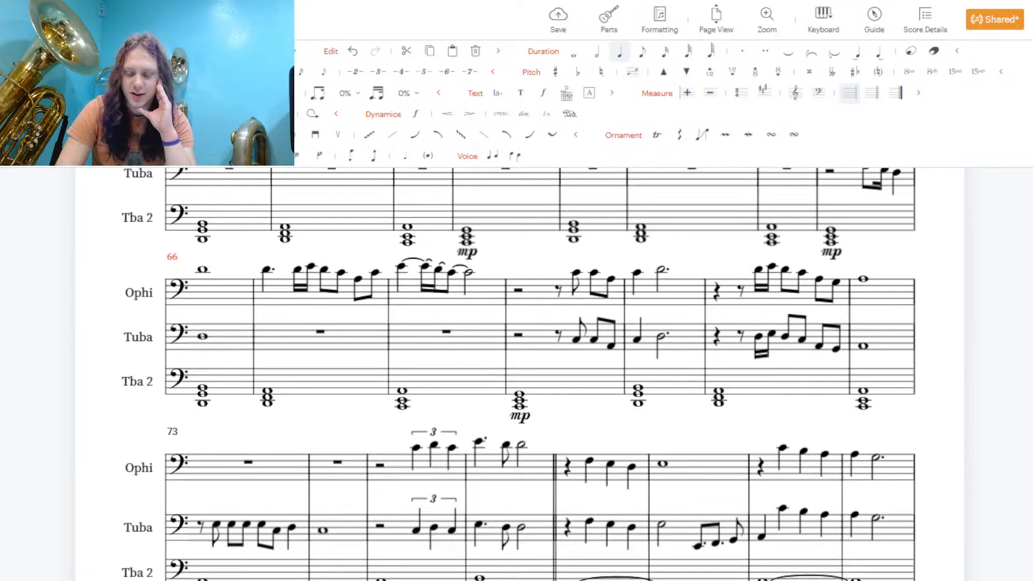
pyautogui.scroll(-2, 519, 375)
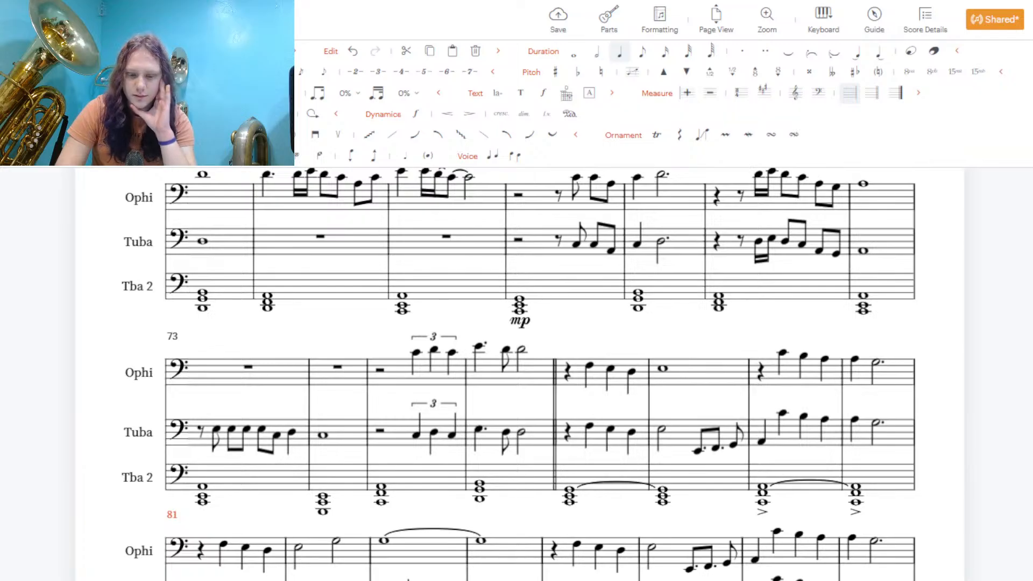
pyautogui.scroll(-1, 519, 375)
pyautogui.scroll(3, 519, 374)
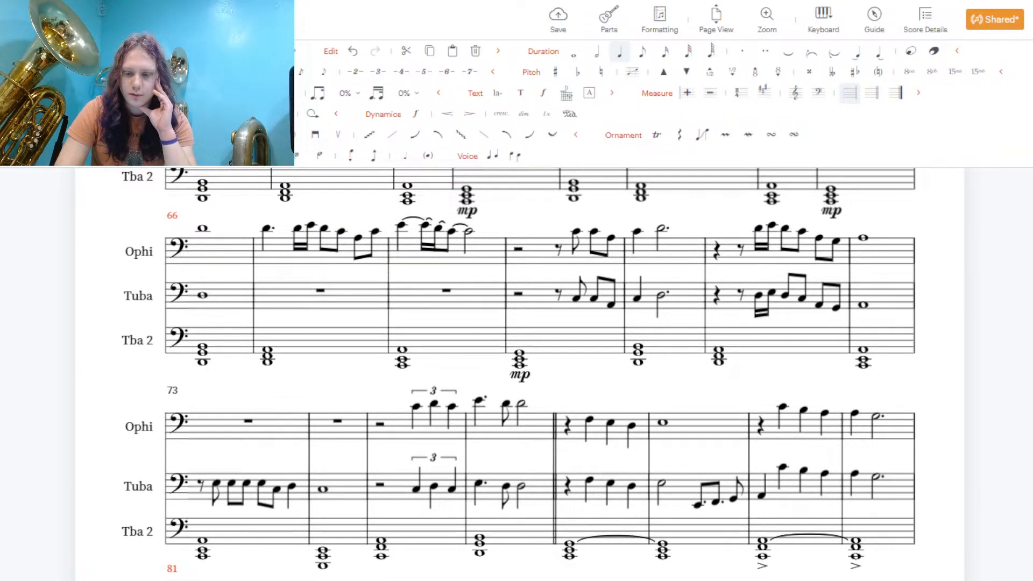
pyautogui.scroll(1, 519, 375)
pyautogui.scroll(-2, 520, 374)
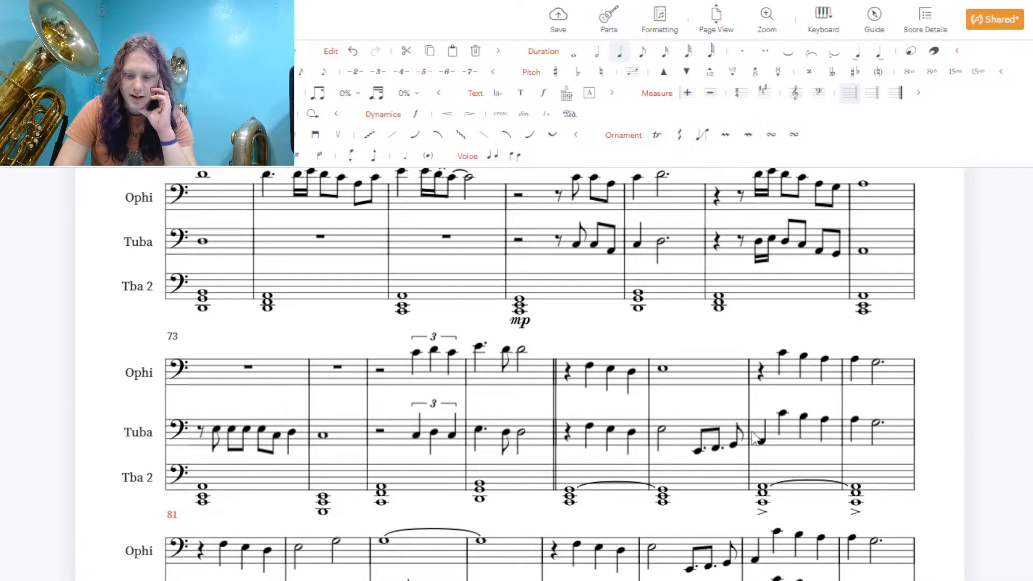
pyautogui.click(685, 433)
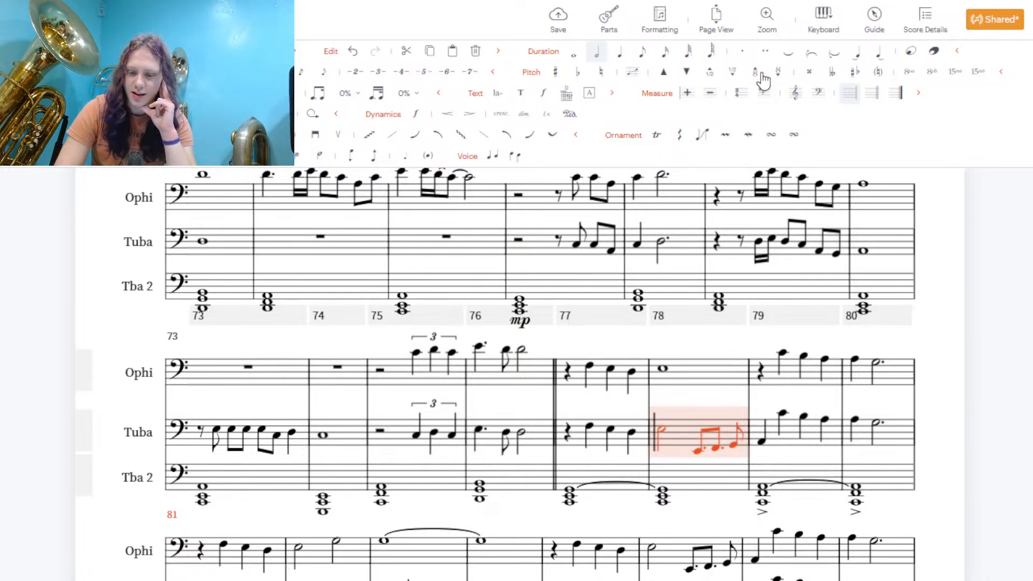
pyautogui.click(570, 52)
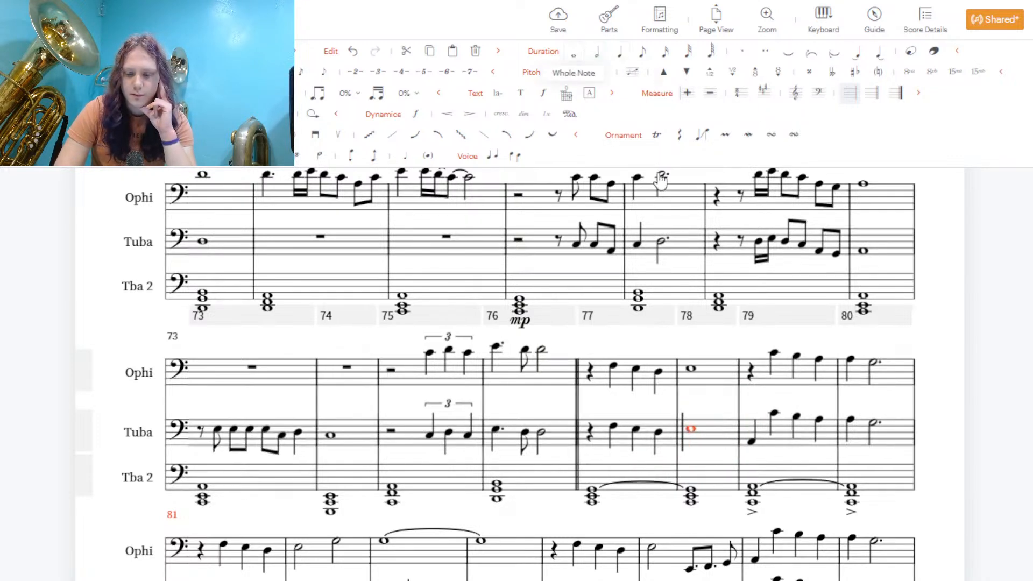
pyautogui.click(701, 379)
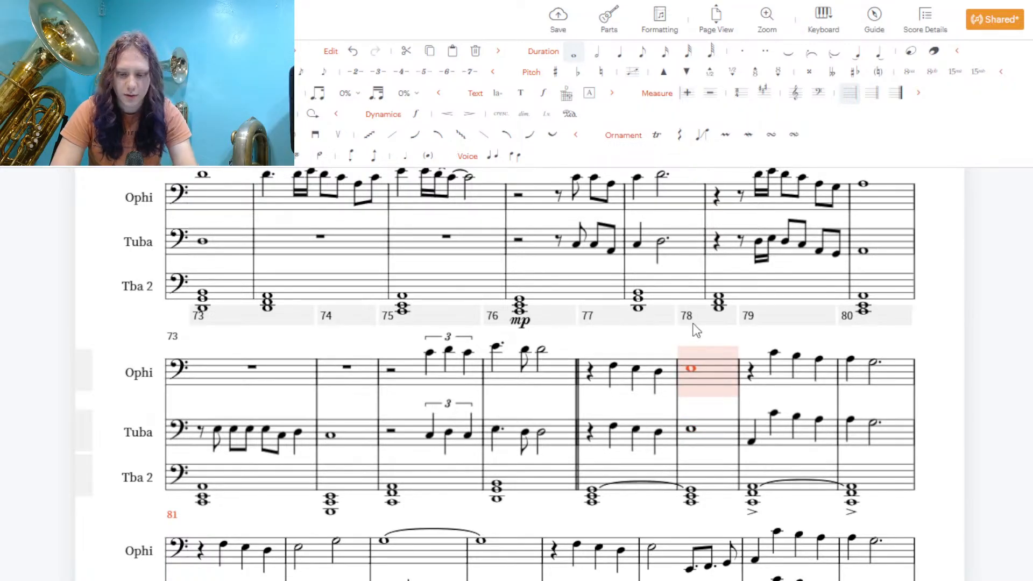
pyautogui.hotkey('ctrl', 'z')
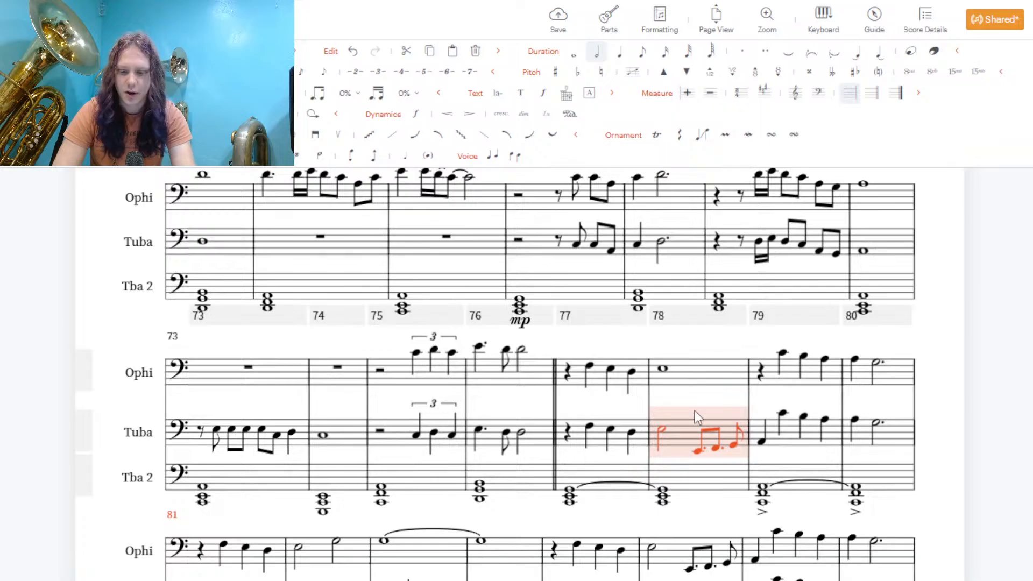
# Copy the Tuba's measure 78 into the Ophicleide, and change the Tuba's measure 78 to a whole-note E
pyautogui.click(699, 375)
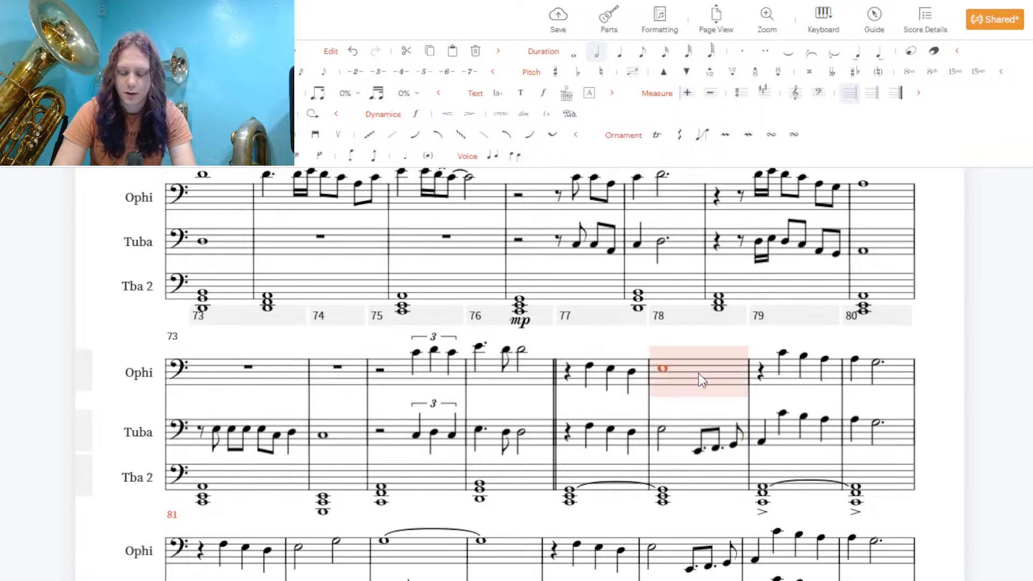
pyautogui.click(675, 440)
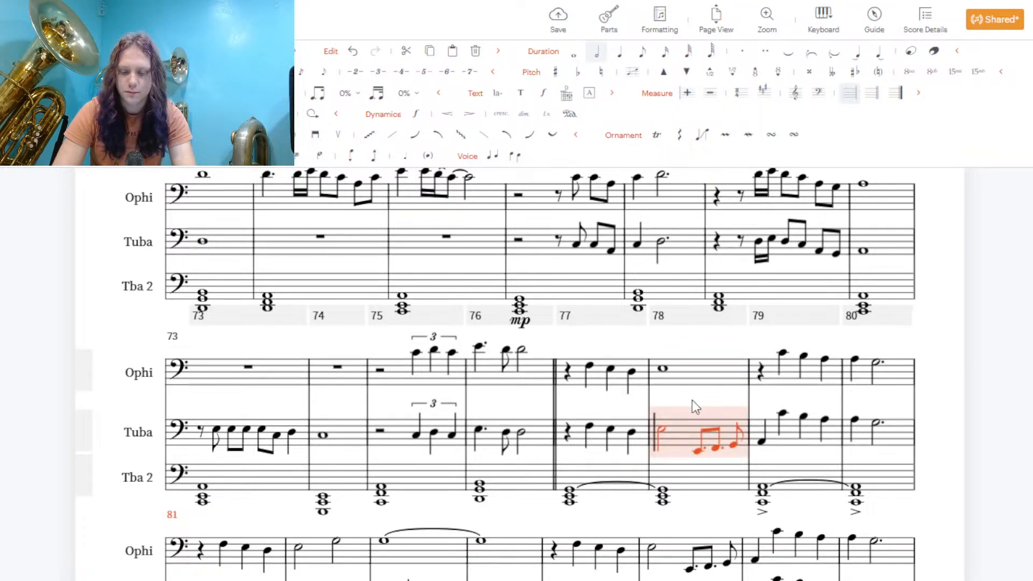
pyautogui.click(698, 369)
pyautogui.hotkey('ctrl', 'v')
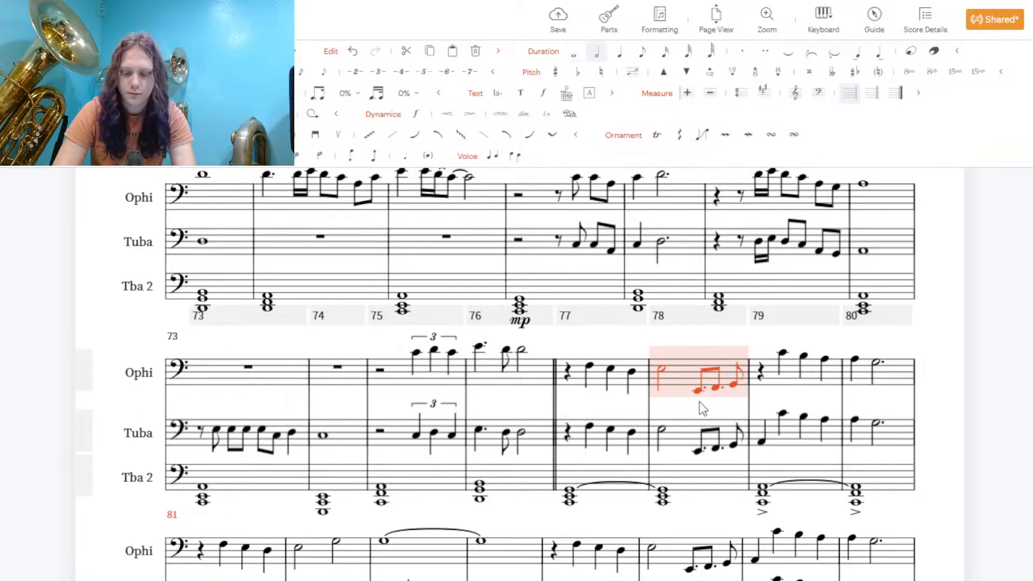
pyautogui.click(700, 433)
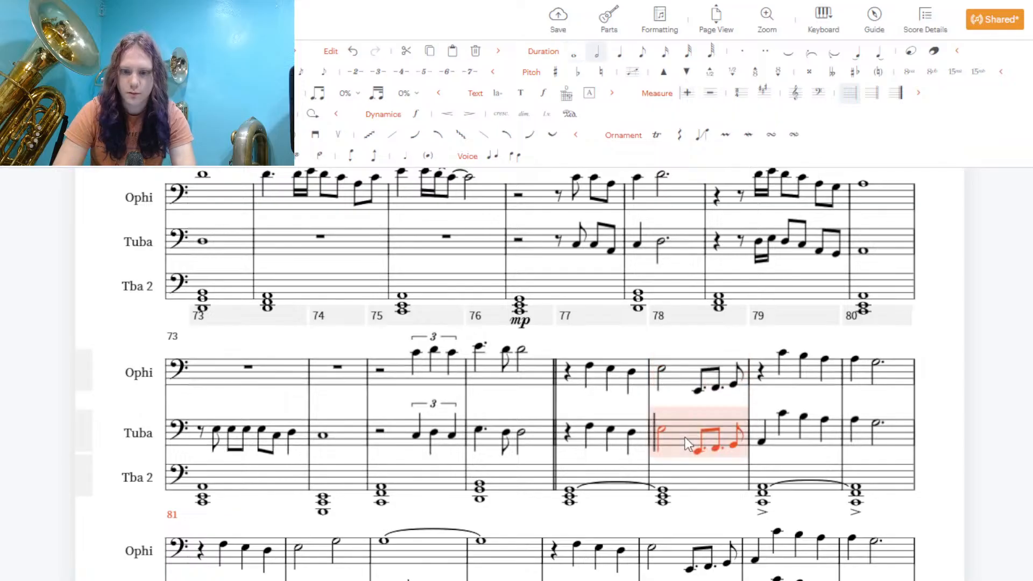
pyautogui.click(573, 54)
# Raise the Ophicleide's last three notes in measure 78 by an octave
pyautogui.click(696, 391)
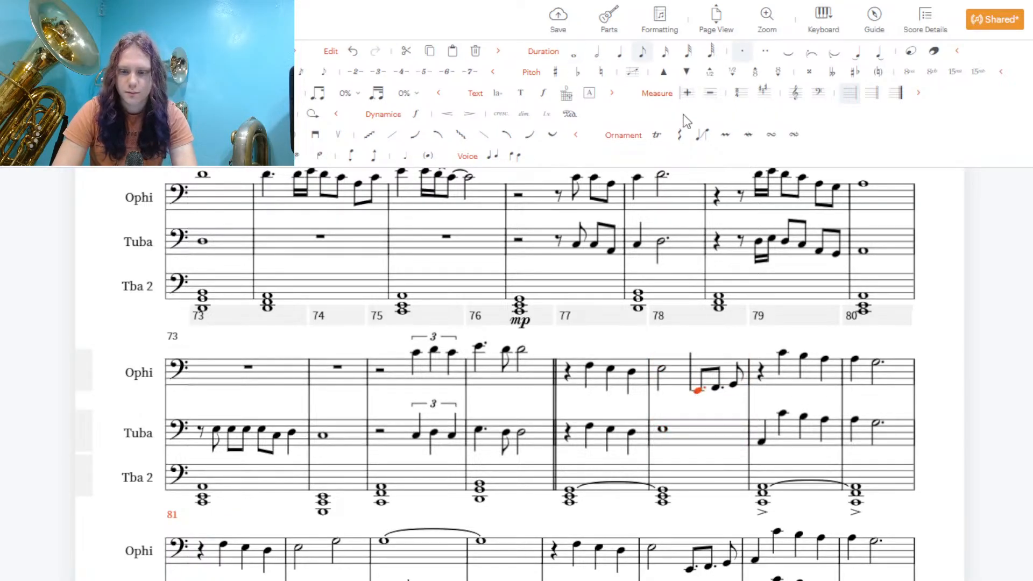
pyautogui.click(757, 76)
pyautogui.press('Right')
pyautogui.click(757, 75)
pyautogui.press('Right')
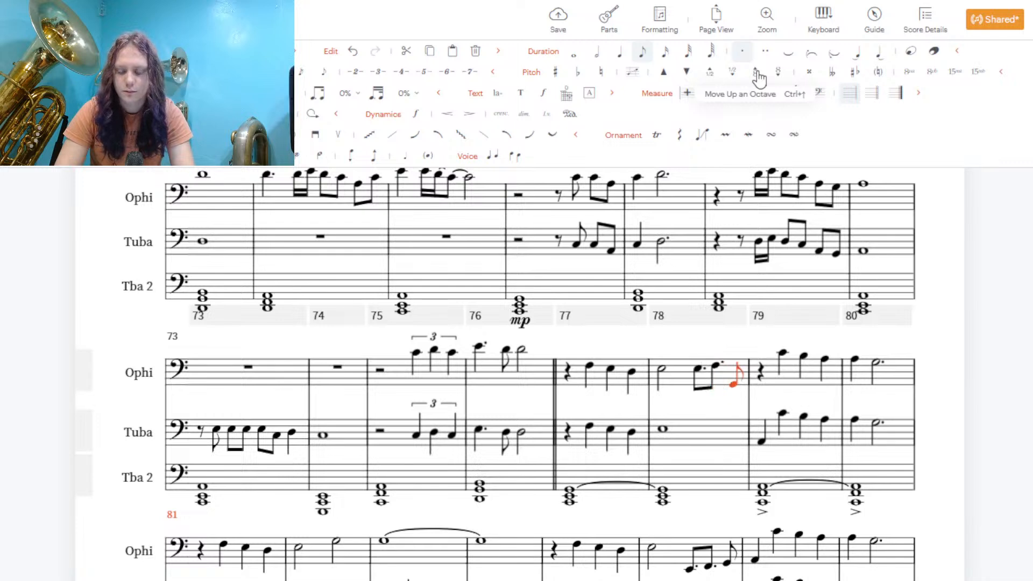
pyautogui.click(757, 75)
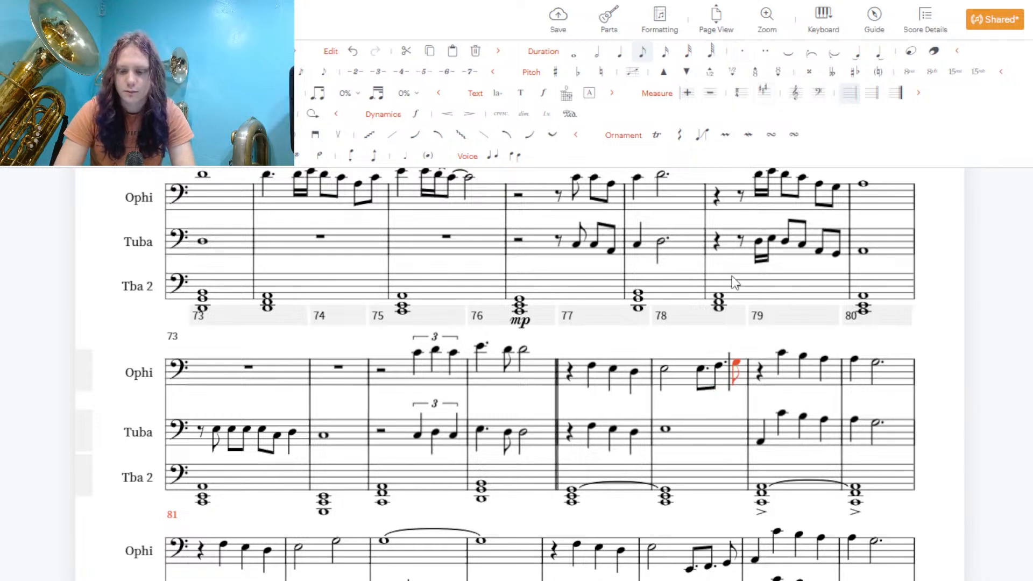
# Enter a quarter-note A on the Ophicleide's first beat of measure 79 and replace the Tuba's first note there with a quarter rest
pyautogui.click(757, 376)
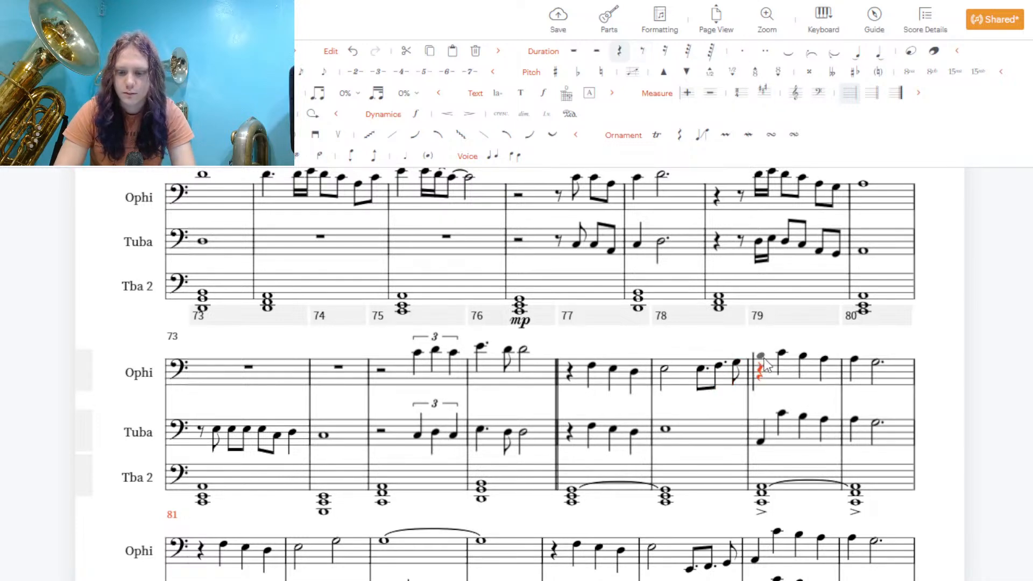
pyautogui.click(761, 443)
pyautogui.press('Delete')
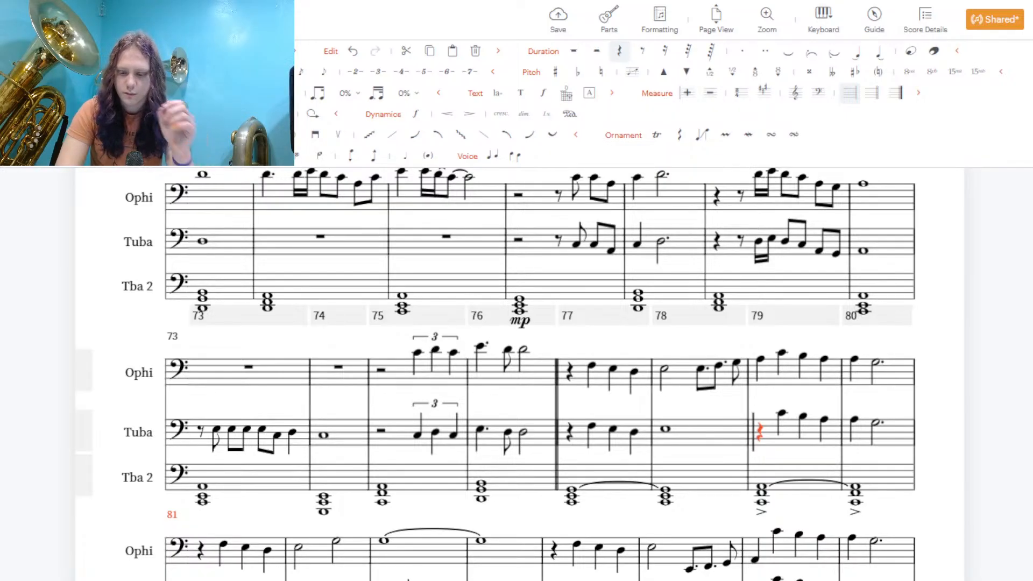
# Copy the Ophicleide line from measures 77–79 over its measures 85–87
pyautogui.scroll(-1, 495, 377)
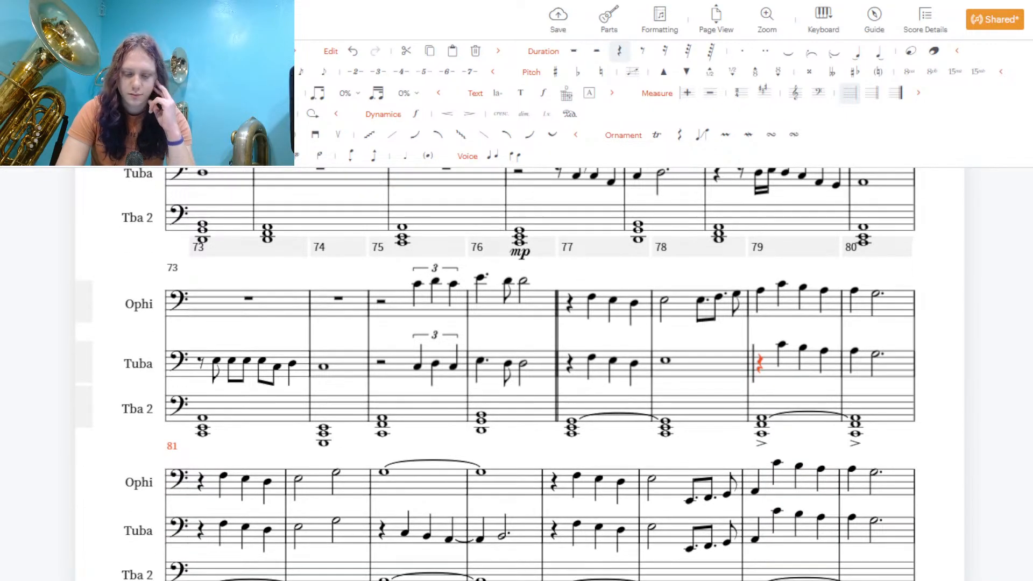
pyautogui.scroll(-1, 802, 438)
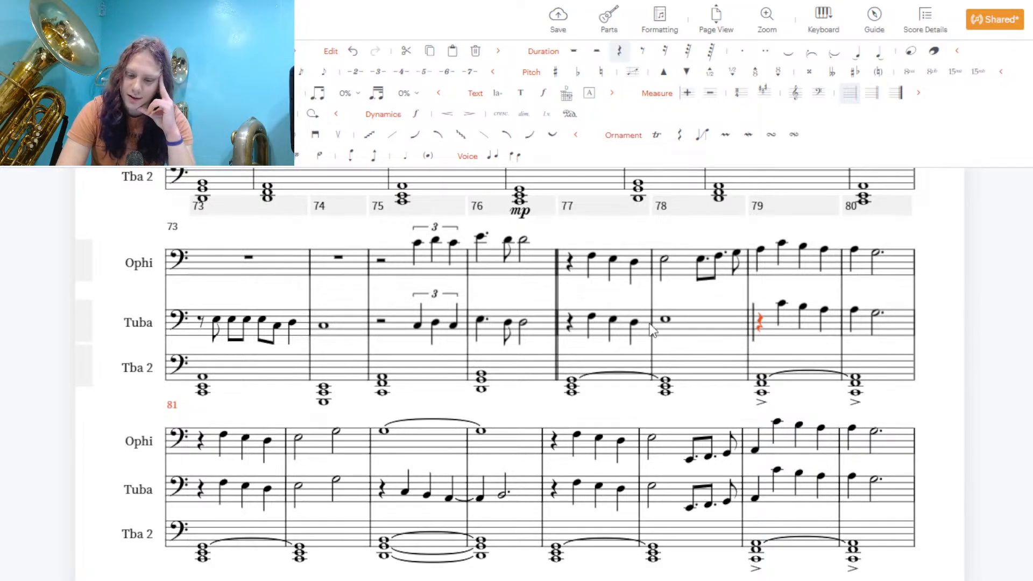
pyautogui.click(648, 271)
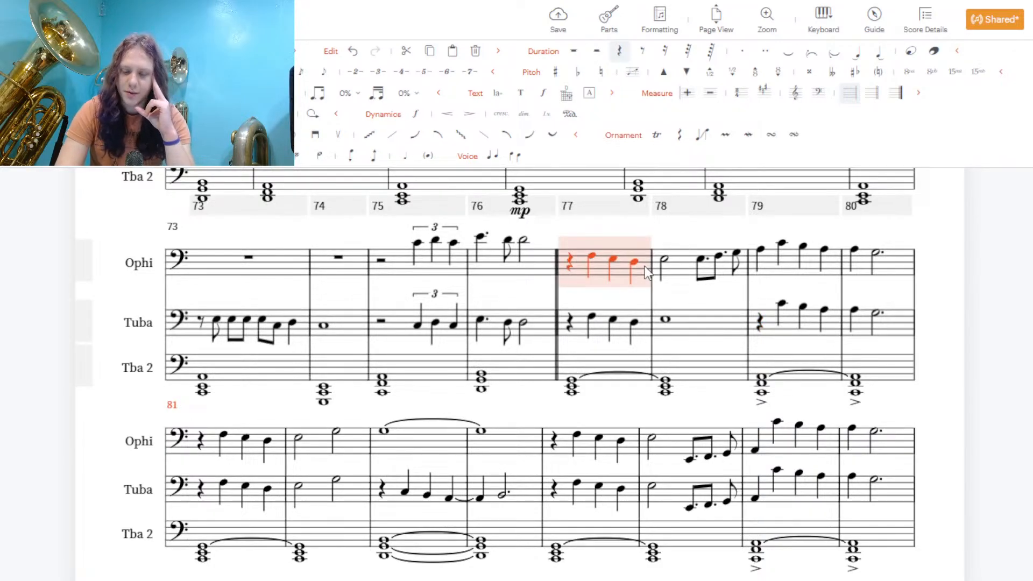
pyautogui.moveTo(647, 272); pyautogui.dragTo(768, 270)
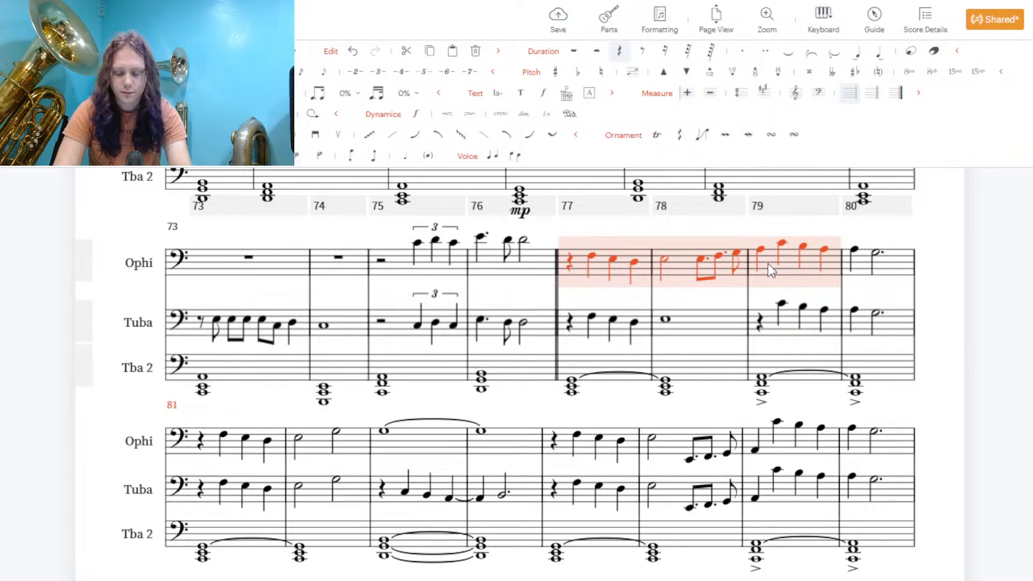
pyautogui.click(632, 452)
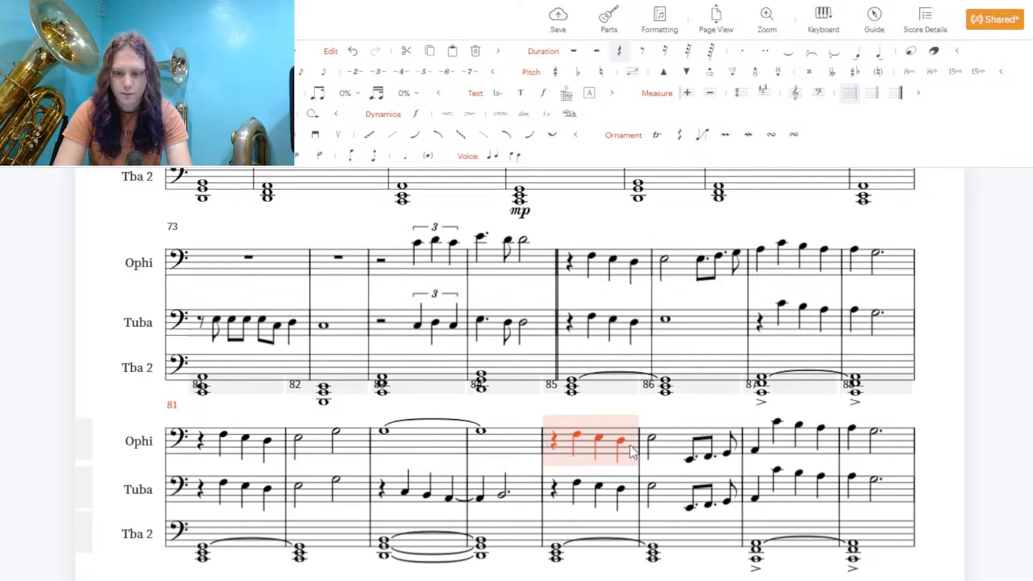
pyautogui.hotkey('ctrl', 'v')
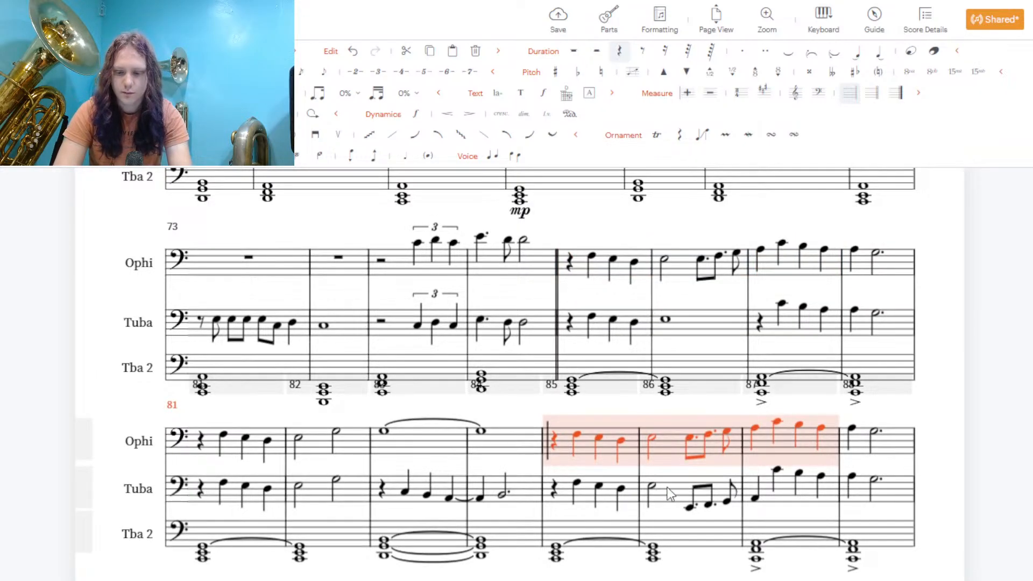
# Change the Tuba's measure 86 to a whole-note E and replace its first note in measure 87 with a quarter rest
pyautogui.click(677, 497)
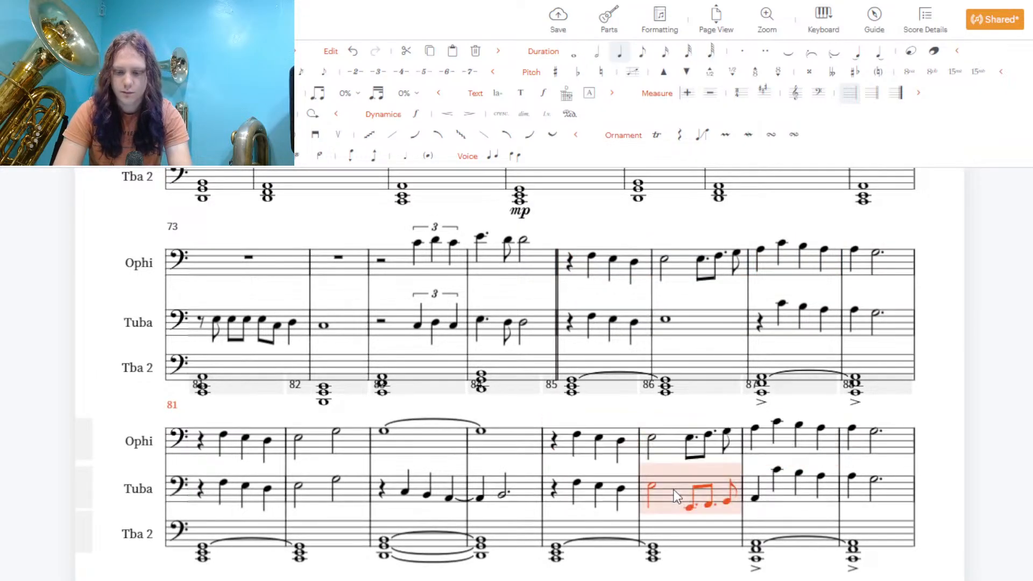
pyautogui.click(575, 52)
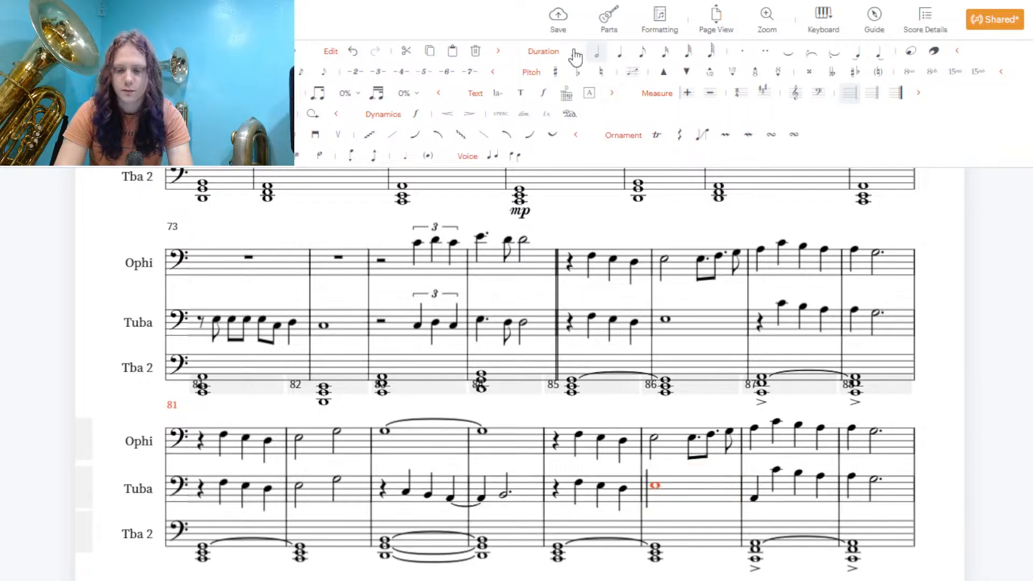
pyautogui.click(754, 498)
pyautogui.press('r')
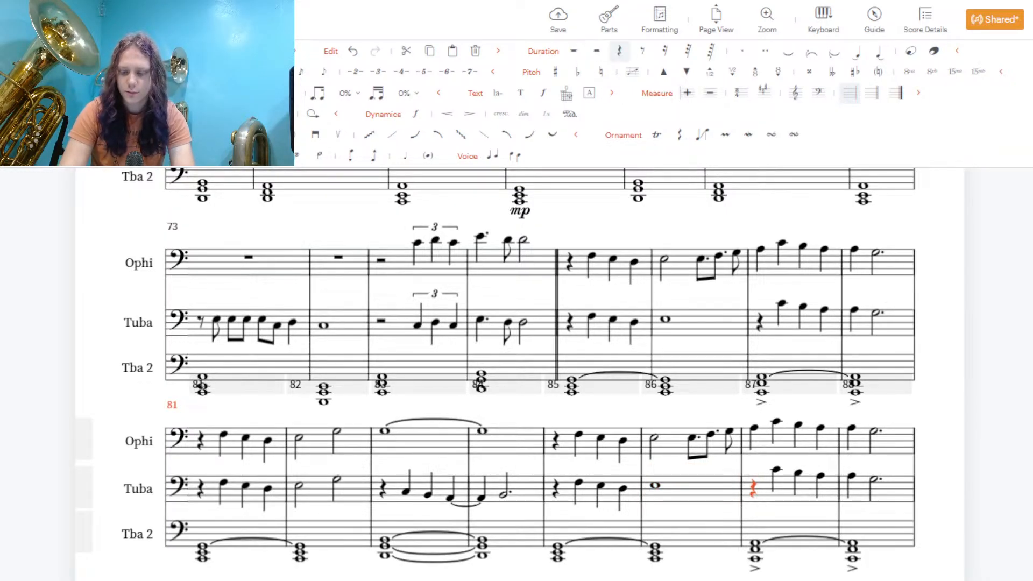
# Copy the Tuba line from measures 89–92 into the Ophicleide at the same pitch
pyautogui.scroll(-10, 516, 372)
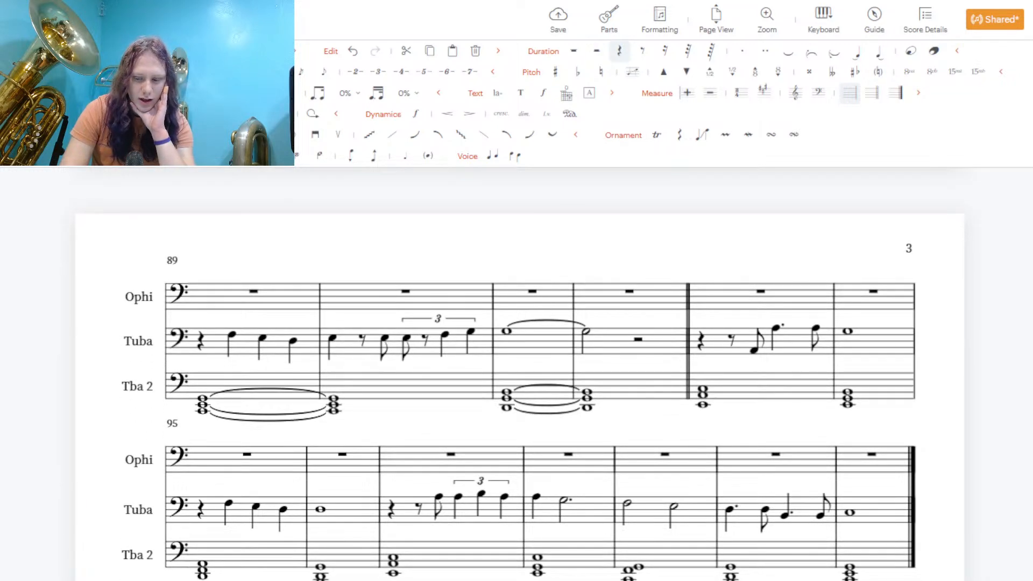
pyautogui.scroll(8, 517, 371)
pyautogui.scroll(-7, 516, 371)
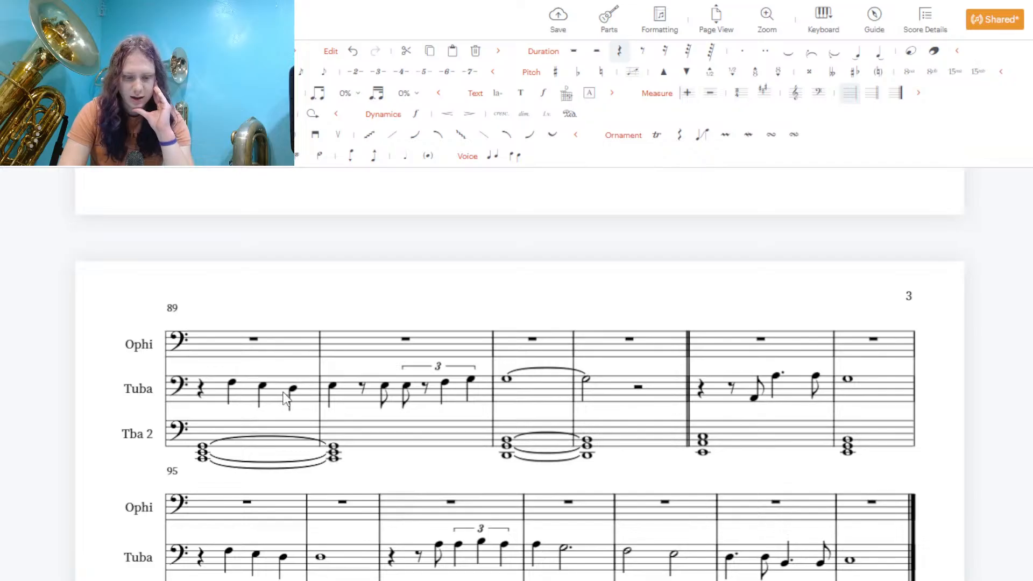
pyautogui.moveTo(283, 401); pyautogui.dragTo(633, 393)
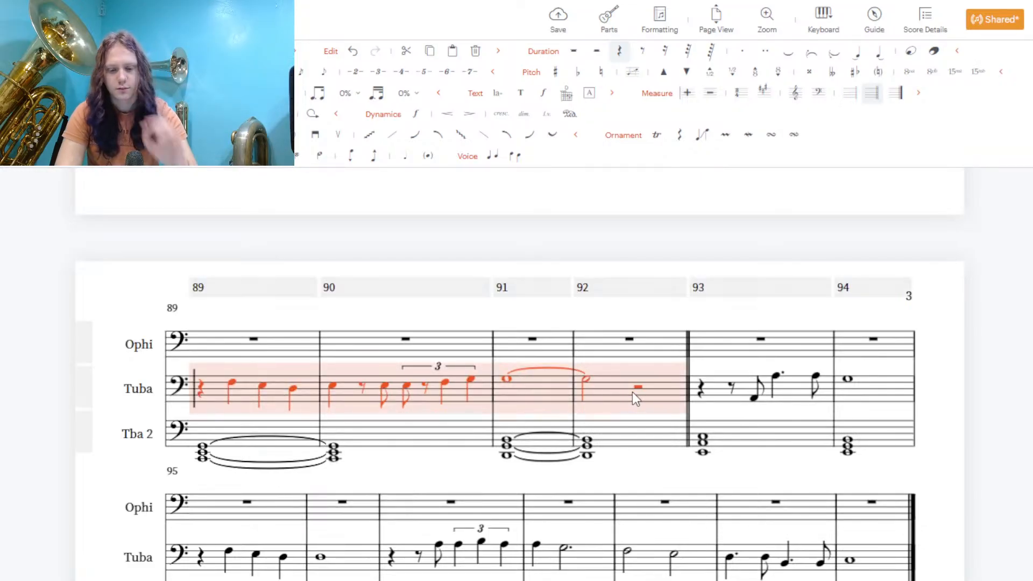
pyautogui.hotkey('ctrl', 'c')
pyautogui.click(290, 344)
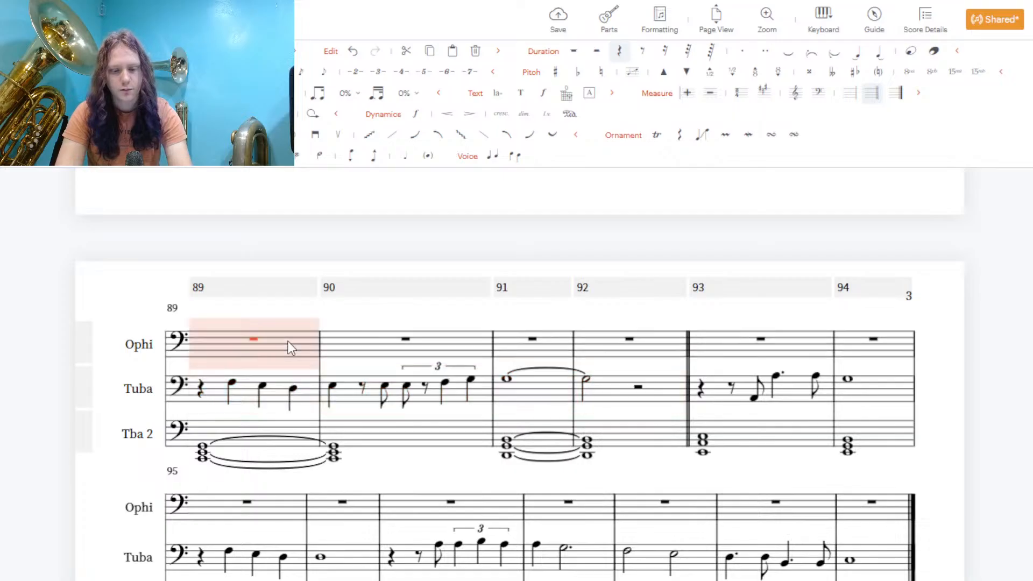
pyautogui.hotkey('ctrl', 'v')
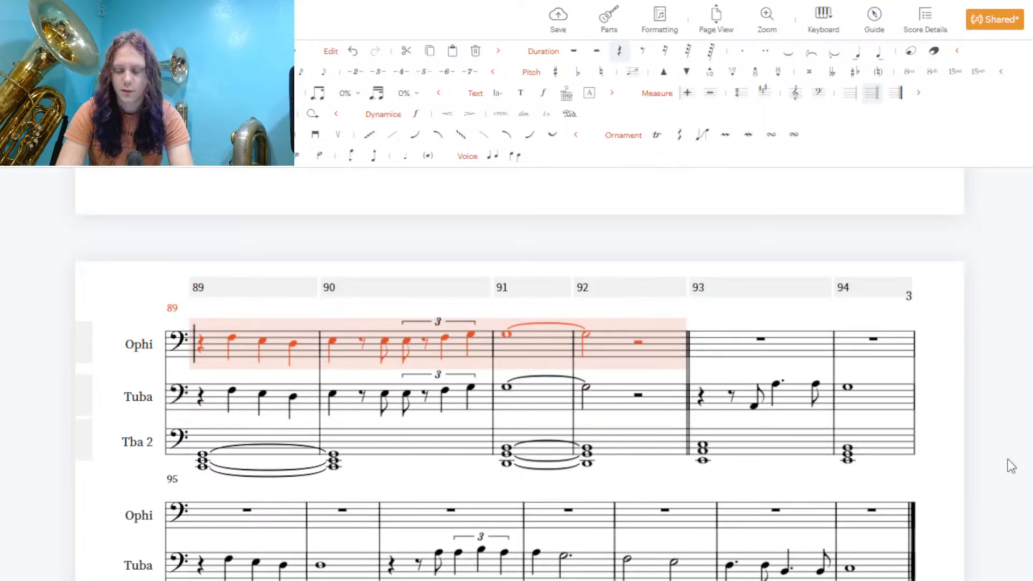
# Copy the Tuba line from measures 95–96 into the Ophicleide's same measures
pyautogui.scroll(-3, 541, 349)
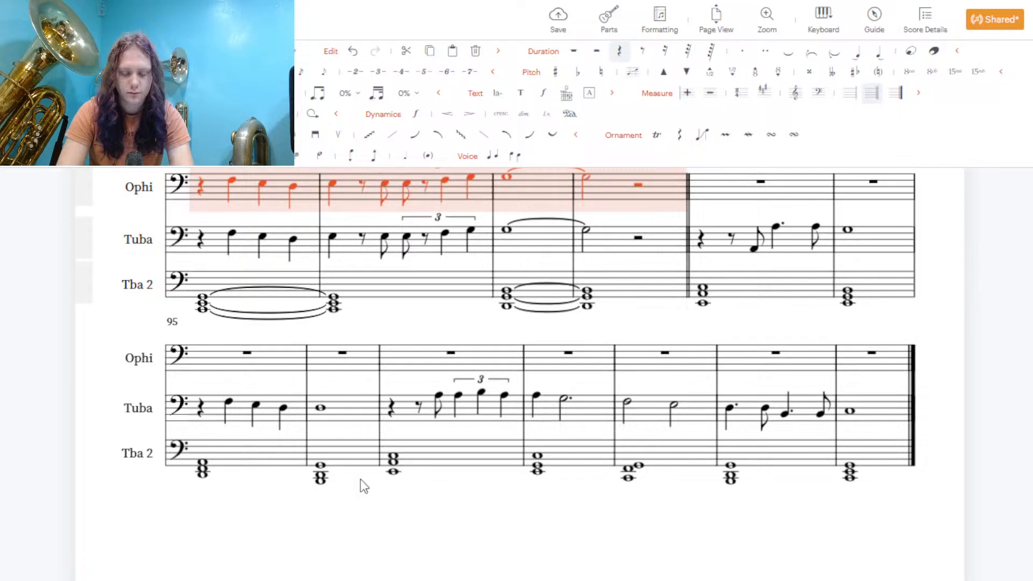
pyautogui.click(296, 412)
pyautogui.keyDown('shift'); pyautogui.click(332, 409); pyautogui.keyUp('shift')
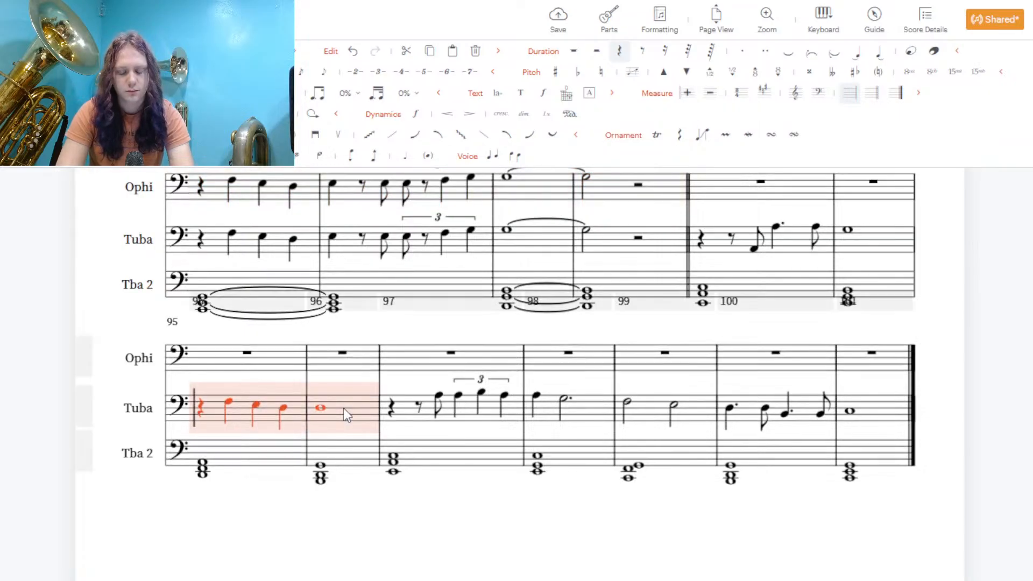
pyautogui.hotkey('ctrl', 'c')
pyautogui.click(285, 360)
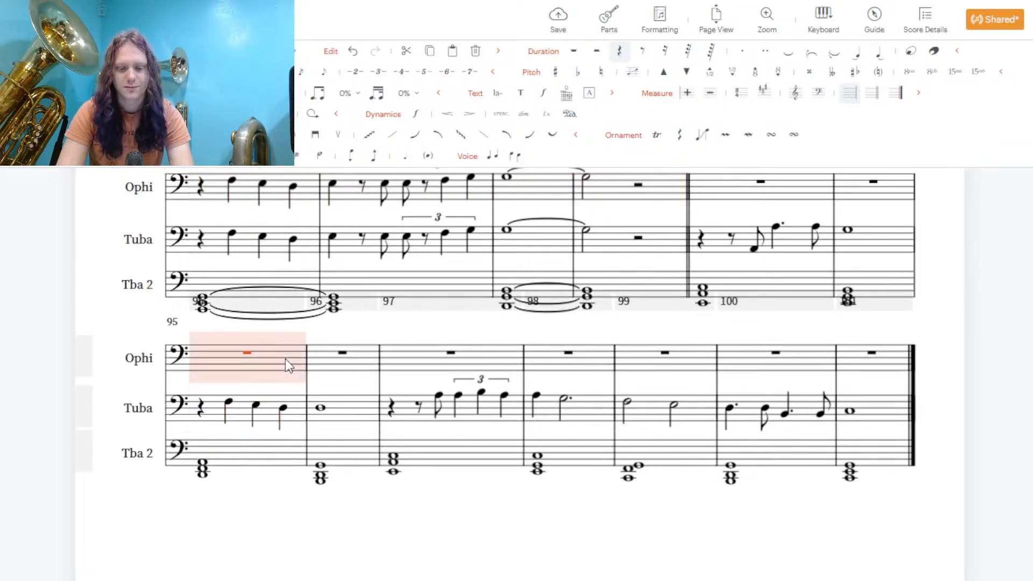
pyautogui.hotkey('shift', 'Right')
pyautogui.hotkey('ctrl', 'v')
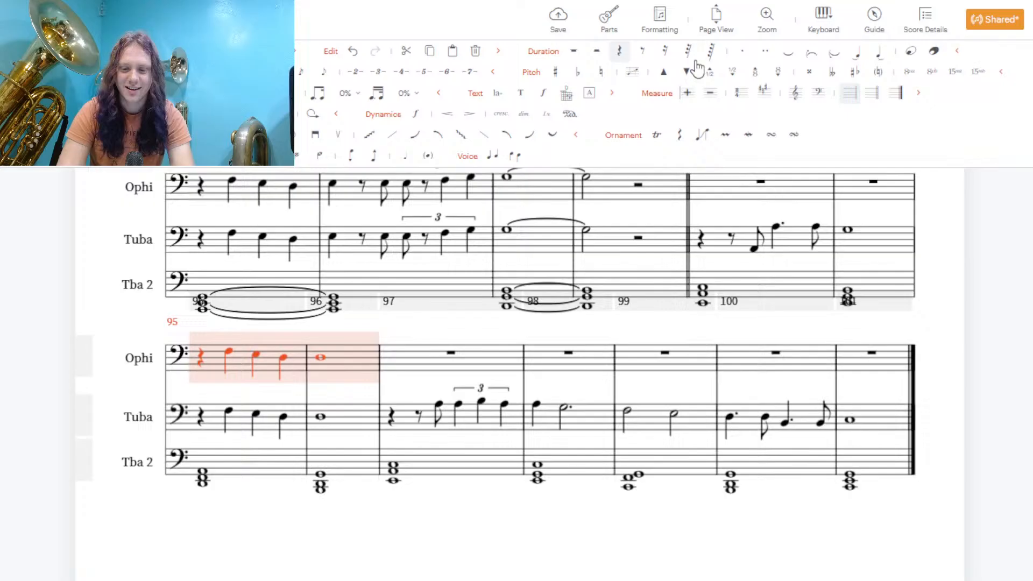
# Raise the Ophicleide's measures 95–96 by an octave and copy the Tuba line from measures 97–98 into the Ophicleide
pyautogui.click(755, 72)
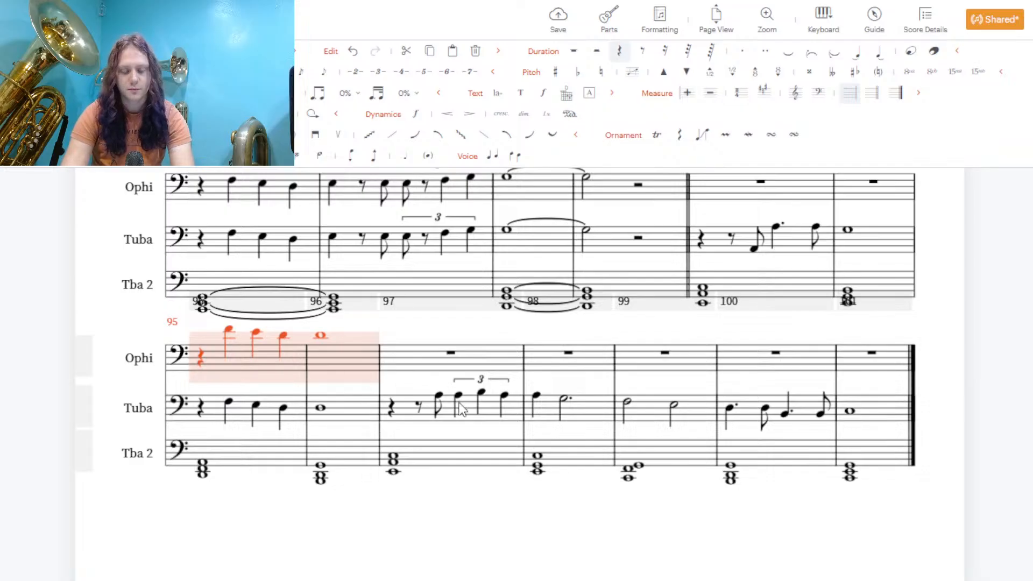
pyautogui.click(471, 415)
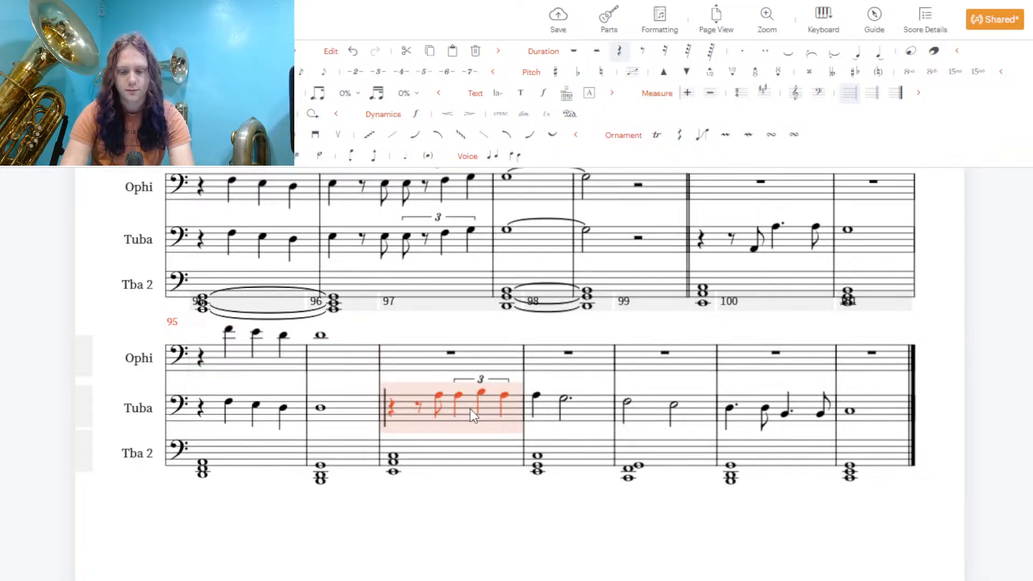
pyautogui.click(581, 406)
pyautogui.keyDown('shift'); pyautogui.click(497, 415); pyautogui.keyUp('shift')
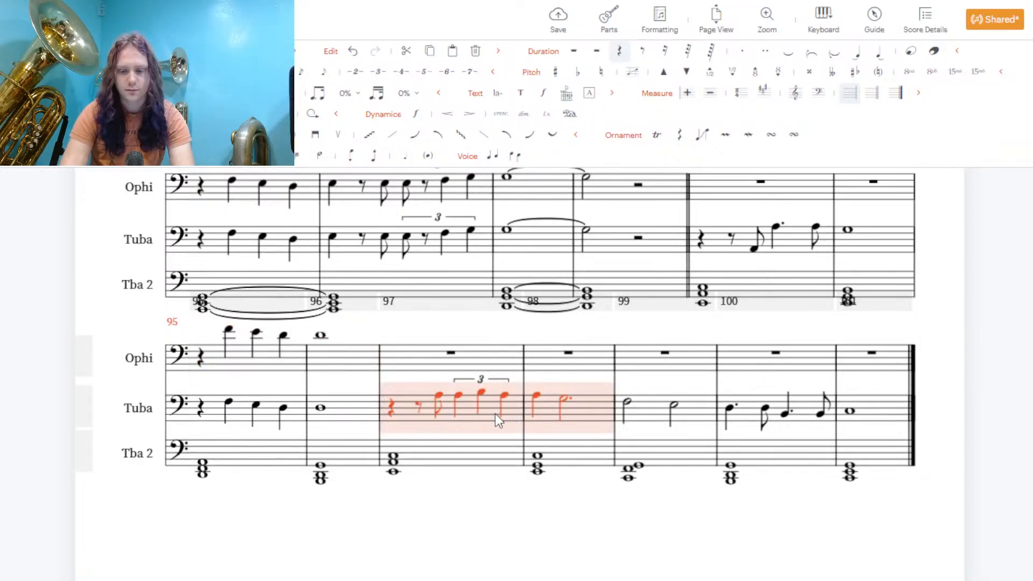
pyautogui.click(502, 353)
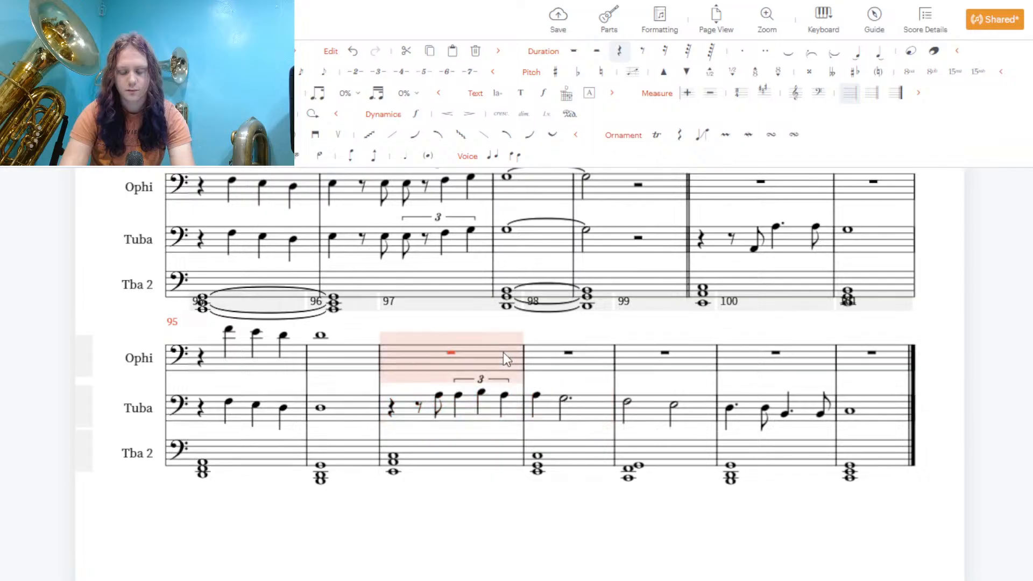
pyautogui.hotkey('ctrl', 'v')
# Copy the Tuba line from measures 93–94 into the Ophicleide's same measures
pyautogui.click(797, 243)
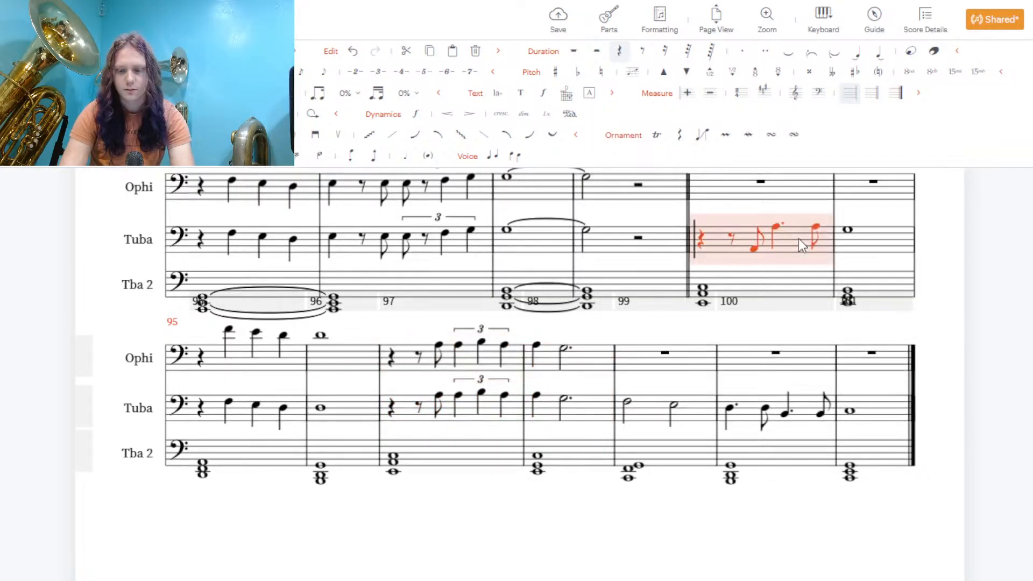
pyautogui.keyDown('shift'); pyautogui.click(856, 248); pyautogui.keyUp('shift')
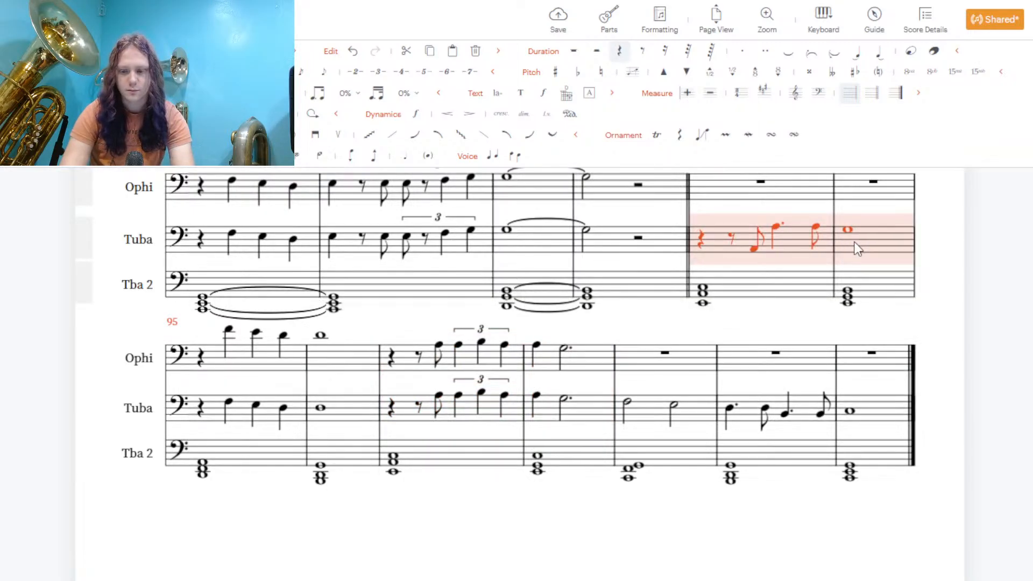
pyautogui.hotkey('ctrl', 'c')
pyautogui.click(803, 186)
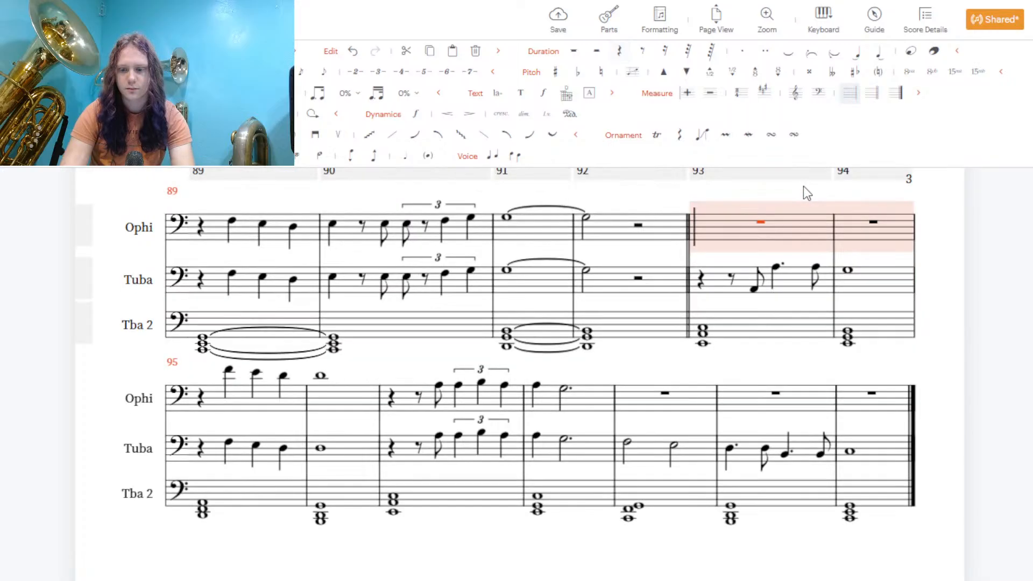
pyautogui.hotkey('ctrl', 'v')
pyautogui.click(961, 338)
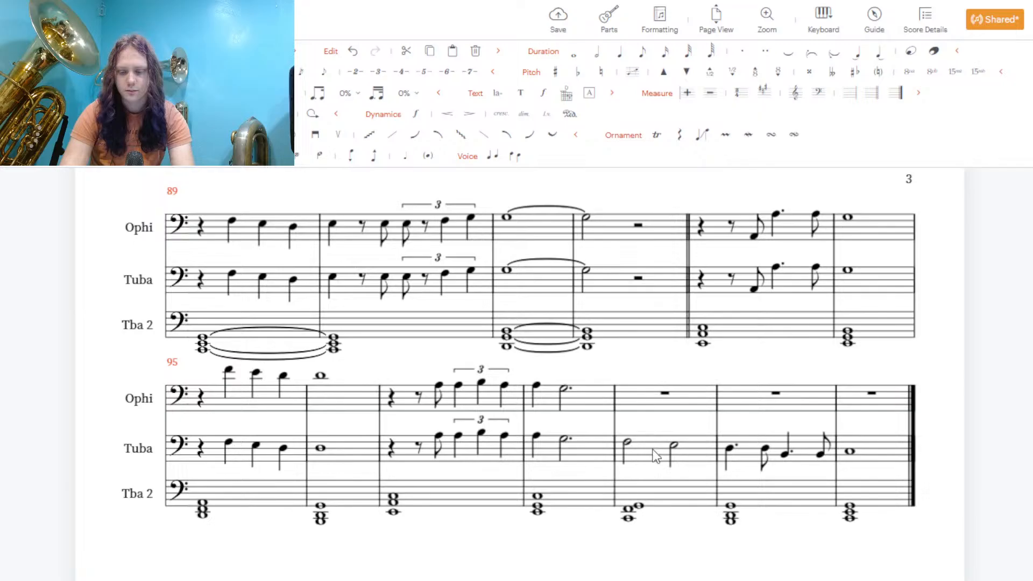
# Copy the Tuba line from measures 99–101 into the Ophicleide's same measures
pyautogui.moveTo(655, 455); pyautogui.dragTo(753, 455)
pyautogui.moveTo(773, 448); pyautogui.dragTo(892, 442)
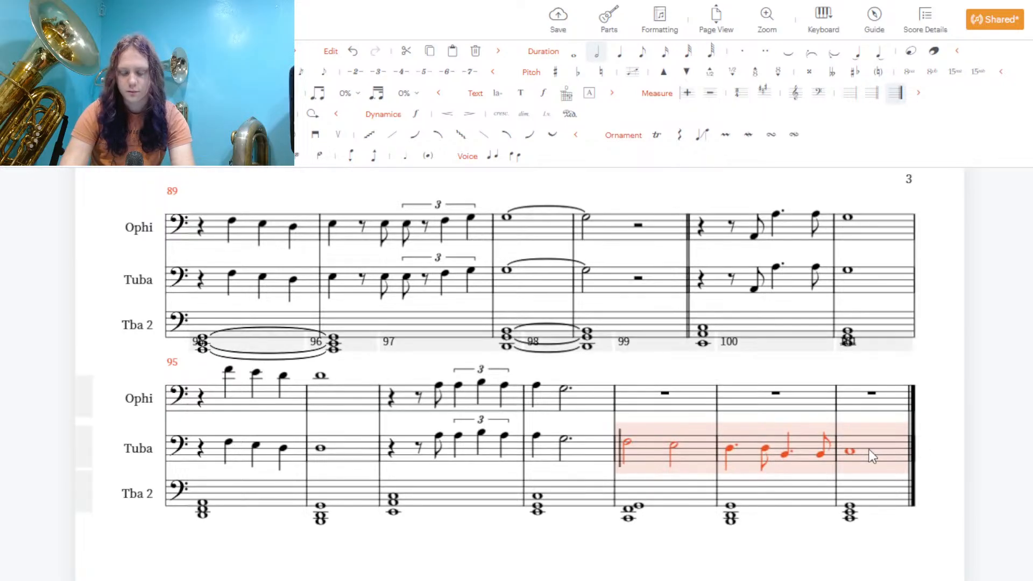
pyautogui.click(701, 389)
pyautogui.hotkey('ctrl', 'v')
pyautogui.click(955, 421)
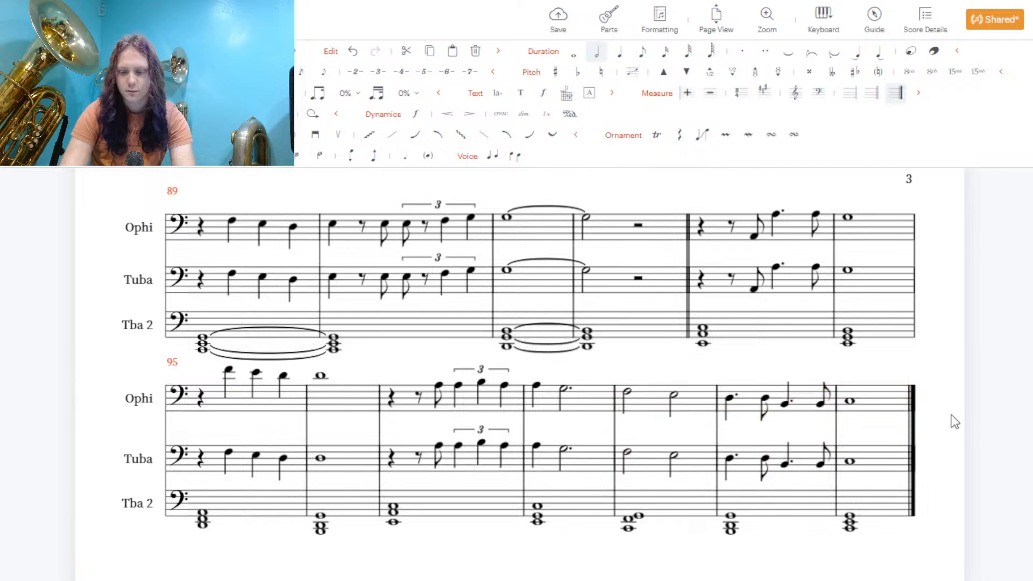
# Raise the Ophicleide's measures 99–101 by an octave
pyautogui.moveTo(700, 402); pyautogui.dragTo(814, 394)
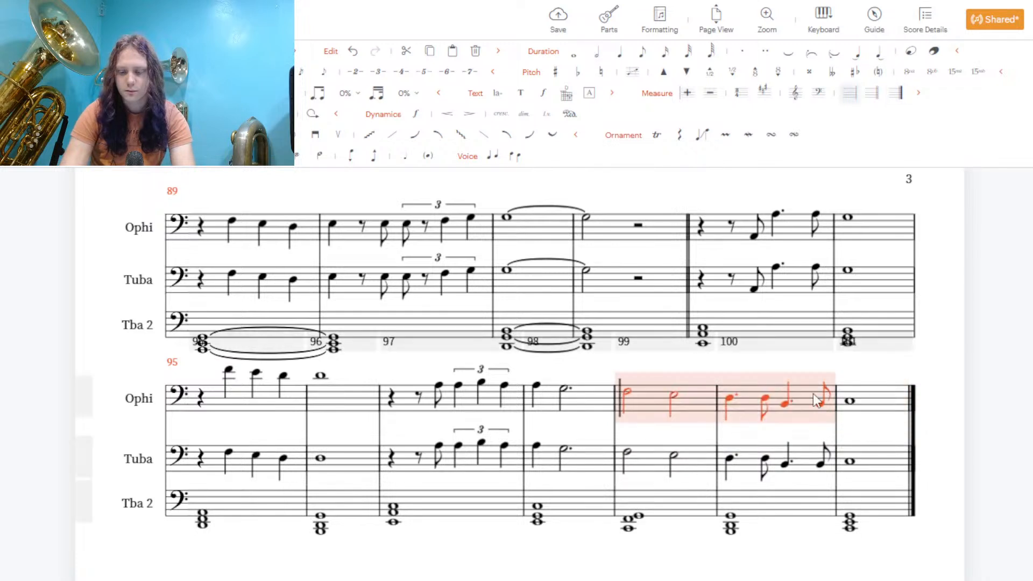
pyautogui.click(887, 404)
pyautogui.keyDown('shift'); pyautogui.click(690, 402); pyautogui.keyUp('shift')
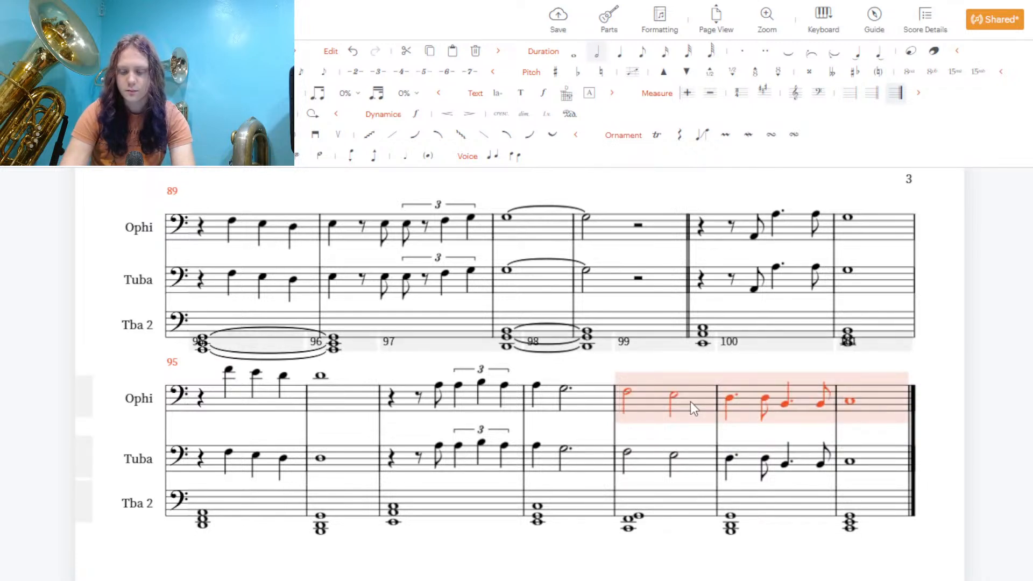
pyautogui.click(755, 74)
pyautogui.click(973, 383)
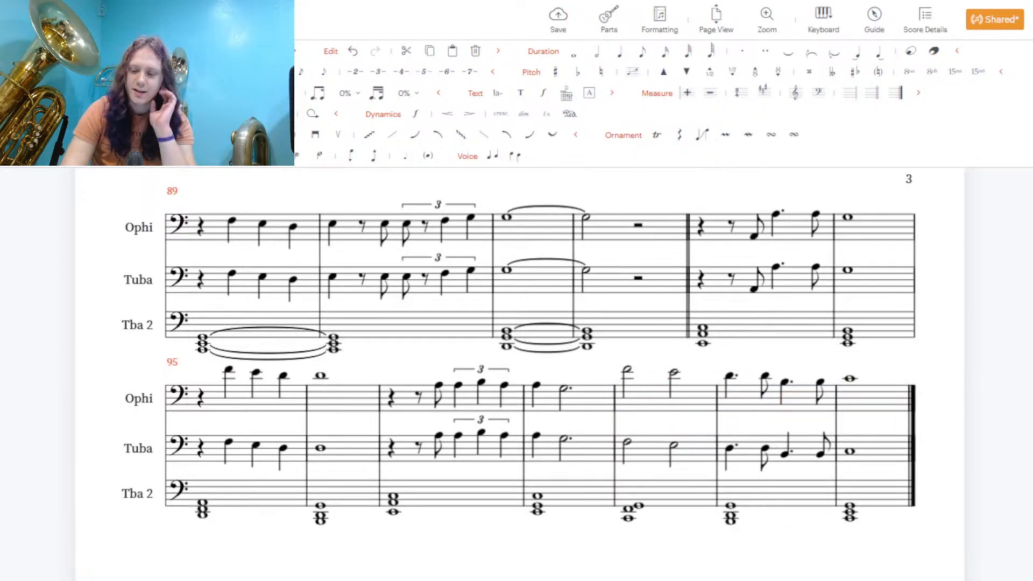
# Play back the arrangement from its beginning through to the end
pyautogui.scroll(20, 538, 350)
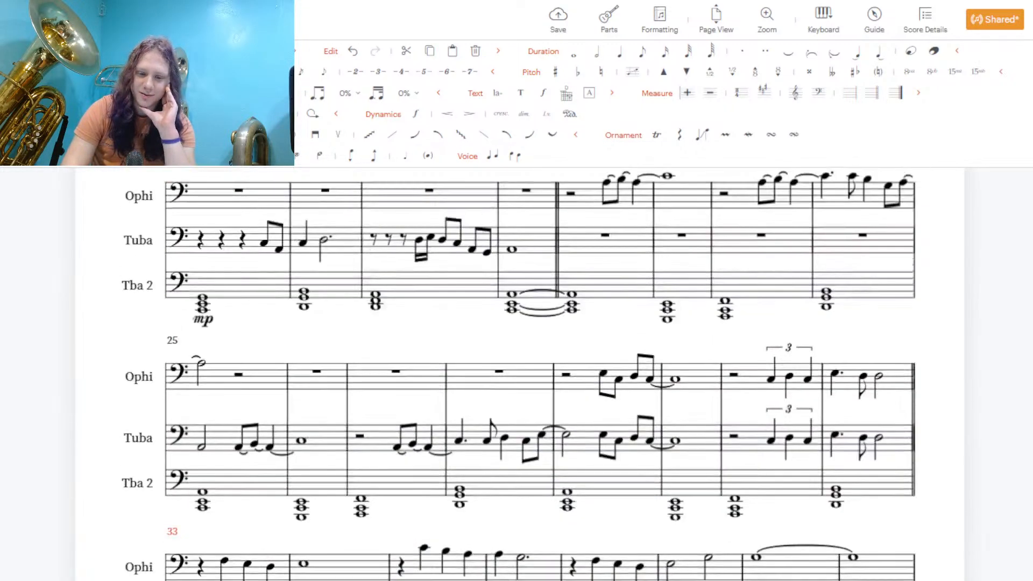
pyautogui.scroll(5, 539, 350)
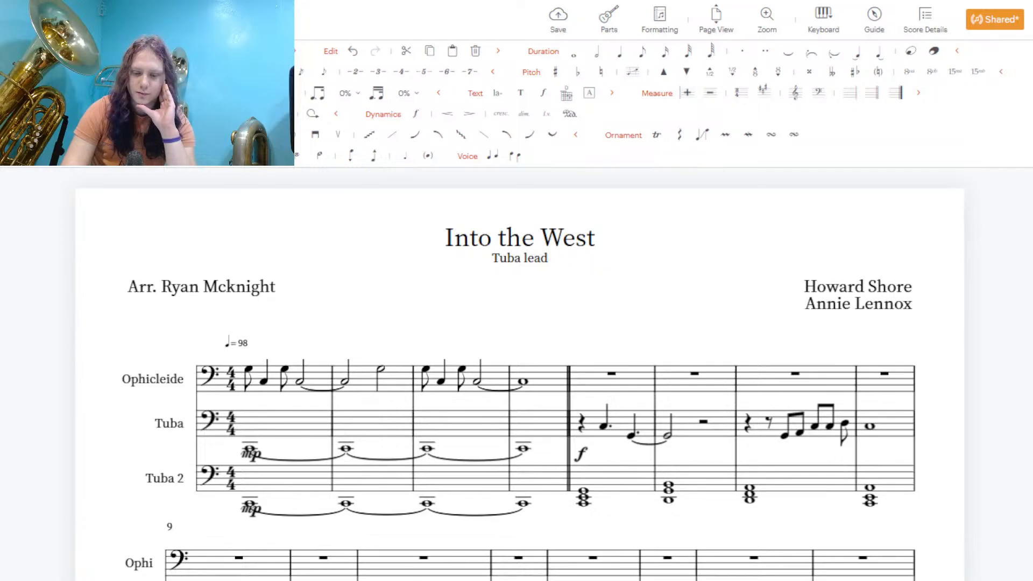
pyautogui.scroll(-1, 520, 377)
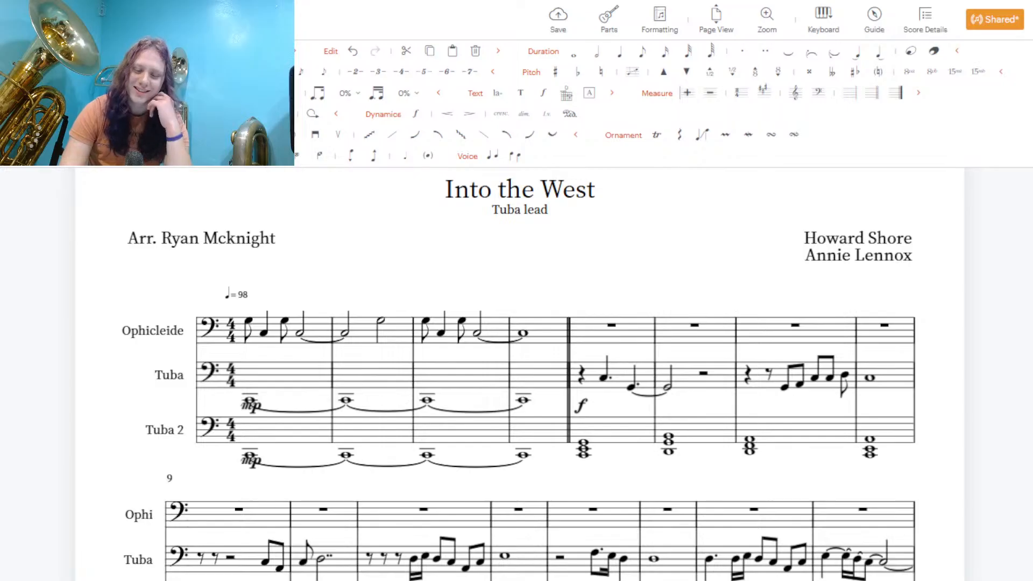
pyautogui.press('space')
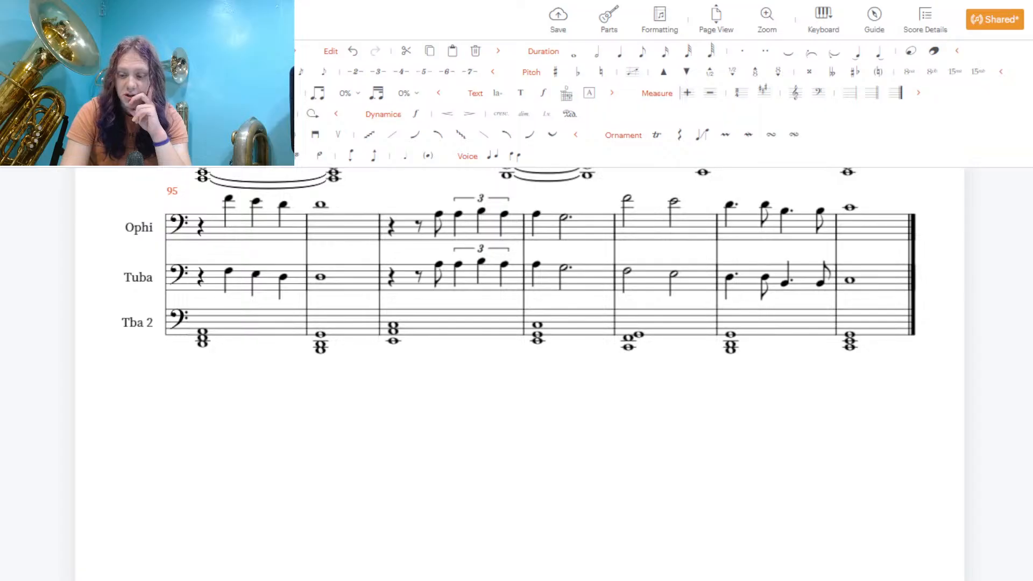
# Lengthen the tied G in measure 92 to a whole note in both the Ophicleide and Tuba
pyautogui.scroll(20, 520, 371)
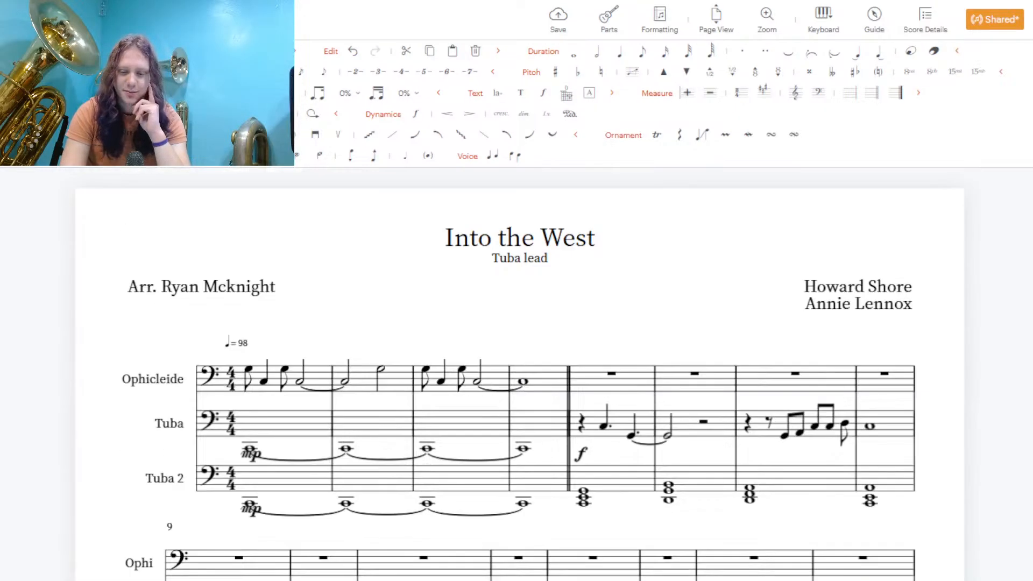
pyautogui.scroll(-20, 519, 371)
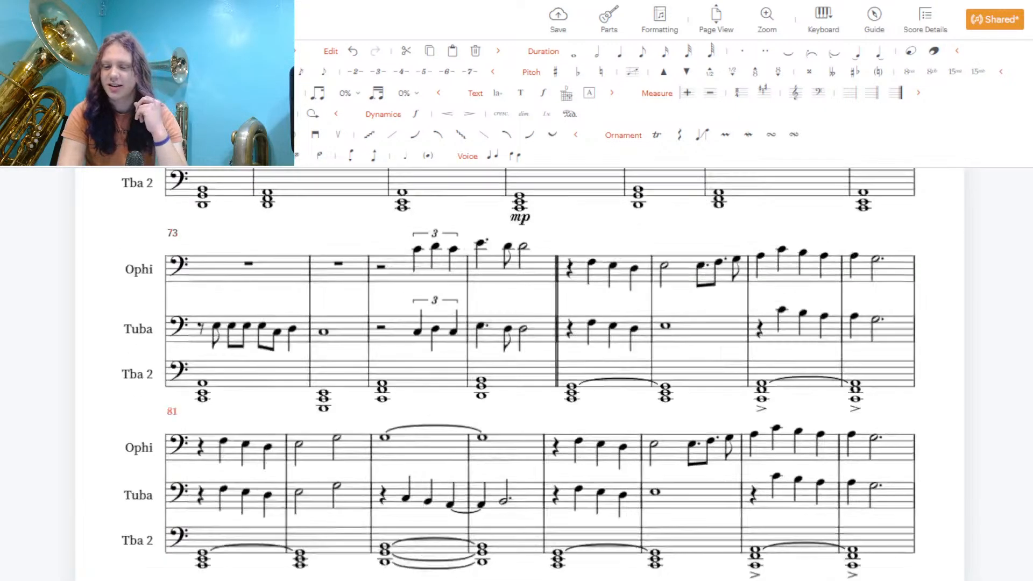
pyautogui.scroll(1, 520, 345)
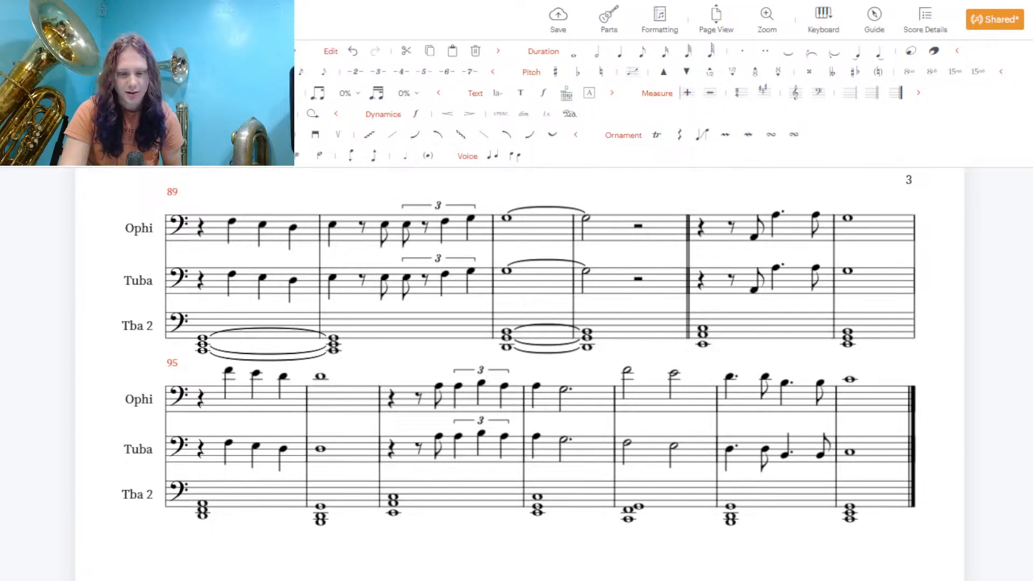
pyautogui.scroll(2, 519, 355)
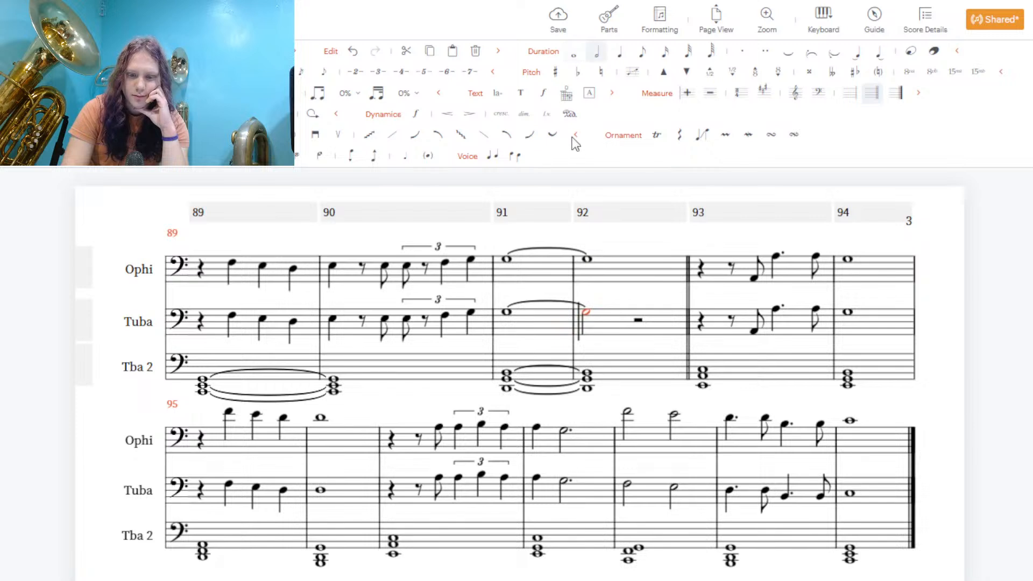
pyautogui.click(575, 52)
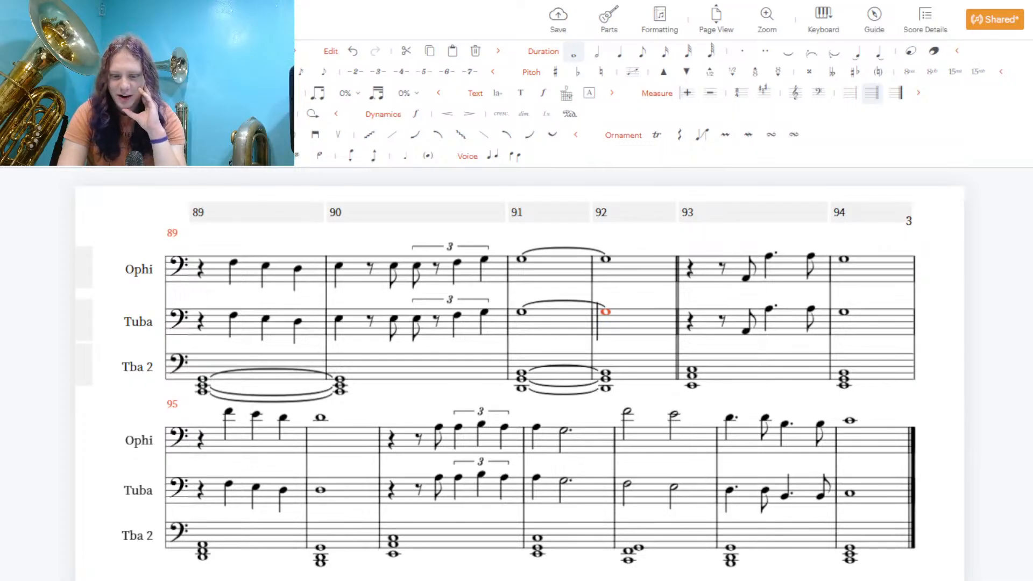
# Examine the final system, measures 95–101, including the upper note of the Tuba 2 chord in measure 99
pyautogui.scroll(-1, 520, 368)
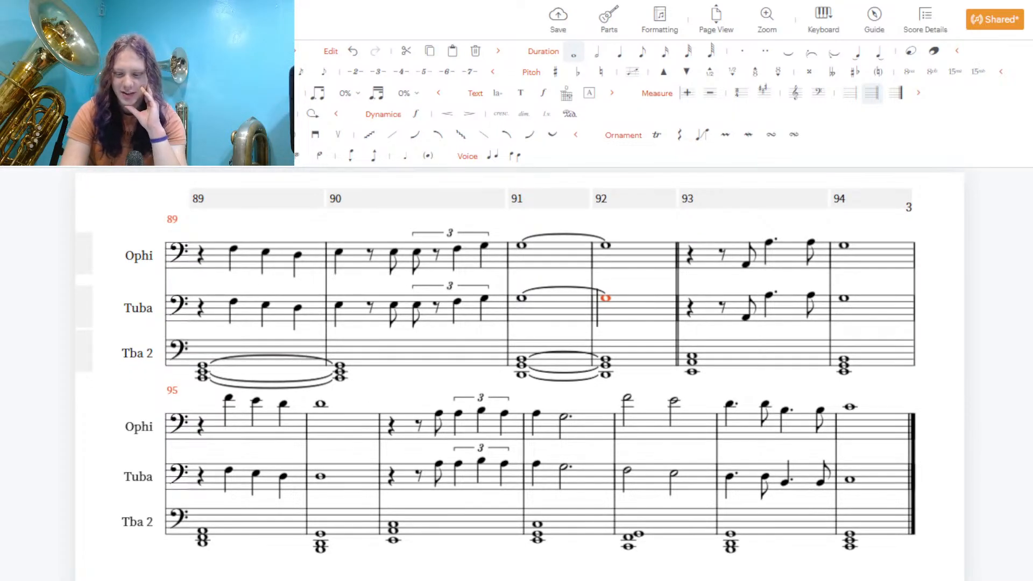
pyautogui.scroll(2, 520, 374)
pyautogui.scroll(-6, 520, 375)
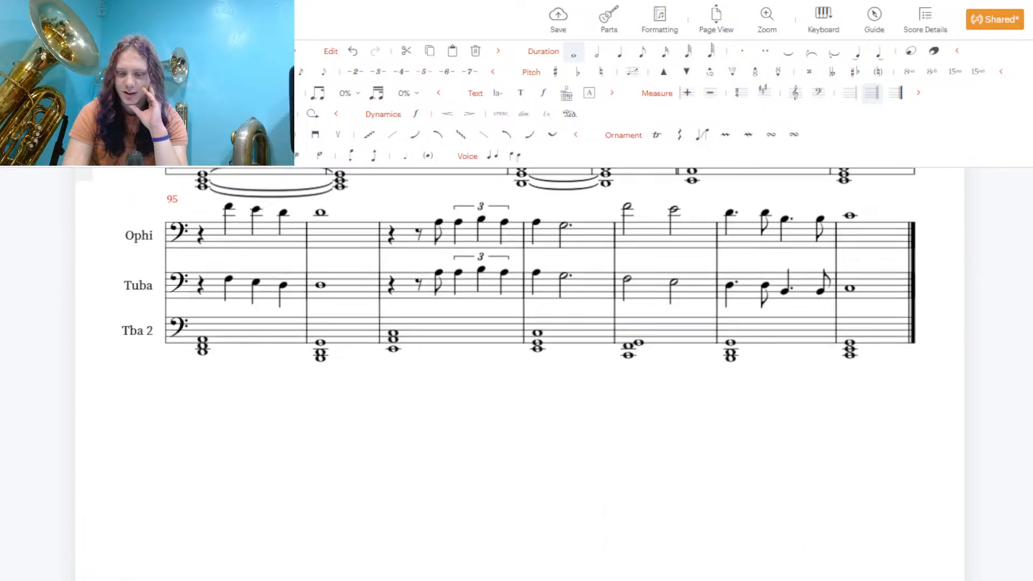
pyautogui.scroll(1, 520, 374)
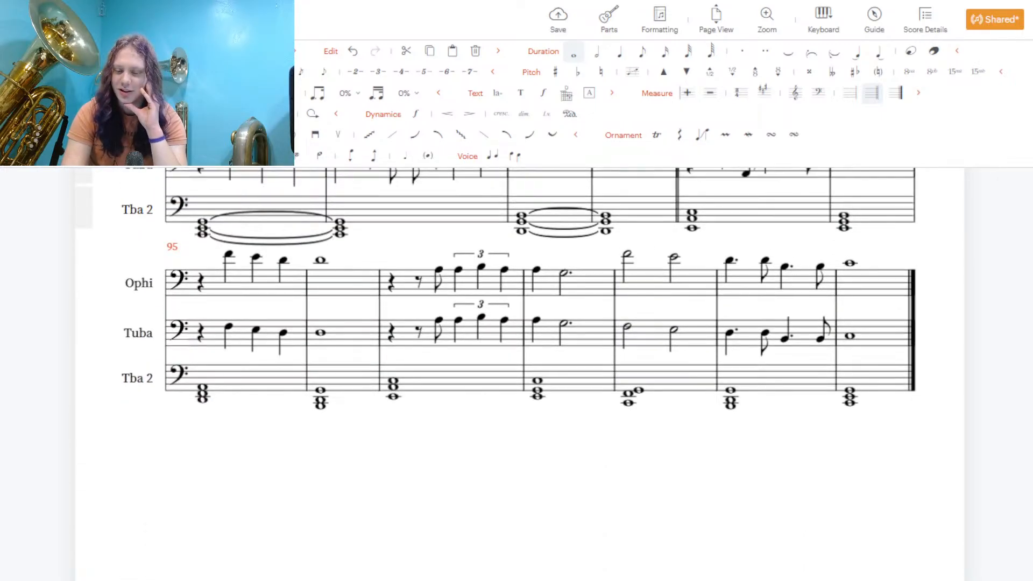
pyautogui.scroll(1, 519, 374)
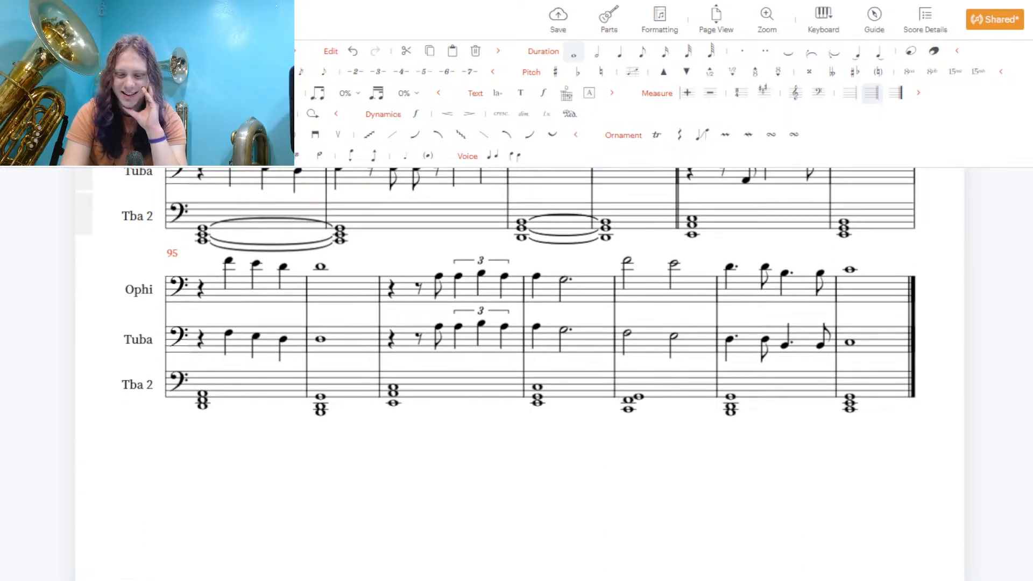
pyautogui.scroll(-1, 496, 291)
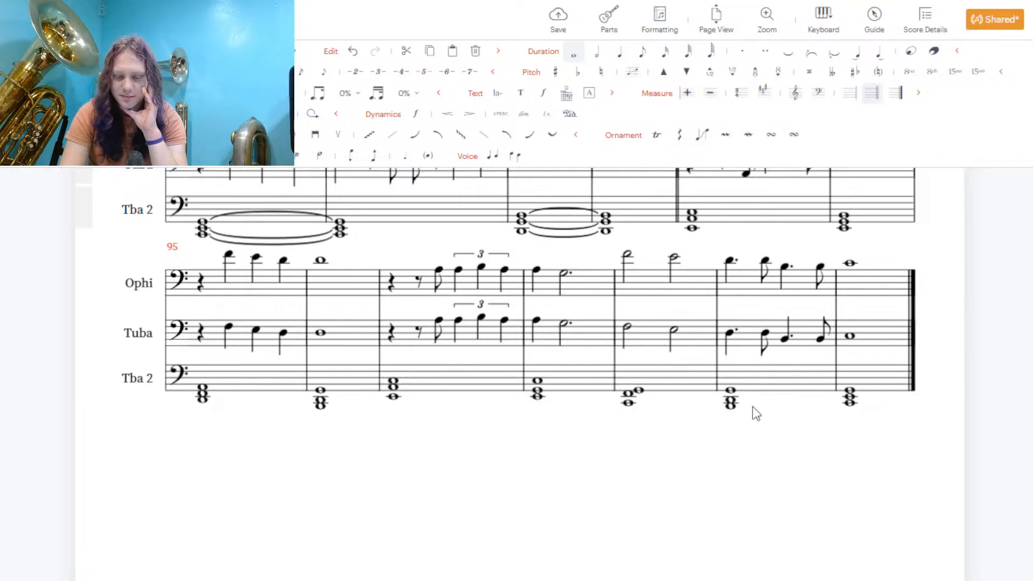
pyautogui.click(643, 391)
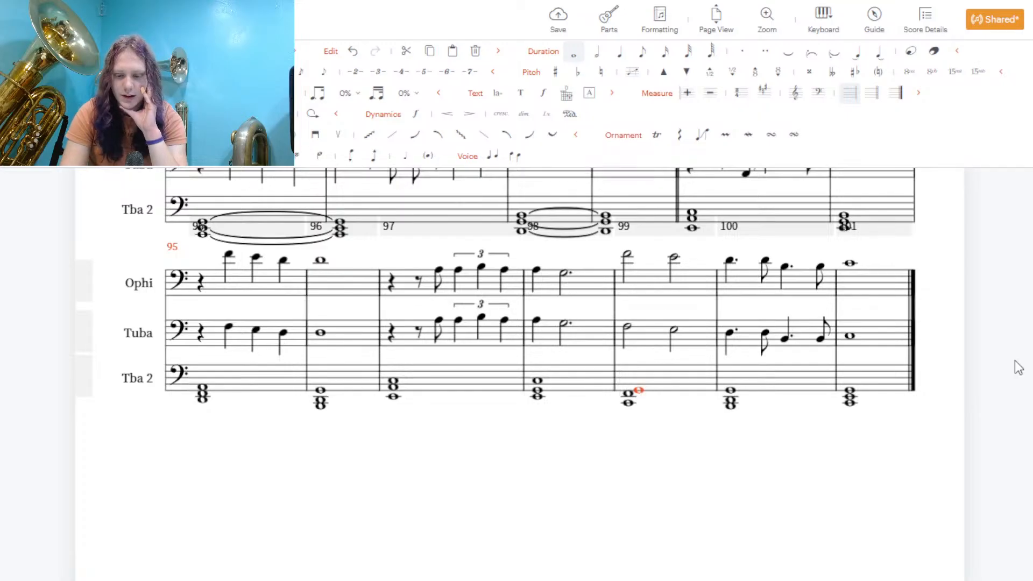
# Change the first note of measure 90's triplet to a quarter note in both the Tuba and the Ophicleide
pyautogui.scroll(3, 517, 371)
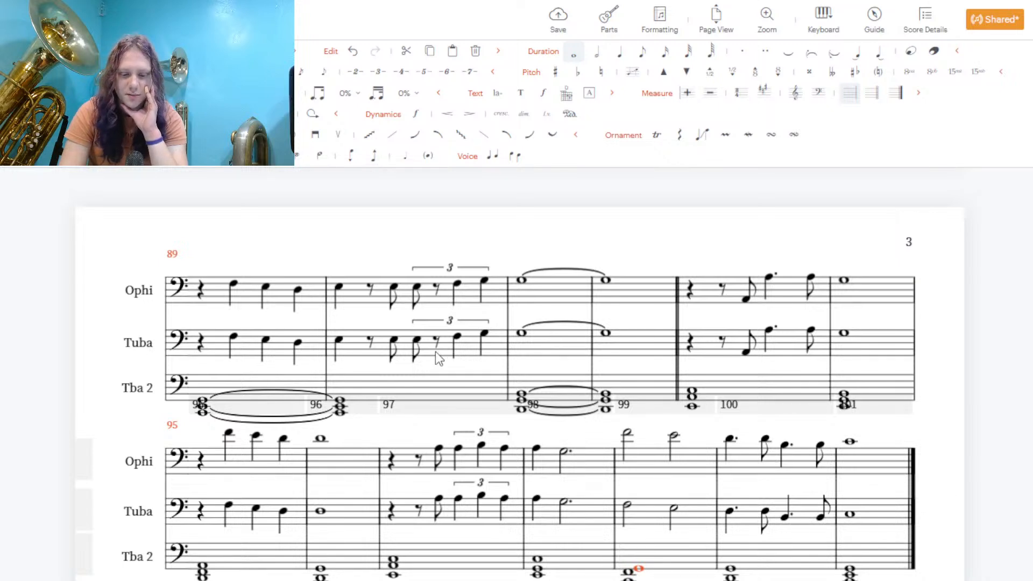
pyautogui.click(418, 341)
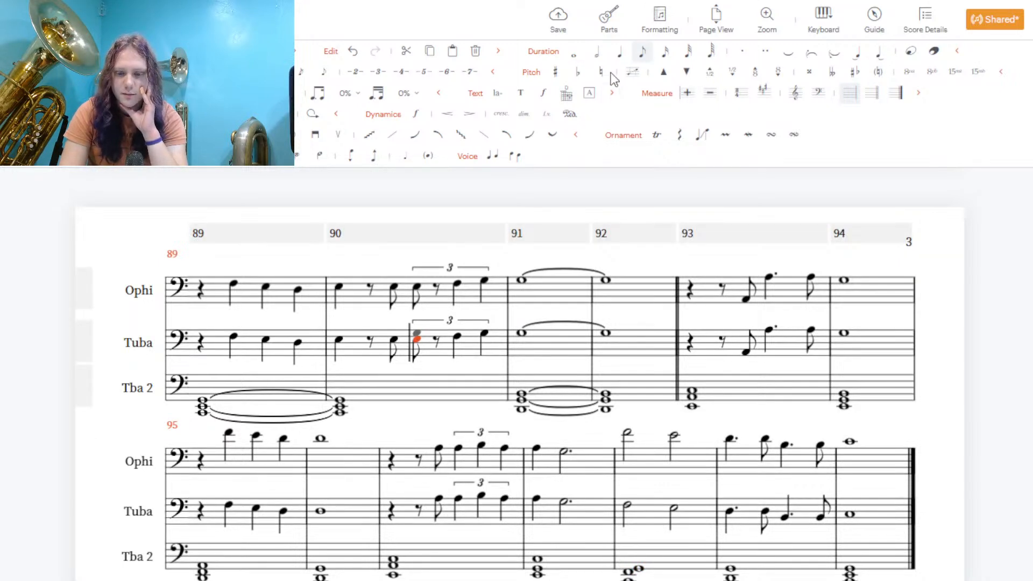
pyautogui.click(619, 52)
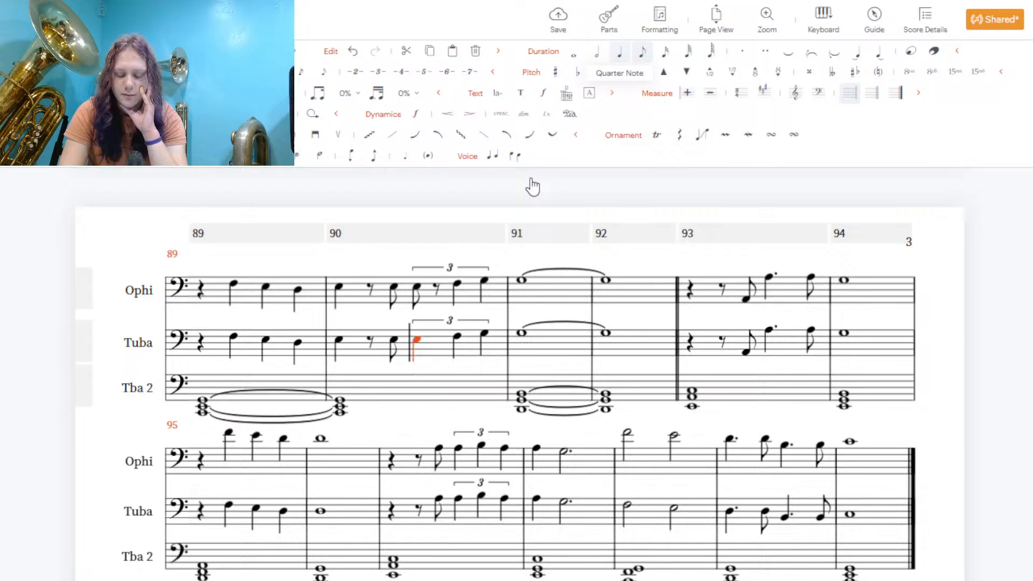
pyautogui.click(416, 290)
pyautogui.click(619, 52)
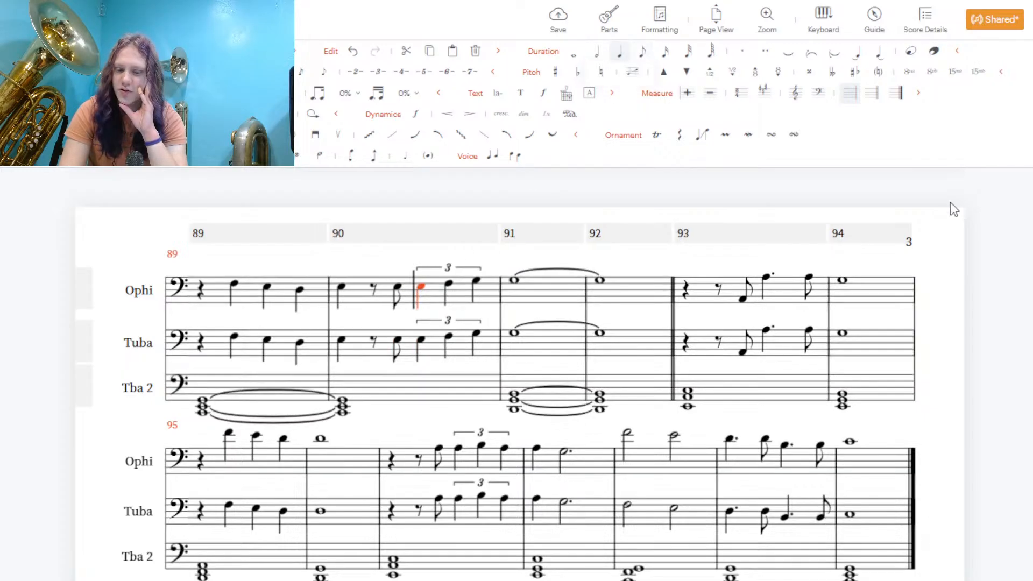
# Look back over measures 49–66 in all three parts, including the Tuba's measure 60, and return to the opening of the score
pyautogui.scroll(15, 519, 374)
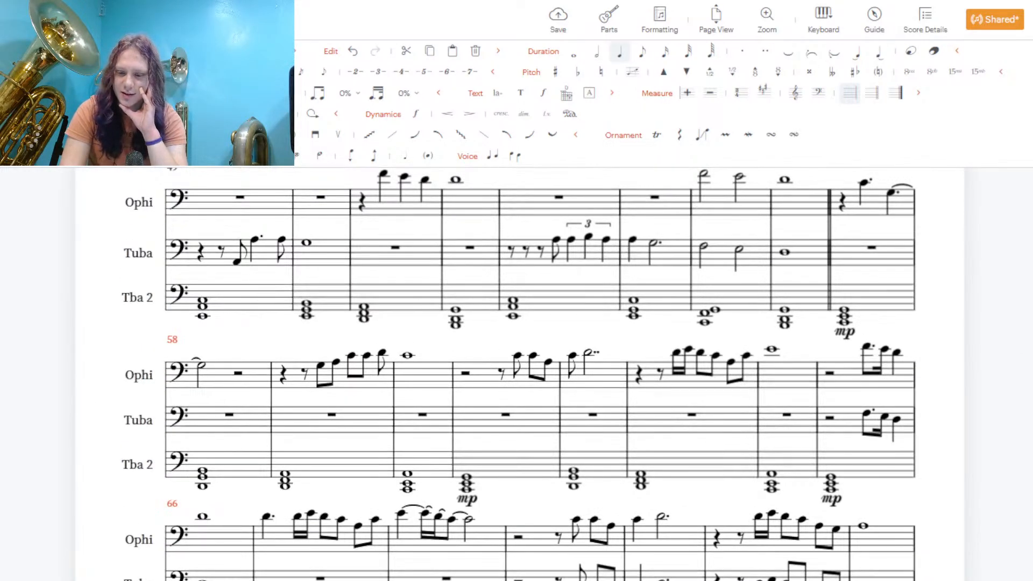
pyautogui.scroll(5, 520, 374)
pyautogui.scroll(-5, 520, 374)
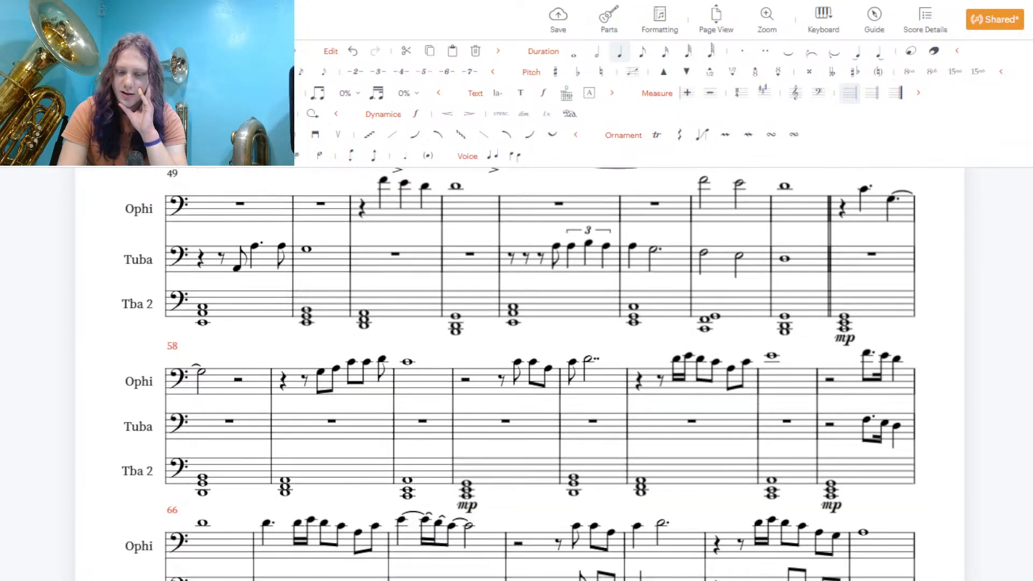
pyautogui.scroll(1, 520, 374)
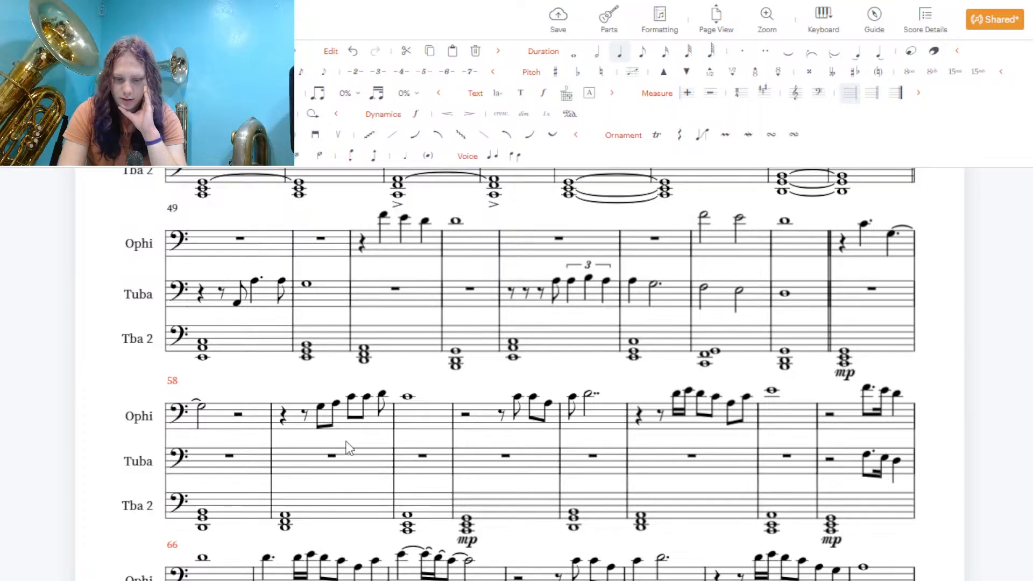
pyautogui.click(402, 467)
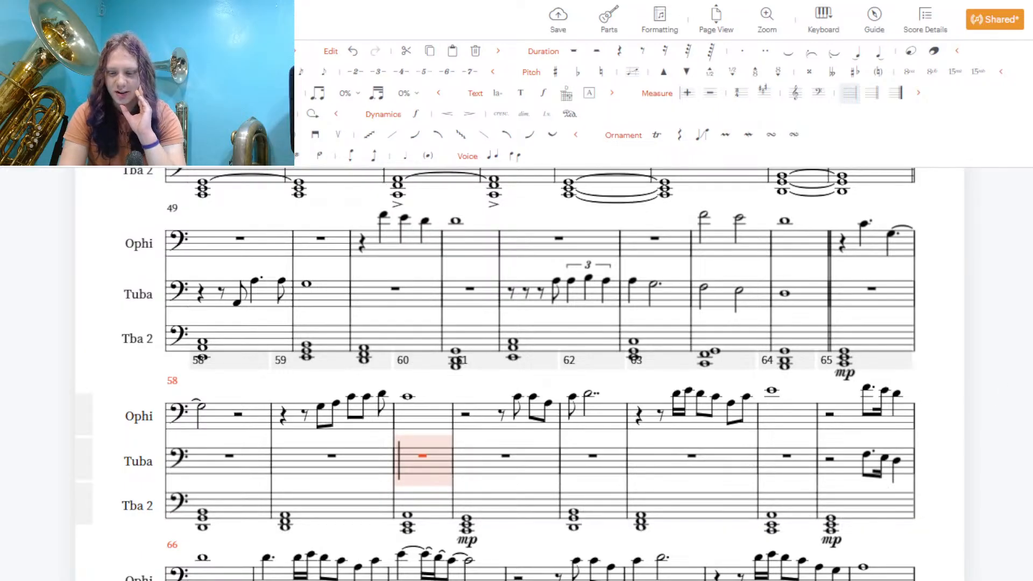
pyautogui.scroll(20, 520, 374)
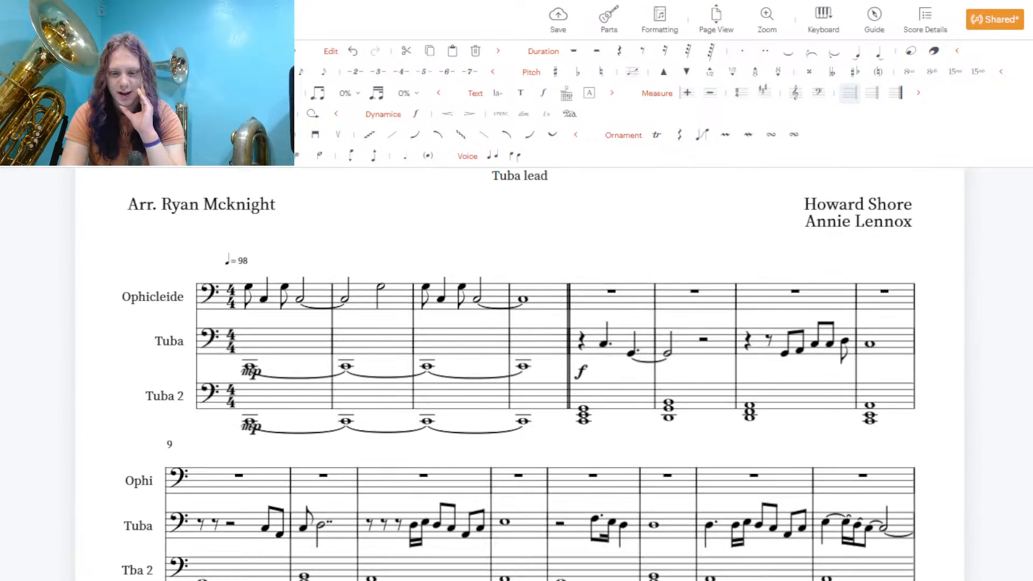
pyautogui.scroll(2, 519, 374)
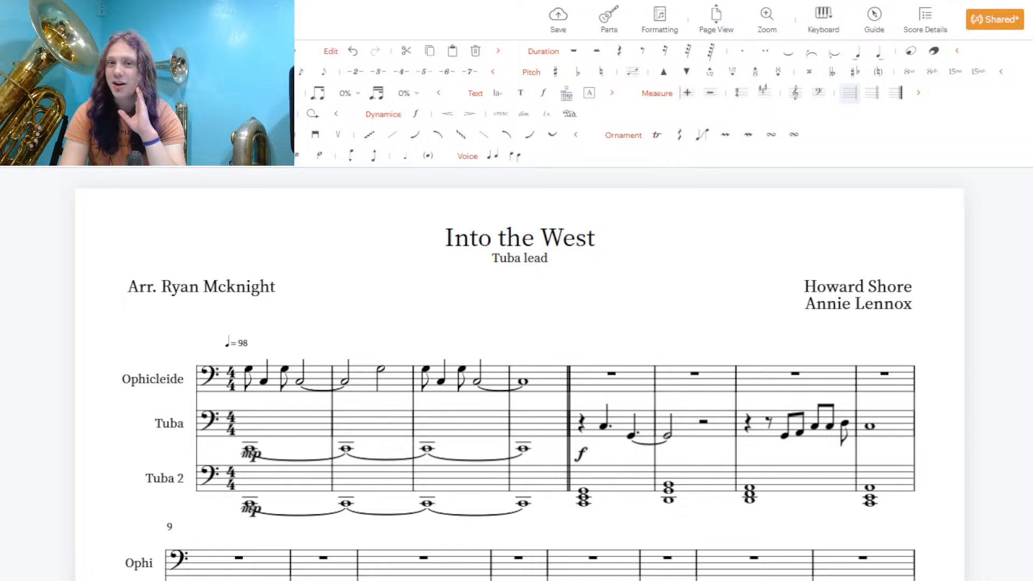
pyautogui.scroll(-1, 519, 374)
pyautogui.scroll(1, 519, 374)
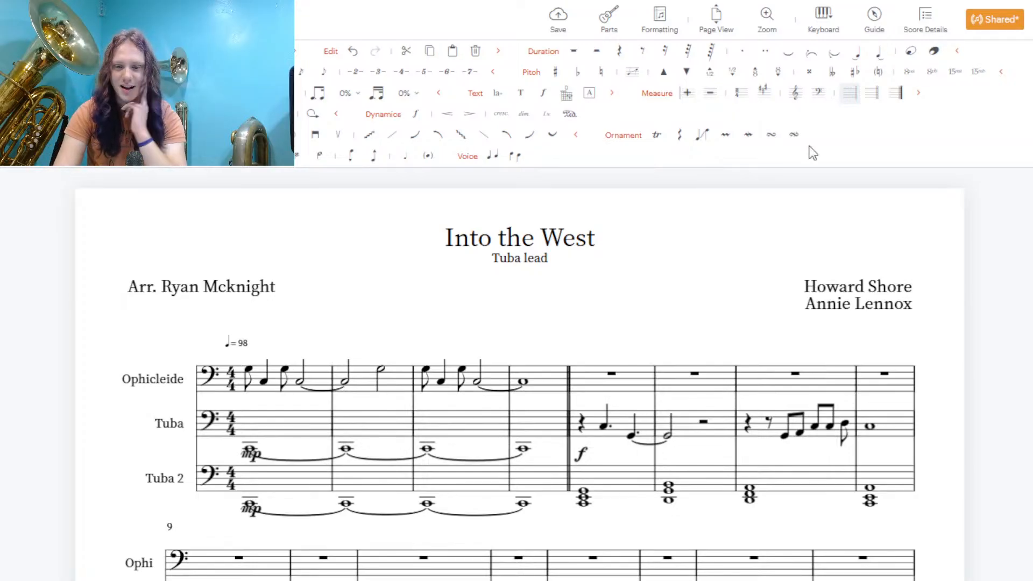
# Save the edited Into the West score
pyautogui.click(560, 31)
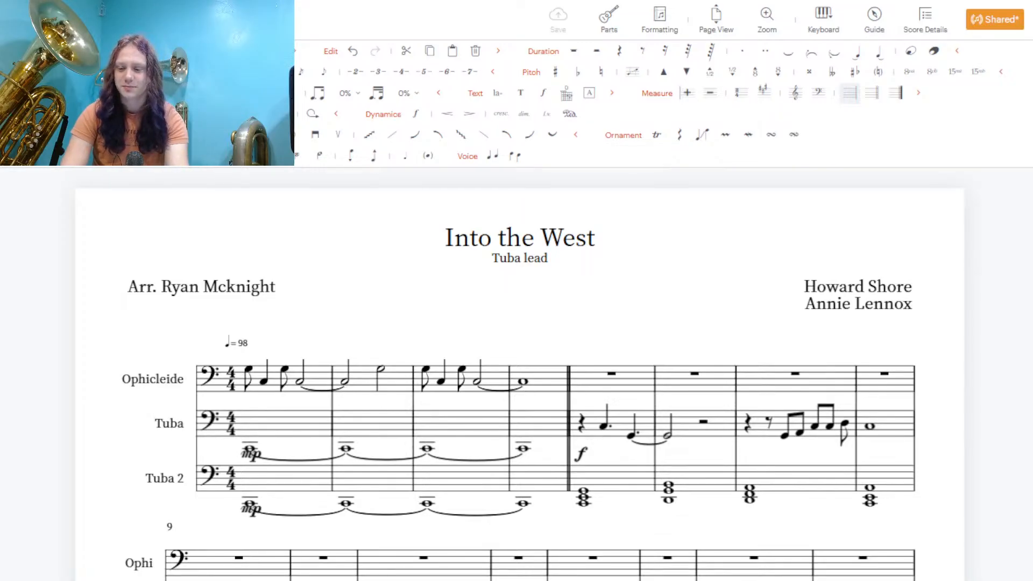
pyautogui.scroll(-1, 519, 382)
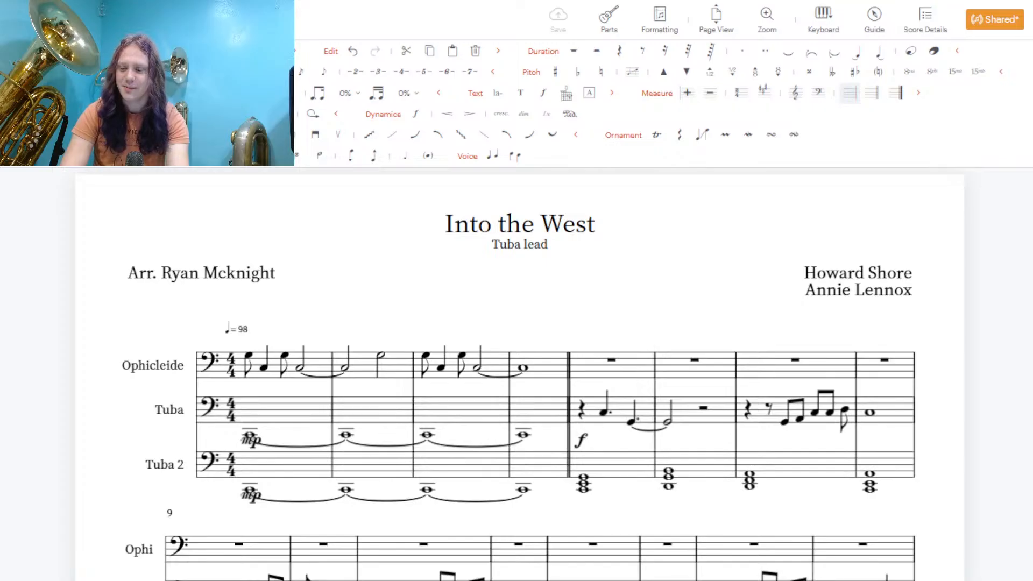
pyautogui.scroll(1, 519, 376)
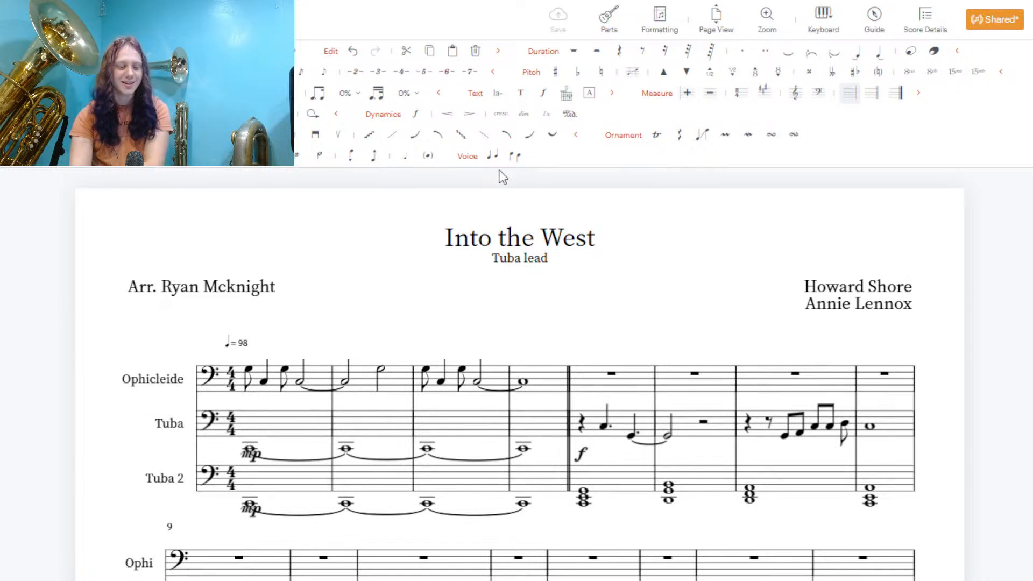
# Switch to the YouTube Studio livestreaming page, look over the recent live chat messages, and end the stream
pyautogui.moveTo(888, 6)
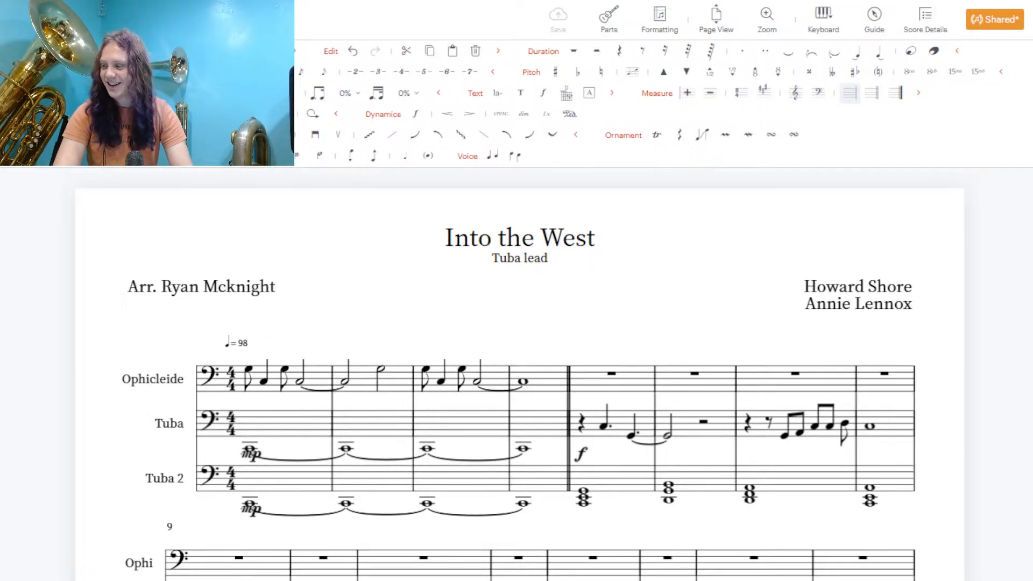
pyautogui.moveTo(344, 4)
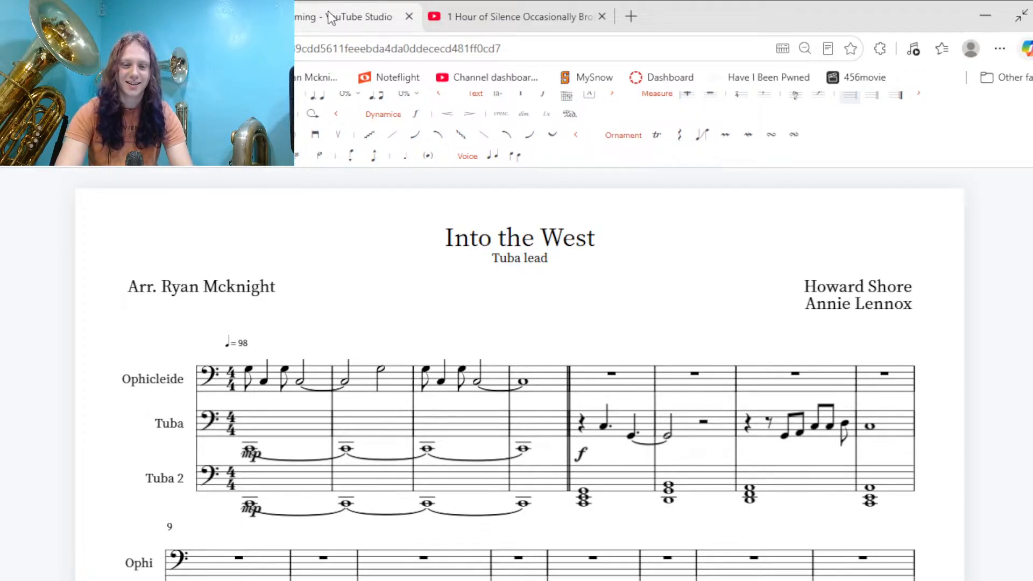
pyautogui.click(324, 11)
pyautogui.click(188, 16)
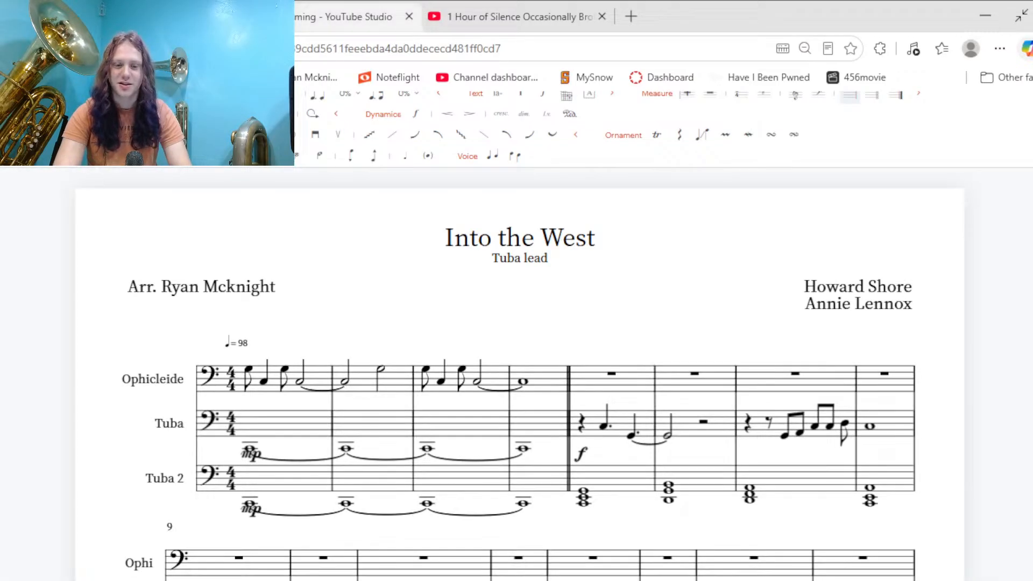
pyautogui.click(319, 15)
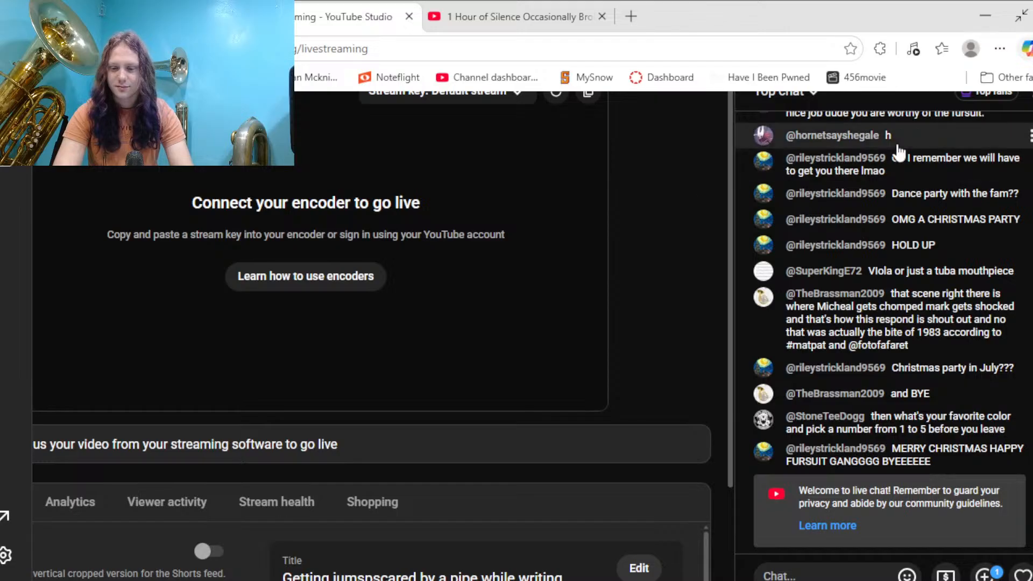
pyautogui.scroll(4, 883, 333)
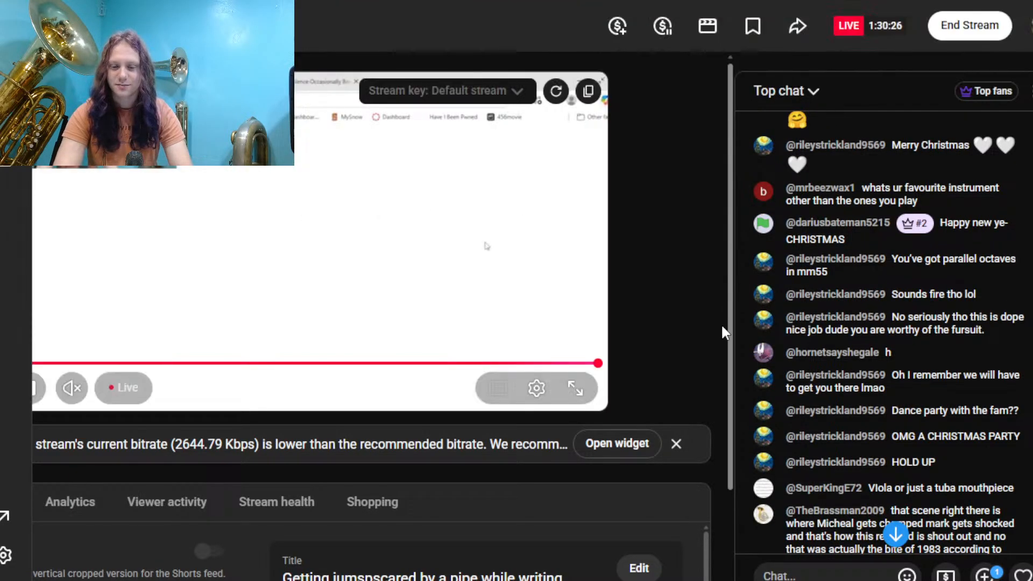
pyautogui.scroll(-1, 721, 325)
pyautogui.click(963, 25)
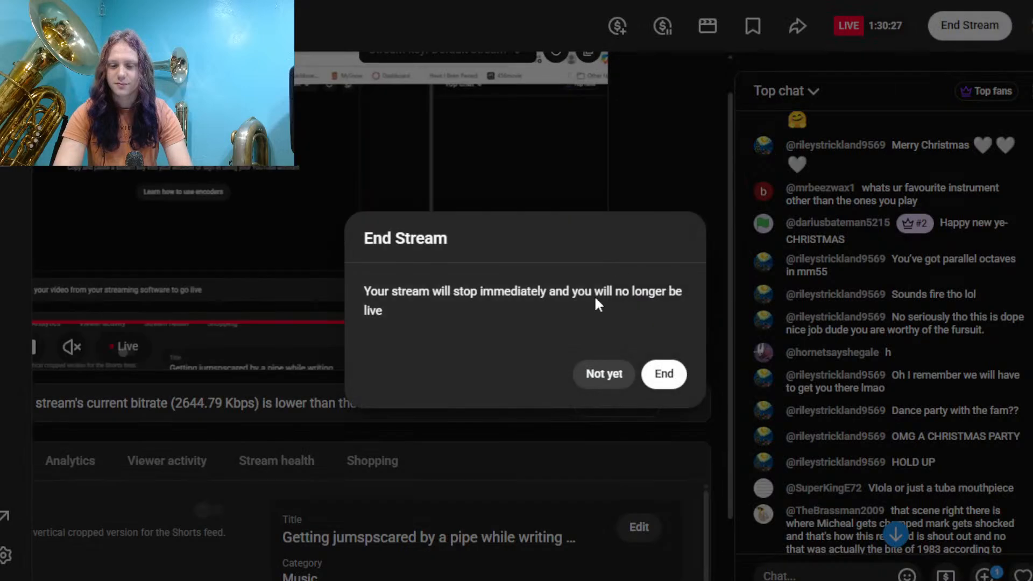
pyautogui.click(665, 375)
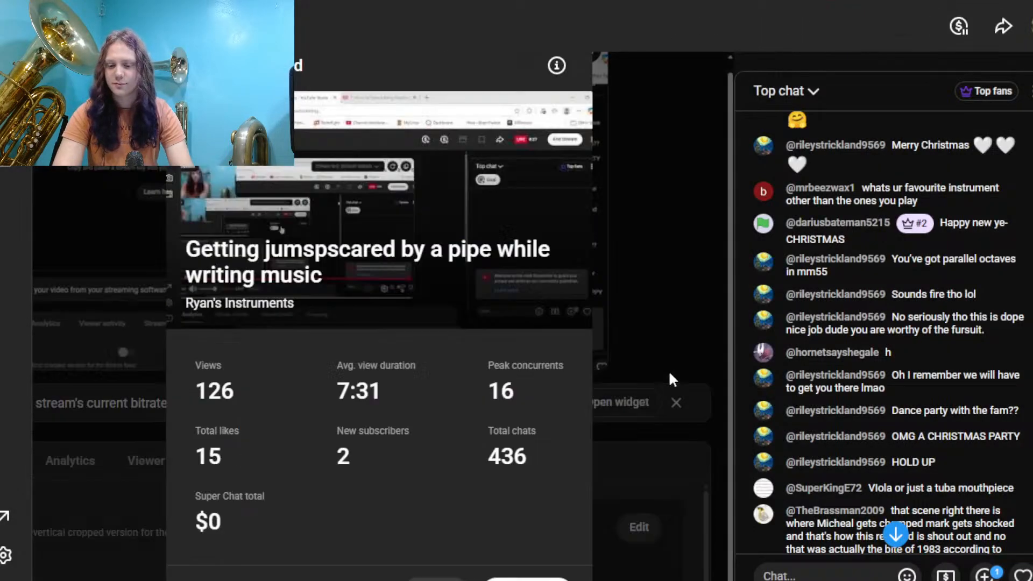